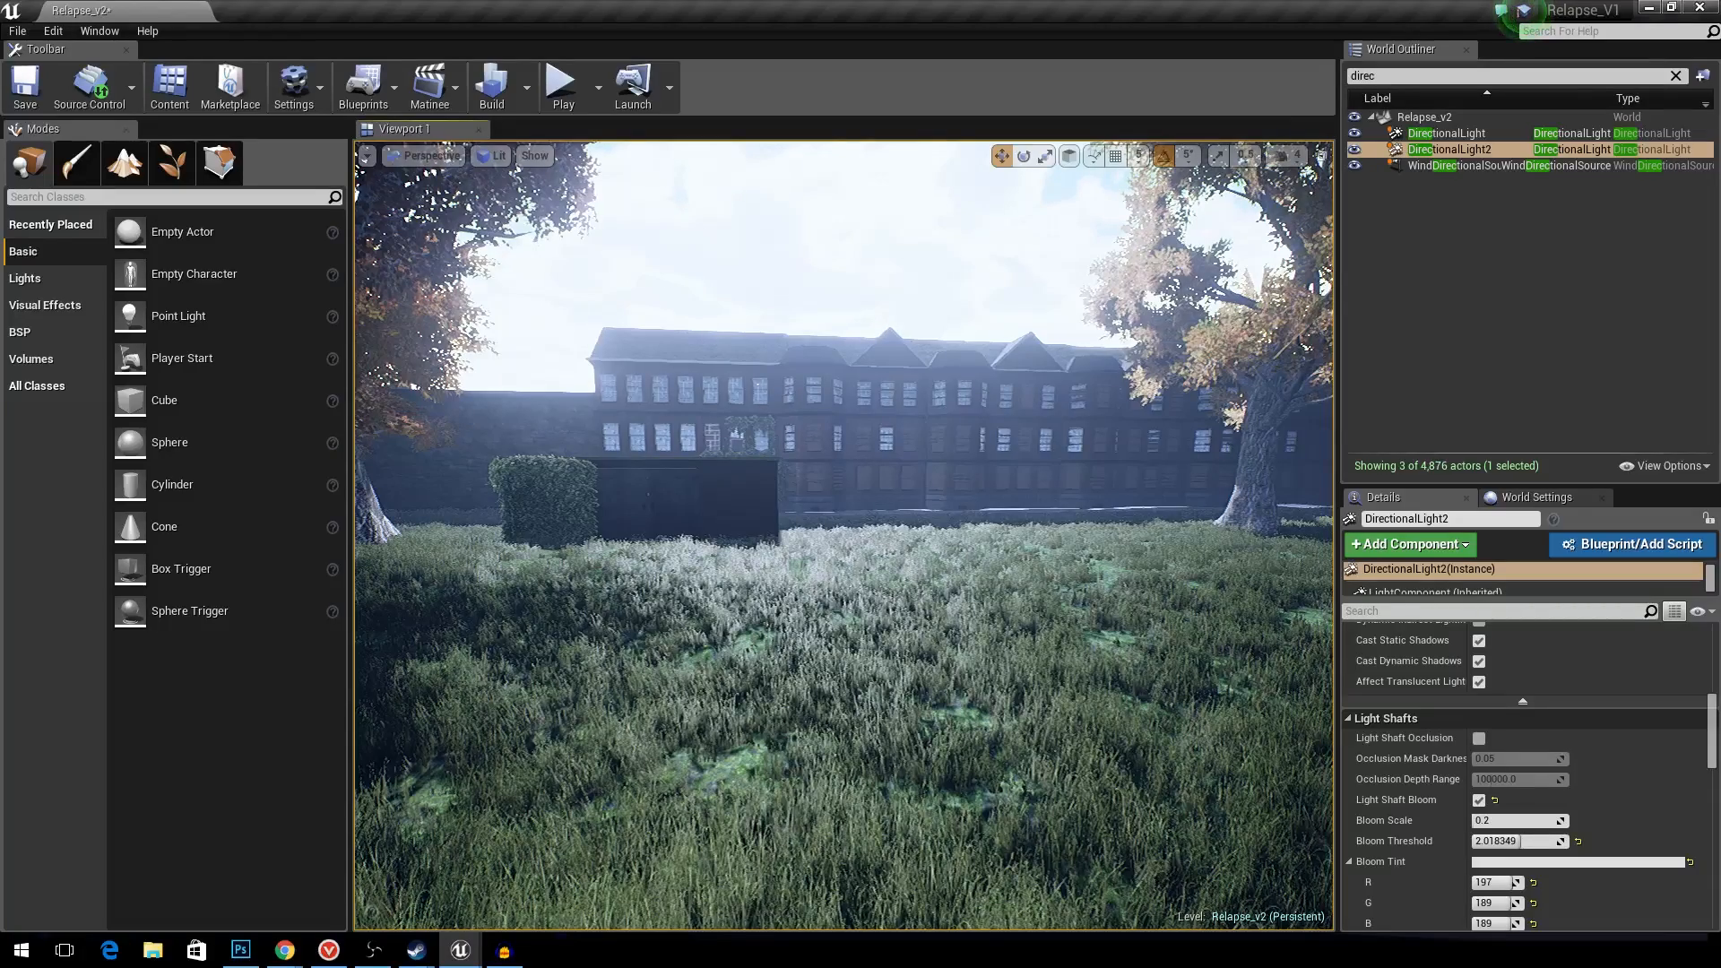
# - Switch to Mesh Paint mode and select a wooden tile in the sunlit middle of the flat roof for vertex painting
pyautogui.press('w')
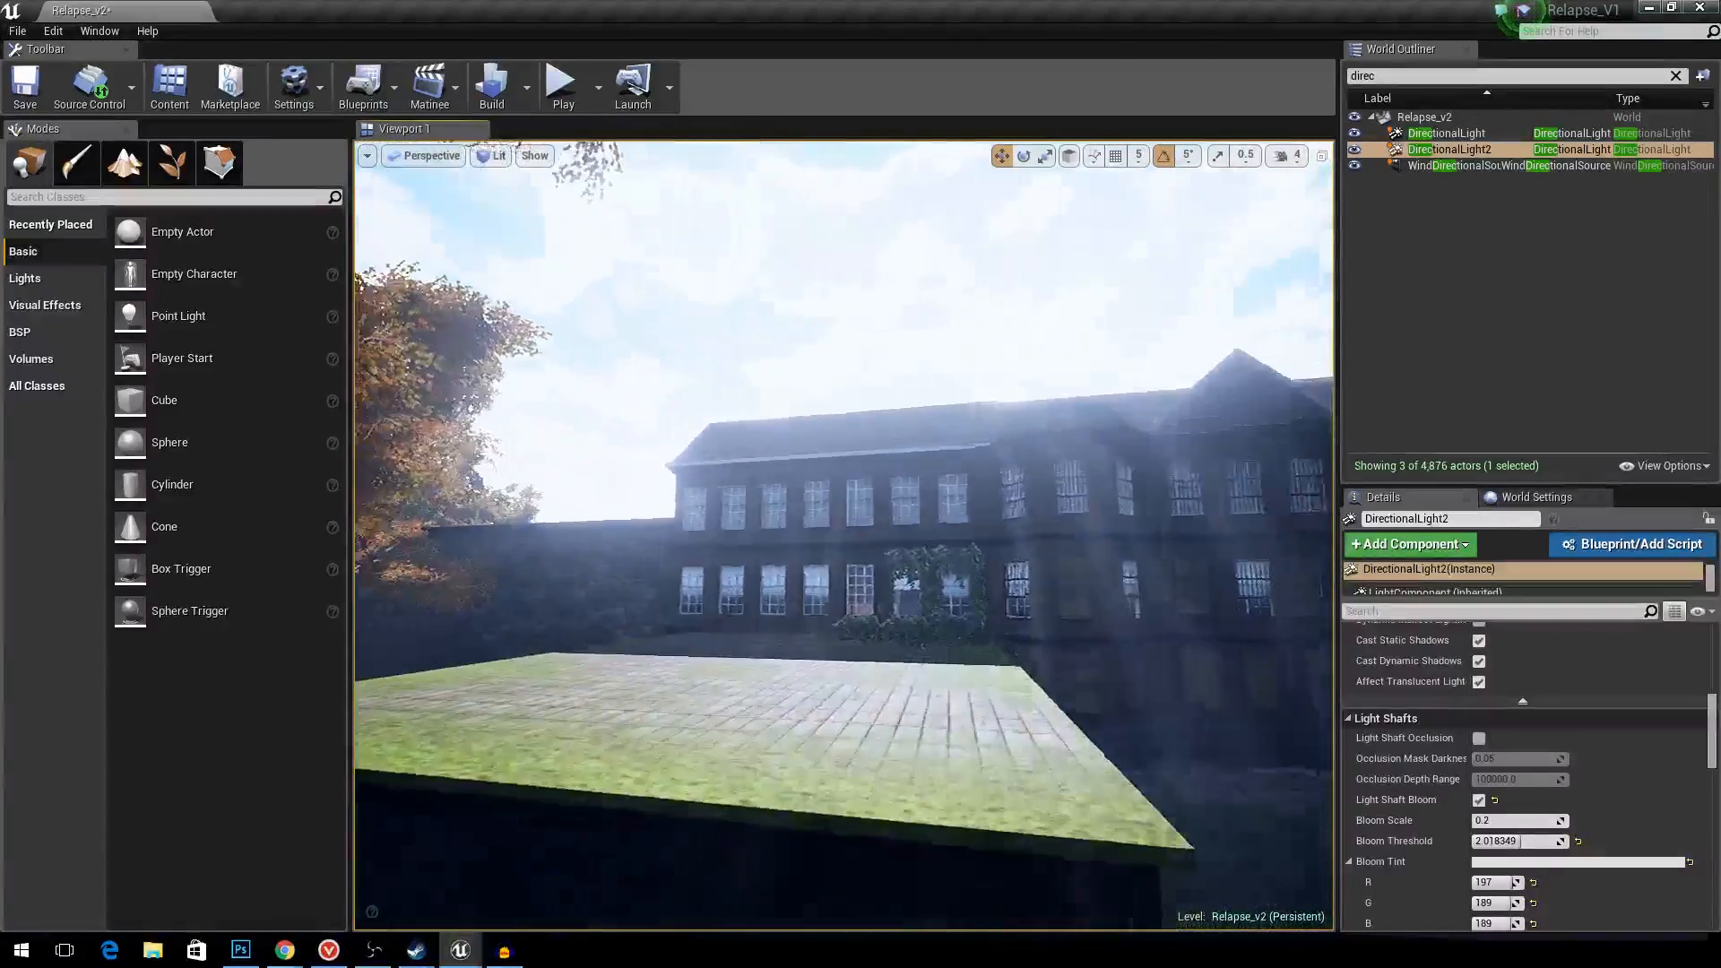
pyautogui.moveTo(643, 395); pyautogui.dragTo(618, 574, button='right')
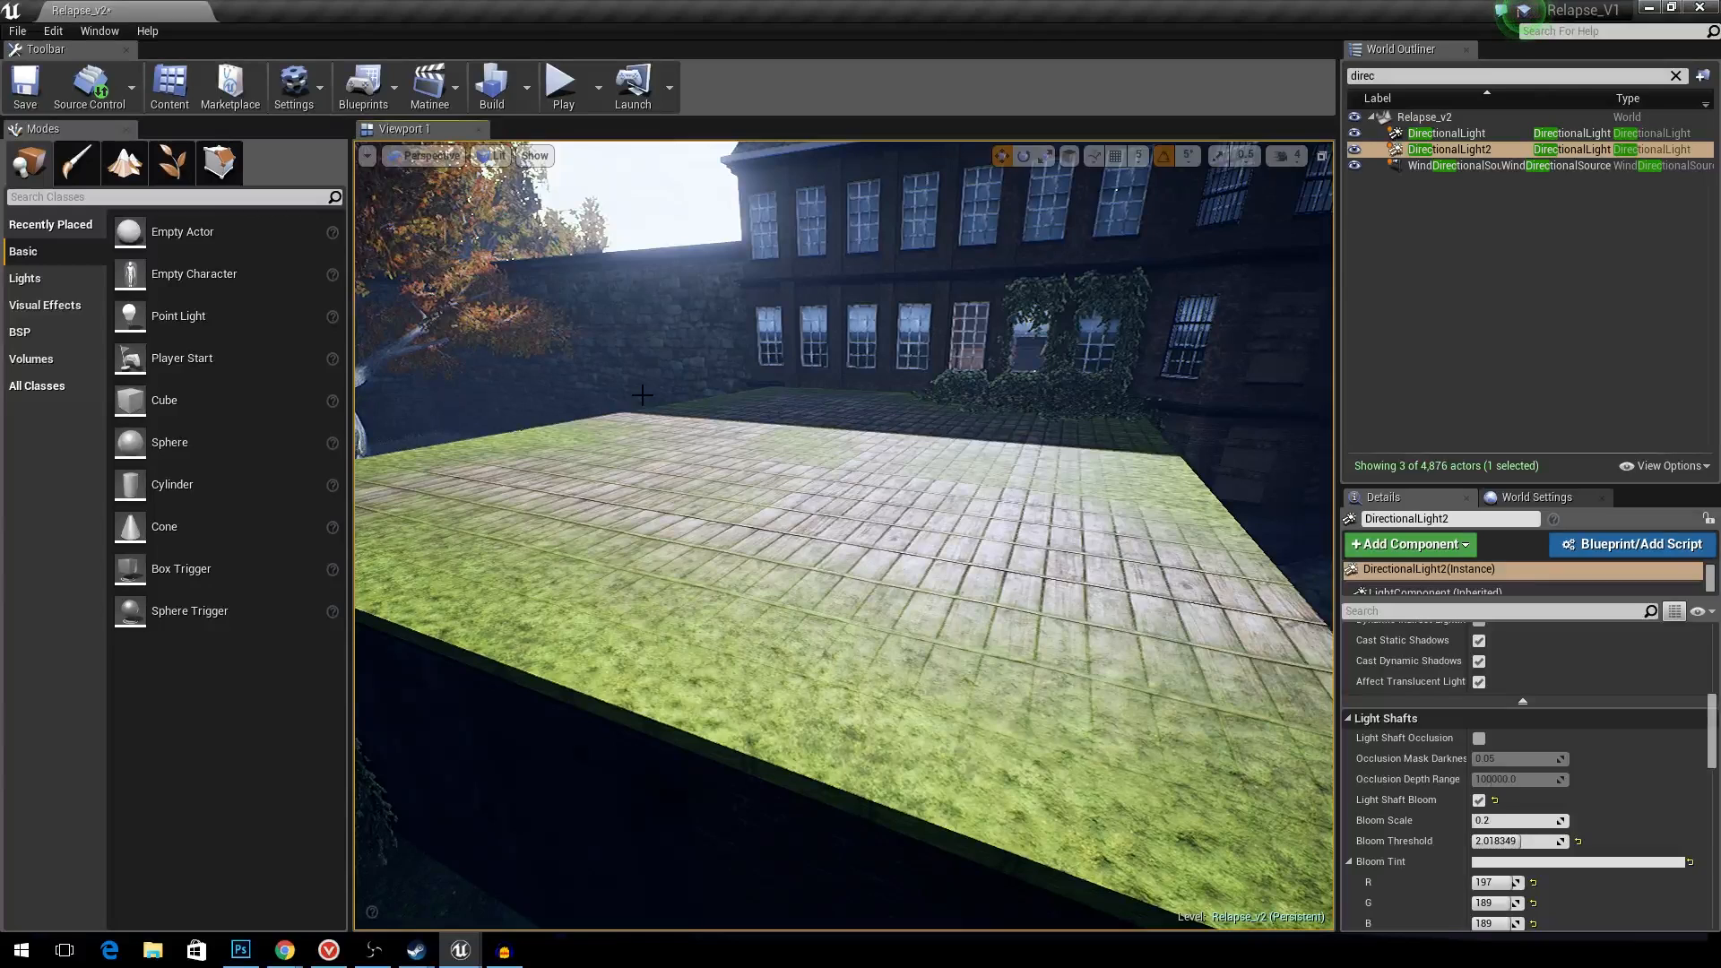
pyautogui.press('s')
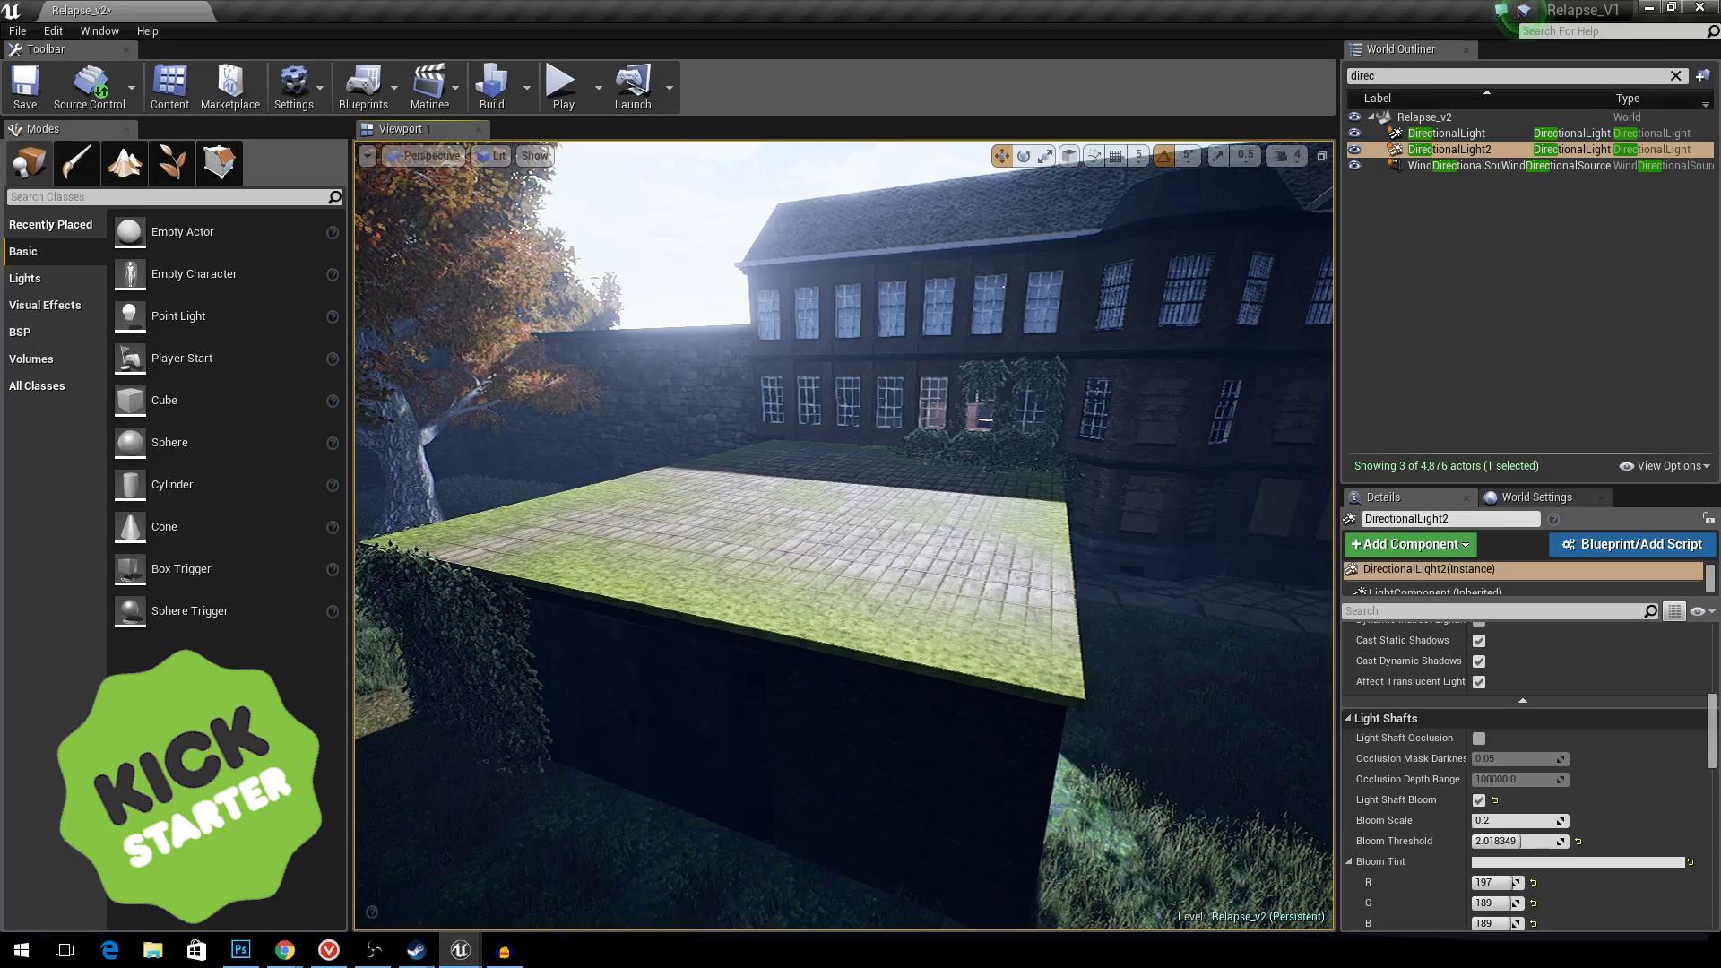
pyautogui.moveTo(632, 368); pyautogui.dragTo(613, 361, button='right')
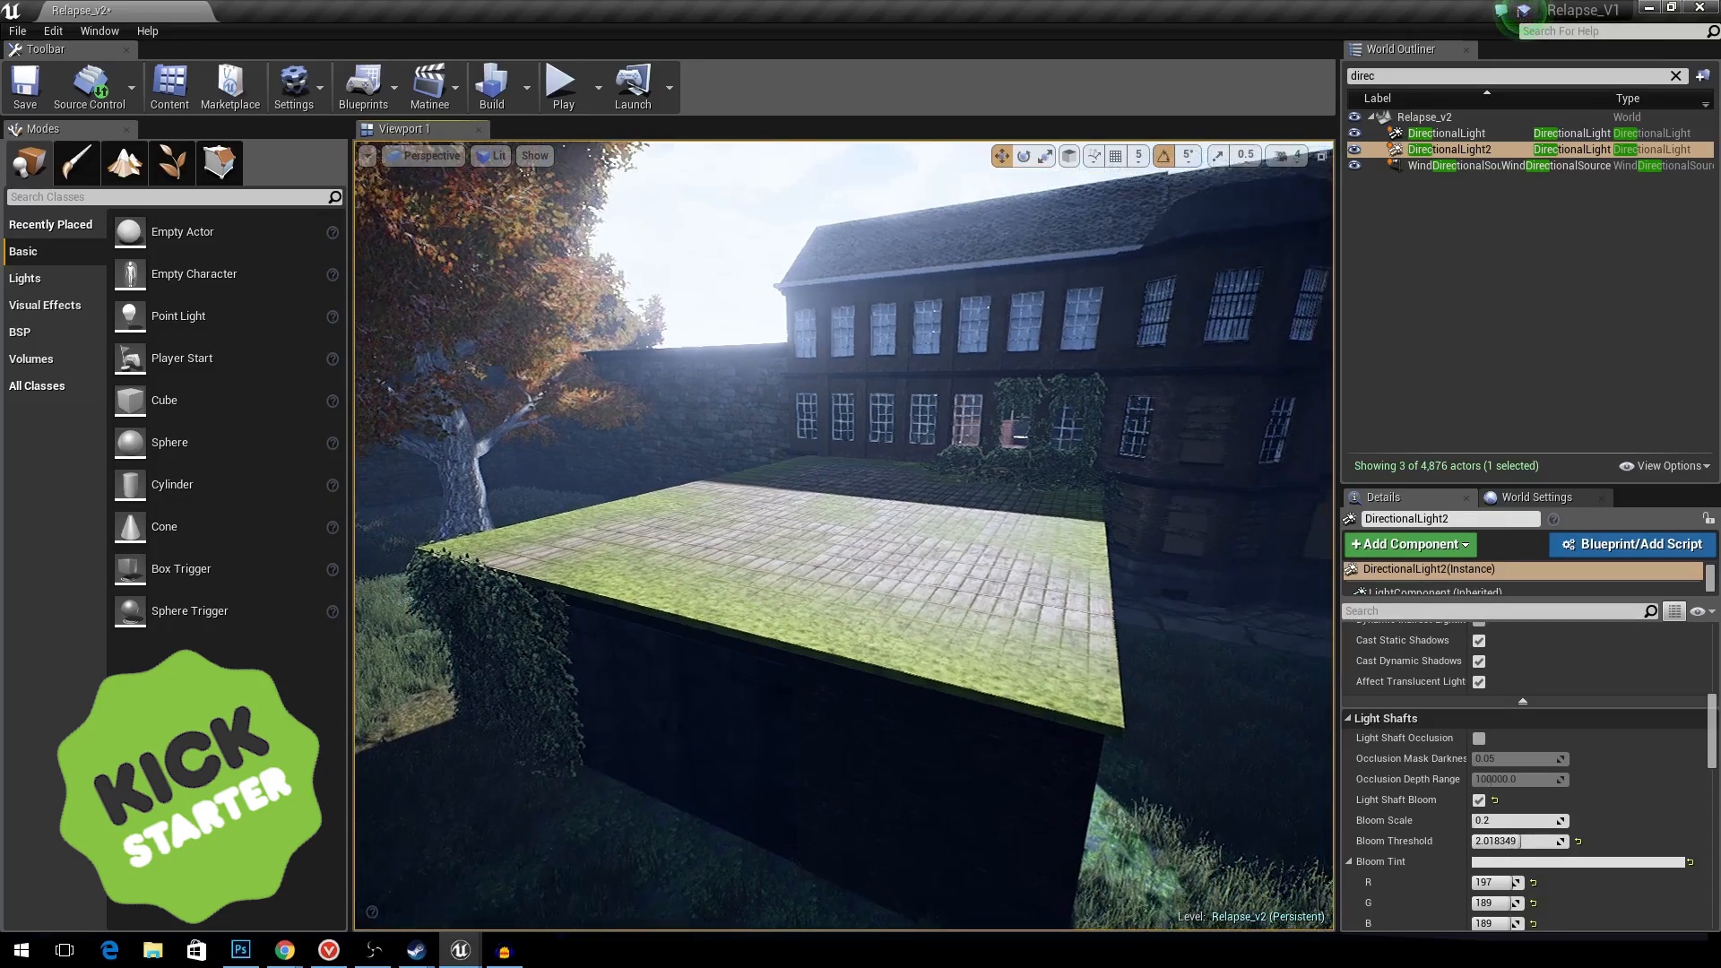
pyautogui.moveTo(867, 555)
pyautogui.mouseDown(button='right')
pyautogui.moveTo(865, 504)
pyautogui.moveTo(866, 557)
pyautogui.moveTo(864, 538)
pyautogui.mouseUp(button='right')
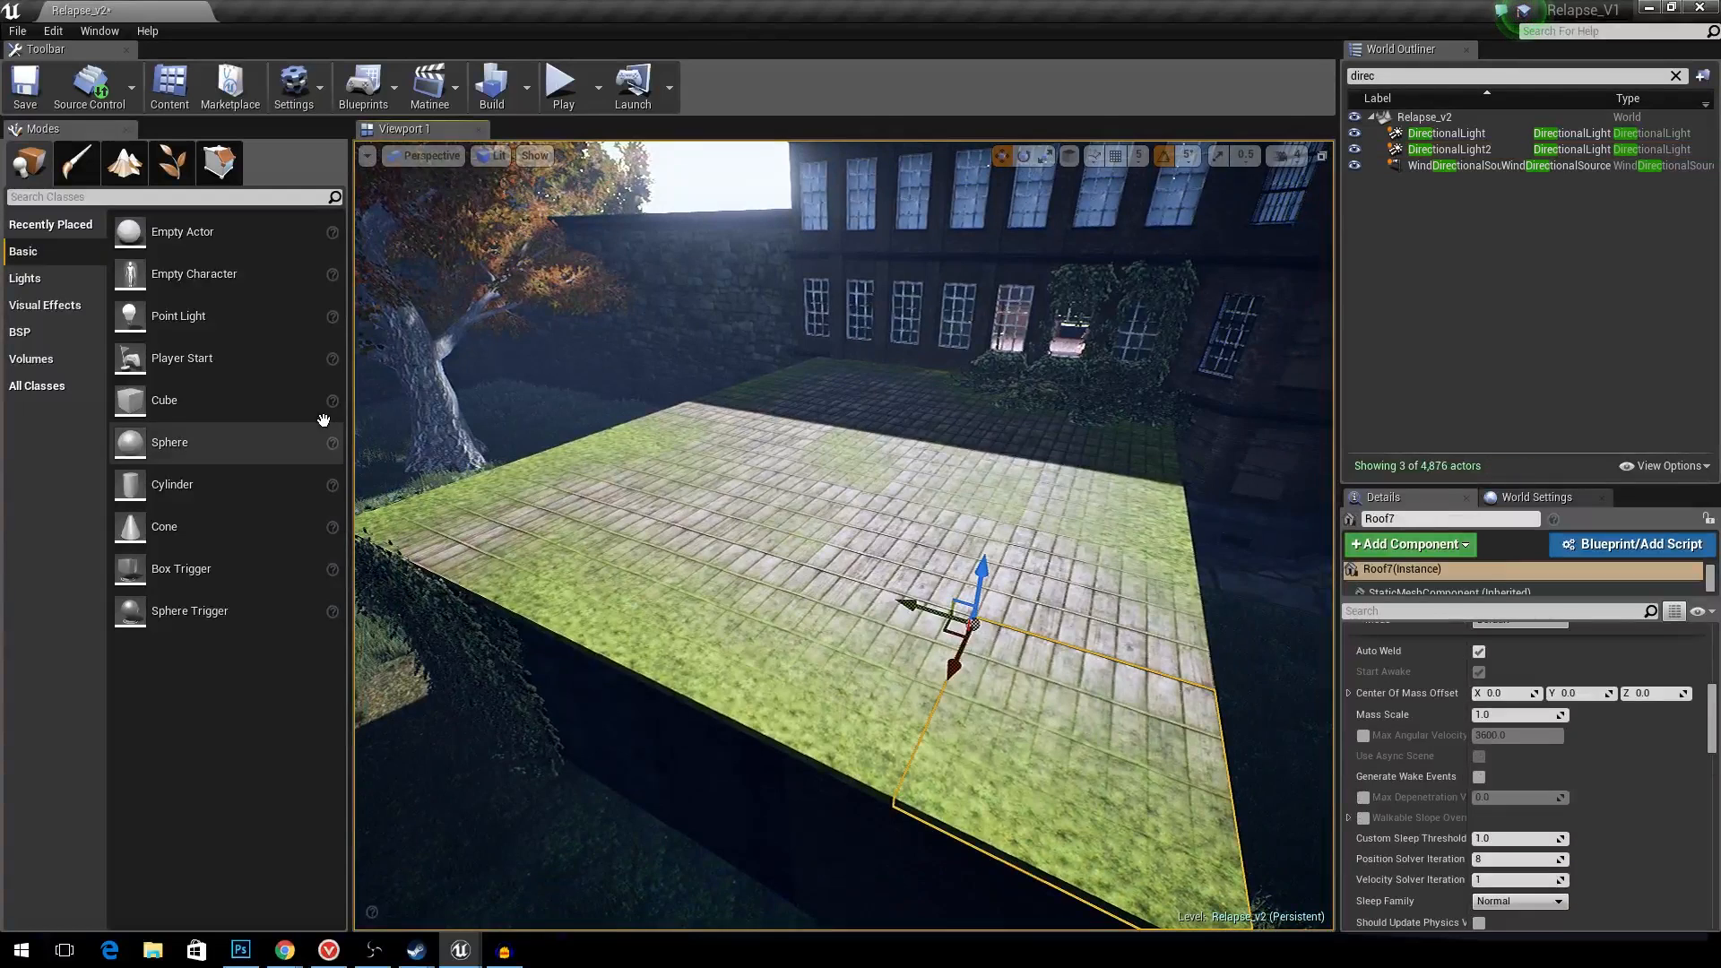
pyautogui.click(169, 167)
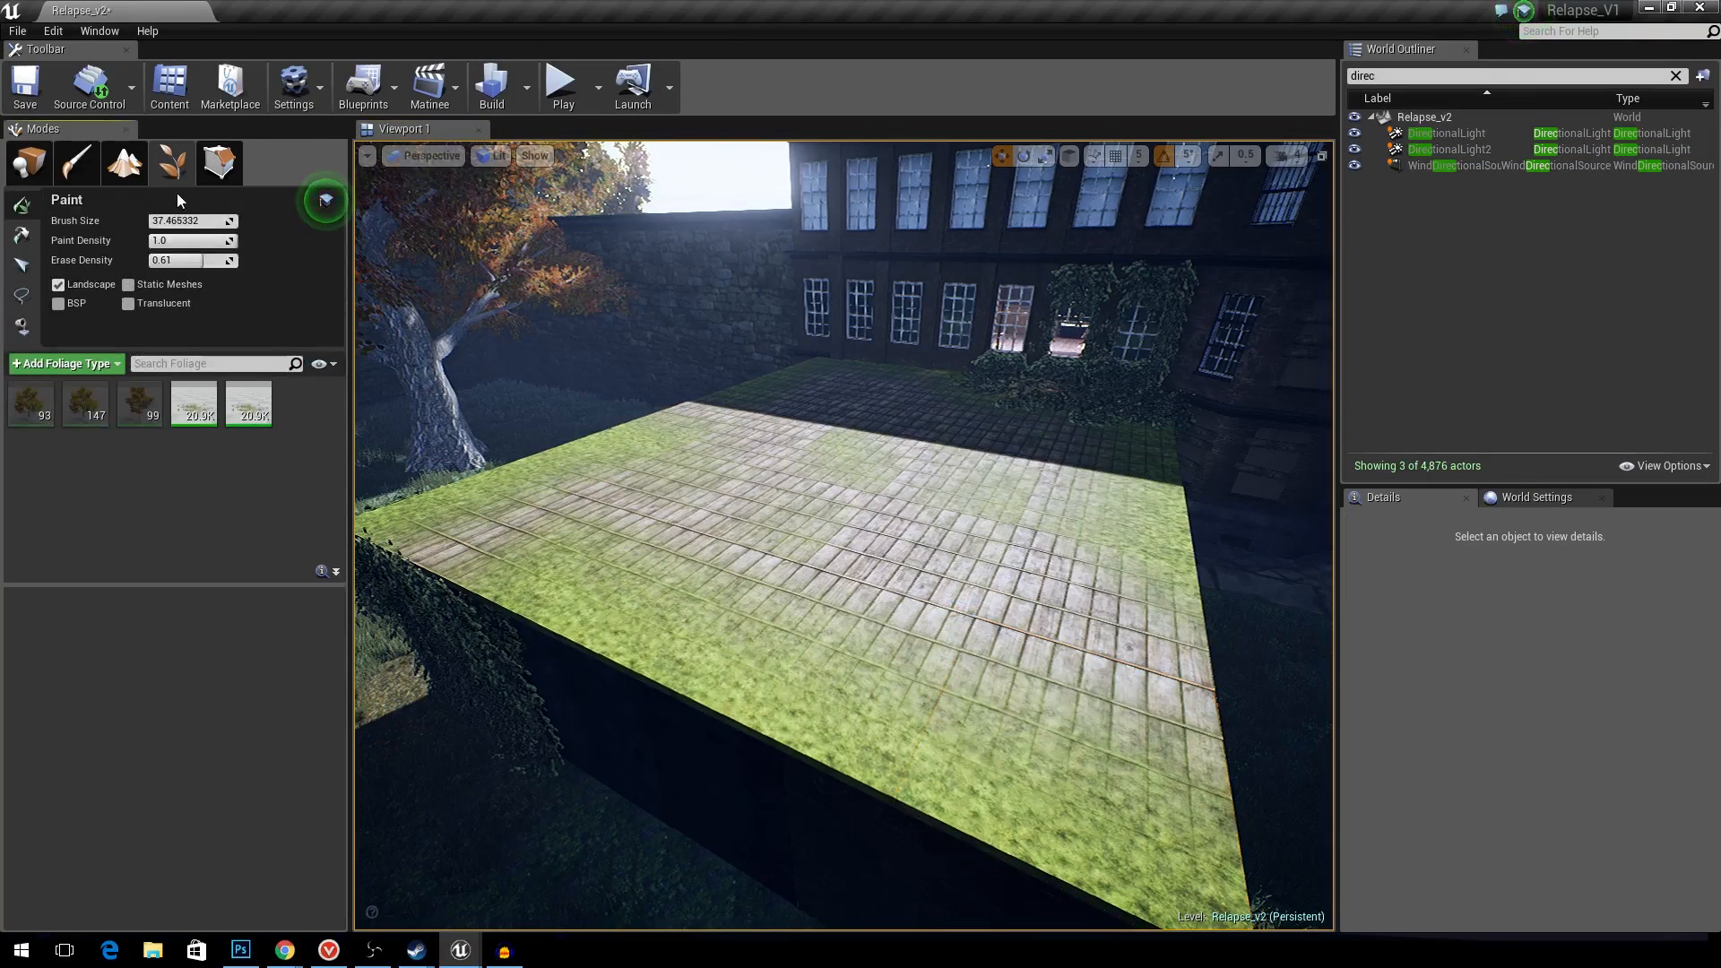
pyautogui.click(81, 166)
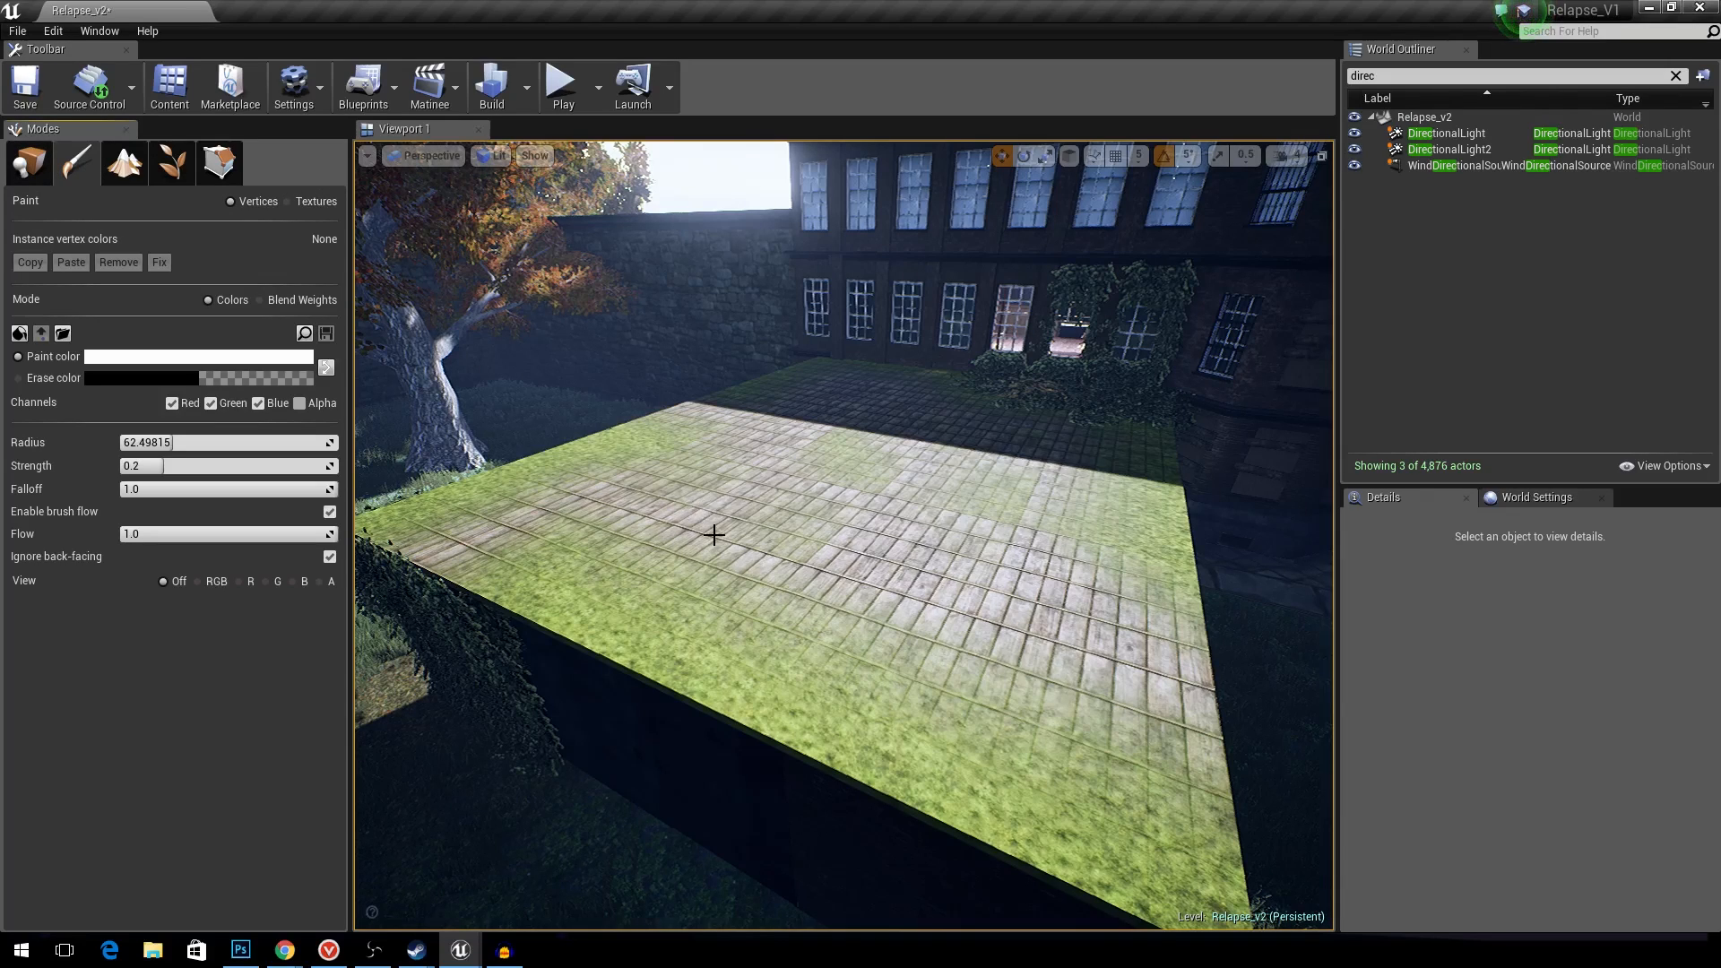
pyautogui.click(908, 516)
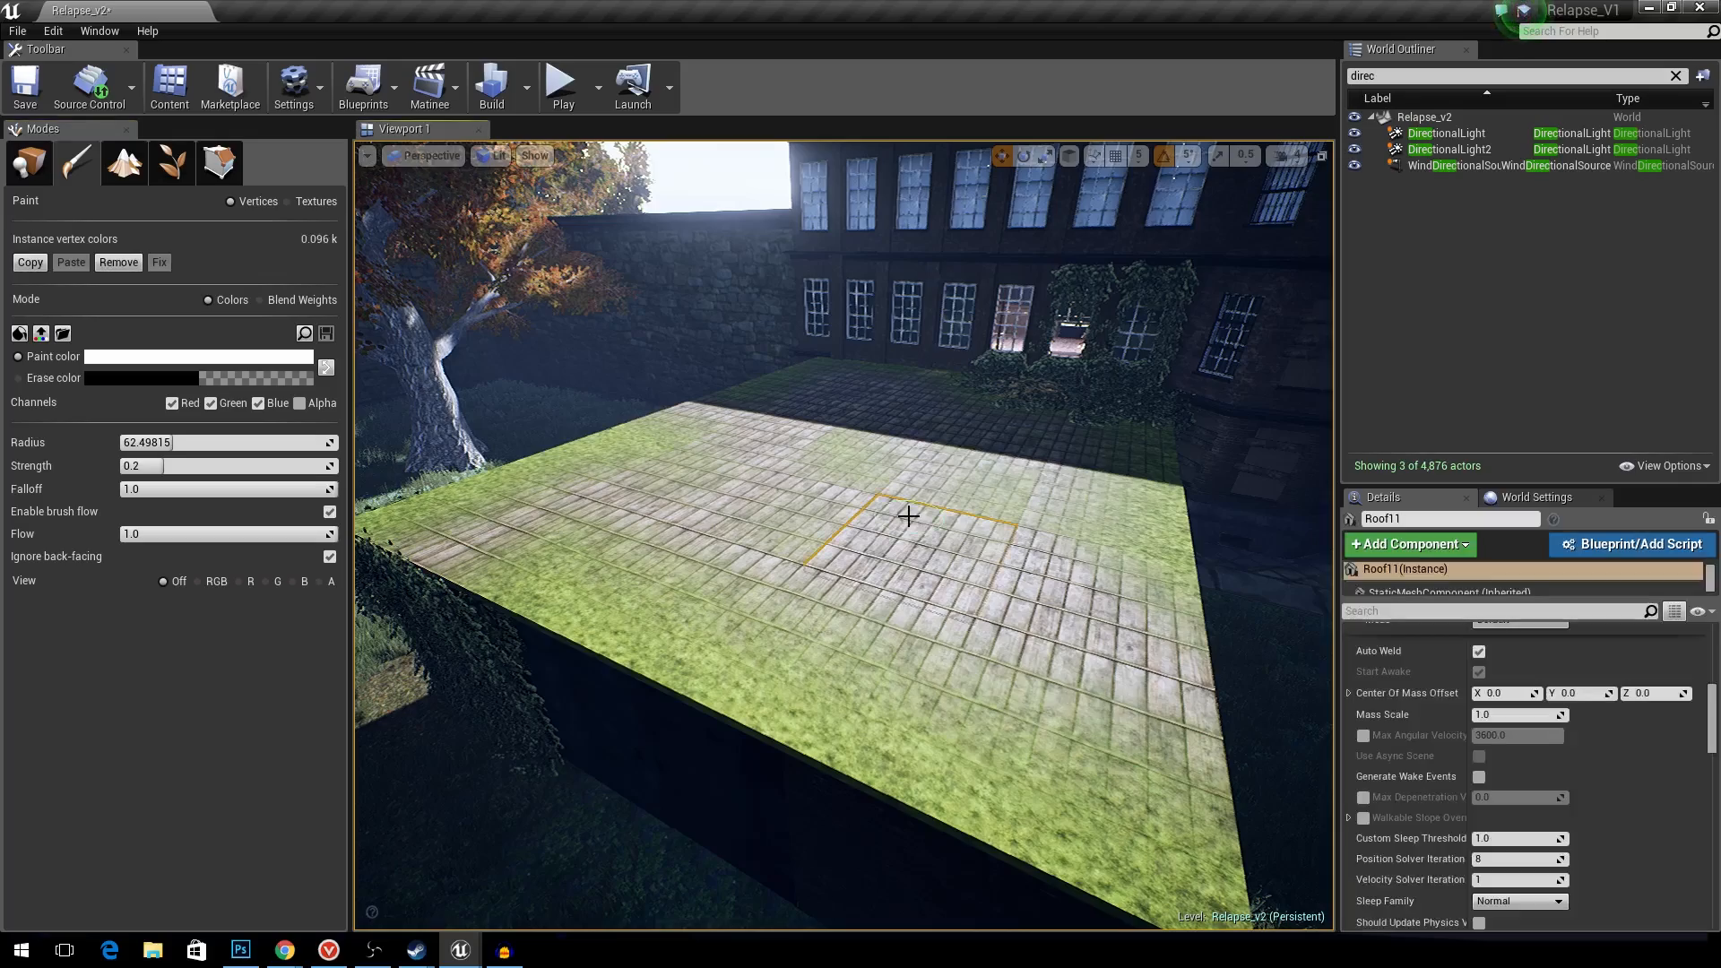
# - Try a white vertex paint stroke across the selected roof tile, and undo it
pyautogui.press('w')
pyautogui.moveTo(933, 545); pyautogui.dragTo(994, 533, button='right')
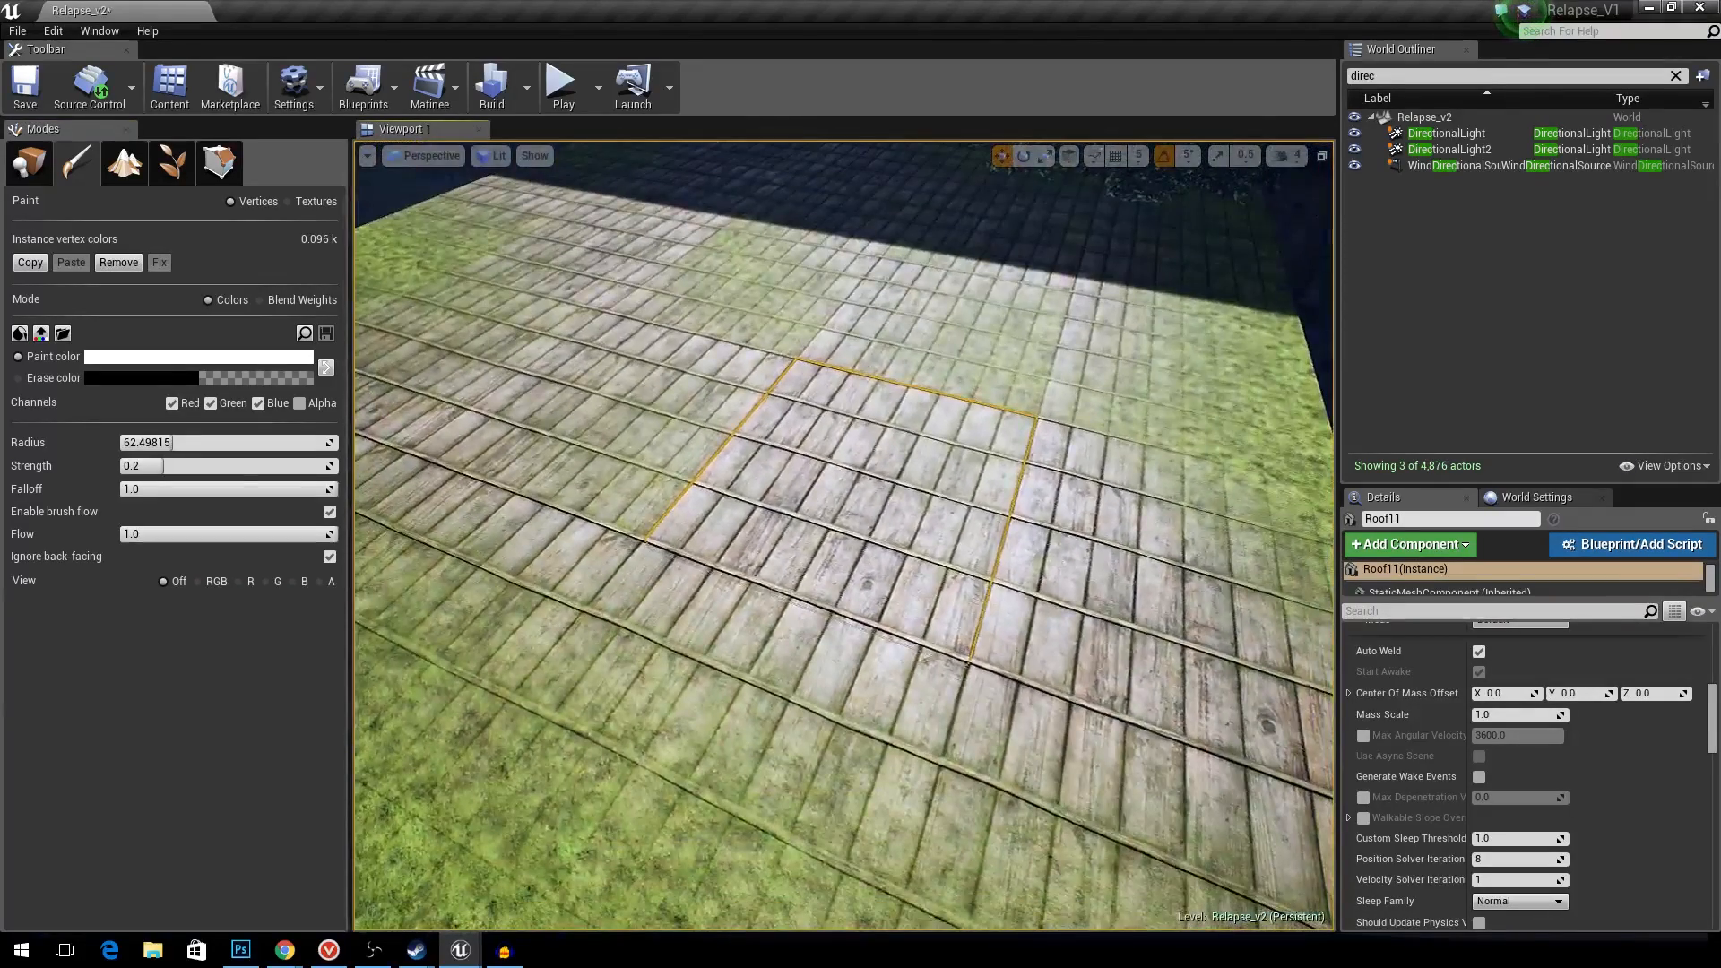
pyautogui.moveTo(923, 599)
pyautogui.mouseDown()
pyautogui.moveTo(976, 626)
pyautogui.moveTo(672, 538)
pyautogui.moveTo(703, 503)
pyautogui.moveTo(815, 466)
pyautogui.moveTo(783, 385)
pyautogui.mouseUp()
pyautogui.hotkey('ctrl', 'z')
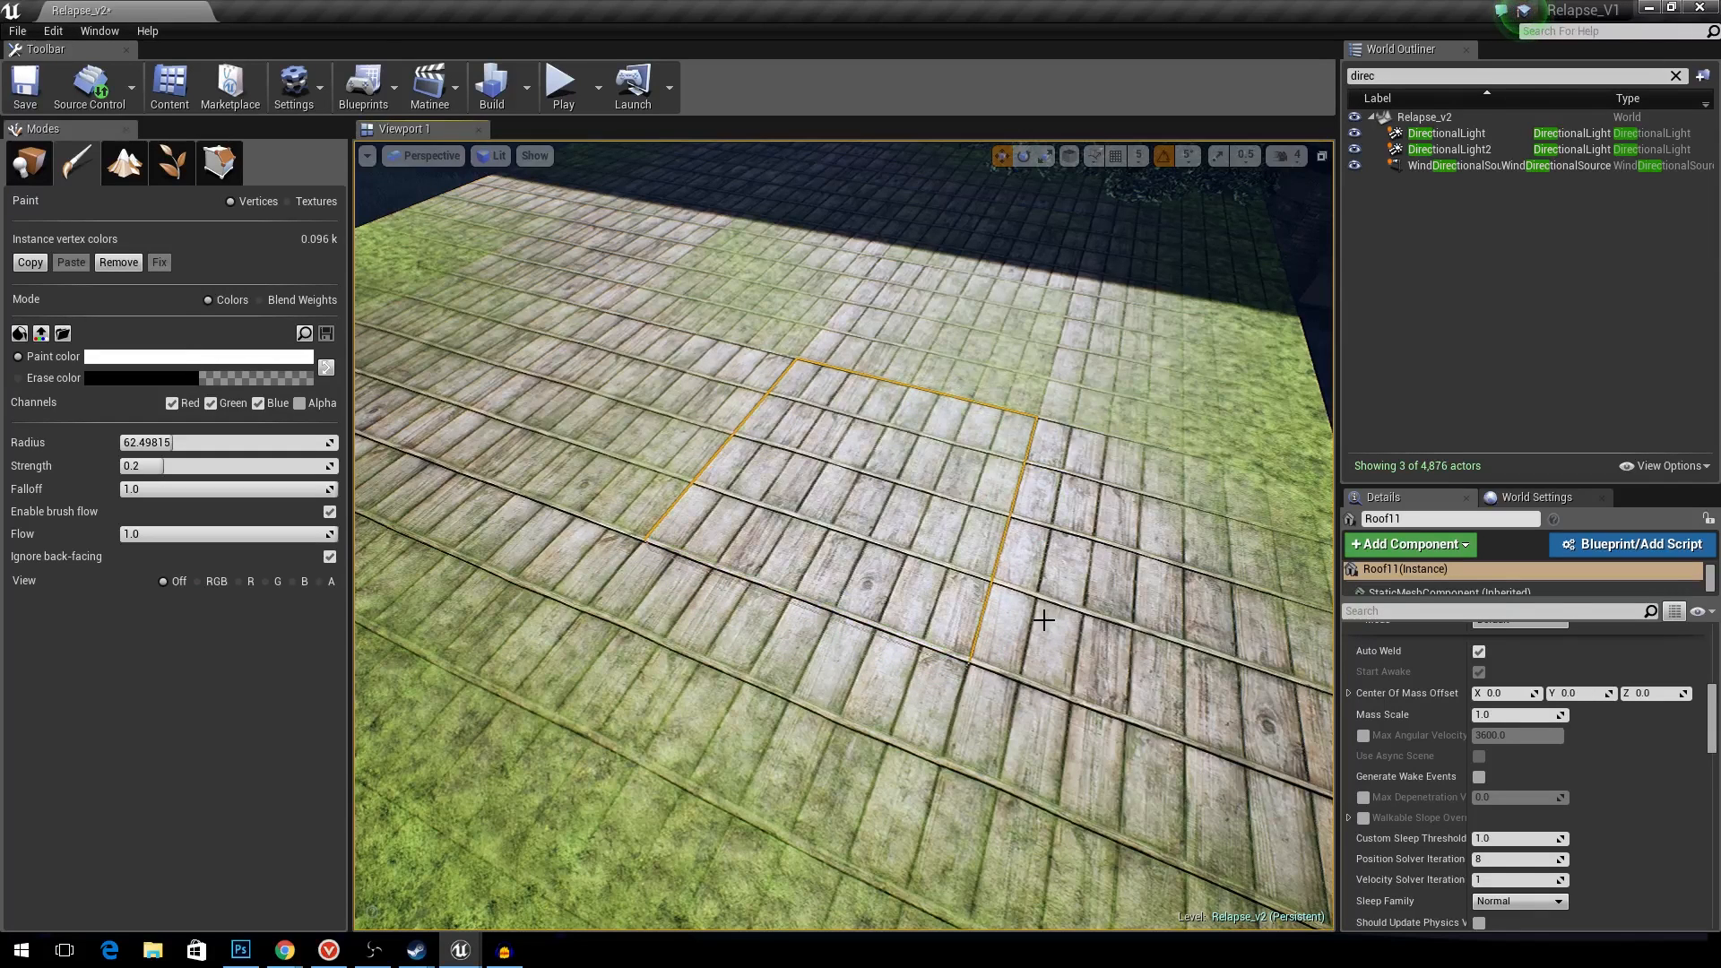
# - Examine how moss and bare wood blend across the vertex-painted tiles of the flat roof
pyautogui.press('s')
pyautogui.moveTo(825, 430); pyautogui.dragTo(926, 607, button='right')
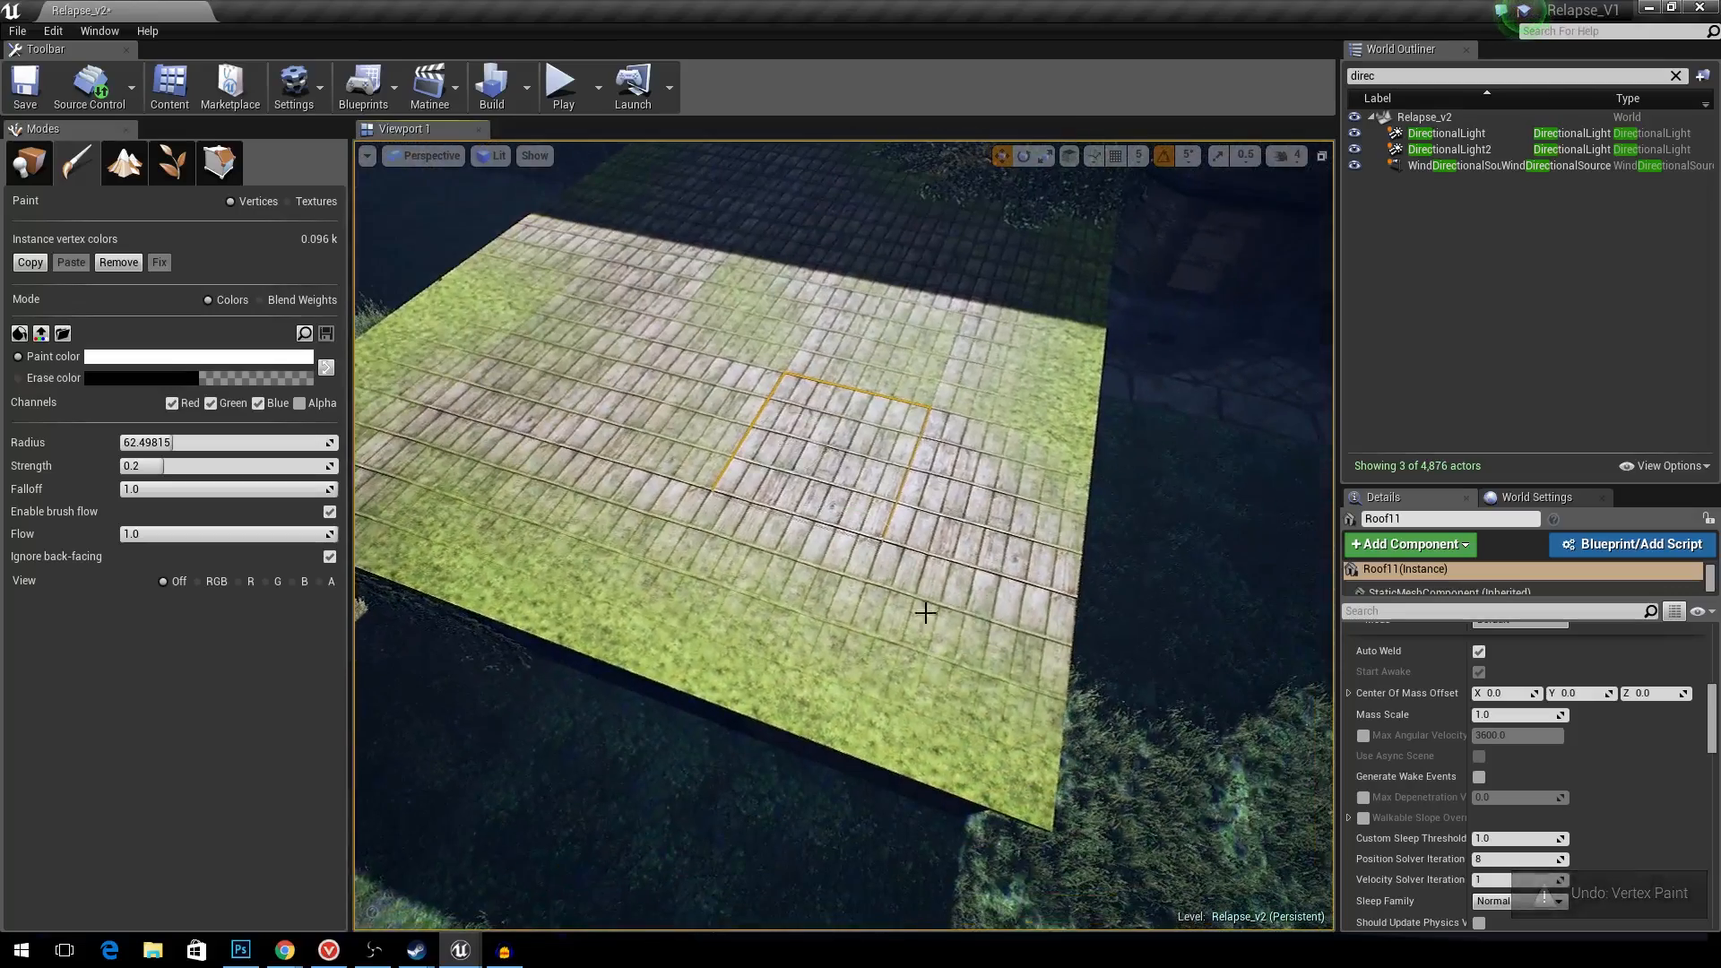
pyautogui.moveTo(922, 706)
pyautogui.mouseDown(button='right')
pyautogui.moveTo(644, 475)
pyautogui.moveTo(736, 495)
pyautogui.mouseUp(button='right')
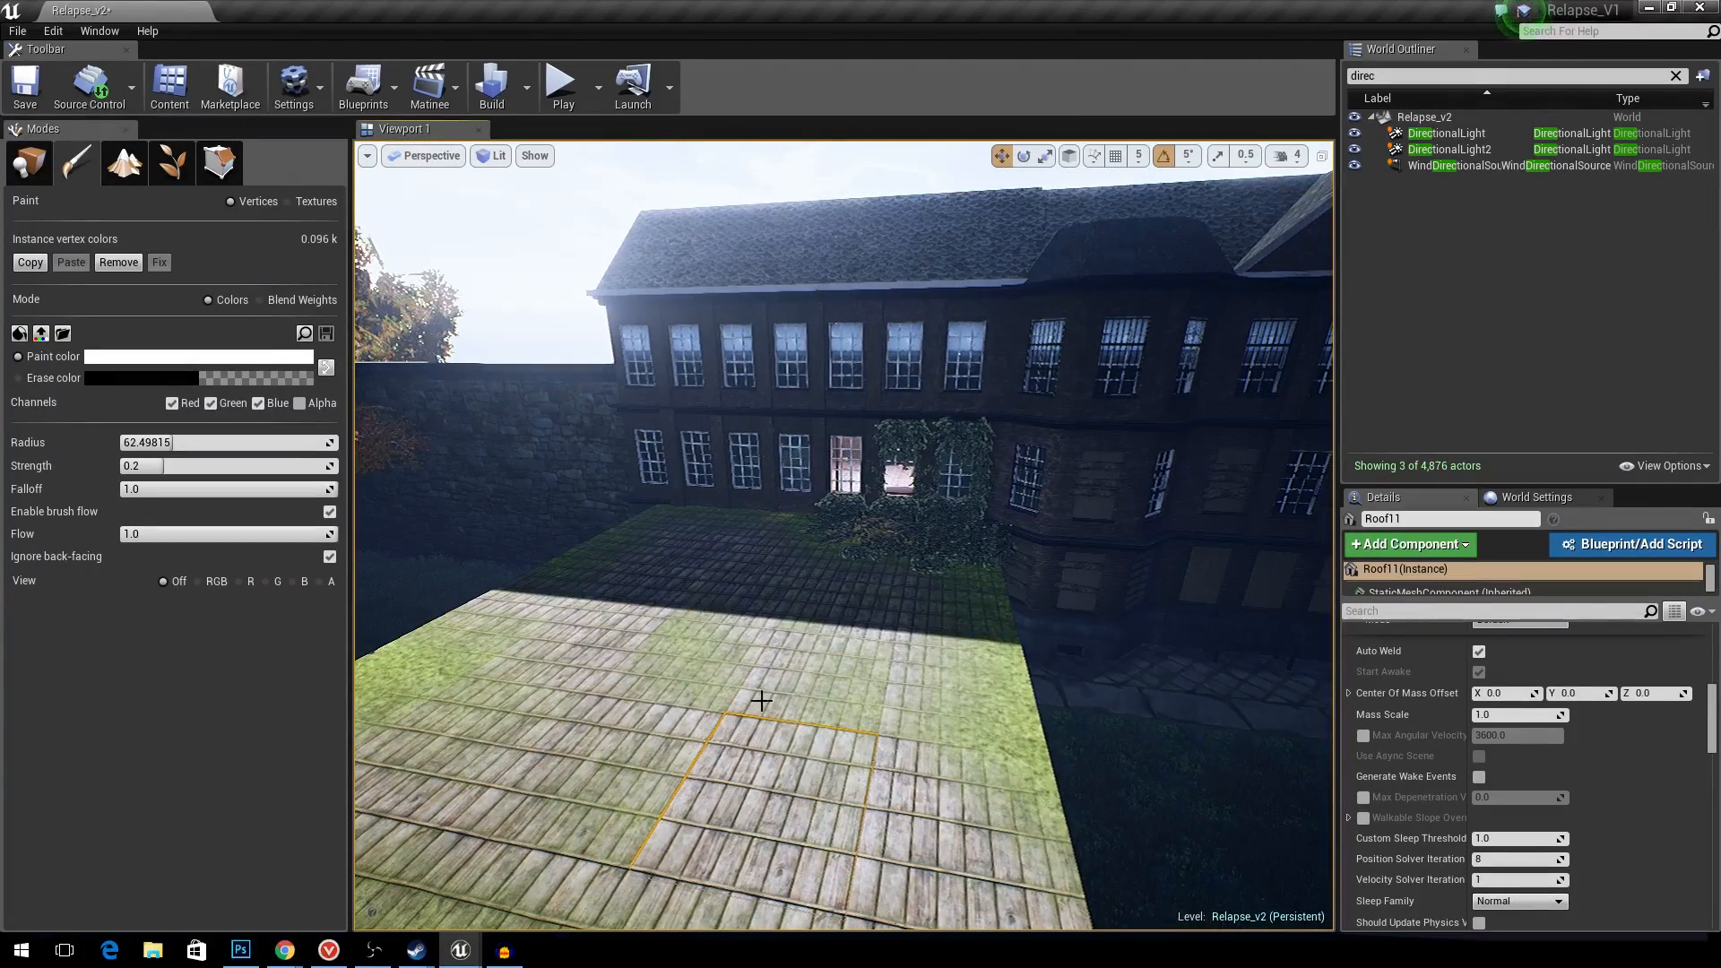
pyautogui.moveTo(905, 664); pyautogui.dragTo(949, 708, button='right')
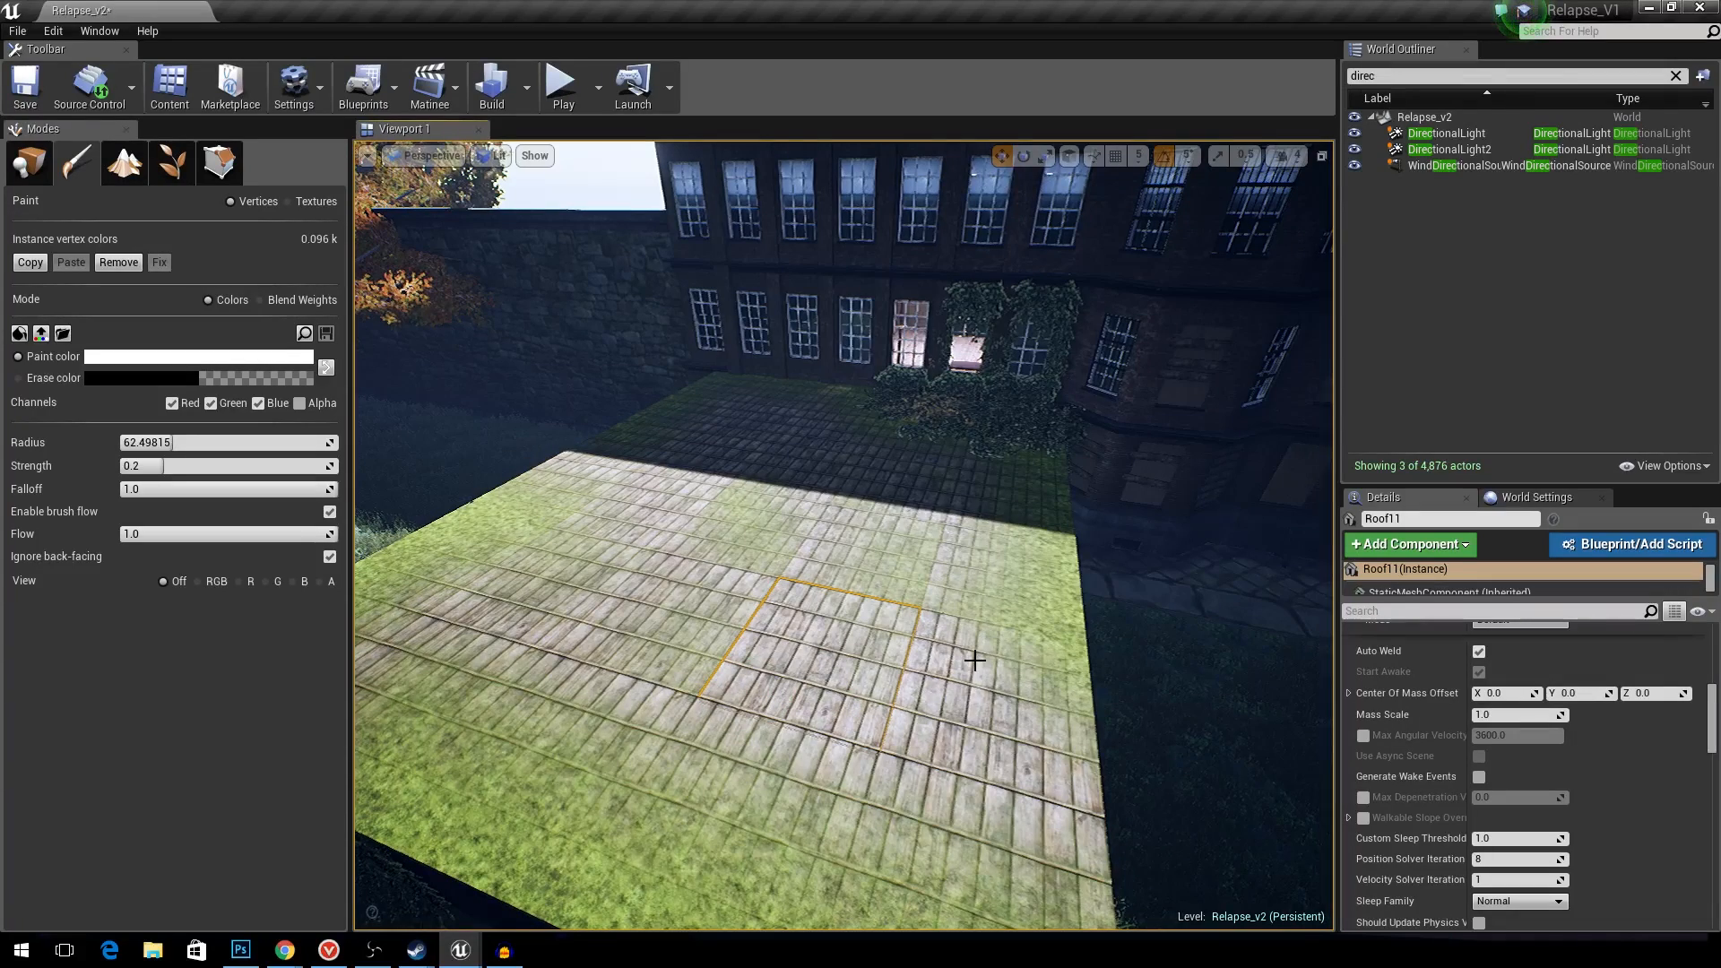
pyautogui.moveTo(758, 564); pyautogui.dragTo(956, 536, button='right')
pyautogui.press('w')
pyautogui.moveTo(917, 481); pyautogui.dragTo(864, 472, button='right')
pyautogui.click(863, 472)
pyautogui.press('s')
pyautogui.moveTo(706, 497); pyautogui.dragTo(762, 506, button='right')
# - Select the grouped walls of the dark building and examine the brickwork around its corner for vertex painting
pyautogui.press('w')
pyautogui.press('w')
pyautogui.press('w')
pyautogui.press('w')
pyautogui.press('w')
pyautogui.press('s')
pyautogui.press('w')
pyautogui.click(1031, 606)
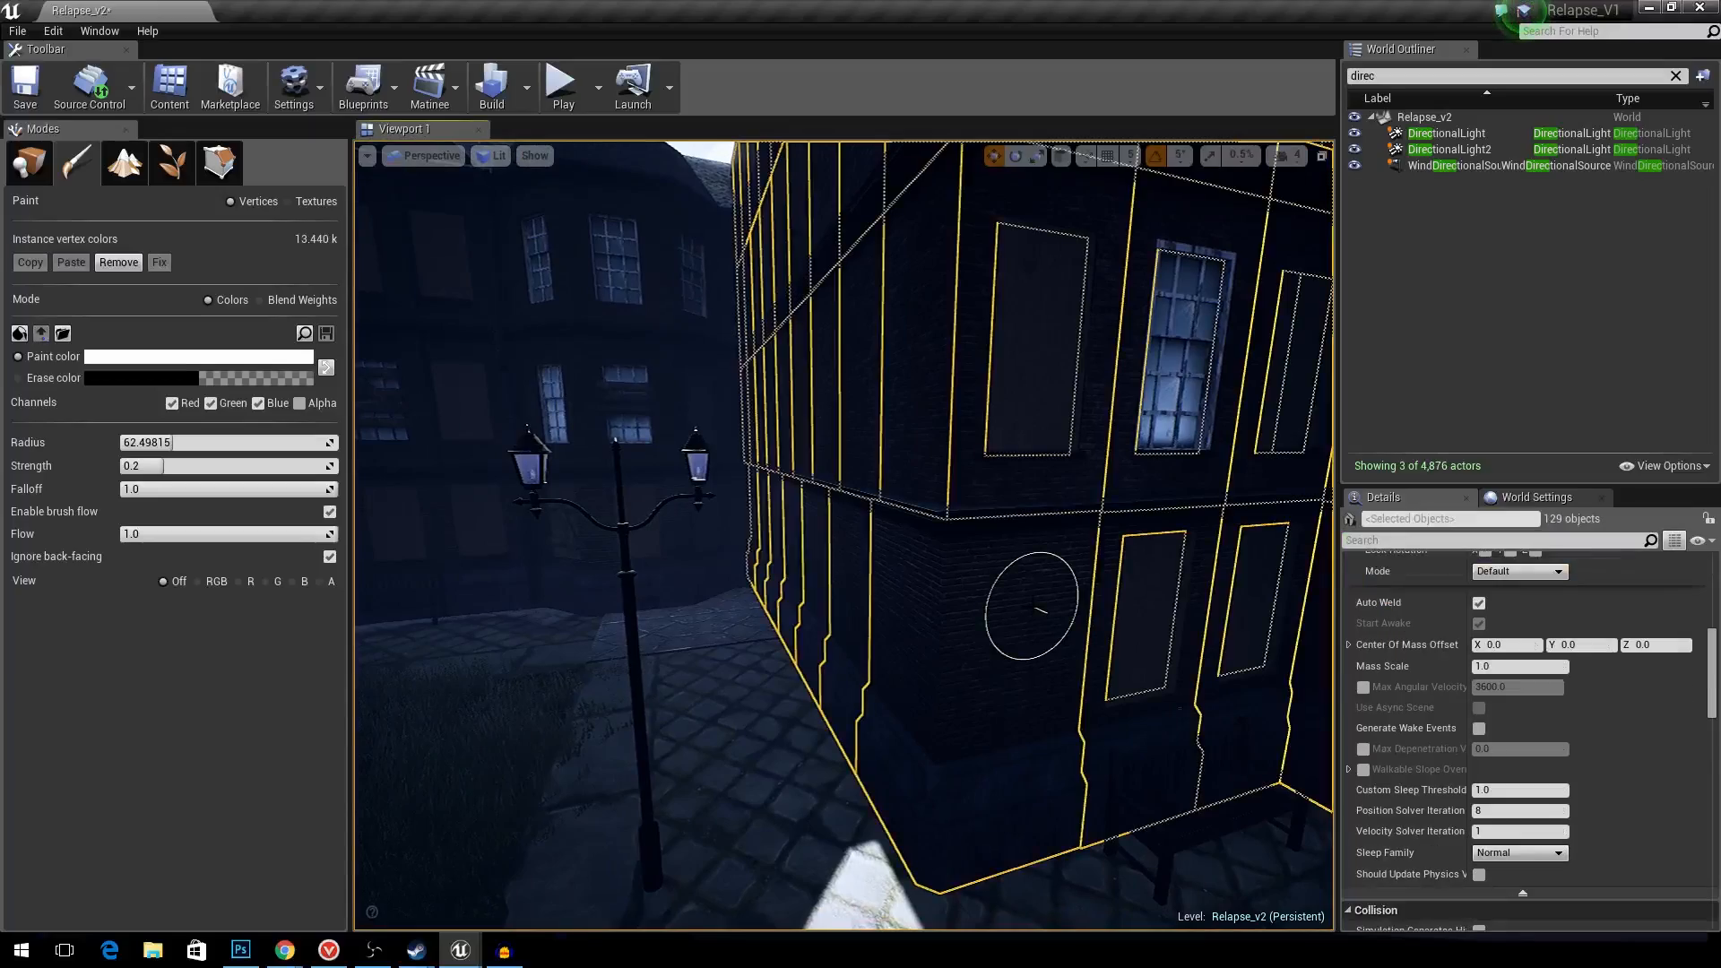
pyautogui.press('s')
pyautogui.moveTo(1031, 606)
pyautogui.mouseDown(button='right')
pyautogui.moveTo(1050, 480)
pyautogui.moveTo(1040, 600)
pyautogui.moveTo(892, 566)
pyautogui.mouseUp(button='right')
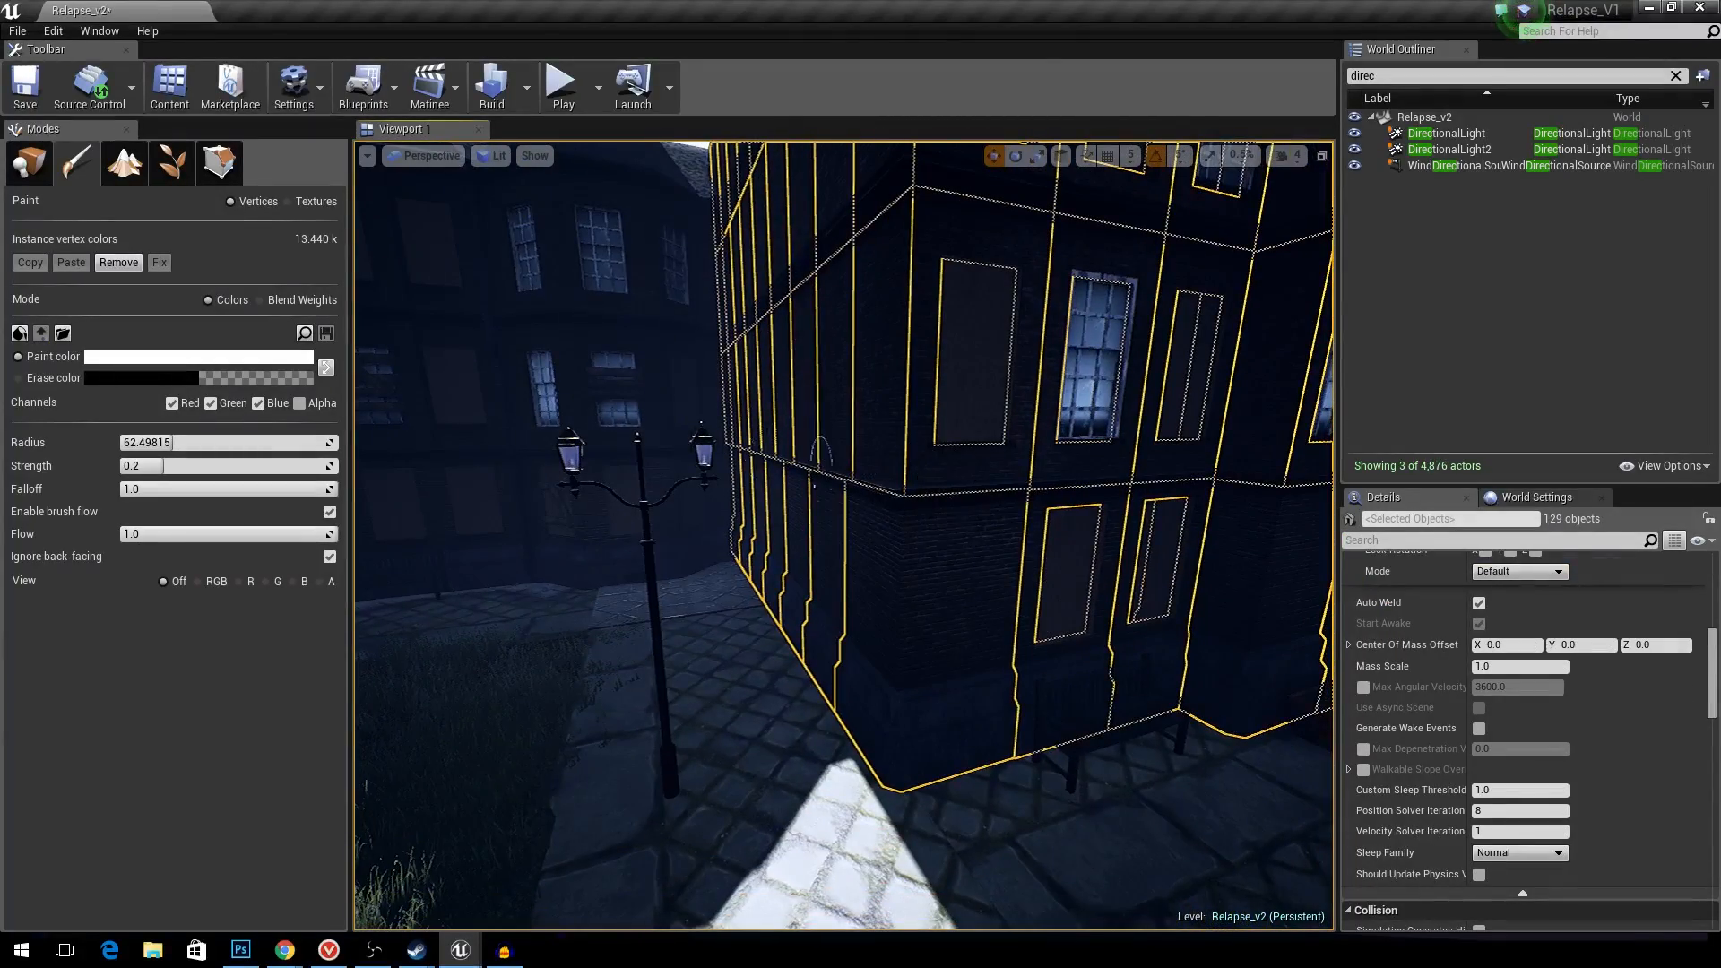
pyautogui.press('s')
pyautogui.moveTo(815, 486); pyautogui.dragTo(861, 494, button='right')
pyautogui.press('w')
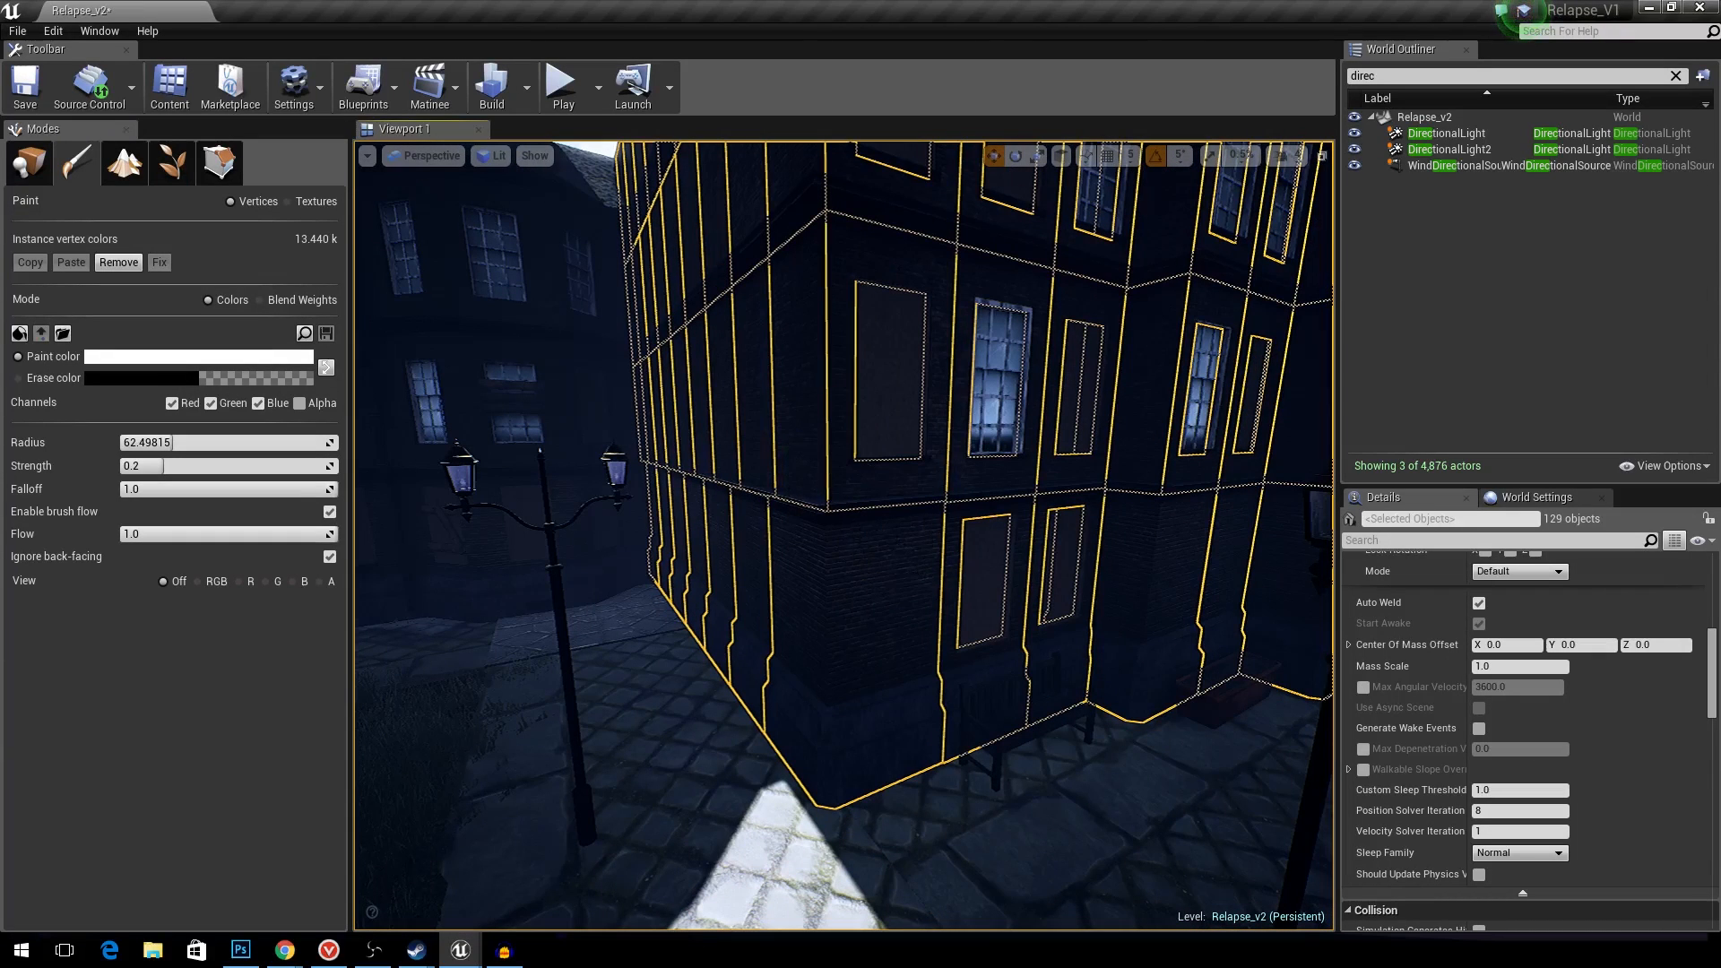
pyautogui.moveTo(861, 493)
pyautogui.mouseDown(button='right')
pyautogui.moveTo(874, 520)
pyautogui.moveTo(853, 538)
pyautogui.mouseUp(button='right')
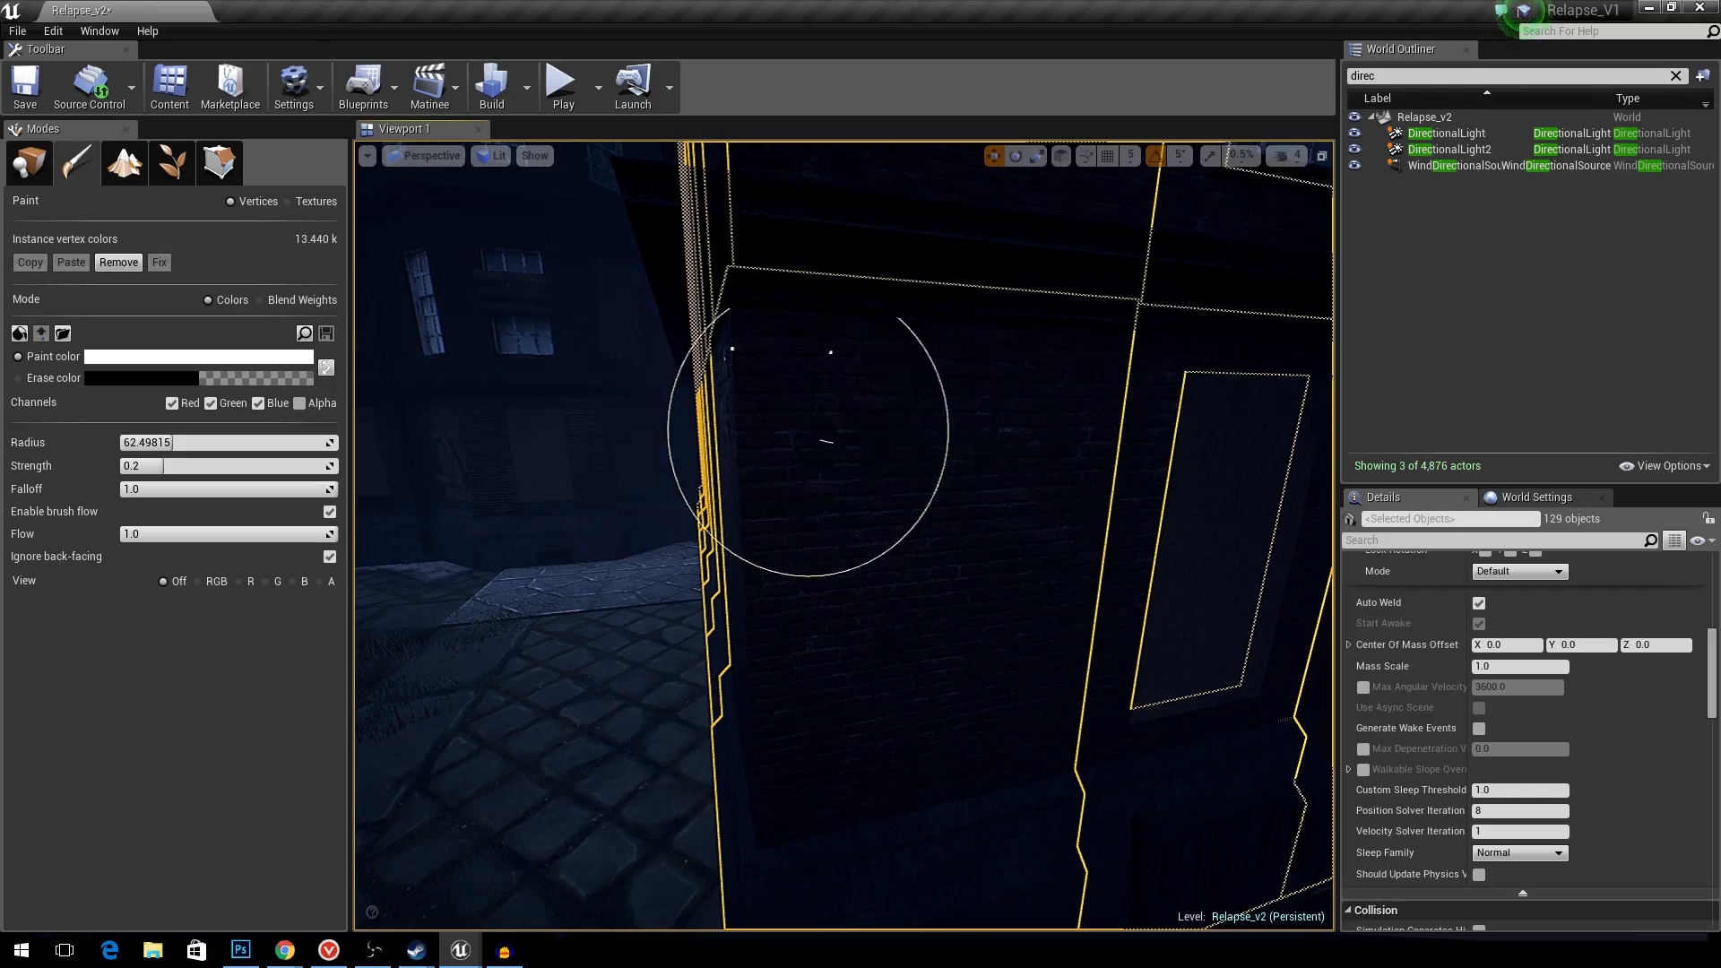
pyautogui.press('s')
pyautogui.moveTo(1020, 486); pyautogui.dragTo(1183, 516, button='right')
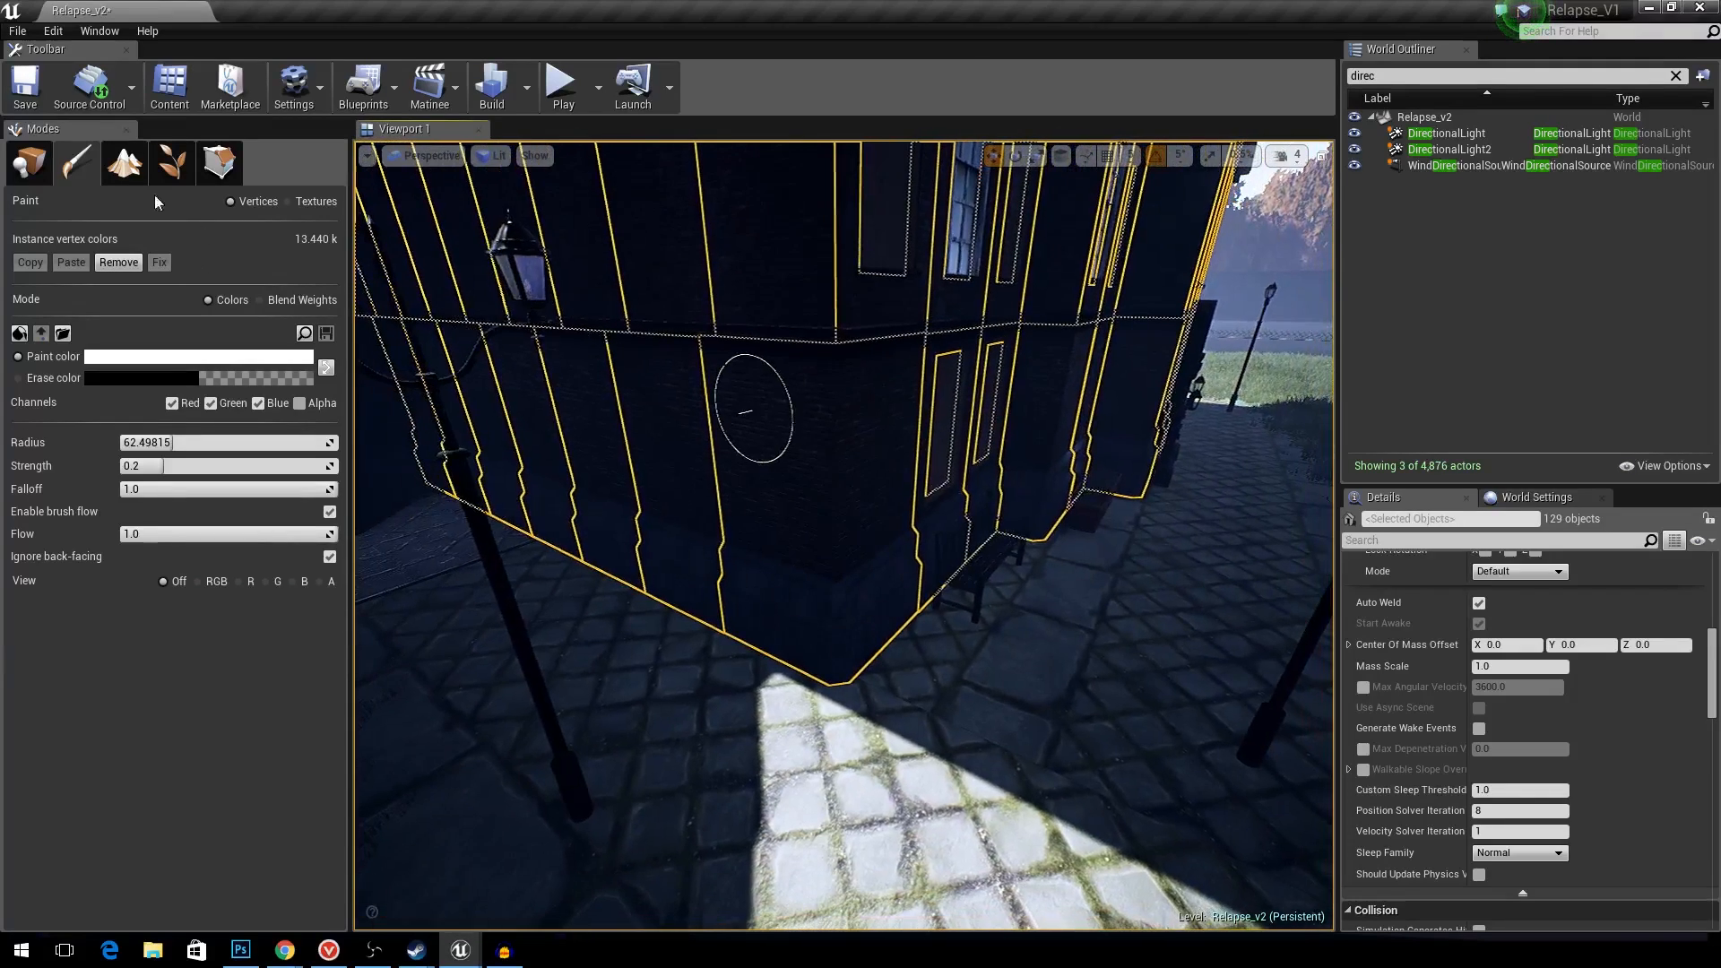
# - Return to Place mode and add a point light beside the bench to illuminate the building's brick wall
pyautogui.hotkey('shift', '1')
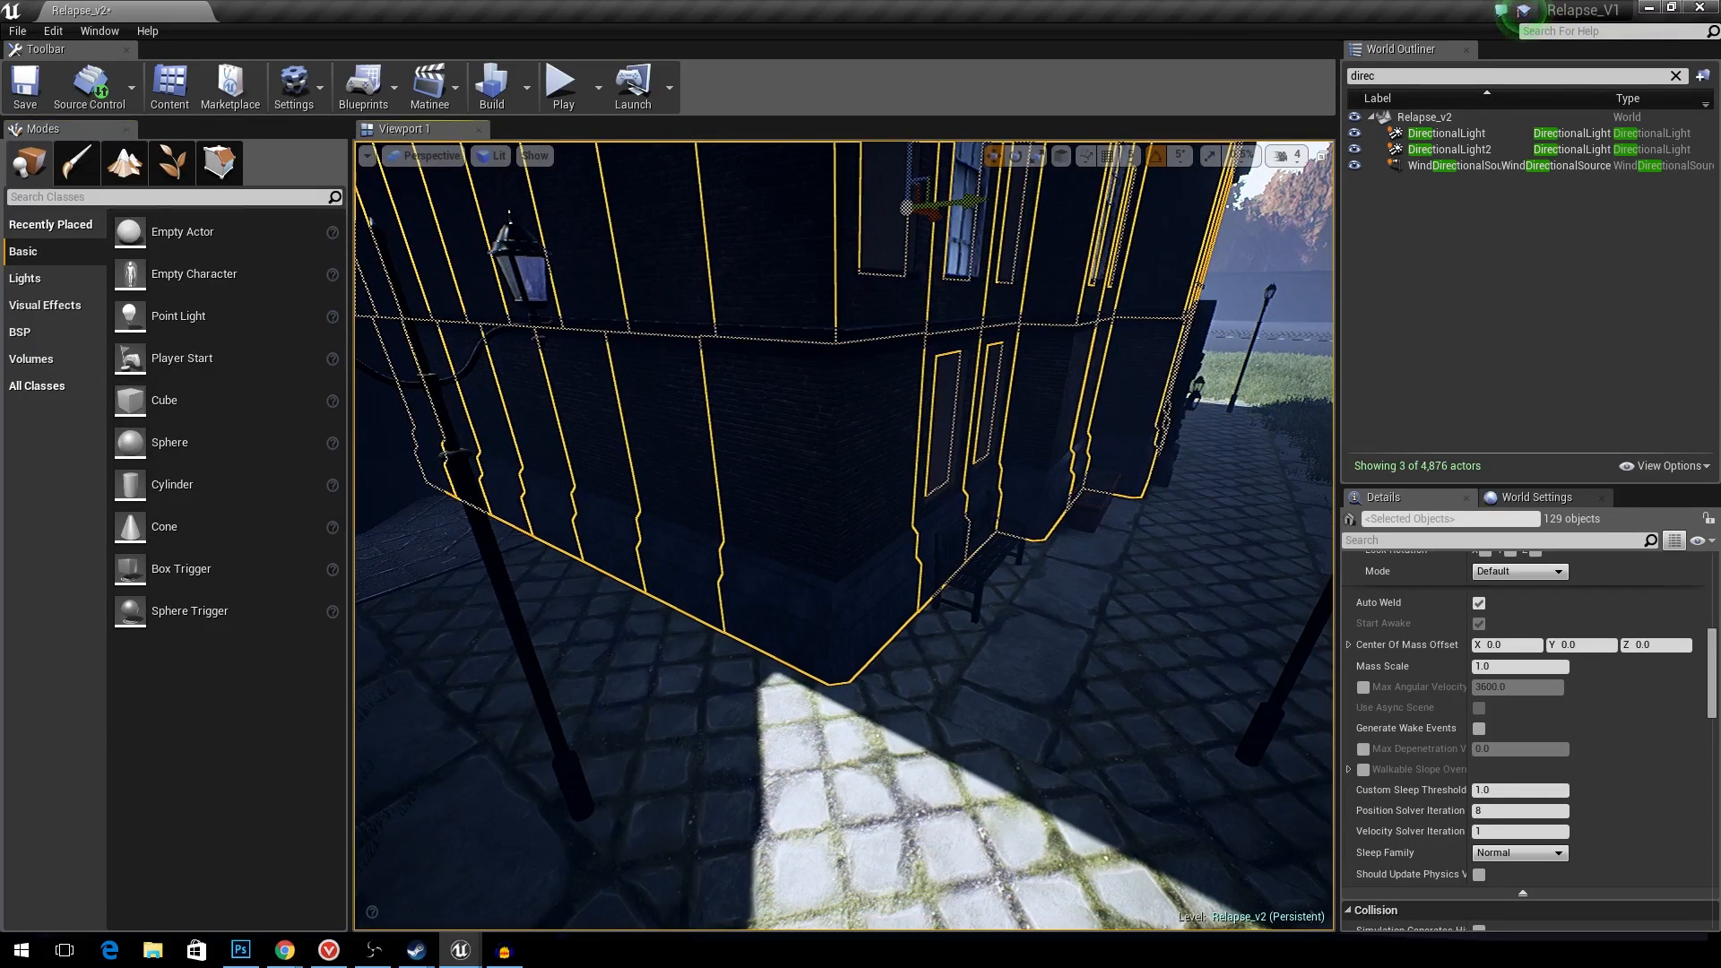
pyautogui.press('l')
pyautogui.click(1095, 647)
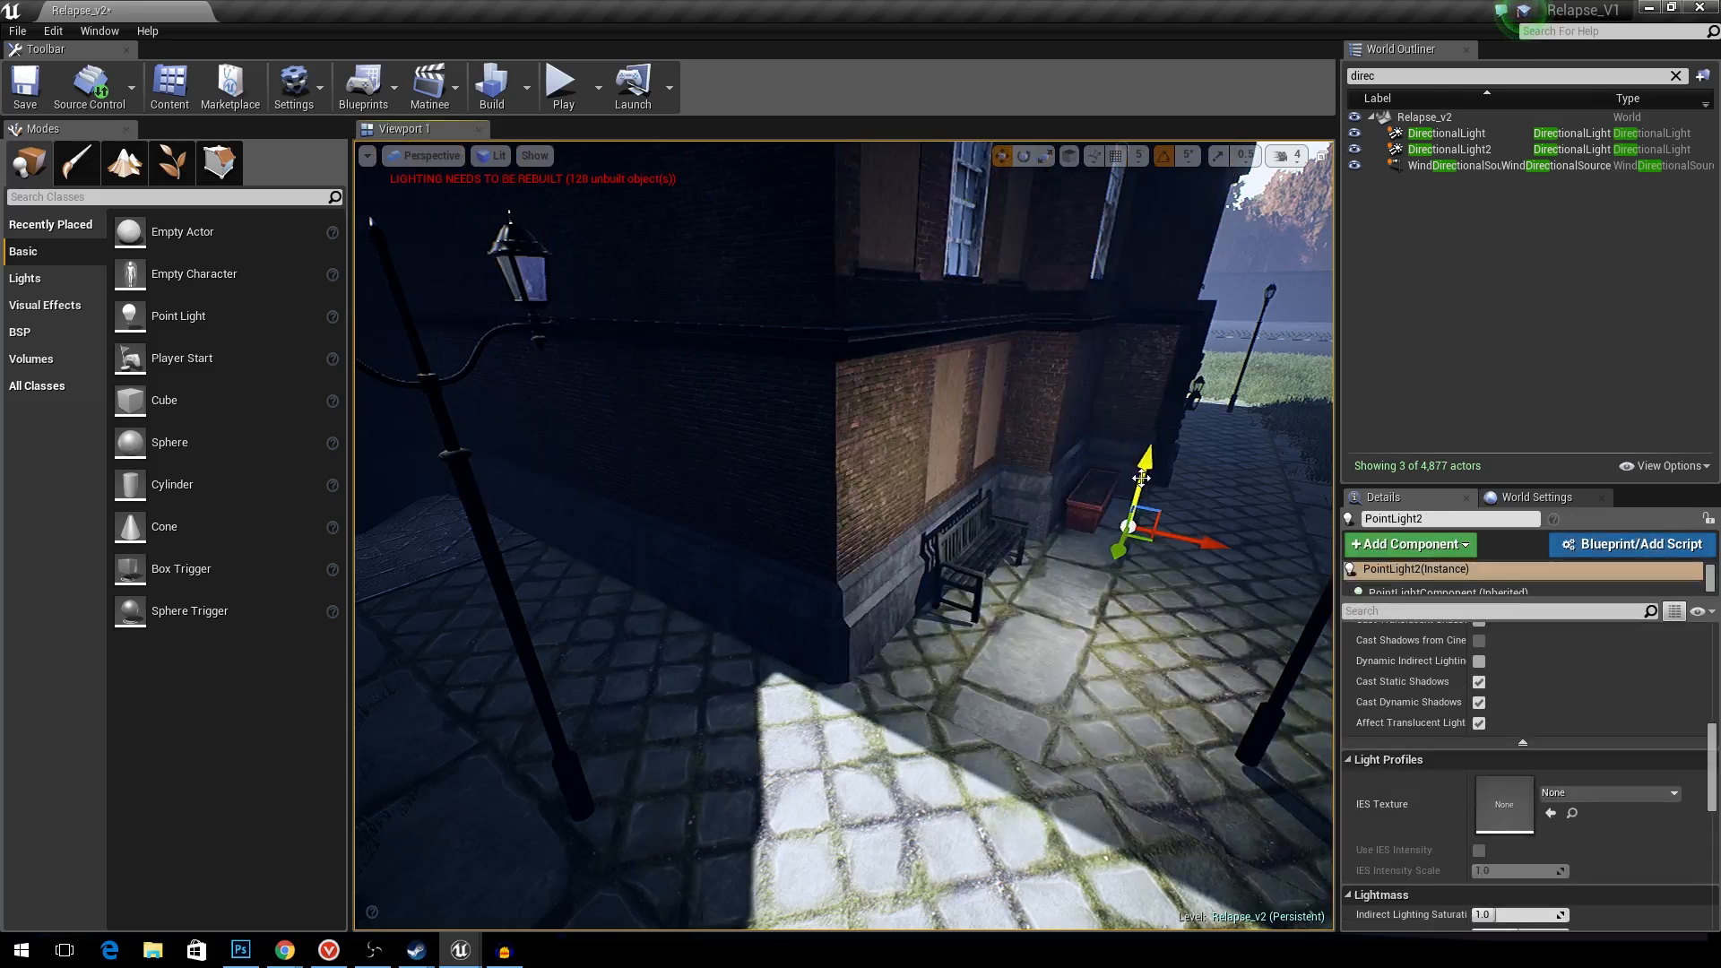
pyautogui.press('w')
pyautogui.moveTo(1141, 480); pyautogui.dragTo(1085, 421, button='right')
pyautogui.moveTo(1073, 541); pyautogui.dragTo(1040, 458, button='right')
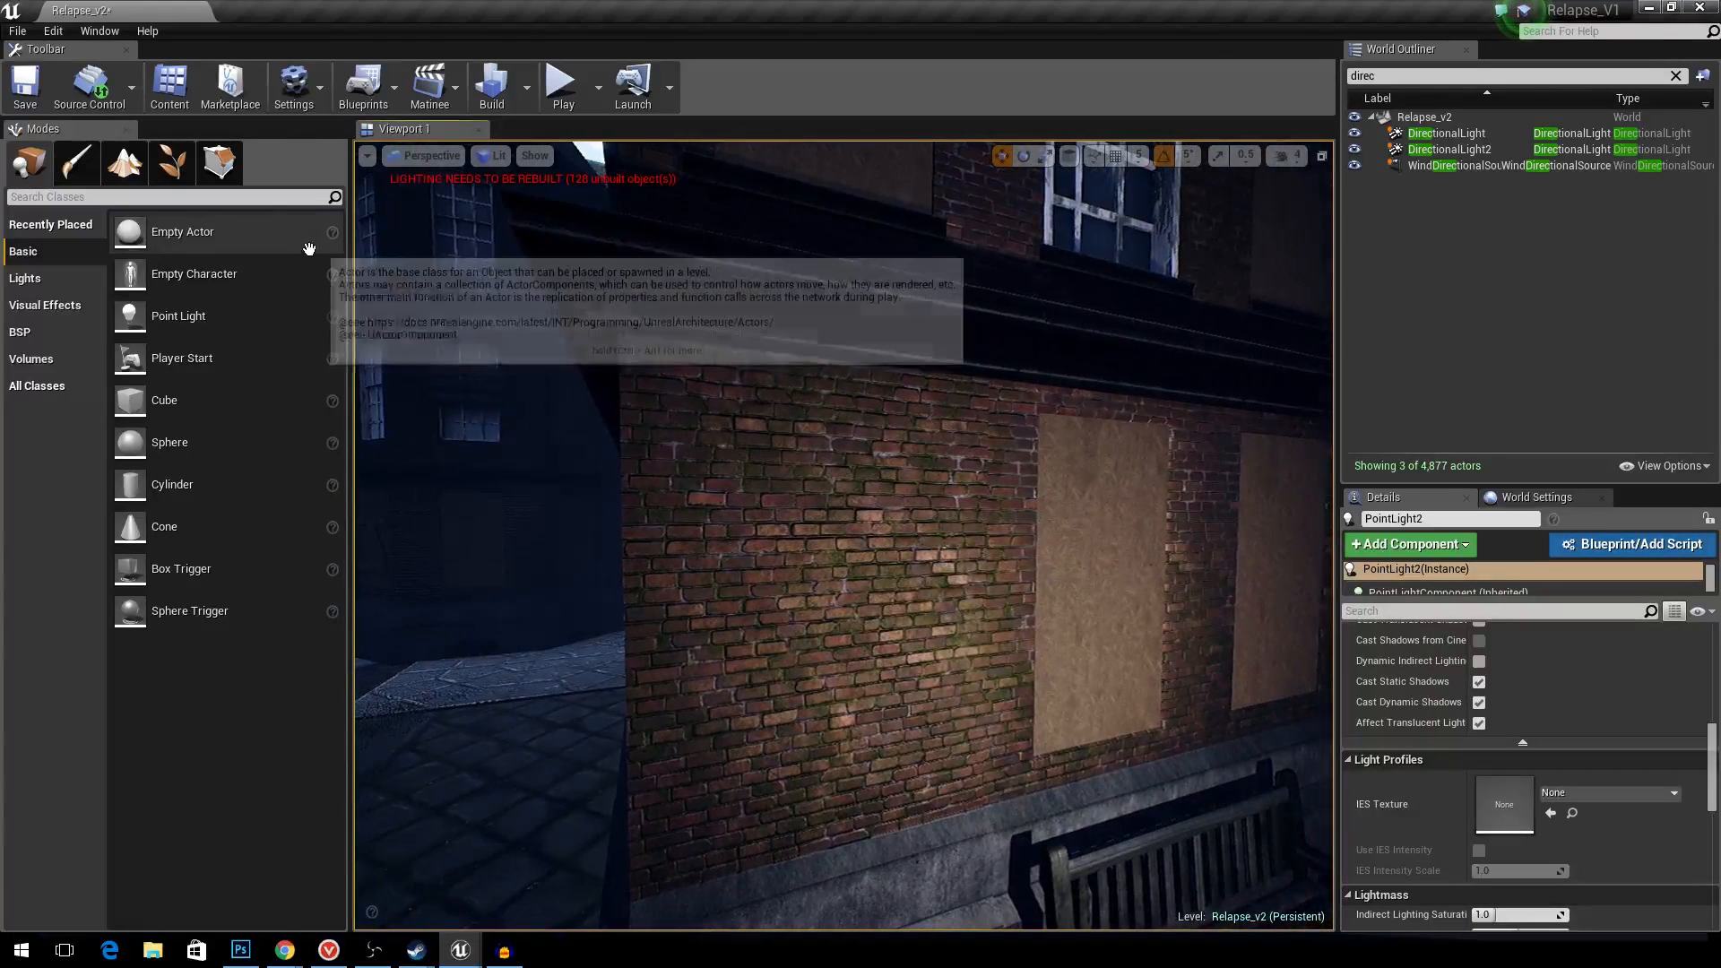
# - Select the lit building walls in Mesh Paint mode and examine the moss on the bricks around the boarded windows
pyautogui.click(73, 165)
pyautogui.click(923, 491)
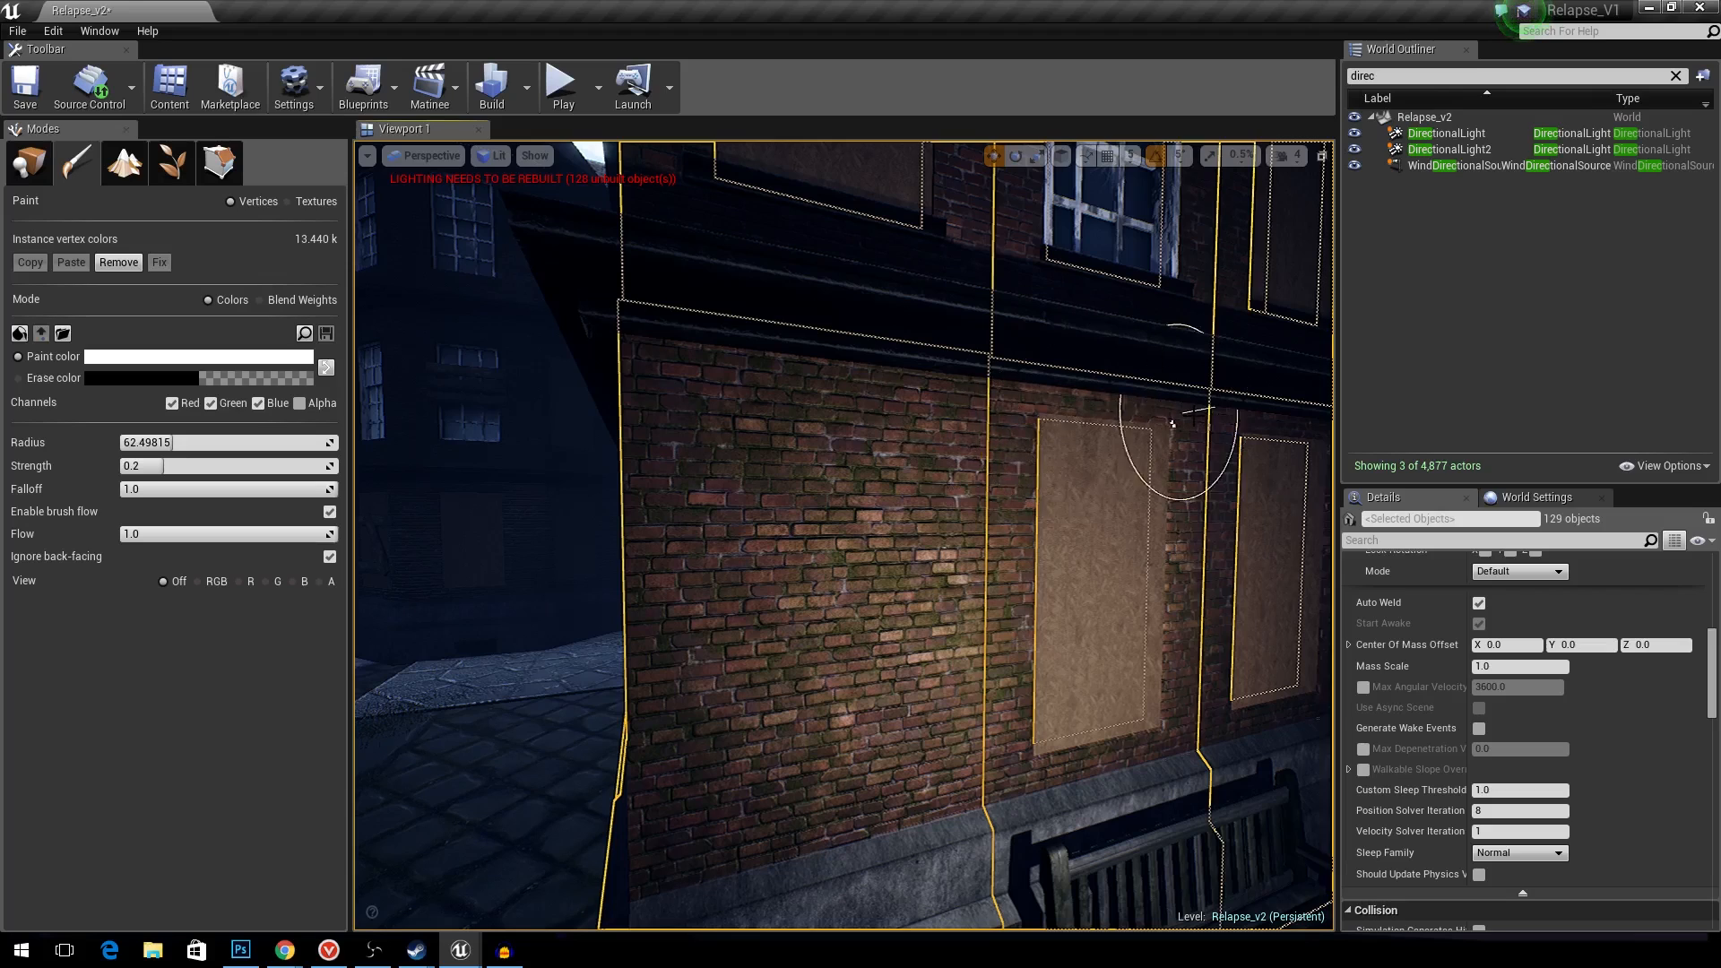
pyautogui.press('d')
pyautogui.moveTo(1173, 418); pyautogui.dragTo(1134, 430, button='right')
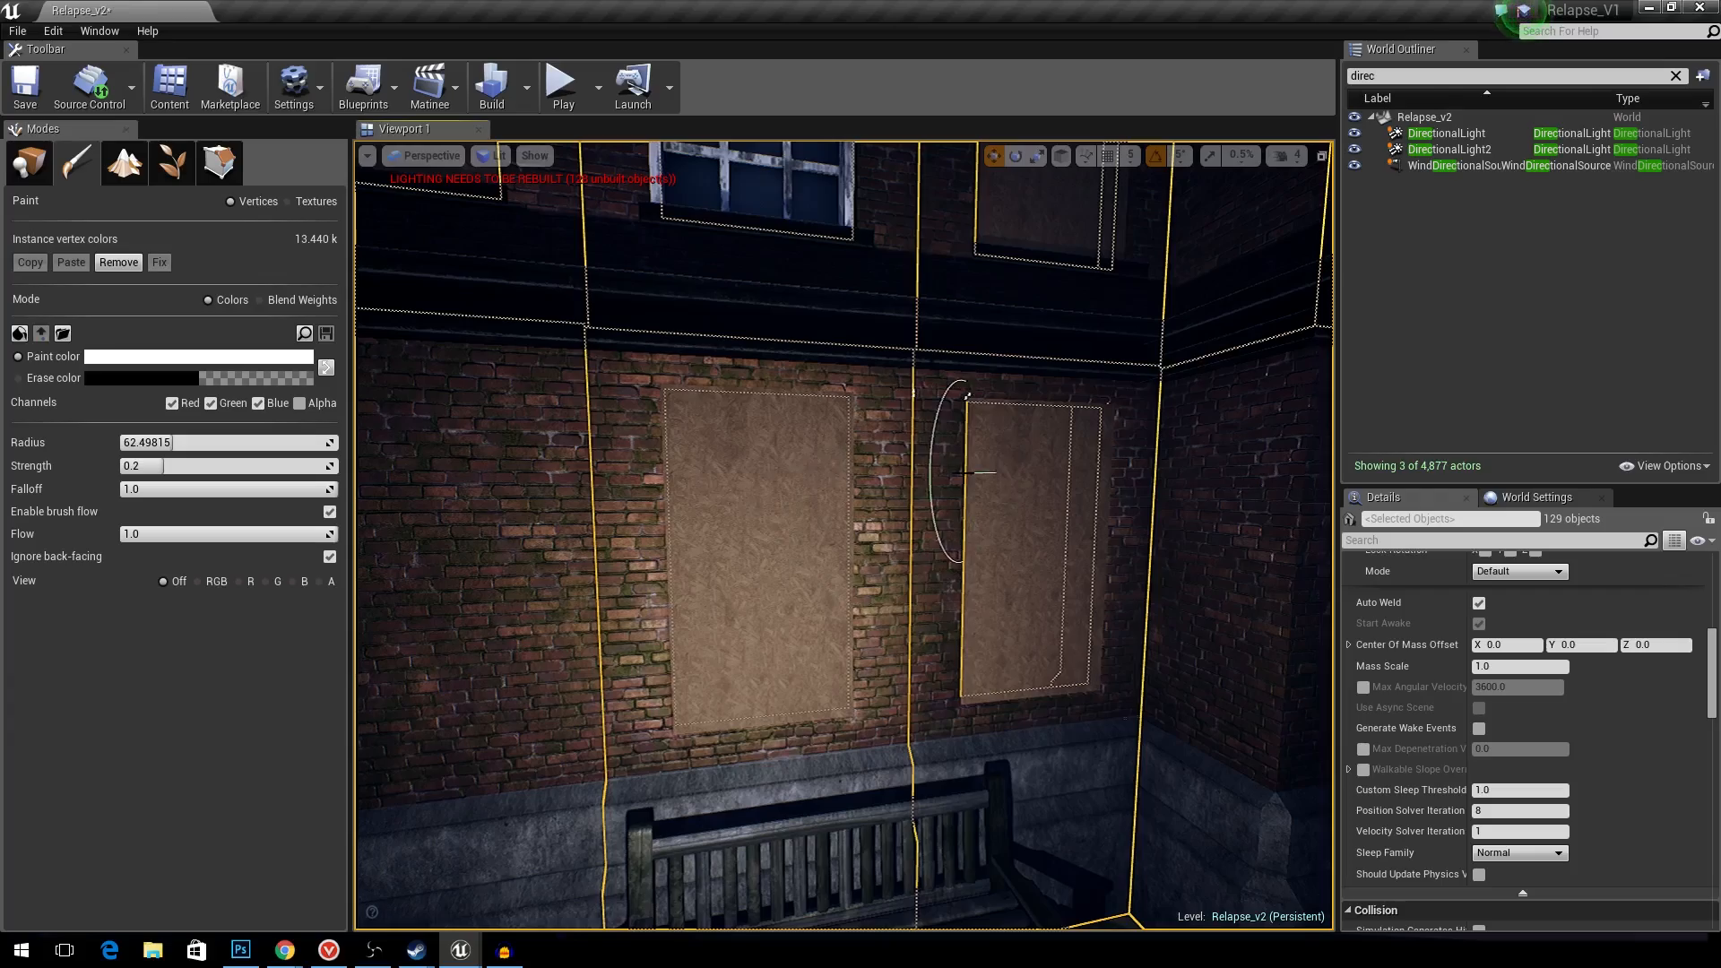
pyautogui.moveTo(964, 473)
pyautogui.mouseDown(button='right')
pyautogui.moveTo(1132, 387)
pyautogui.moveTo(1098, 466)
pyautogui.moveTo(1083, 390)
pyautogui.mouseUp(button='right')
pyautogui.press('s')
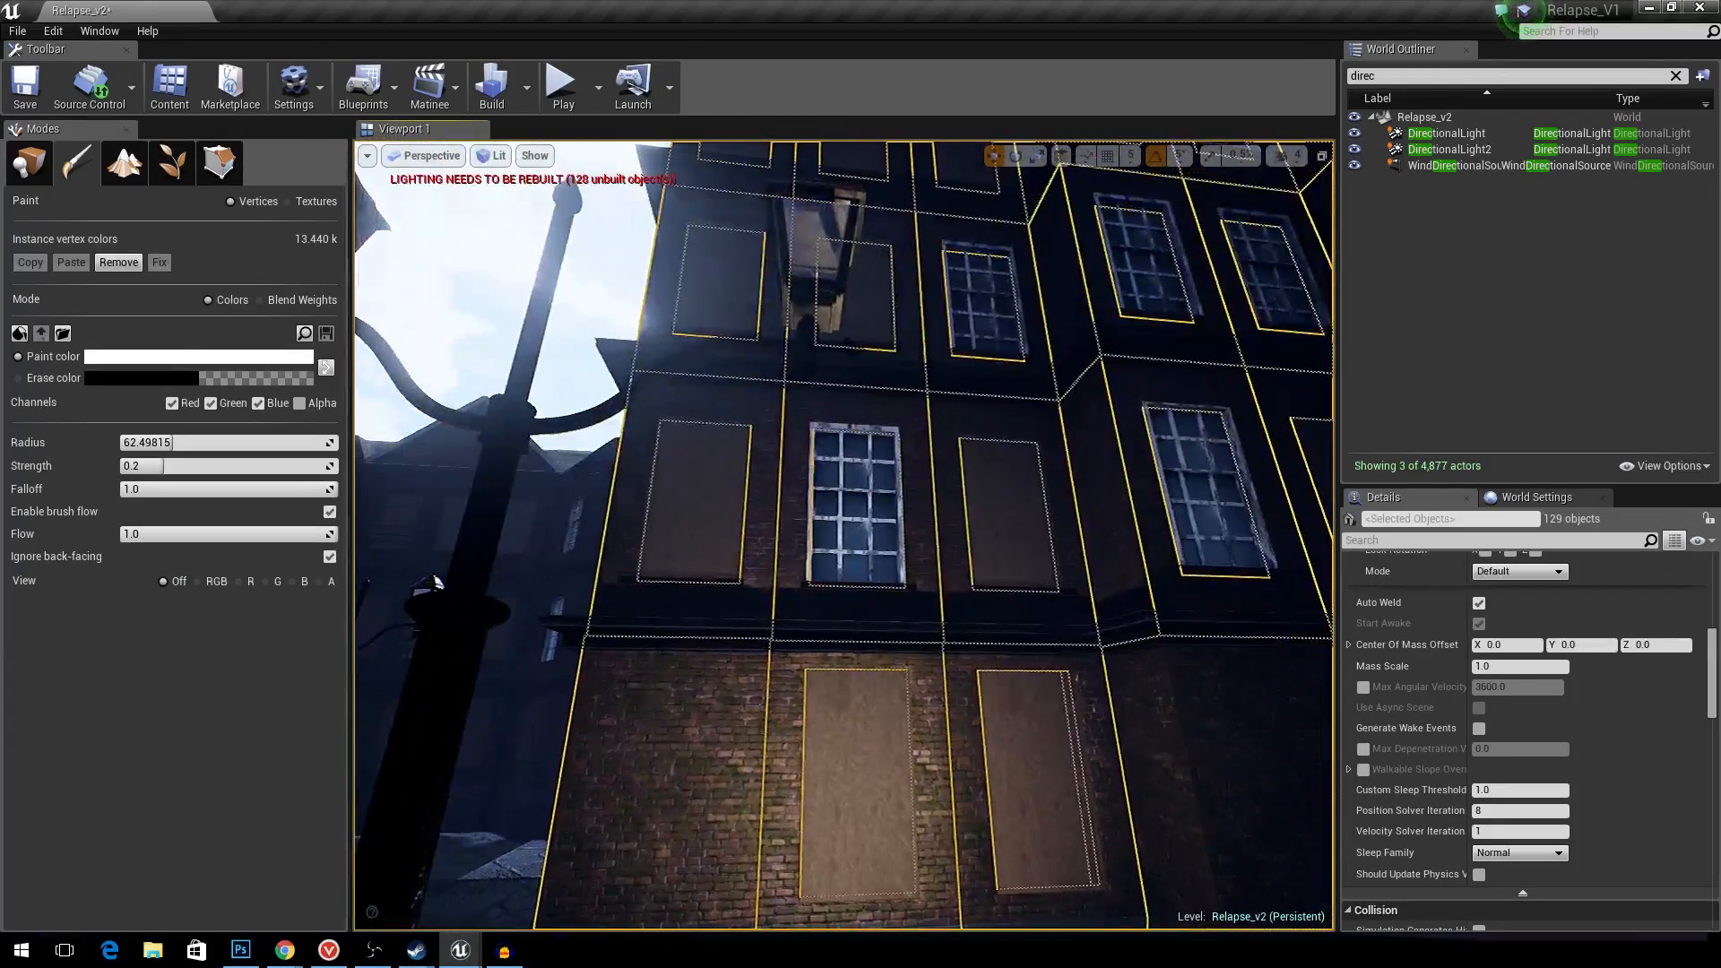
# - Try lighting the pavement along the building with a point light moved down the path, and delete that light again
pyautogui.moveTo(915, 415); pyautogui.dragTo(659, 475, button='right')
pyautogui.press('w')
pyautogui.press('w')
pyautogui.press('w')
pyautogui.moveTo(507, 253); pyautogui.dragTo(540, 291, button='right')
pyautogui.click(29, 162)
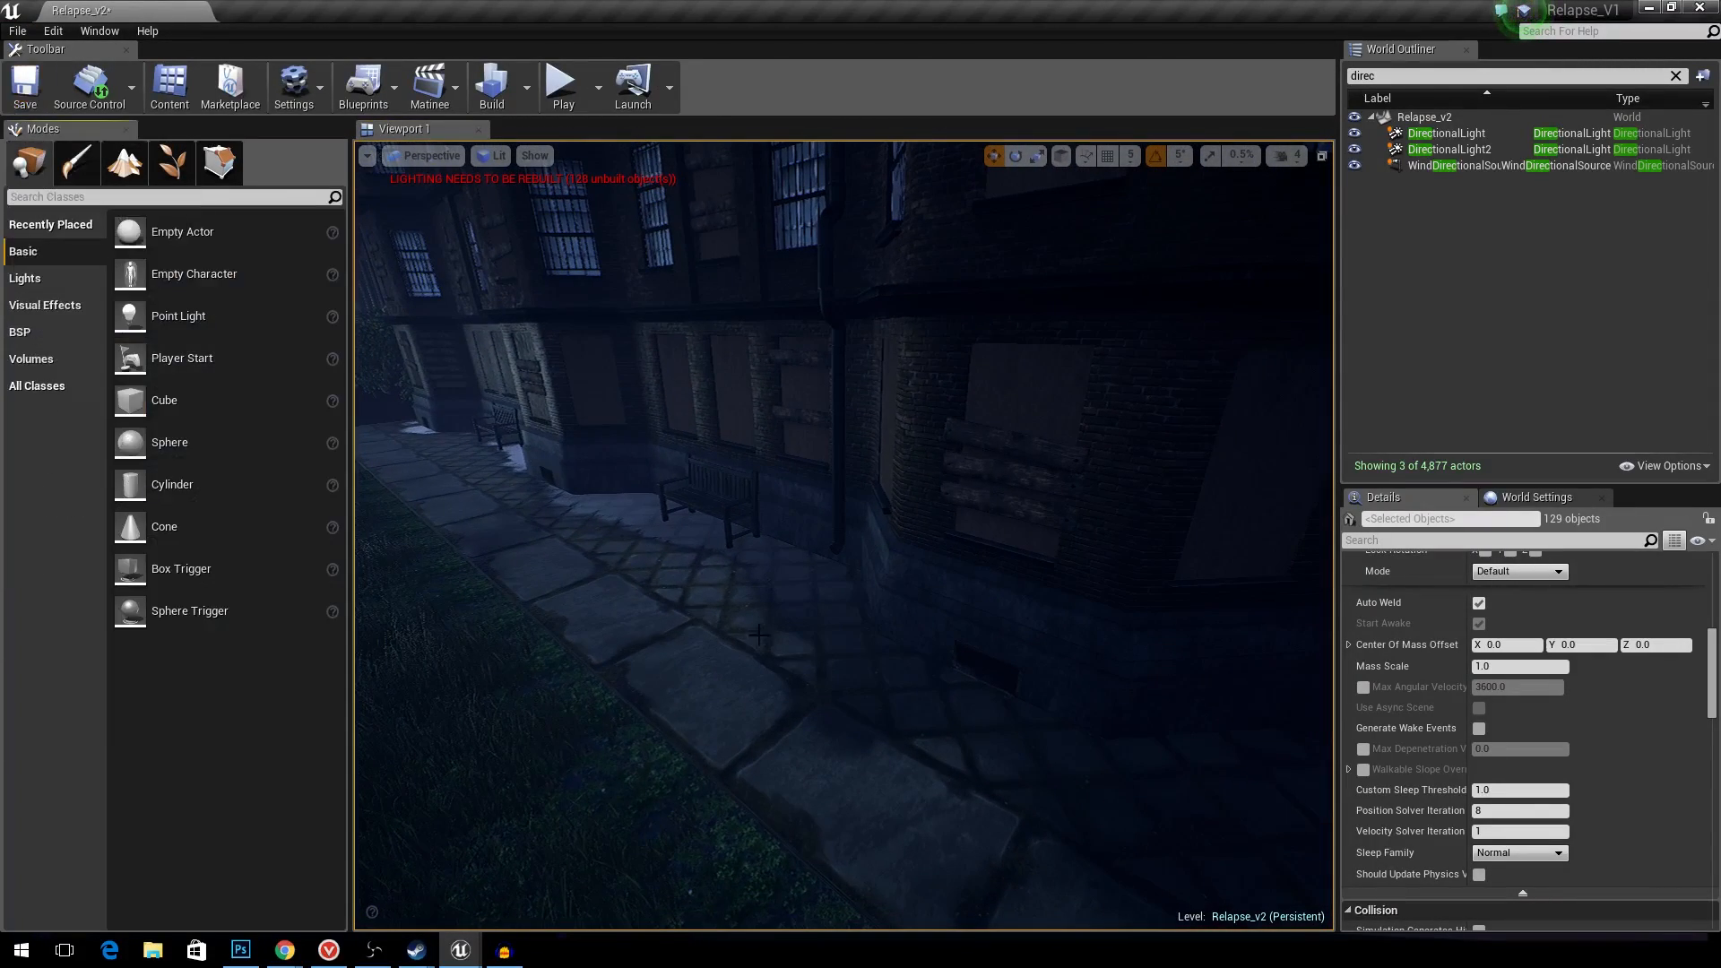
pyautogui.click(721, 705)
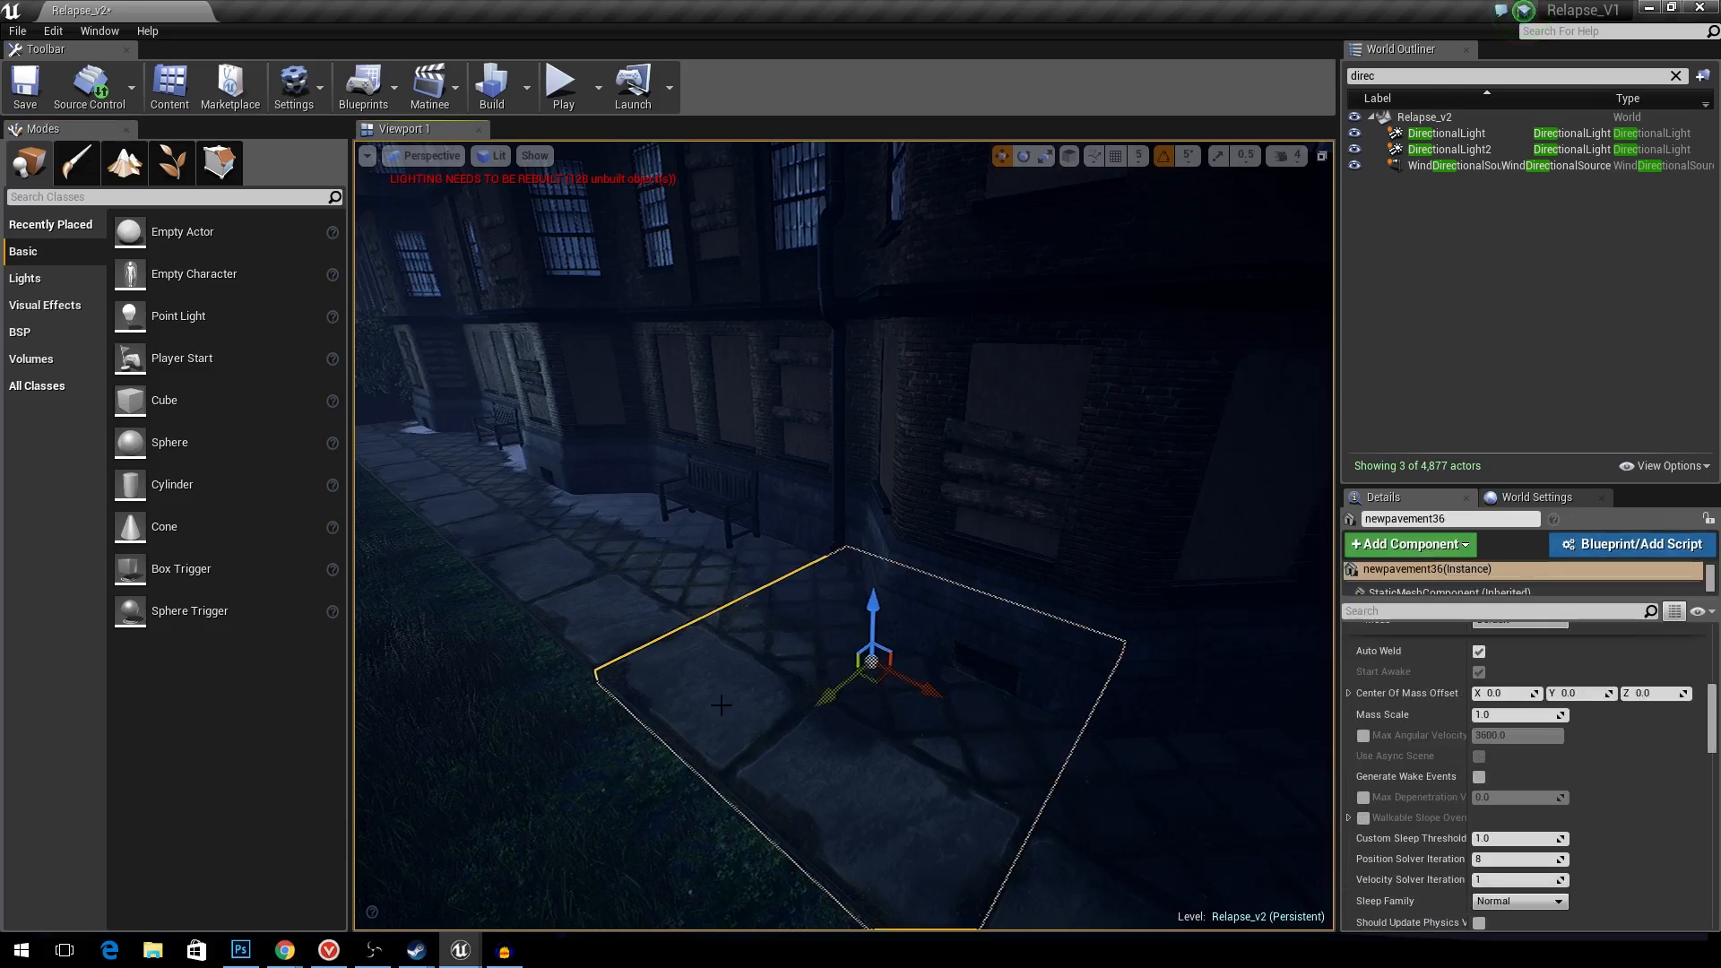
pyautogui.click(710, 635)
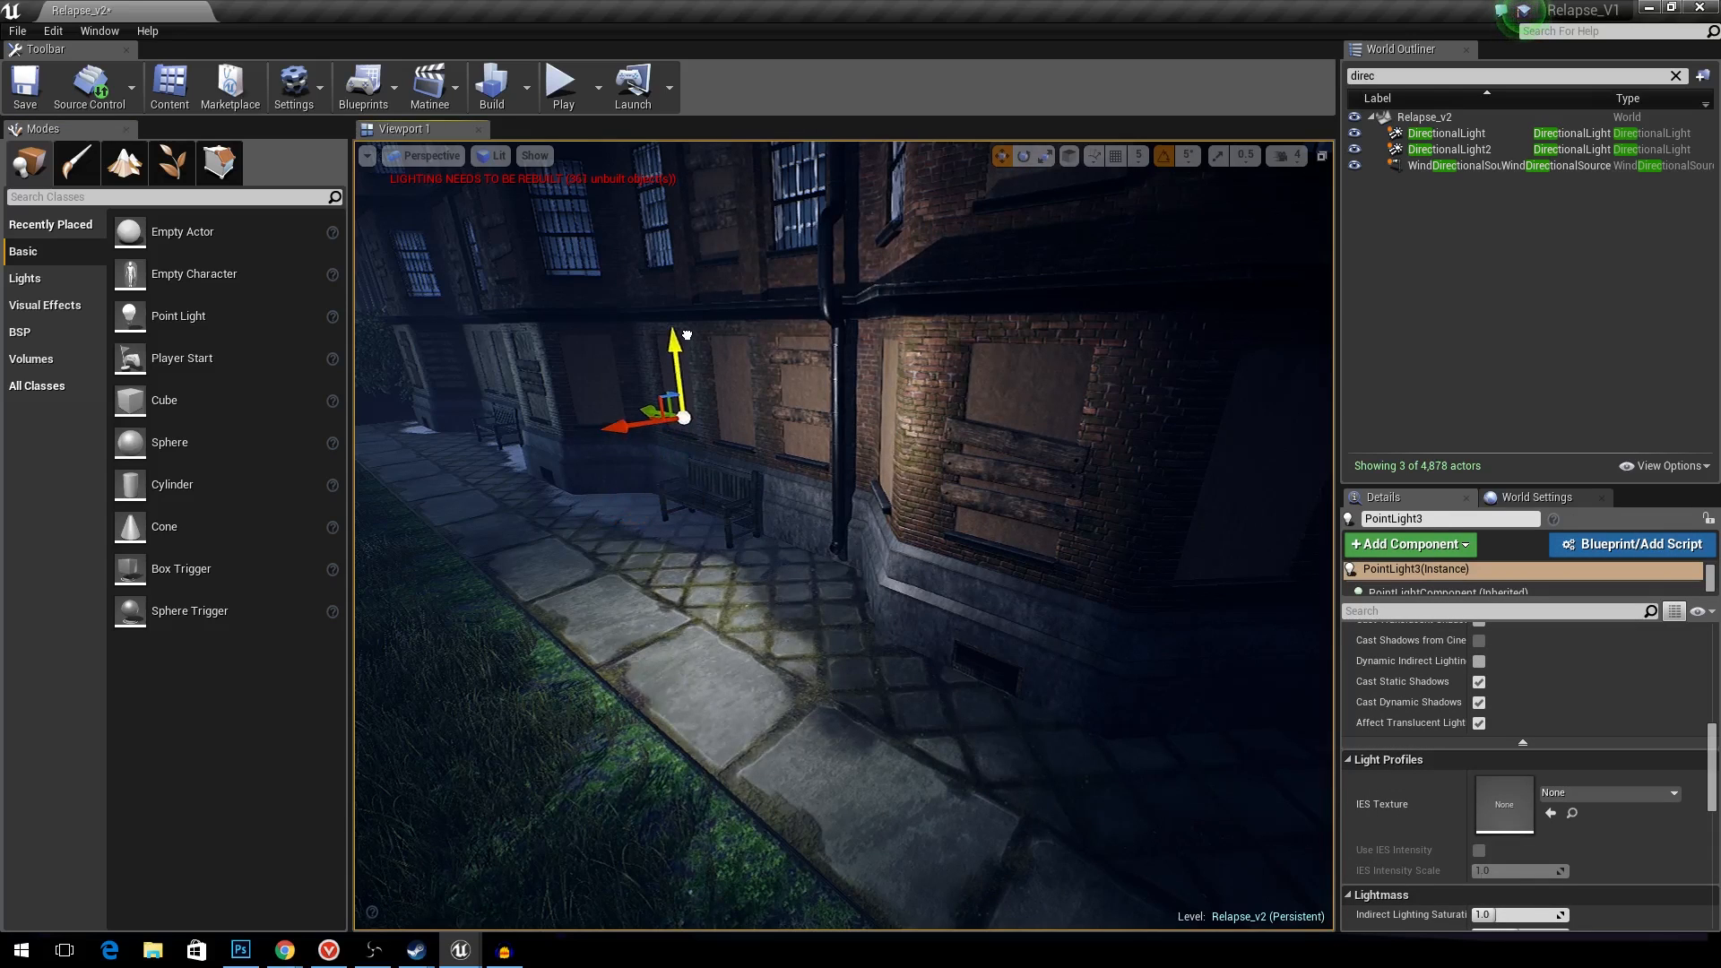
pyautogui.moveTo(626, 426); pyautogui.dragTo(457, 457)
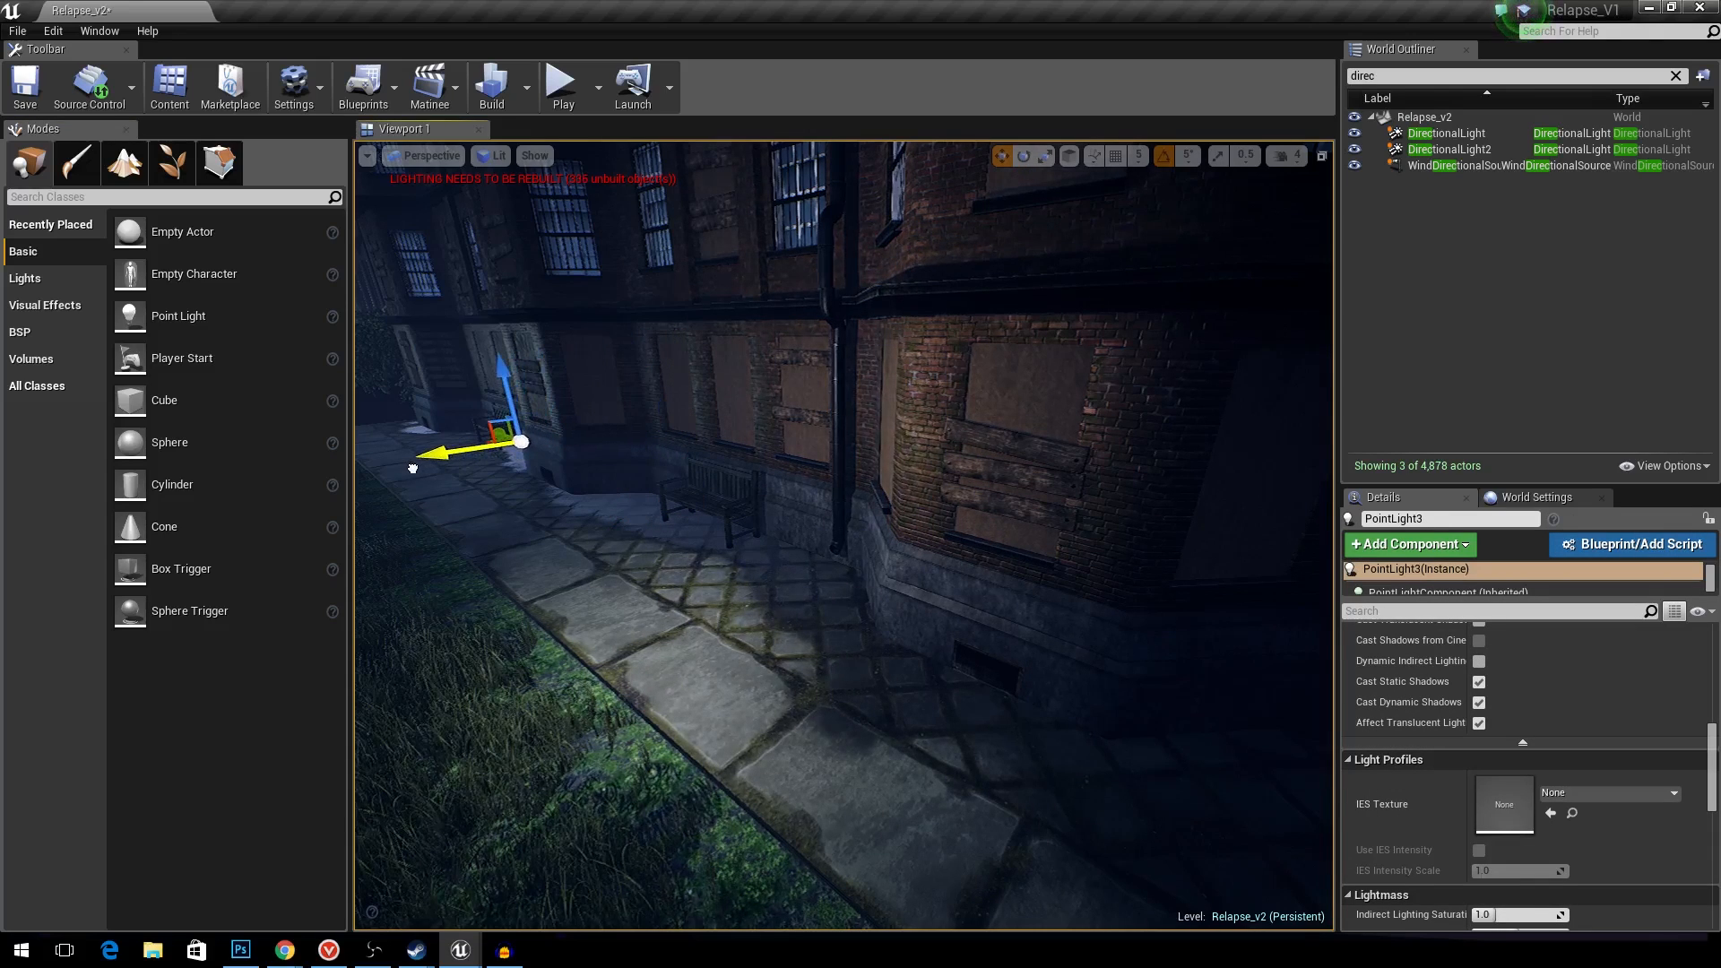
pyautogui.moveTo(615, 474)
pyautogui.mouseDown(button='right')
pyautogui.moveTo(666, 474)
pyautogui.moveTo(615, 474)
pyautogui.mouseUp(button='right')
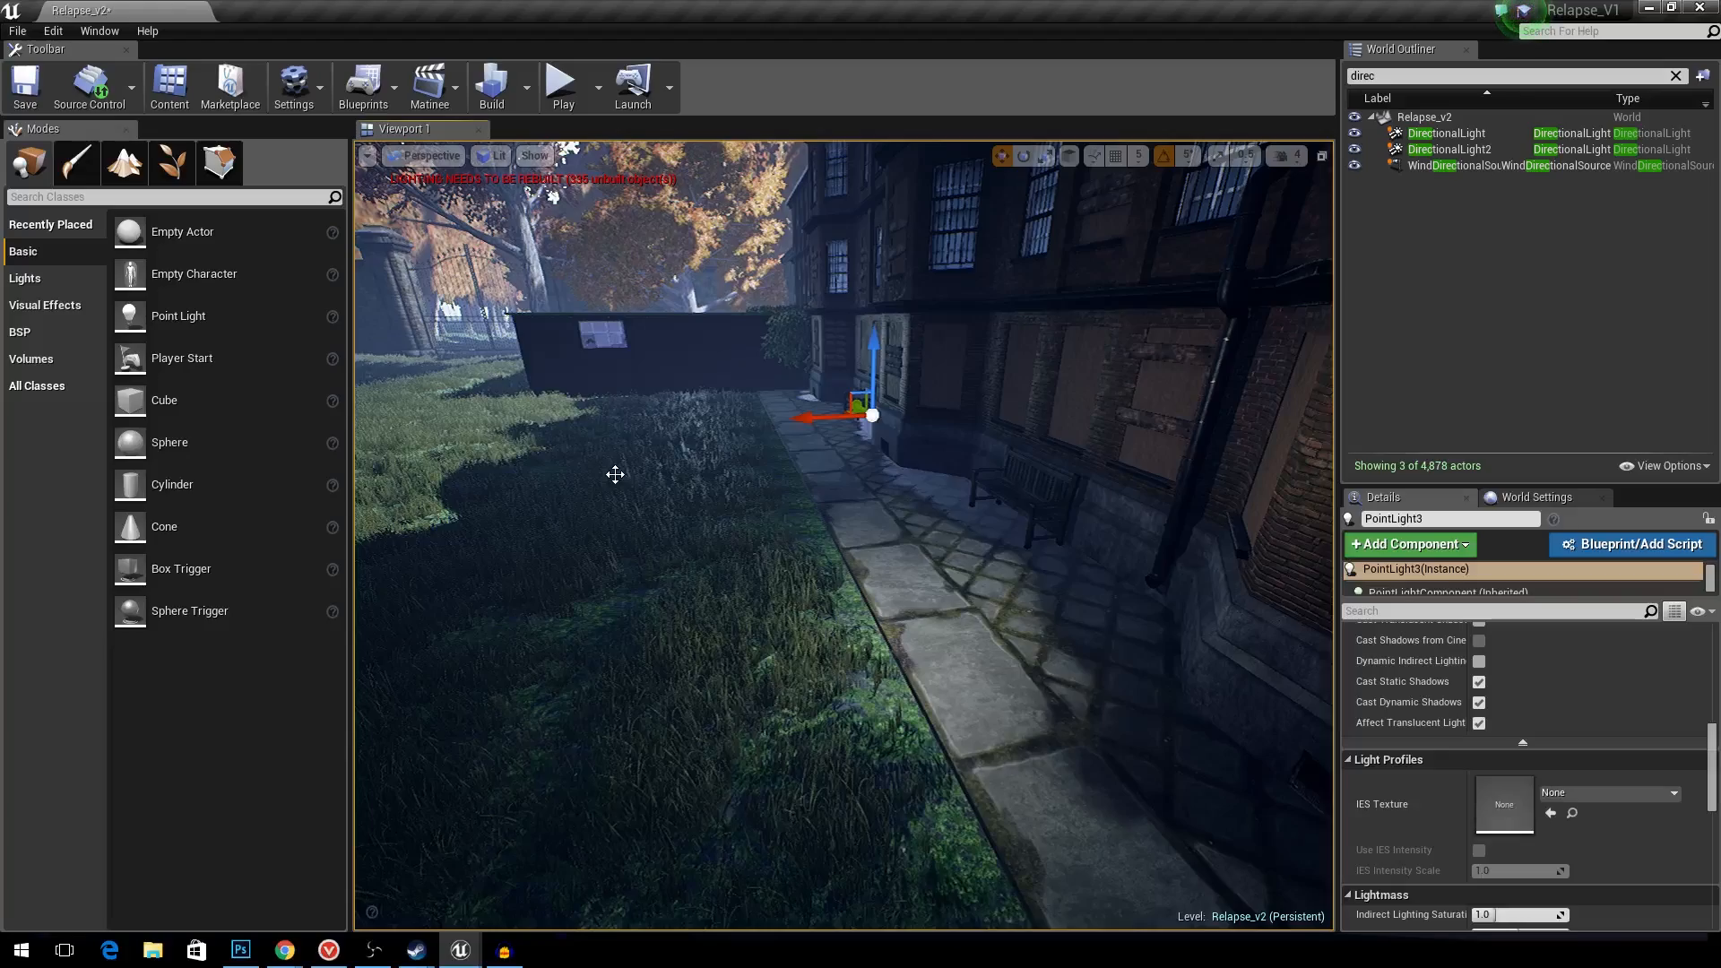
pyautogui.moveTo(788, 466); pyautogui.dragTo(722, 495, button='right')
pyautogui.press('Delete')
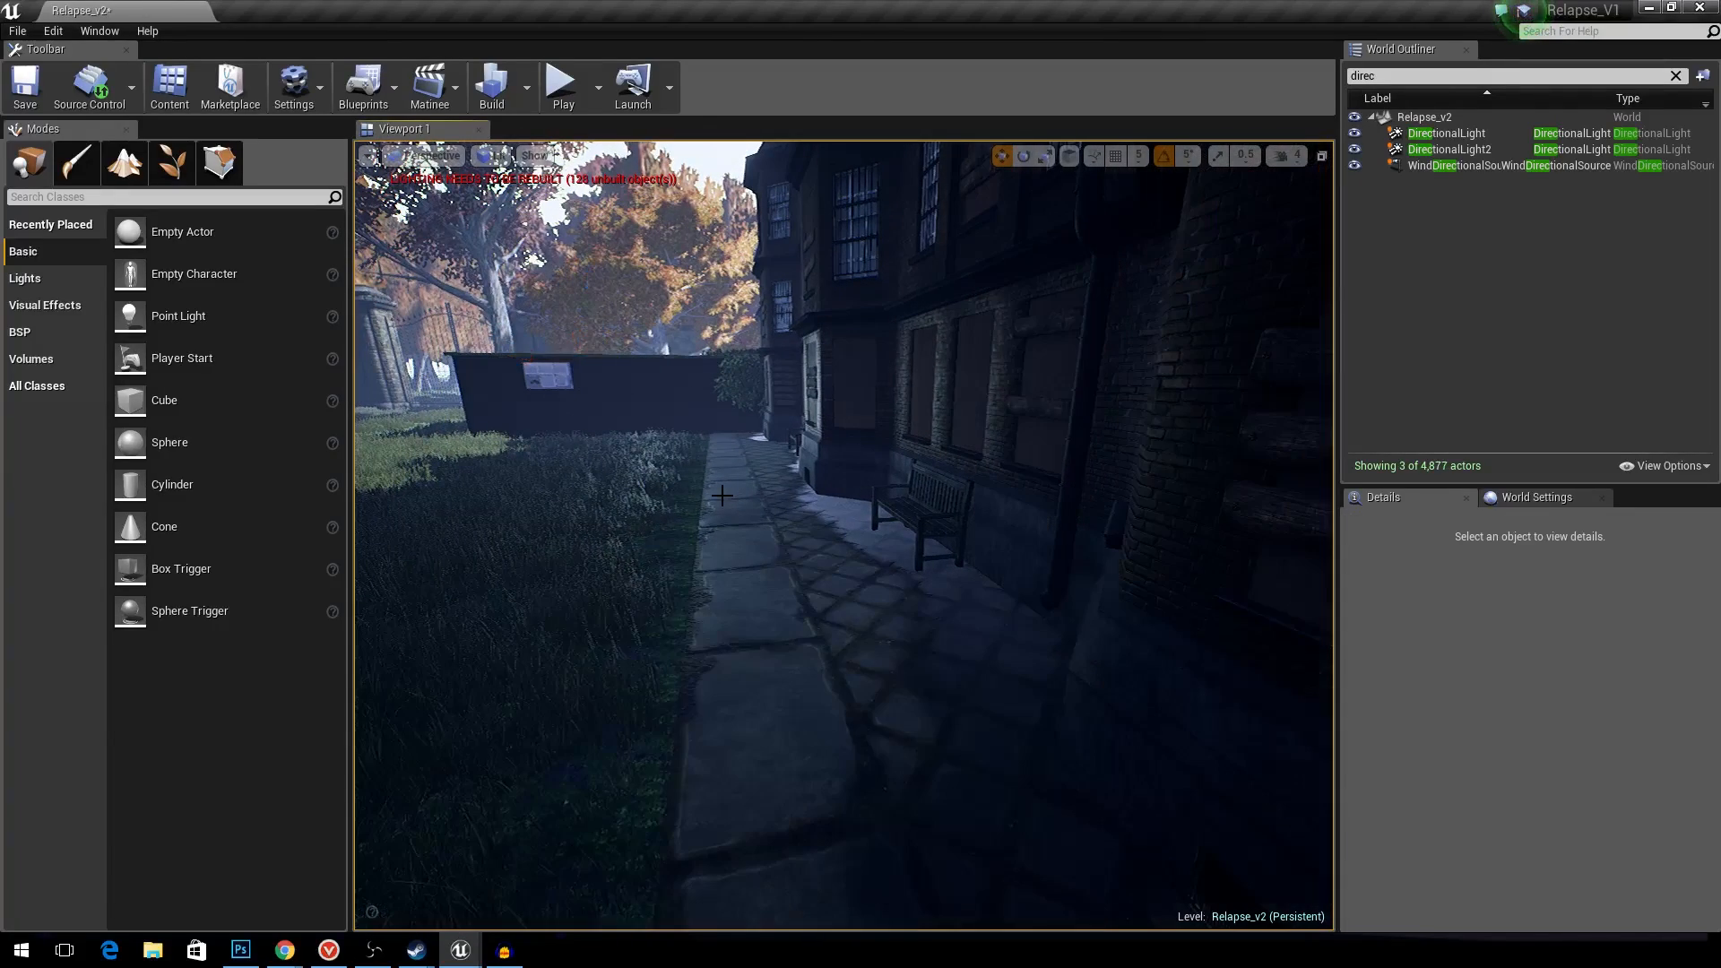
# - Swap the paint and erase colours and vertex-paint the pavement section in front of the bench with black
pyautogui.moveTo(993, 484); pyautogui.dragTo(821, 525, button='right')
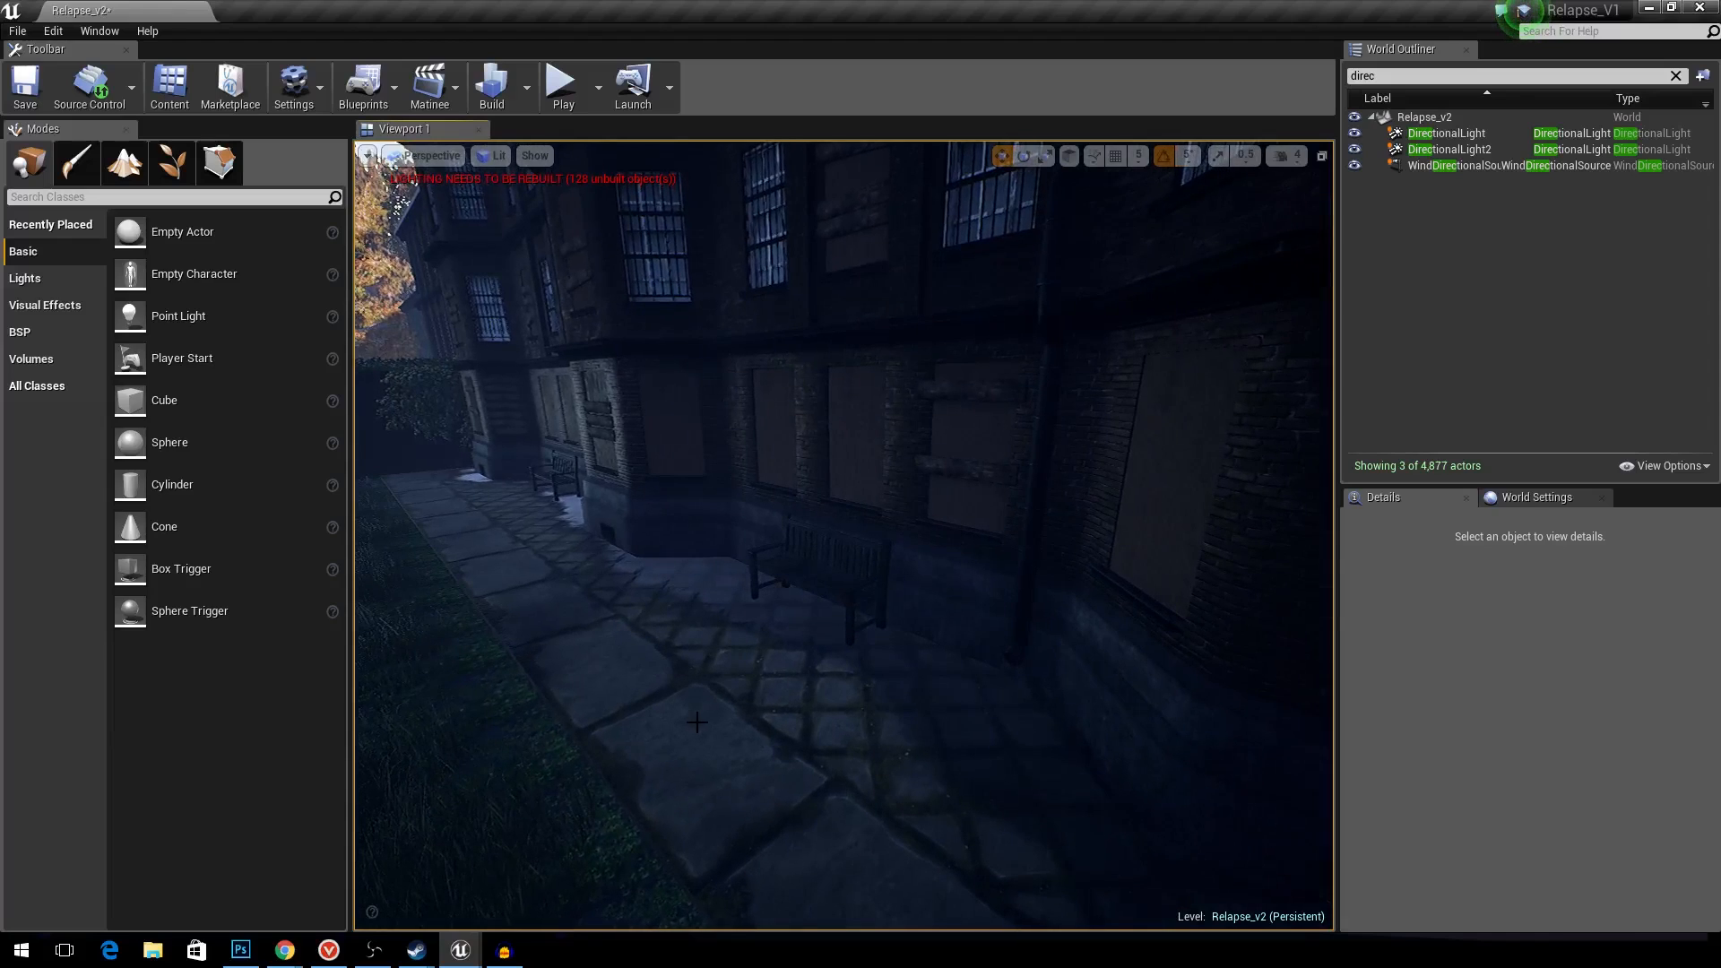
pyautogui.click(834, 655)
pyautogui.click(76, 161)
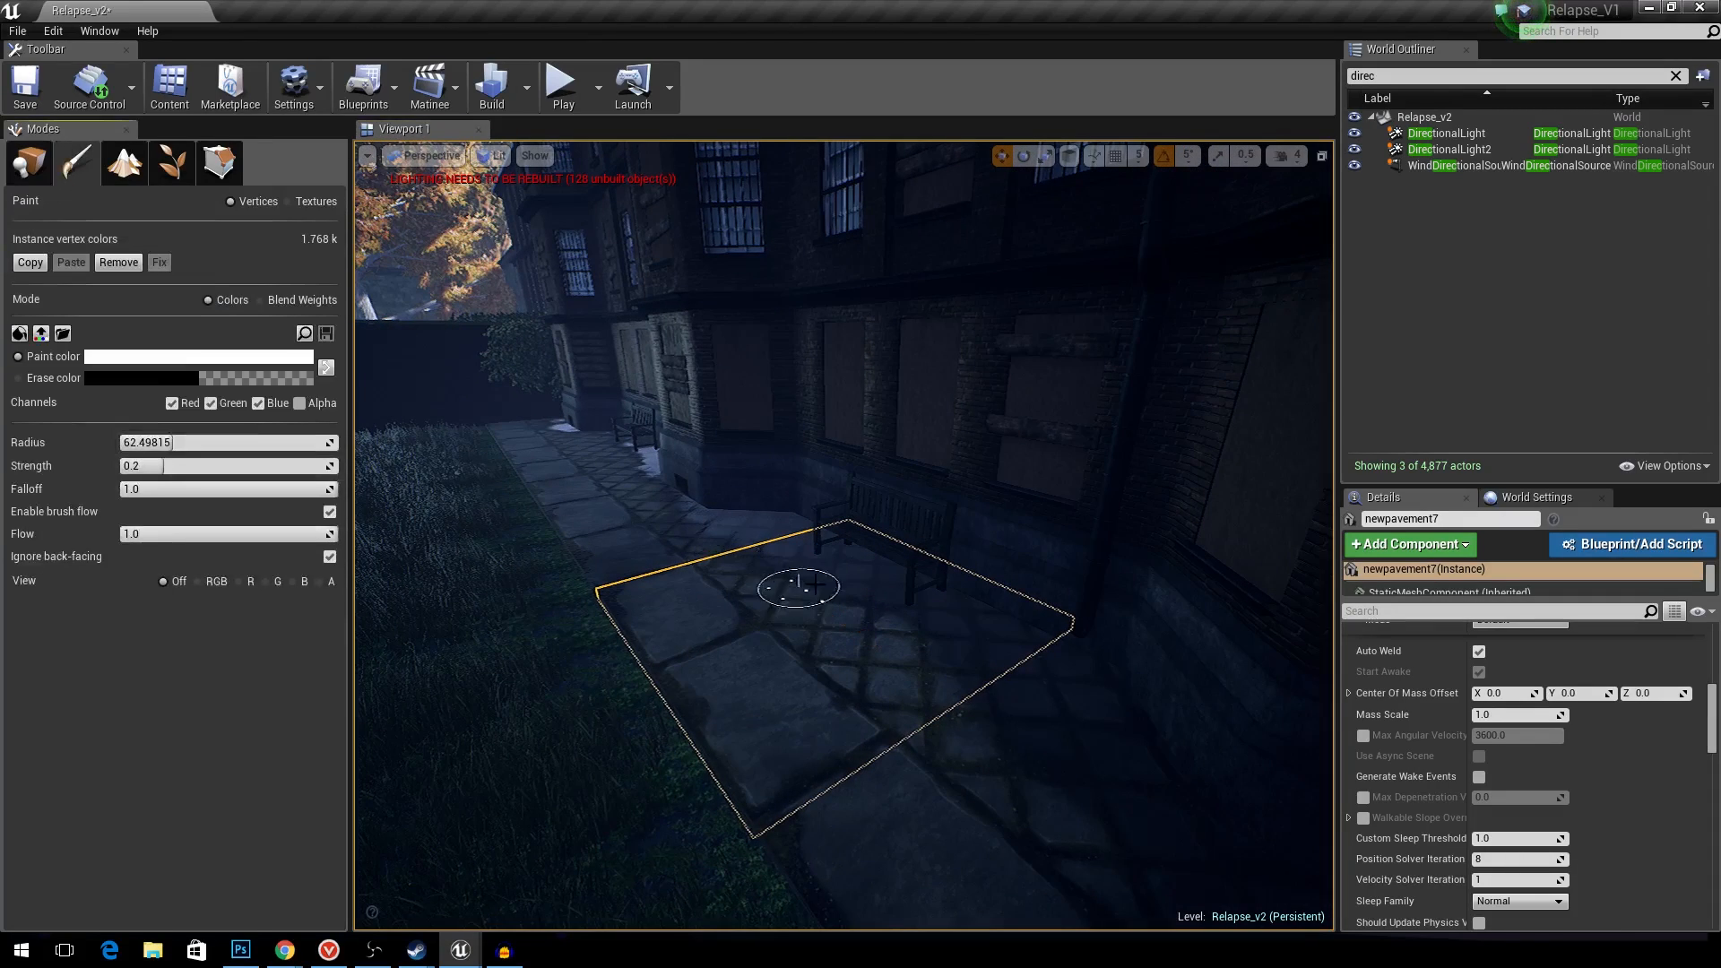
pyautogui.click(326, 368)
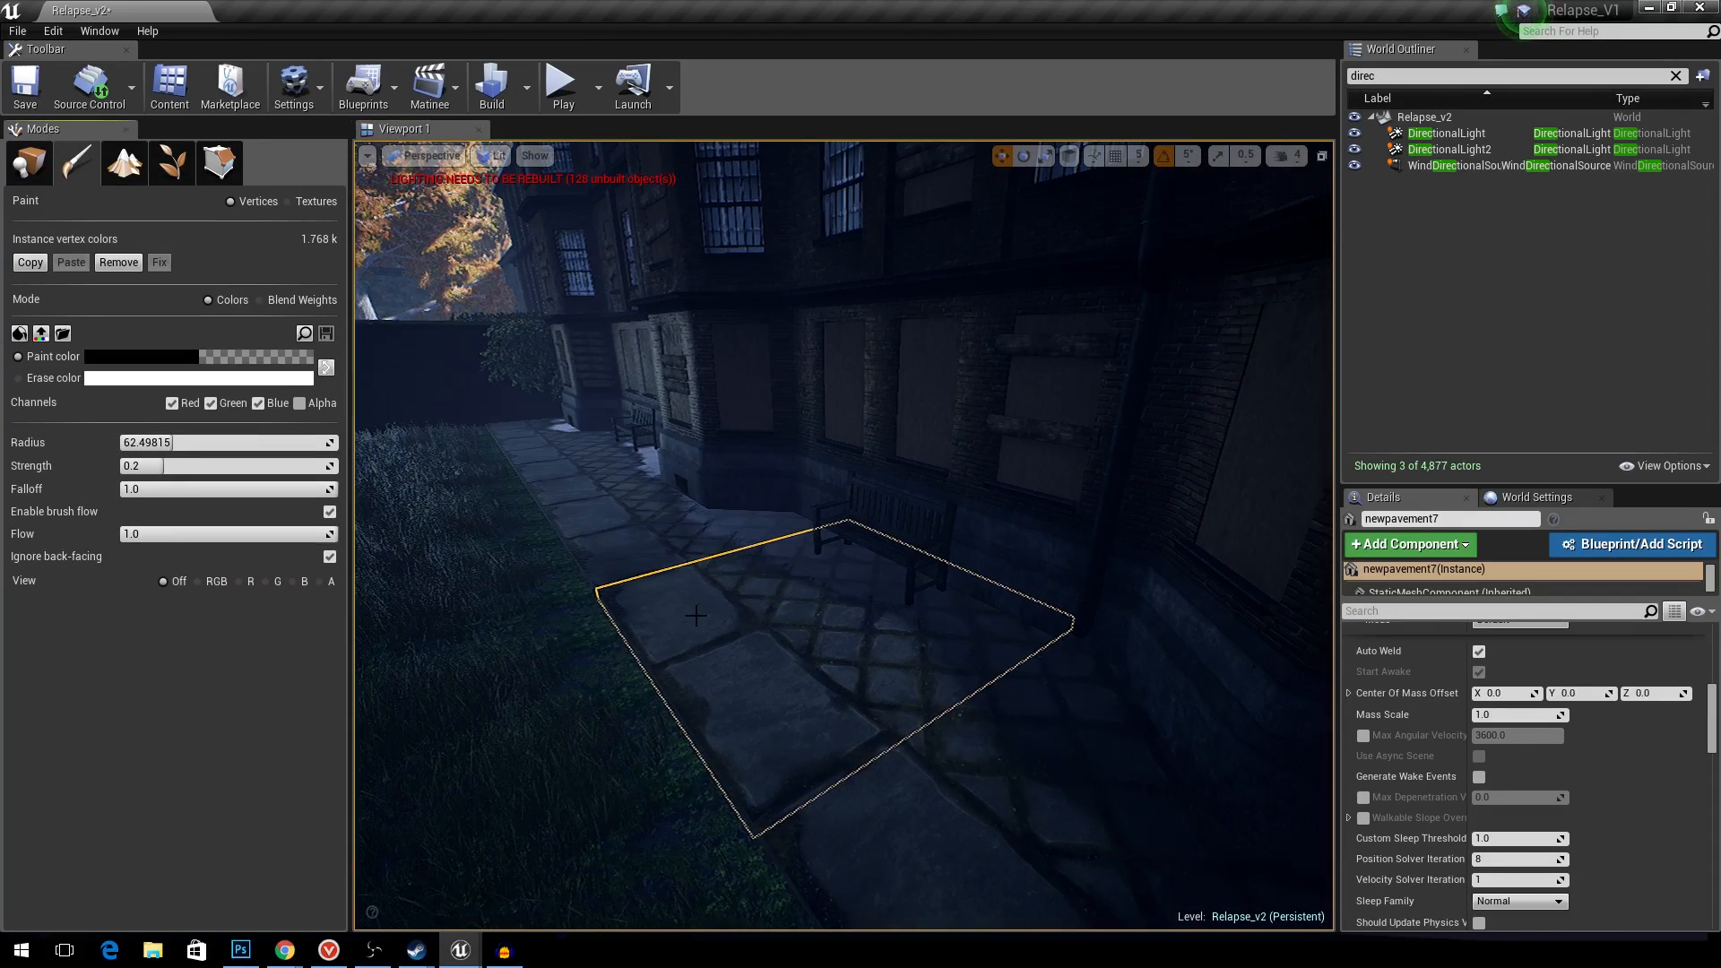
pyautogui.moveTo(775, 620)
pyautogui.mouseDown()
pyautogui.moveTo(793, 683)
pyautogui.moveTo(756, 692)
pyautogui.moveTo(812, 643)
pyautogui.mouseUp()
pyautogui.moveTo(823, 641)
pyautogui.mouseDown(button='right')
pyautogui.moveTo(834, 574)
pyautogui.moveTo(735, 538)
pyautogui.moveTo(700, 534)
pyautogui.moveTo(807, 573)
pyautogui.moveTo(704, 551)
pyautogui.moveTo(601, 552)
pyautogui.moveTo(564, 574)
pyautogui.mouseUp(button='right')
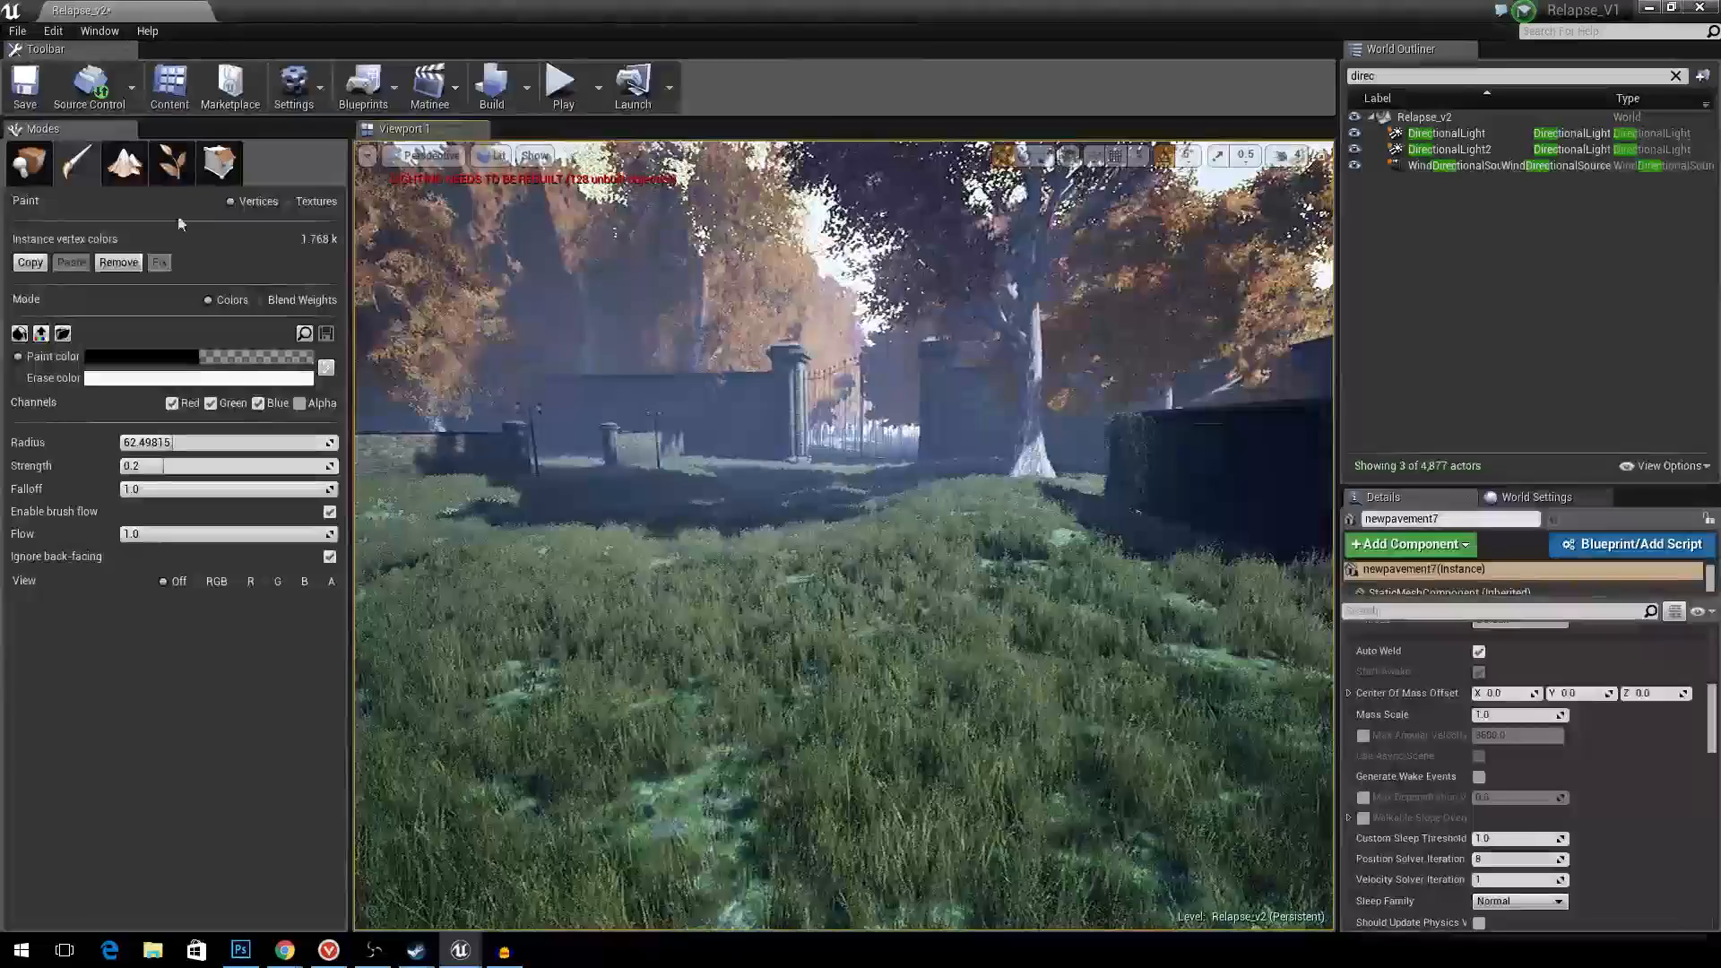
pyautogui.click(30, 161)
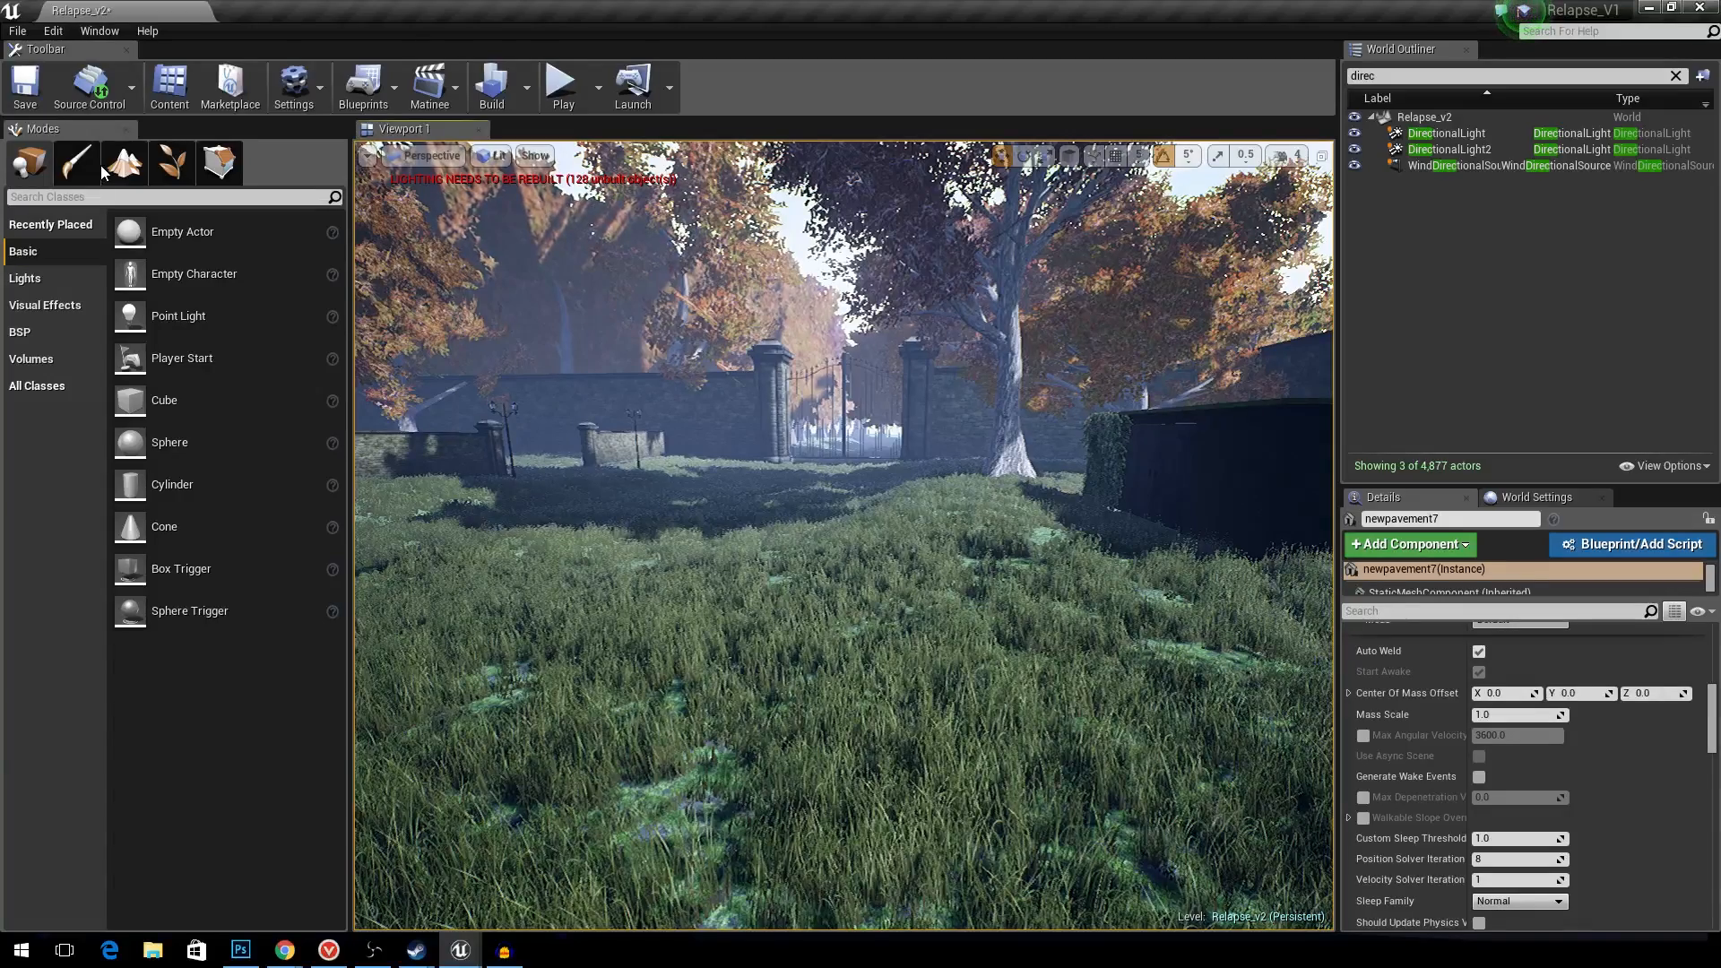
# - Place the Wall_Bathroom mesh on the grass in front of the building and switch to the rotation tool
pyautogui.moveTo(899, 389); pyautogui.dragTo(1184, 358, button='right')
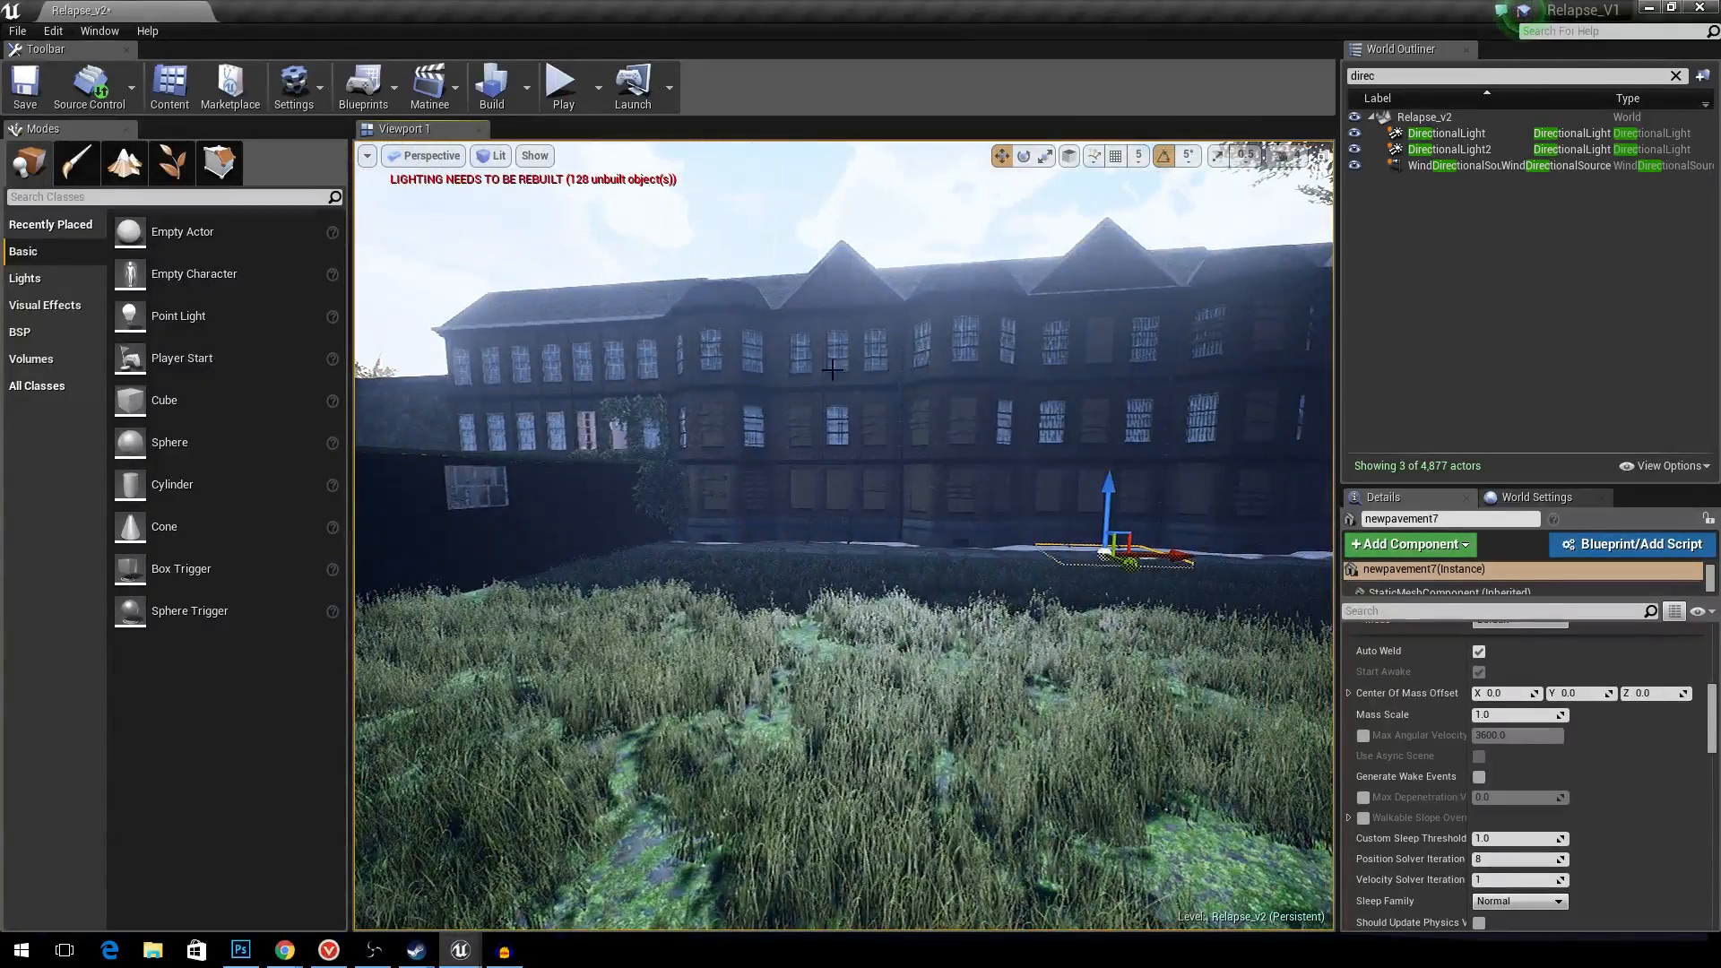
pyautogui.moveTo(880, 402); pyautogui.dragTo(791, 429, button='right')
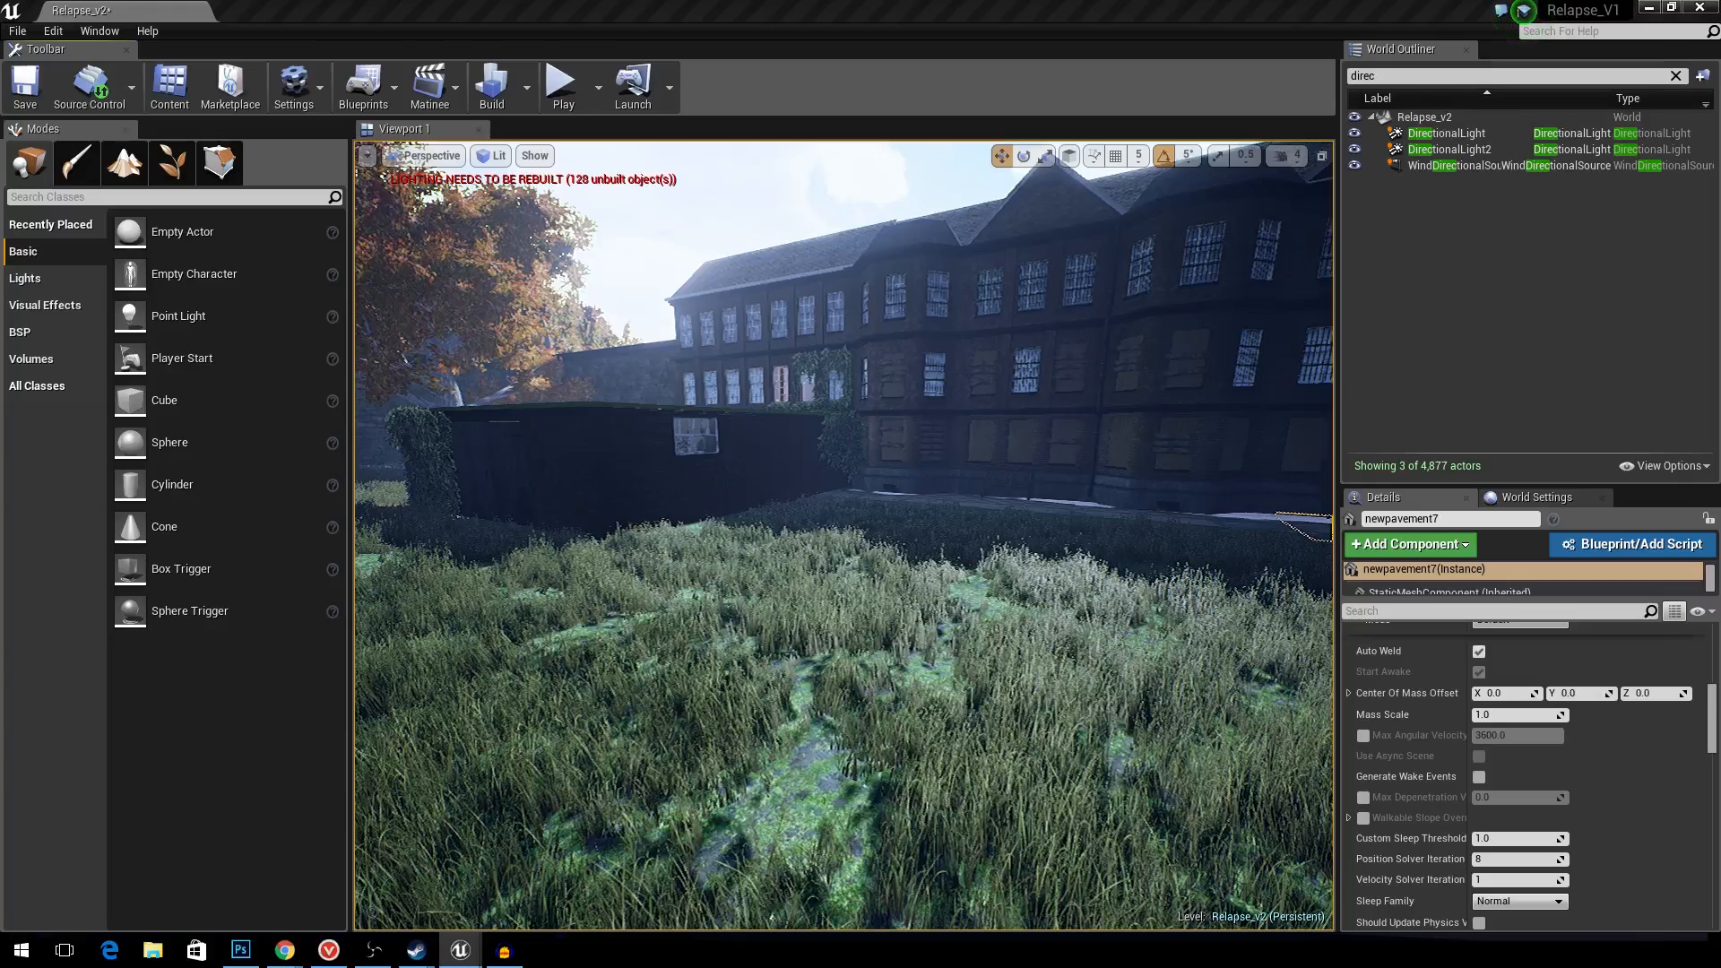
pyautogui.moveTo(1720, 778); pyautogui.dragTo(778, 671)
pyautogui.moveTo(820, 633); pyautogui.dragTo(810, 668, button='right')
pyautogui.press('e')
pyautogui.moveTo(807, 696); pyautogui.dragTo(704, 690)
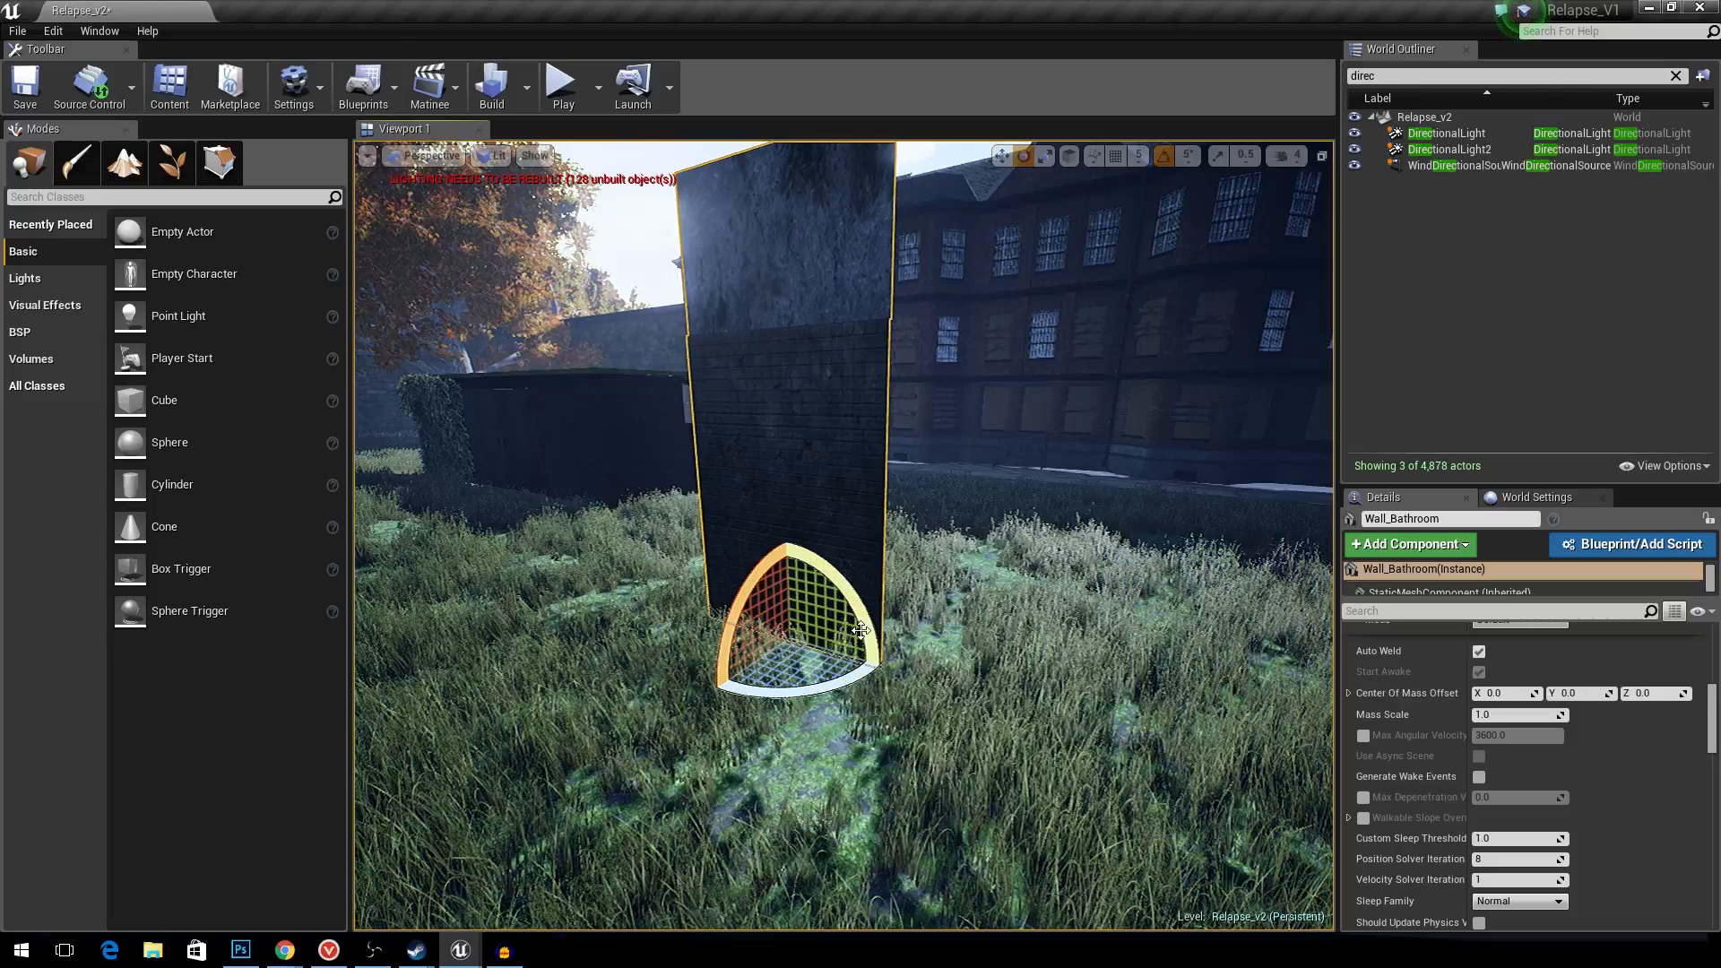
# - Duplicate the bathroom wall panel, set the grid snap size to 50, and undo the trial move of the copy
pyautogui.hotkey('ctrl', 'w')
pyautogui.click(1140, 157)
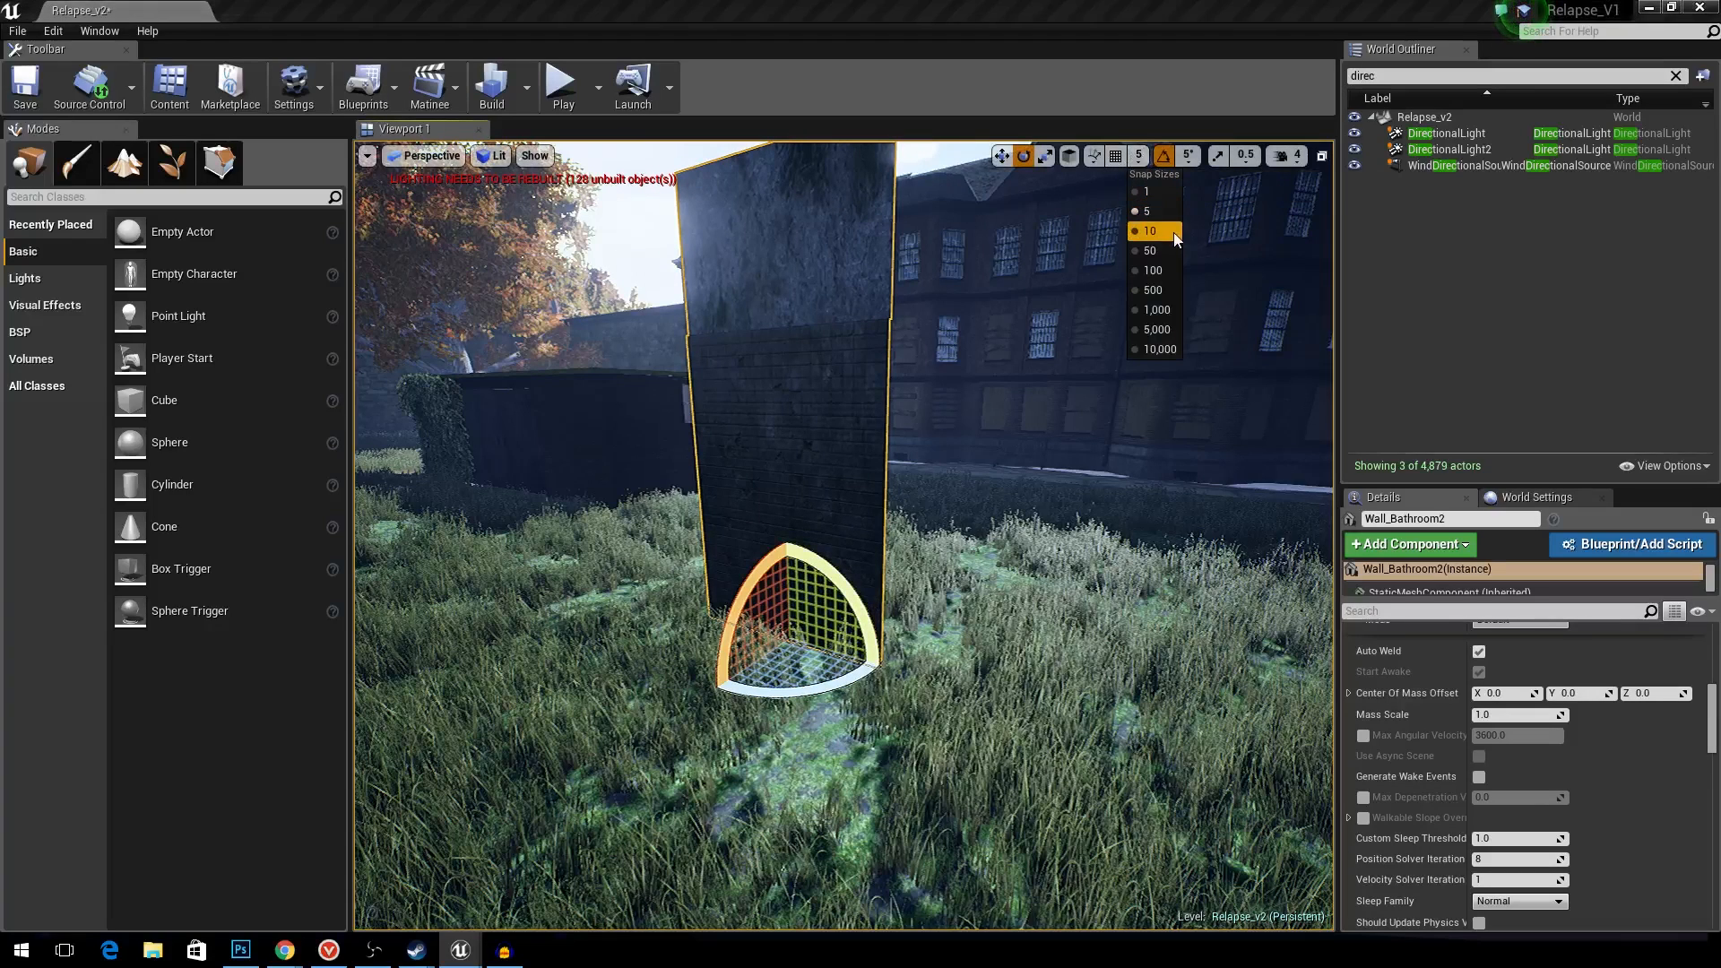
pyautogui.click(1169, 252)
pyautogui.moveTo(1004, 466); pyautogui.dragTo(977, 468, button='right')
pyautogui.press('w')
pyautogui.moveTo(886, 652); pyautogui.dragTo(1111, 724)
pyautogui.hotkey('ctrl', 'z')
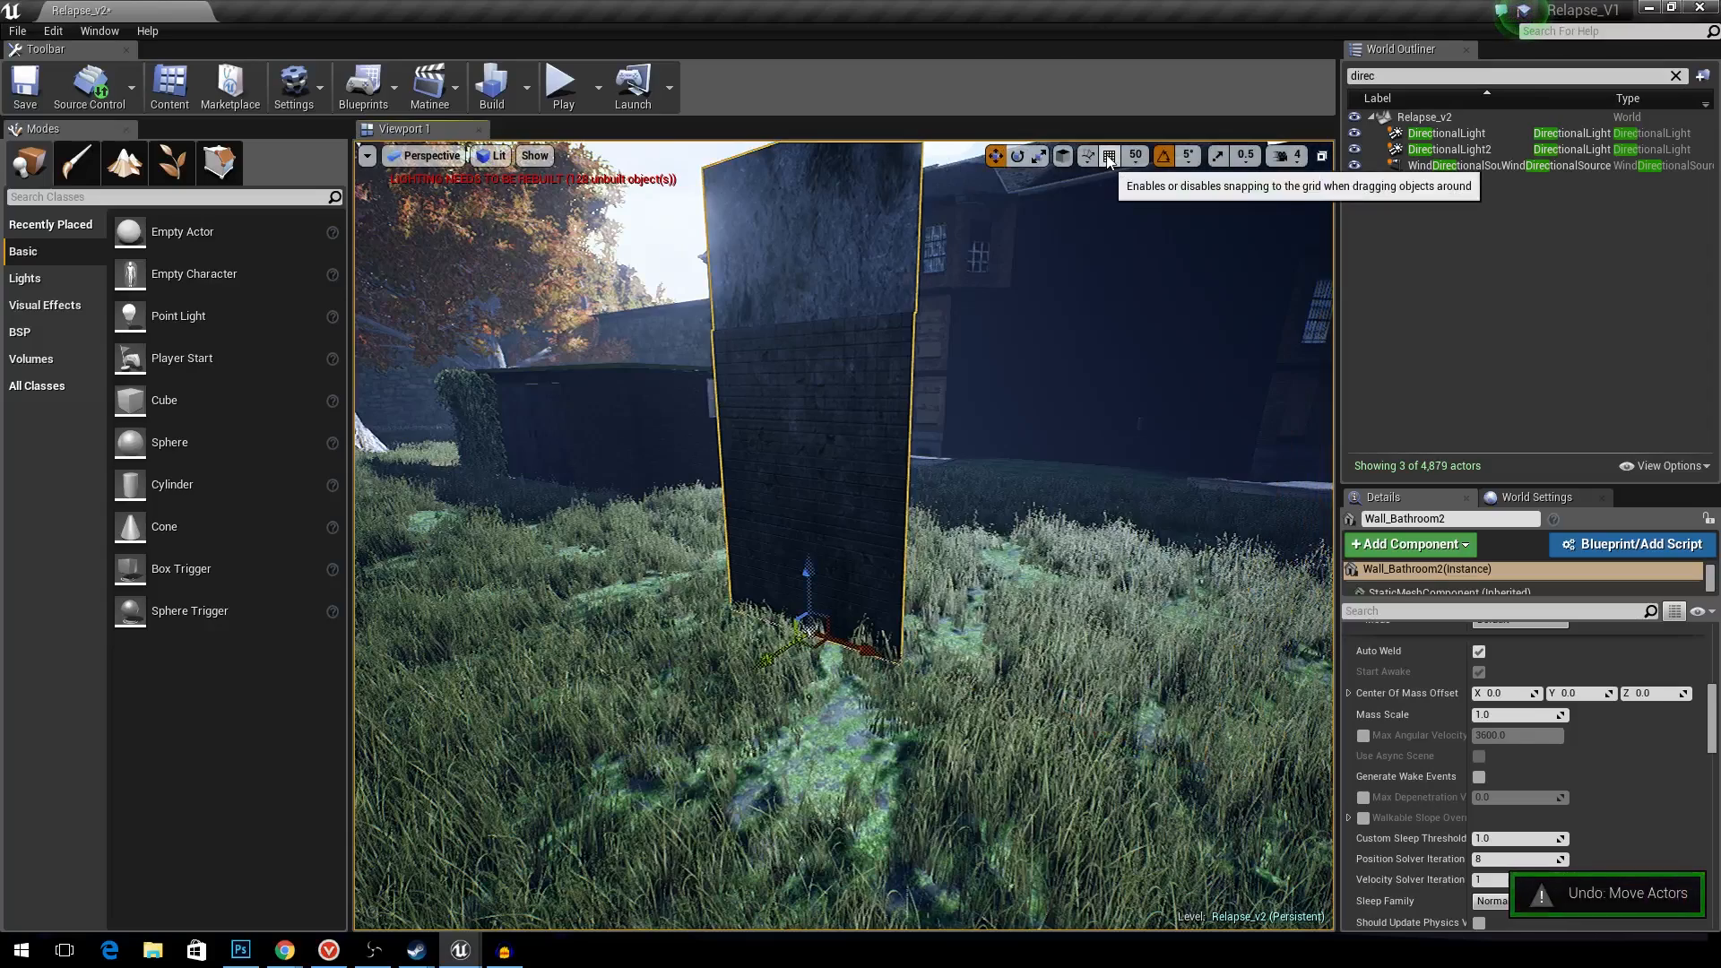
# - Enable grid snapping and line up the copies beside the original to form a wall of three panels
pyautogui.click(1109, 158)
pyautogui.moveTo(860, 647); pyautogui.dragTo(1119, 739)
pyautogui.moveTo(1119, 737); pyautogui.dragTo(816, 723, button='right')
pyautogui.press('s')
pyautogui.moveTo(956, 712); pyautogui.dragTo(782, 663, button='right')
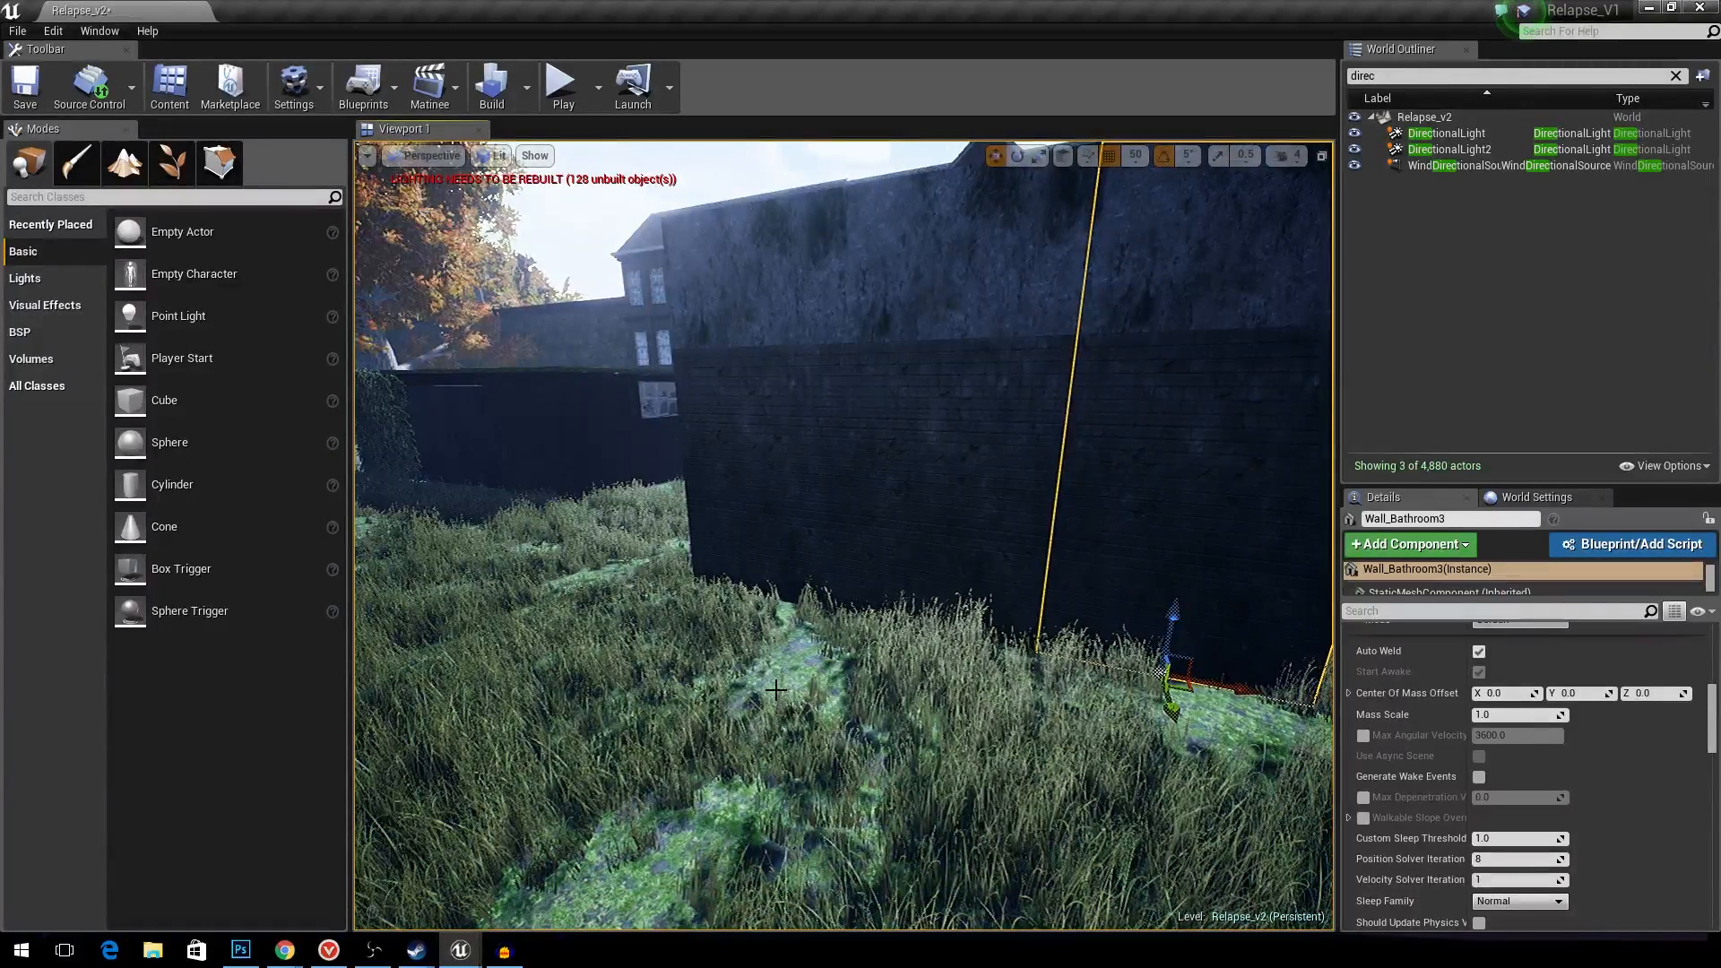
# - Add a point light in front of the tiled wall, raise it, and inspect the cracked tiles up close
pyautogui.click(776, 635)
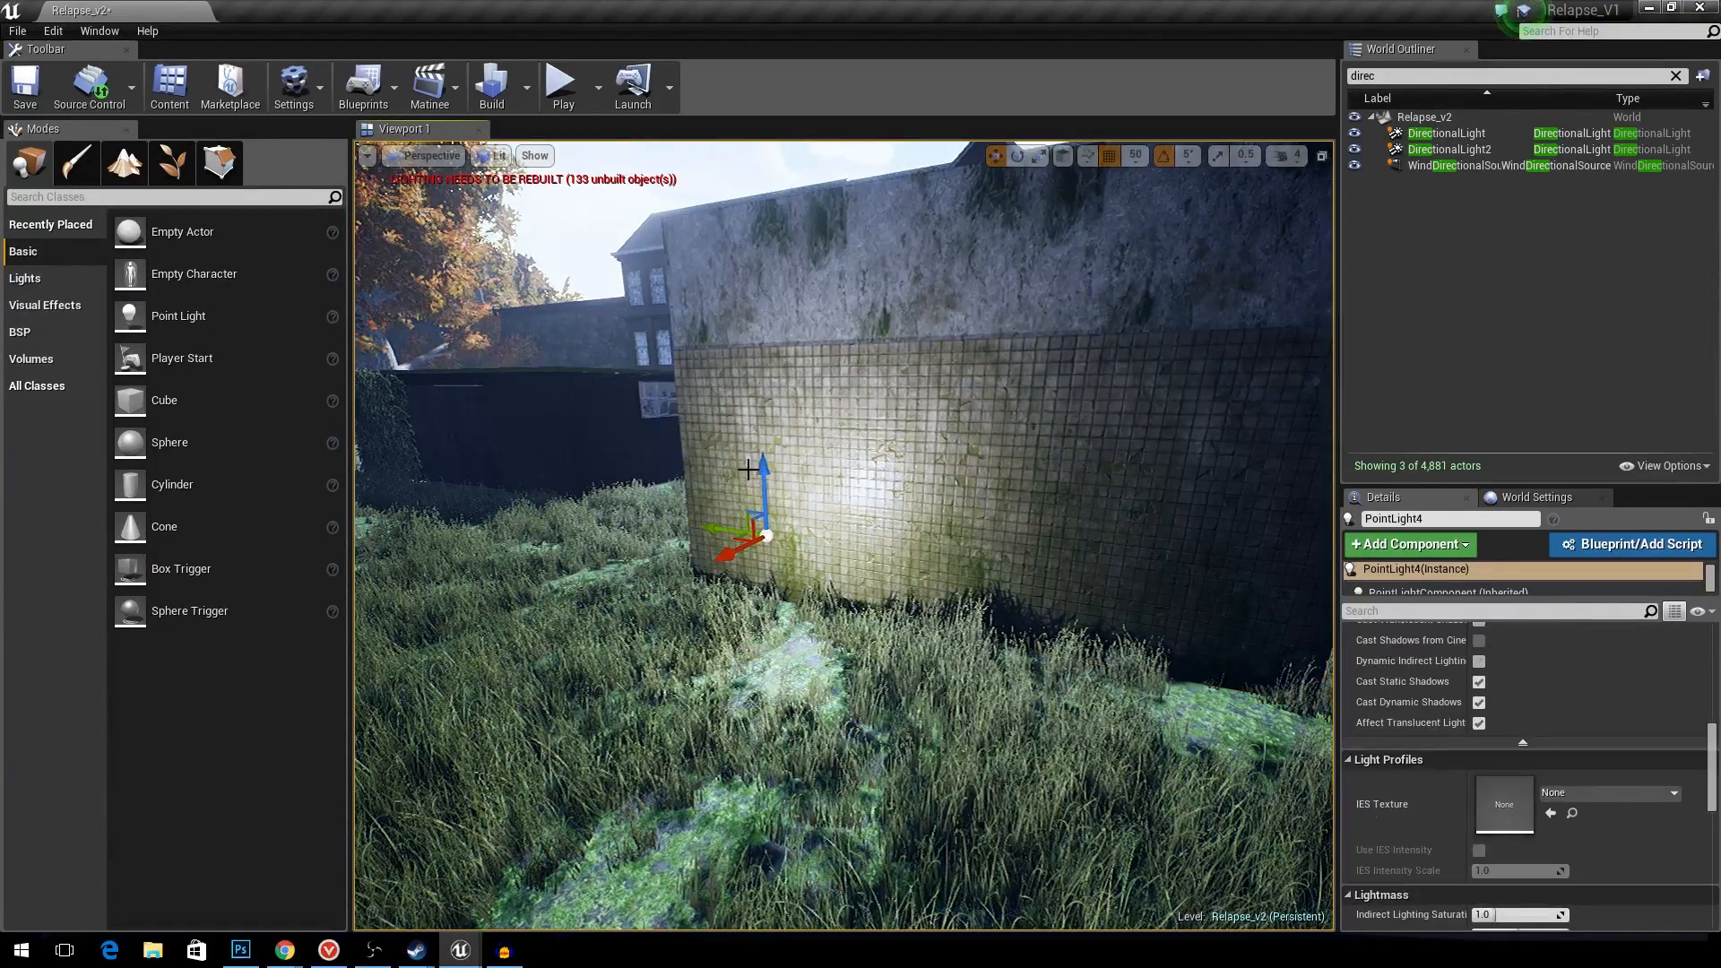
pyautogui.moveTo(759, 467); pyautogui.dragTo(762, 293)
pyautogui.press('s')
pyautogui.moveTo(805, 390); pyautogui.dragTo(843, 372, button='right')
pyautogui.press('d')
pyautogui.press('a')
pyautogui.press('w')
pyautogui.moveTo(761, 522); pyautogui.dragTo(935, 524, button='right')
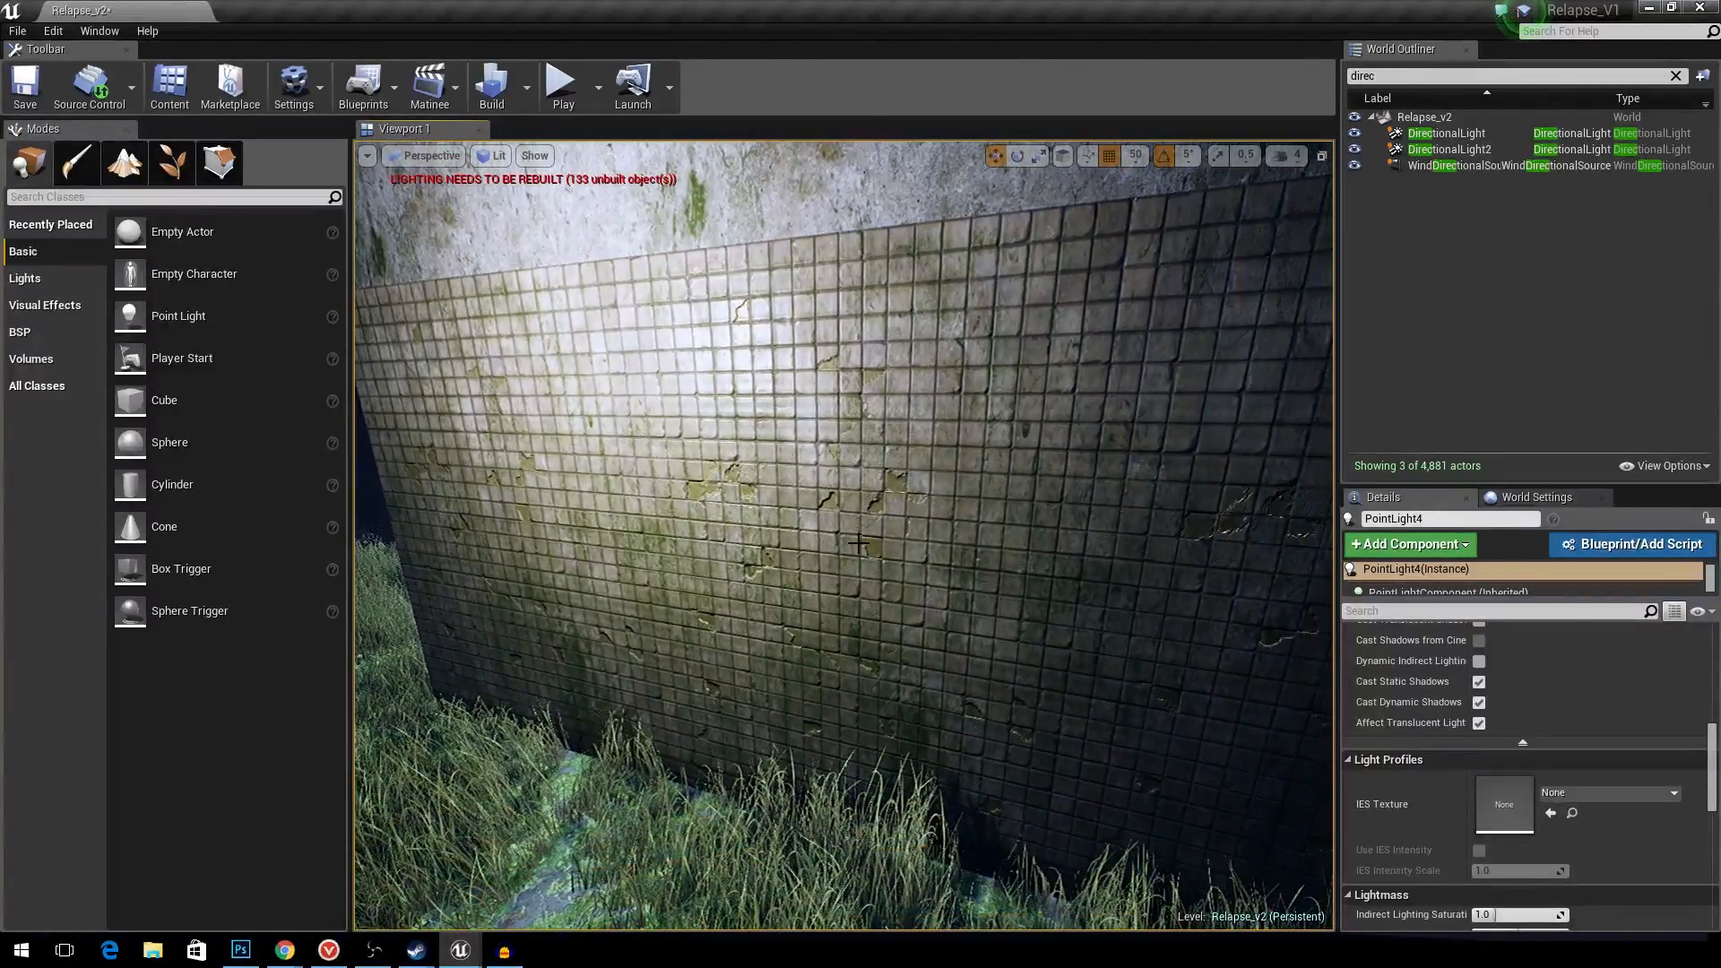
# - Select all three bathroom wall panels and group them
pyautogui.click(935, 524)
pyautogui.keyDown('ctrl'); pyautogui.click(1161, 536); pyautogui.keyUp('ctrl')
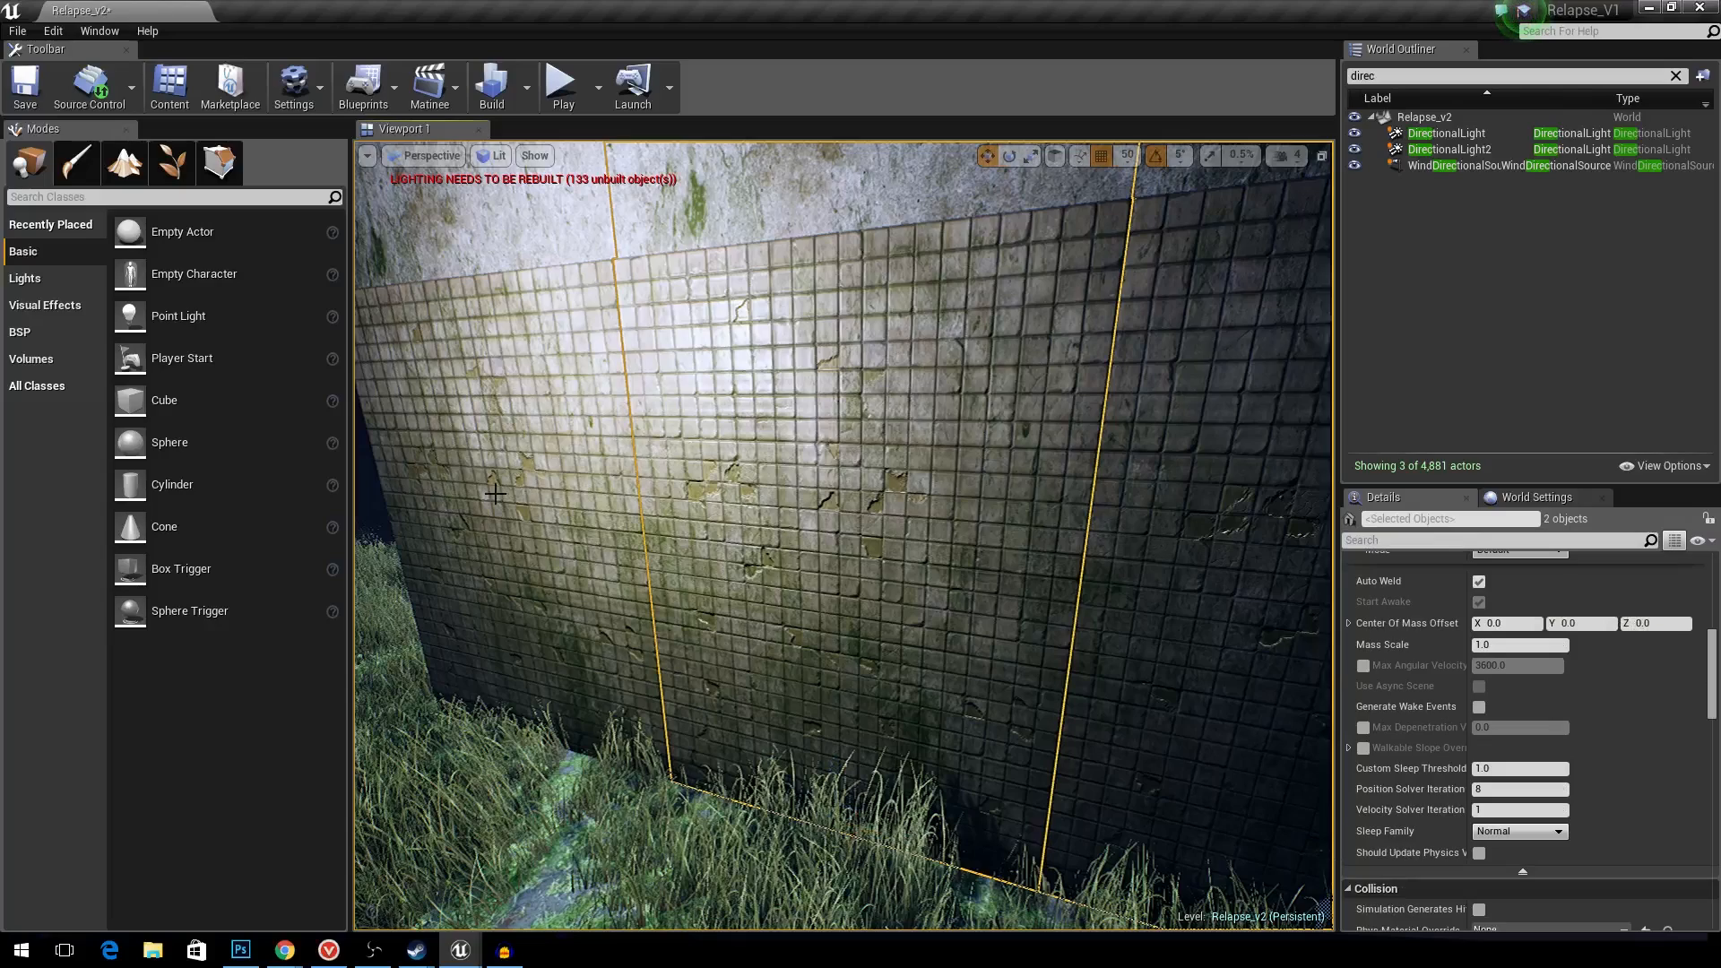
pyautogui.keyDown('ctrl'); pyautogui.click(550, 493); pyautogui.keyUp('ctrl')
pyautogui.rightClick(664, 492)
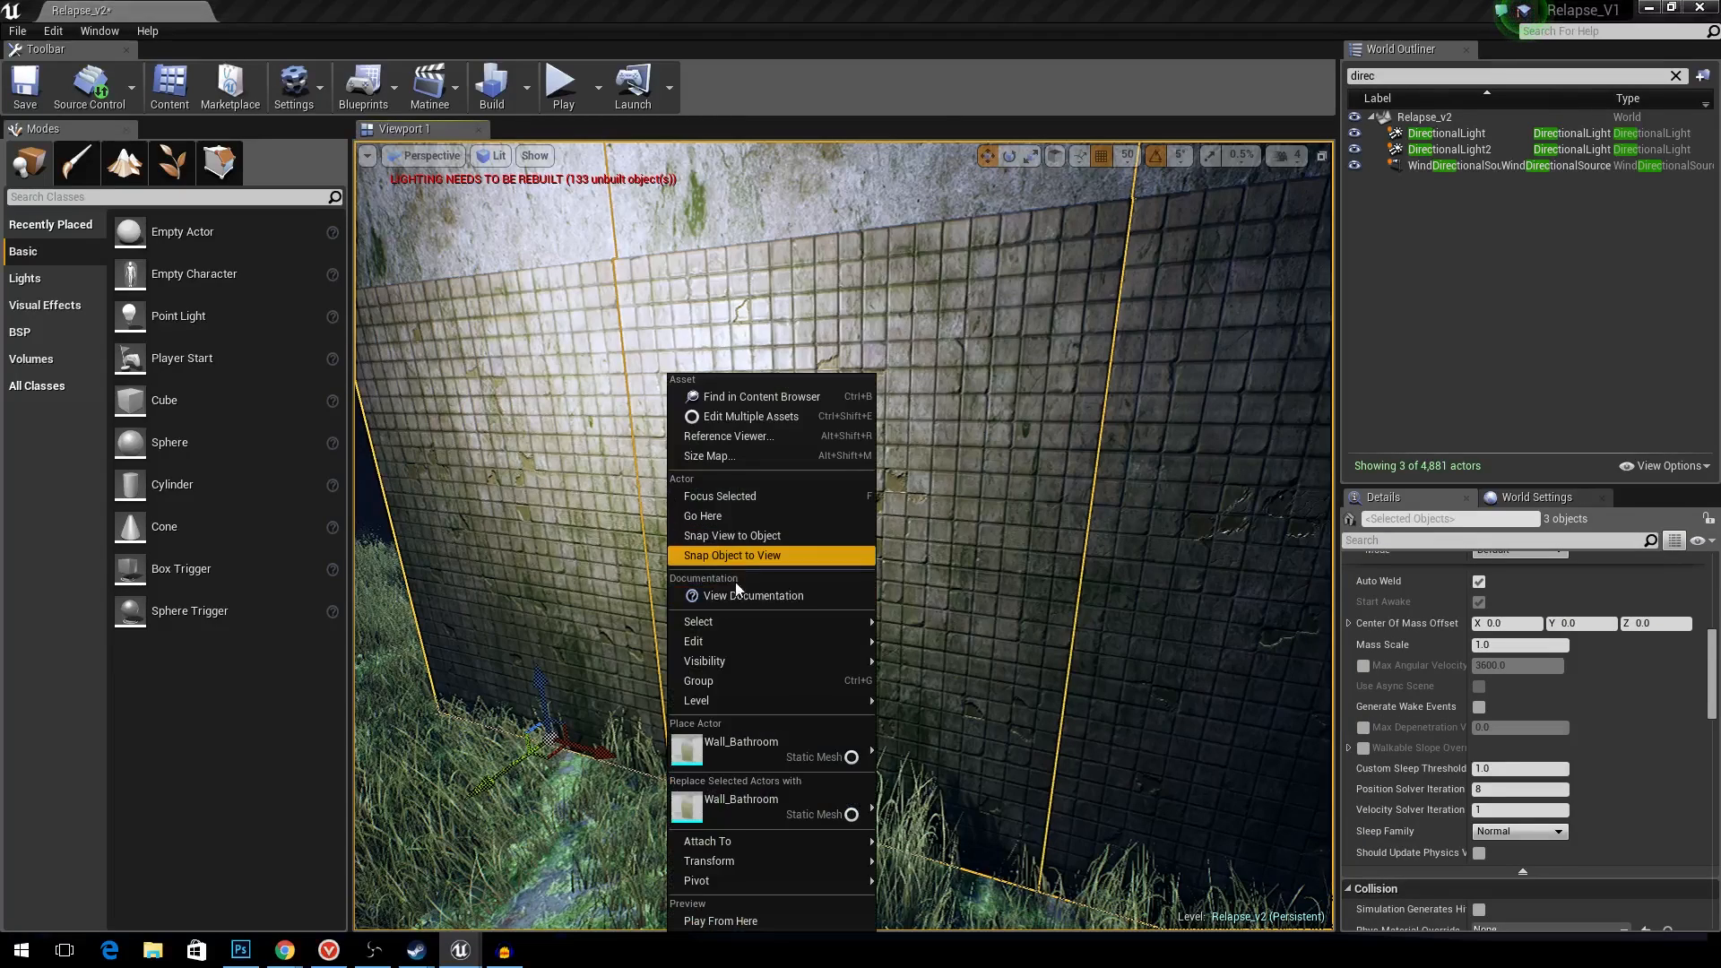
pyautogui.click(722, 683)
# - In Mesh Paint mode, vertex-paint black over the cracked tiles of the grouped panels with a brush radius of 102.190811
pyautogui.press('s')
pyautogui.moveTo(837, 657); pyautogui.dragTo(823, 630, button='right')
pyautogui.click(77, 162)
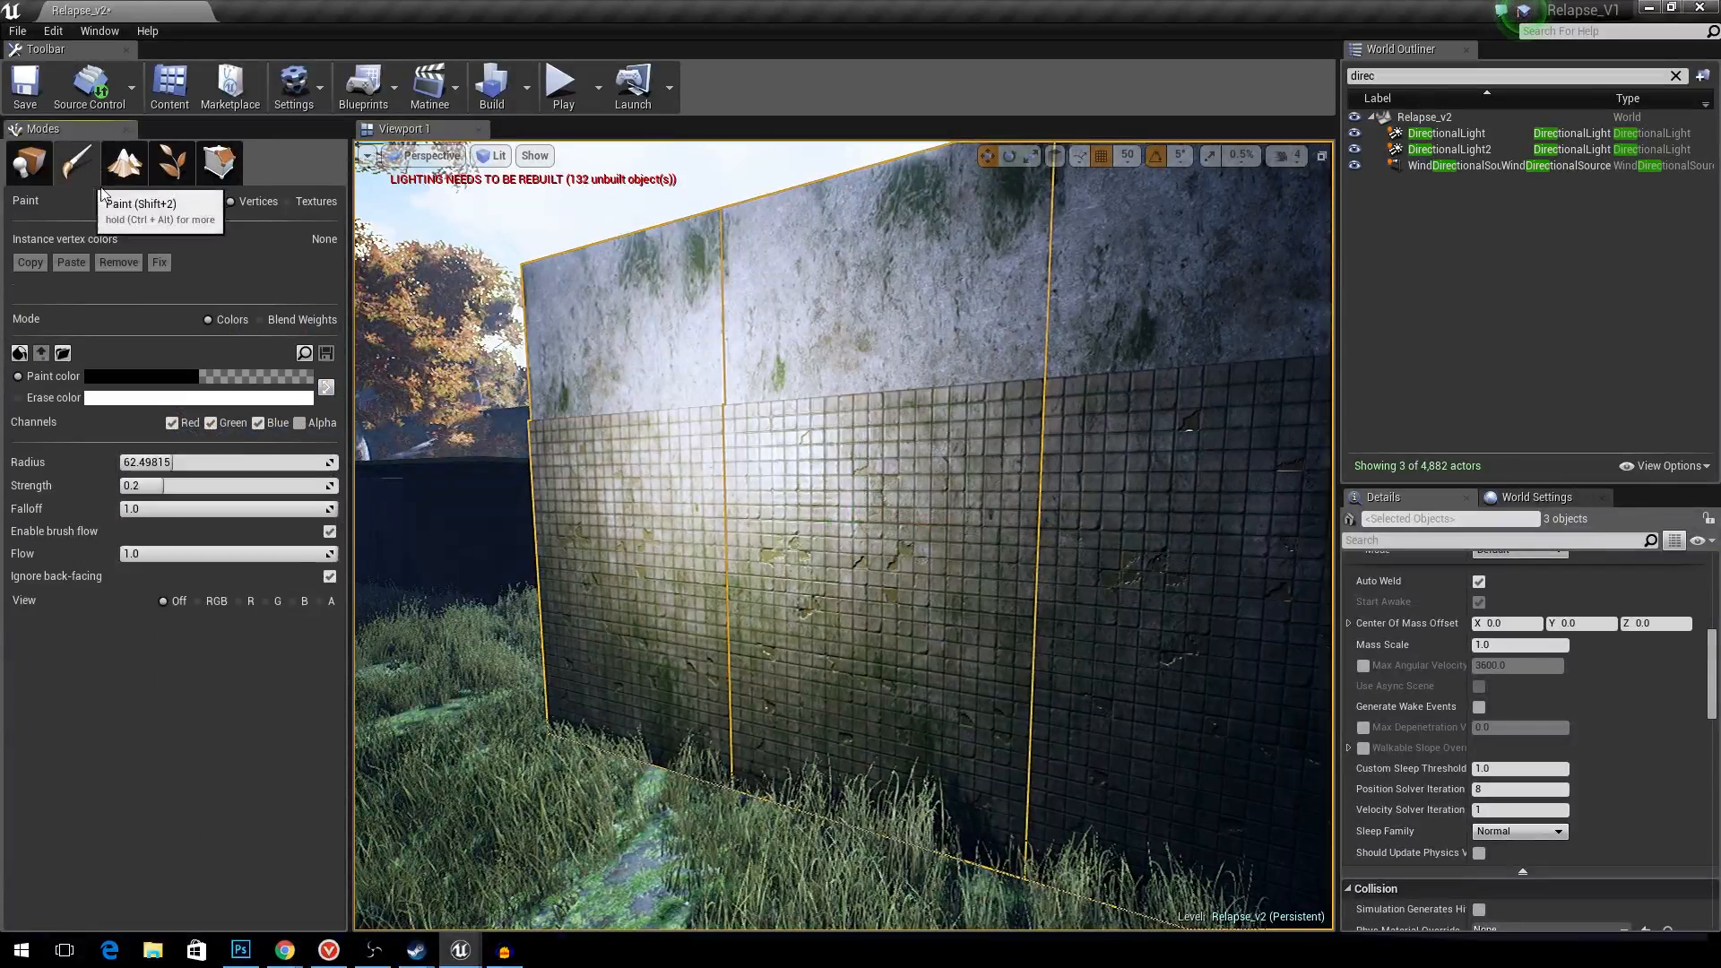
pyautogui.click(877, 559)
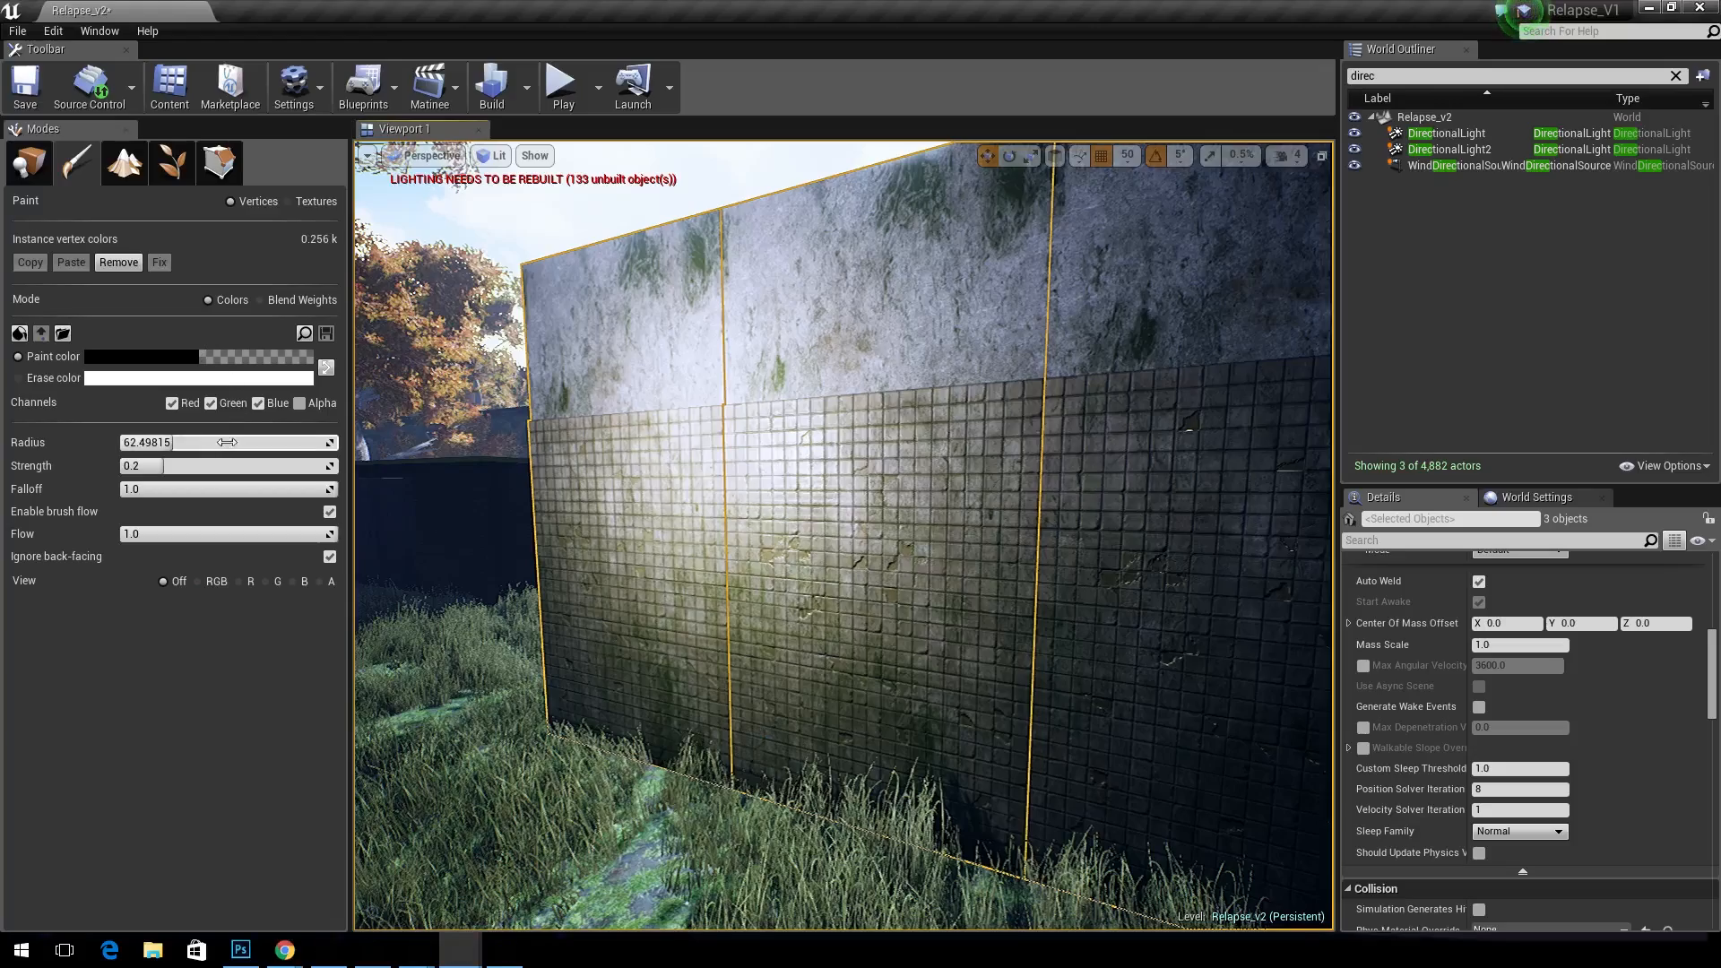
pyautogui.moveTo(870, 771); pyautogui.dragTo(799, 767, button='right')
pyautogui.press('w')
pyautogui.moveTo(800, 764)
pyautogui.mouseDown()
pyautogui.moveTo(850, 717)
pyautogui.moveTo(1079, 760)
pyautogui.mouseUp()
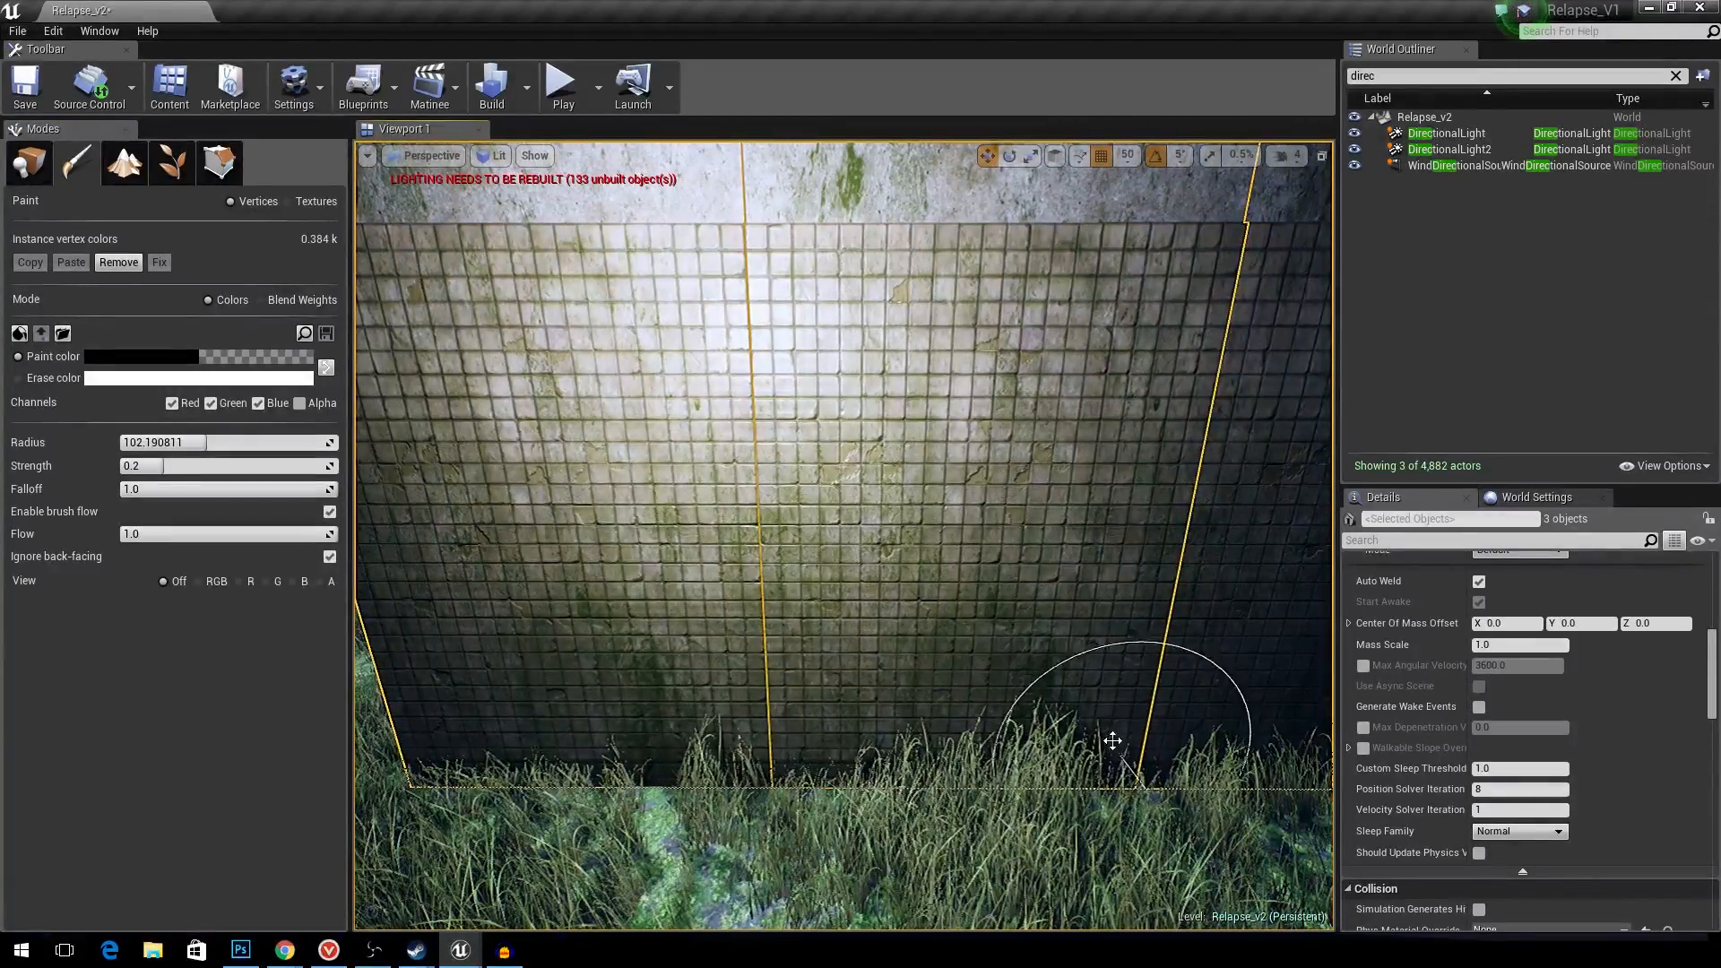
pyautogui.moveTo(1153, 379); pyautogui.dragTo(1158, 305, button='right')
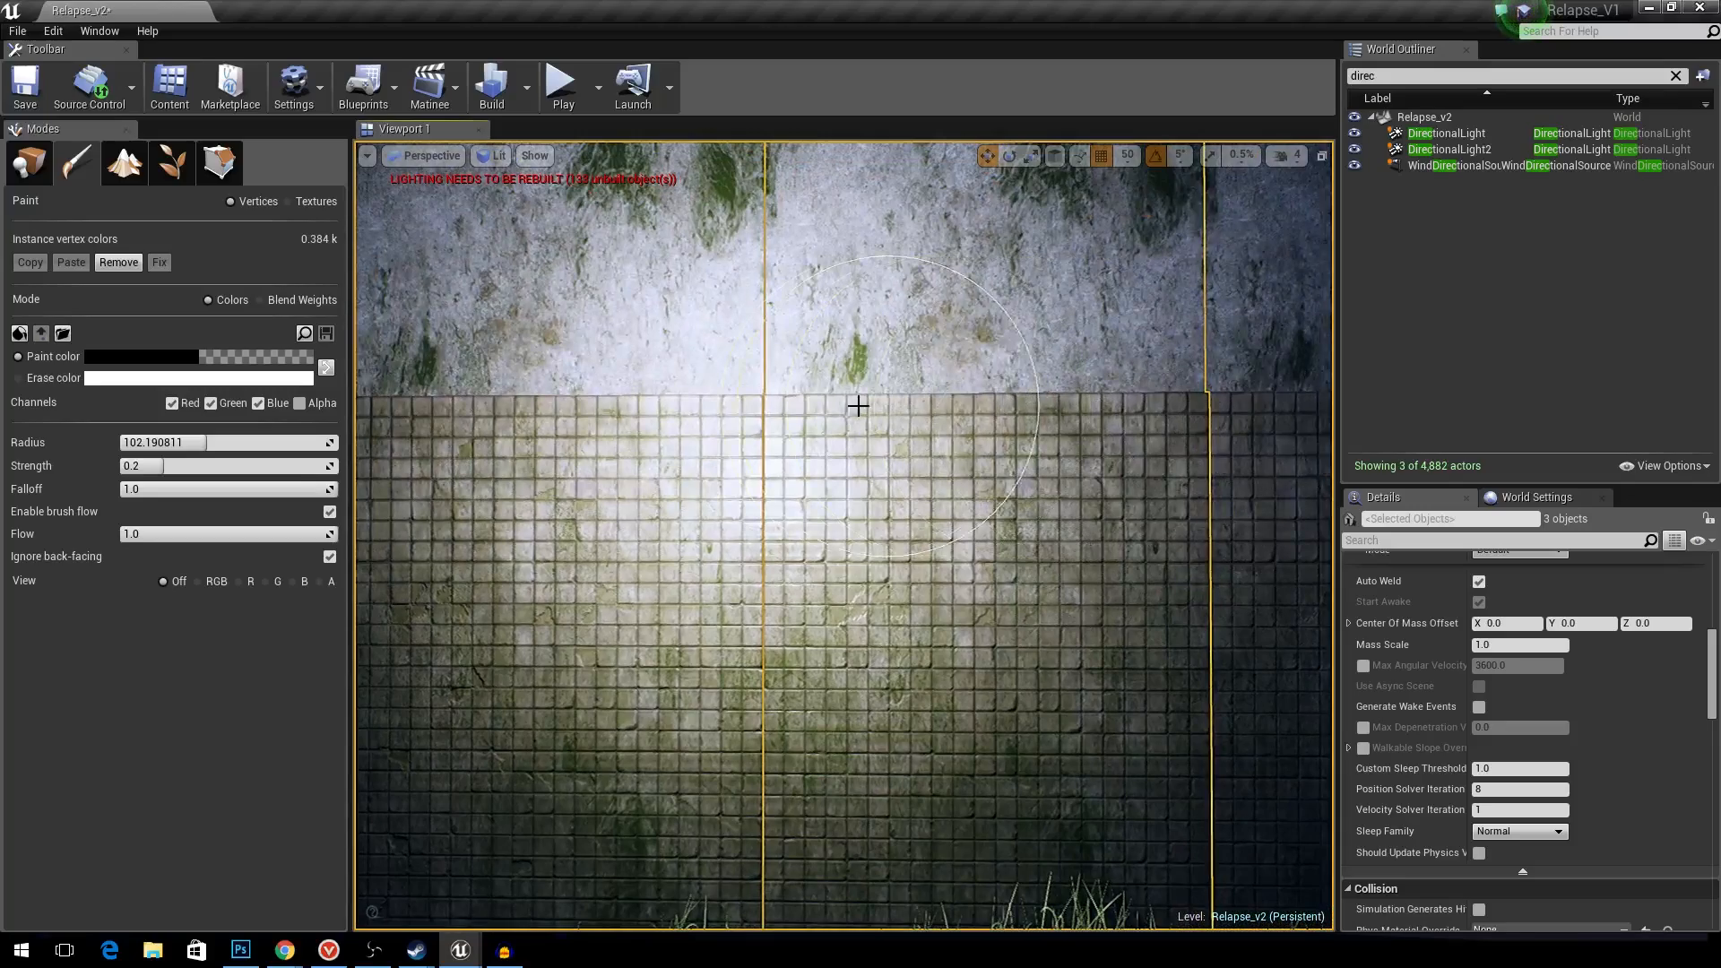
pyautogui.moveTo(903, 837); pyautogui.dragTo(943, 484, button='right')
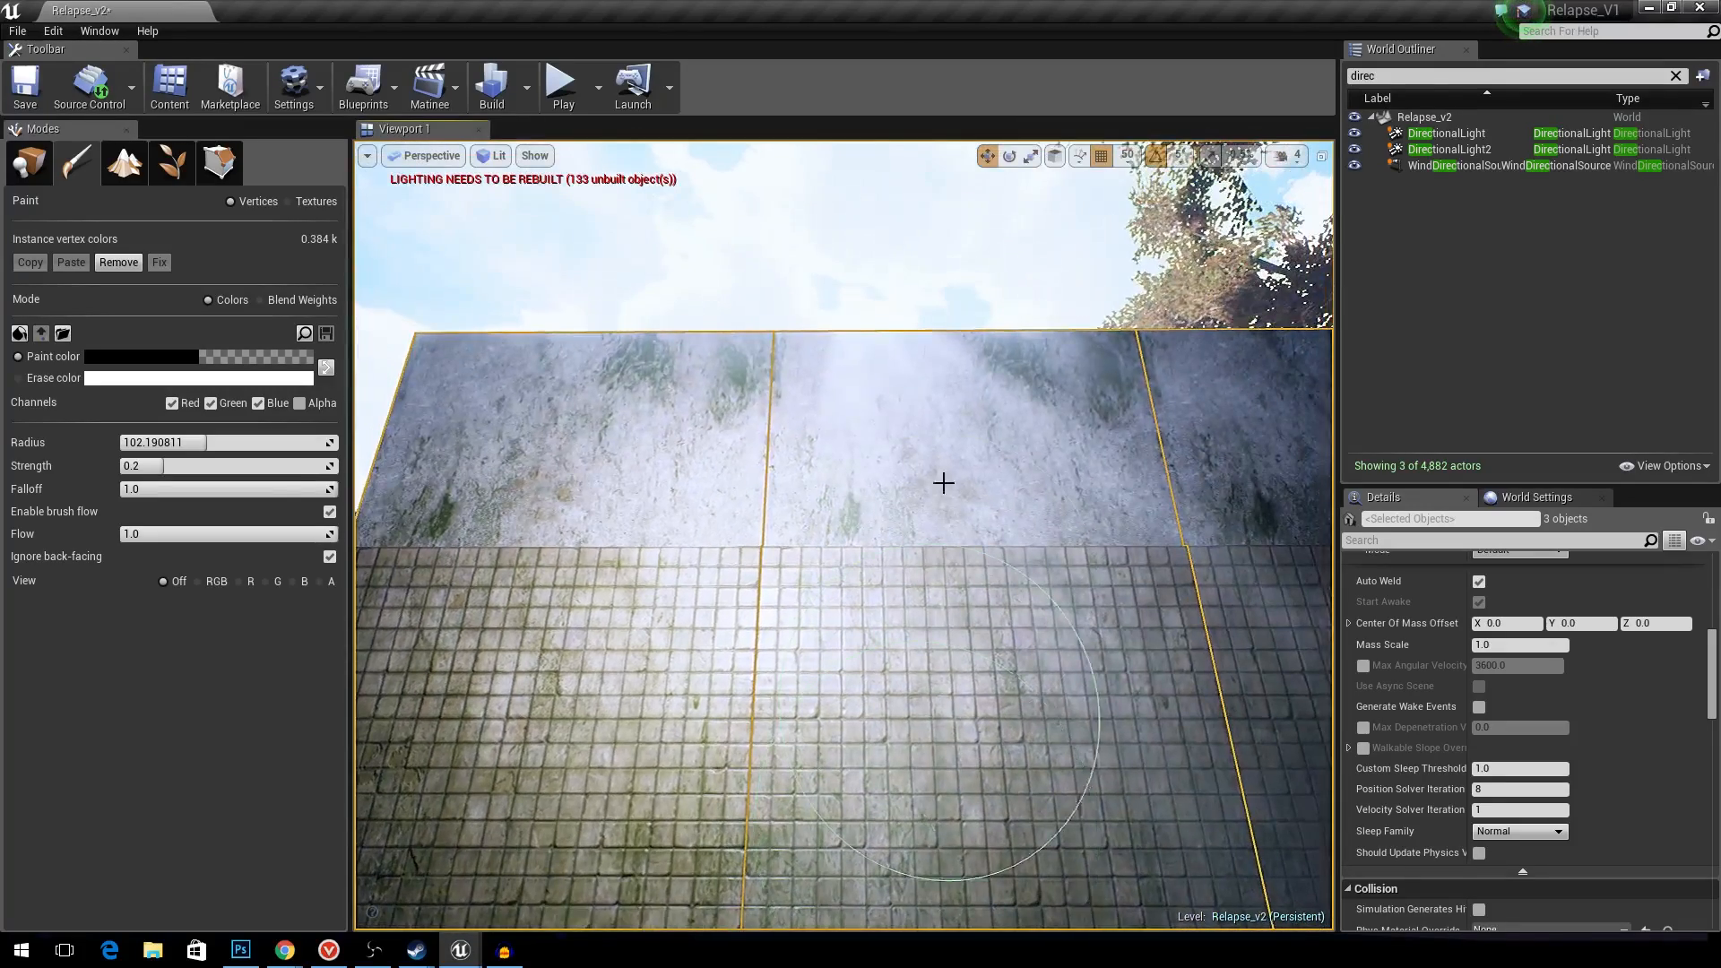
# - Examine the painted tiles and the mossy plaster above them across the three wall panels
pyautogui.moveTo(1114, 376); pyautogui.dragTo(1114, 452, button='right')
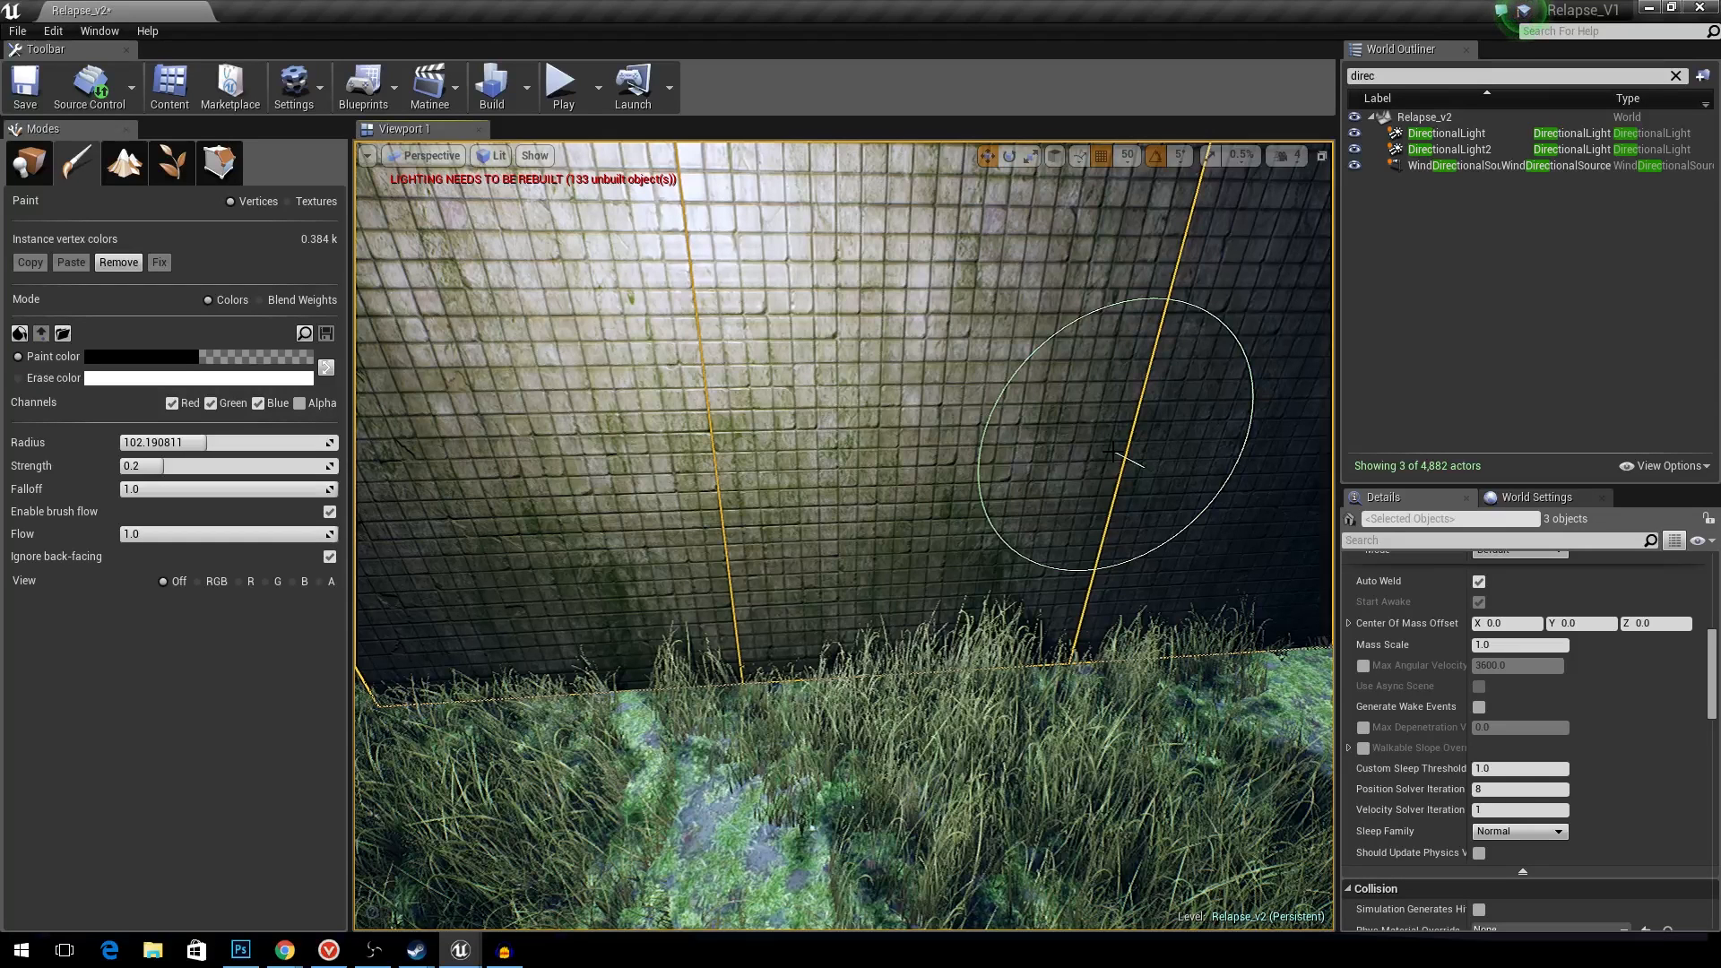
pyautogui.moveTo(1118, 452); pyautogui.dragTo(1098, 419, button='right')
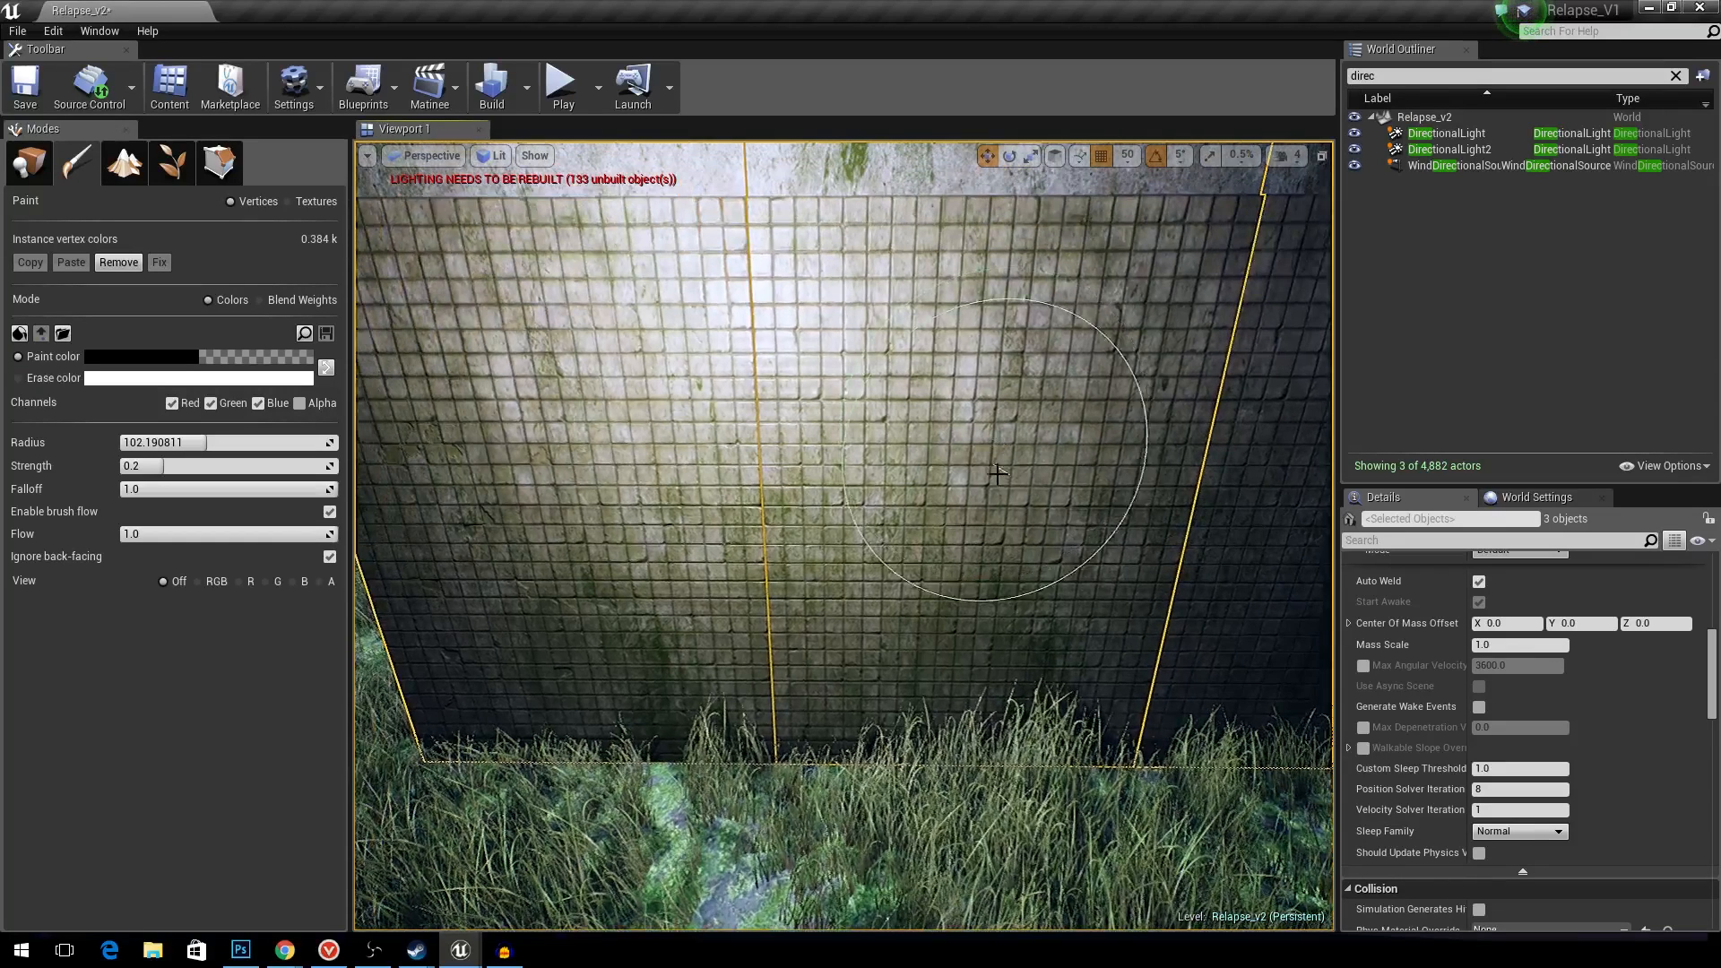
pyautogui.moveTo(1056, 729); pyautogui.dragTo(1051, 696, button='right')
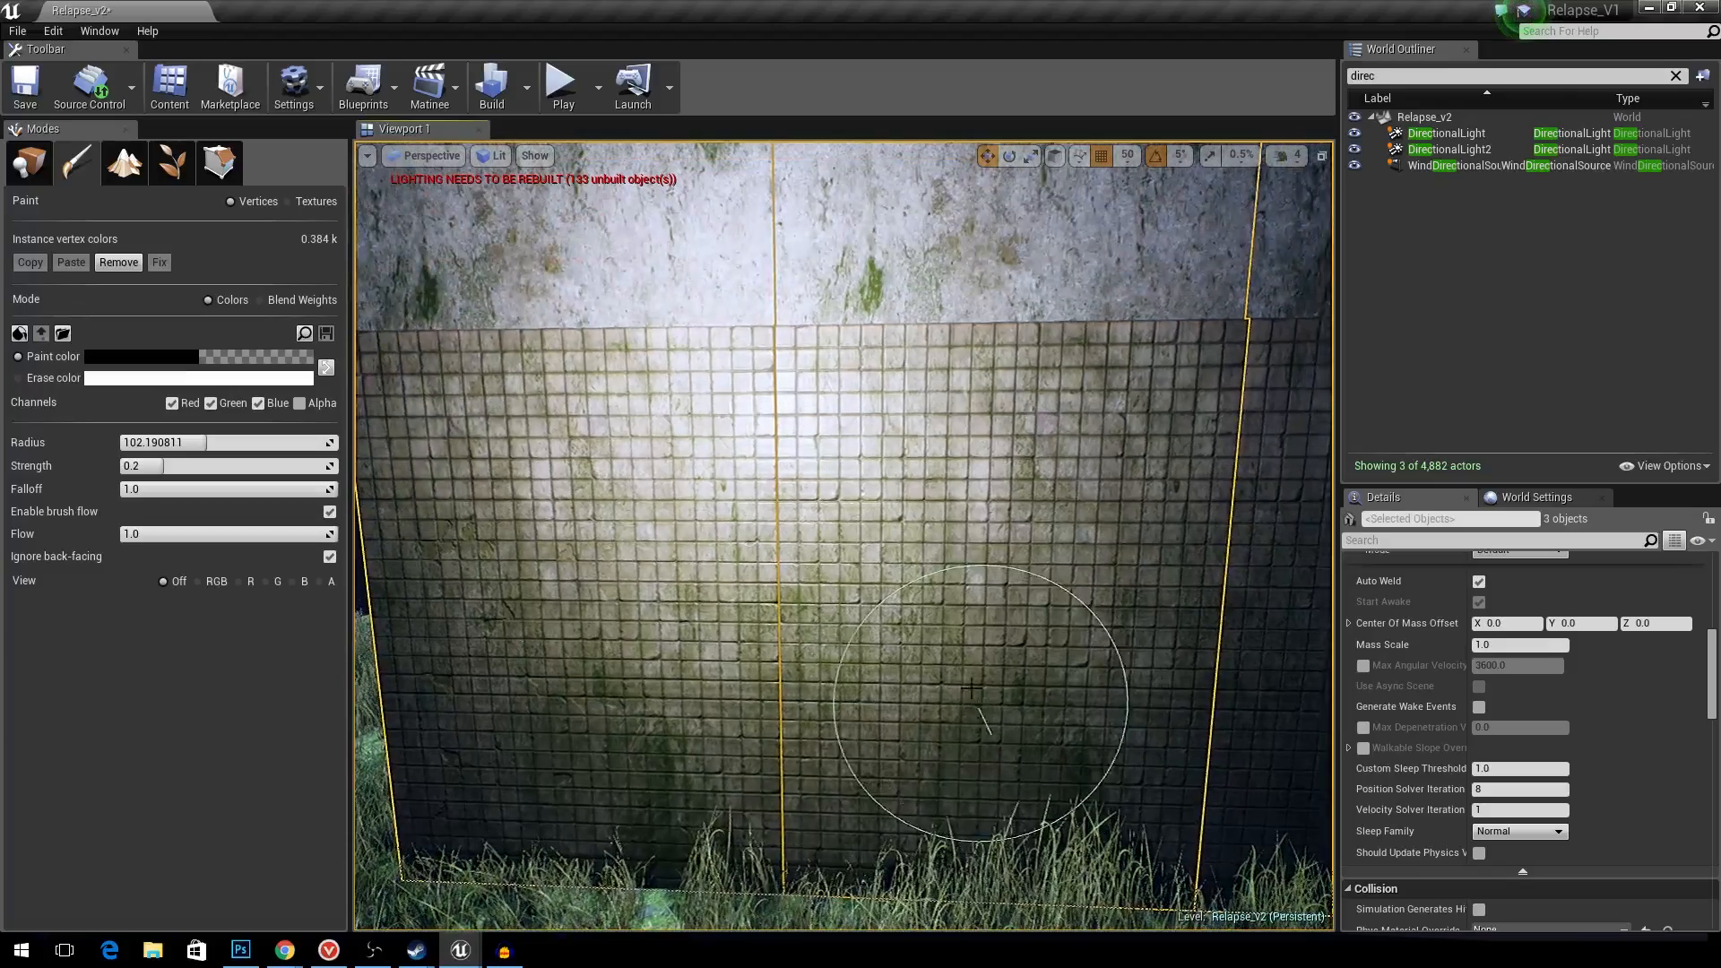
pyautogui.moveTo(959, 668); pyautogui.dragTo(921, 671, button='right')
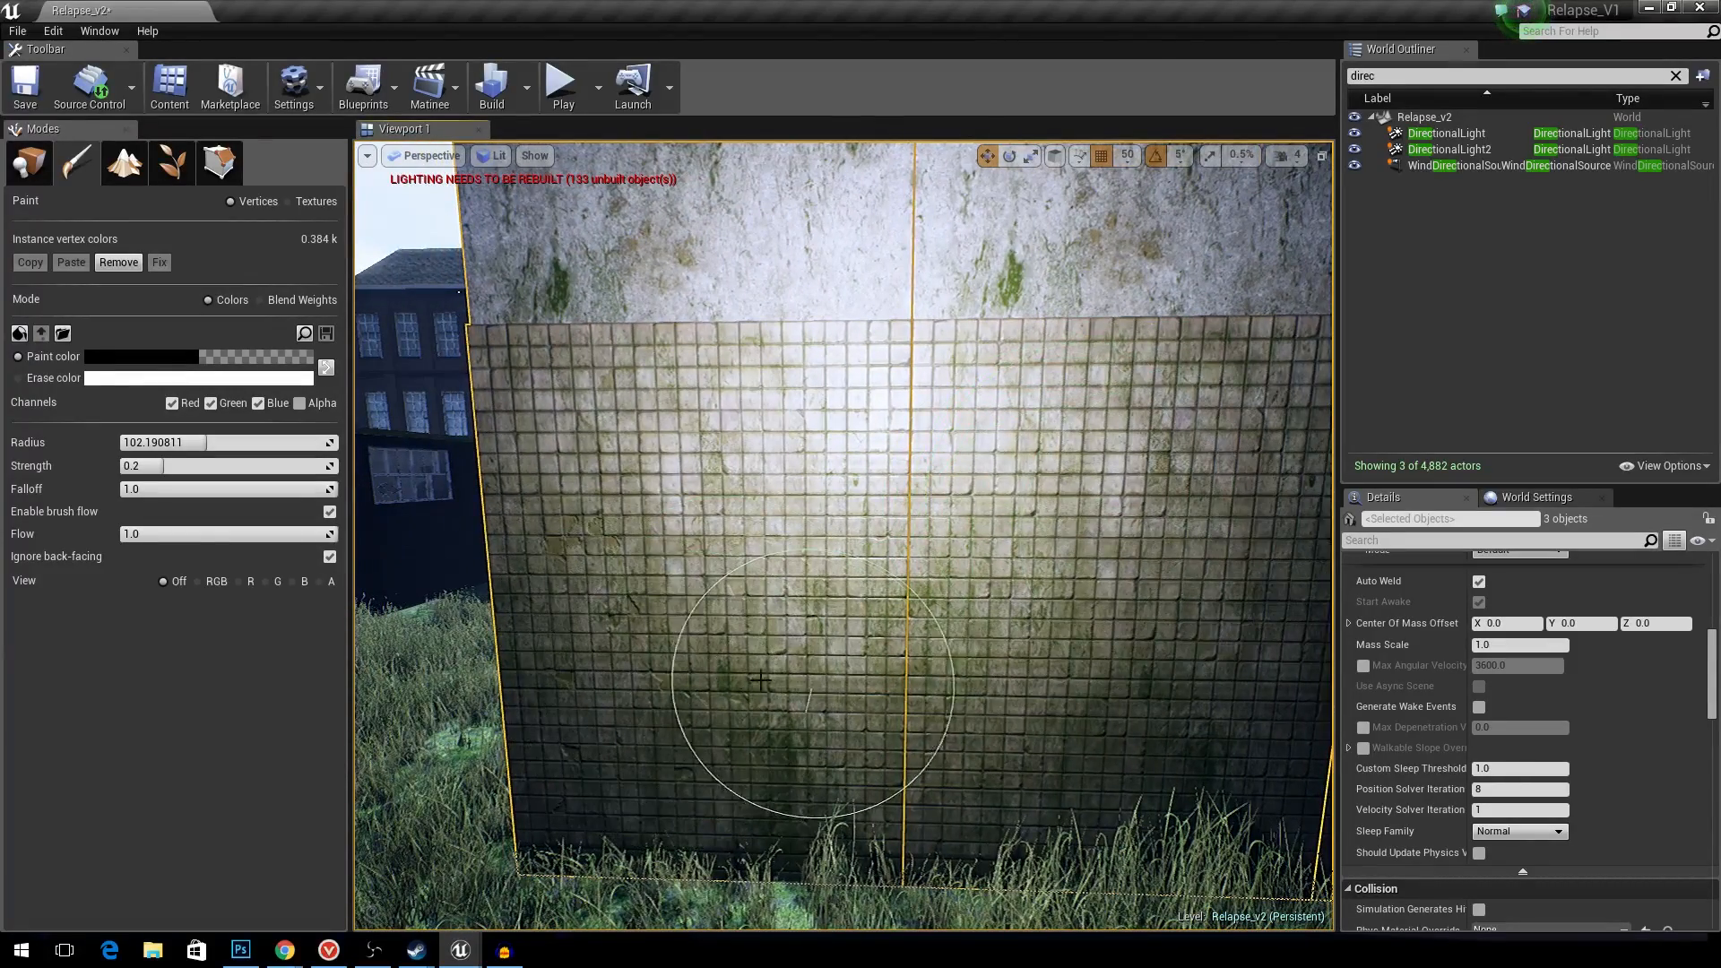
pyautogui.moveTo(788, 673); pyautogui.dragTo(852, 677, button='right')
pyautogui.press('s')
pyautogui.moveTo(735, 675)
pyautogui.mouseDown(button='right')
pyautogui.moveTo(737, 728)
pyautogui.moveTo(734, 675)
pyautogui.mouseUp(button='right')
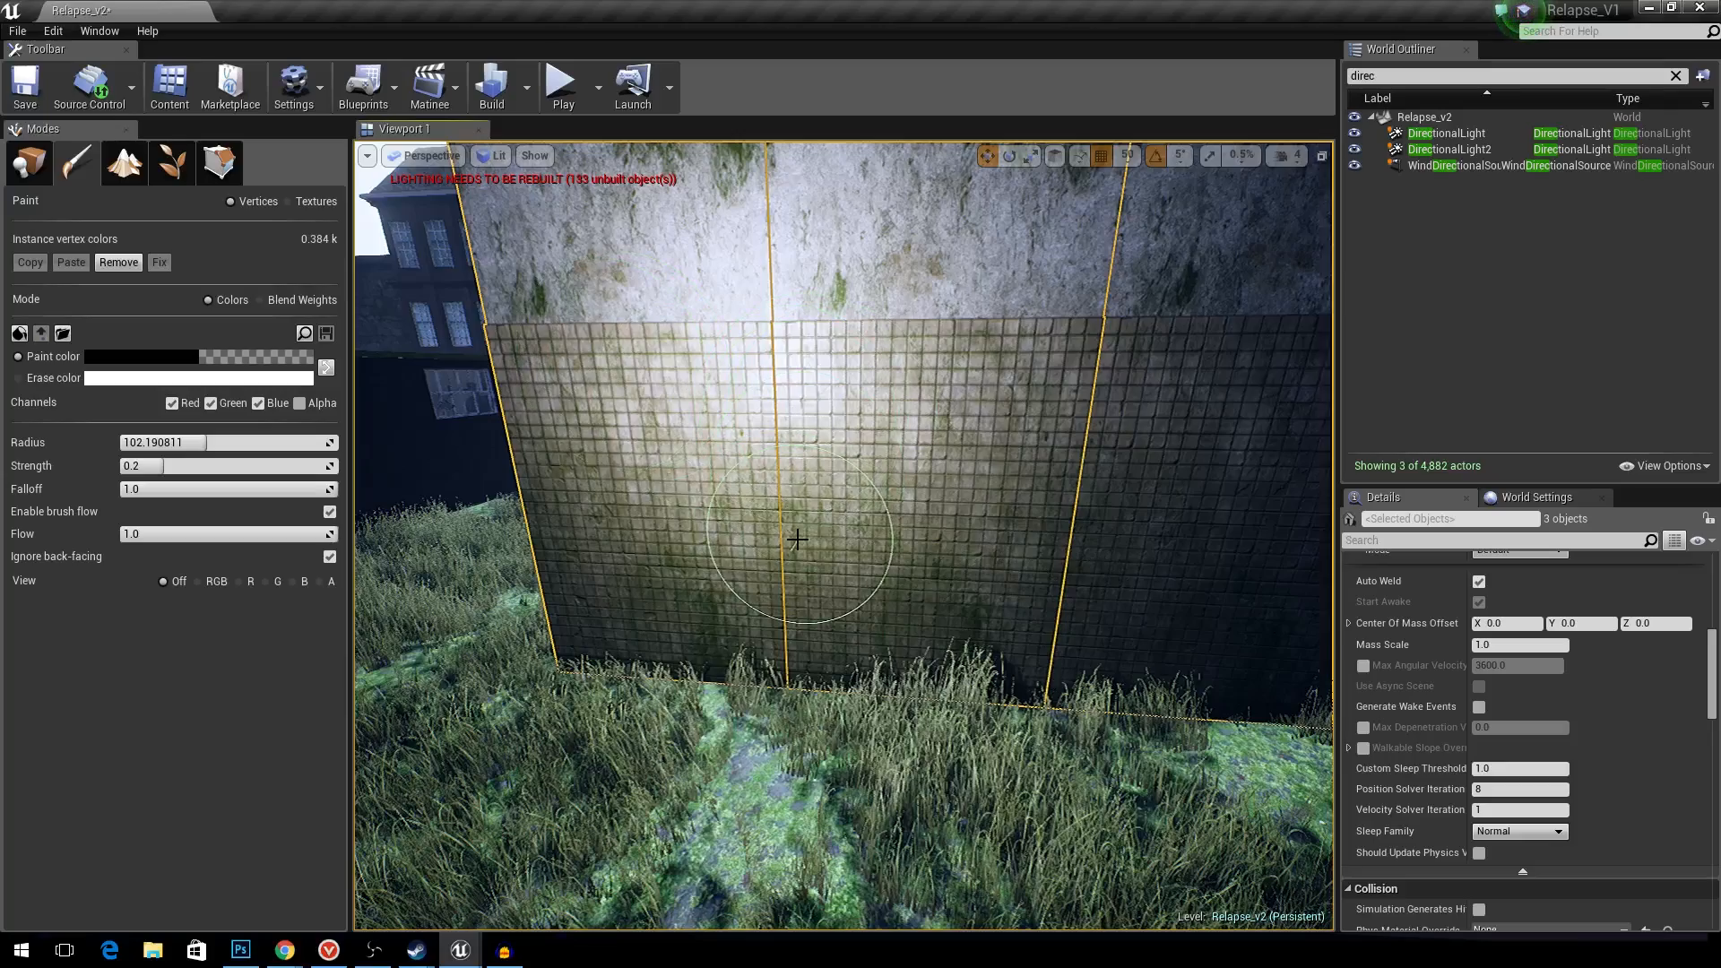
pyautogui.moveTo(856, 533); pyautogui.dragTo(855, 486, button='right')
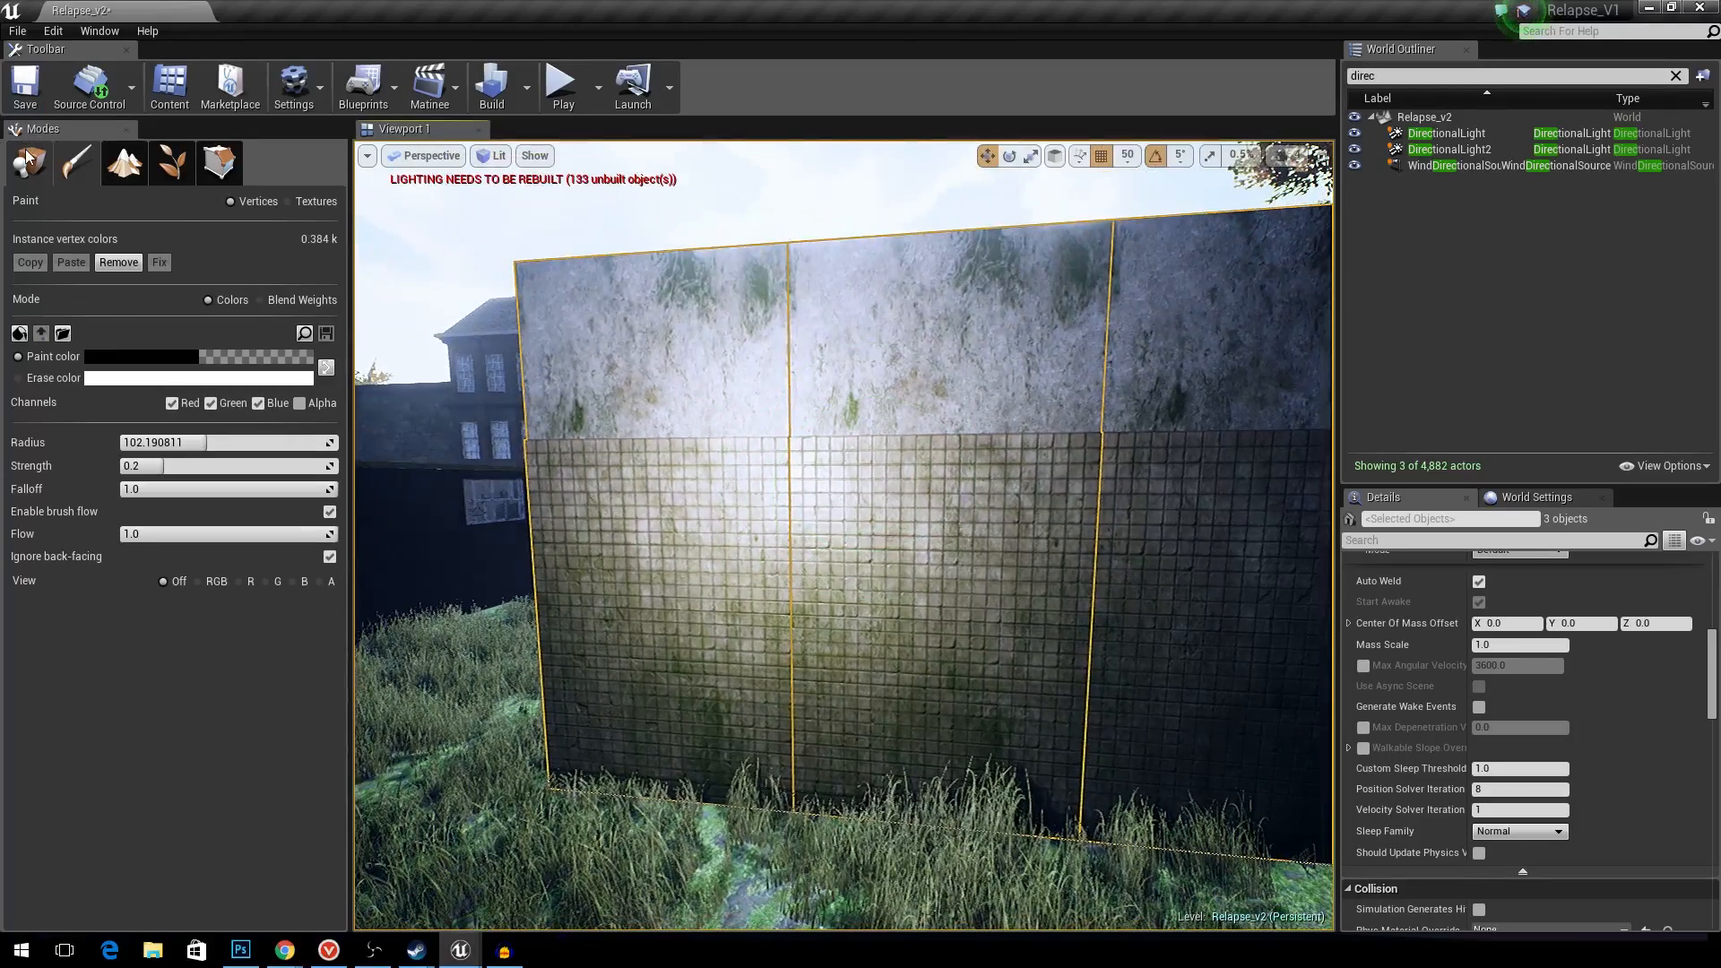
# - Return to Place mode and delete all three bathroom wall panels, accepting the deletion for every referenced actor
pyautogui.click(26, 157)
pyautogui.press('s')
pyautogui.moveTo(727, 437); pyautogui.dragTo(753, 437, button='right')
pyautogui.press('w')
pyautogui.press('a')
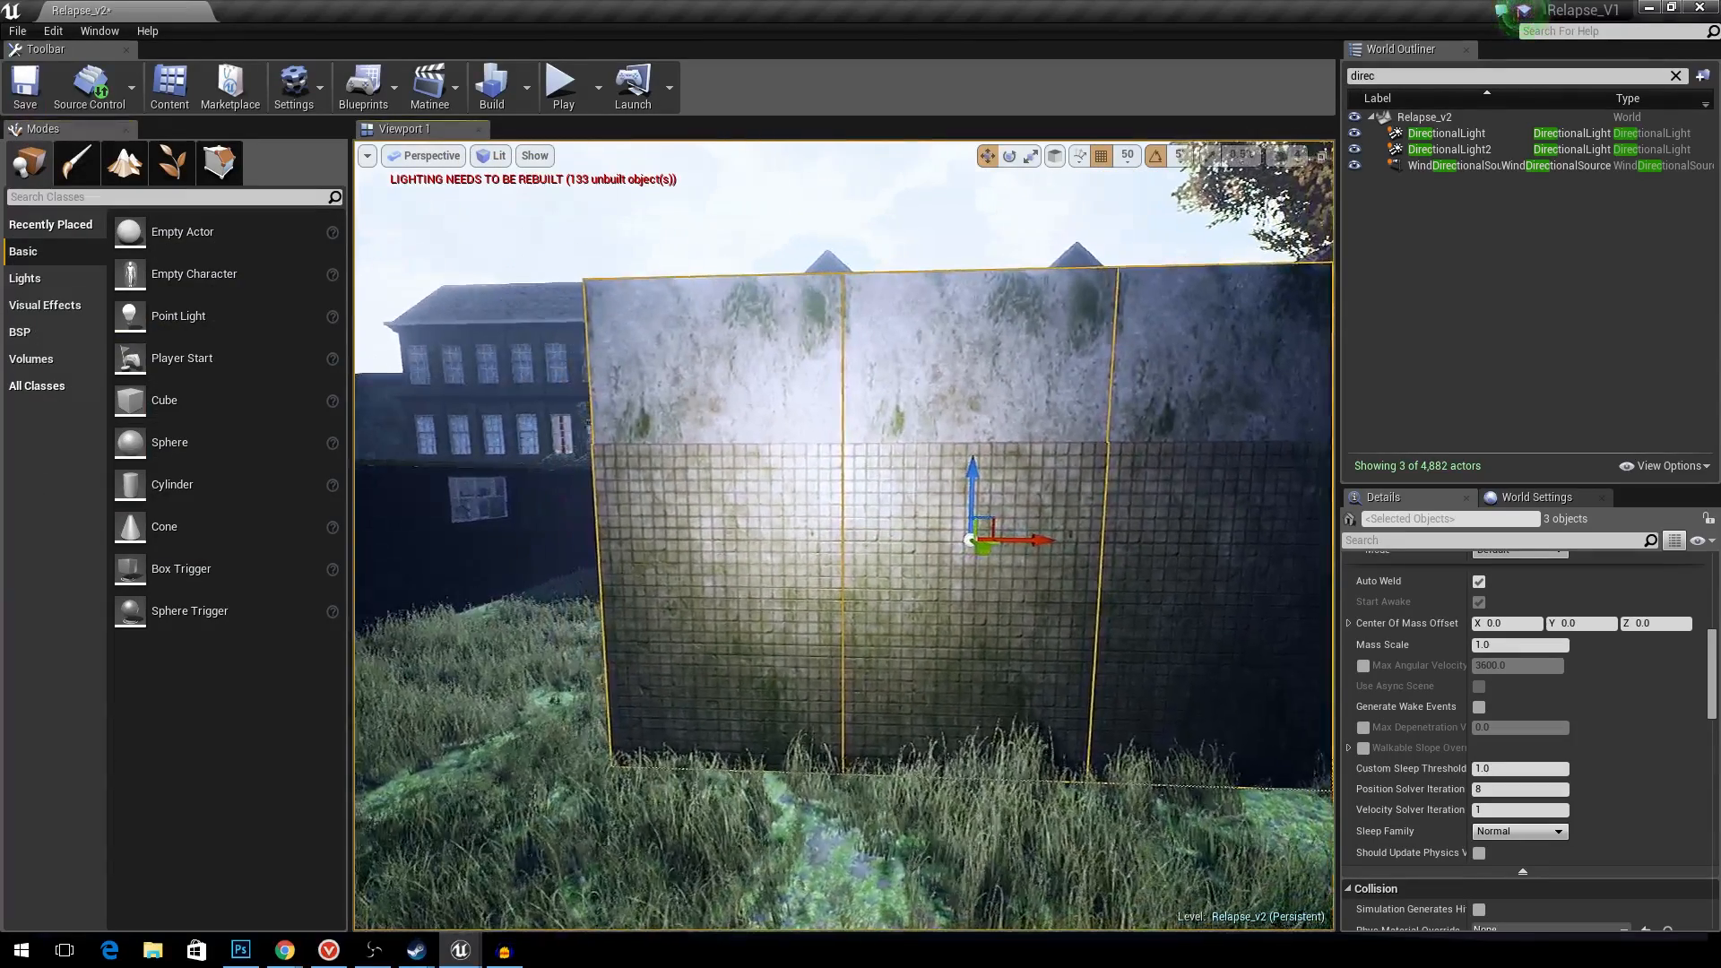
pyautogui.moveTo(899, 383); pyautogui.dragTo(898, 383, button='right')
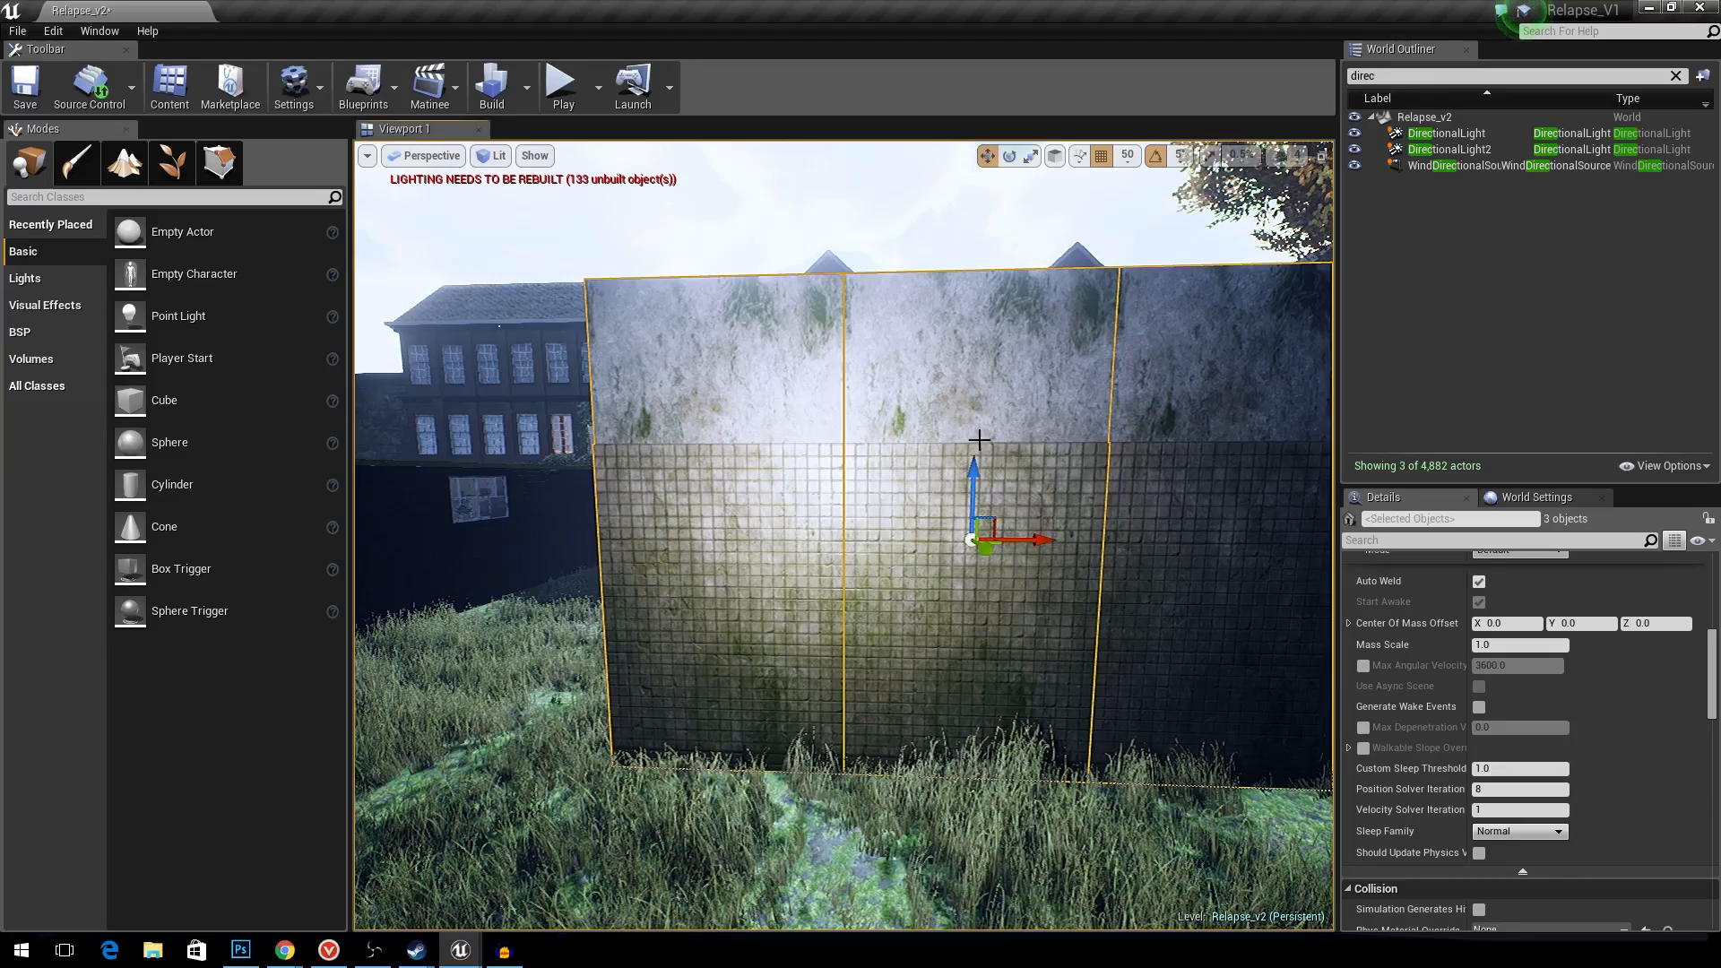
pyautogui.moveTo(862, 563); pyautogui.dragTo(874, 581, button='right')
pyautogui.press('Delete')
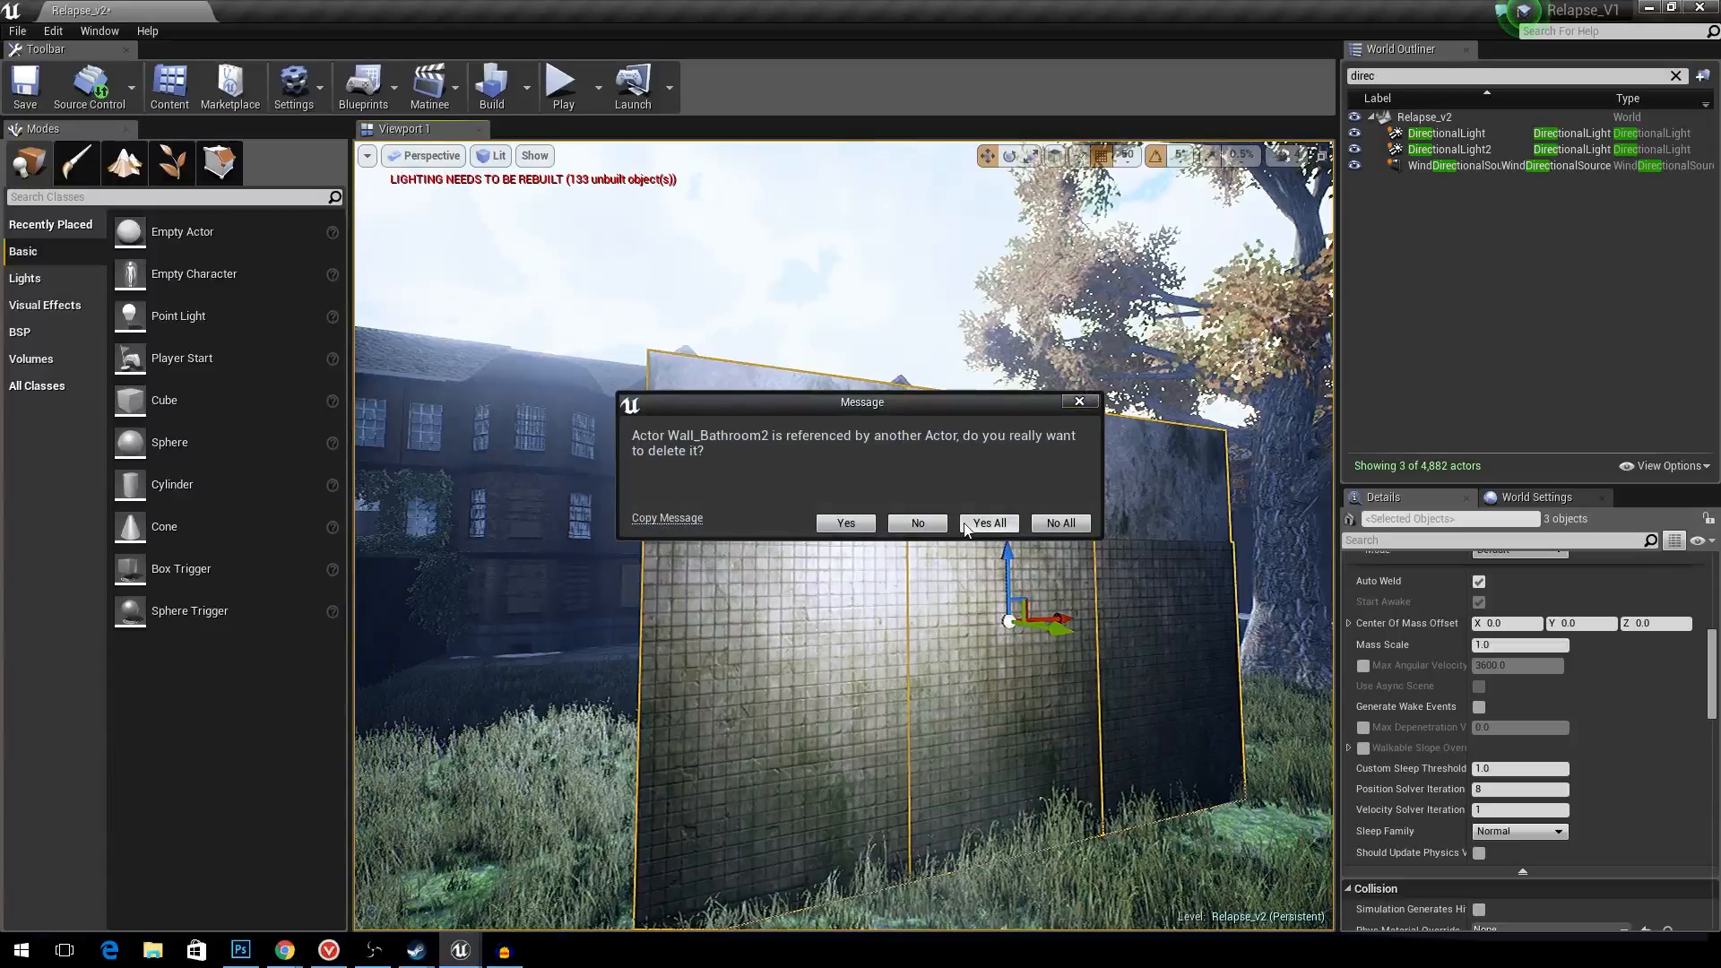
pyautogui.click(966, 522)
# - Examine the pavement along the building and the puddles on the asphalt beside the grass
pyautogui.moveTo(967, 523)
pyautogui.mouseDown(button='right')
pyautogui.moveTo(1103, 526)
pyautogui.moveTo(990, 527)
pyautogui.mouseUp(button='right')
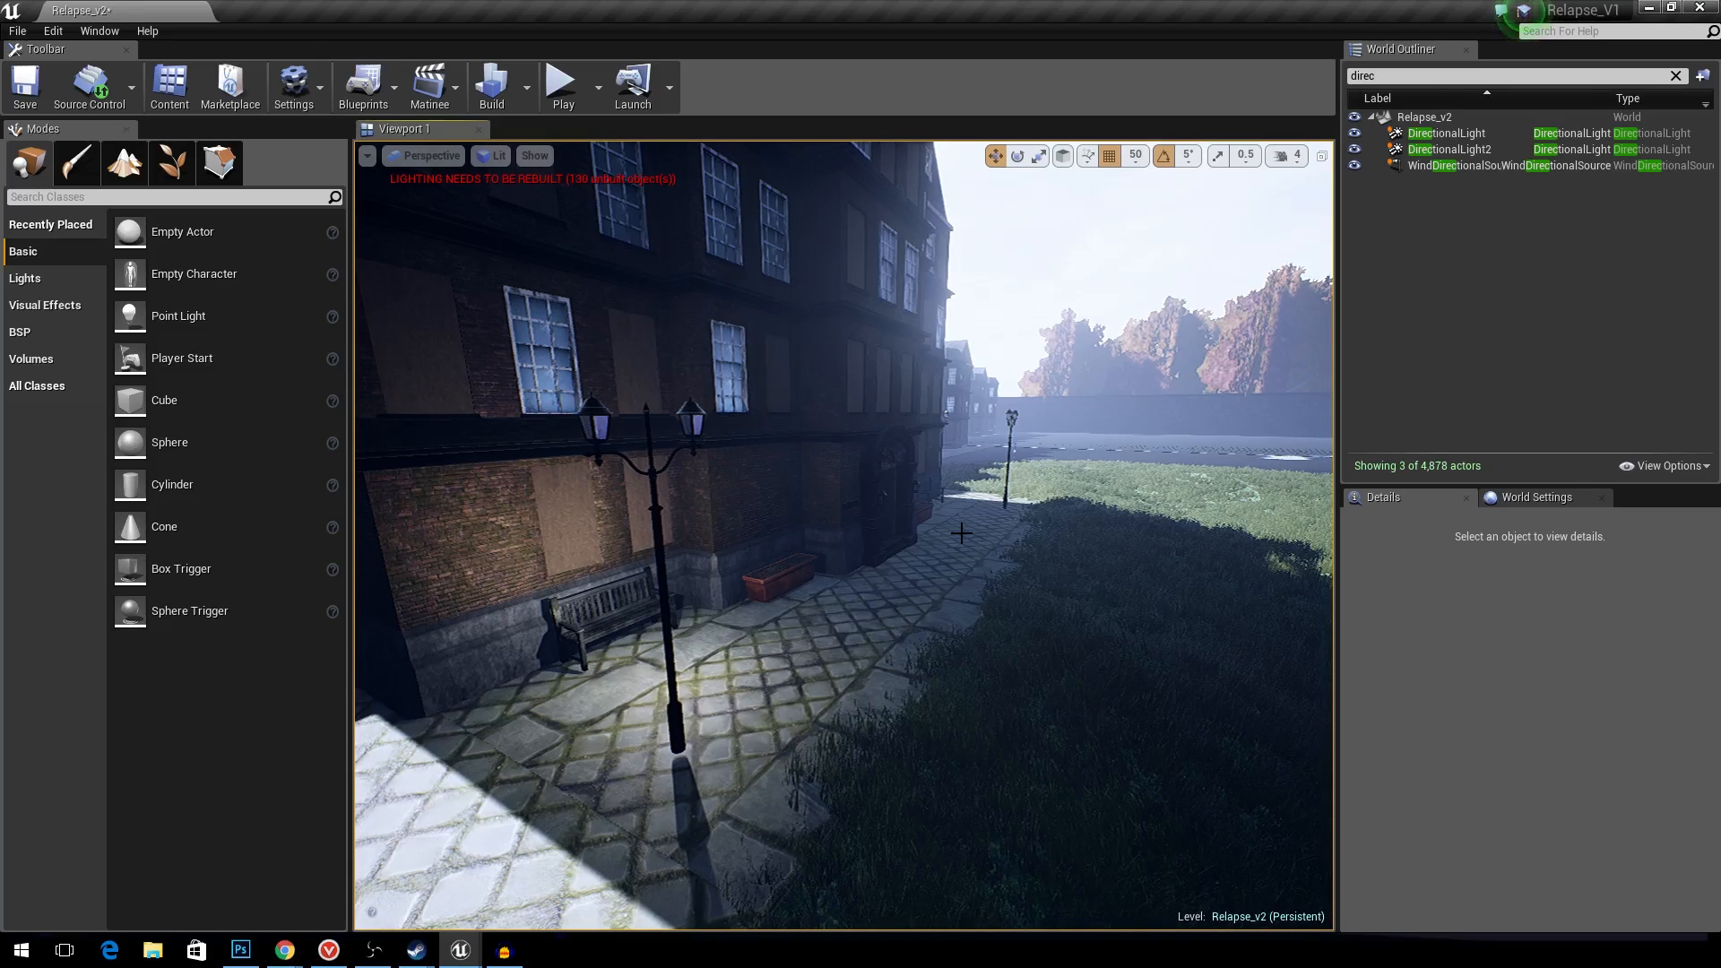
pyautogui.moveTo(961, 534)
pyautogui.mouseDown(button='right')
pyautogui.moveTo(1013, 489)
pyautogui.moveTo(979, 488)
pyautogui.moveTo(1028, 488)
pyautogui.moveTo(963, 490)
pyautogui.moveTo(996, 489)
pyautogui.moveTo(952, 538)
pyautogui.mouseUp(button='right')
pyautogui.press('w')
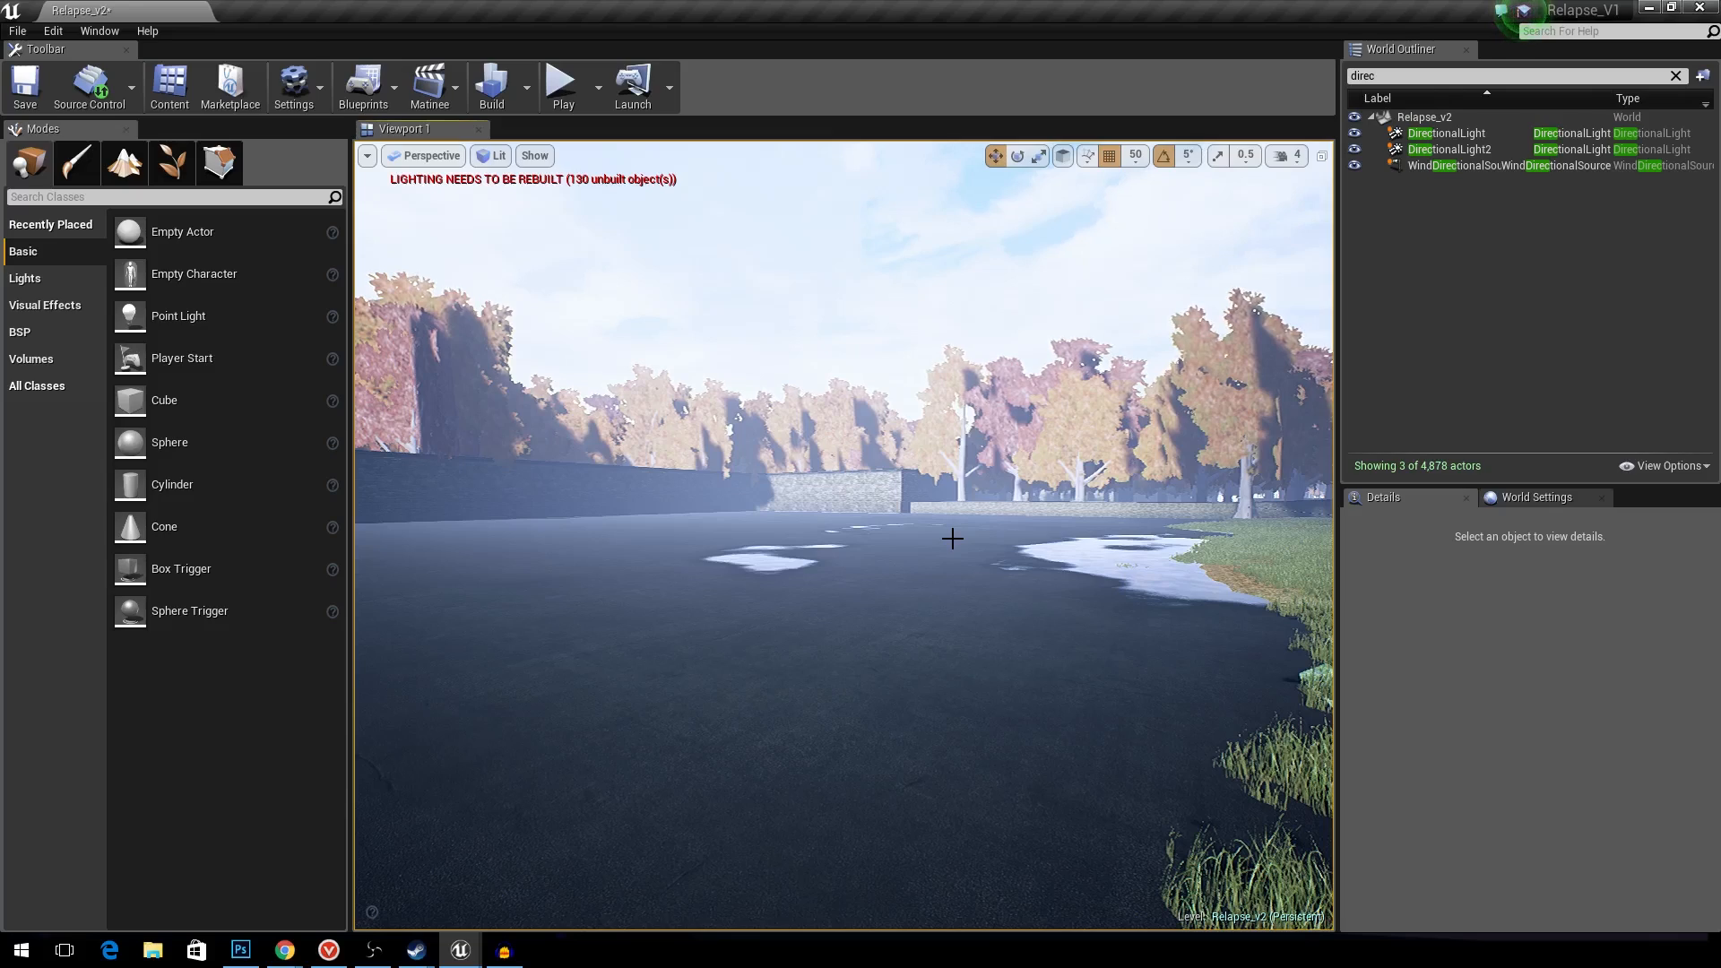
pyautogui.moveTo(926, 543); pyautogui.dragTo(740, 614, button='right')
pyautogui.press('w')
pyautogui.press('w')
pyautogui.press('w')
pyautogui.moveTo(958, 617)
pyautogui.mouseDown(button='right')
pyautogui.moveTo(901, 579)
pyautogui.moveTo(950, 619)
pyautogui.mouseUp(button='right')
pyautogui.press('w')
pyautogui.press('w')
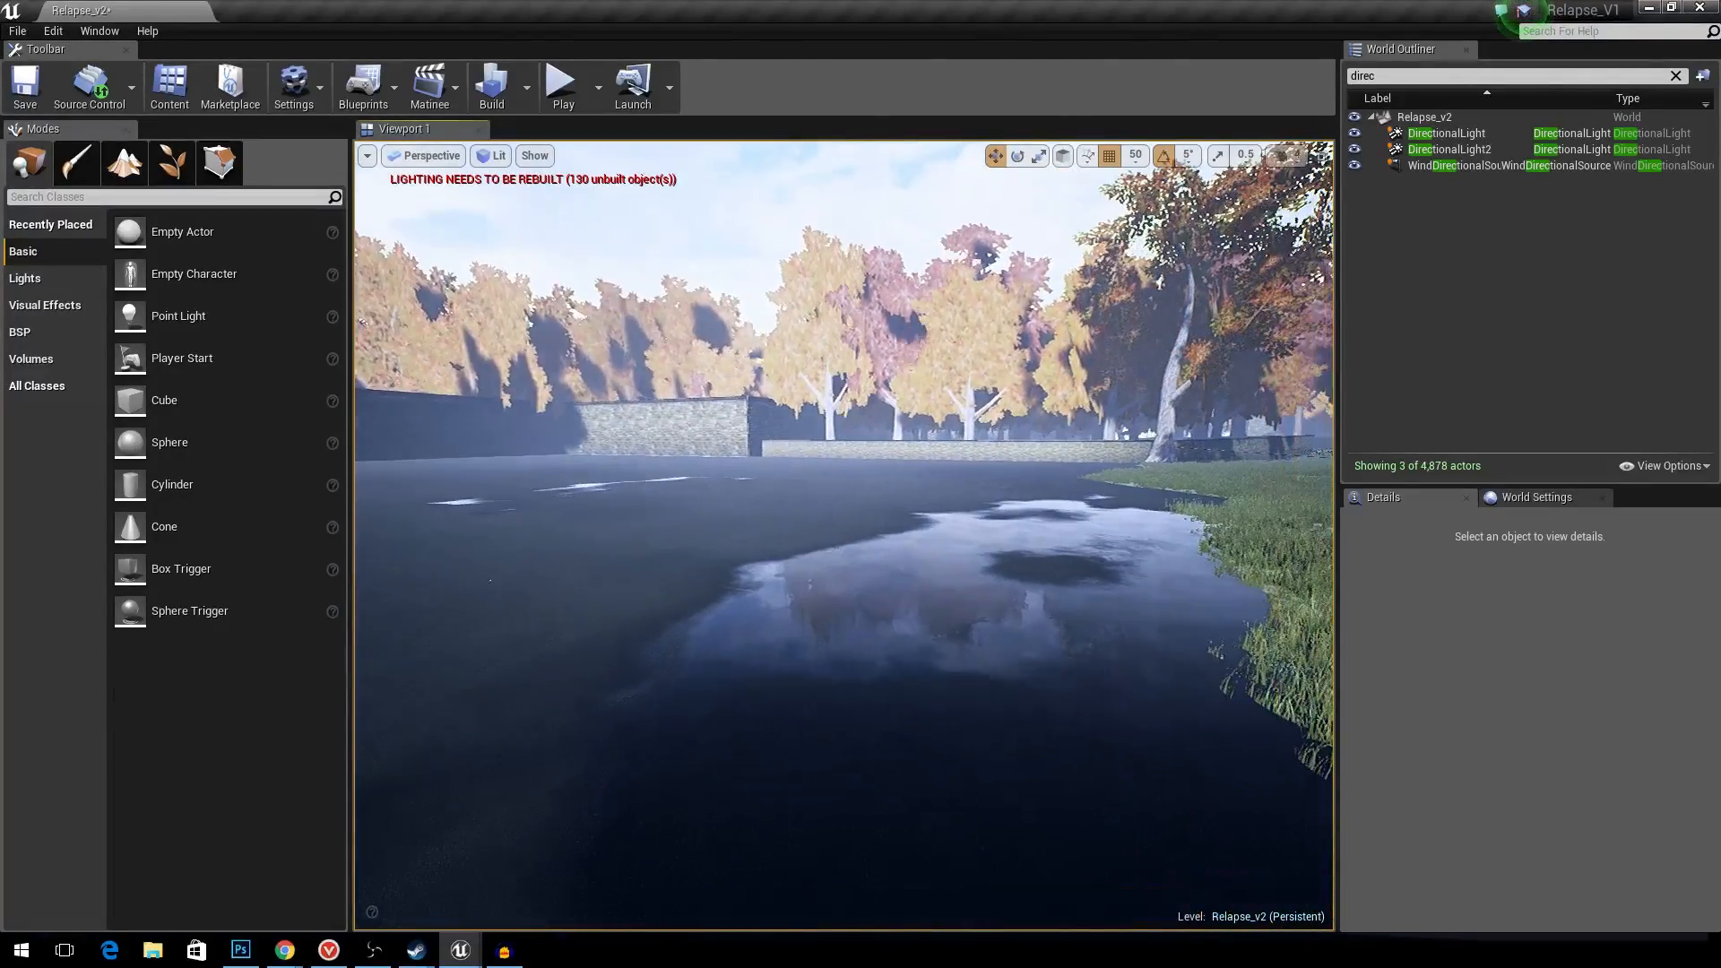
# - Select the floor tile with the large puddle and inspect its mesh density in Wireframe view
pyautogui.click(934, 615)
pyautogui.press('f')
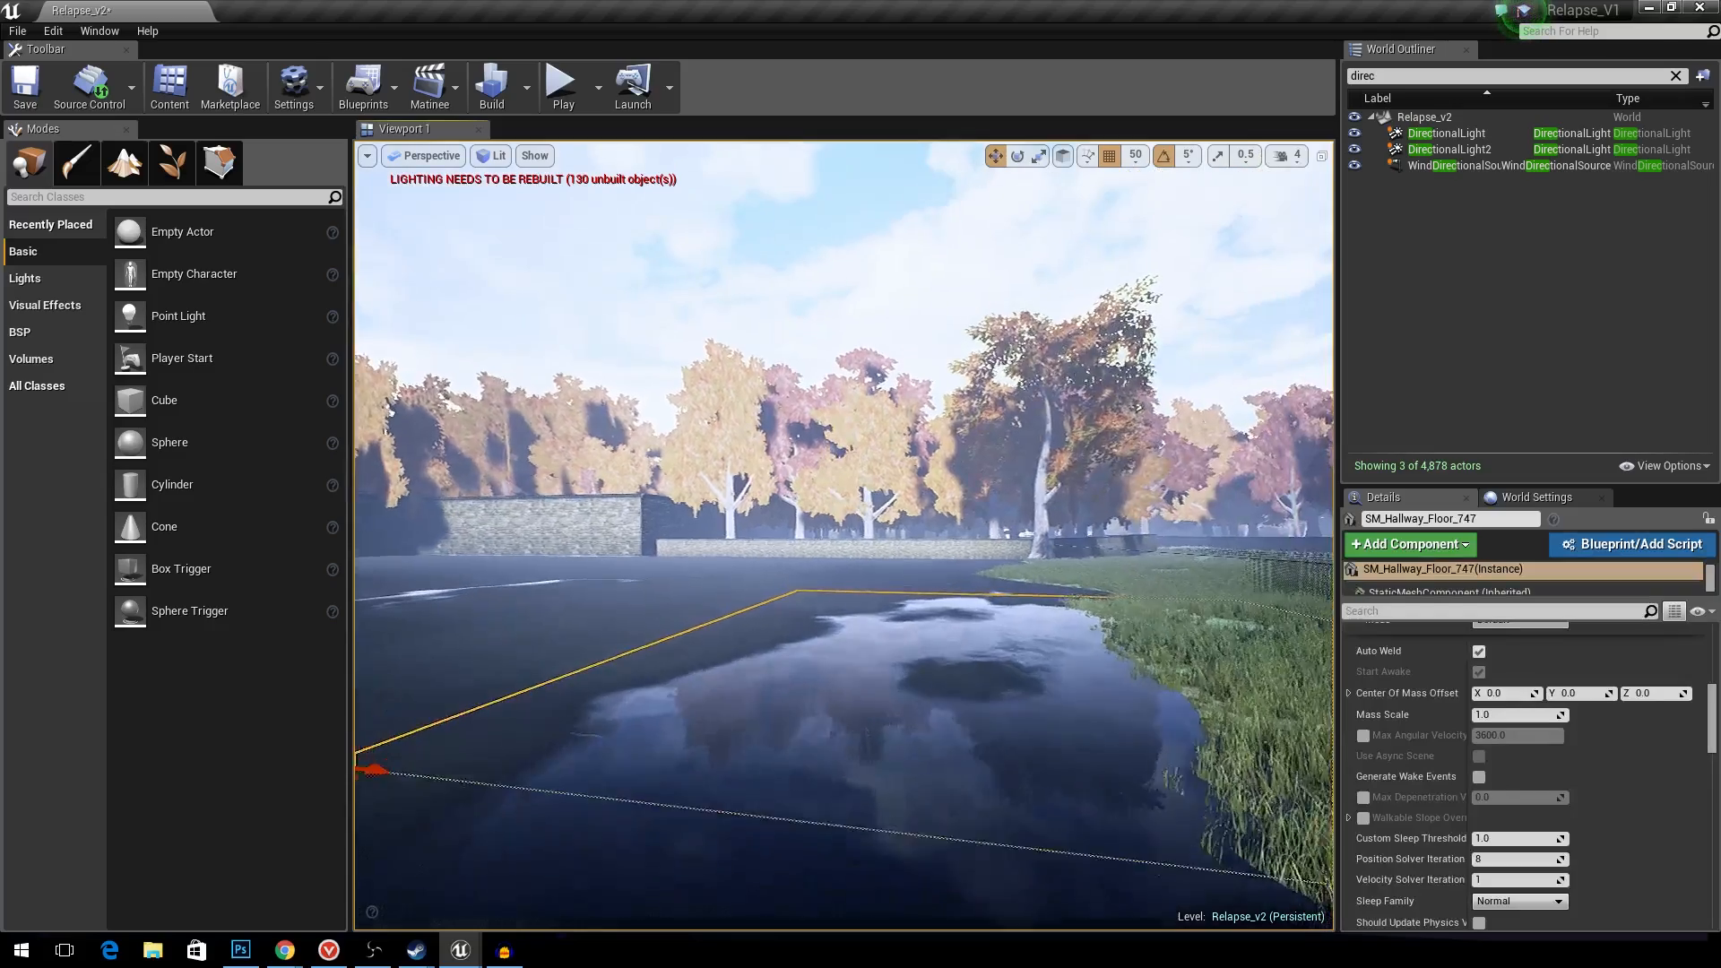
pyautogui.click(450, 155)
pyautogui.click(493, 155)
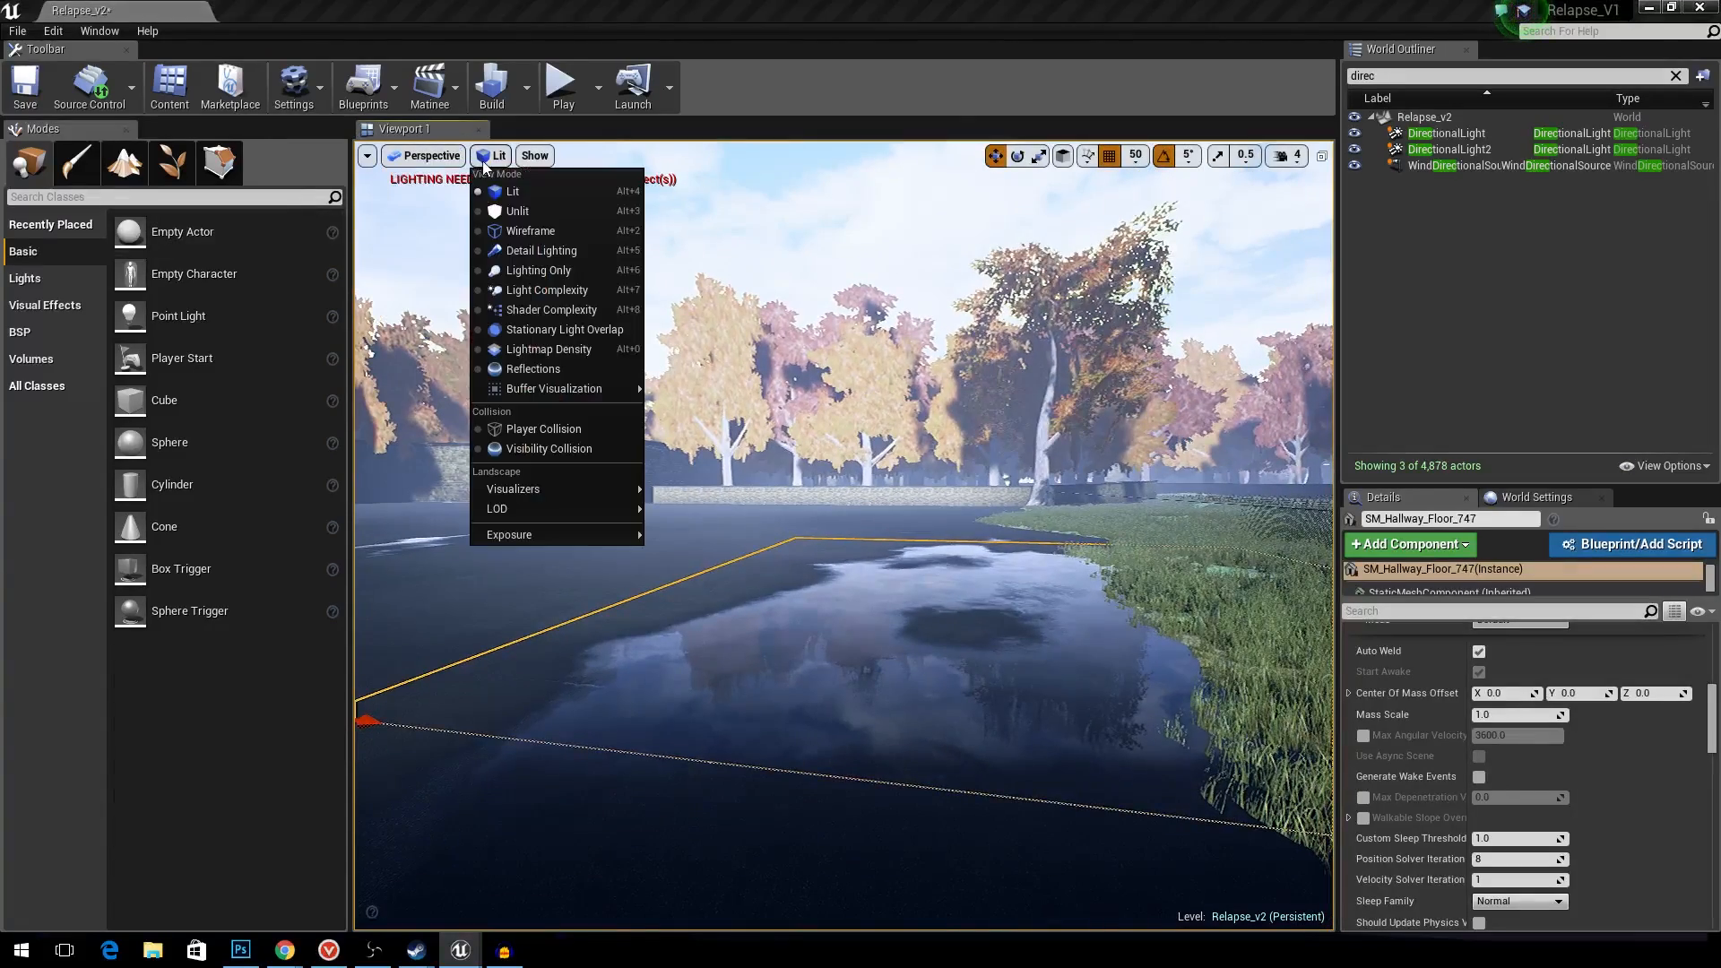
pyautogui.click(520, 232)
pyautogui.moveTo(718, 448); pyautogui.dragTo(622, 511, button='right')
pyautogui.press('s')
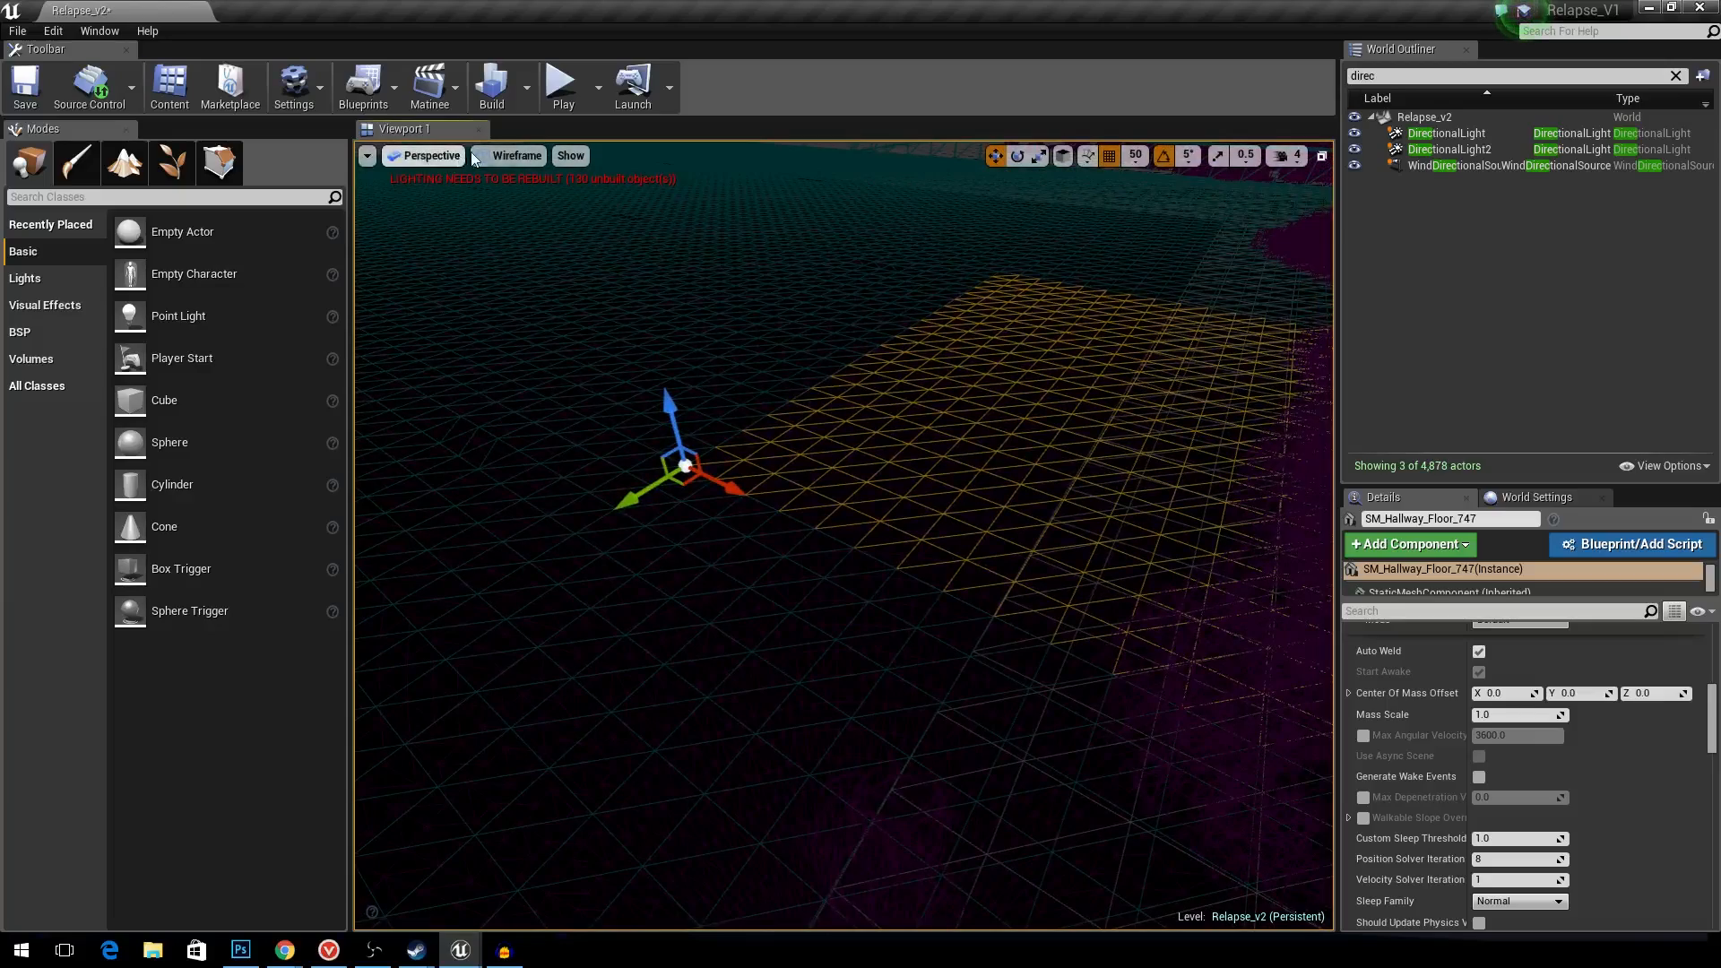
# - Restore the Lit view, select a neighbouring asphalt tile, and vertex-paint two black spots in its middle in Mesh Paint mode
pyautogui.click(509, 156)
pyautogui.click(523, 189)
pyautogui.moveTo(780, 365); pyautogui.dragTo(681, 341, button='right')
pyautogui.moveTo(903, 503)
pyautogui.mouseDown(button='right')
pyautogui.moveTo(887, 394)
pyautogui.moveTo(902, 475)
pyautogui.moveTo(969, 457)
pyautogui.moveTo(968, 538)
pyautogui.moveTo(963, 480)
pyautogui.mouseUp(button='right')
pyautogui.click(902, 503)
pyautogui.click(80, 164)
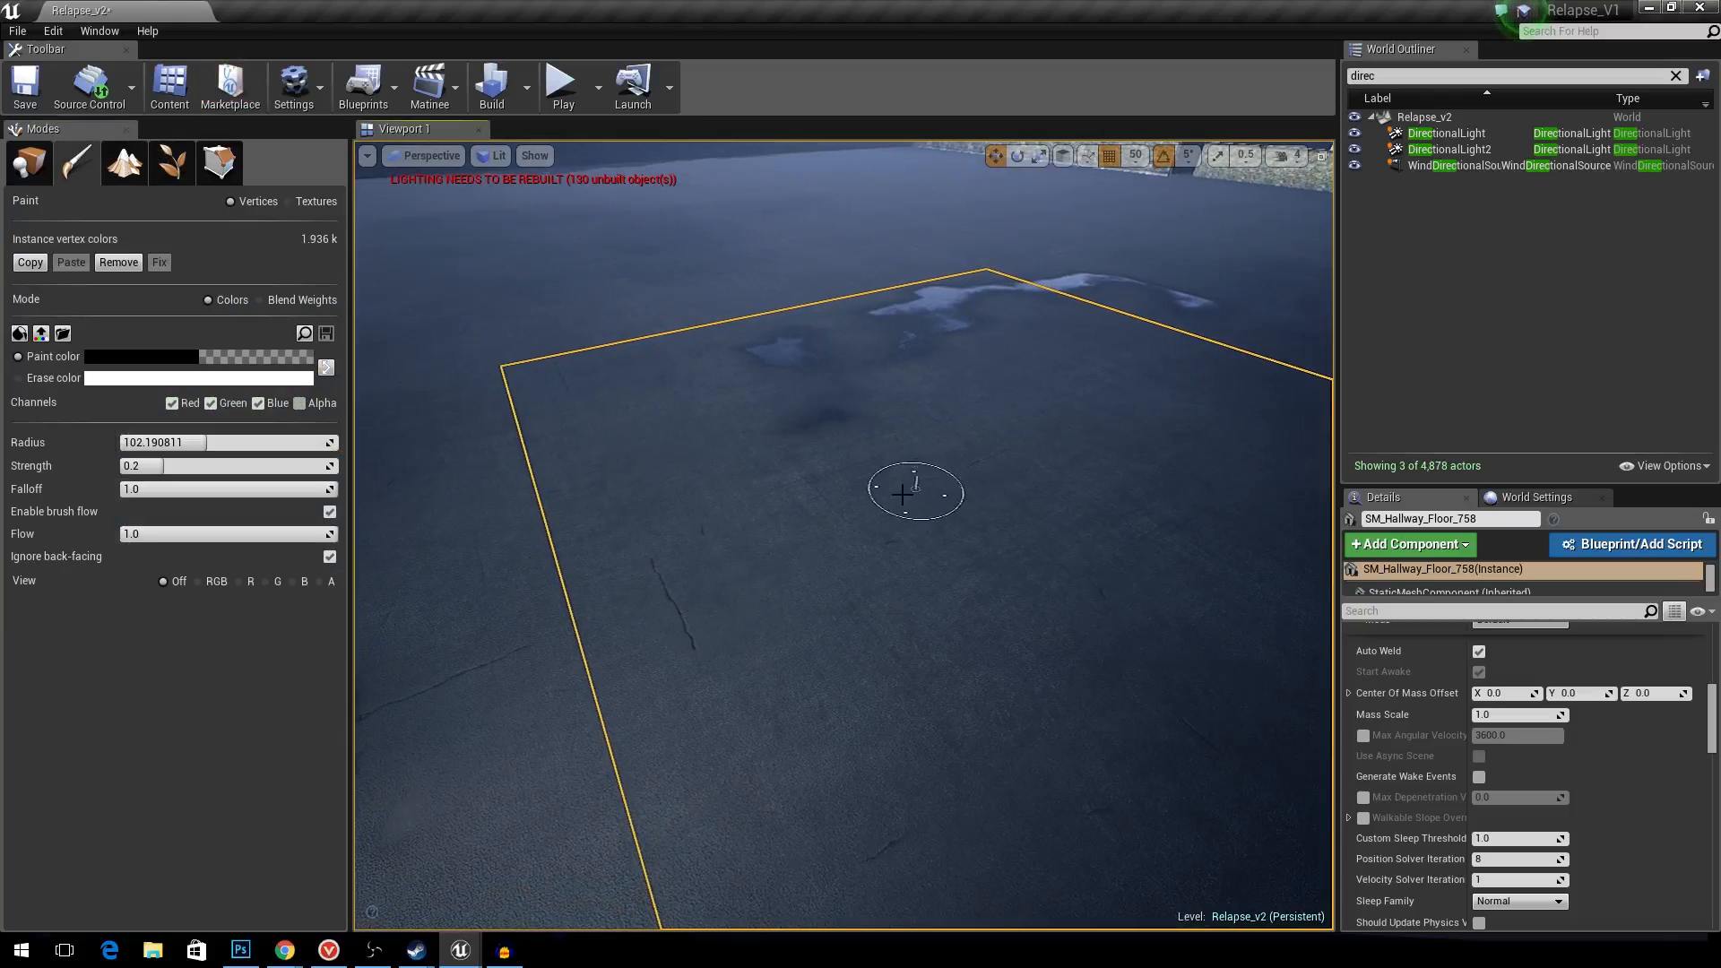
pyautogui.click(943, 540)
pyautogui.moveTo(905, 503)
pyautogui.mouseDown()
pyautogui.moveTo(918, 522)
pyautogui.moveTo(830, 552)
pyautogui.mouseUp()
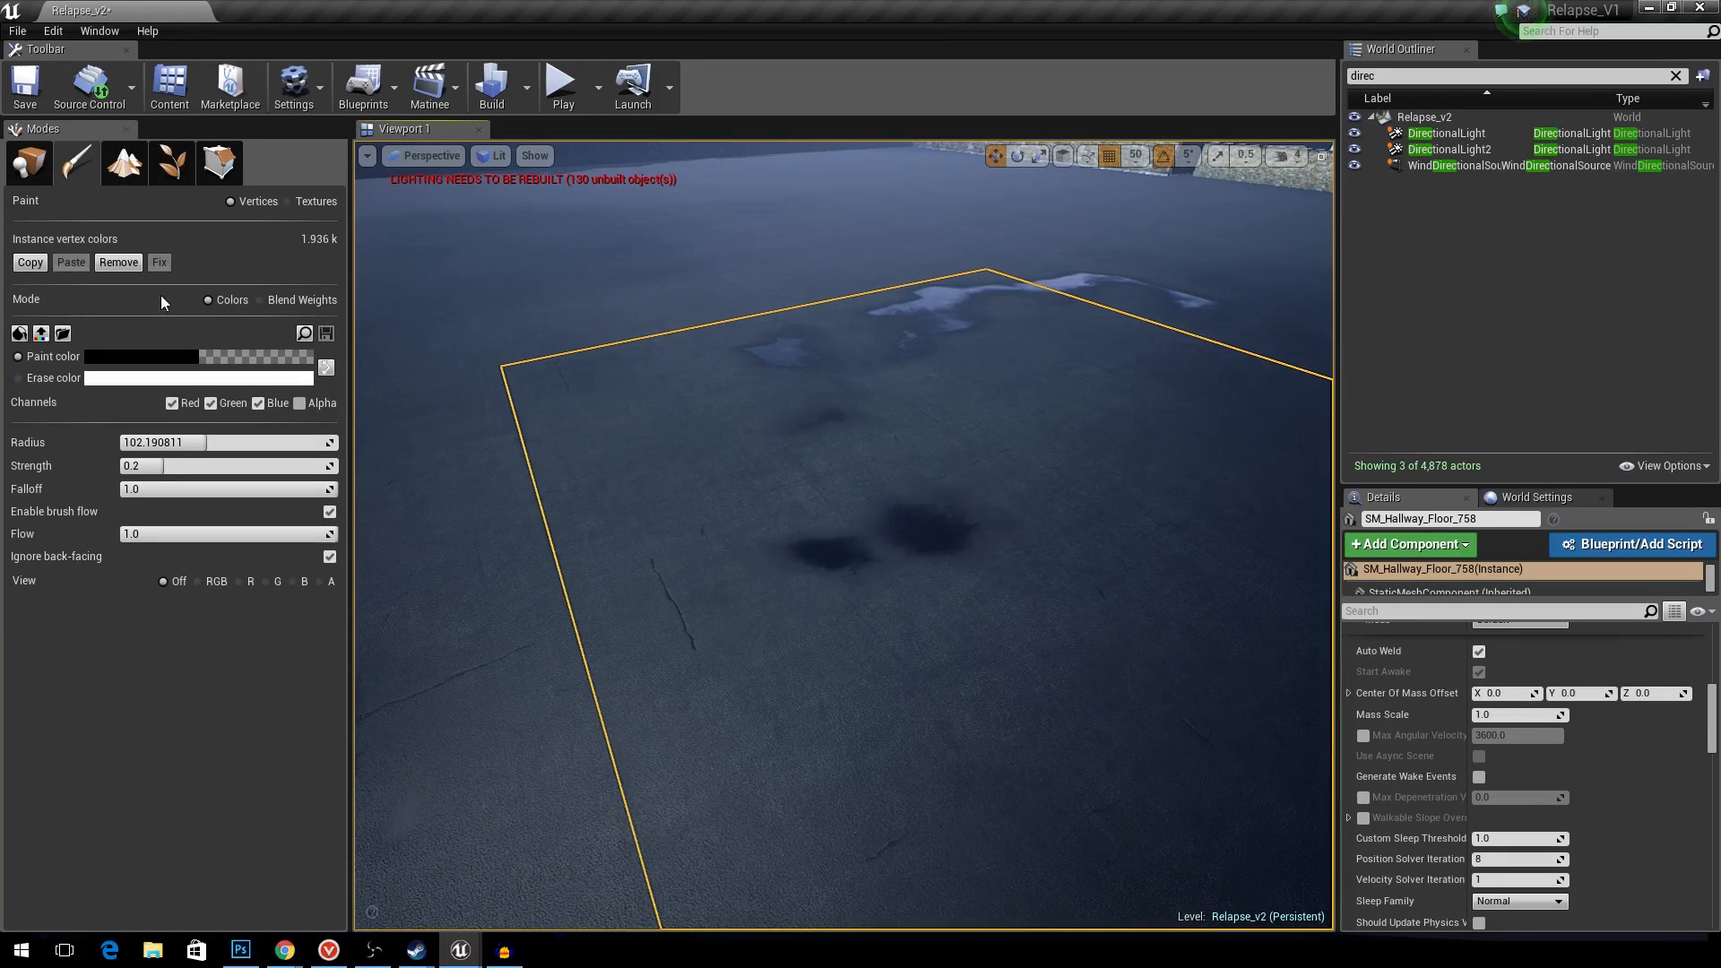
# - Increase the brush radius to 141.883469 and paint the spots into one larger puddle, checking its reflections from a low angle
pyautogui.moveTo(226, 442); pyautogui.dragTo(240, 442)
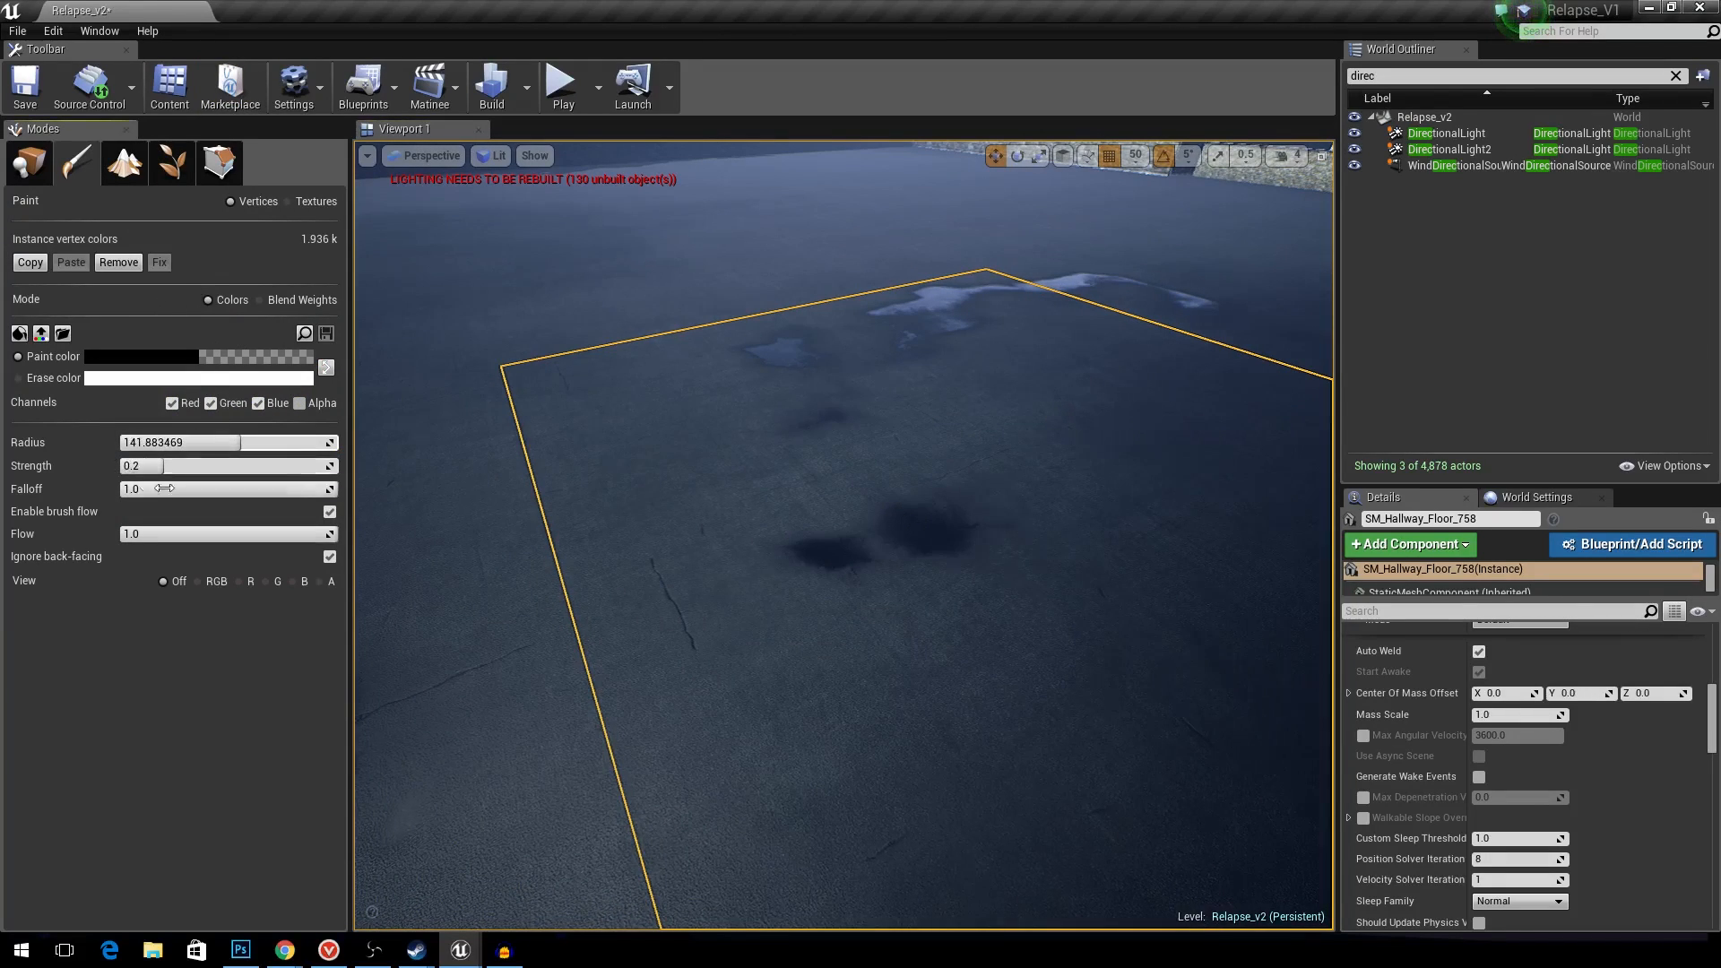
pyautogui.moveTo(788, 511)
pyautogui.mouseDown()
pyautogui.moveTo(711, 499)
pyautogui.moveTo(788, 565)
pyautogui.moveTo(623, 472)
pyautogui.moveTo(704, 461)
pyautogui.mouseUp()
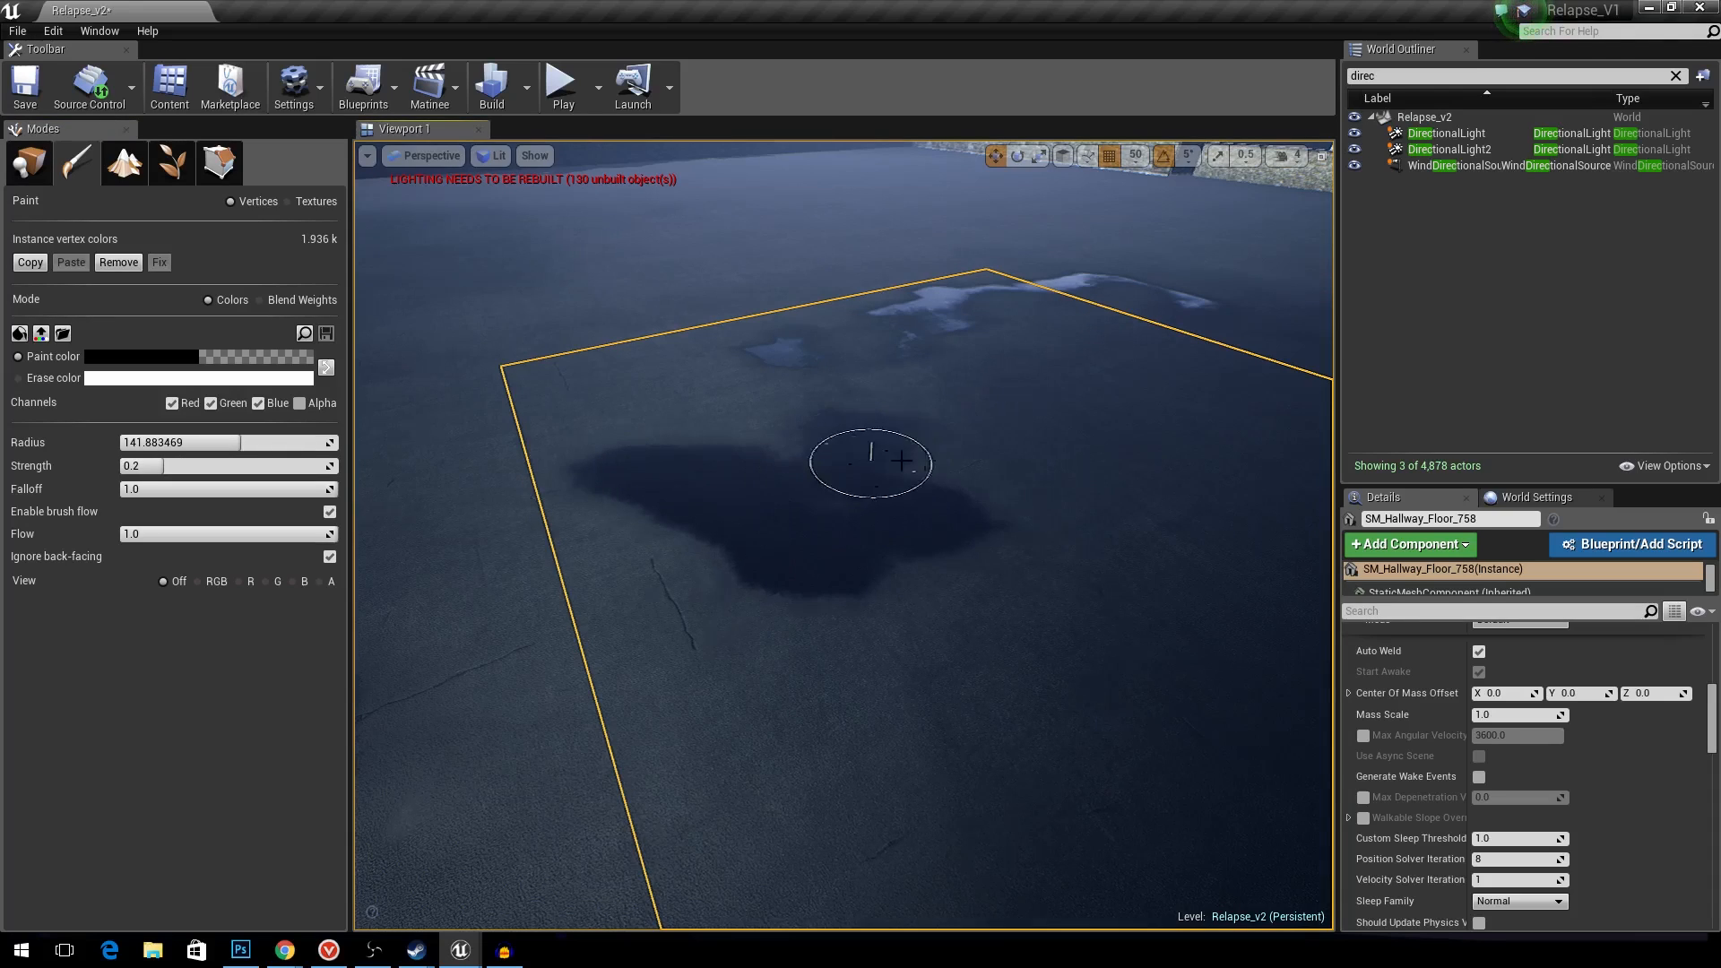
pyautogui.moveTo(1079, 553)
pyautogui.mouseDown(button='right')
pyautogui.moveTo(1092, 467)
pyautogui.moveTo(1168, 412)
pyautogui.mouseUp(button='right')
pyautogui.moveTo(896, 572); pyautogui.dragTo(986, 573, button='right')
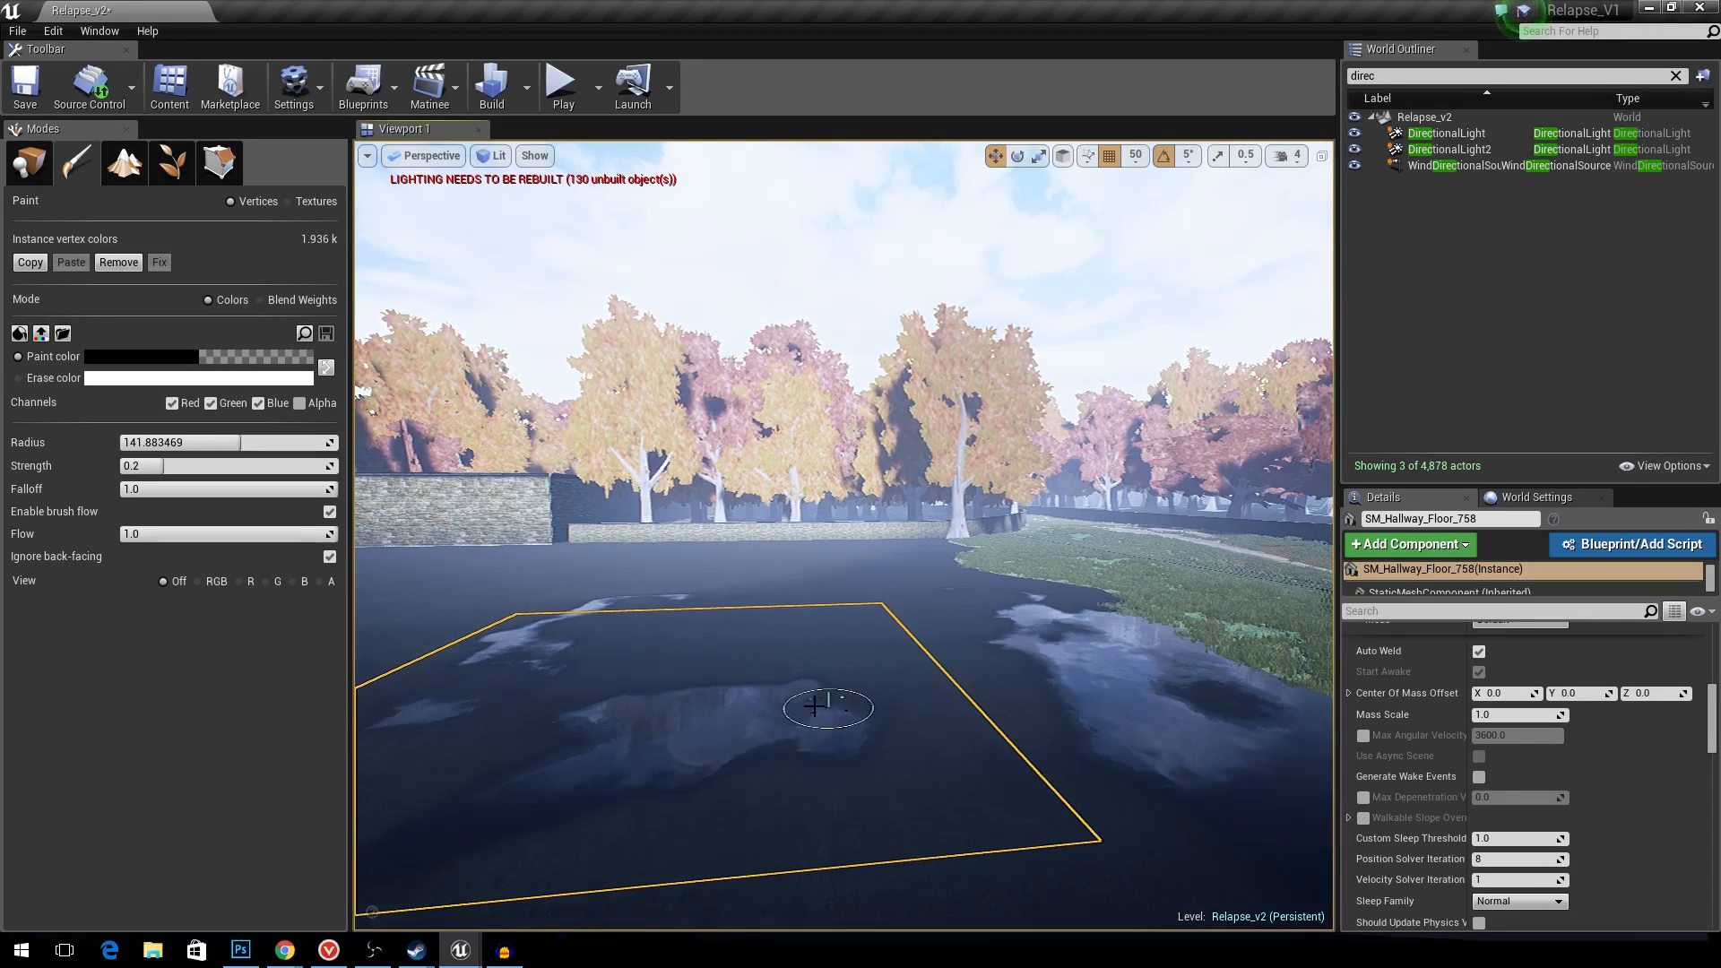
# - Leave Mesh Paint mode for Place mode and look over the trees, grass and school building in the level
pyautogui.press('w')
pyautogui.moveTo(817, 689); pyautogui.dragTo(849, 645, button='right')
pyautogui.click(29, 162)
pyautogui.moveTo(807, 475)
pyautogui.mouseDown(button='right')
pyautogui.moveTo(807, 502)
pyautogui.moveTo(1090, 438)
pyautogui.moveTo(856, 513)
pyautogui.moveTo(652, 502)
pyautogui.mouseUp(button='right')
pyautogui.press('w')
pyautogui.press('w')
pyautogui.hotkey('alt', 'Tab')
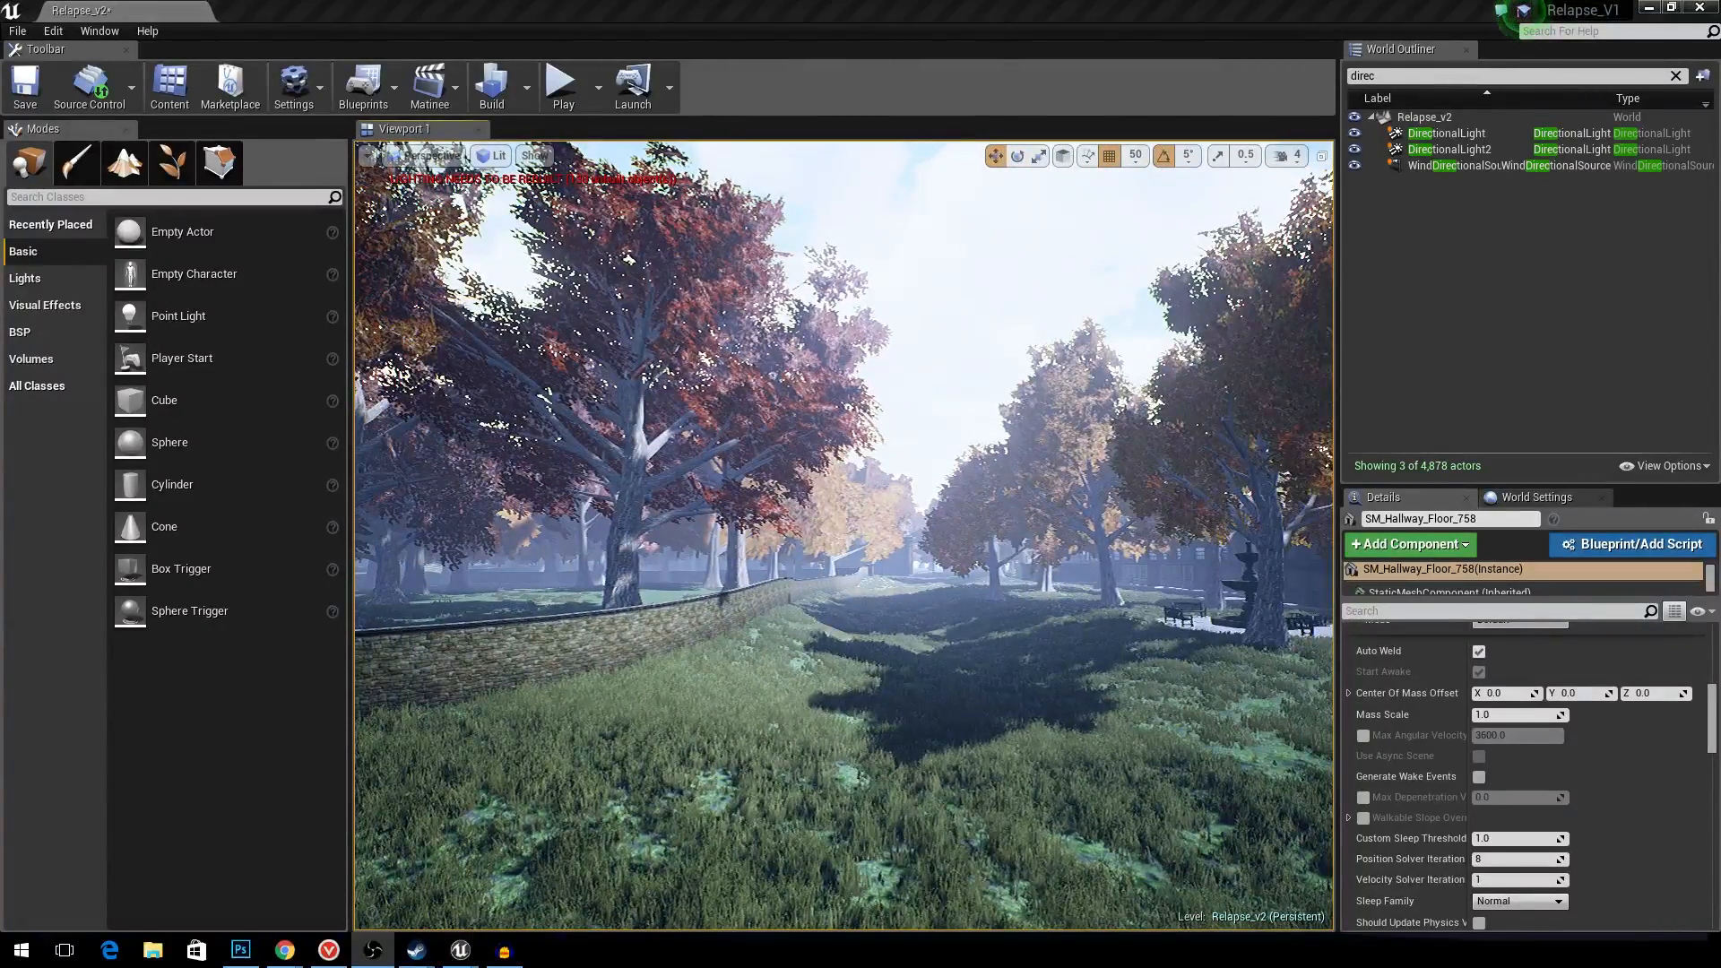
pyautogui.press('w')
pyautogui.moveTo(843, 535); pyautogui.dragTo(1170, 525, button='right')
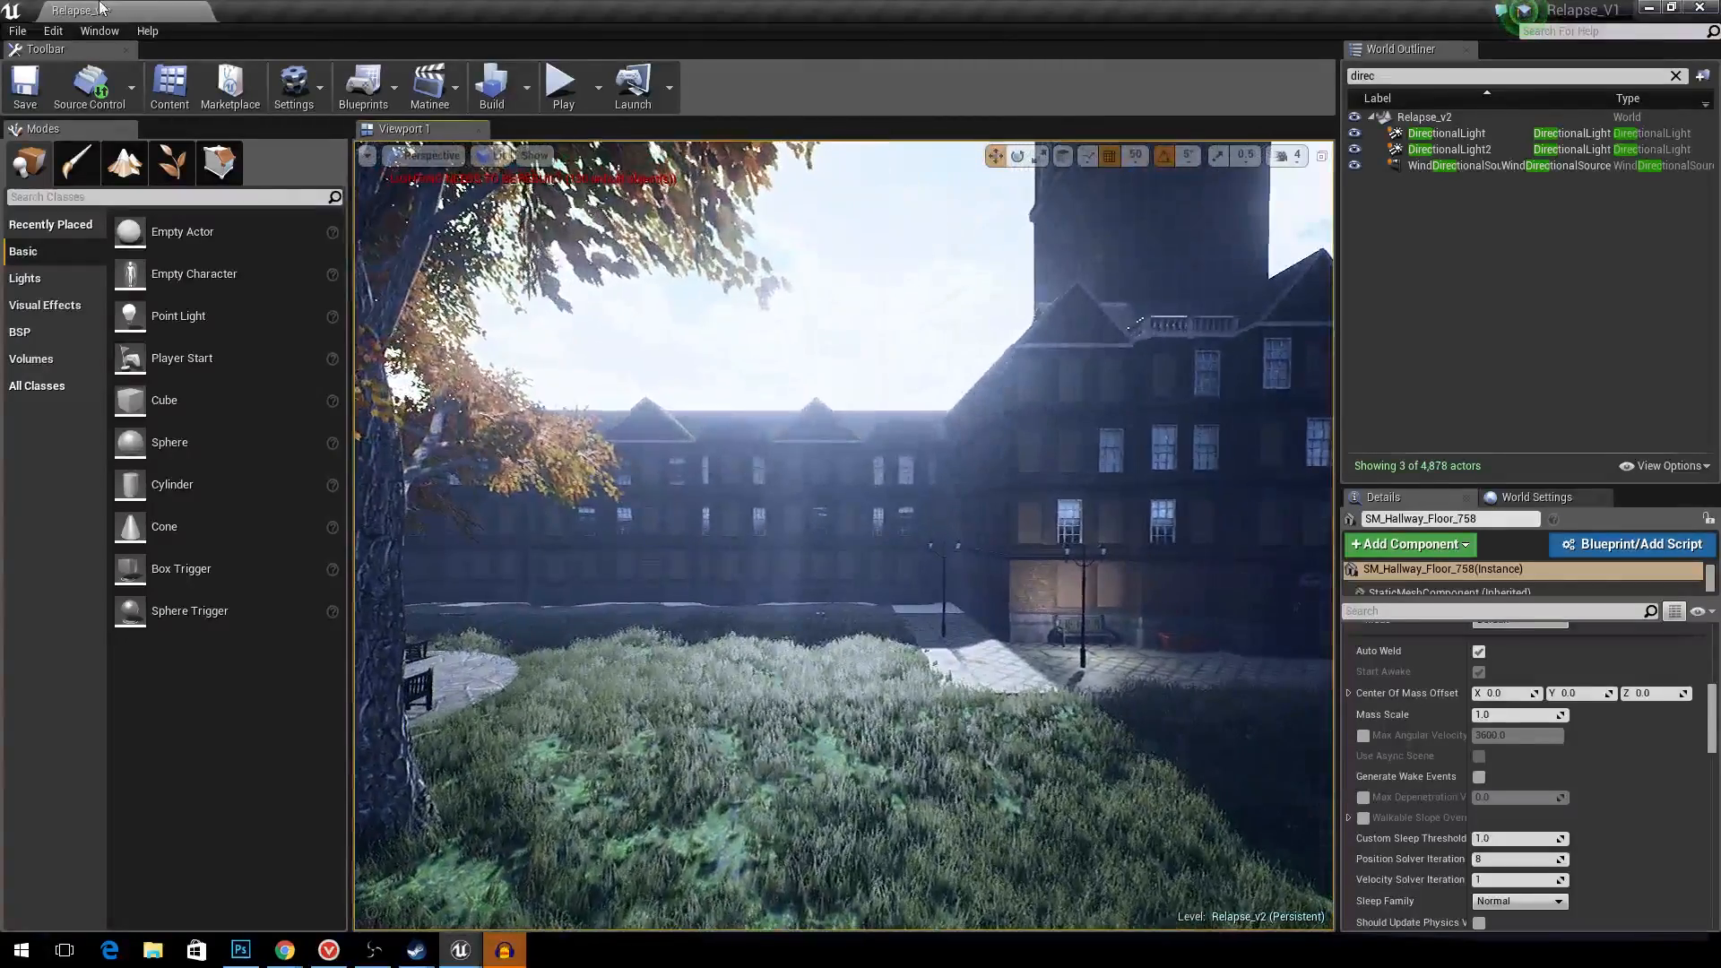
# - Open the TestingMap level without saving the changes to the current level
pyautogui.click(17, 32)
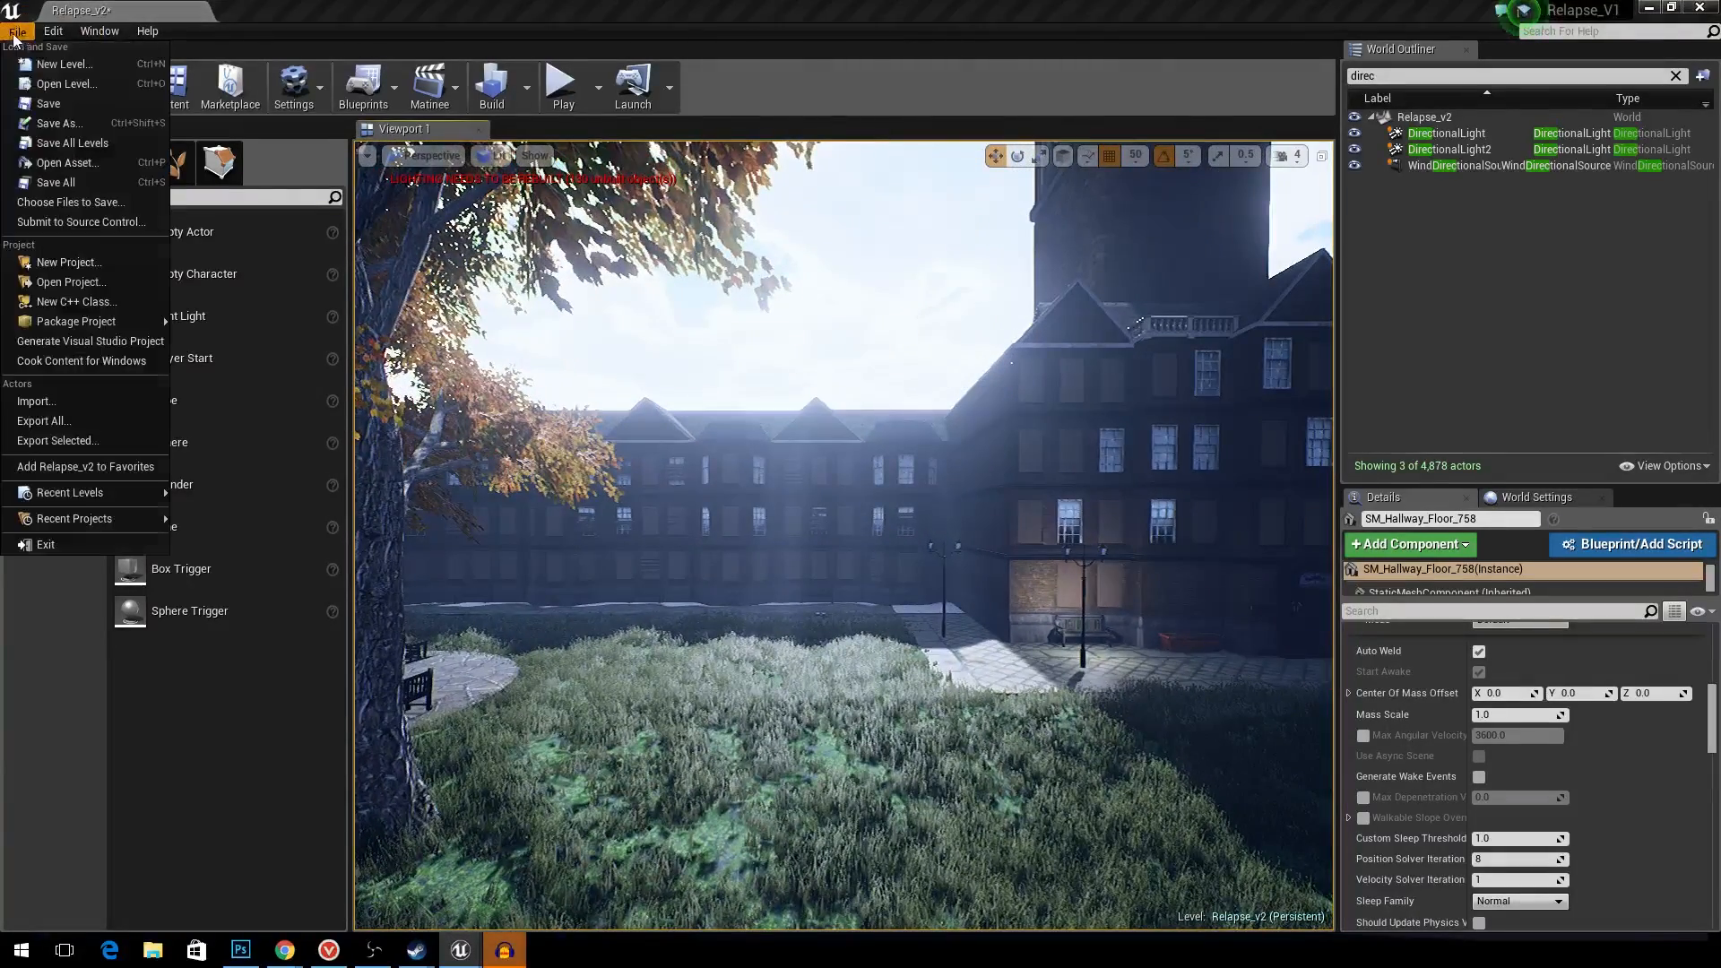
pyautogui.click(104, 87)
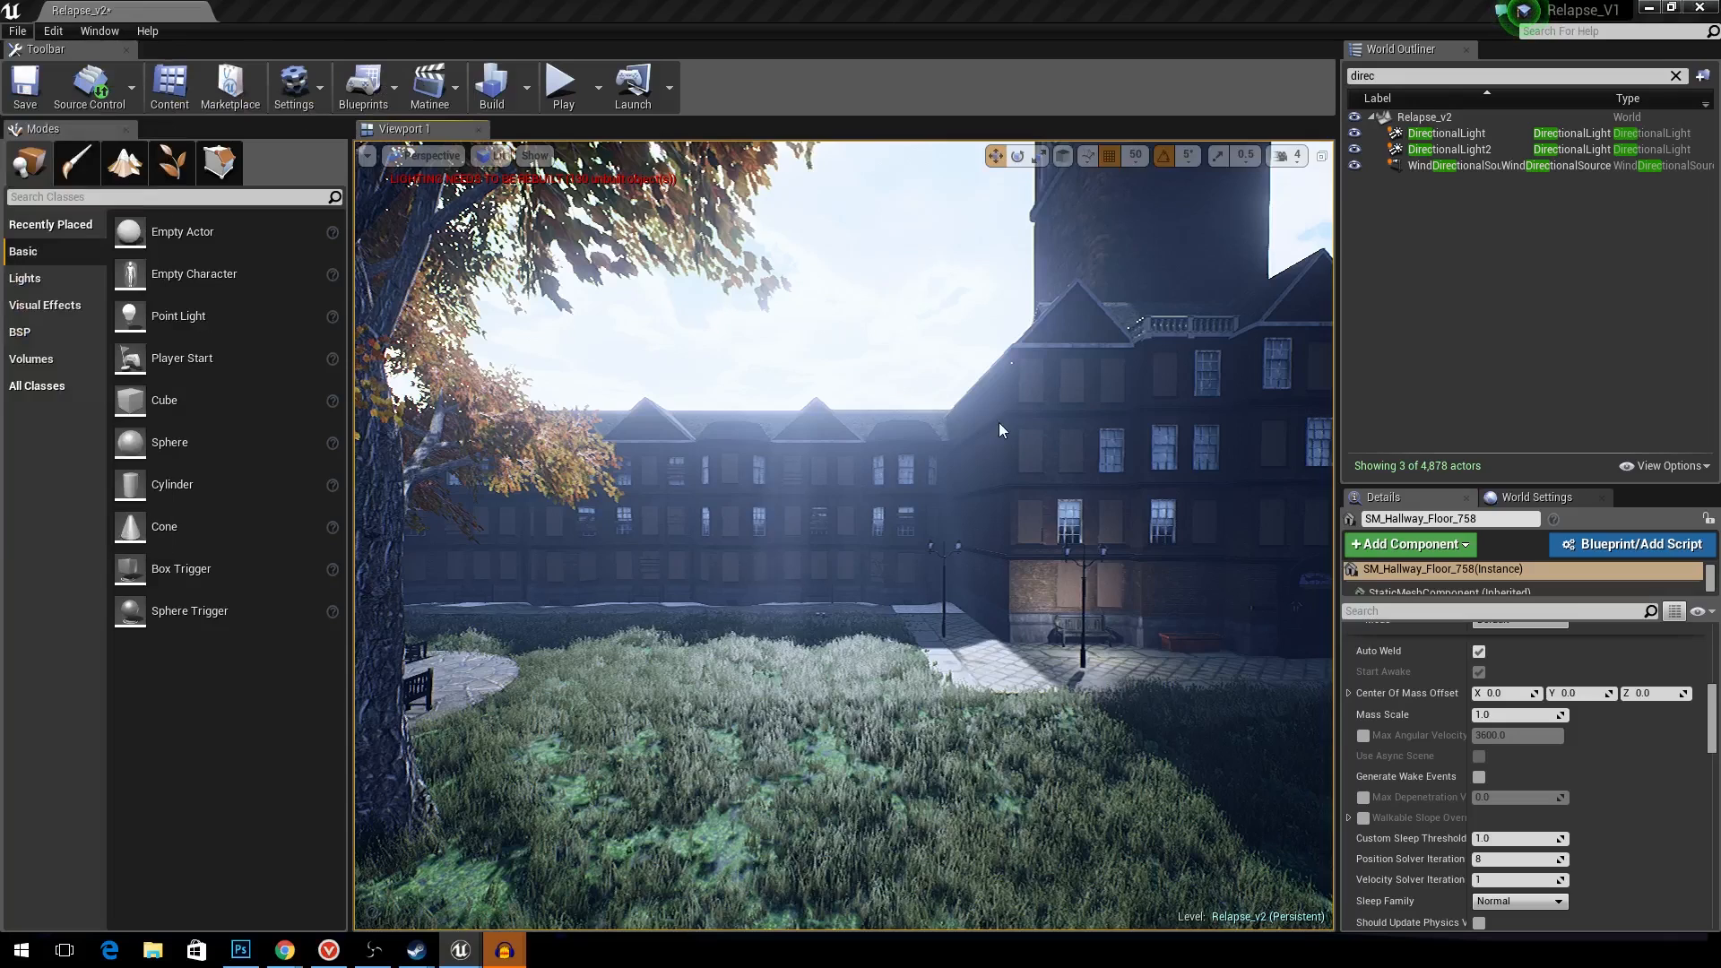
pyautogui.doubleClick(959, 235)
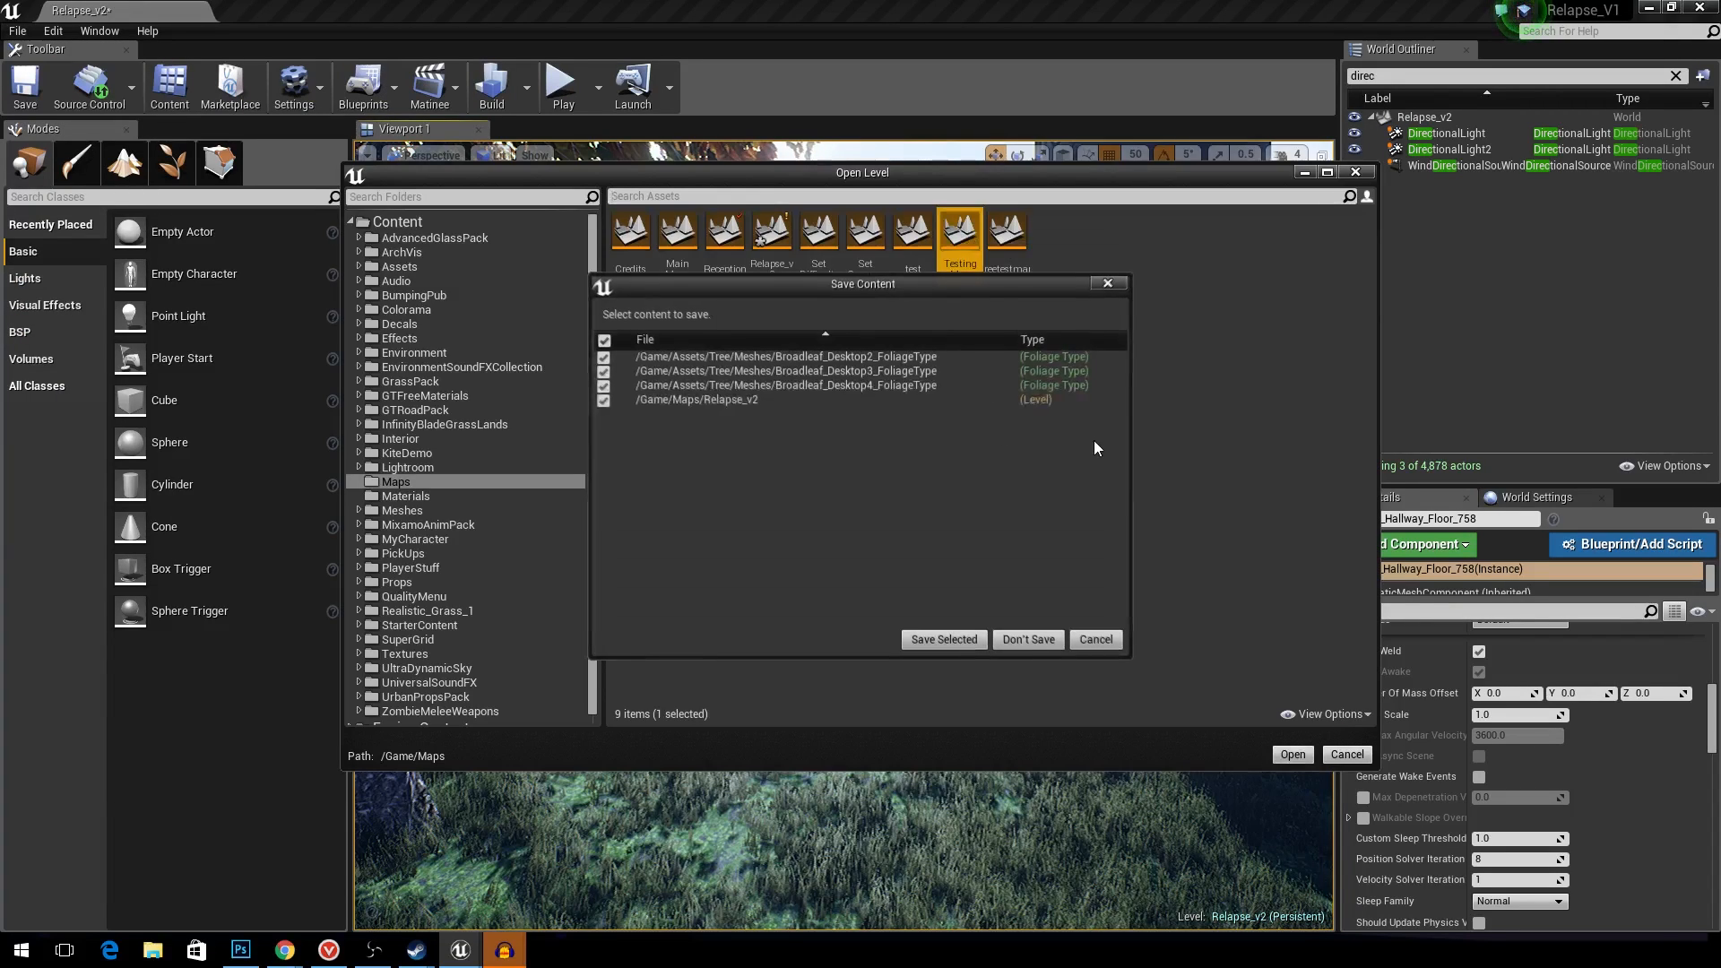
pyautogui.click(1024, 641)
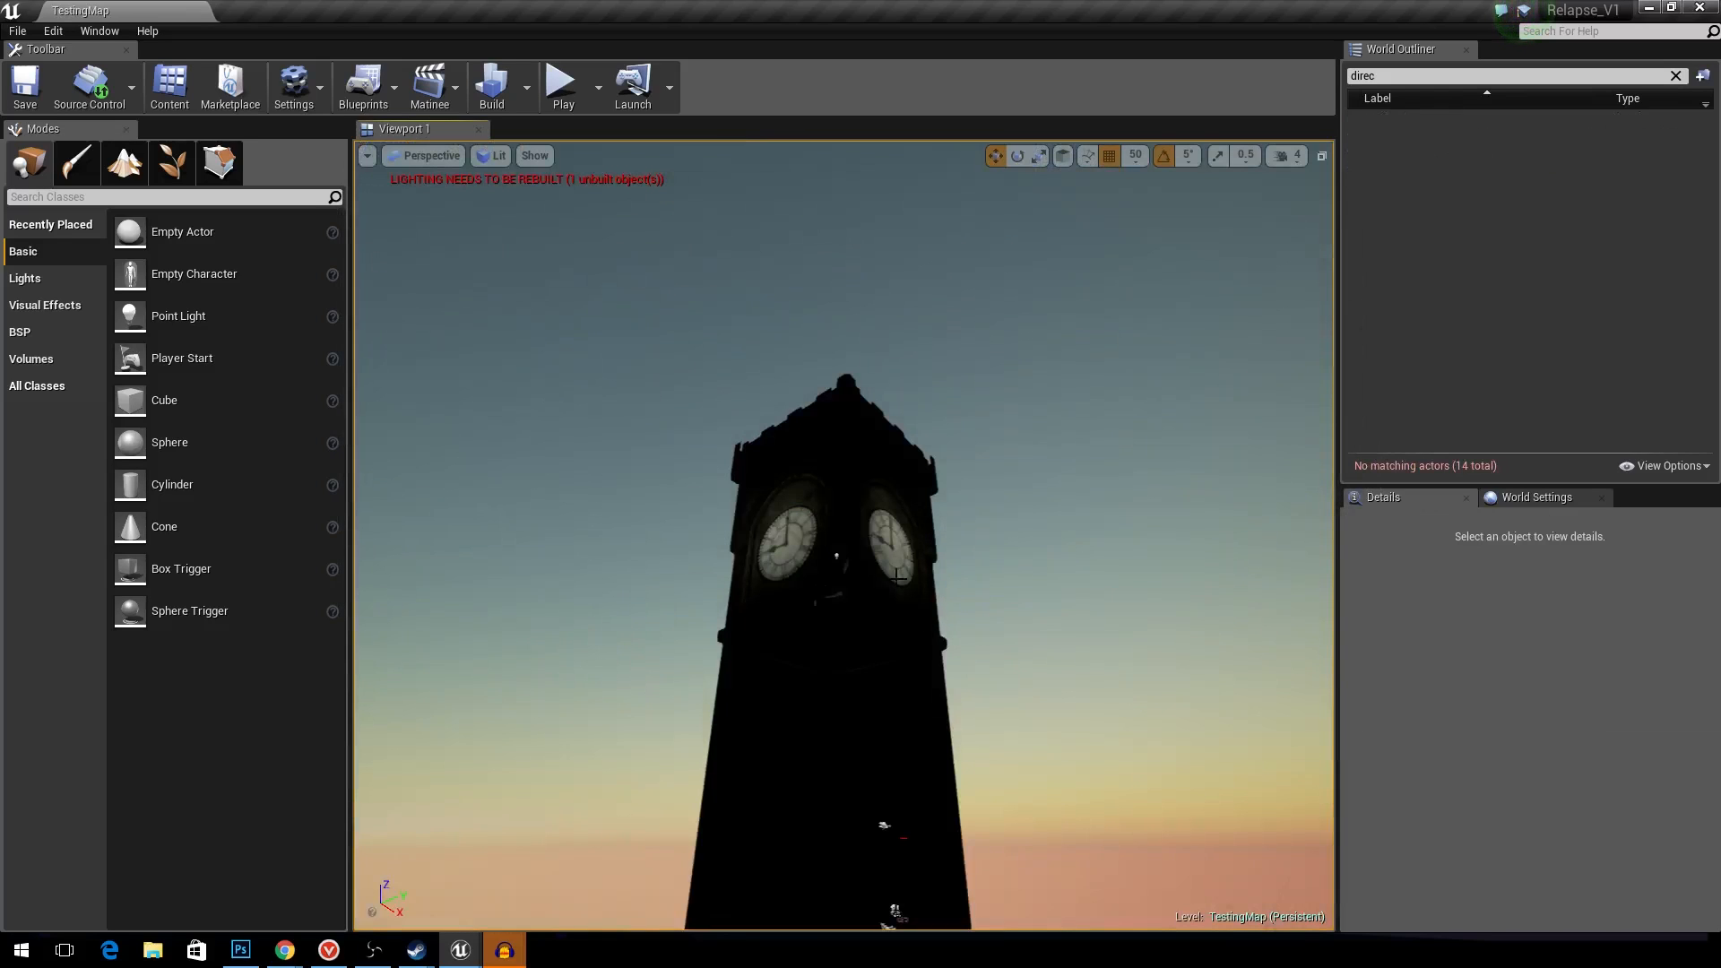
pyautogui.moveTo(897, 578); pyautogui.dragTo(898, 679, button='right')
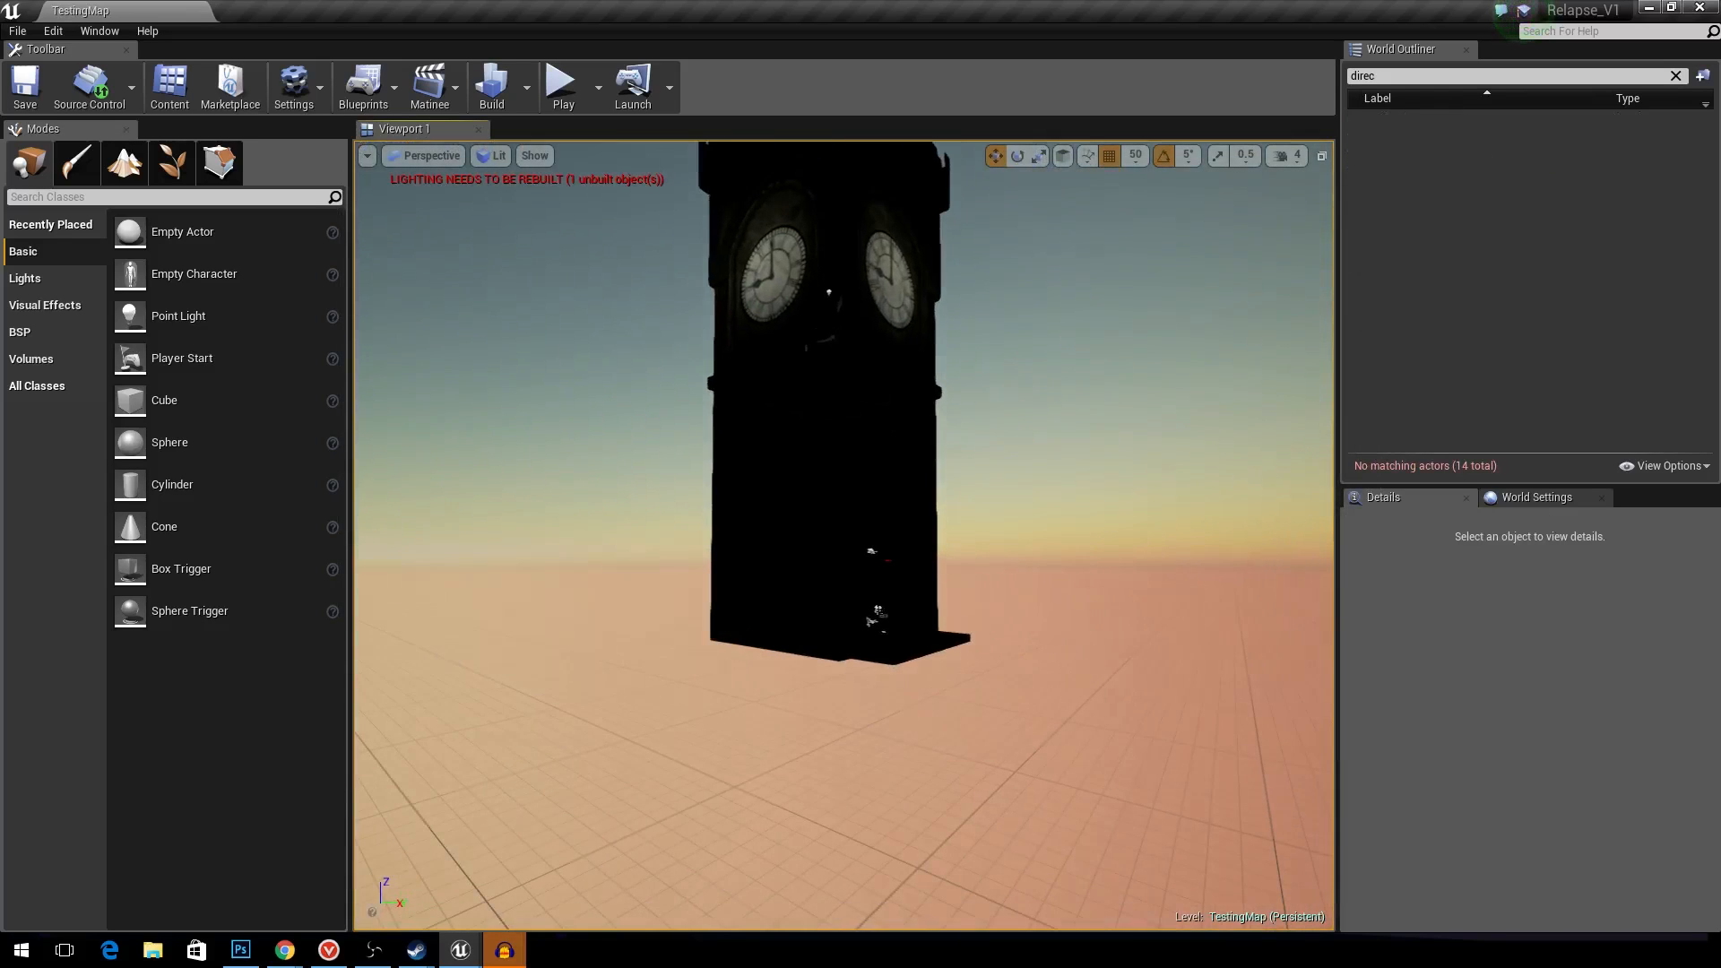
# - Open the treetestmap level from the Maps folder without saving the listed content, and look around among its trees
pyautogui.click(17, 31)
pyautogui.click(47, 75)
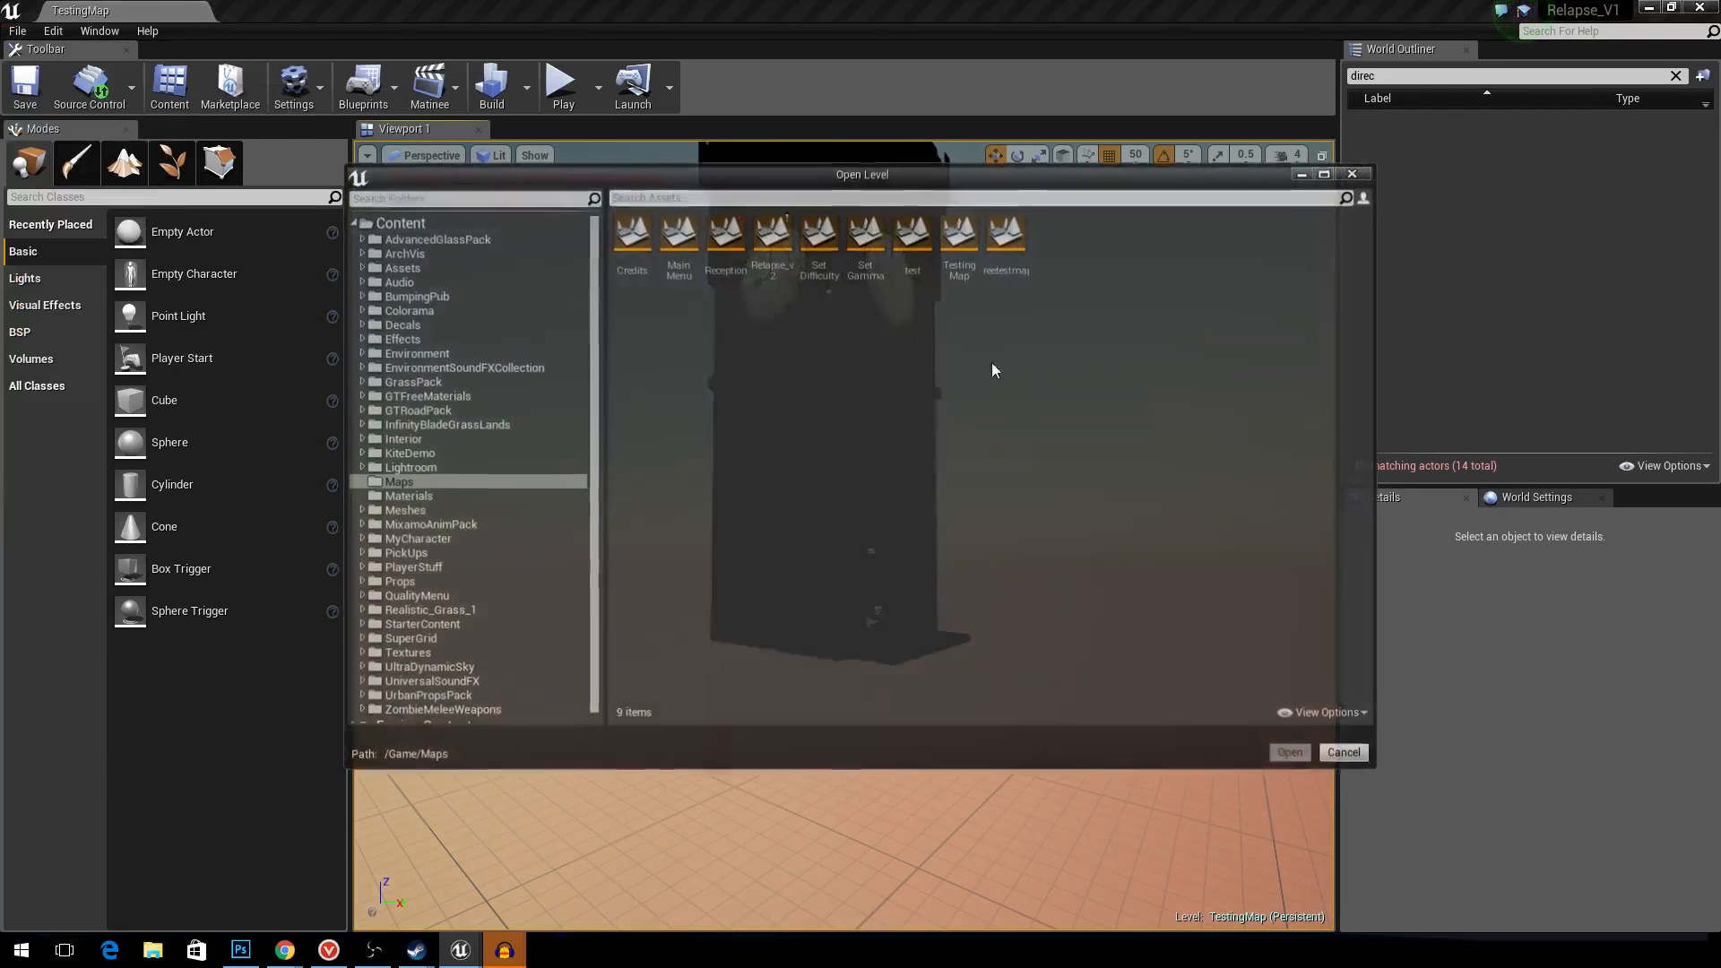
pyautogui.doubleClick(999, 255)
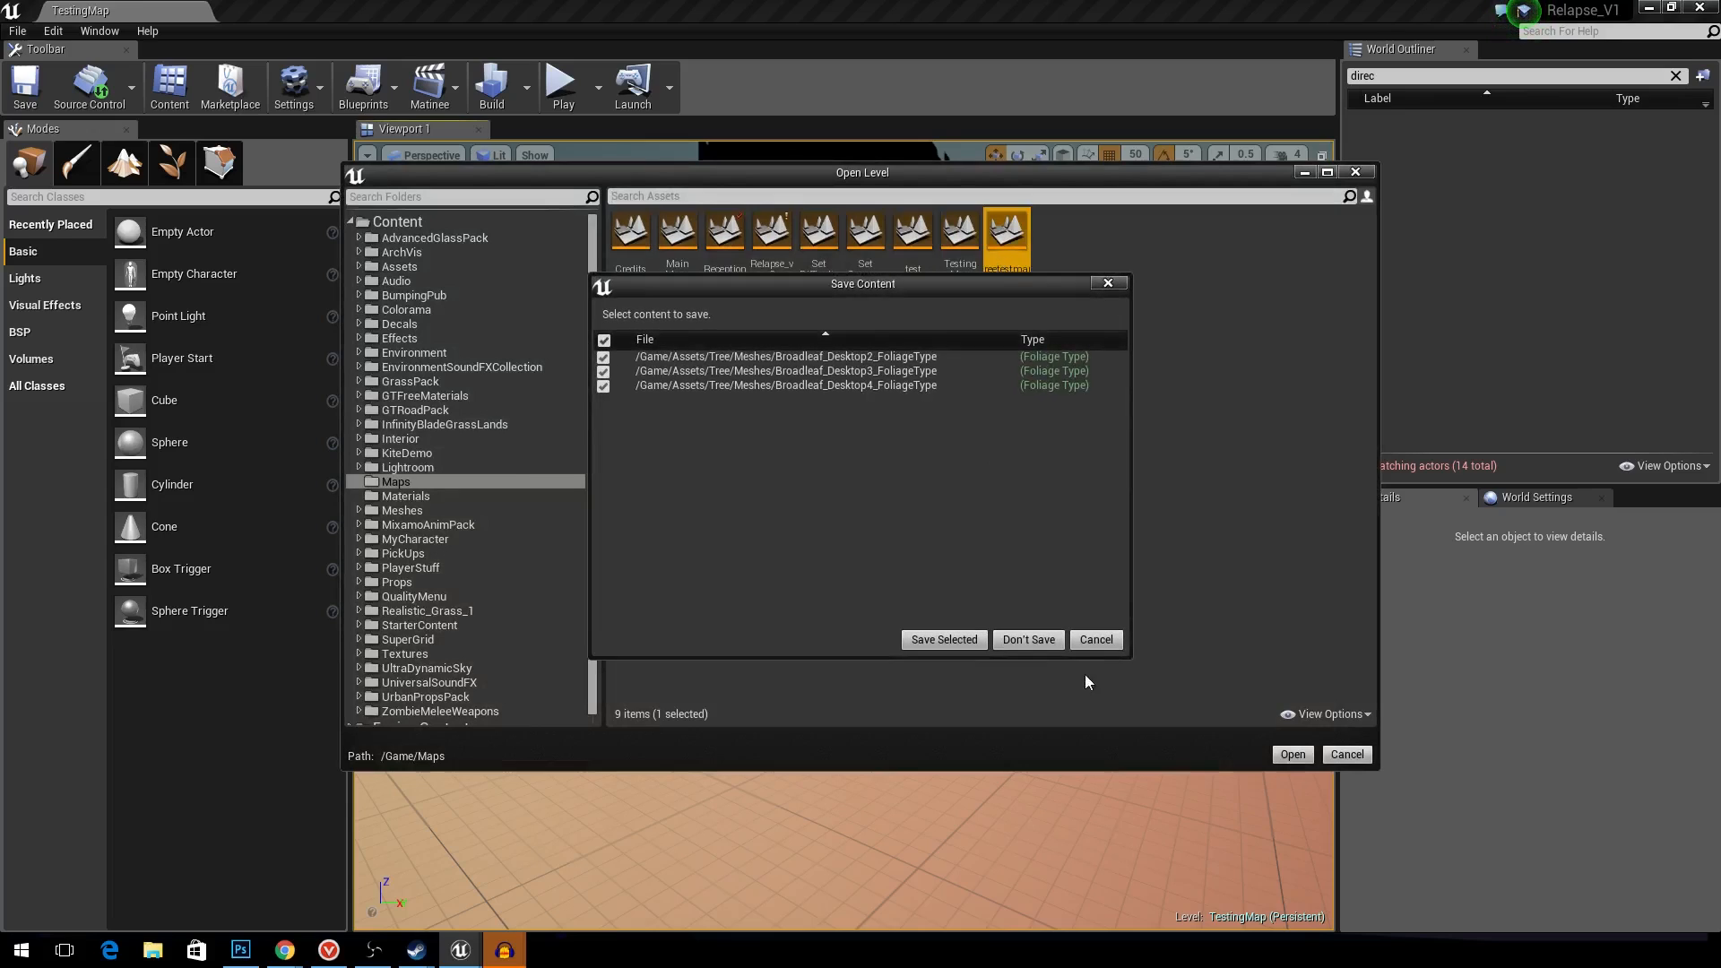
pyautogui.click(1028, 646)
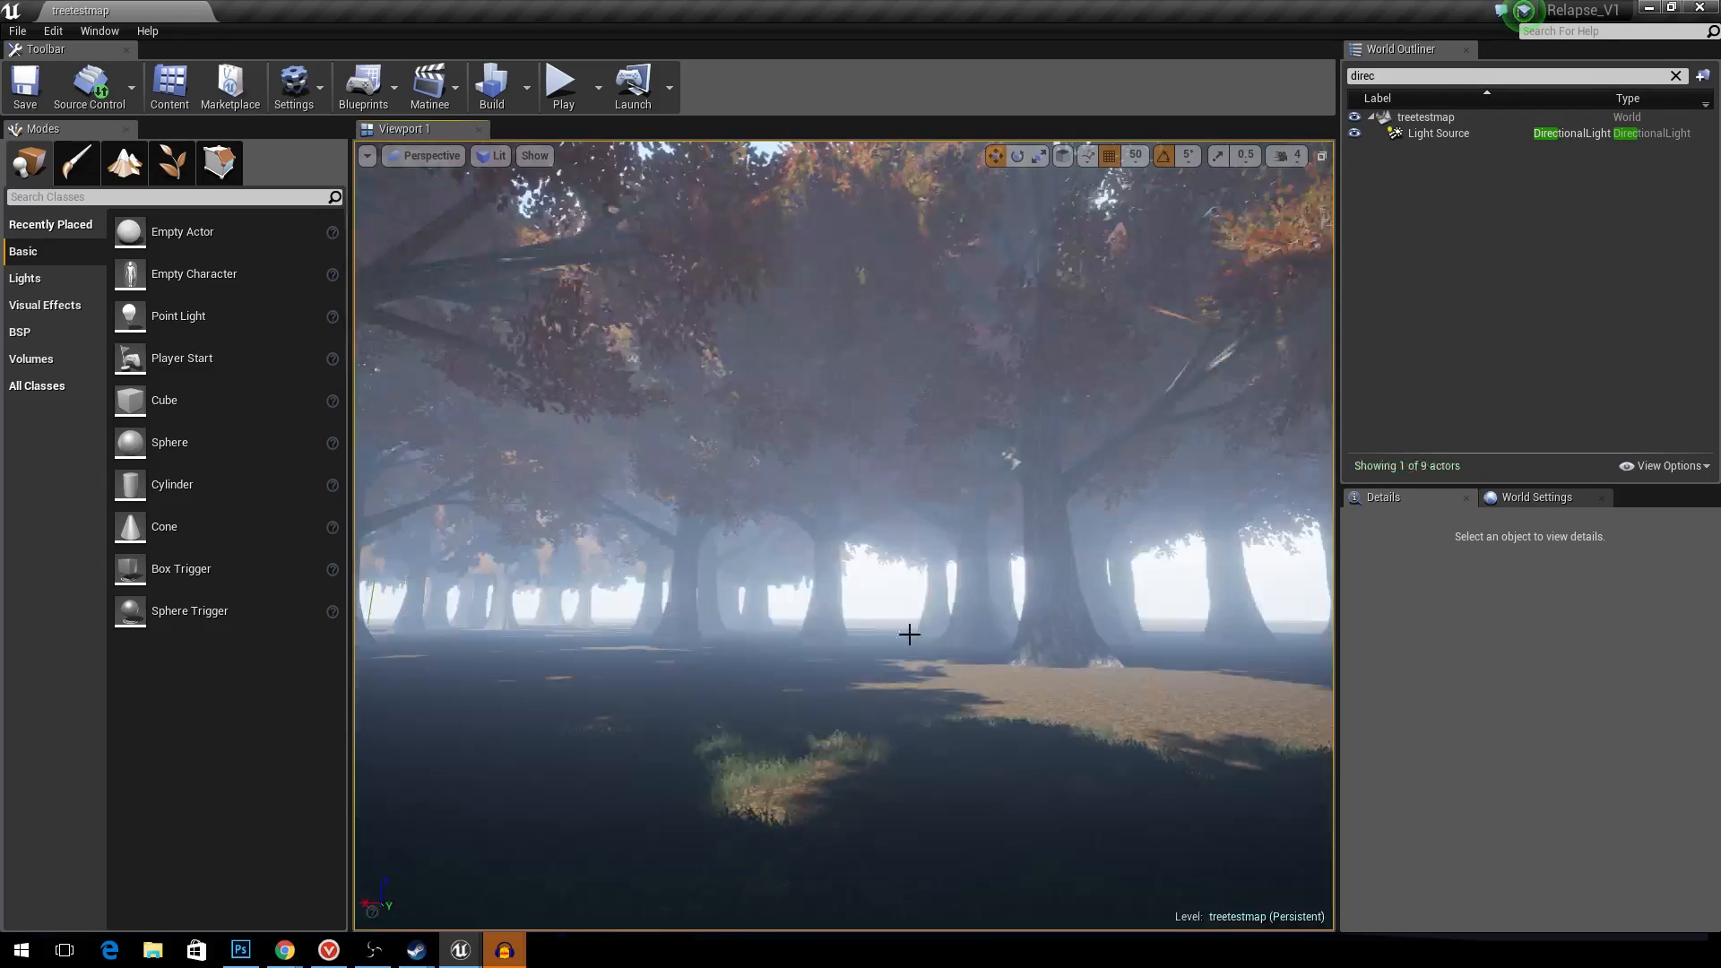
pyautogui.click(906, 627)
pyautogui.moveTo(933, 628)
pyautogui.mouseDown(button='right')
pyautogui.moveTo(851, 556)
pyautogui.moveTo(887, 601)
pyautogui.moveTo(951, 627)
pyautogui.moveTo(932, 628)
pyautogui.mouseUp(button='right')
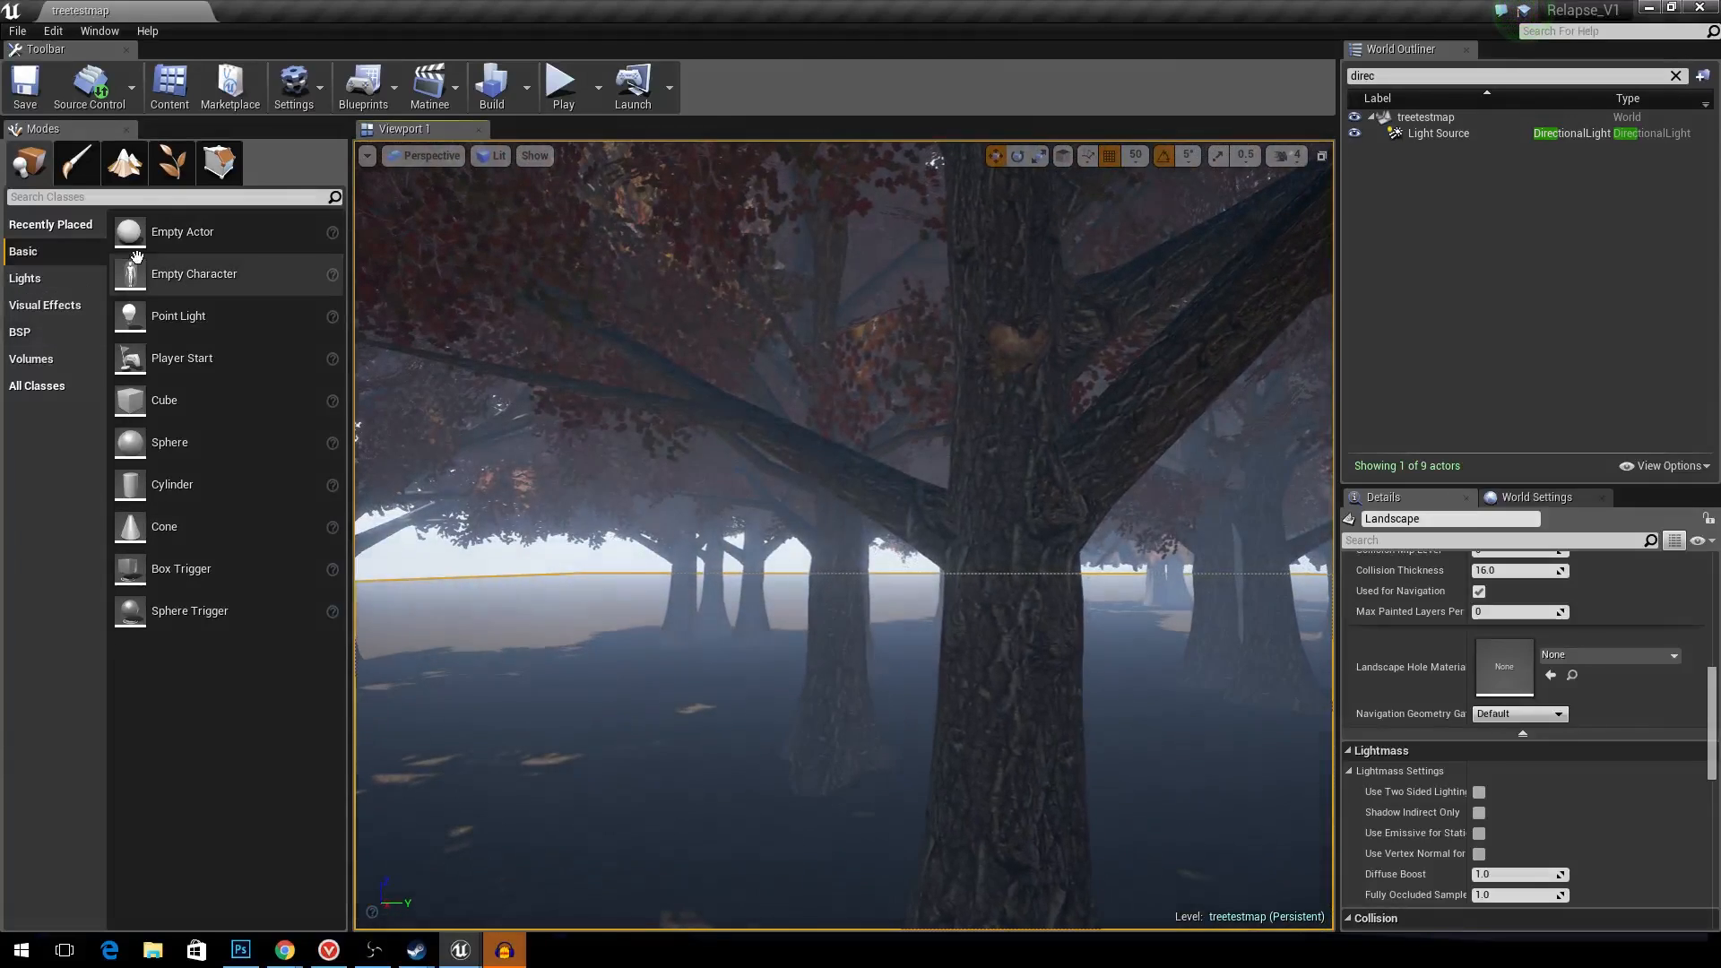
# - Remove all three foliage types, the tree and both grasses, from the landscape in Foliage mode
pyautogui.click(172, 166)
pyautogui.click(36, 408)
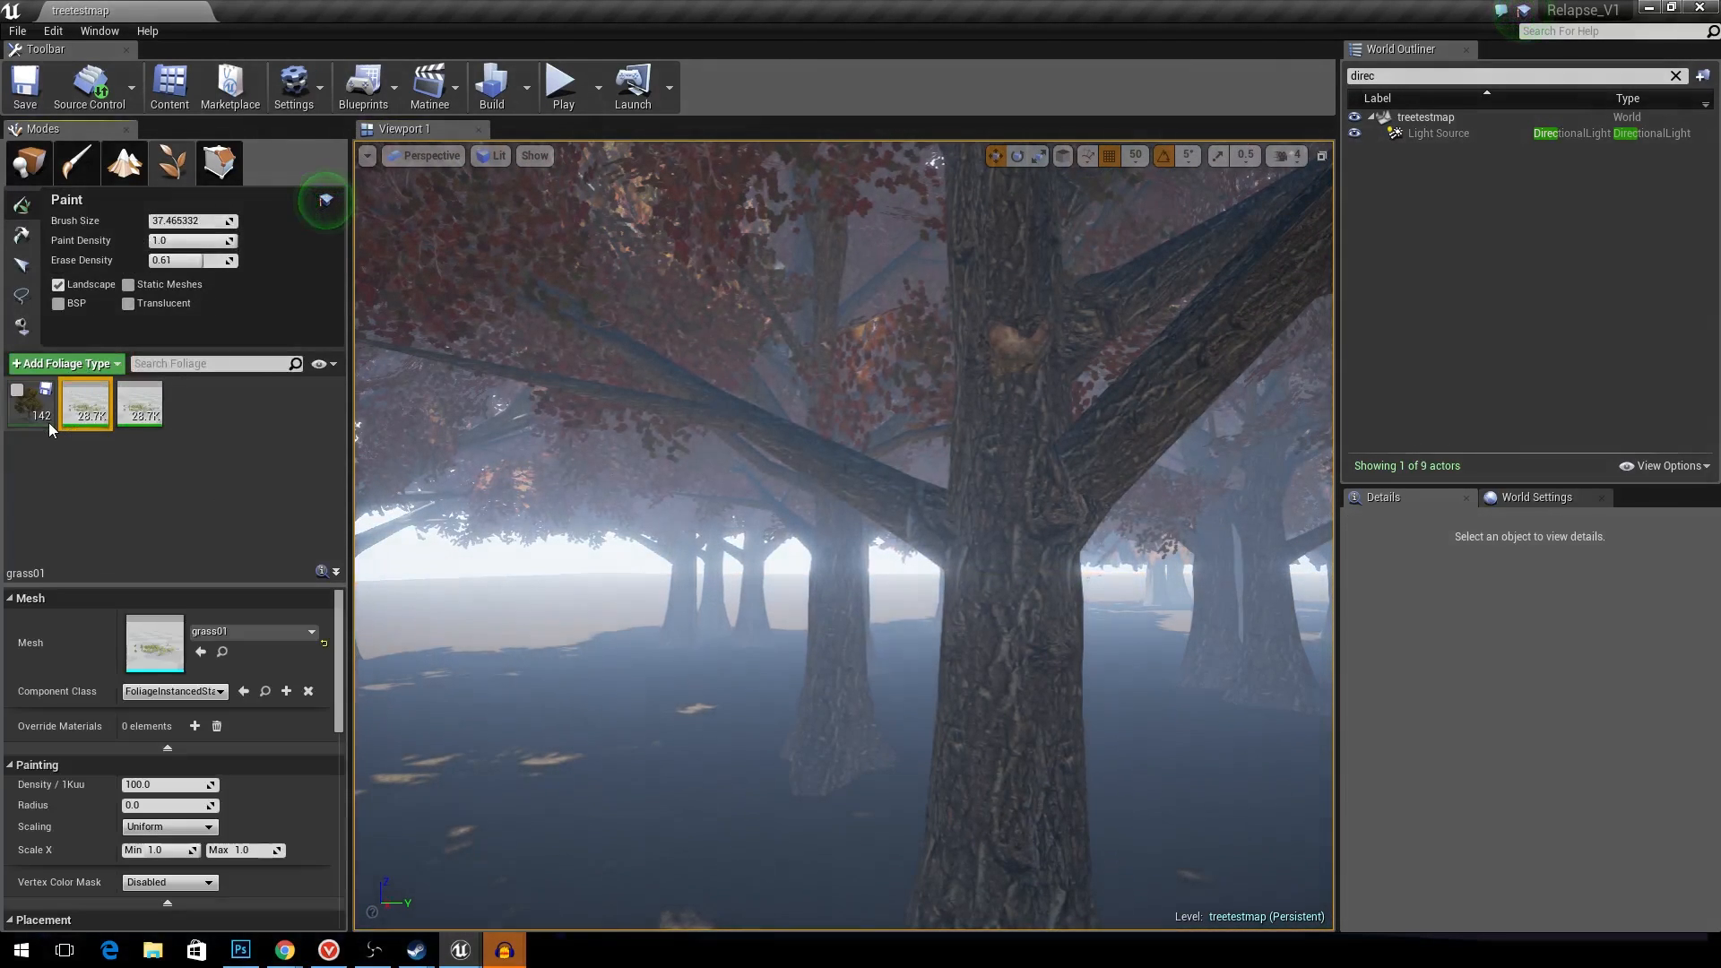
pyautogui.keyDown('shift'); pyautogui.click(143, 408); pyautogui.keyUp('shift')
pyautogui.rightClick(130, 412)
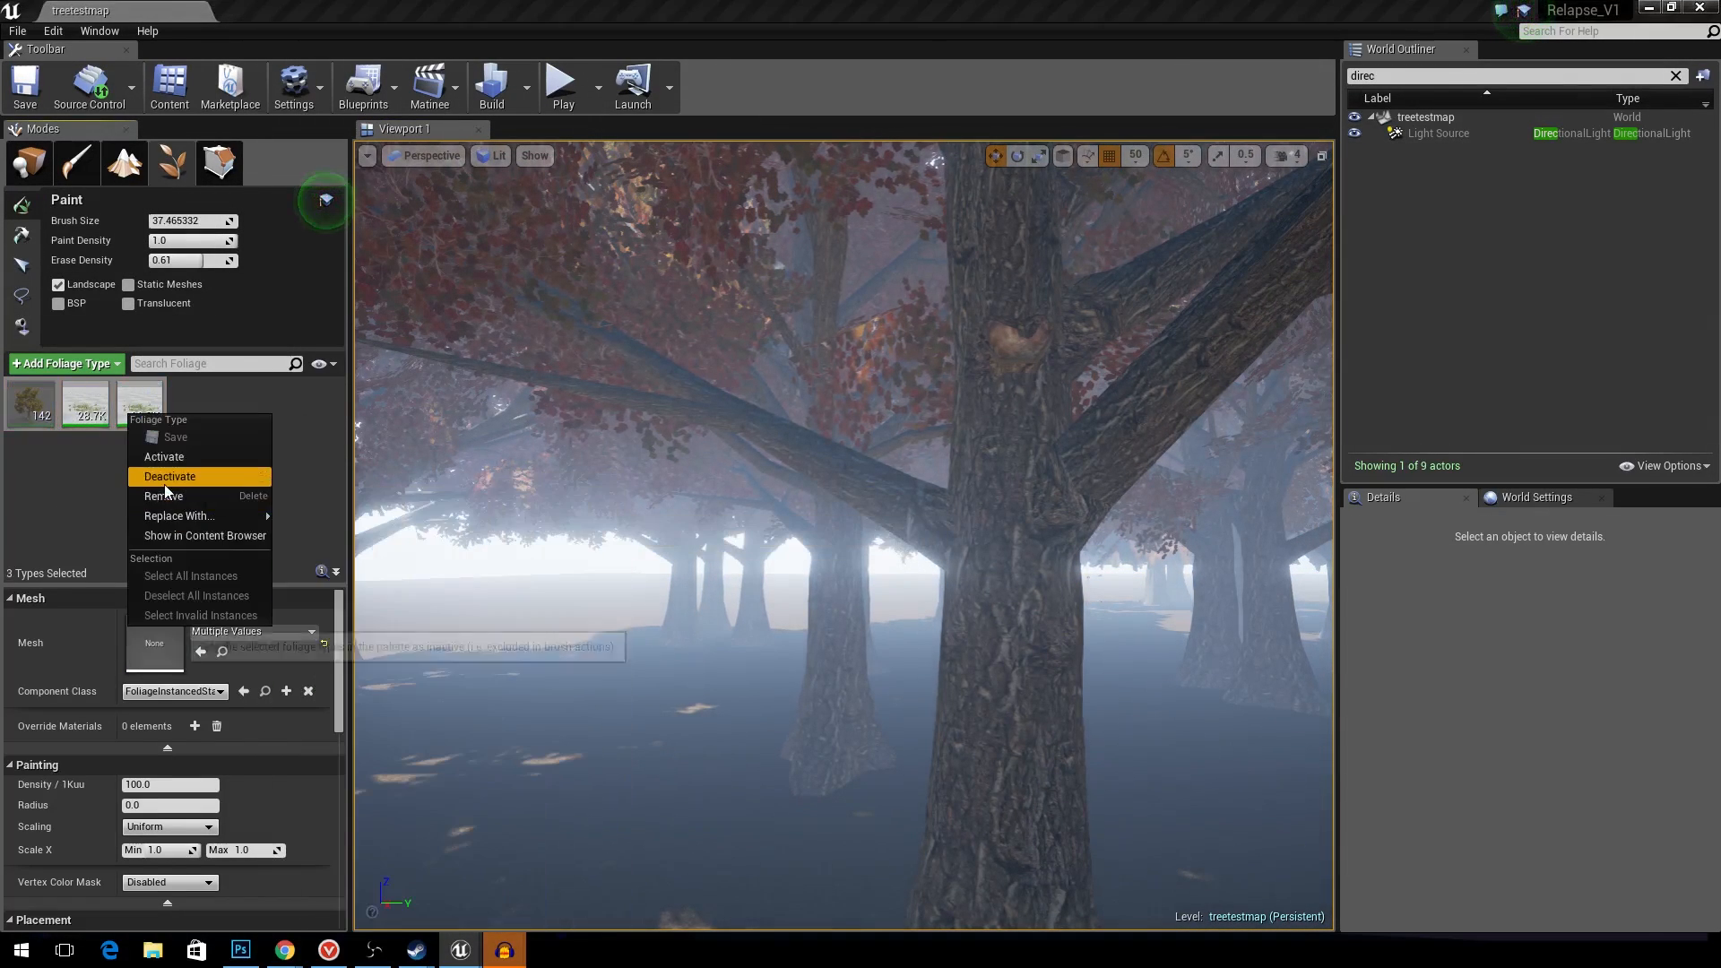
pyautogui.click(164, 496)
pyautogui.click(918, 514)
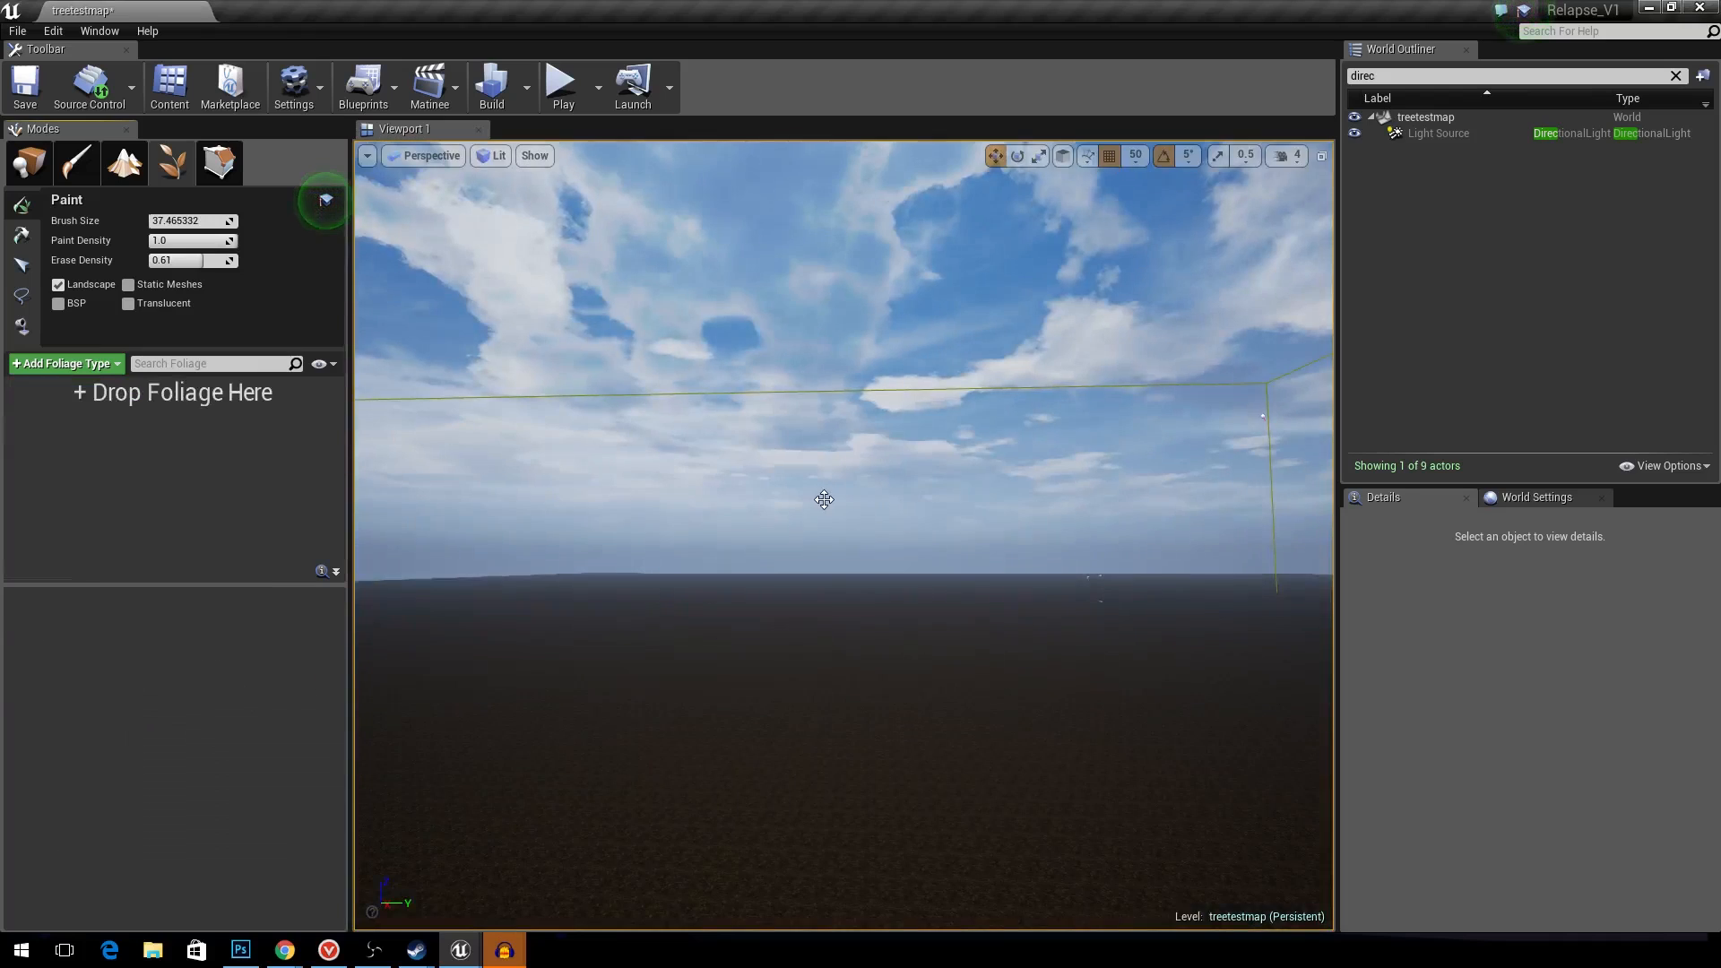
pyautogui.moveTo(726, 454); pyautogui.dragTo(726, 453, button='right')
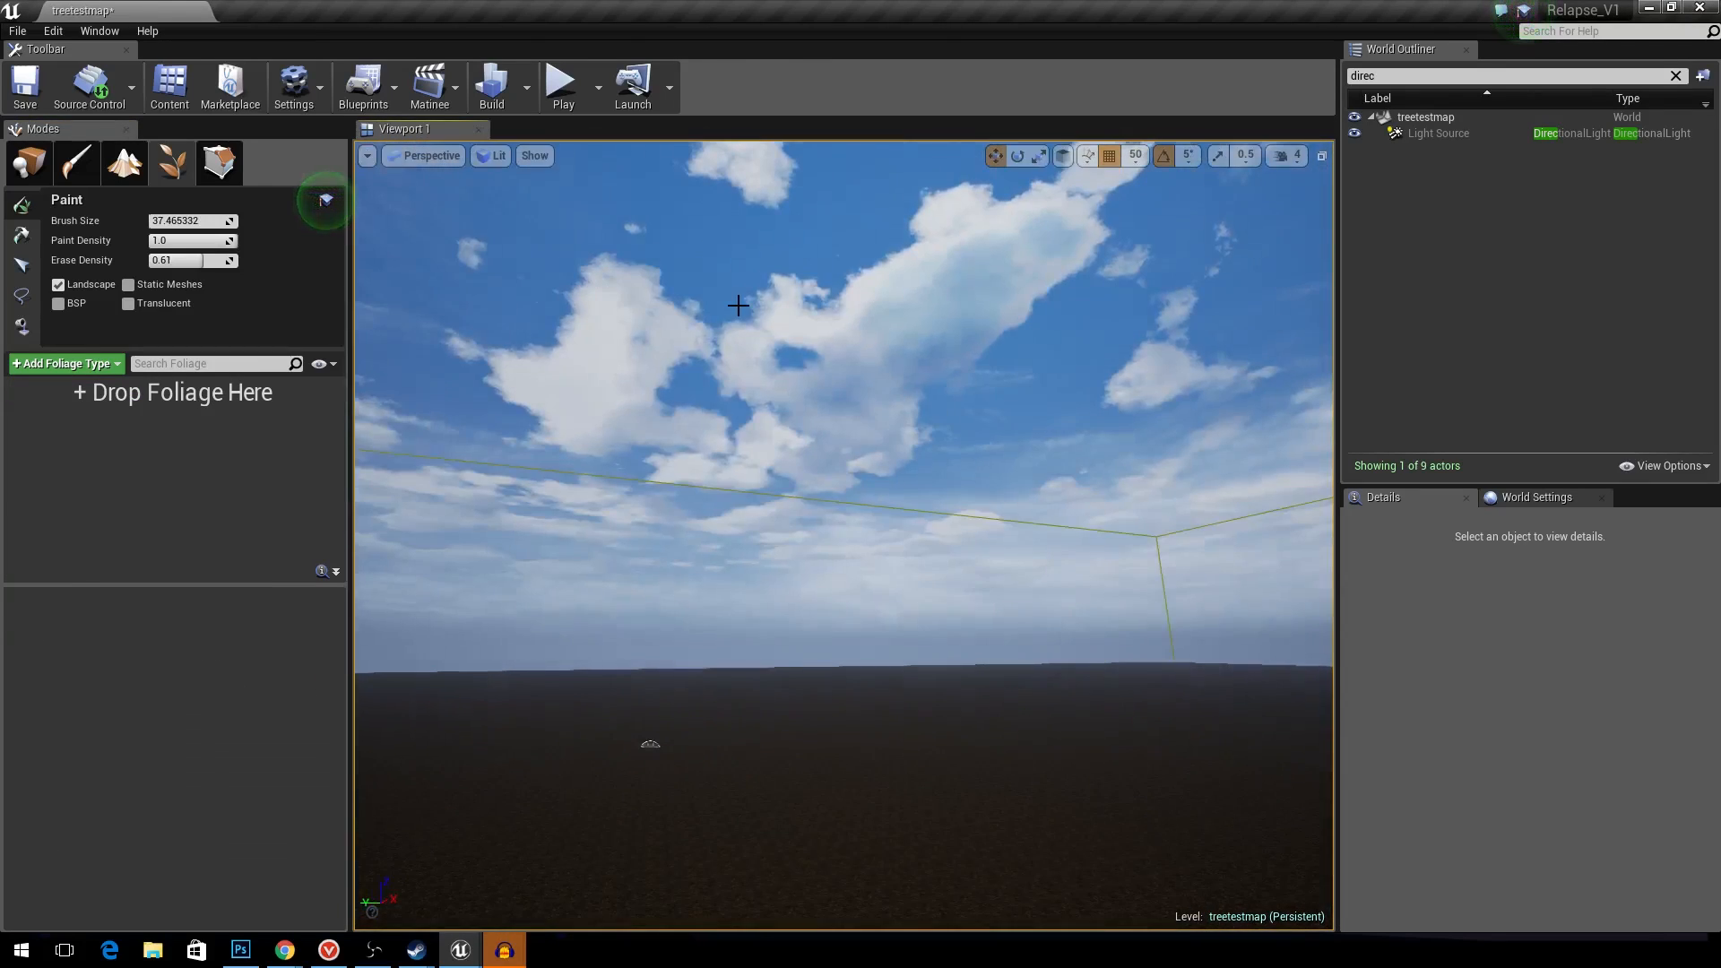
pyautogui.moveTo(684, 269); pyautogui.dragTo(684, 244, button='right')
# - Create a new level from the Default template, discarding the unsaved foliage changes
pyautogui.click(16, 31)
pyautogui.click(46, 65)
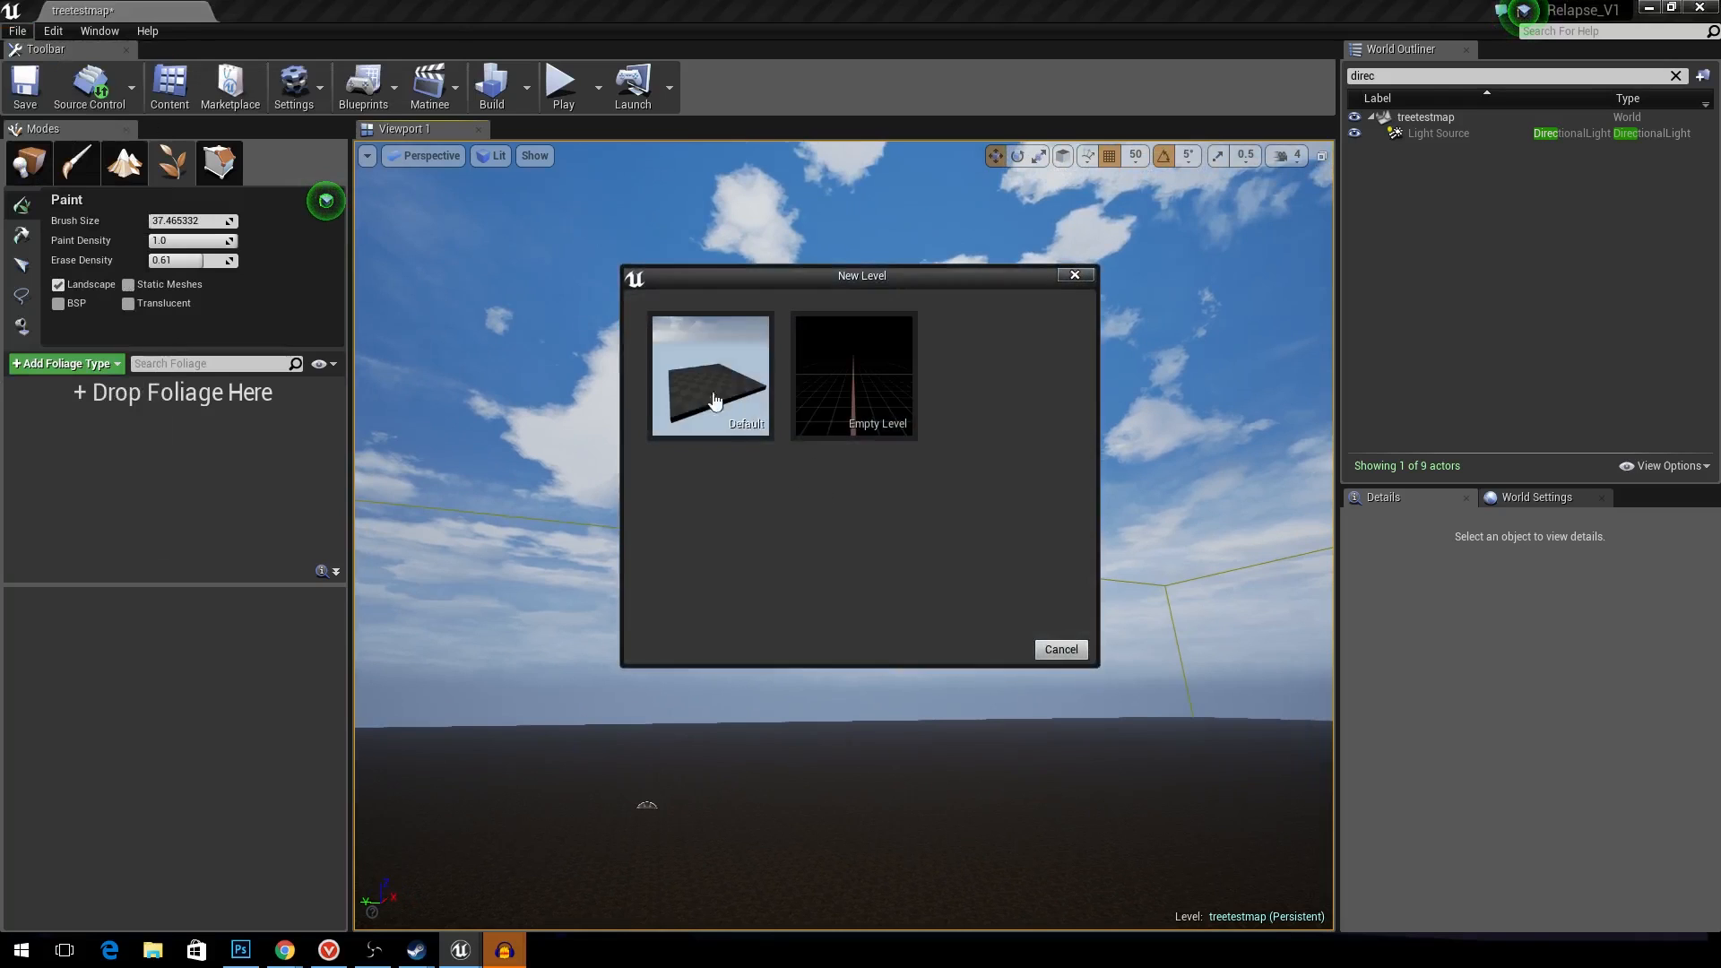
pyautogui.click(715, 390)
pyautogui.click(1025, 637)
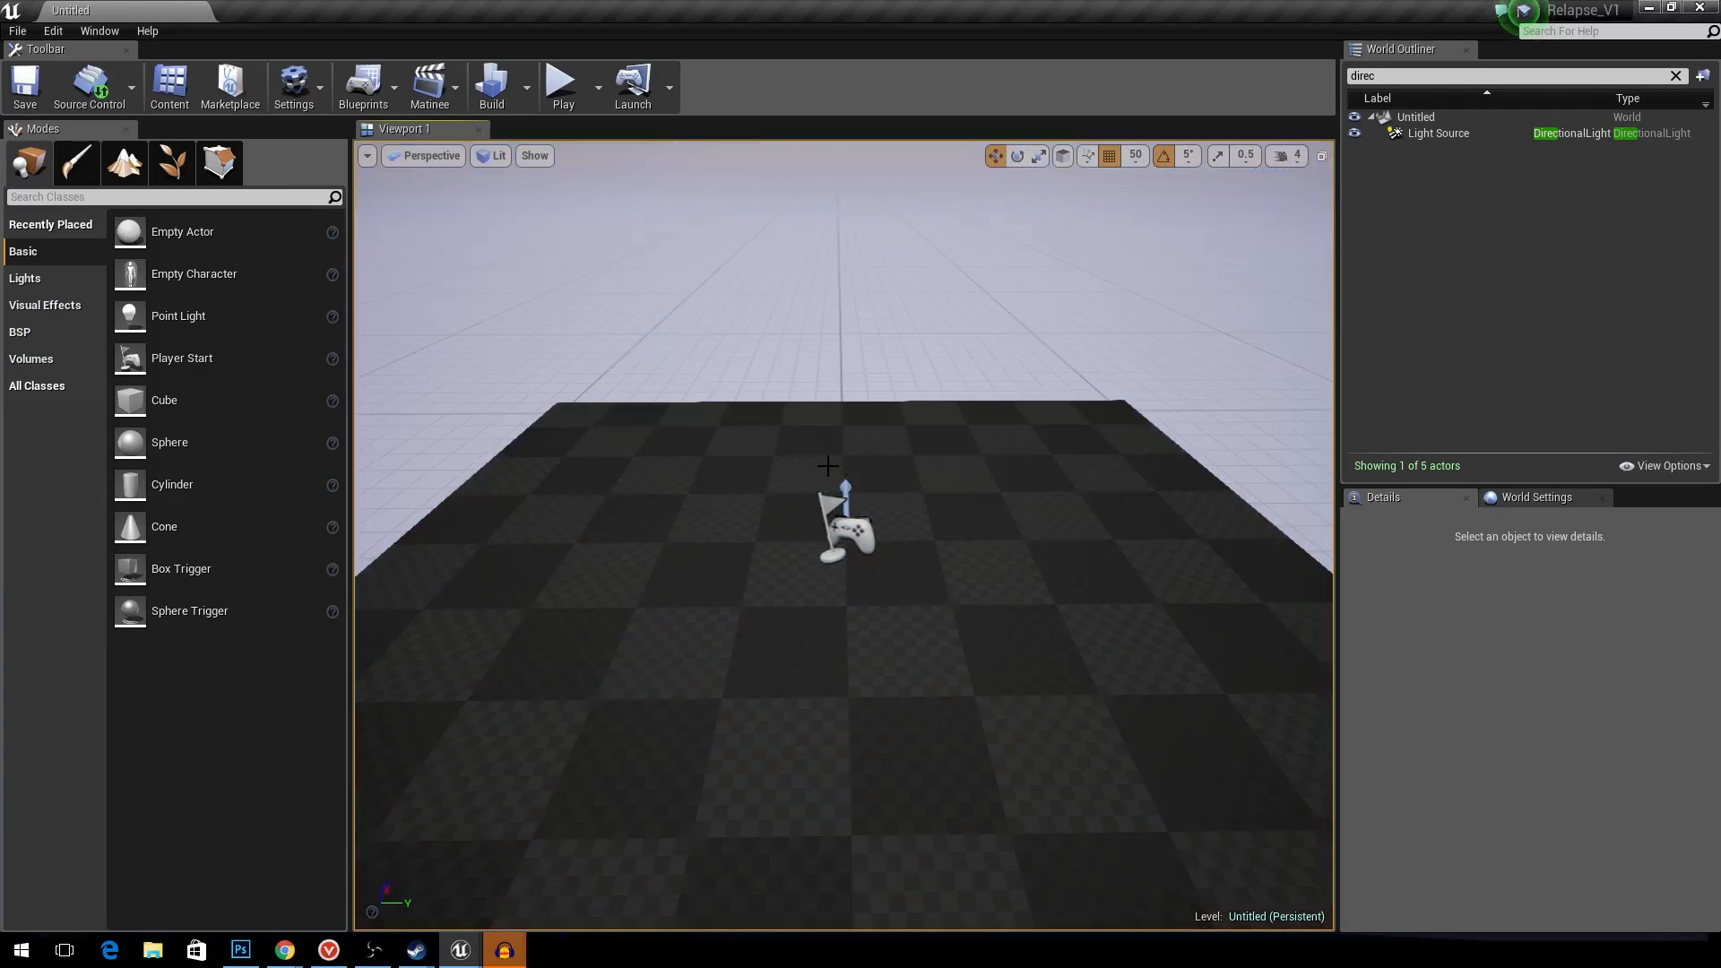
pyautogui.moveTo(839, 477); pyautogui.dragTo(839, 477, button='right')
pyautogui.press('s')
pyautogui.moveTo(558, 385); pyautogui.dragTo(558, 385, button='right')
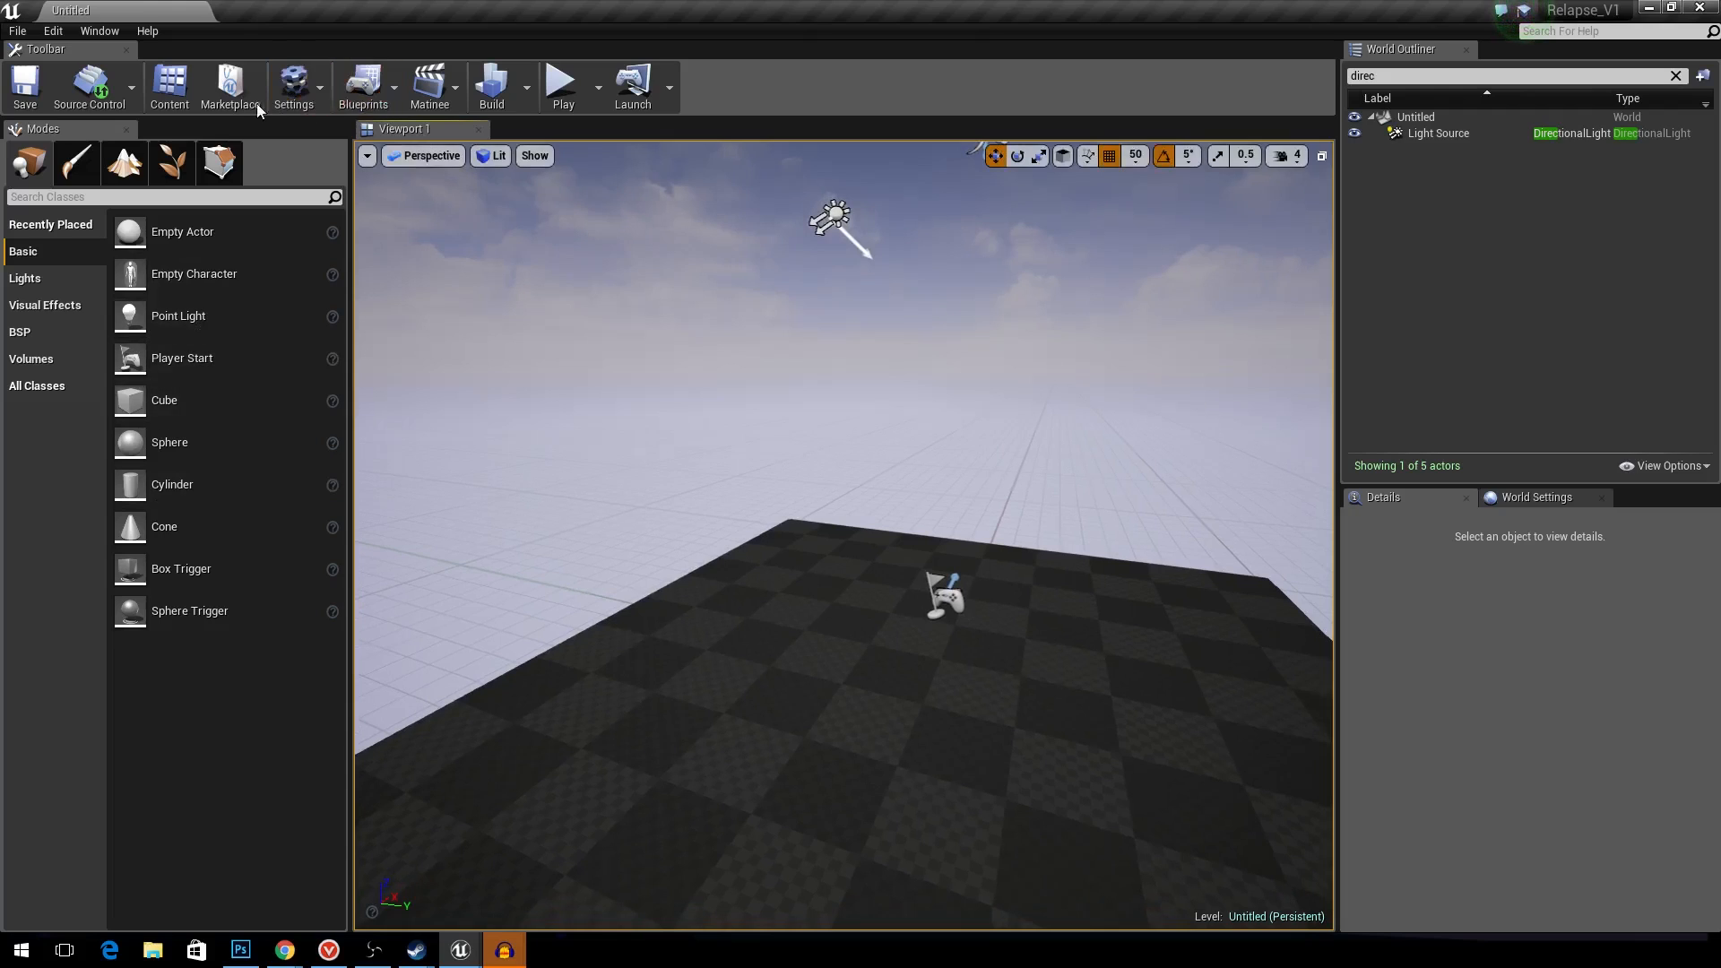
# - Place the Wall_Bathroom mesh on the checkered floor near the player start and rotate it to expose its tiled face
pyautogui.moveTo(1056, 407); pyautogui.dragTo(1056, 407, button='right')
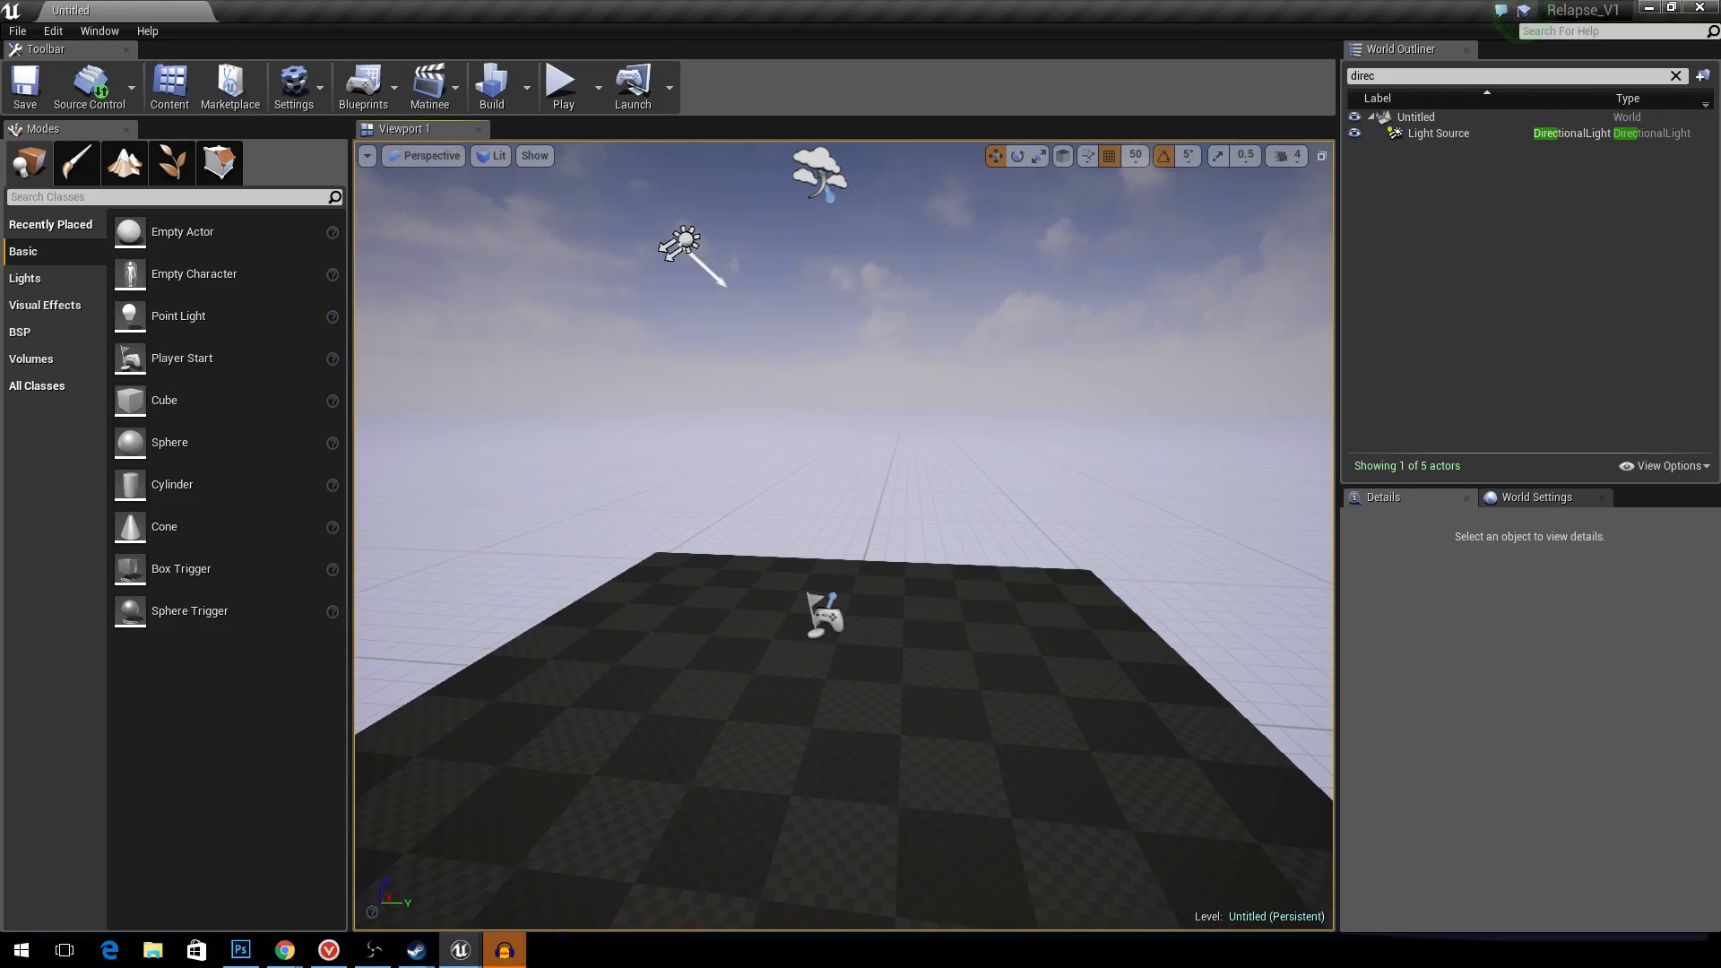
pyautogui.moveTo(0, 628); pyautogui.dragTo(937, 692)
pyautogui.moveTo(938, 692); pyautogui.dragTo(924, 730, button='right')
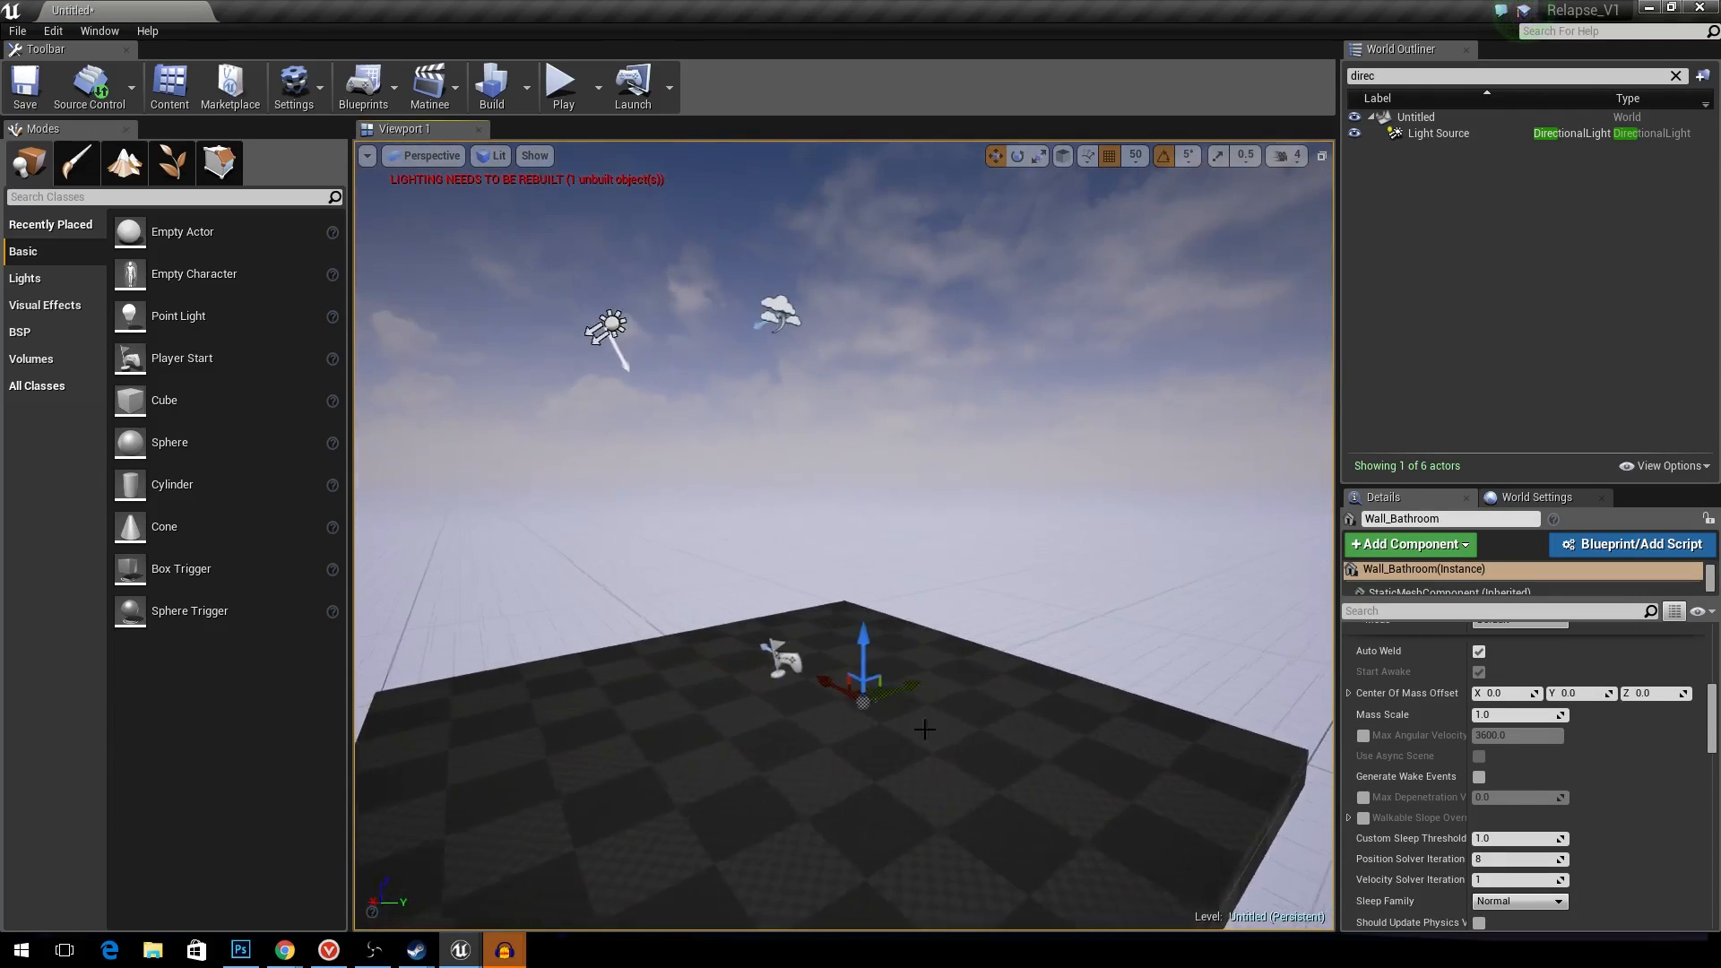
pyautogui.press('e')
pyautogui.moveTo(924, 729); pyautogui.dragTo(980, 763)
pyautogui.moveTo(889, 780); pyautogui.dragTo(906, 681, button='right')
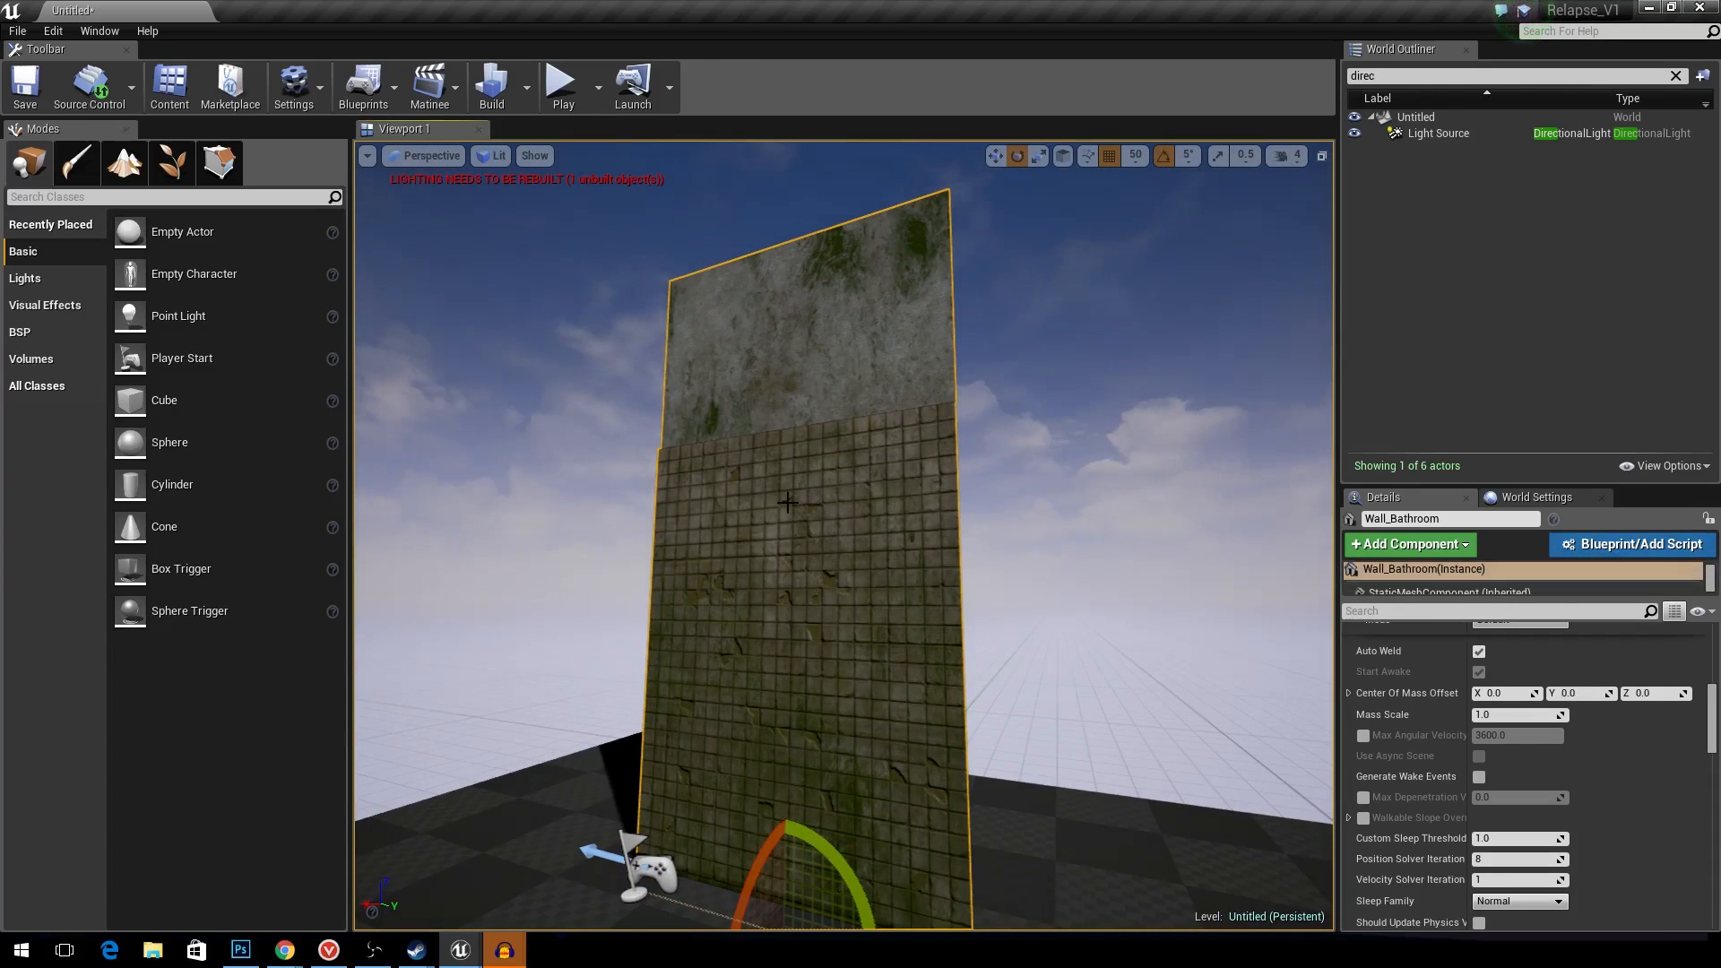
pyautogui.moveTo(787, 502)
pyautogui.mouseDown(button='right')
pyautogui.moveTo(762, 538)
pyautogui.moveTo(807, 520)
pyautogui.mouseUp(button='right')
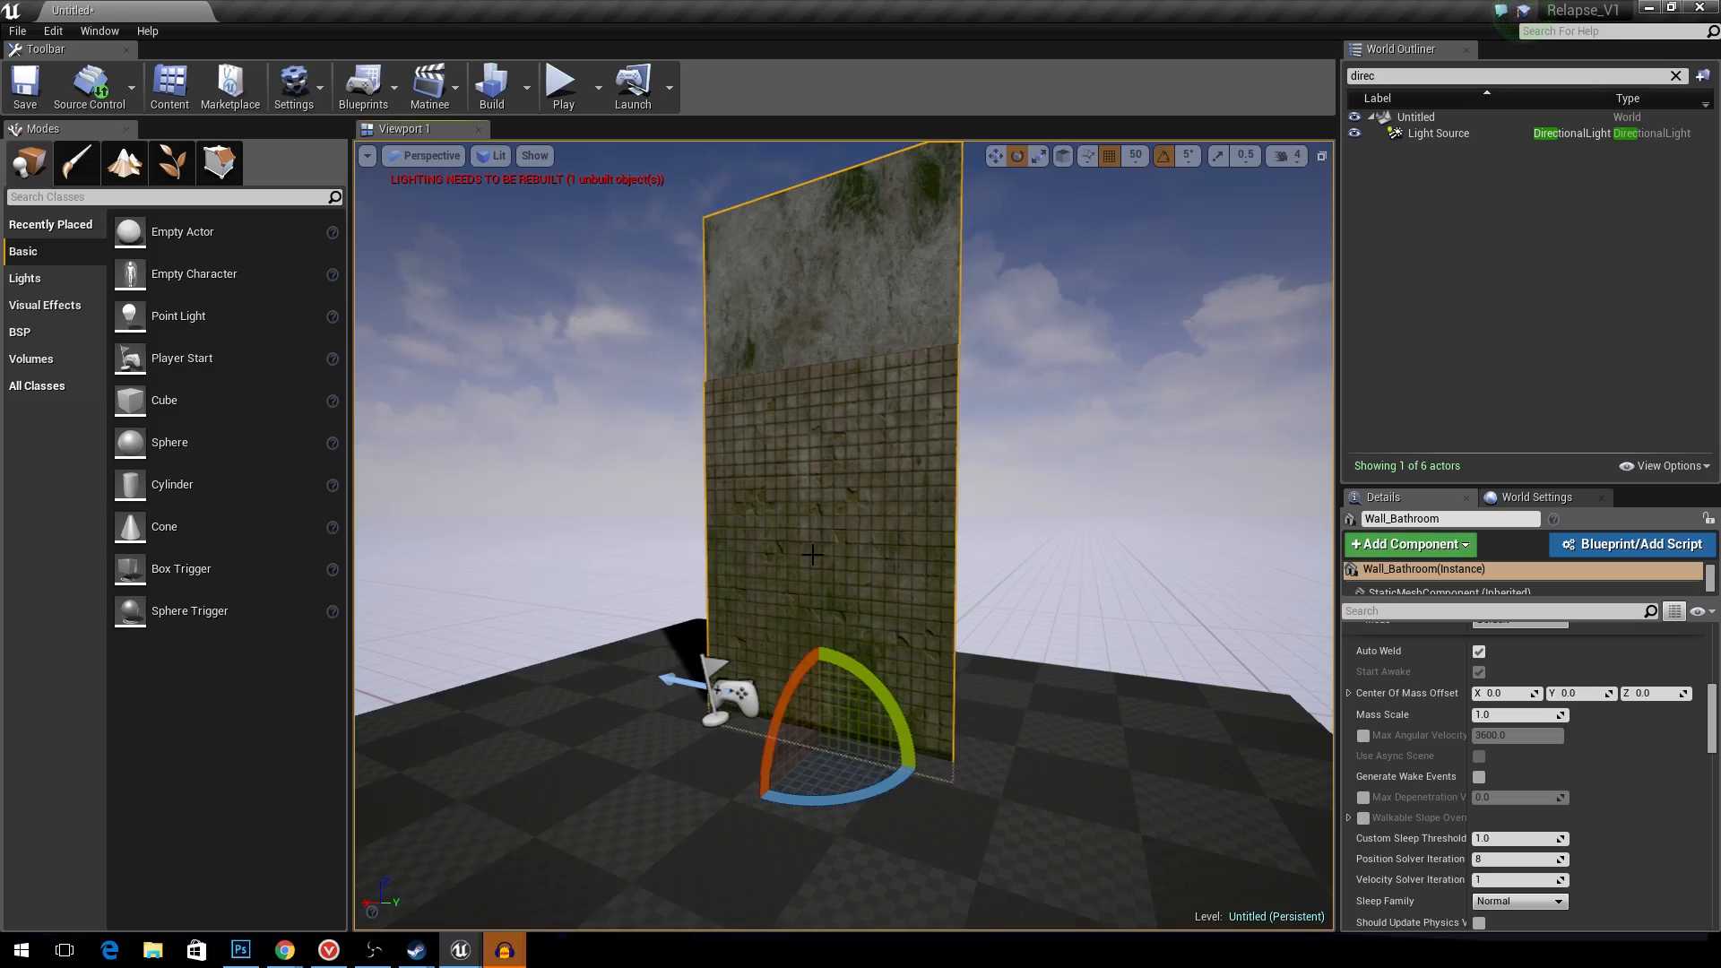
# - Open the bathroom wall's Element 0 material in the Material Editor
pyautogui.scroll(5, 1533, 776)
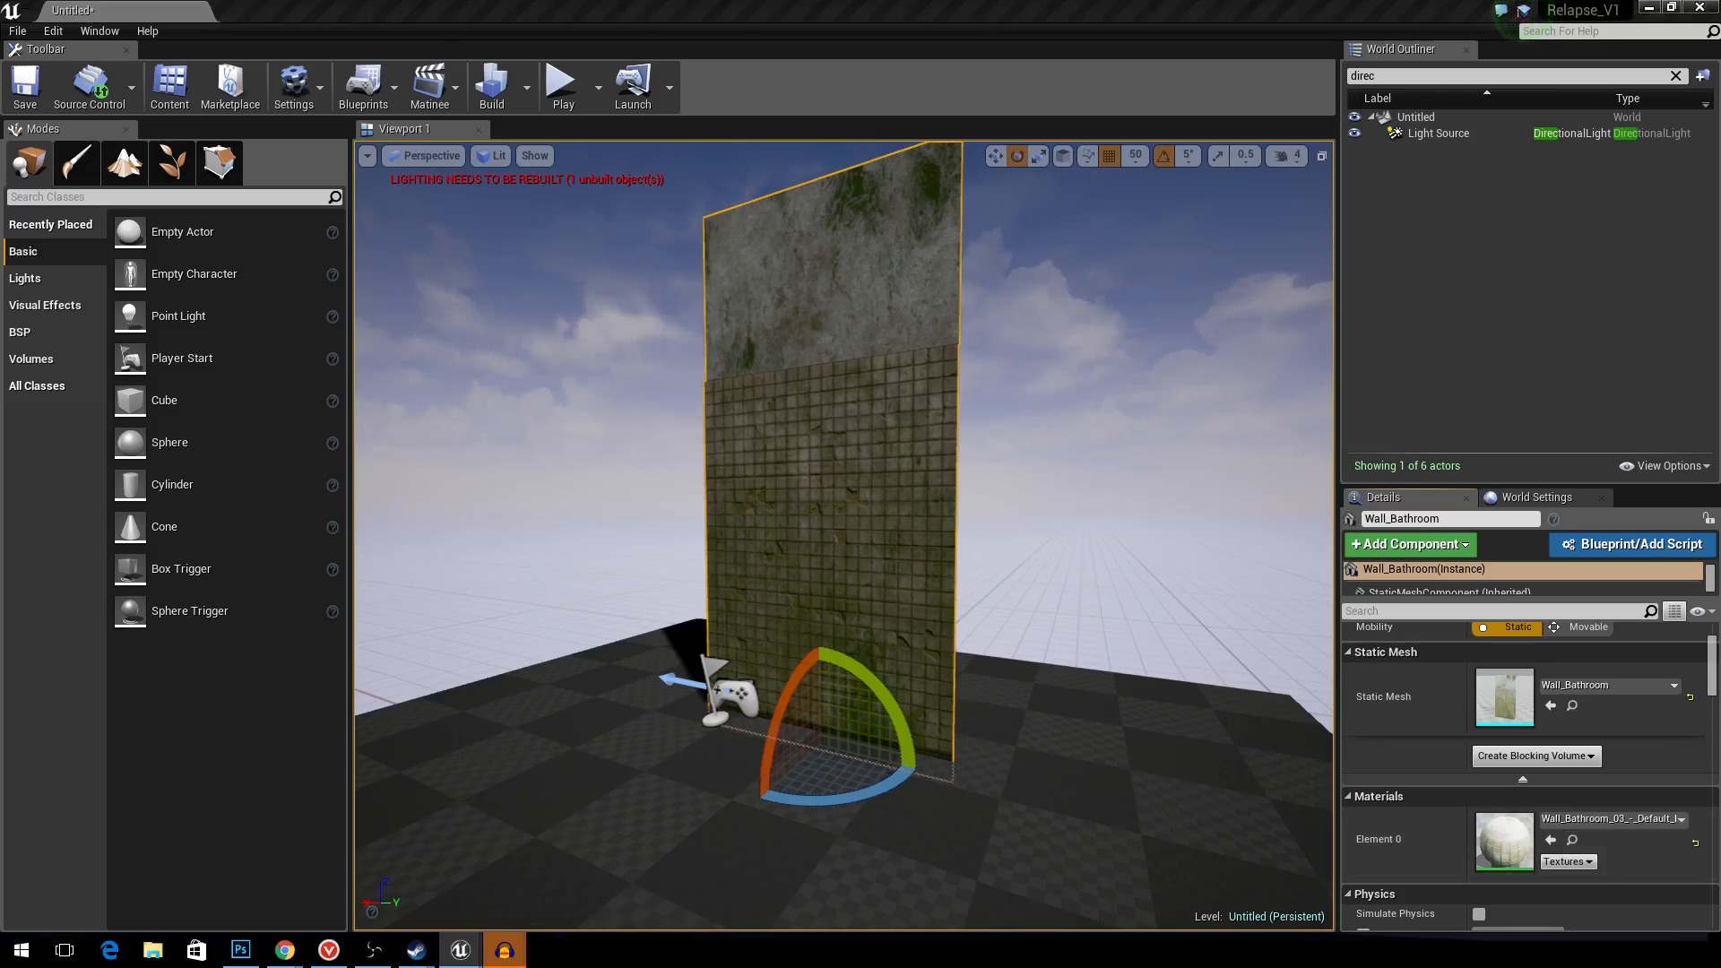
pyautogui.press('s')
pyautogui.moveTo(1022, 608)
pyautogui.mouseDown(button='right')
pyautogui.moveTo(1019, 659)
pyautogui.moveTo(1022, 614)
pyautogui.mouseUp(button='right')
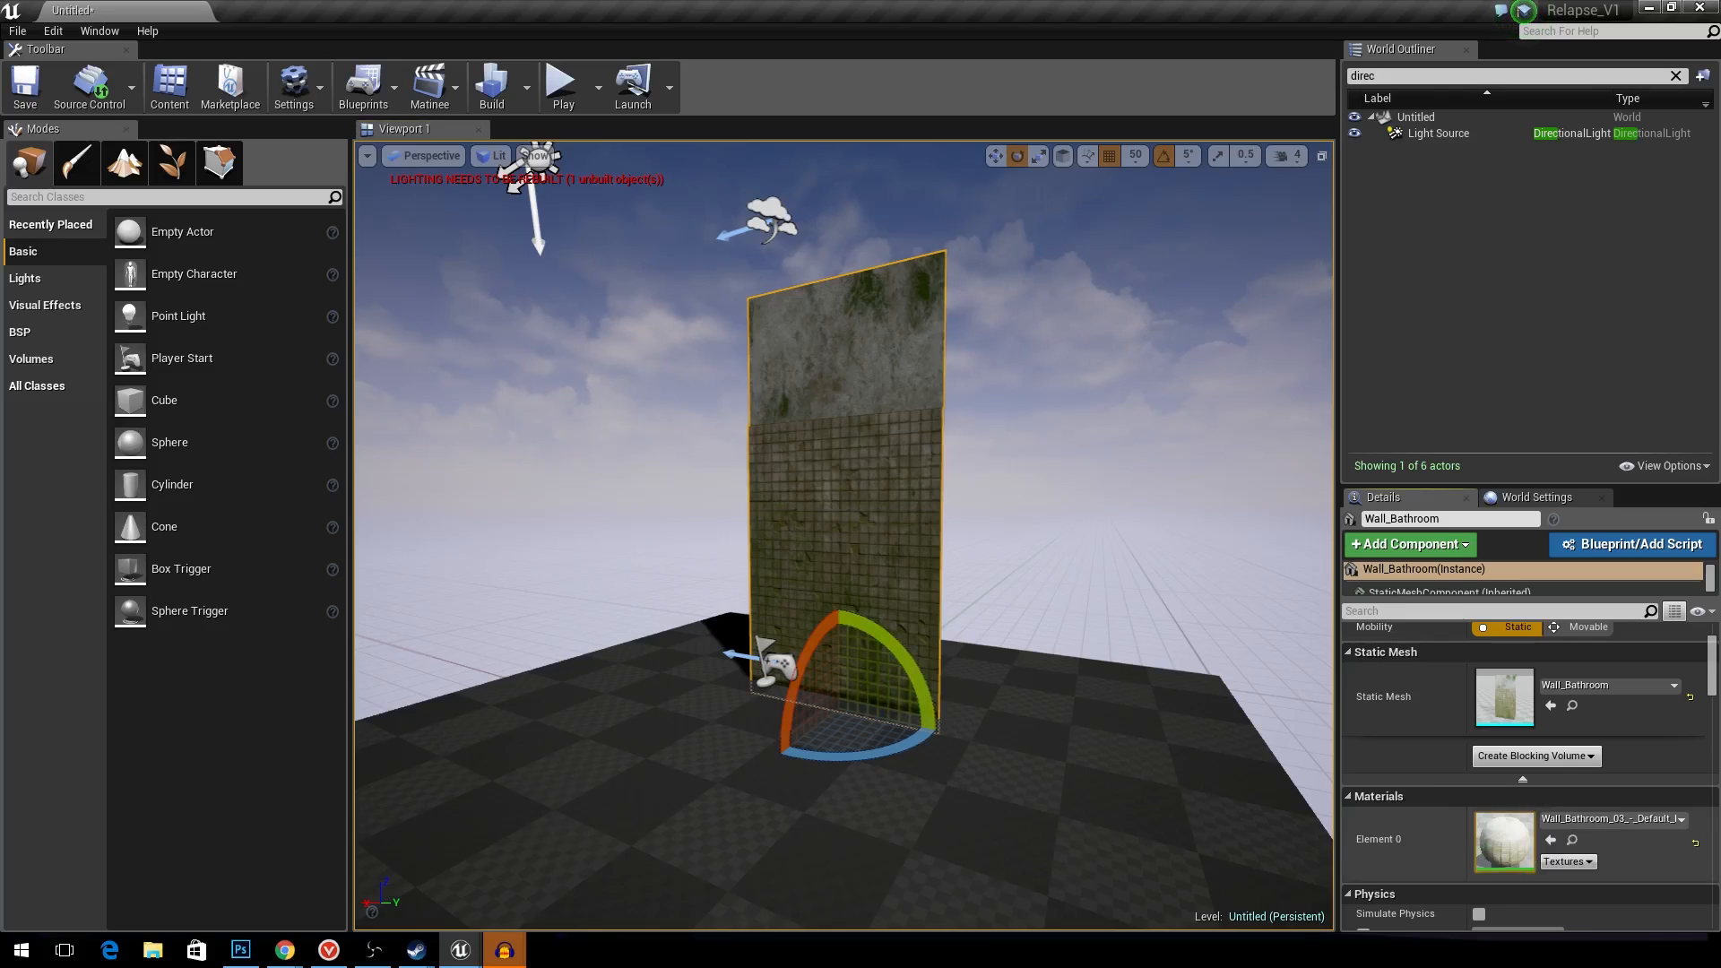
pyautogui.doubleClick(1505, 841)
# - Inspect the base color blend and the preview sphere, and shift the blend's Vertex Color node slightly away from its Lerp
pyautogui.moveTo(864, 531); pyautogui.dragTo(1288, 482, button='right')
pyautogui.scroll(-4, 1255, 495)
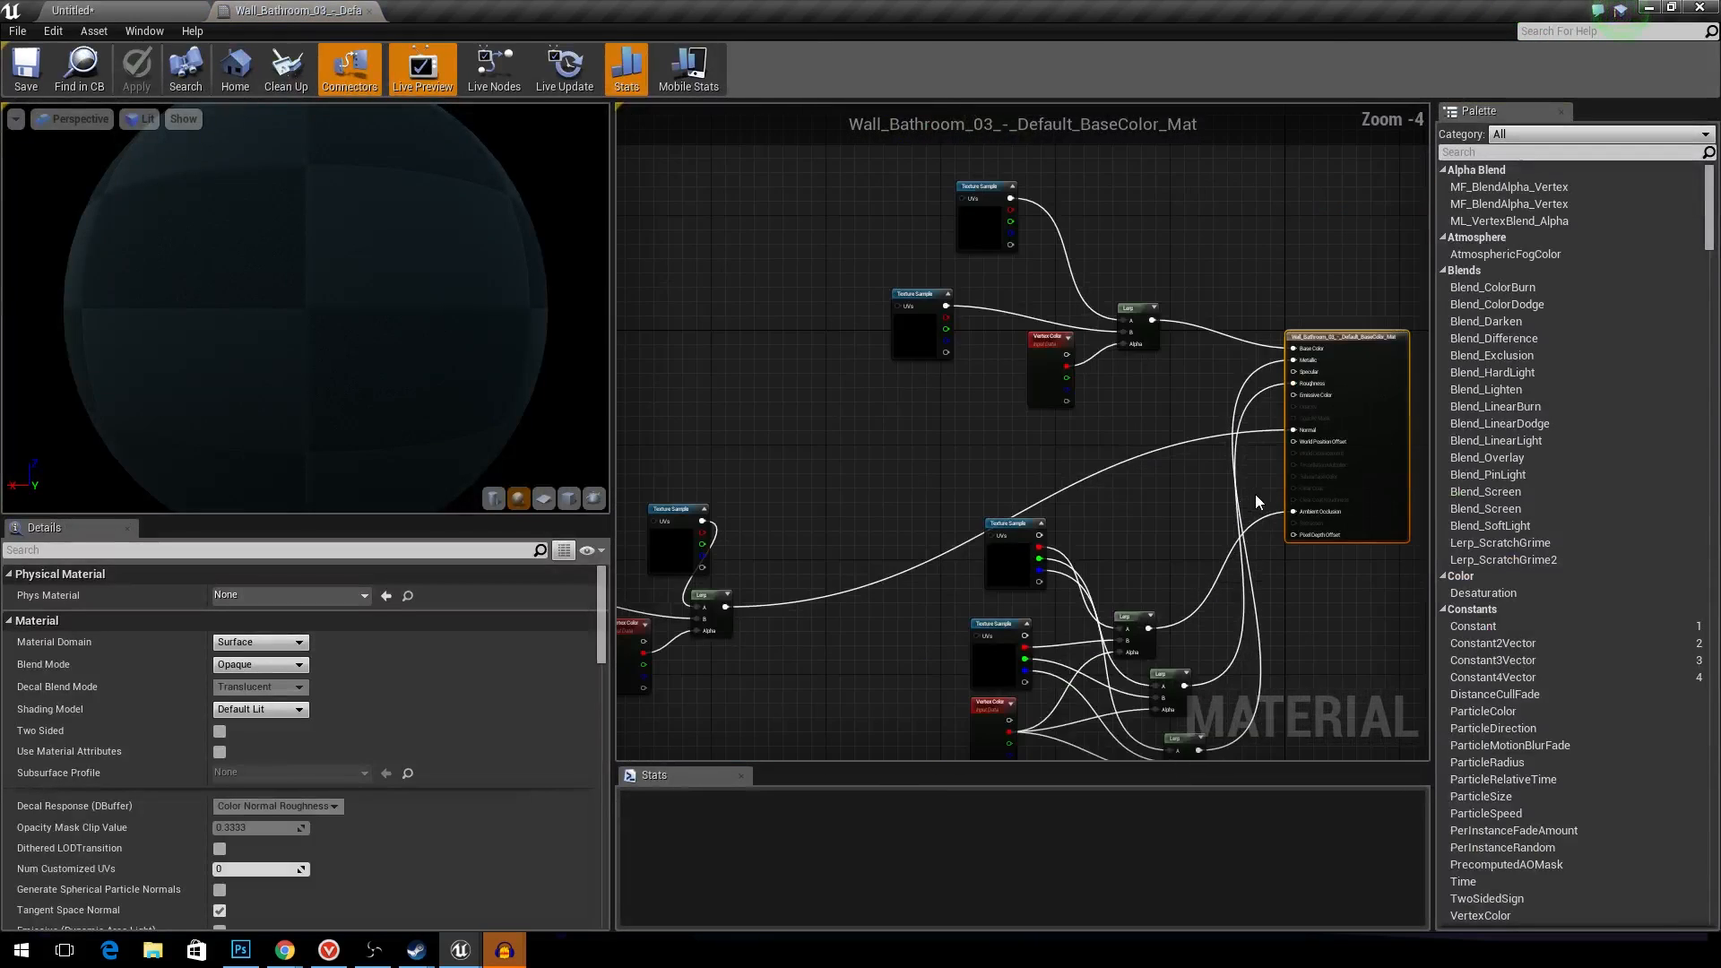
pyautogui.scroll(4, 1163, 501)
pyautogui.moveTo(1126, 503); pyautogui.dragTo(1145, 761, button='right')
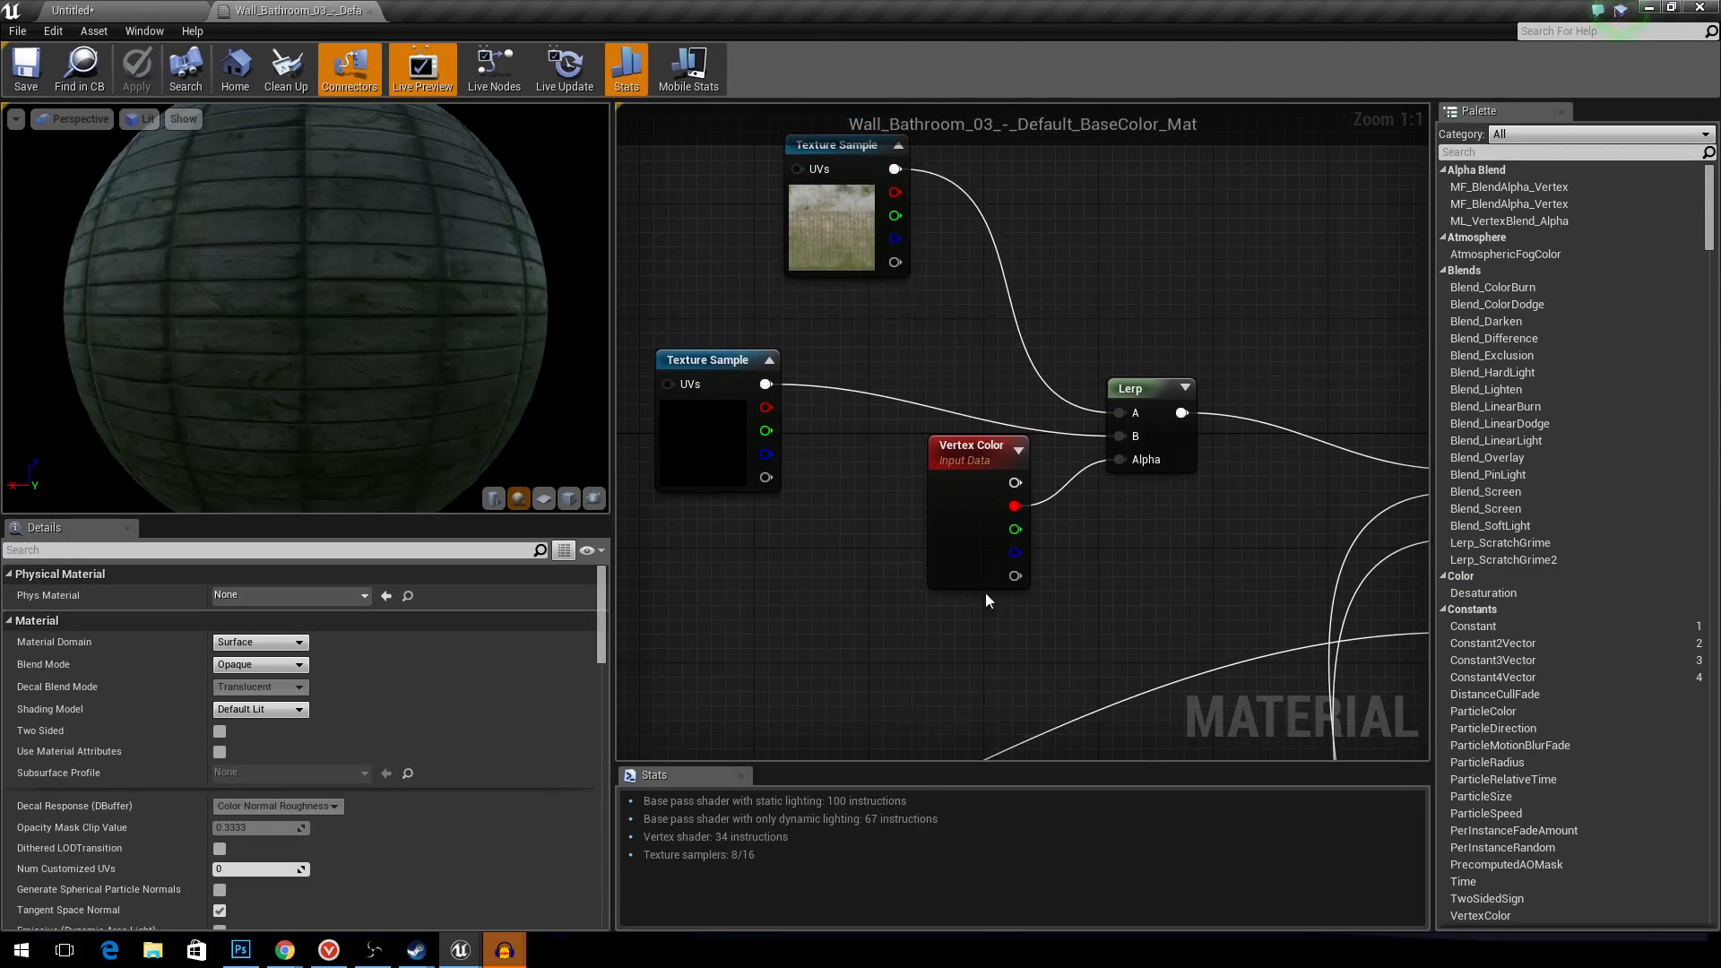
pyautogui.moveTo(331, 370); pyautogui.dragTo(269, 434)
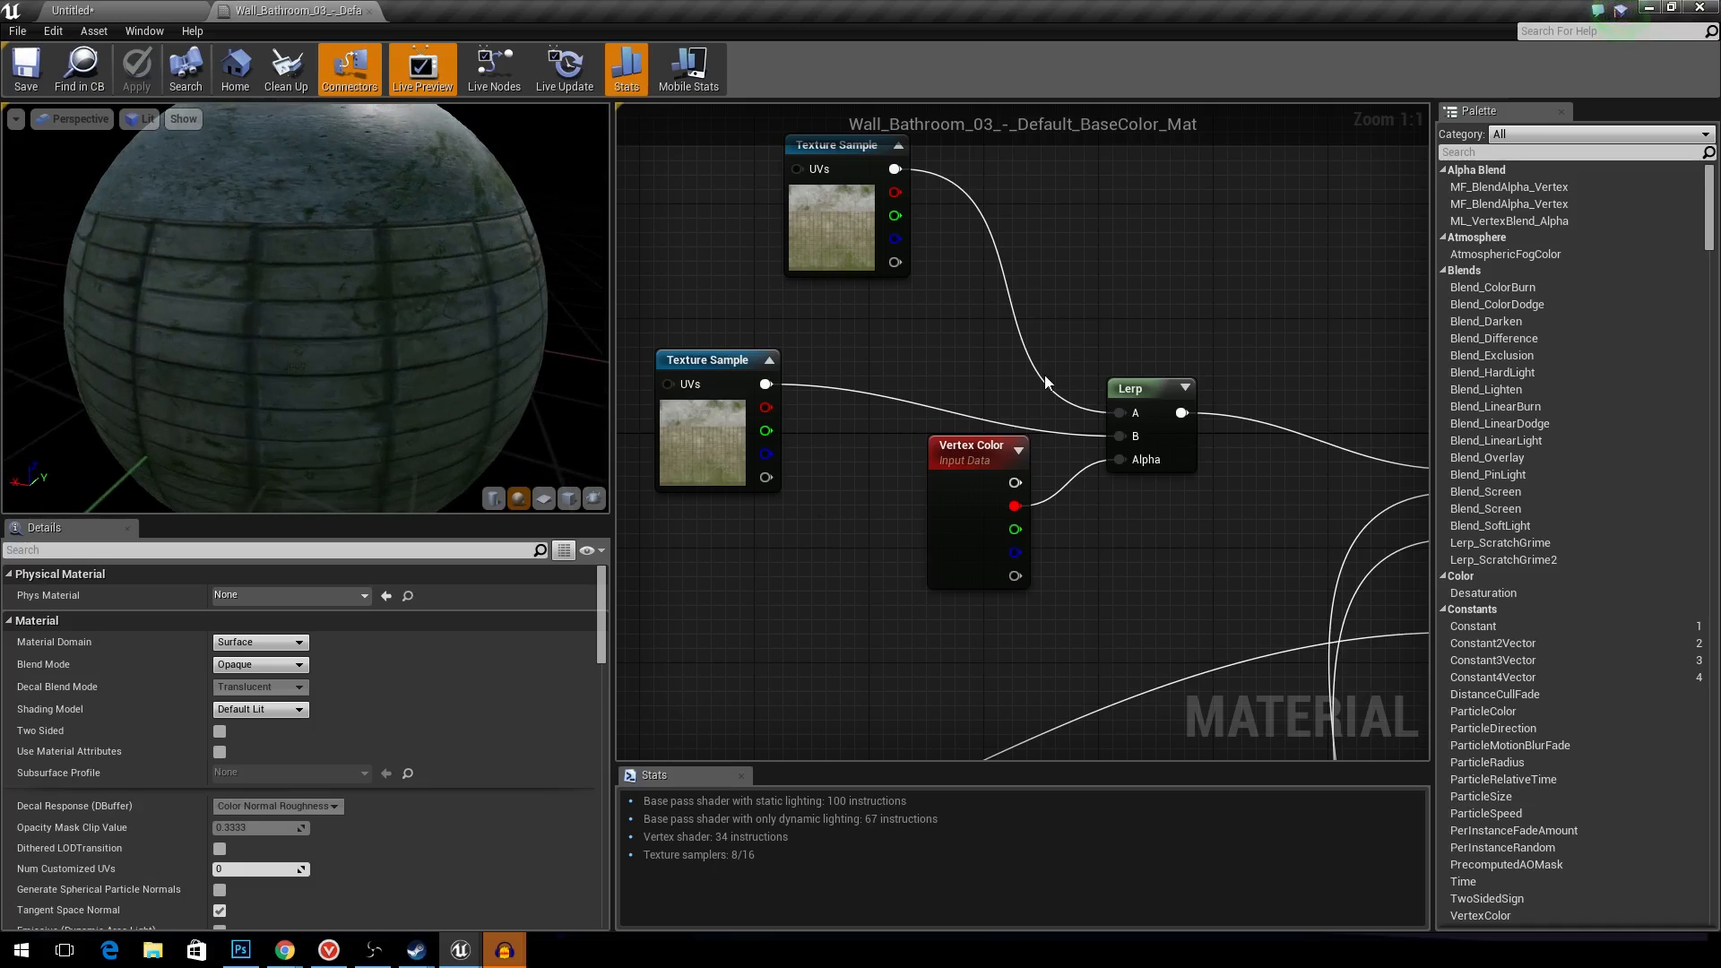
pyautogui.moveTo(977, 507); pyautogui.dragTo(931, 546)
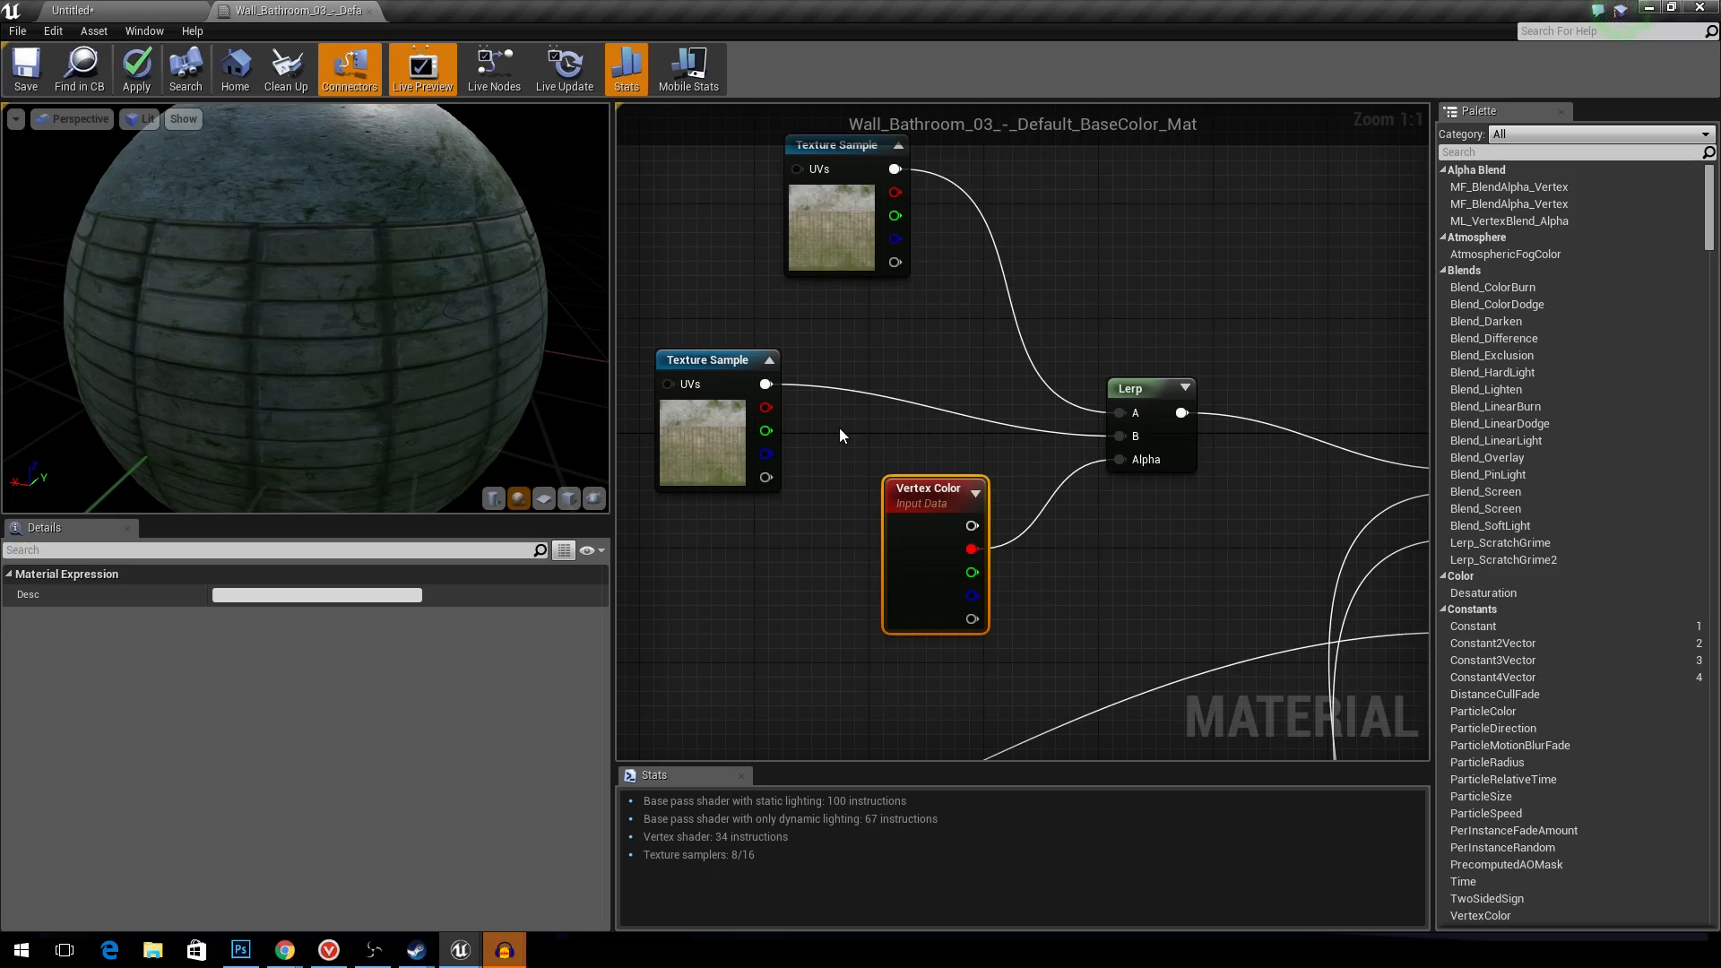
# - Examine how the Vertex Color red channel drives the Lerp nodes of the yellow packed textures and the blue normal textures
pyautogui.moveTo(839, 427); pyautogui.dragTo(842, 390, button='right')
pyautogui.scroll(-1, 809, 412)
pyautogui.scroll(1, 930, 486)
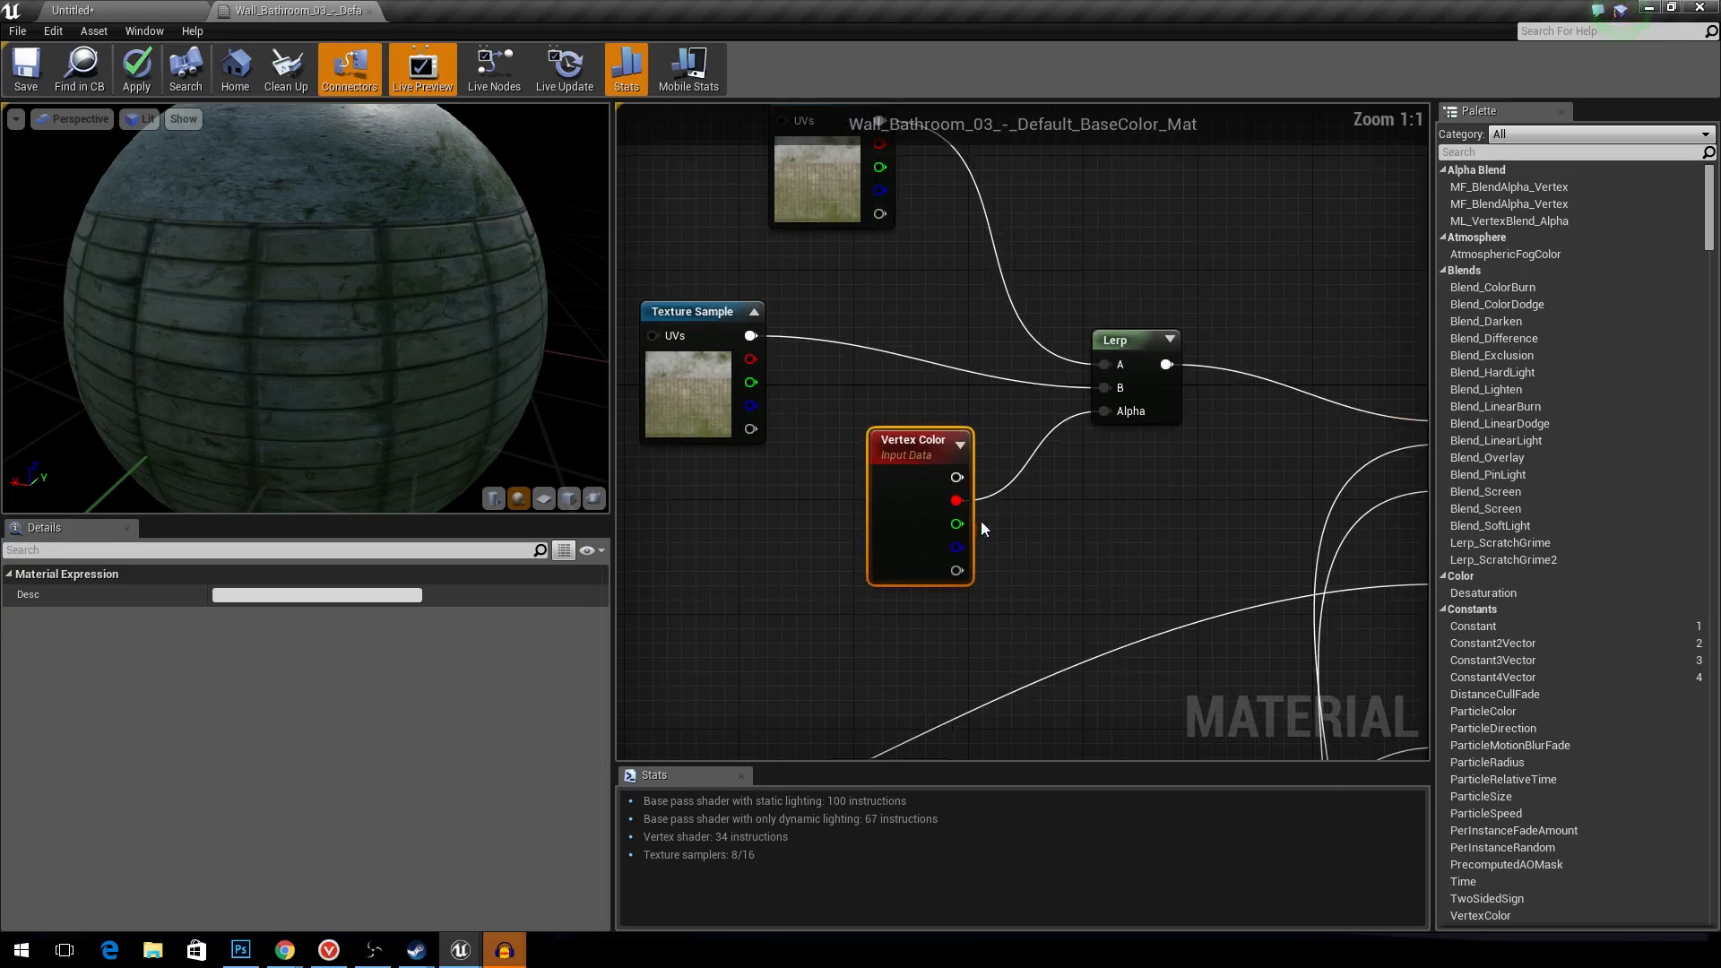
pyautogui.moveTo(981, 520); pyautogui.dragTo(1181, 269, button='right')
pyautogui.scroll(-2, 1126, 437)
pyautogui.scroll(-1, 1126, 438)
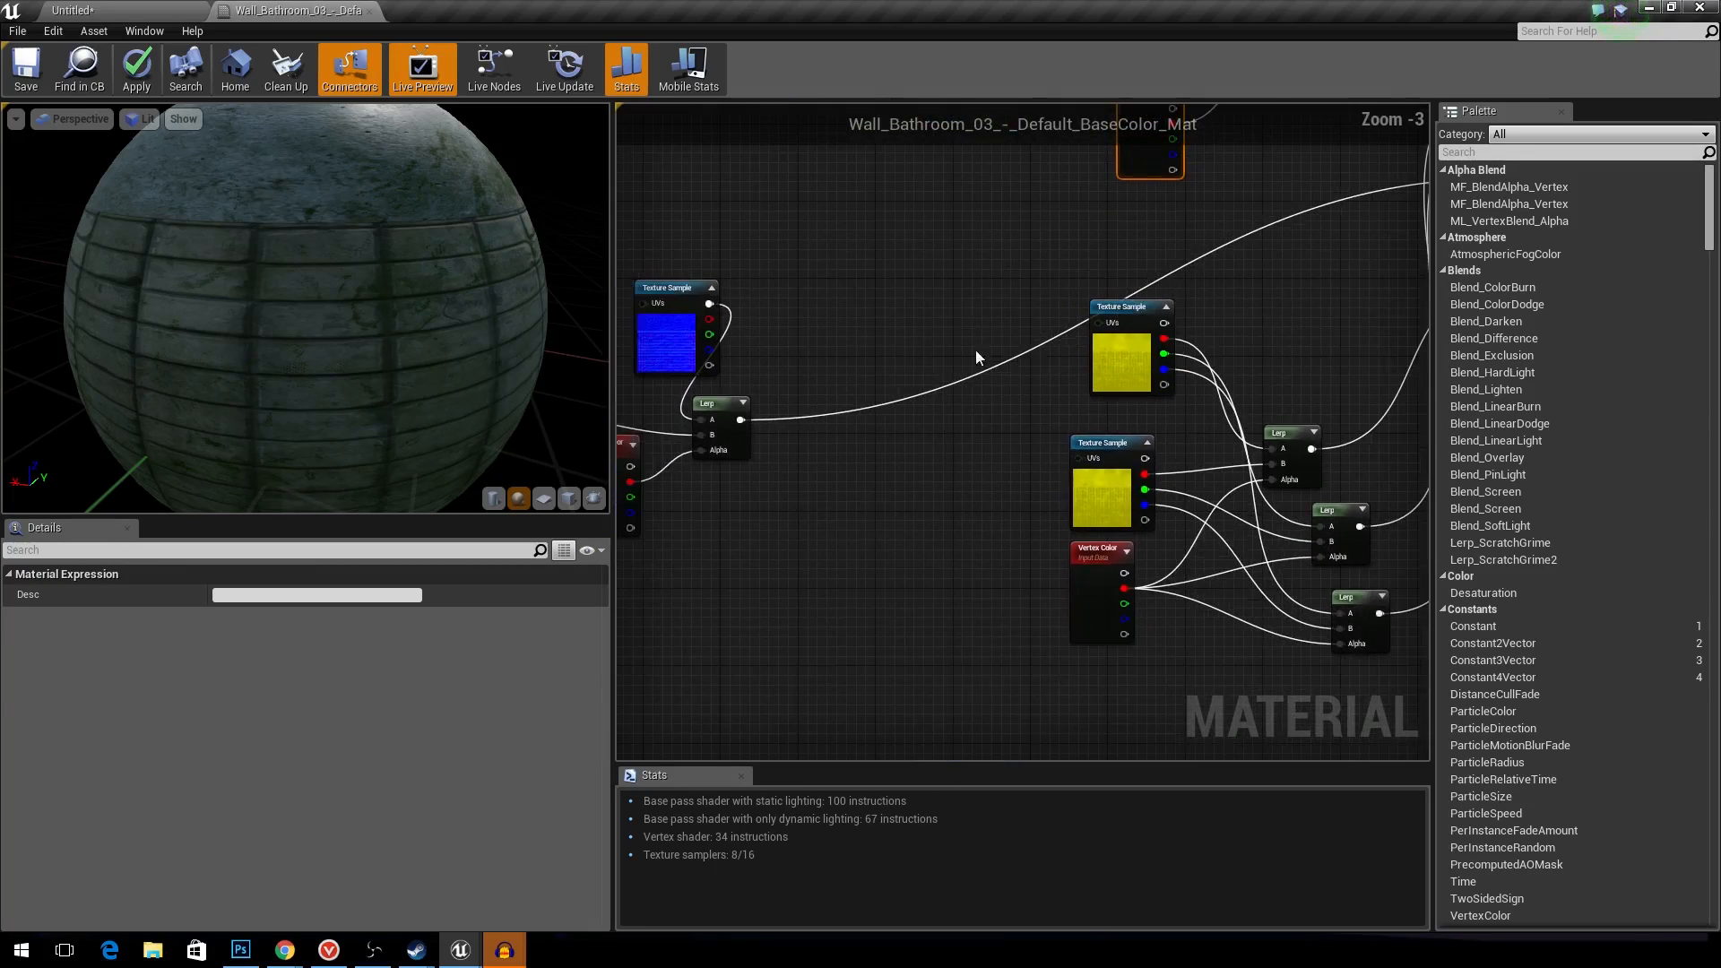
pyautogui.moveTo(886, 368); pyautogui.dragTo(1078, 345, button='right')
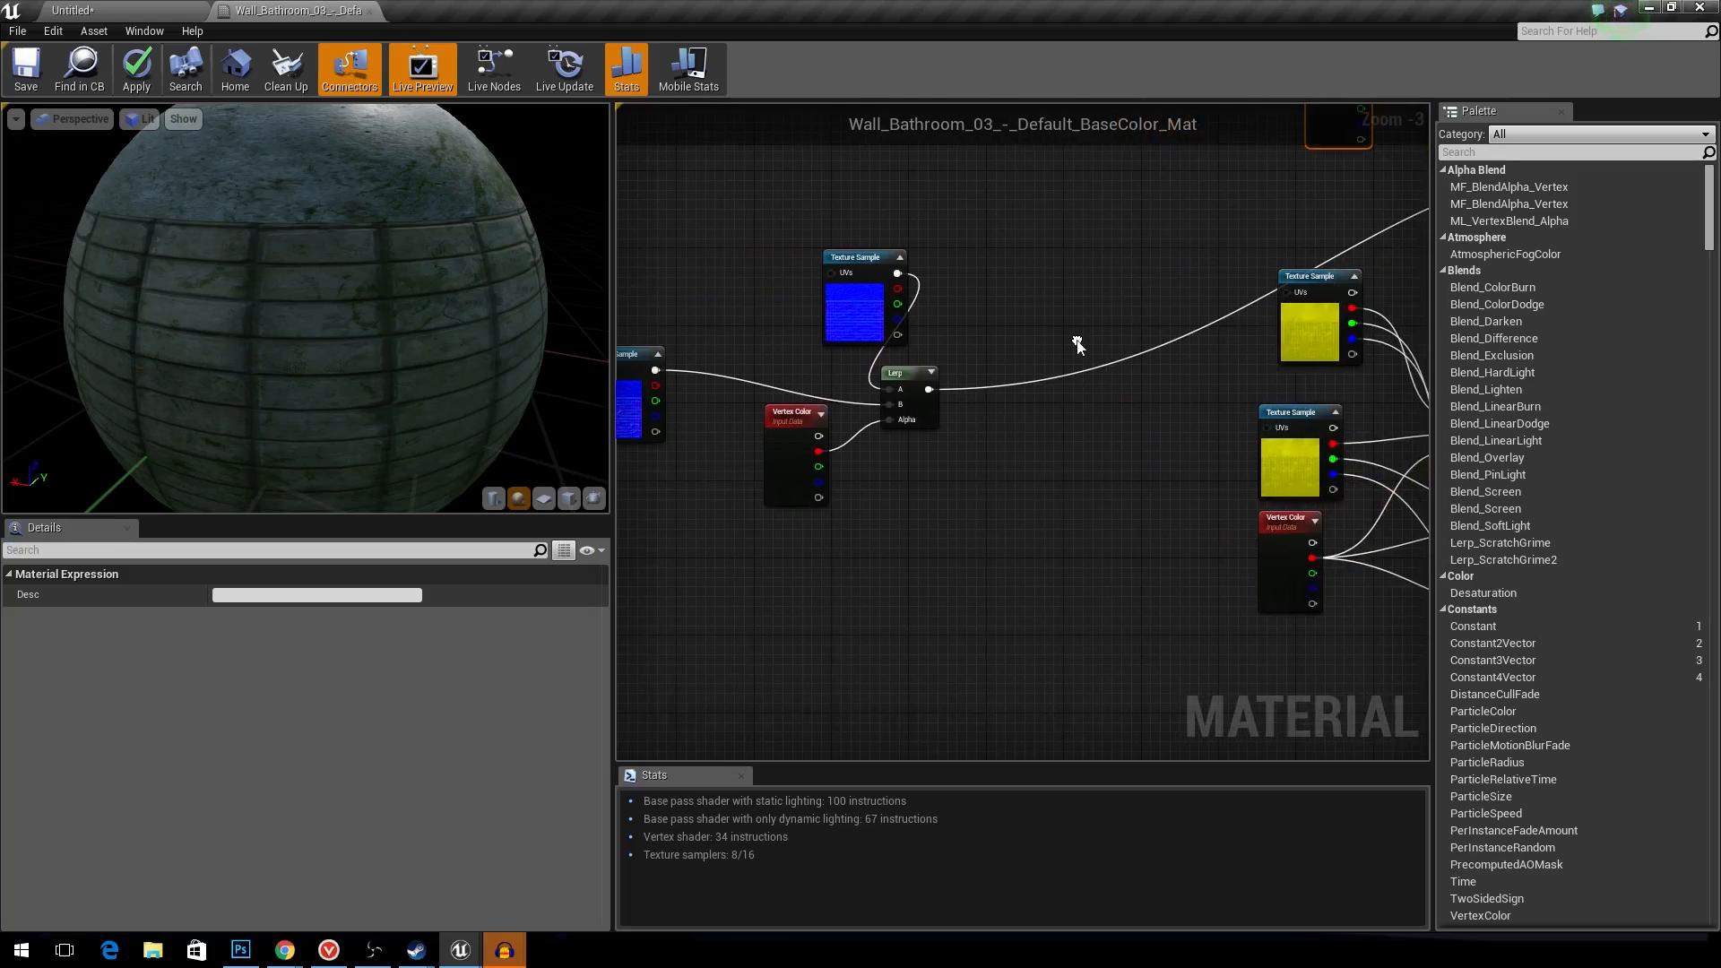
pyautogui.scroll(-1, 1040, 341)
pyautogui.scroll(3, 603, 399)
pyautogui.scroll(2, 684, 408)
pyautogui.scroll(1, 918, 422)
pyautogui.moveTo(919, 422); pyautogui.dragTo(844, 557, button='right')
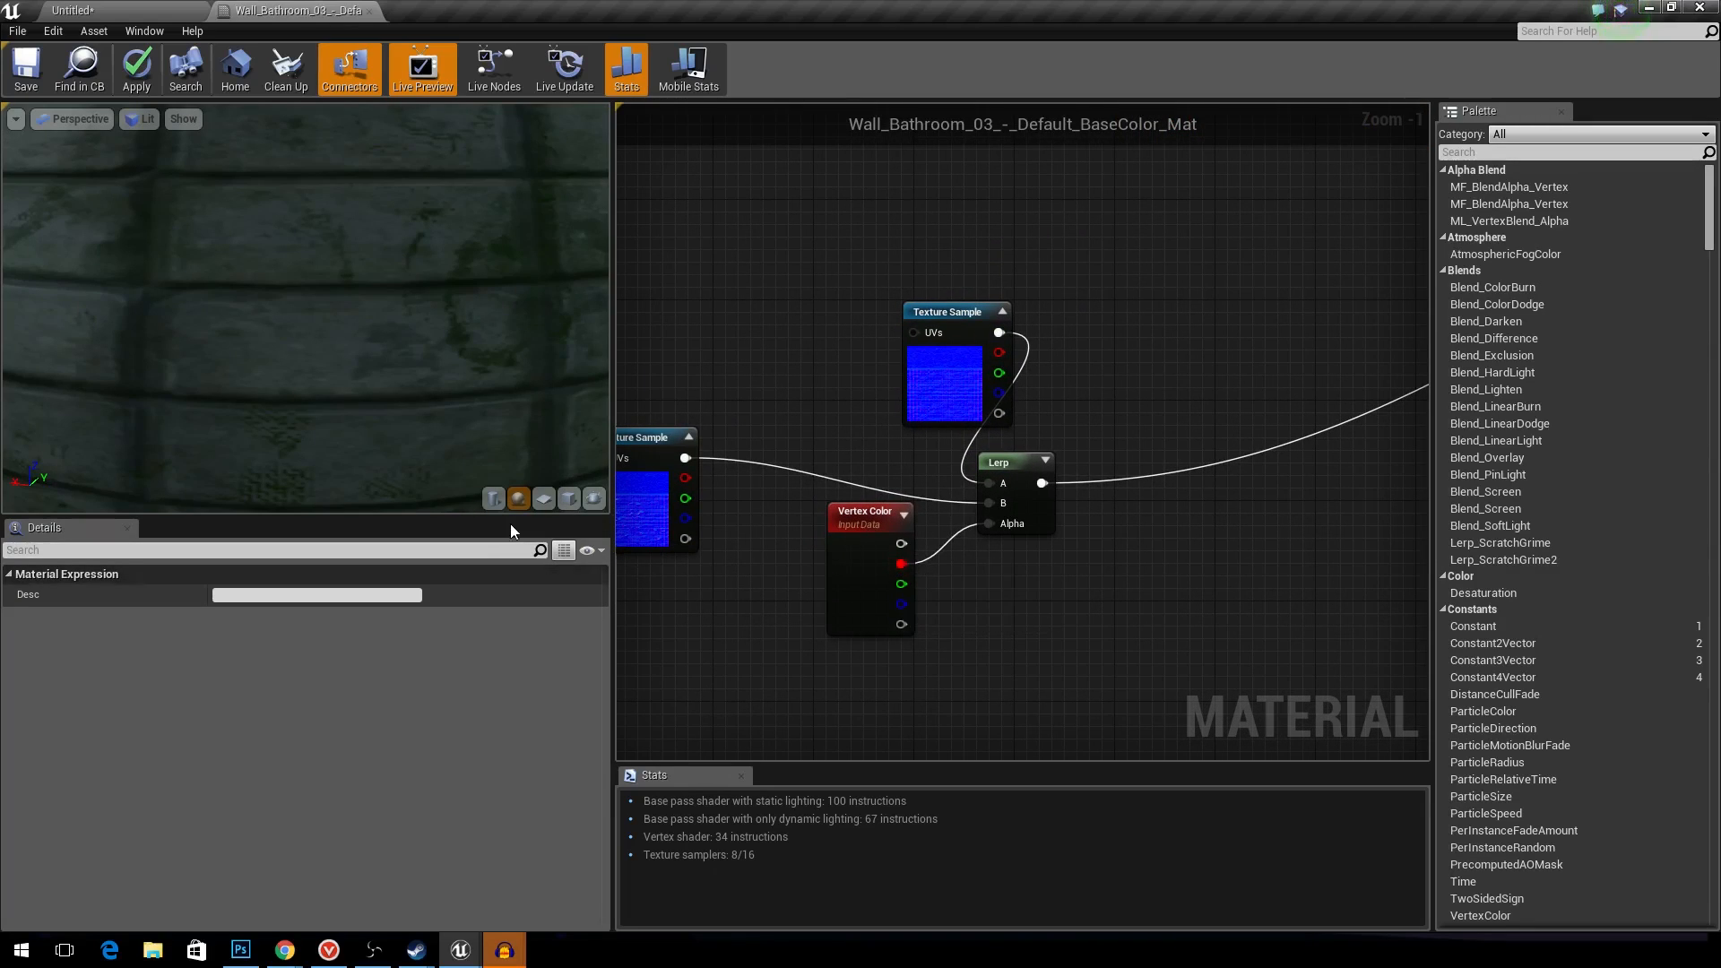
# - Enlarge the material preview area and turn the sphere to inspect its cracked tiles
pyautogui.moveTo(511, 518); pyautogui.dragTo(511, 807)
pyautogui.scroll(-3, 358, 471)
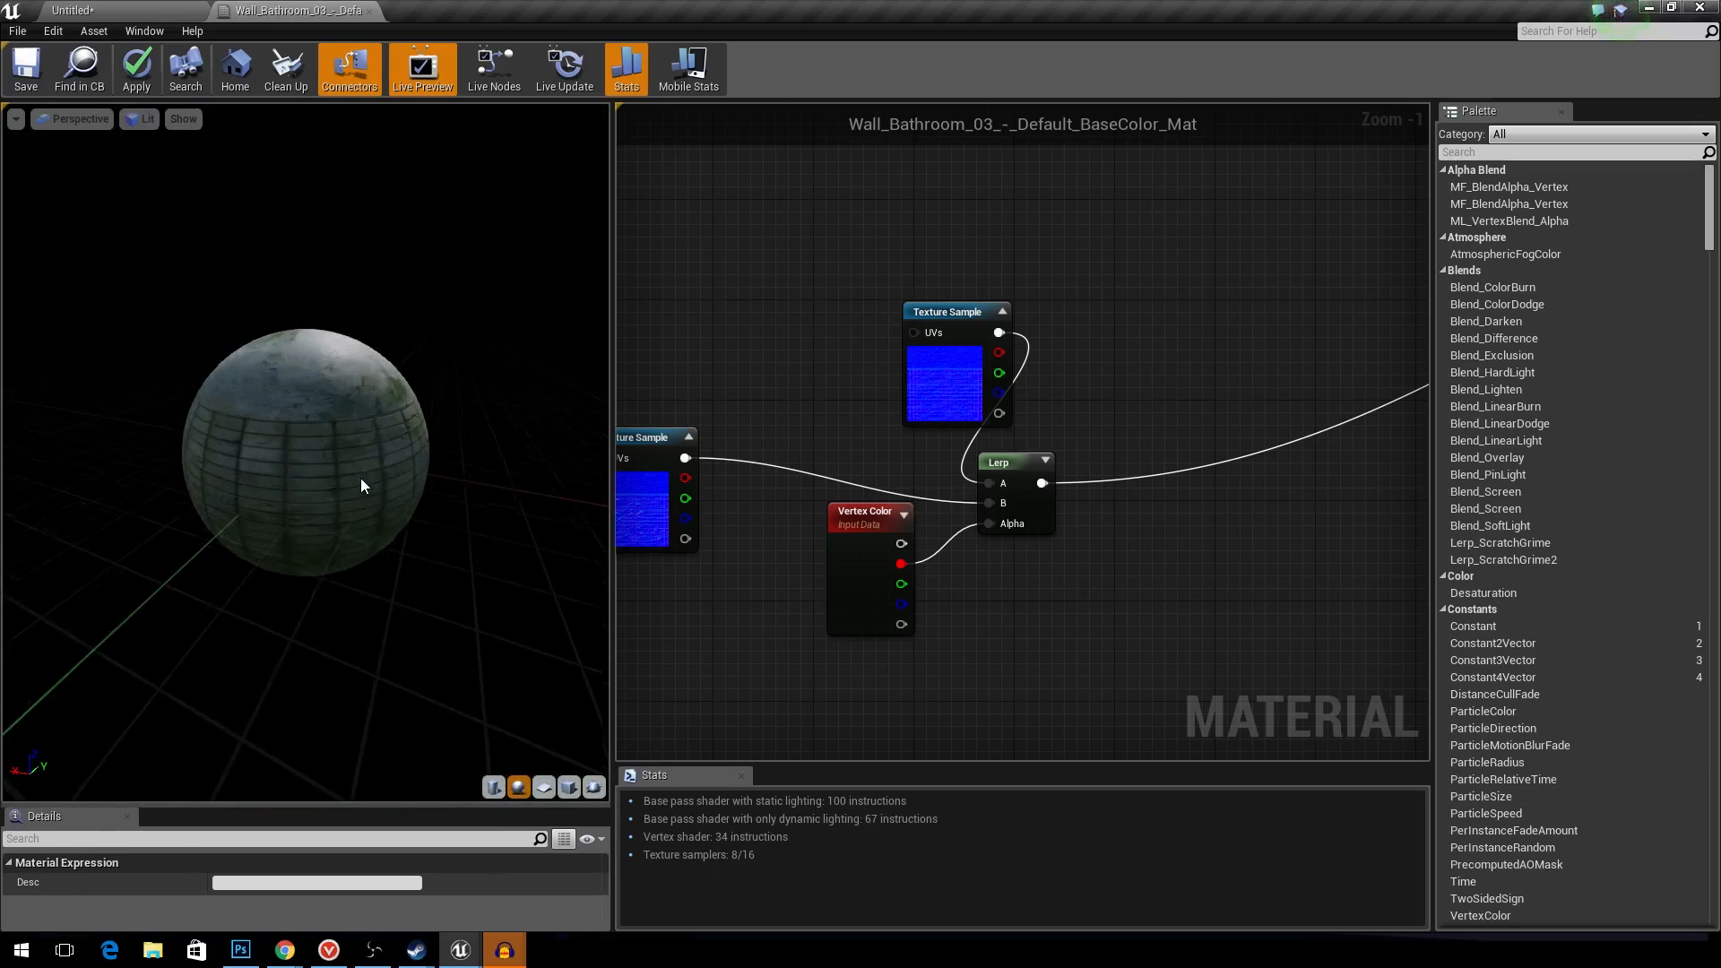
pyautogui.moveTo(361, 486); pyautogui.dragTo(366, 385)
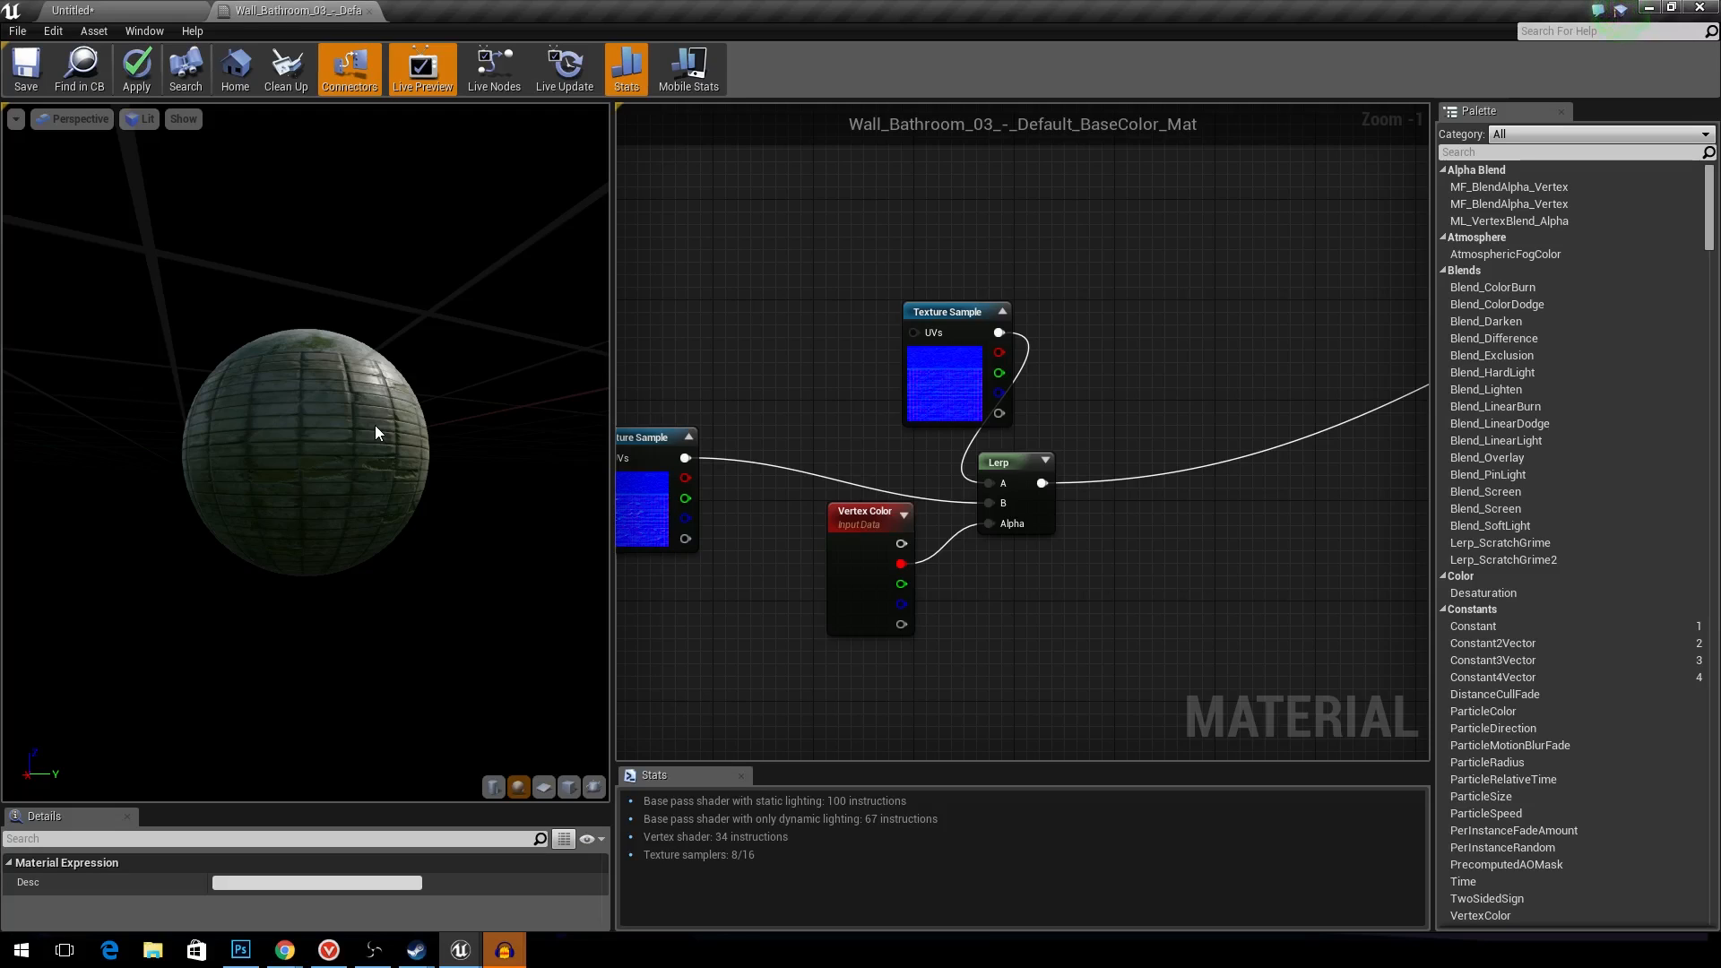
pyautogui.moveTo(902, 585); pyautogui.dragTo(950, 589)
pyautogui.click(1004, 643)
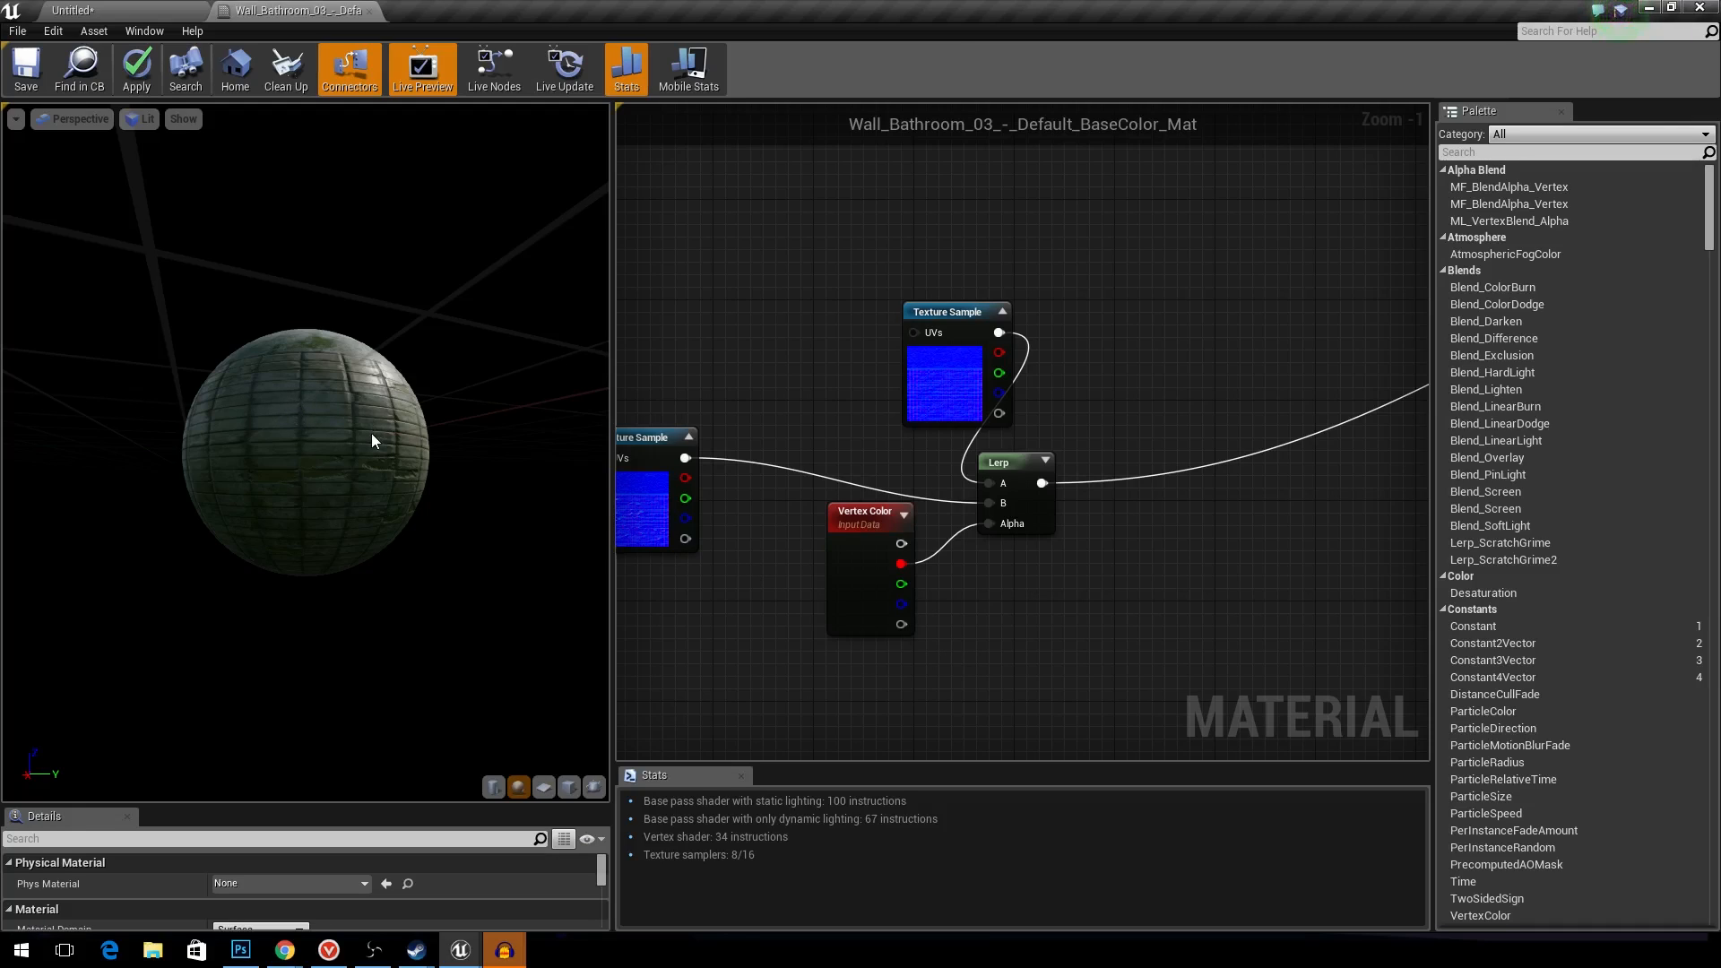
# - Examine the whole material graph, from the normal blend to the base color textures and the material output node
pyautogui.moveTo(1128, 529); pyautogui.dragTo(928, 502, button='right')
pyautogui.scroll(-2, 928, 502)
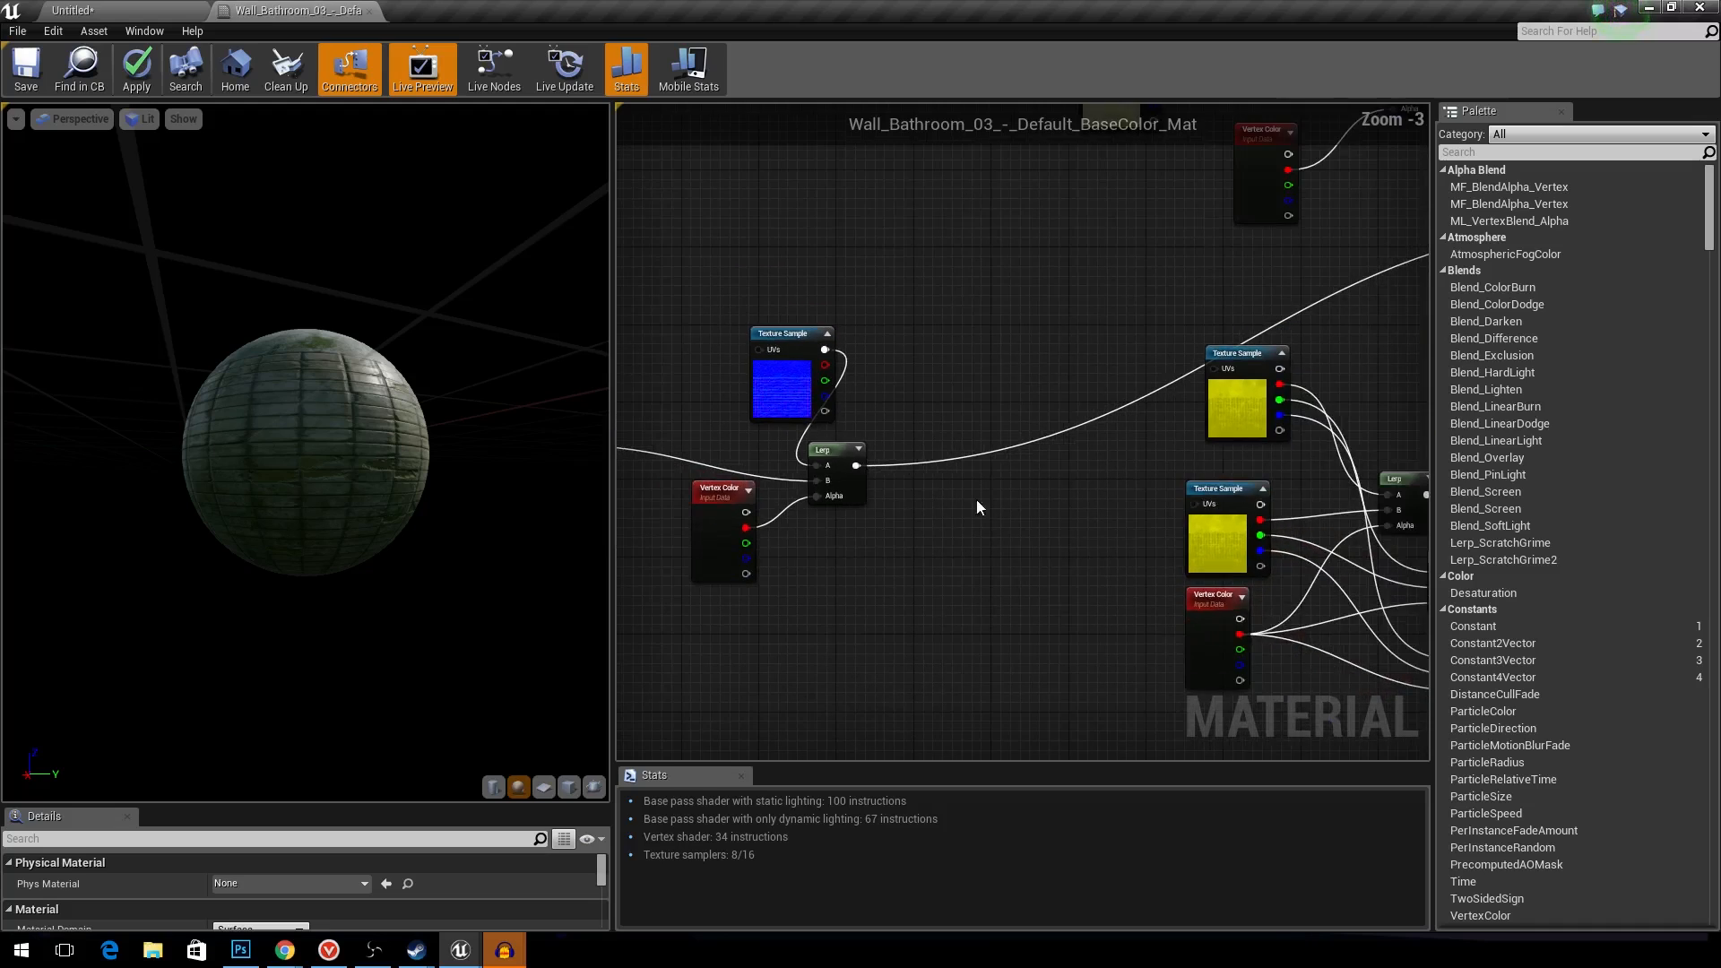
pyautogui.moveTo(1223, 500); pyautogui.dragTo(890, 454, button='right')
pyautogui.scroll(-1, 890, 455)
pyautogui.moveTo(822, 380); pyautogui.dragTo(885, 557, button='right')
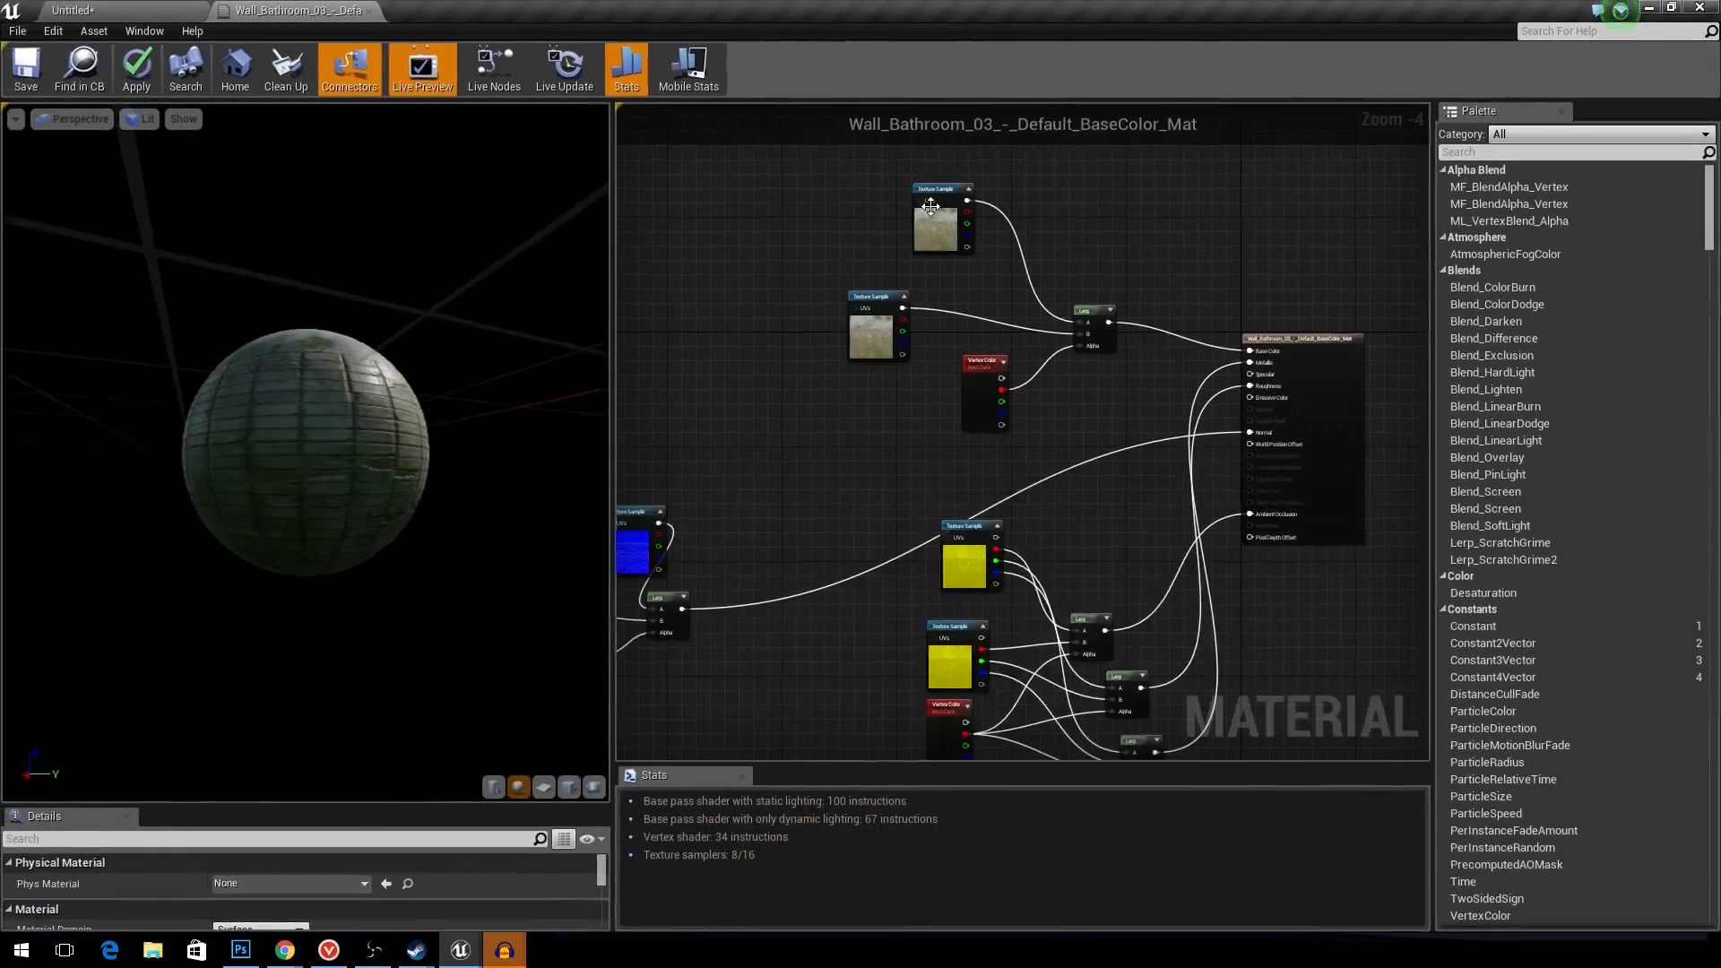
pyautogui.click(931, 206)
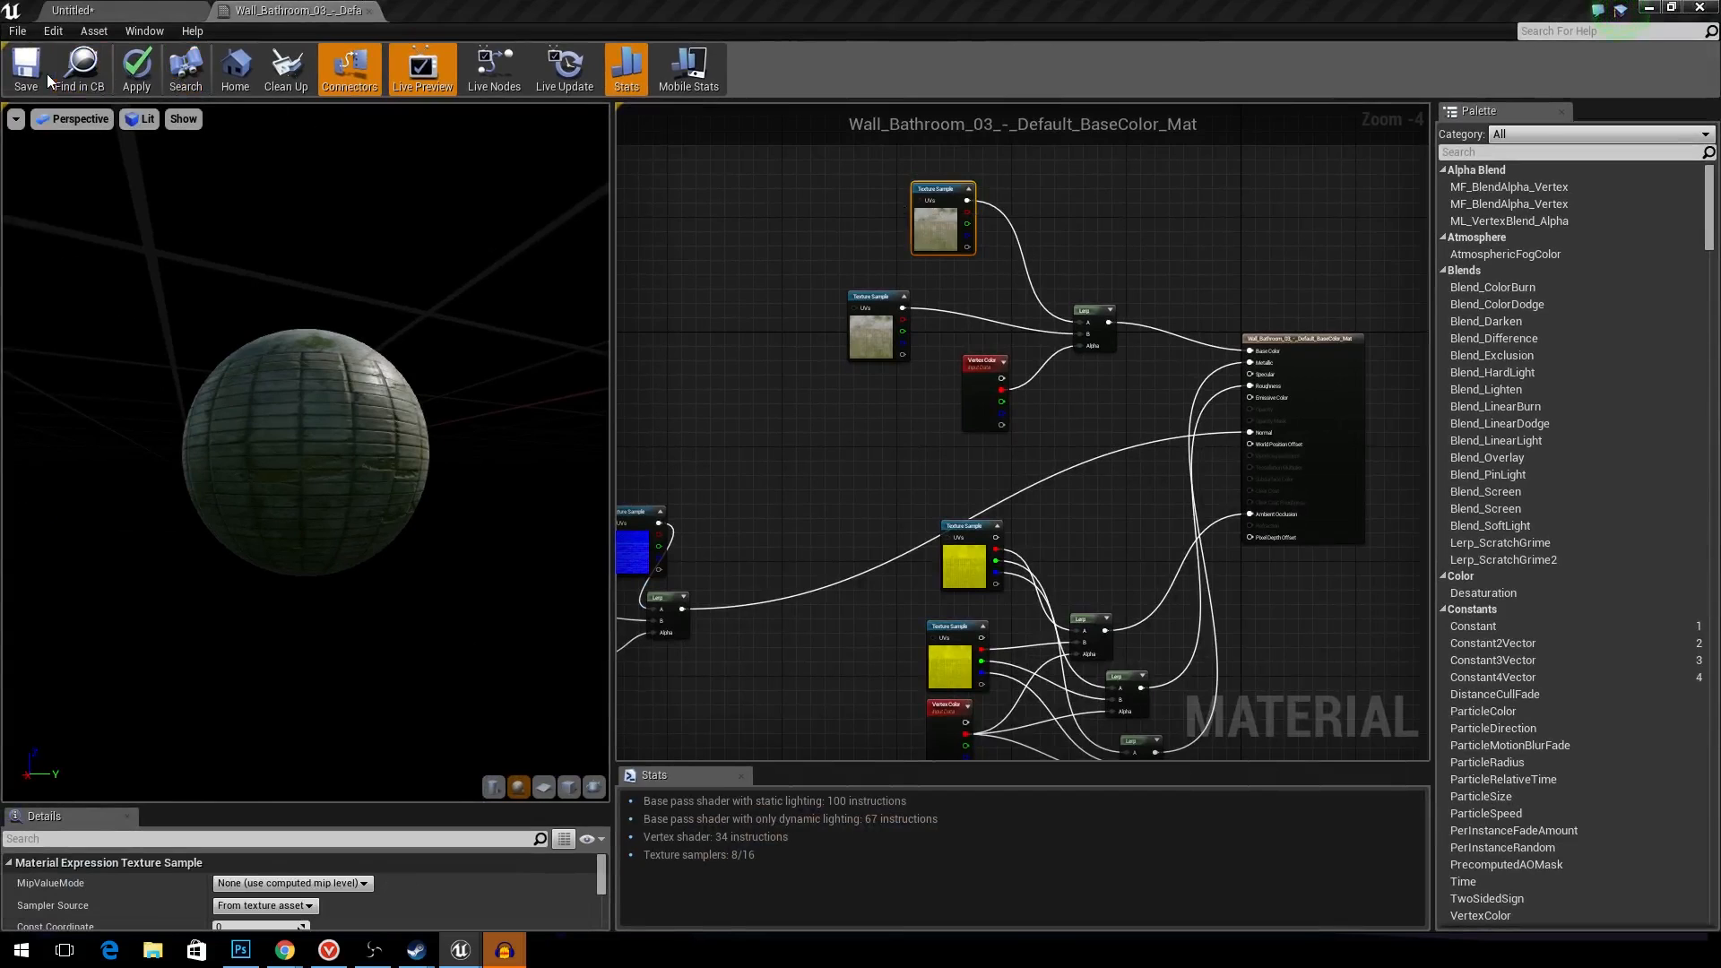
pyautogui.moveTo(1208, 8); pyautogui.dragTo(1220, 105)
pyautogui.doubleClick(1369, 108)
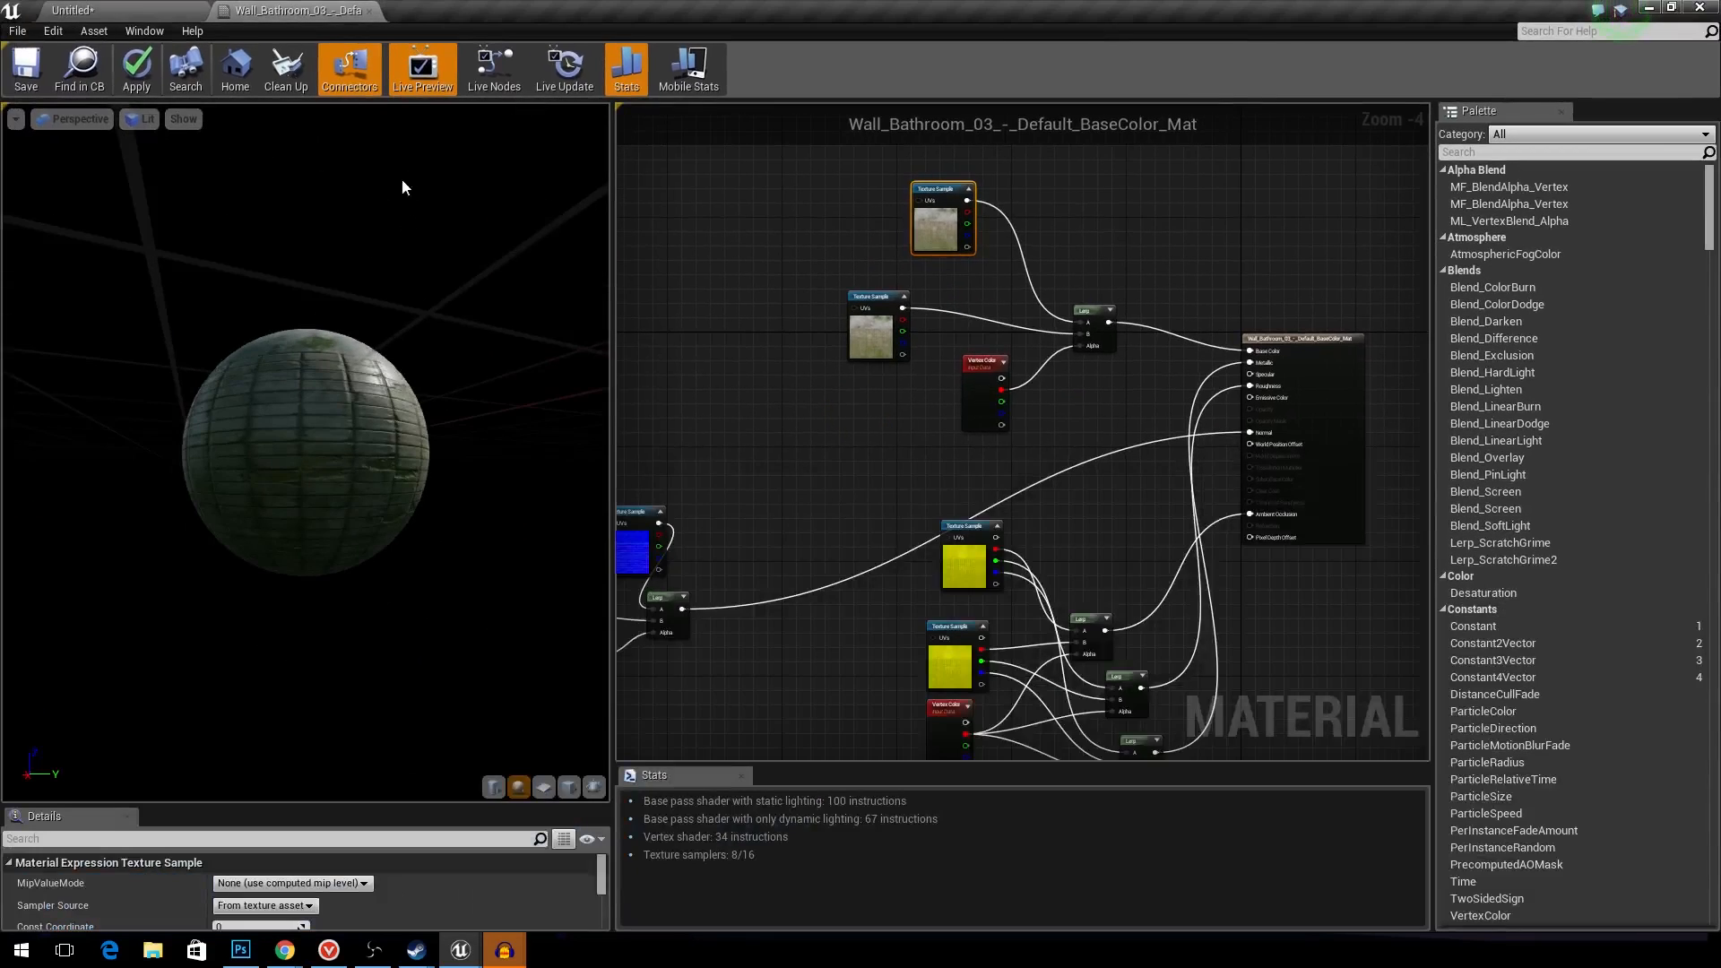
# - Return to the level, bring up the Content Browser and open NewFolder inside Interior/Modular/Textures
pyautogui.click(83, 10)
pyautogui.moveTo(988, 504); pyautogui.dragTo(1011, 558, button='right')
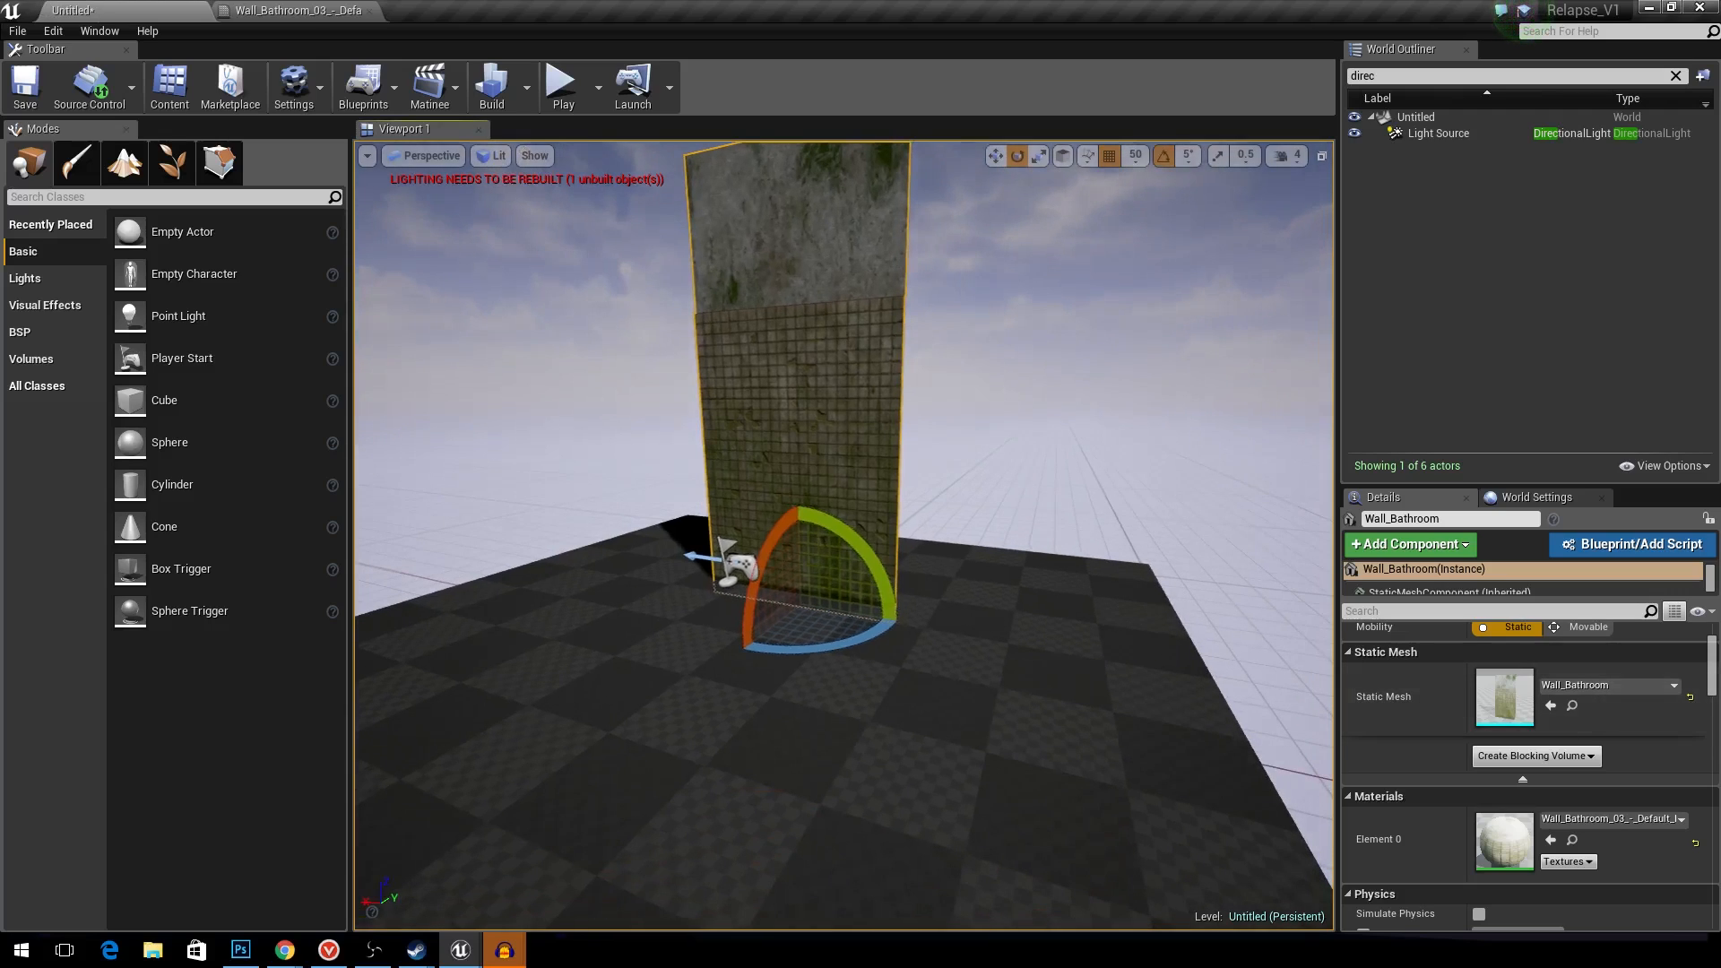
pyautogui.moveTo(1720, 484); pyautogui.dragTo(999, 13)
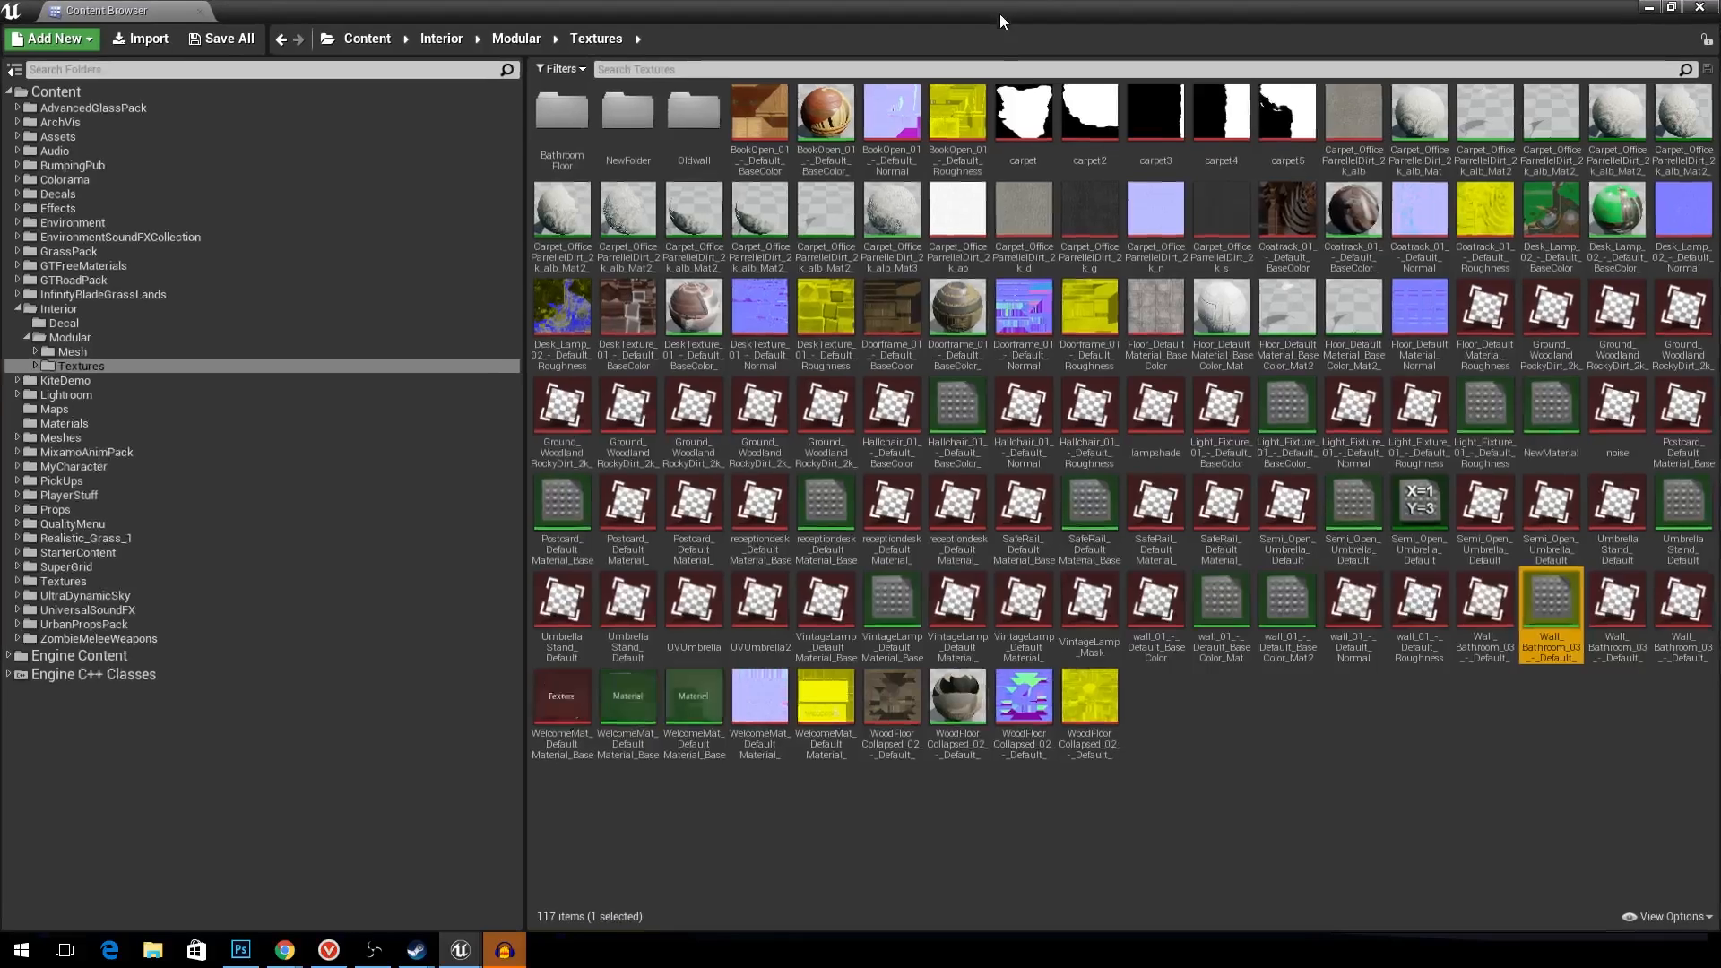
pyautogui.click(1295, 788)
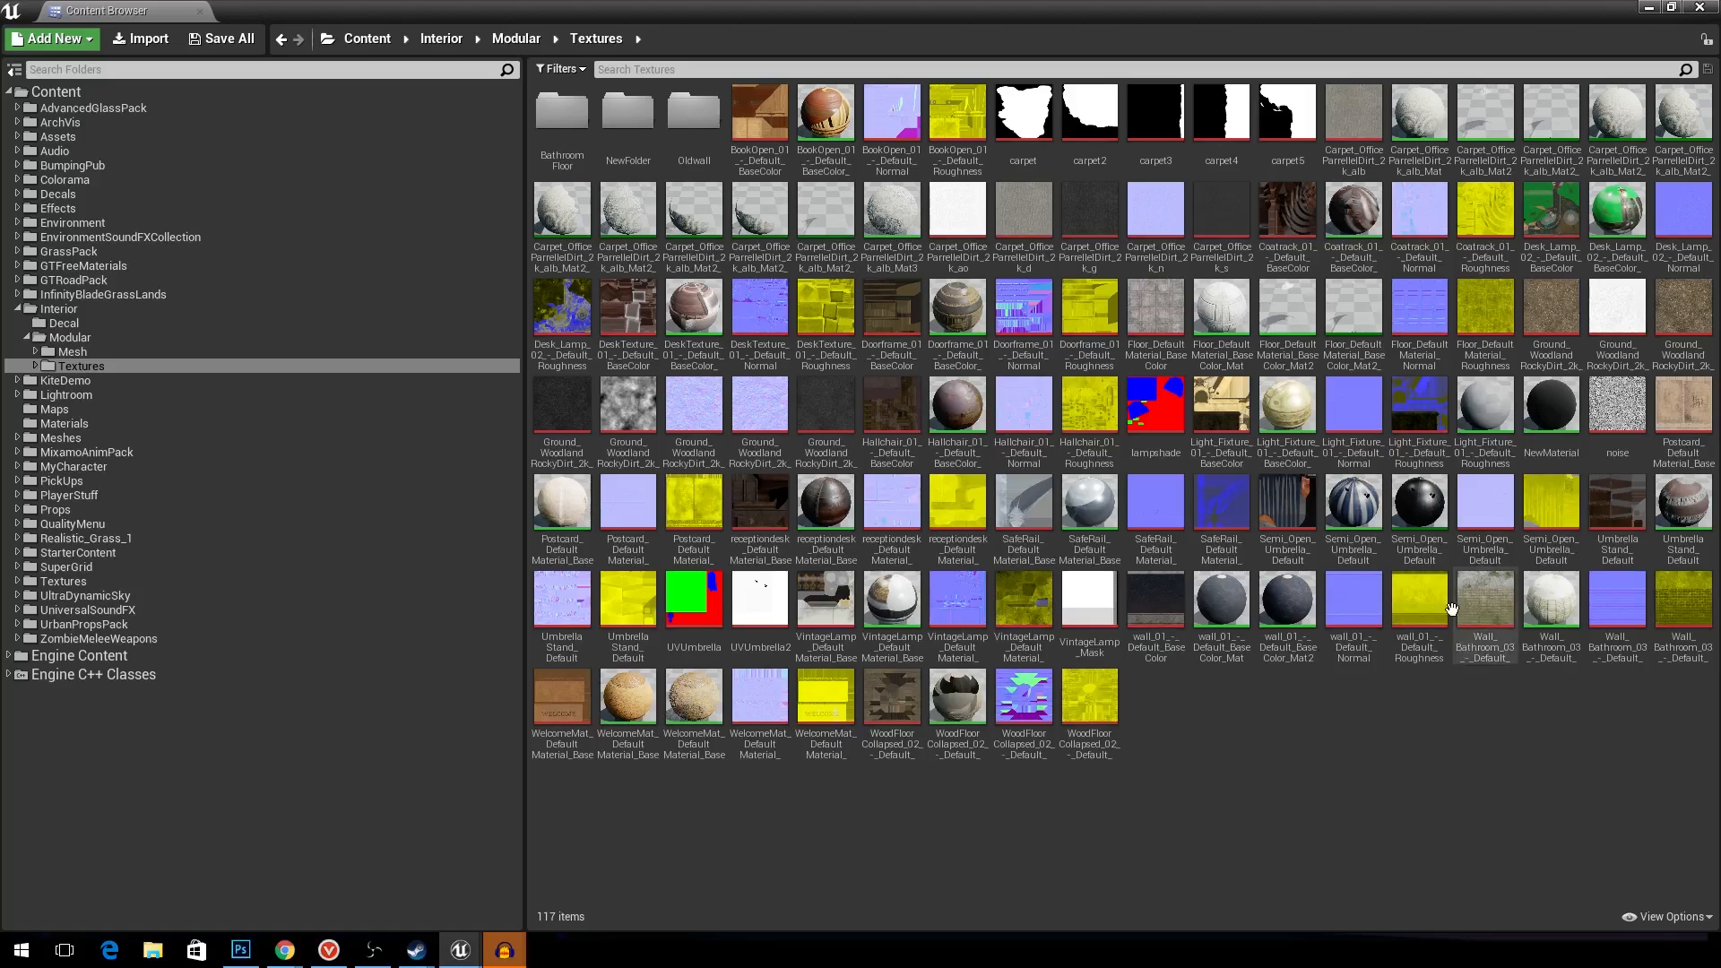
pyautogui.moveTo(1630, 617)
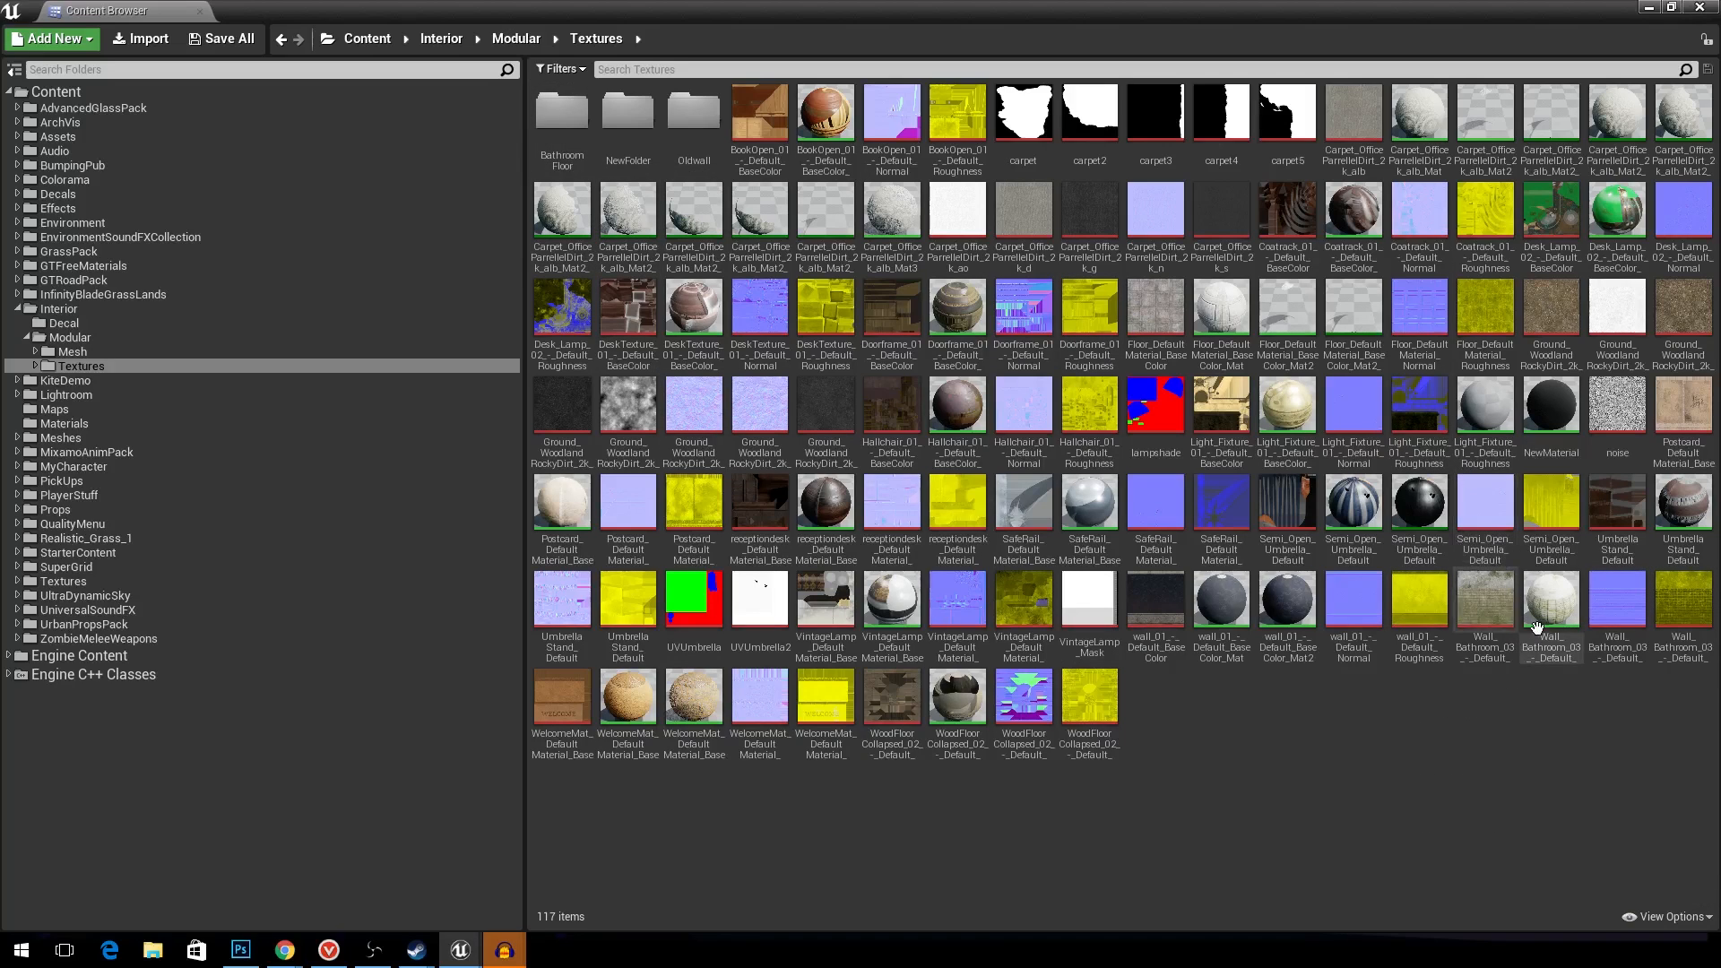
pyautogui.doubleClick(648, 152)
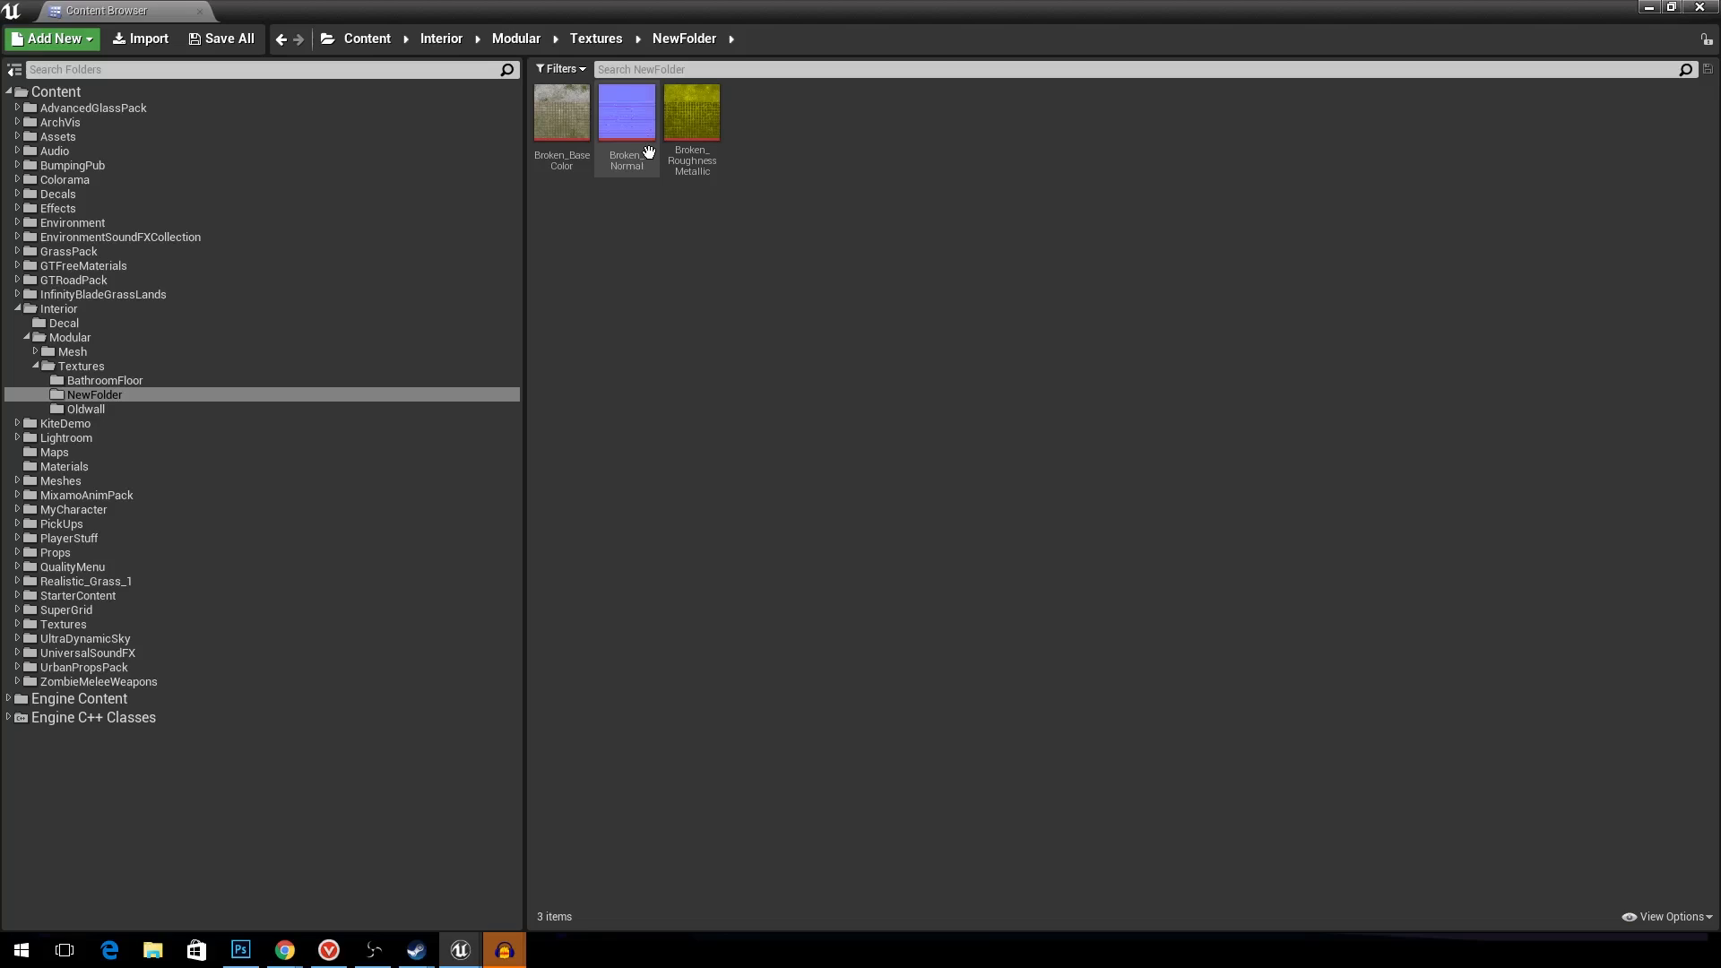
pyautogui.moveTo(558, 137)
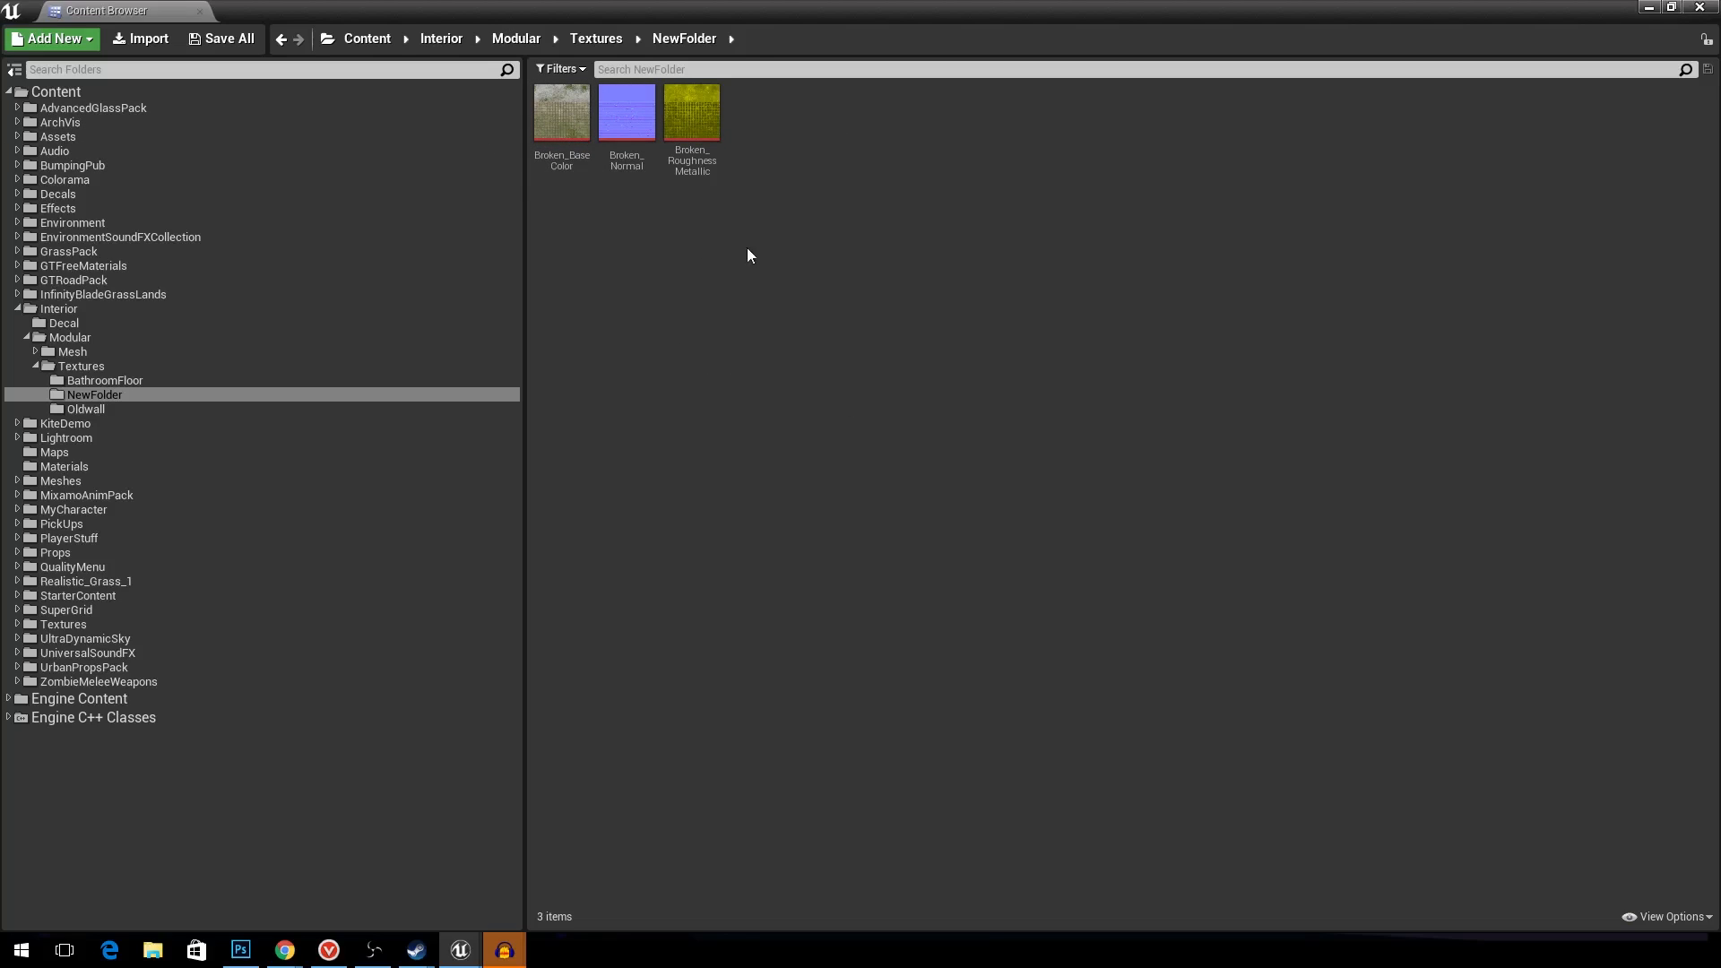
# - Create a material in NewFolder and name it Bathroom_VertexPaint
pyautogui.rightClick(852, 437)
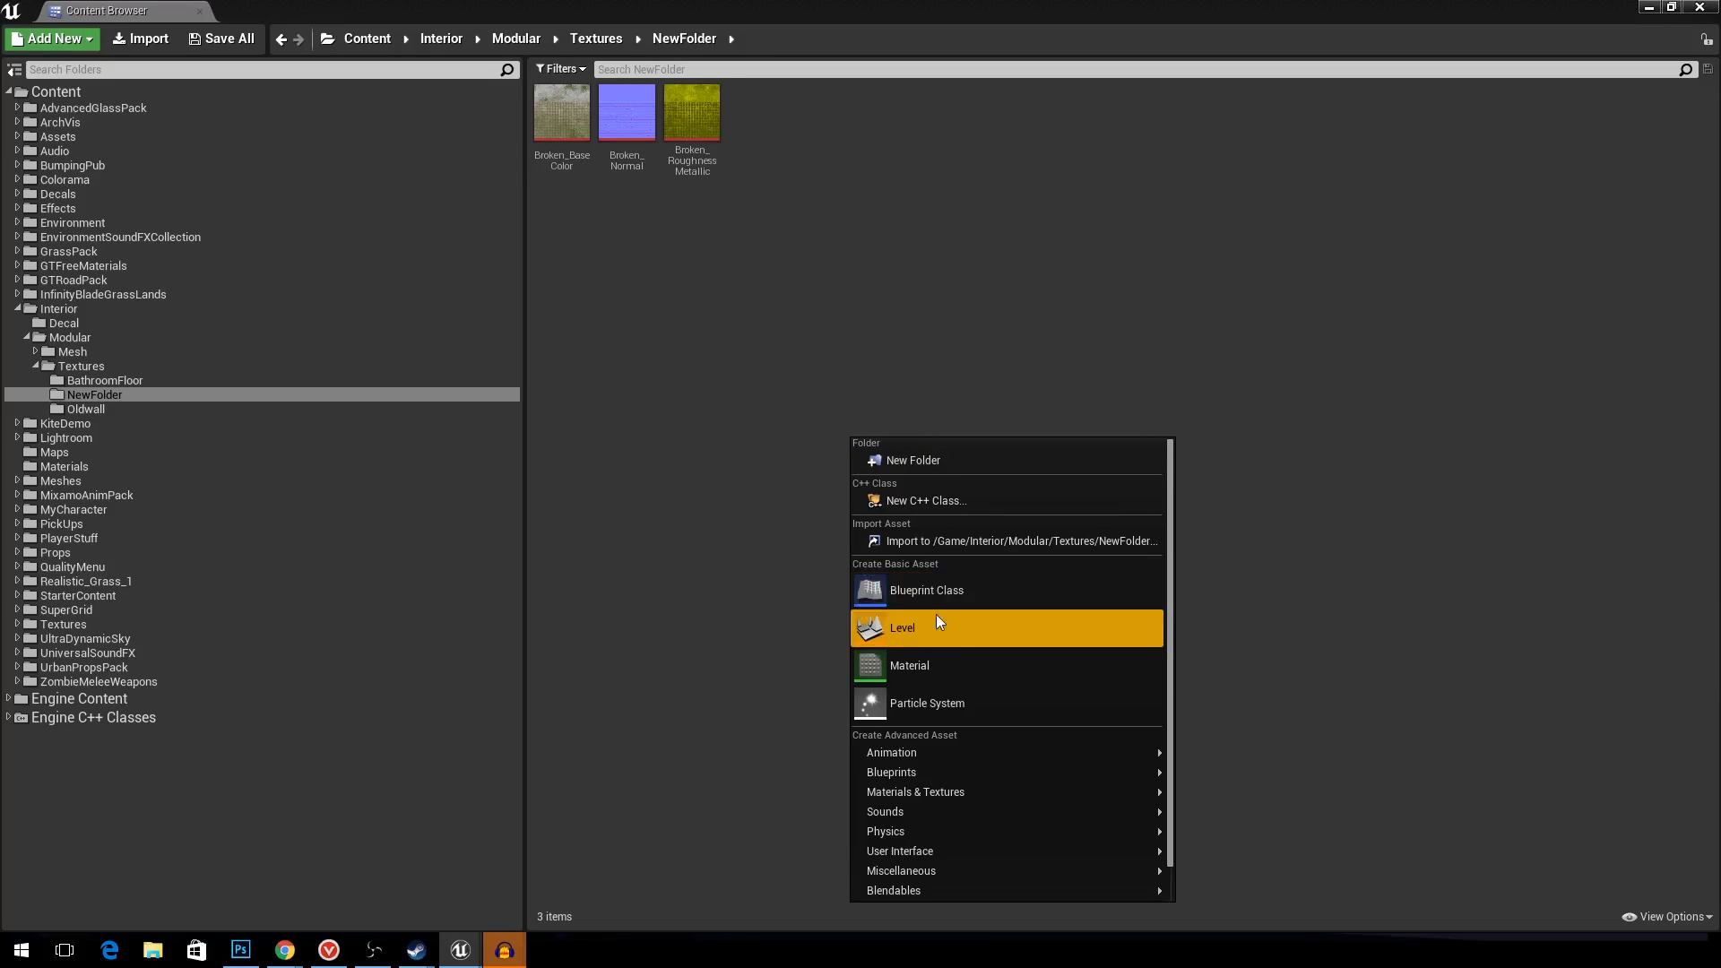
pyautogui.click(960, 666)
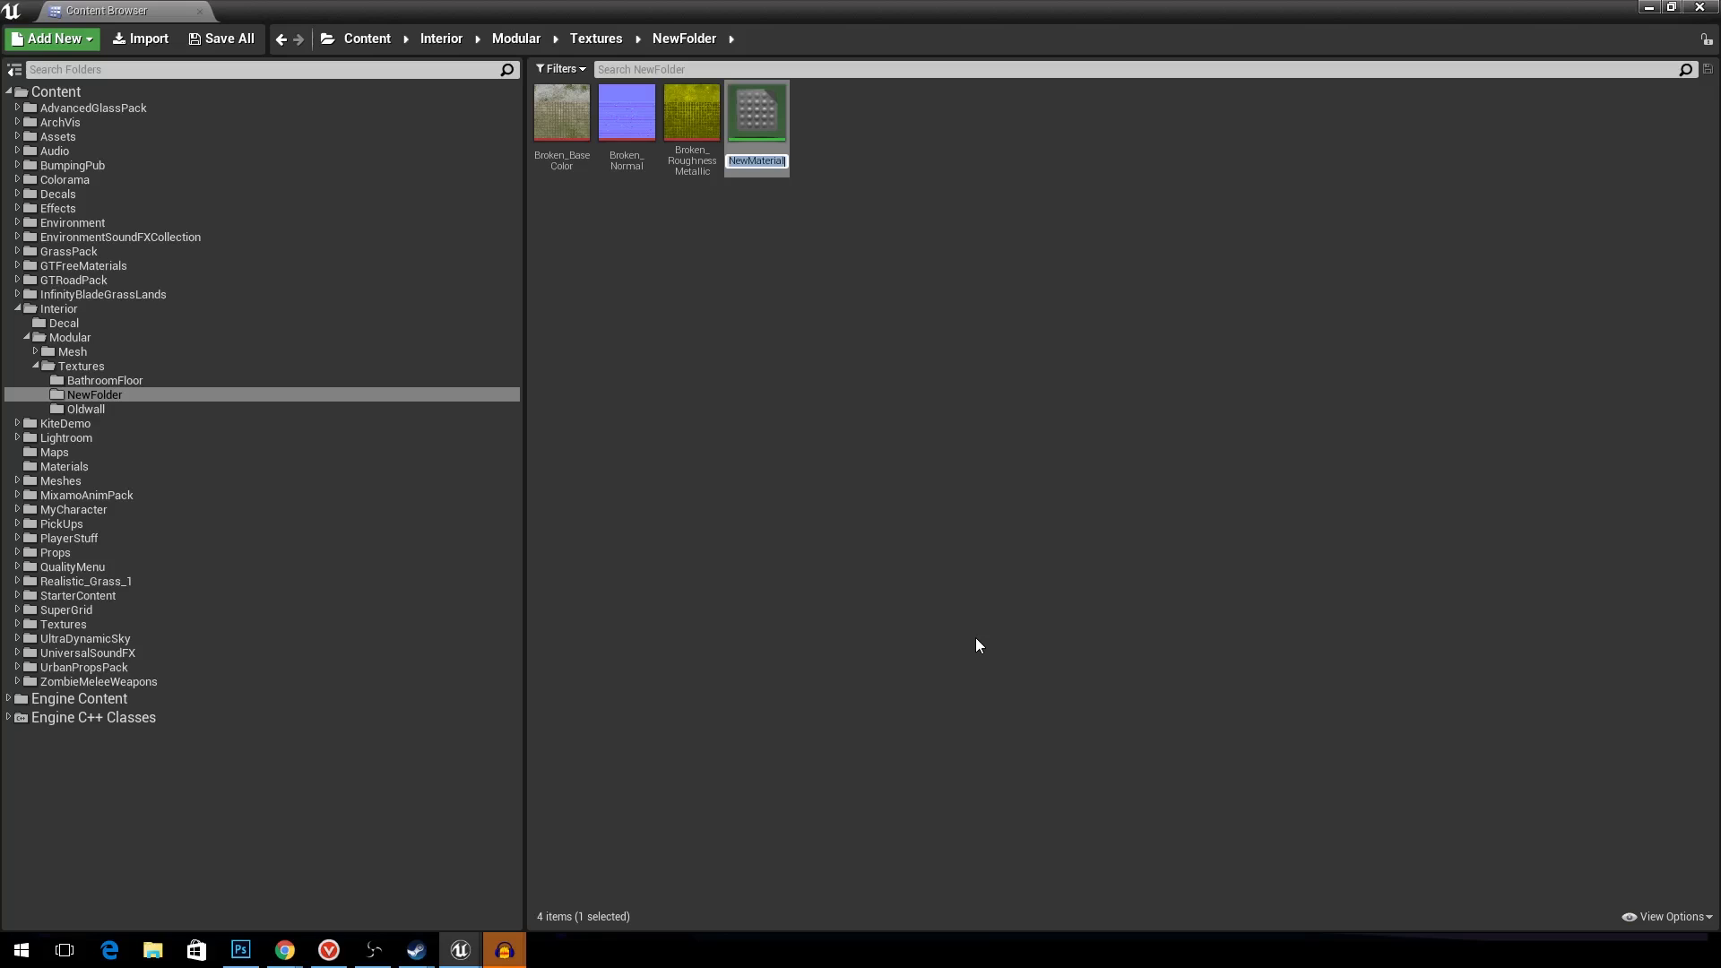
pyautogui.write('Bathroom_')
pyautogui.write('VertexPaint')
pyautogui.press('Return')
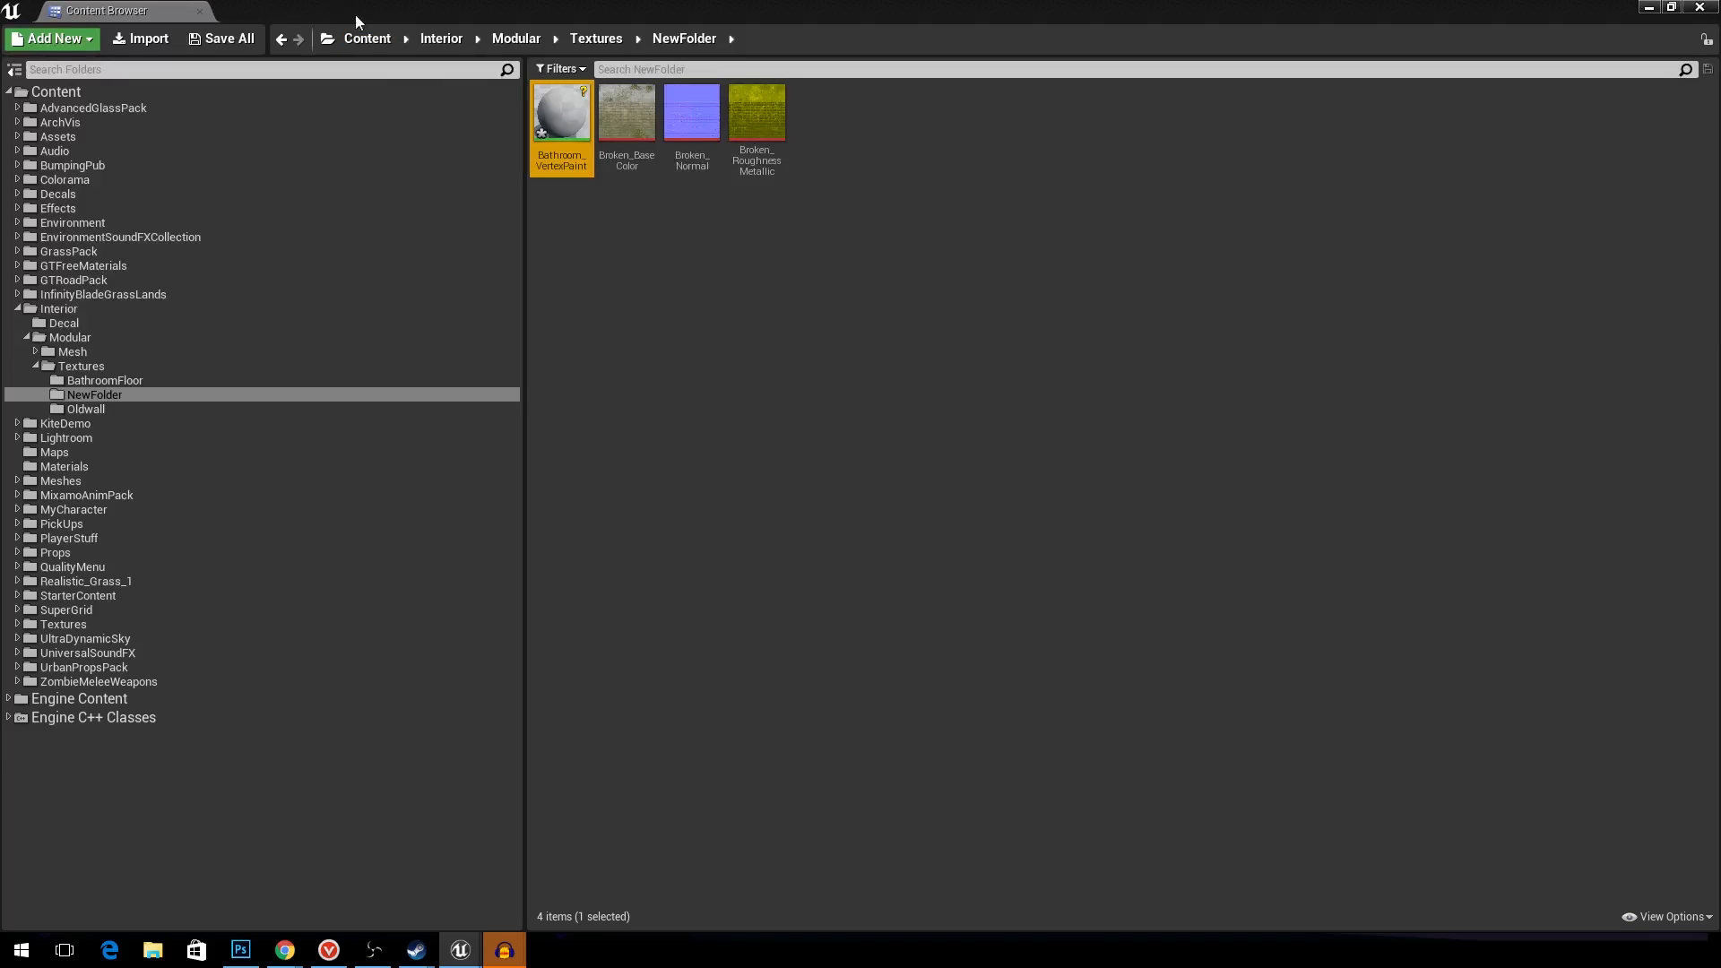
# - Open Bathroom_VertexPaint in the Material Editor and place its window beside the bathroom wall in the level, closing the interrupting Windows Settings window
pyautogui.doubleClick(565, 114)
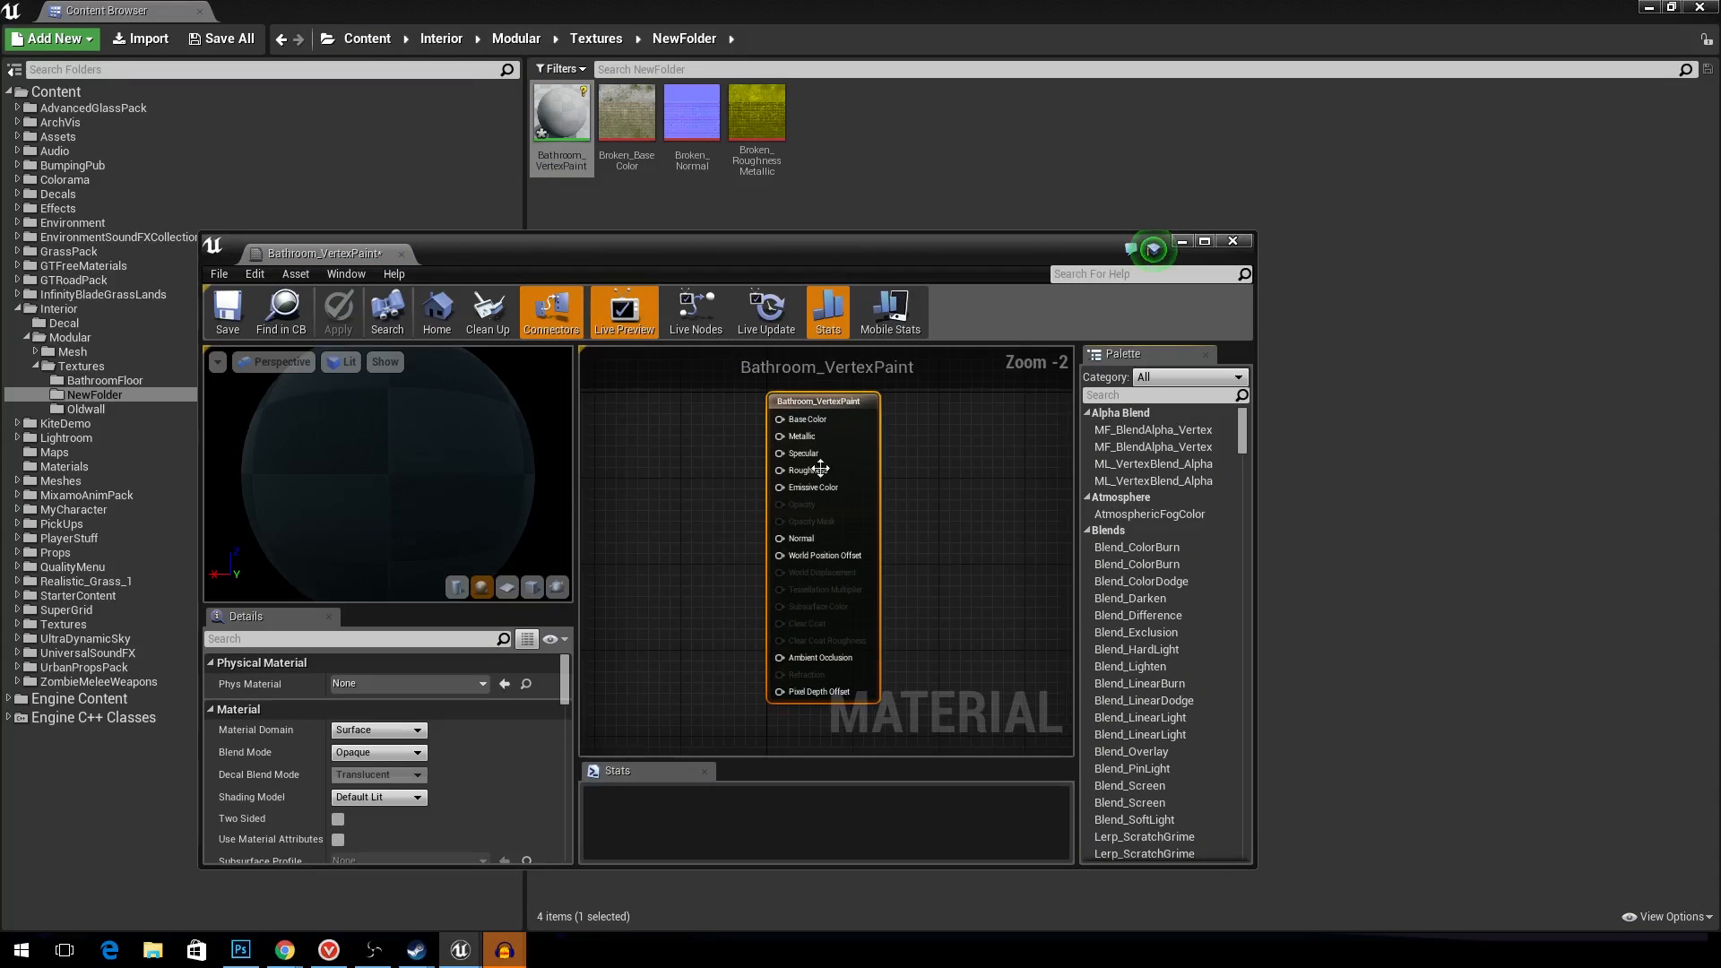
pyautogui.moveTo(841, 253); pyautogui.dragTo(1137, 281)
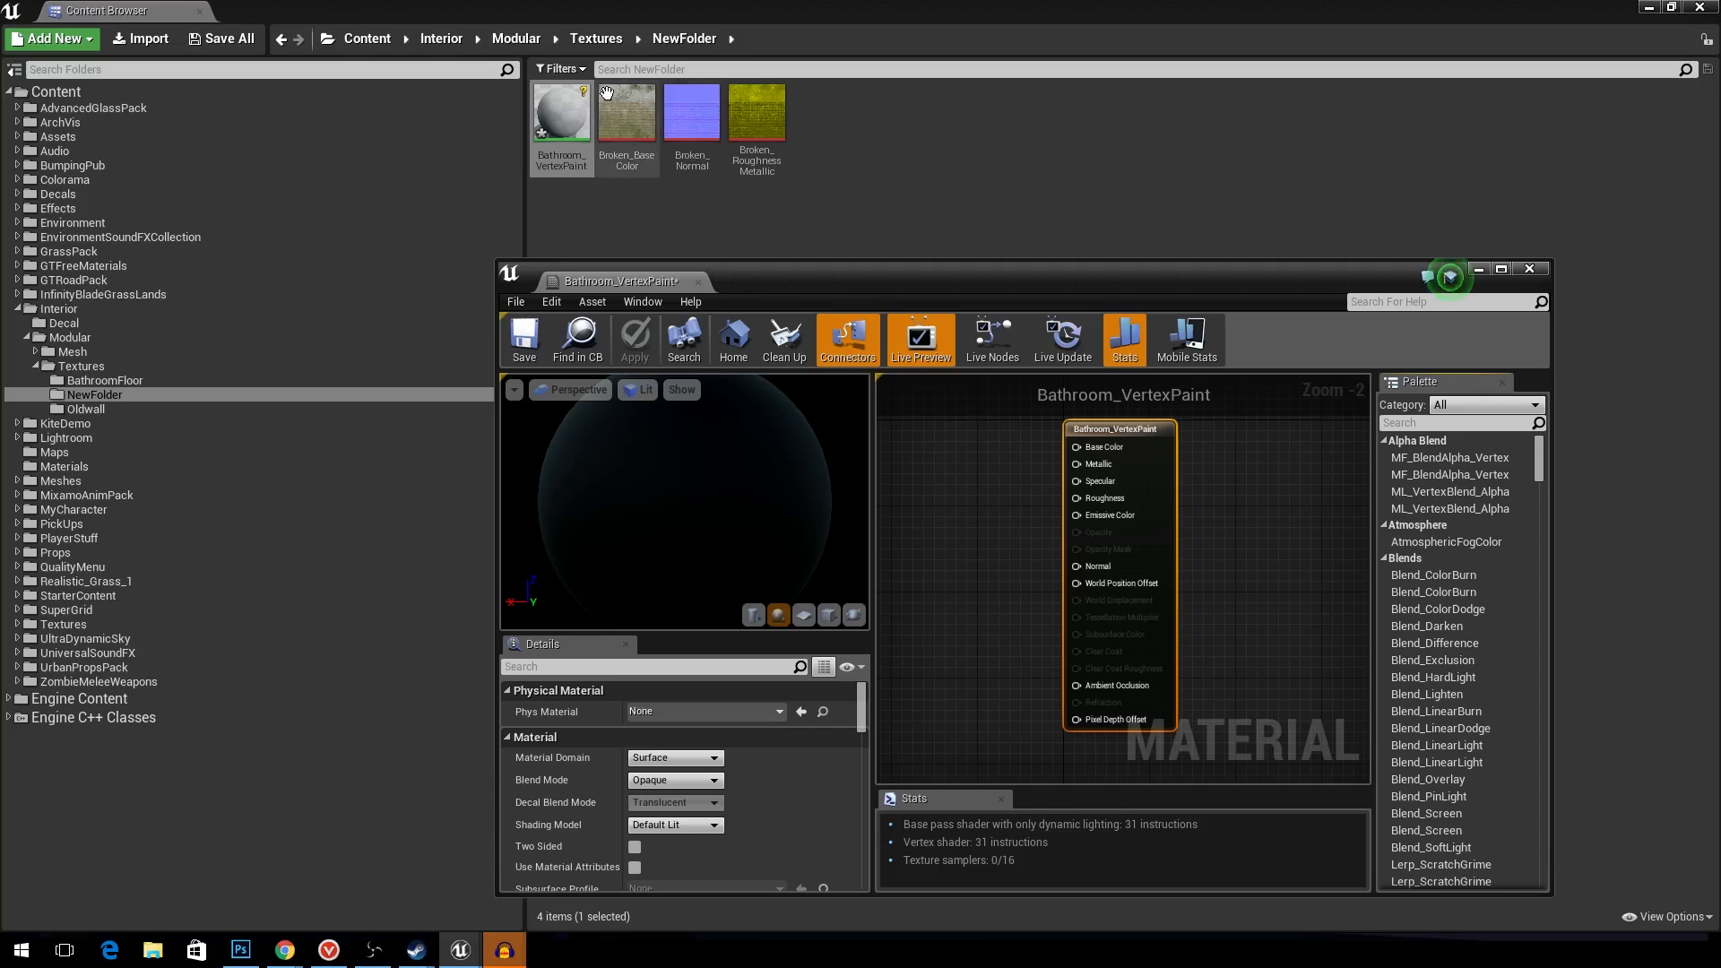
pyautogui.moveTo(583, 11); pyautogui.dragTo(1720, 98)
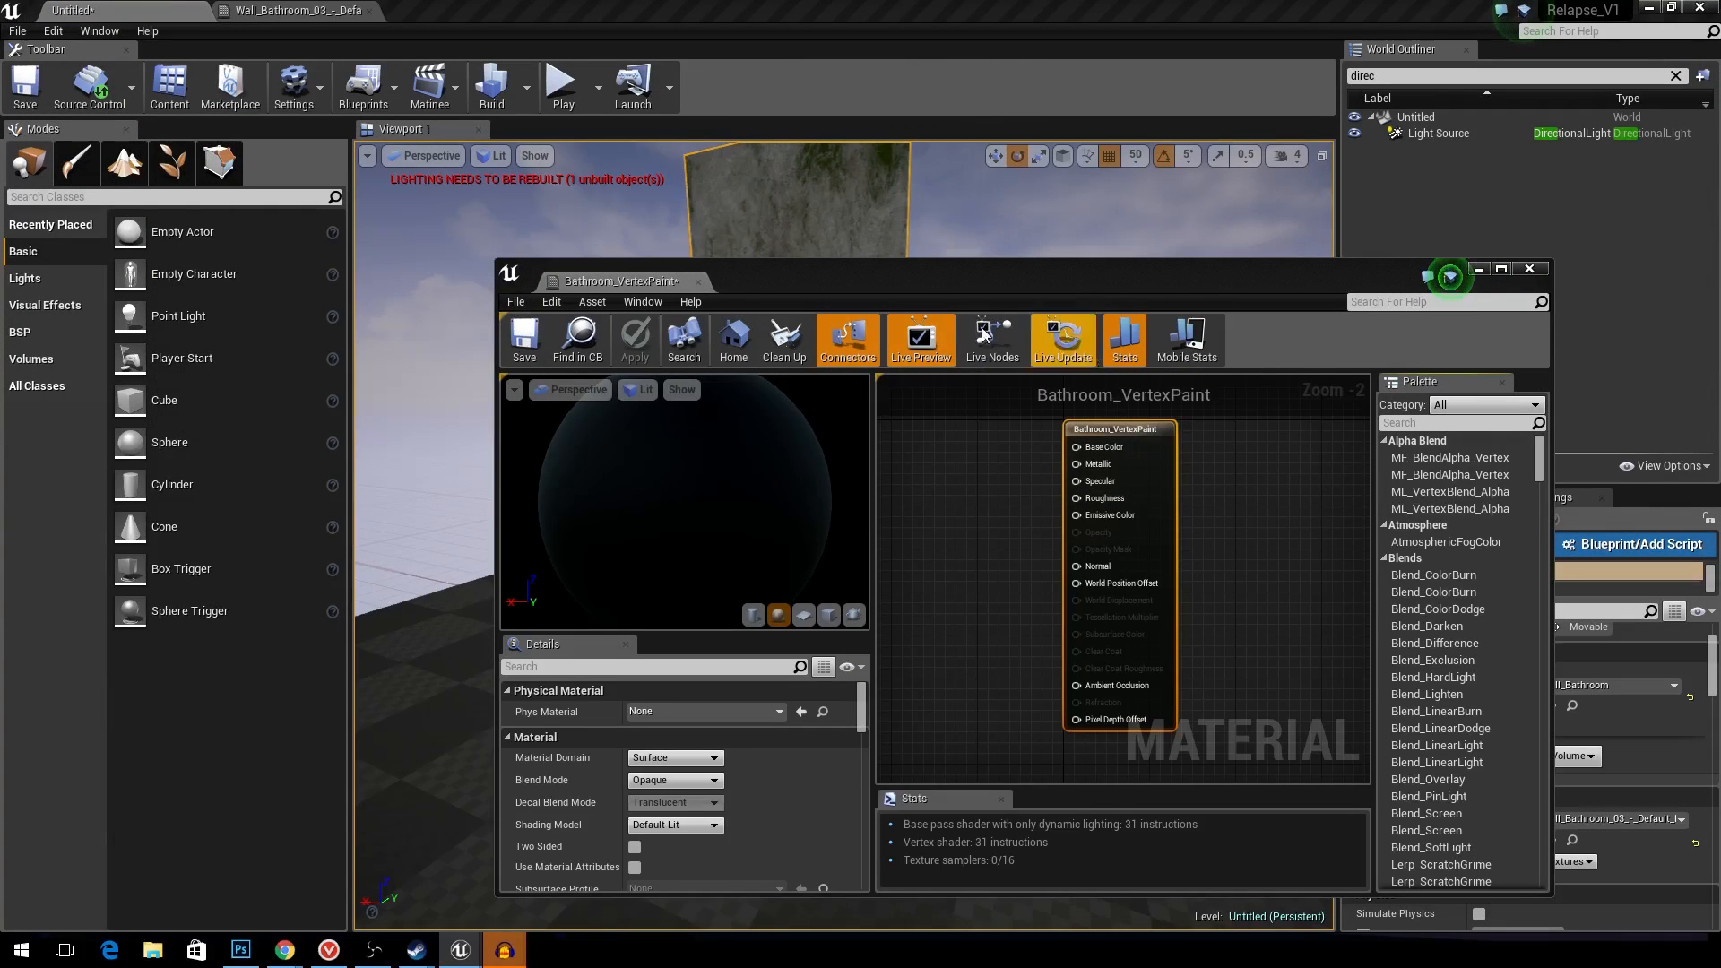
pyautogui.moveTo(910, 287); pyautogui.dragTo(1085, 254)
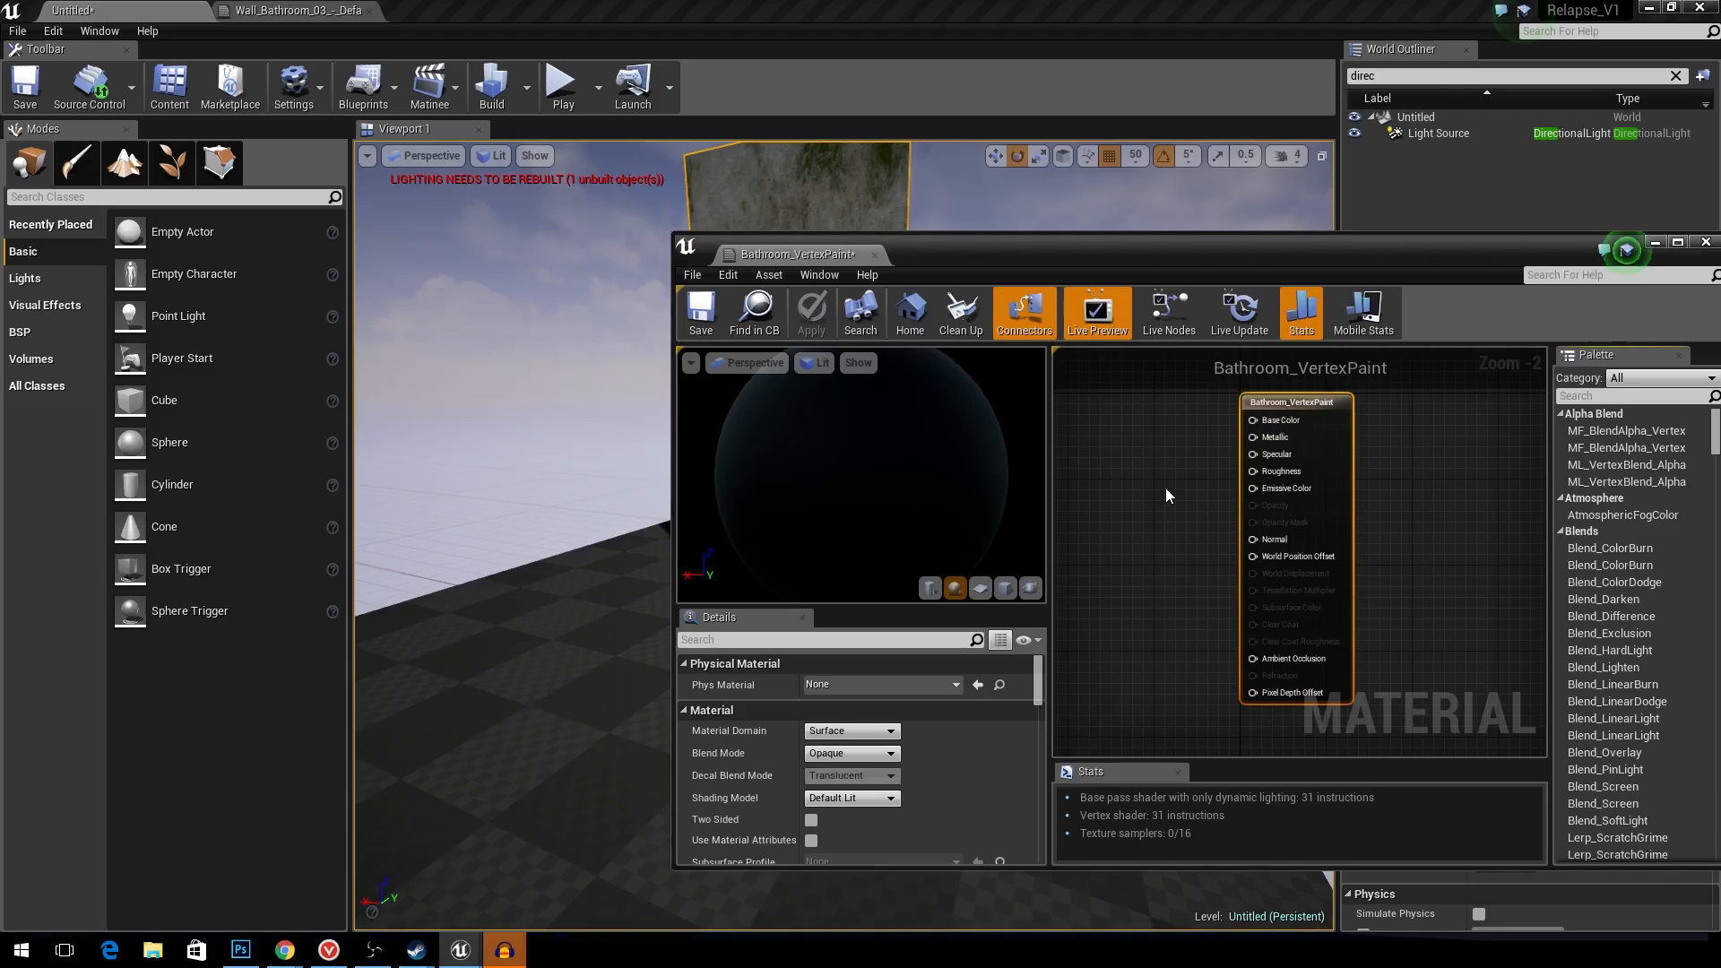
pyautogui.moveTo(1165, 495); pyautogui.dragTo(1268, 529, button='right')
pyautogui.moveTo(570, 438); pyautogui.dragTo(699, 403, button='right')
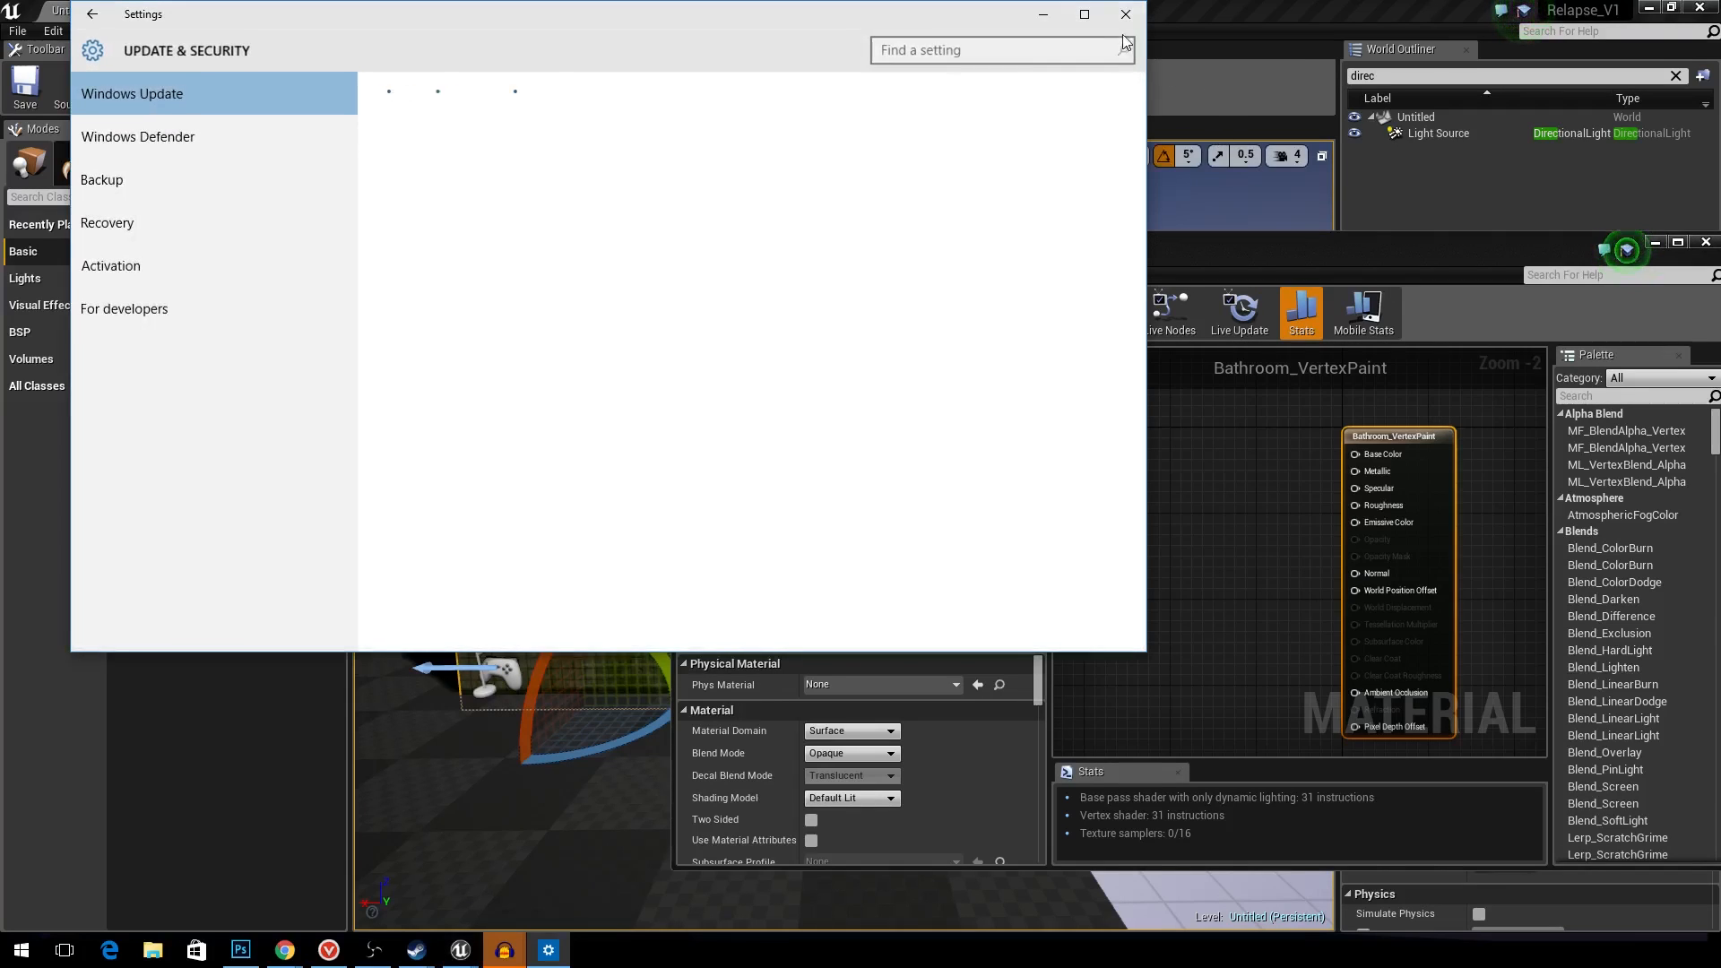
pyautogui.click(1126, 14)
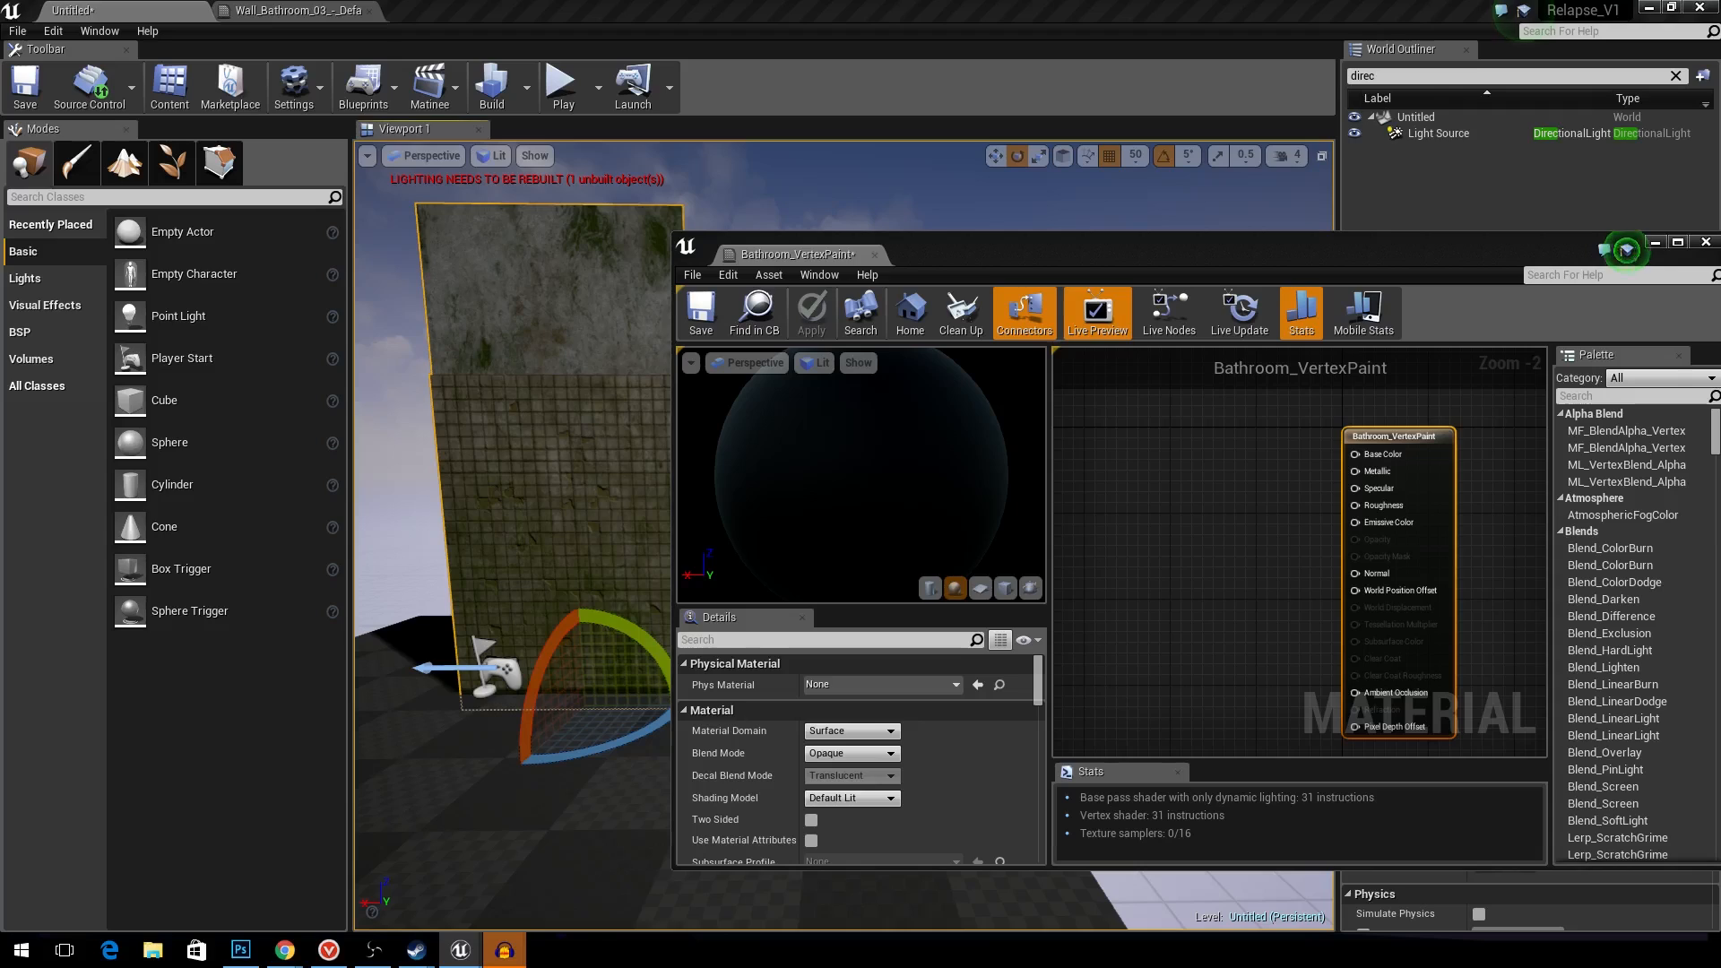
# - Add the Broken_BaseColor, Broken_Normal and Broken_RoughnessMetallic textures to the material graph and spread their Texture Sample nodes apart
pyautogui.moveTo(1156, 601); pyautogui.dragTo(1131, 559)
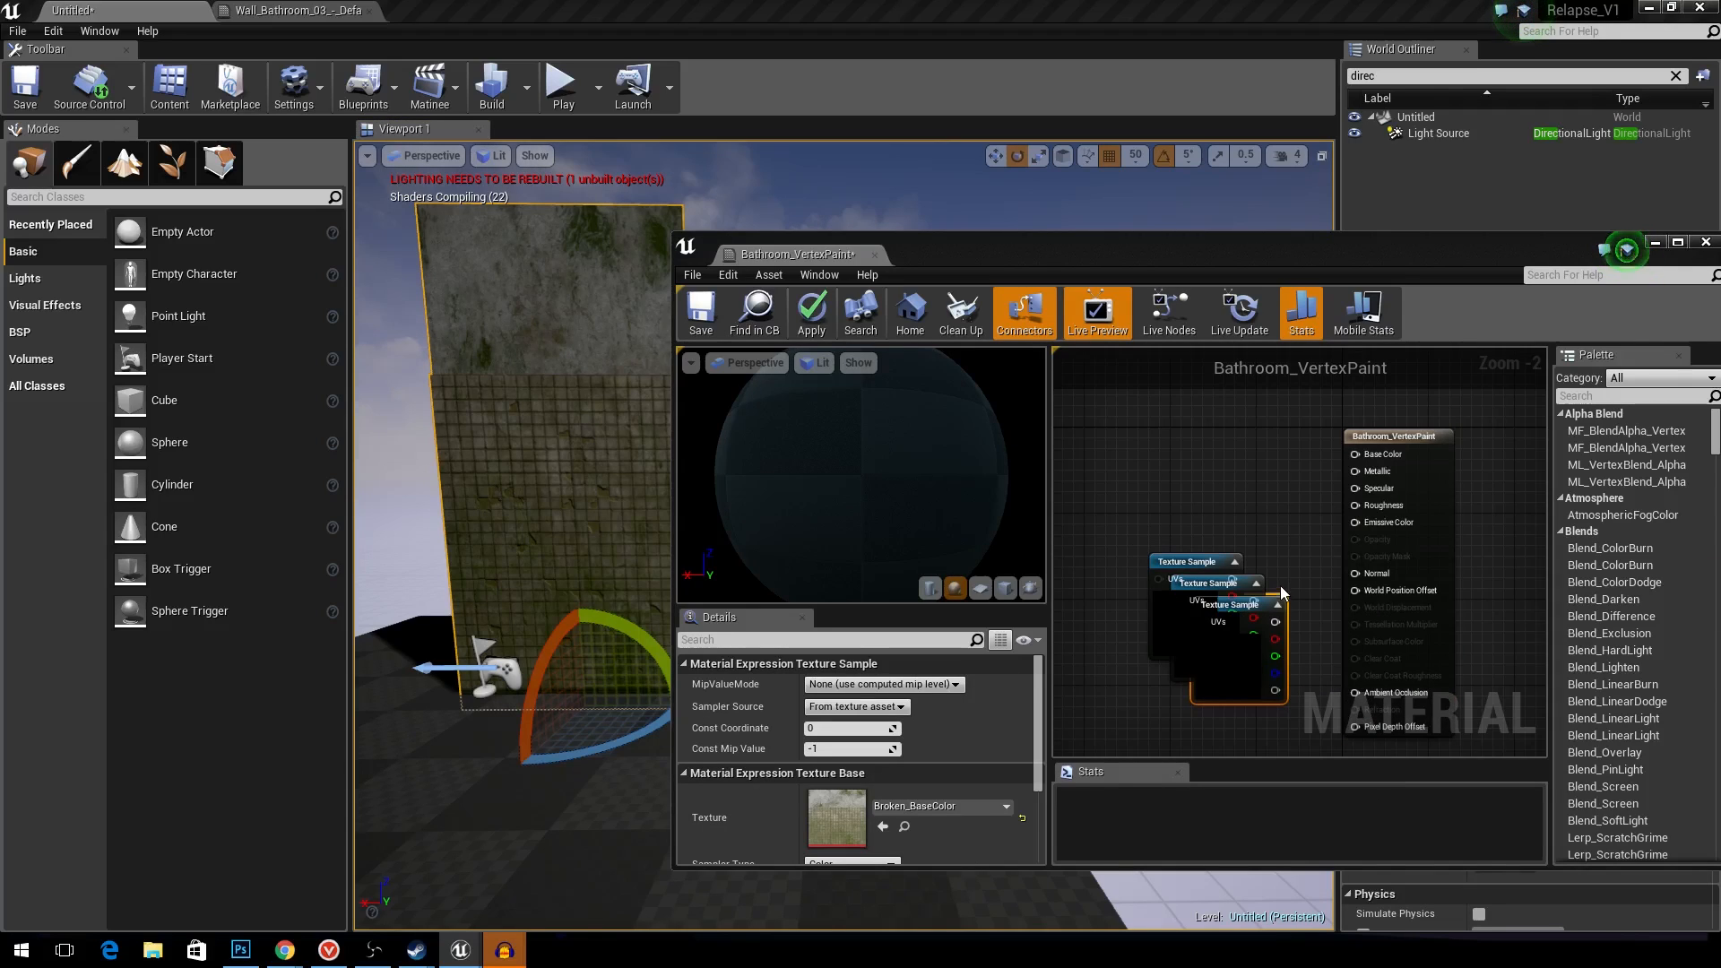
pyautogui.moveTo(1277, 598); pyautogui.dragTo(1366, 537, button='right')
pyautogui.scroll(-1, 1349, 548)
pyautogui.moveTo(1340, 598); pyautogui.dragTo(1254, 672)
pyautogui.moveTo(1297, 568); pyautogui.dragTo(1171, 524)
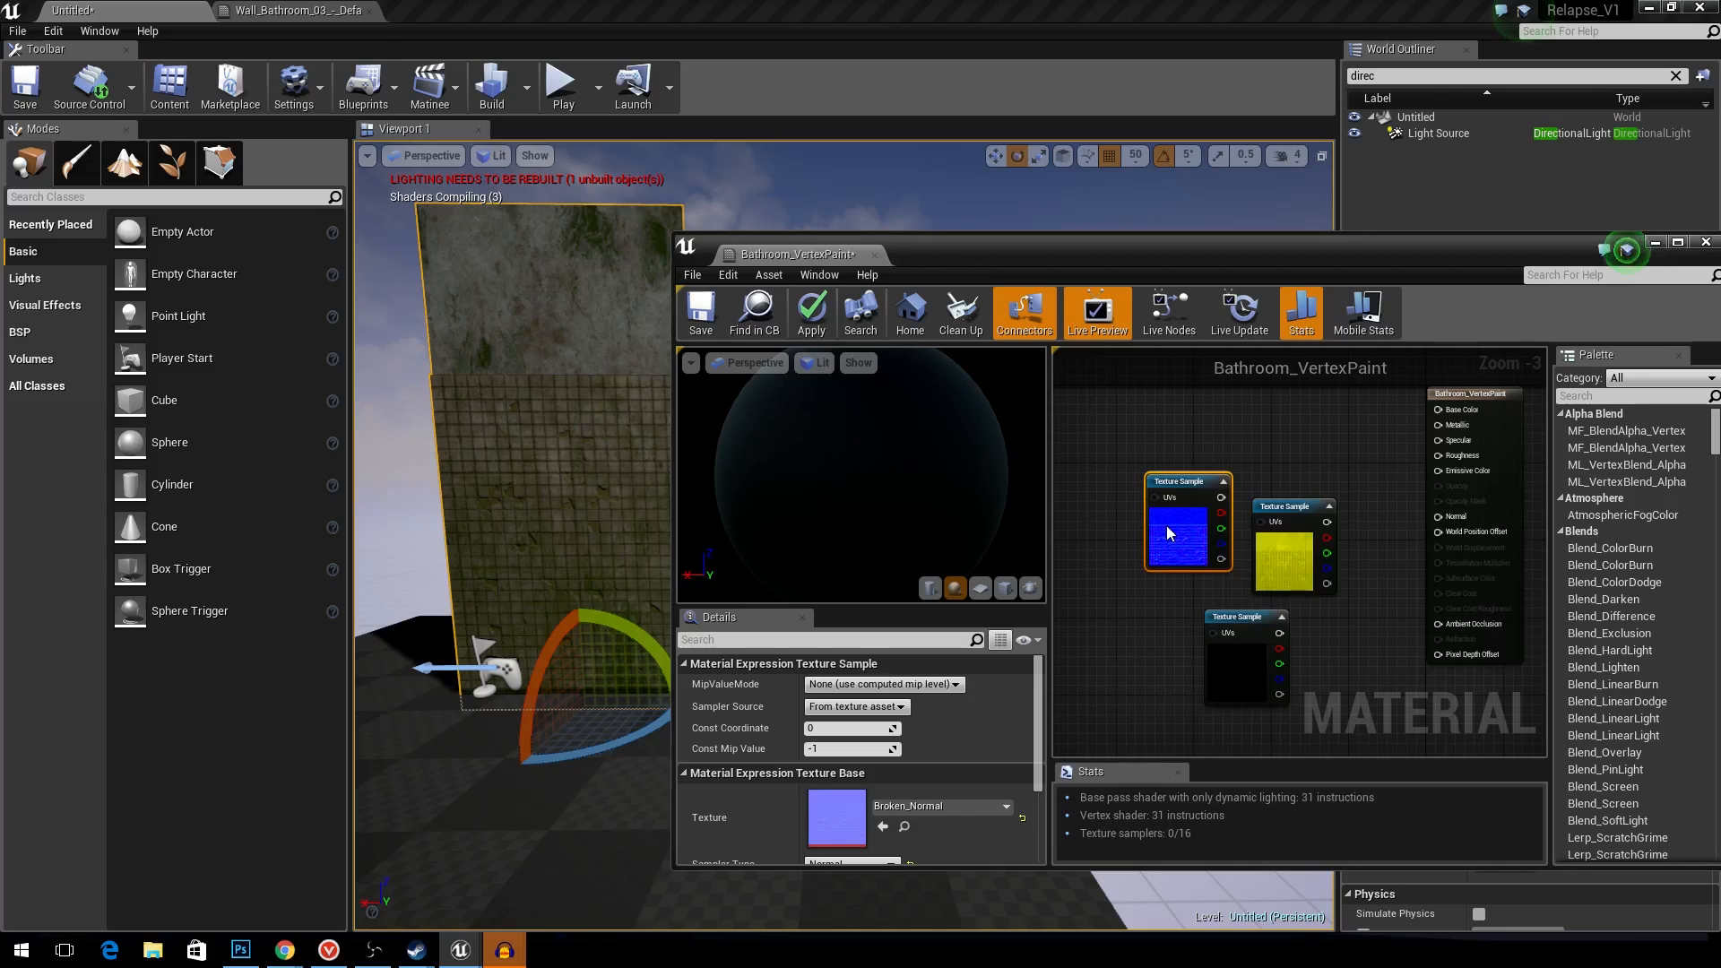
pyautogui.moveTo(1292, 506); pyautogui.dragTo(1215, 356)
pyautogui.moveTo(1301, 501); pyautogui.dragTo(1305, 549, button='right')
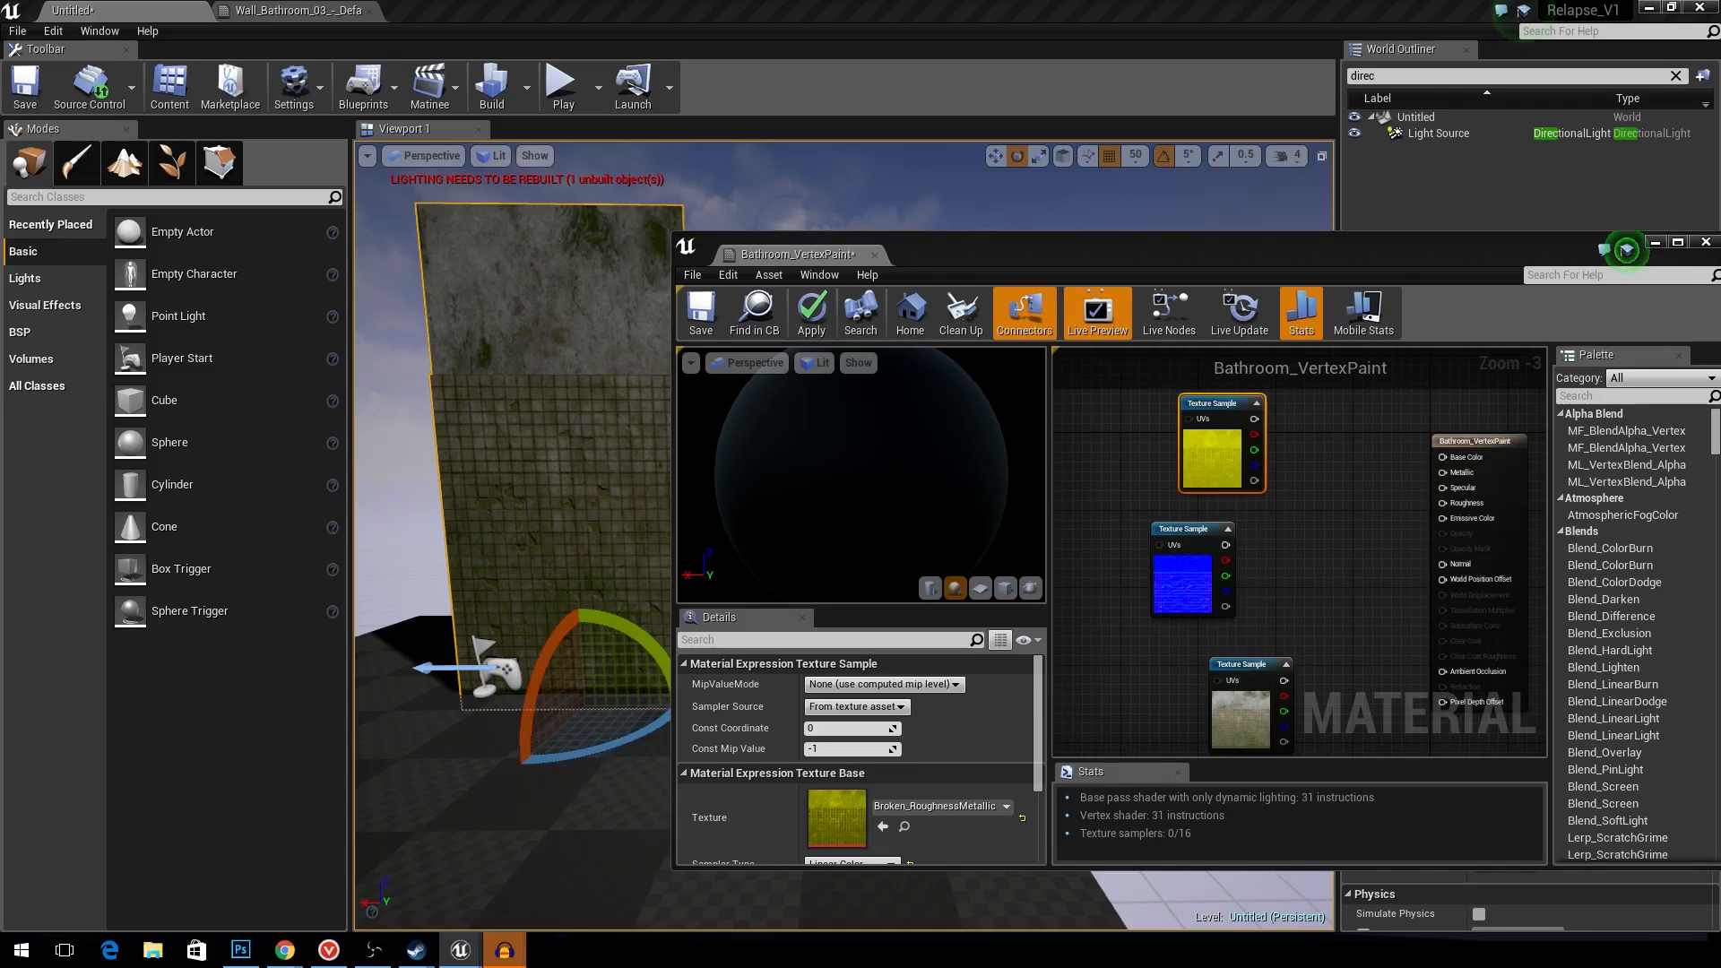
# - Add the Wall_Bathroom_03 Default base color, normal and RoughnessMetallic textures to the graph and separate their overlapping nodes
pyautogui.moveTo(1720, 448); pyautogui.dragTo(1090, 477)
pyautogui.moveTo(1171, 461); pyautogui.dragTo(1285, 391, button='right')
pyautogui.moveTo(1256, 453); pyautogui.dragTo(1172, 652)
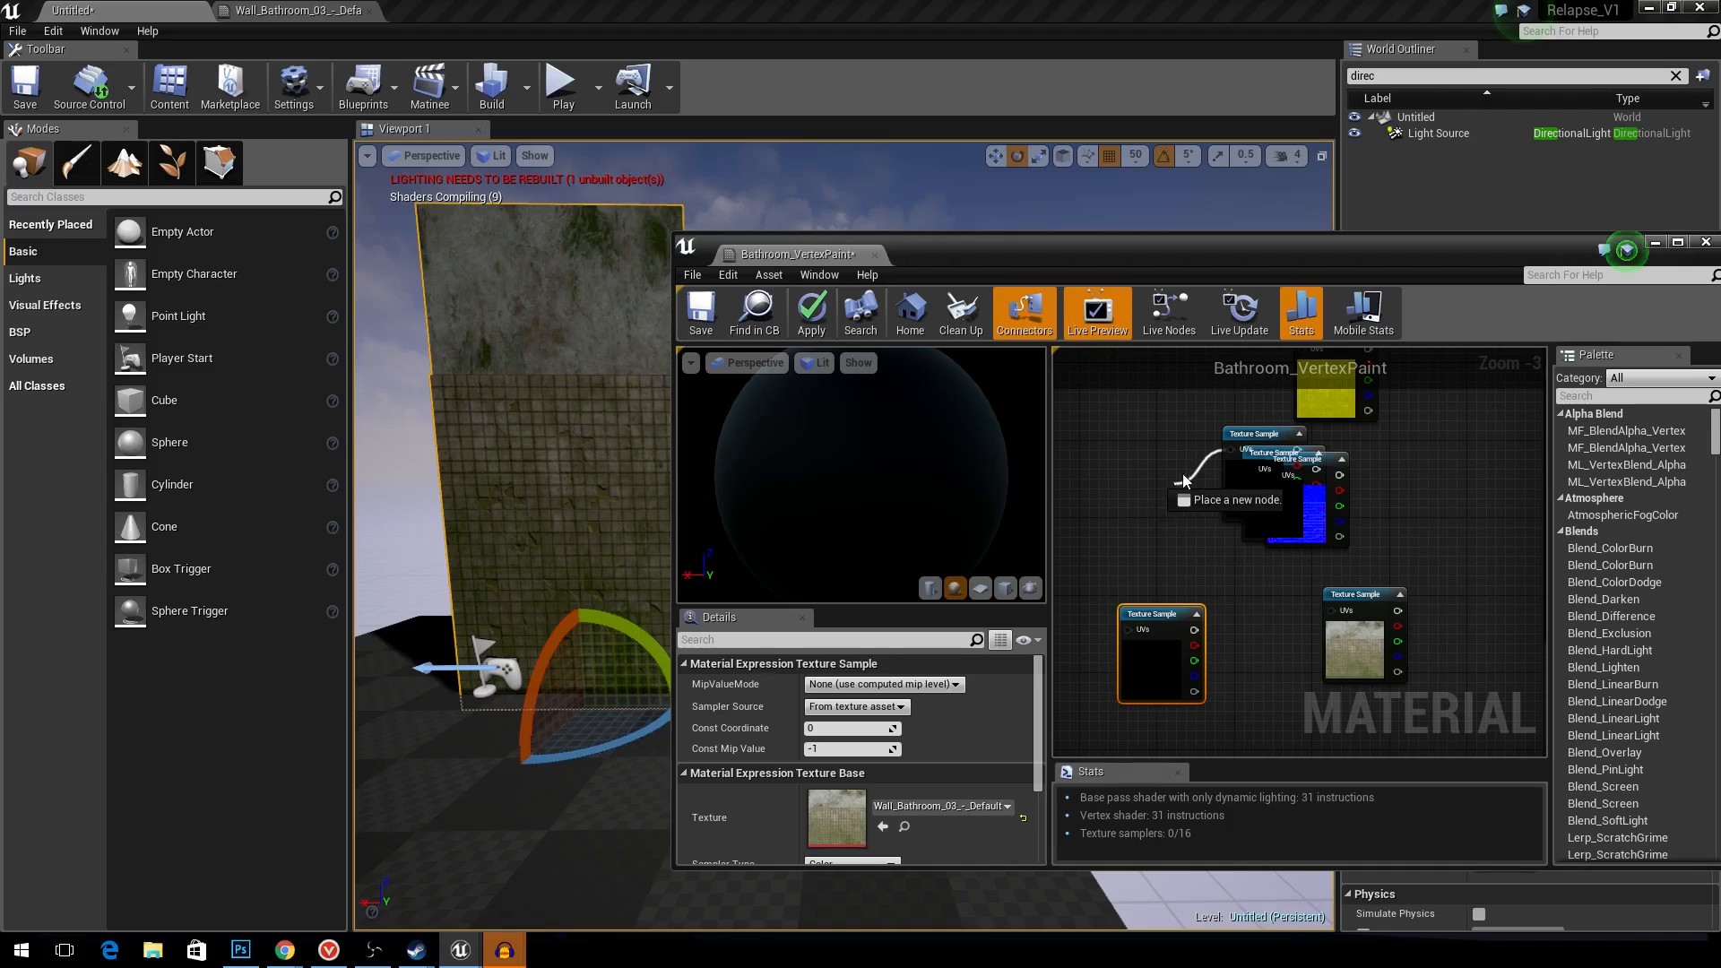
pyautogui.click(1112, 531)
pyautogui.moveTo(1228, 496); pyautogui.dragTo(1056, 511)
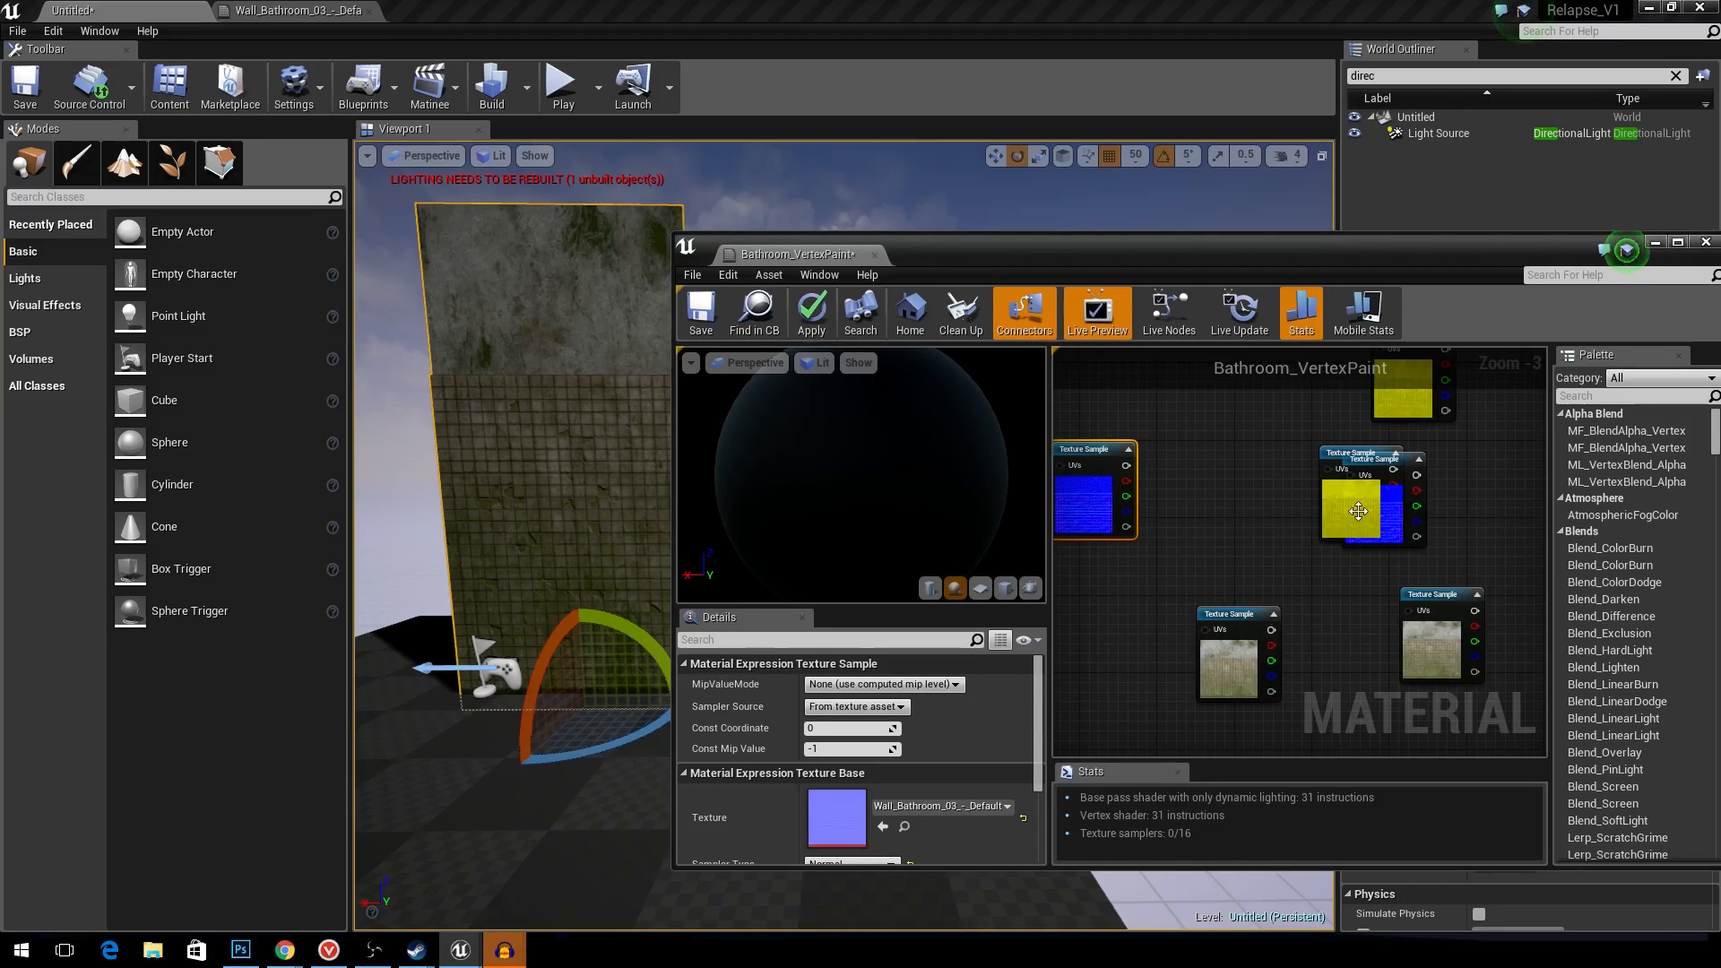
pyautogui.moveTo(1365, 513); pyautogui.dragTo(1225, 504)
pyautogui.moveTo(1355, 546); pyautogui.dragTo(1312, 543, button='right')
# - Maximize the Material Editor and group the Texture Sample nodes into roughness, normal and base color pairs, leaving room before the material output
pyautogui.moveTo(1240, 258); pyautogui.dragTo(1110, 3)
pyautogui.moveTo(990, 334); pyautogui.dragTo(1207, 551, button='right')
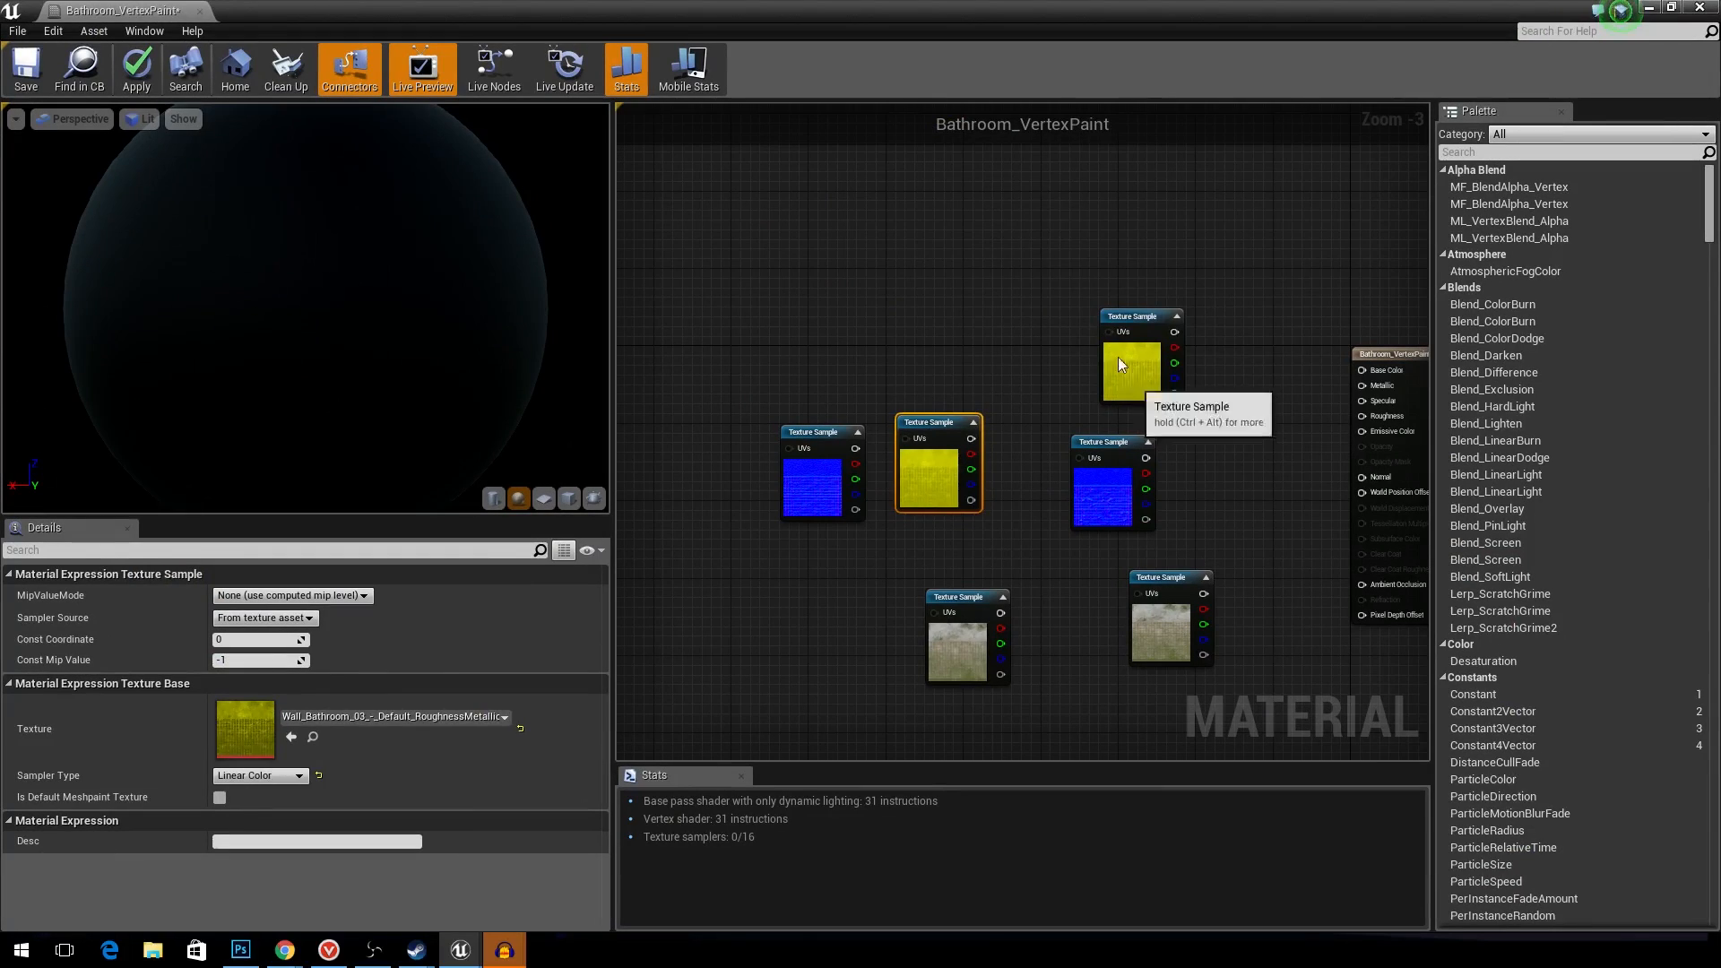
pyautogui.moveTo(1117, 357); pyautogui.dragTo(1008, 213)
pyautogui.moveTo(915, 502); pyautogui.dragTo(866, 406)
pyautogui.moveTo(798, 498); pyautogui.dragTo(808, 556)
pyautogui.moveTo(1093, 505); pyautogui.dragTo(1055, 479)
pyautogui.moveTo(968, 655); pyautogui.dragTo(893, 745)
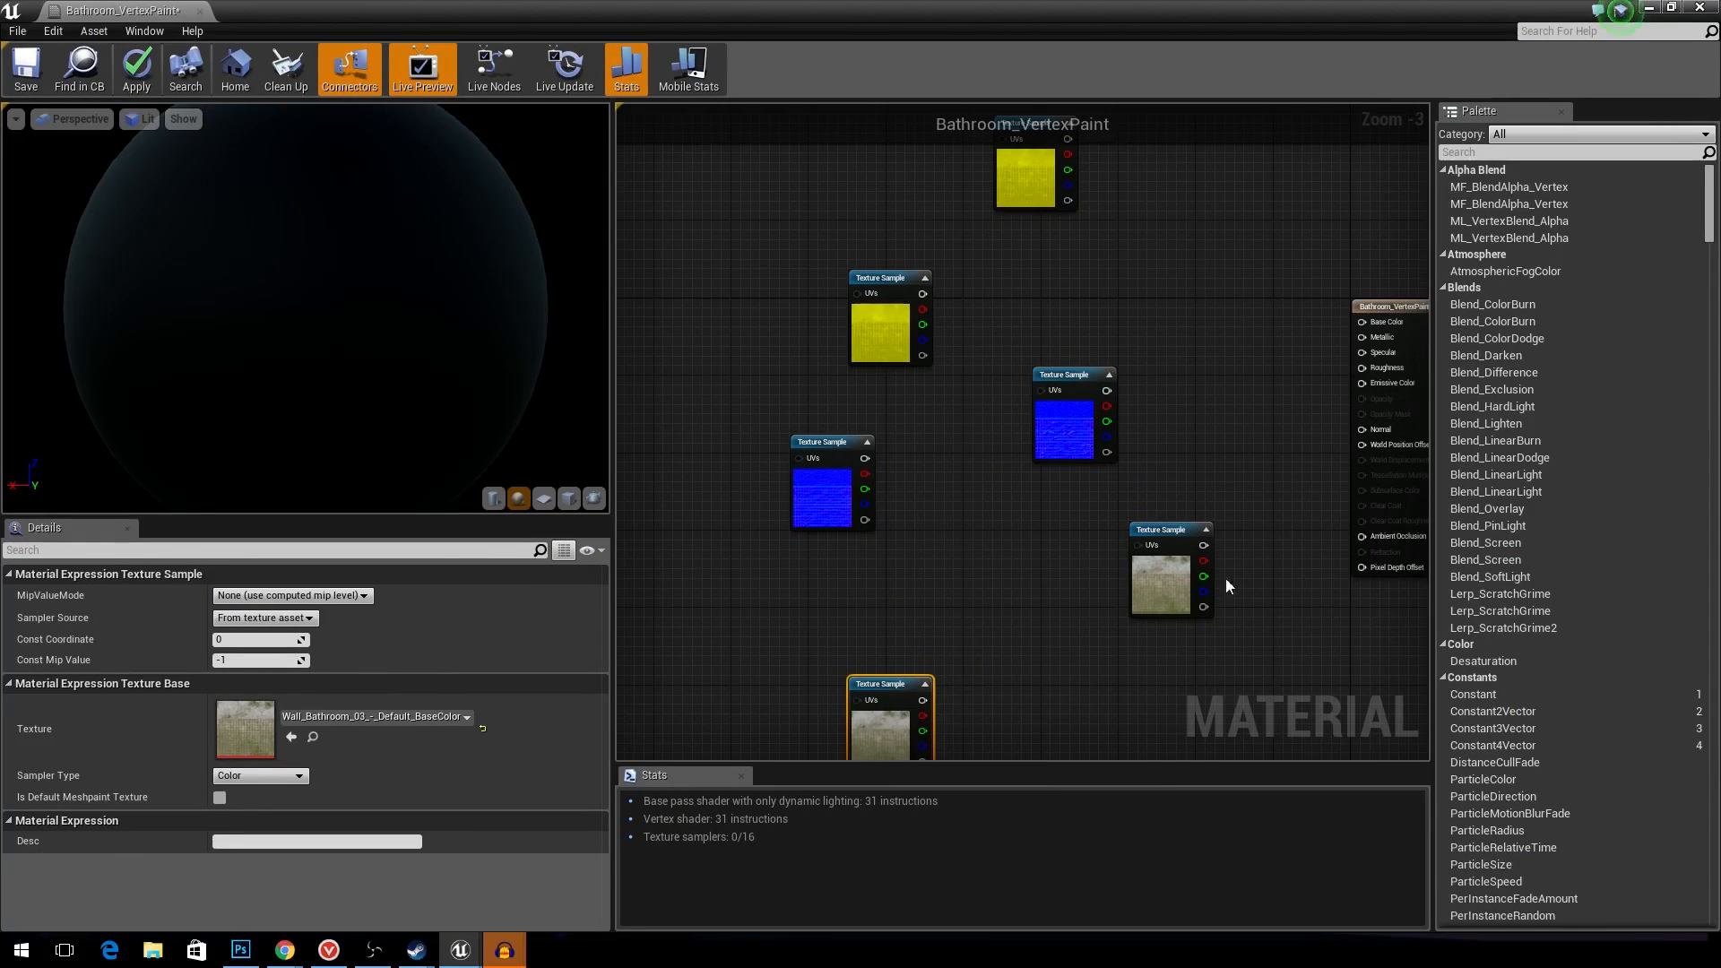
pyautogui.moveTo(1118, 595); pyautogui.dragTo(1014, 617)
pyautogui.moveTo(1170, 573); pyautogui.dragTo(937, 612)
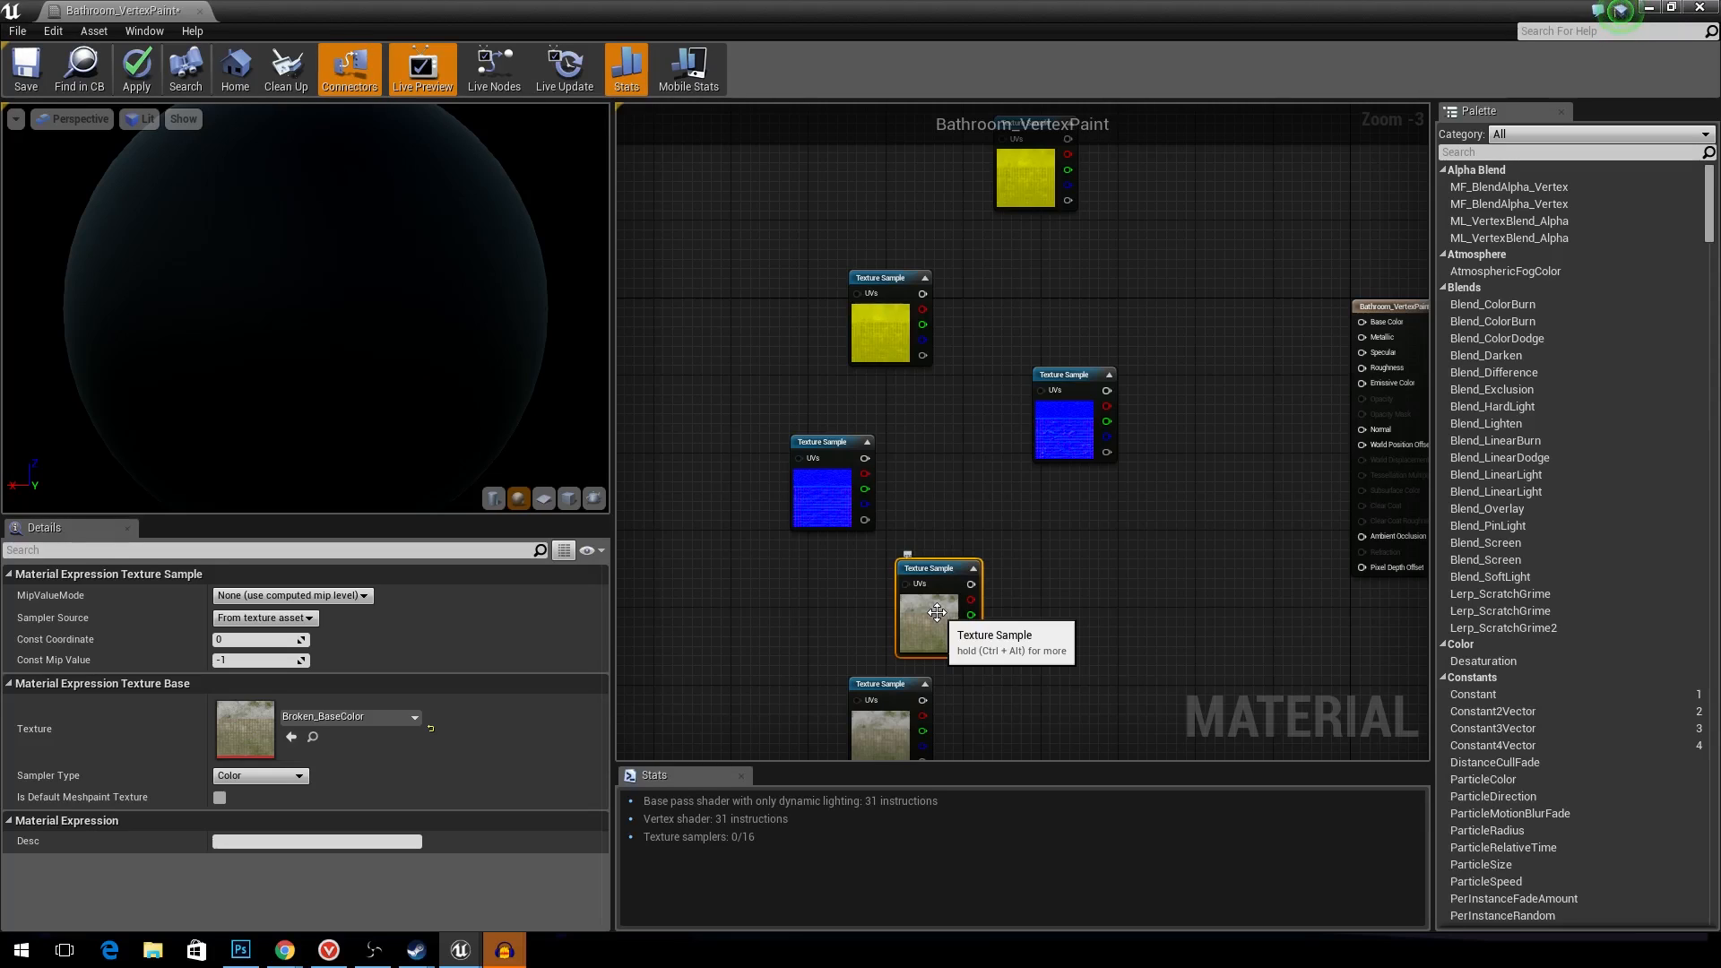
# - Add a LinearInterpolate node and place it between the Broken_Normal texture and the material output node
pyautogui.rightClick(1170, 581)
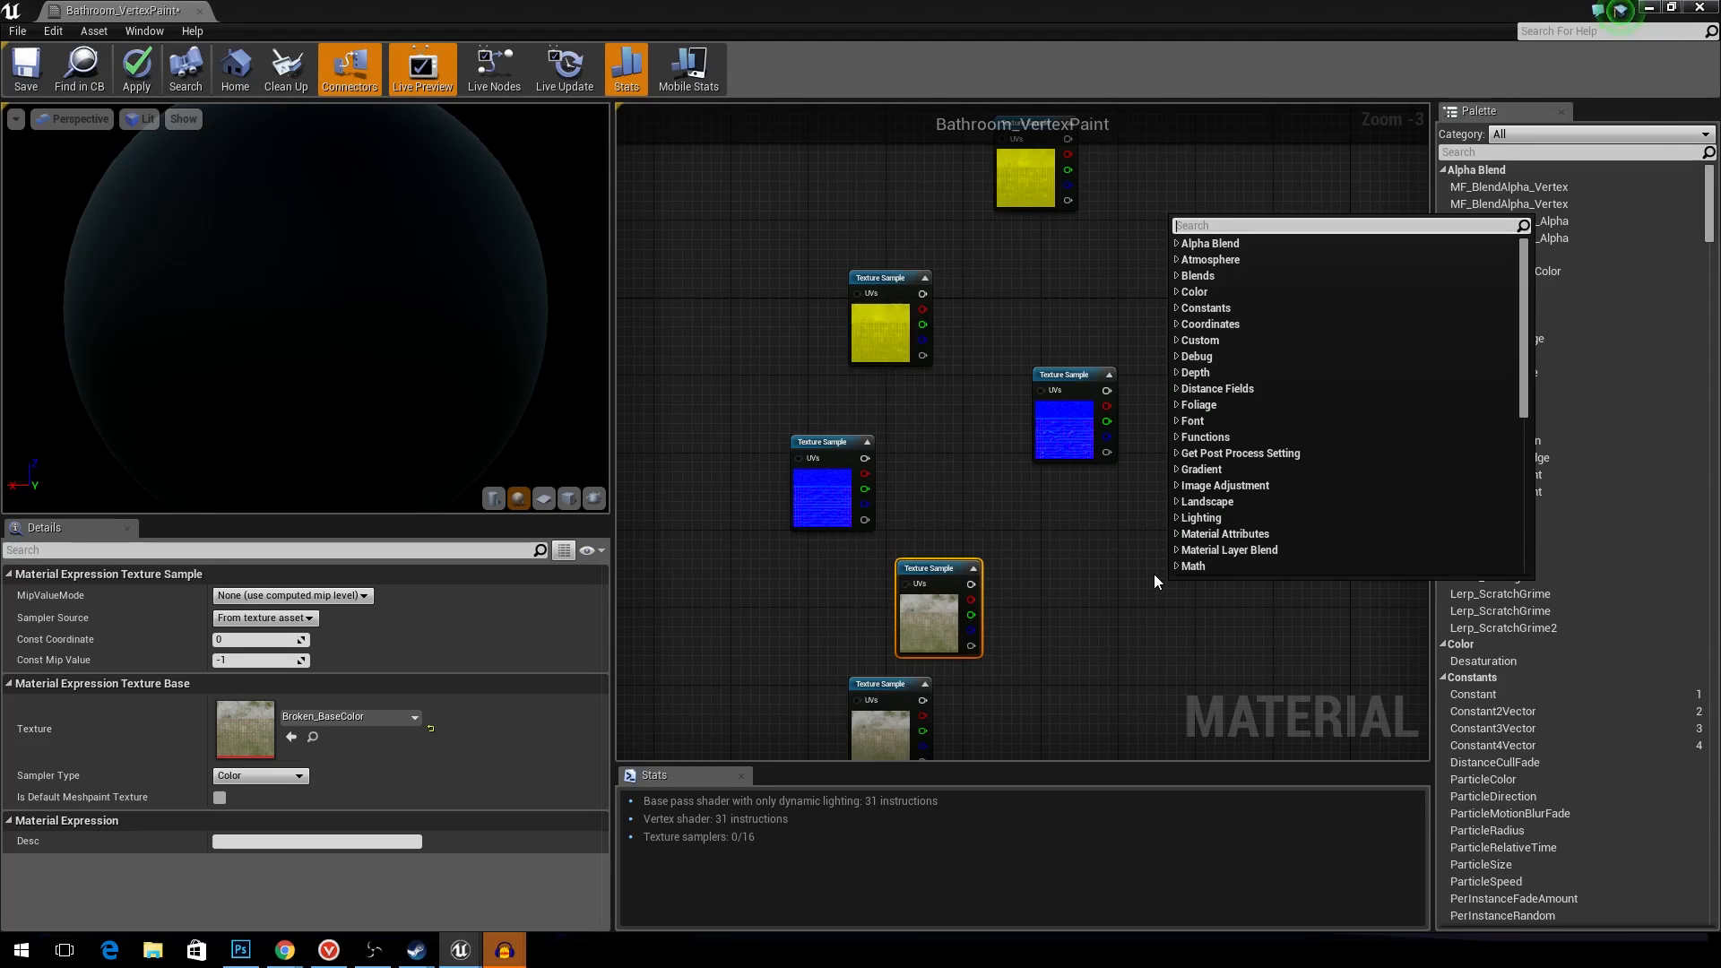
pyautogui.write('lerp')
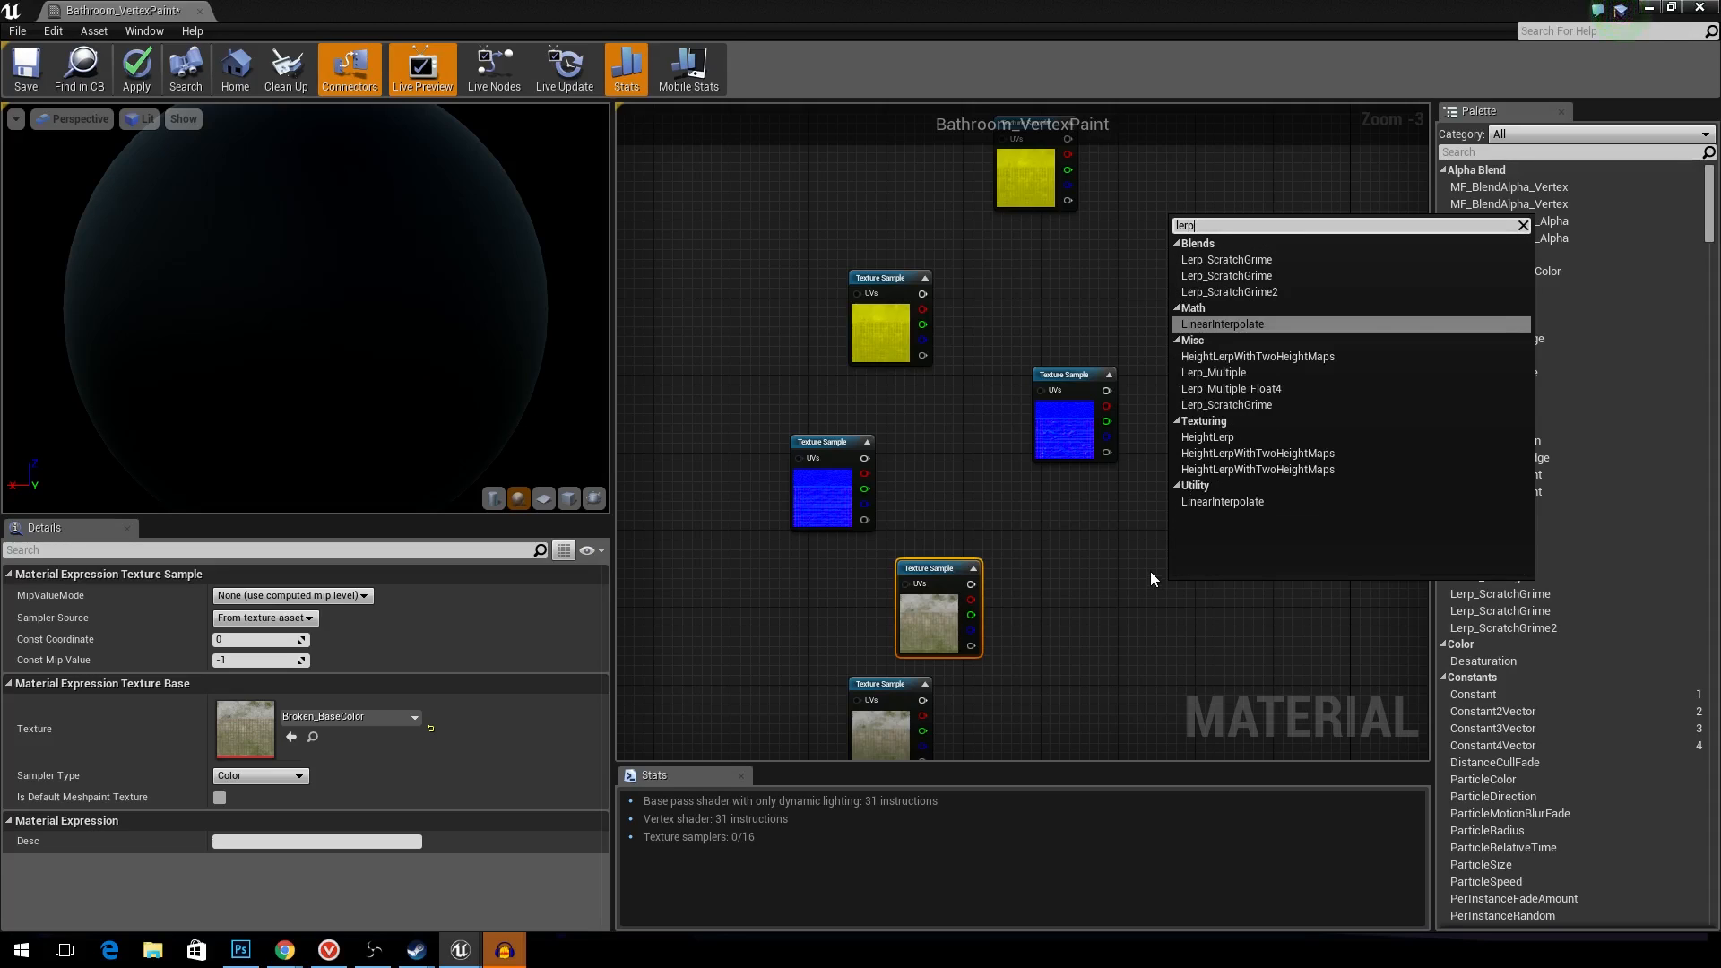
pyautogui.rightClick(1149, 572)
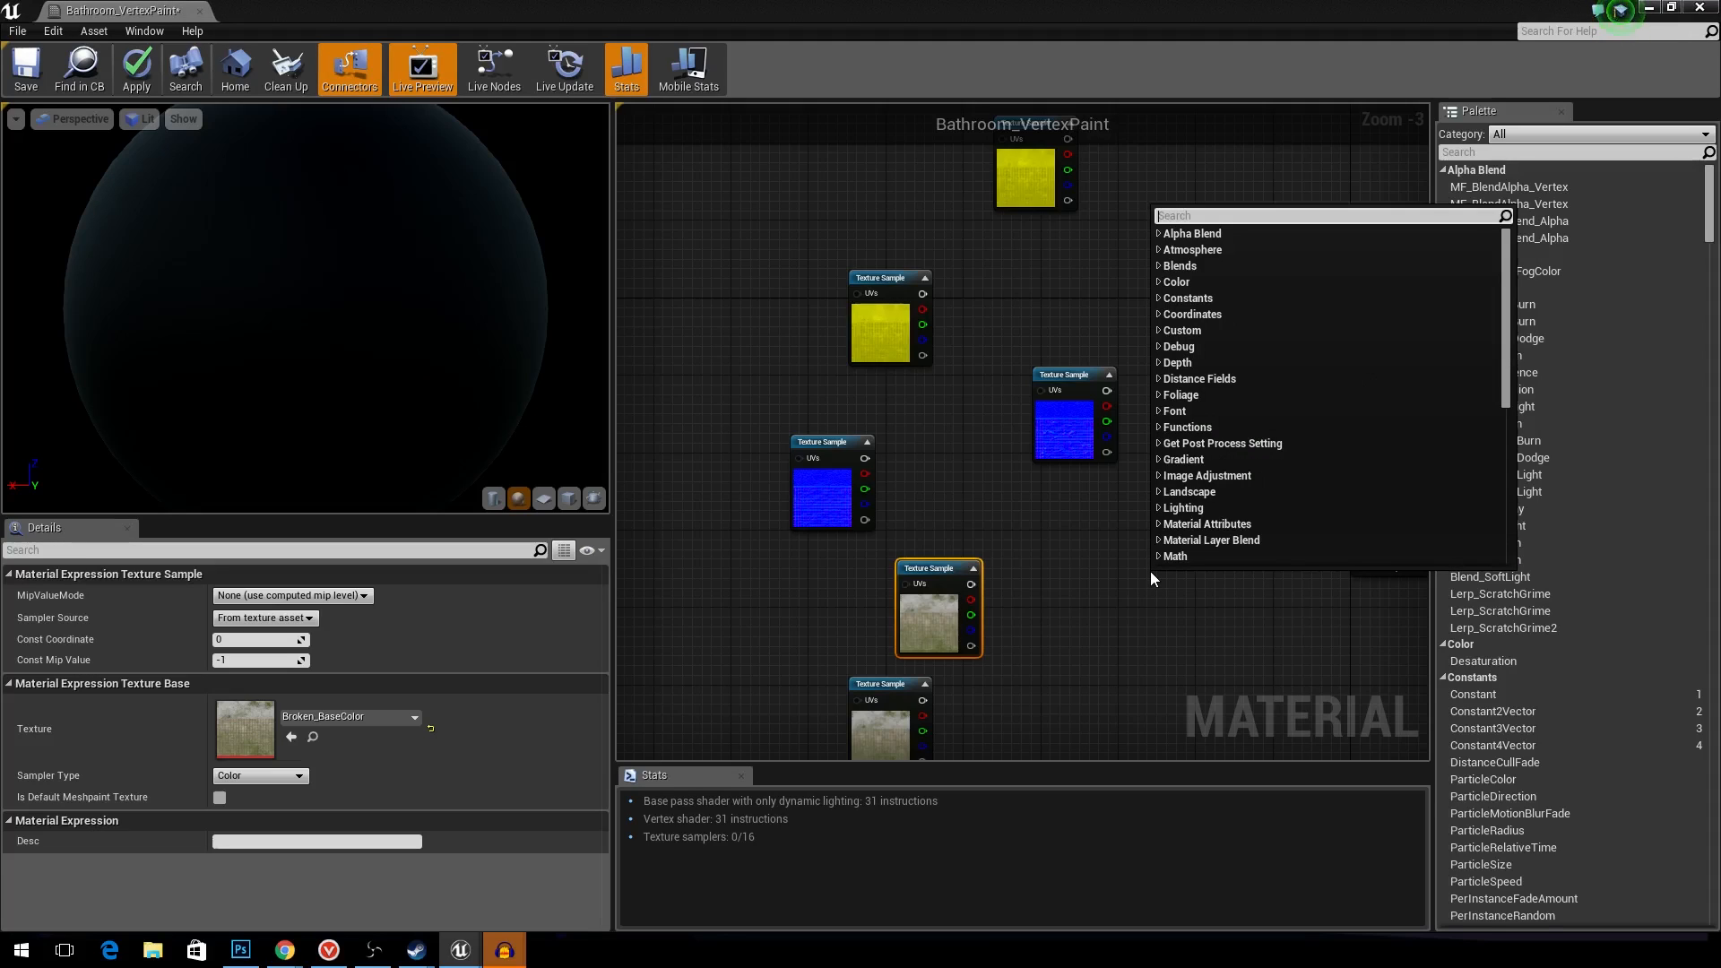
pyautogui.write('lerp')
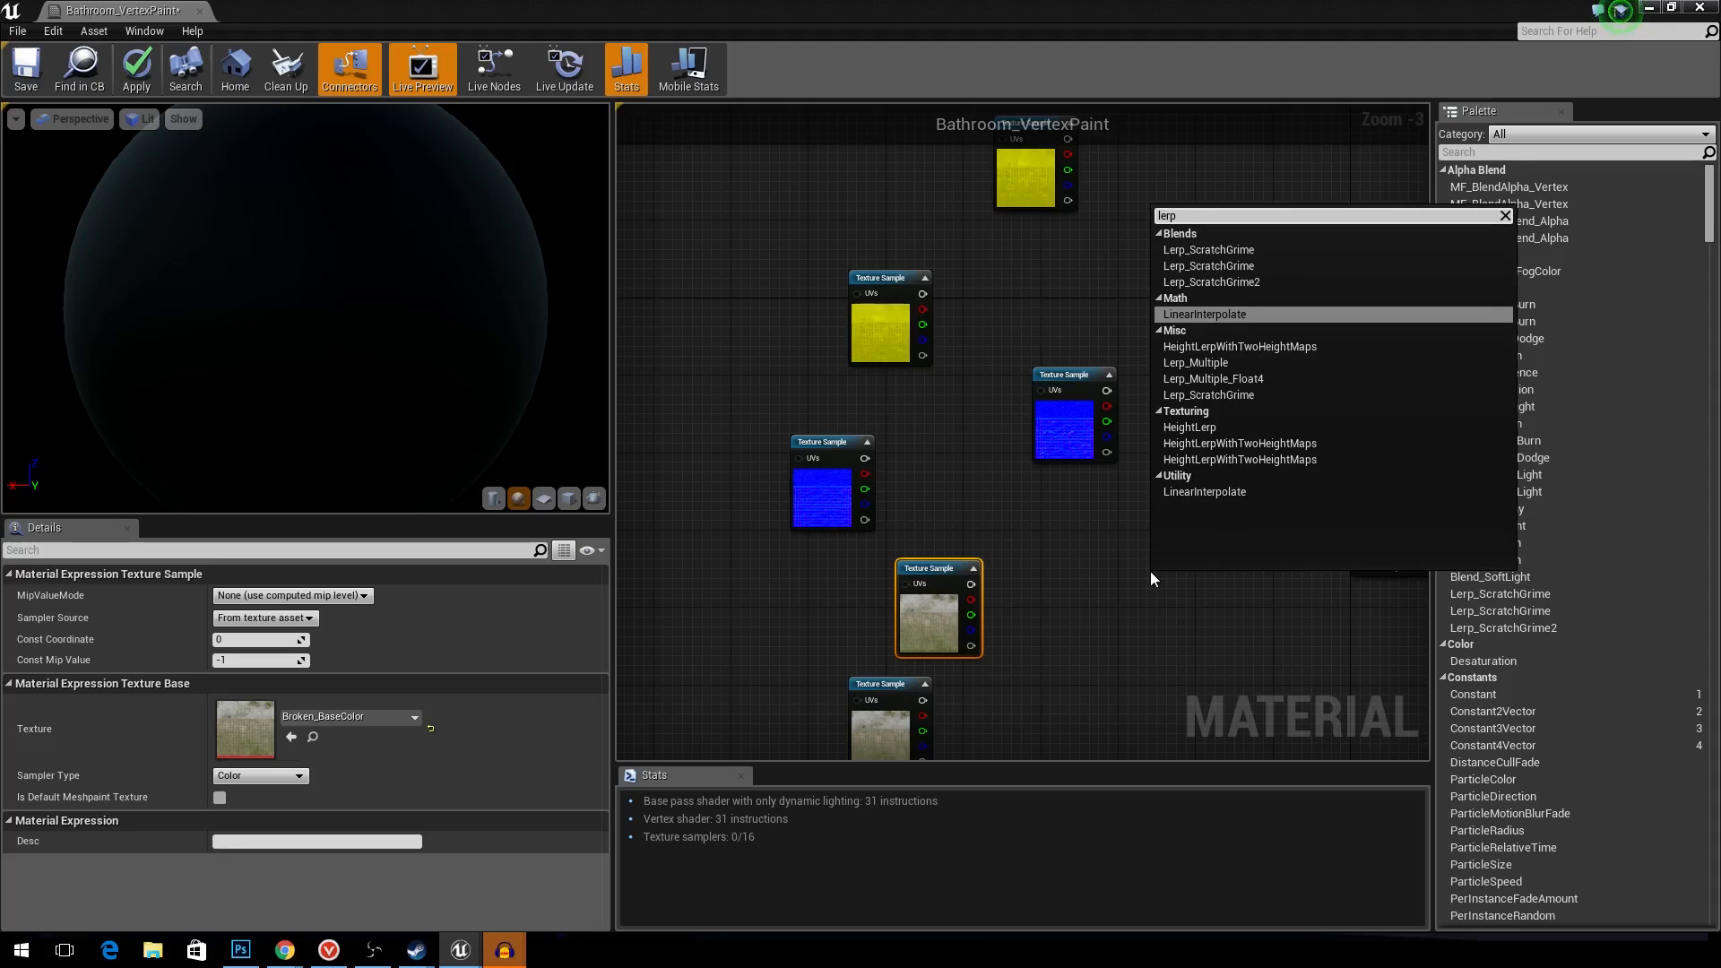
pyautogui.press('Return')
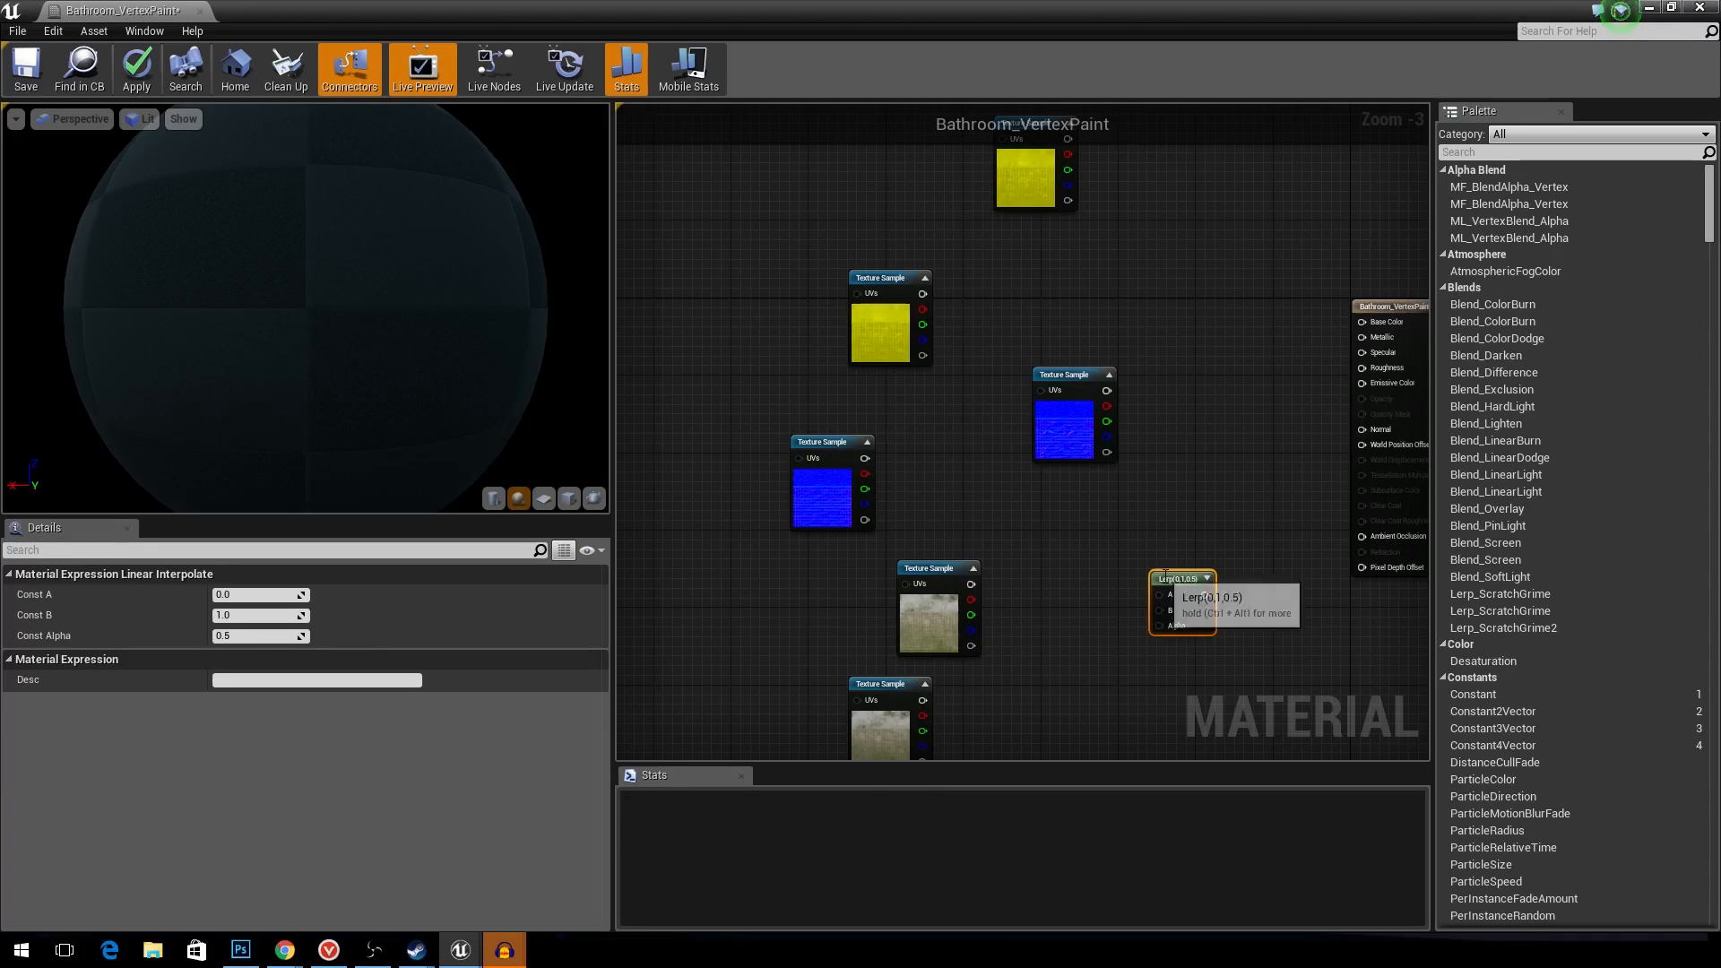
pyautogui.moveTo(1149, 572); pyautogui.dragTo(1191, 338)
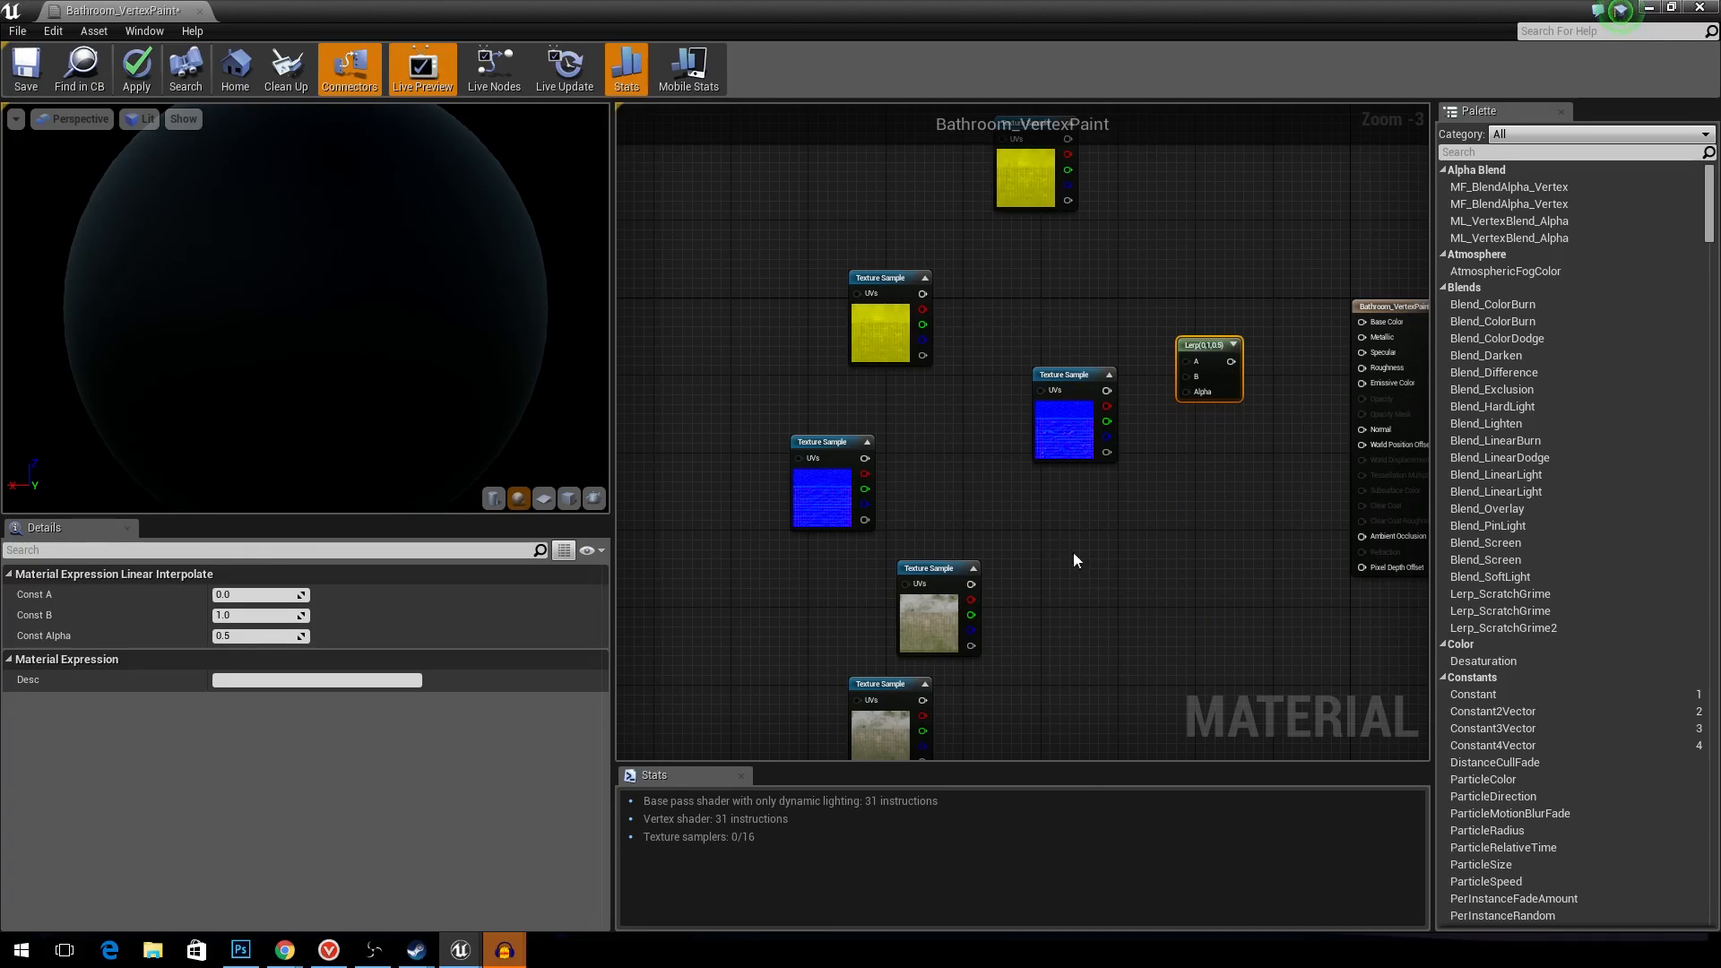
# - Add a VertexColor node beside the base color Texture Samples
pyautogui.rightClick(1106, 563)
pyautogui.write('vertex')
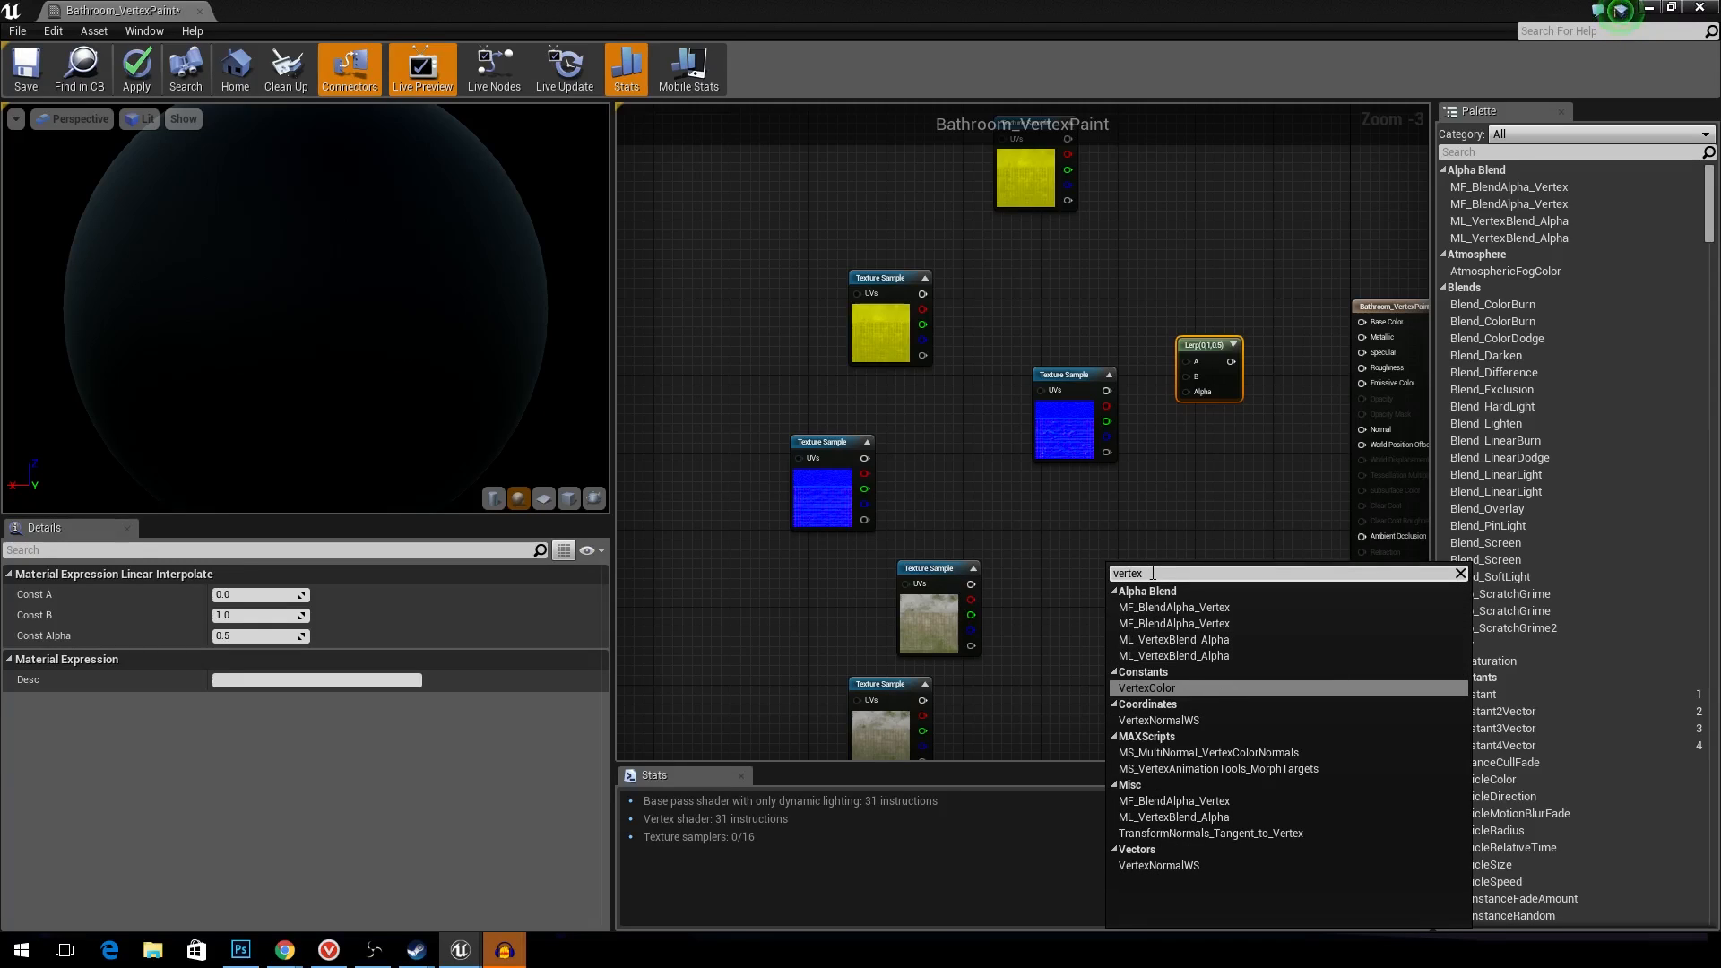
pyautogui.click(1160, 688)
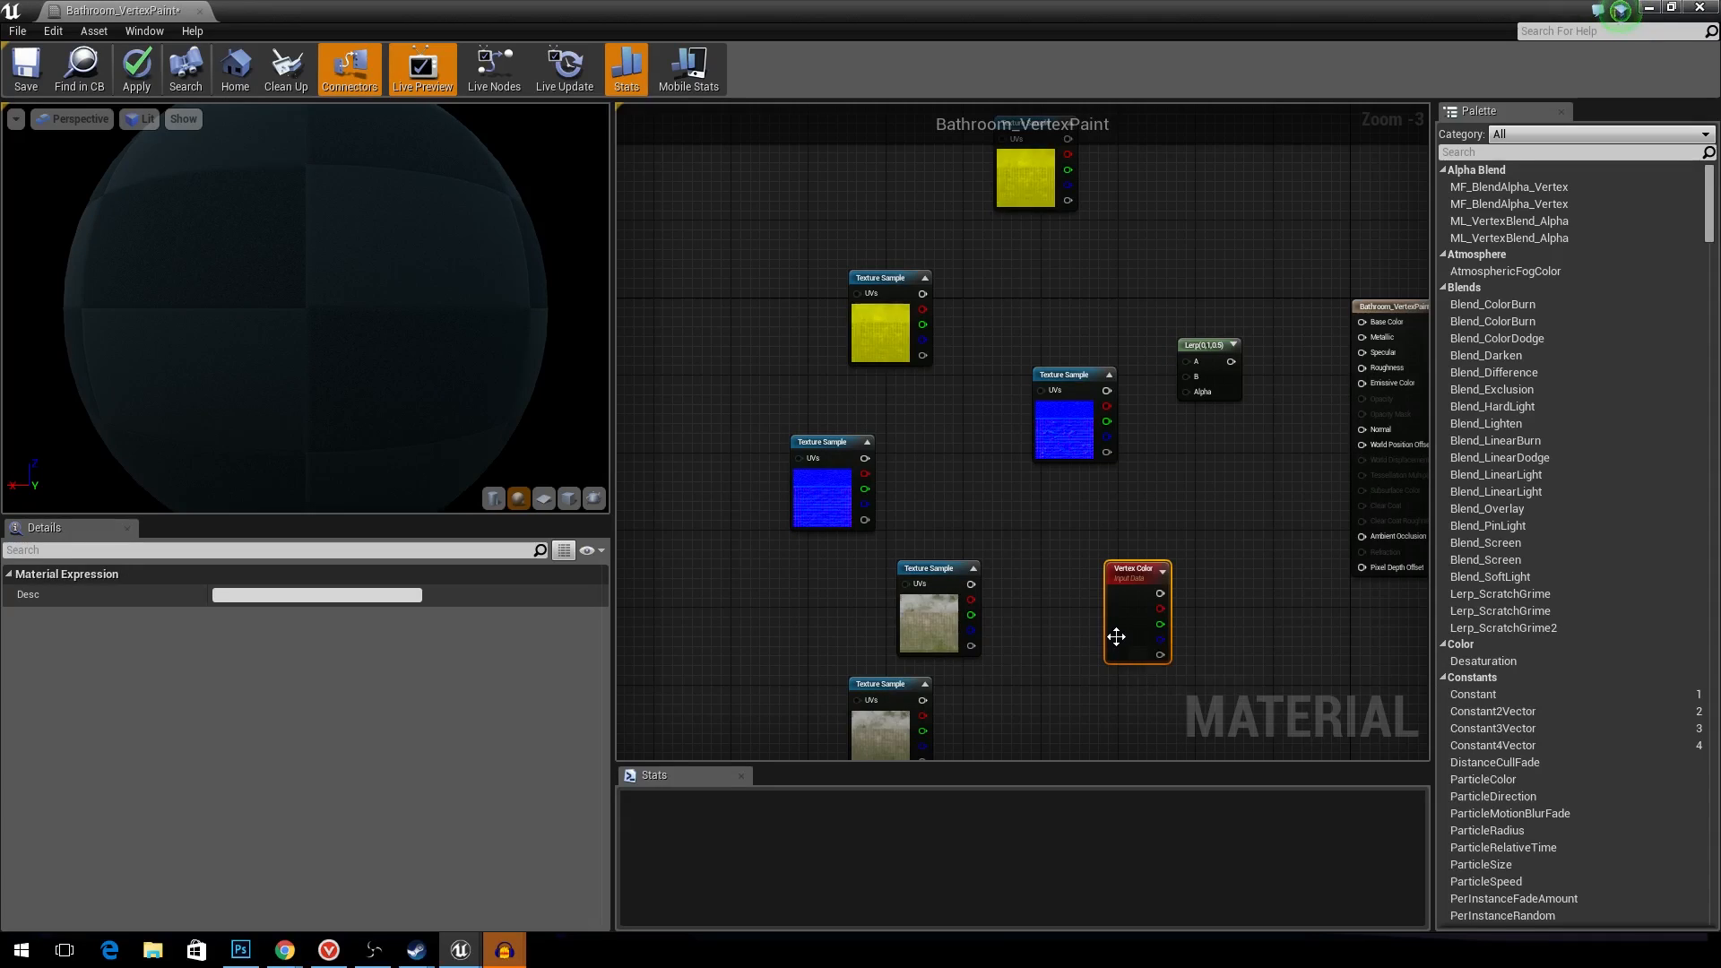
# - Rearrange the Vertex Color and Lerp nodes beside each other and move the Broken_Normal texture below them, out of the way
pyautogui.moveTo(1115, 634); pyautogui.dragTo(1093, 288)
pyautogui.moveTo(1303, 226); pyautogui.dragTo(1259, 314, button='right')
pyautogui.moveTo(1164, 434); pyautogui.dragTo(1194, 330)
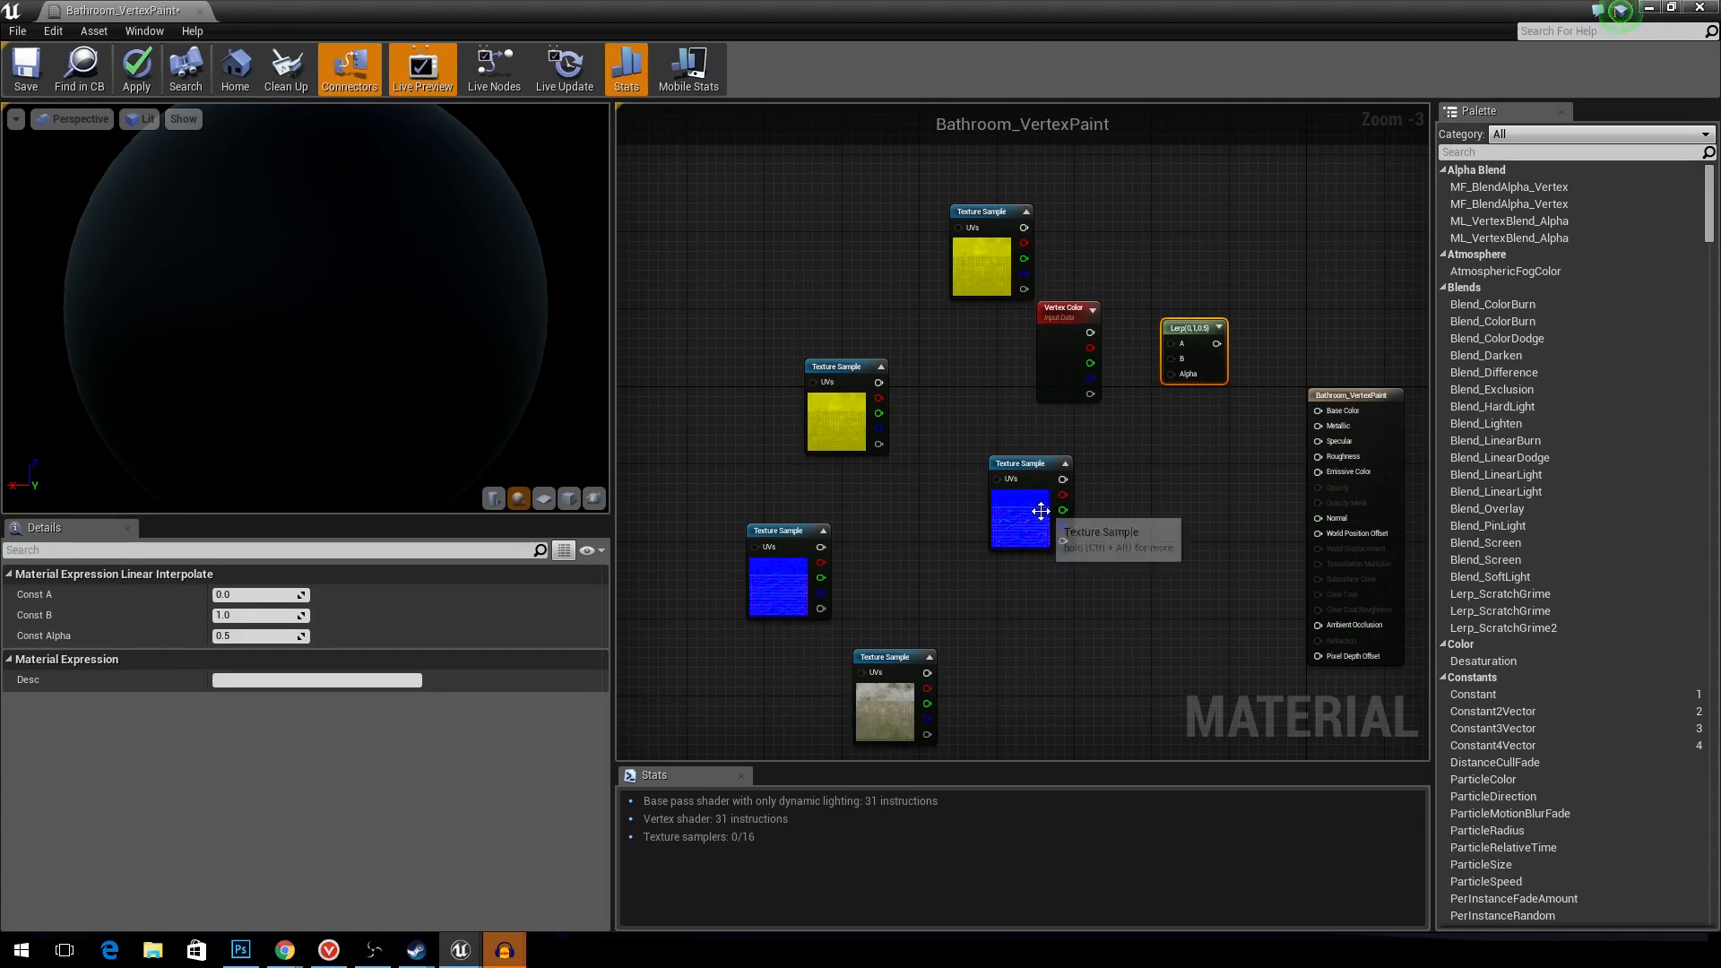
pyautogui.moveTo(1036, 535); pyautogui.dragTo(1037, 699)
pyautogui.moveTo(1050, 323); pyautogui.dragTo(1070, 400)
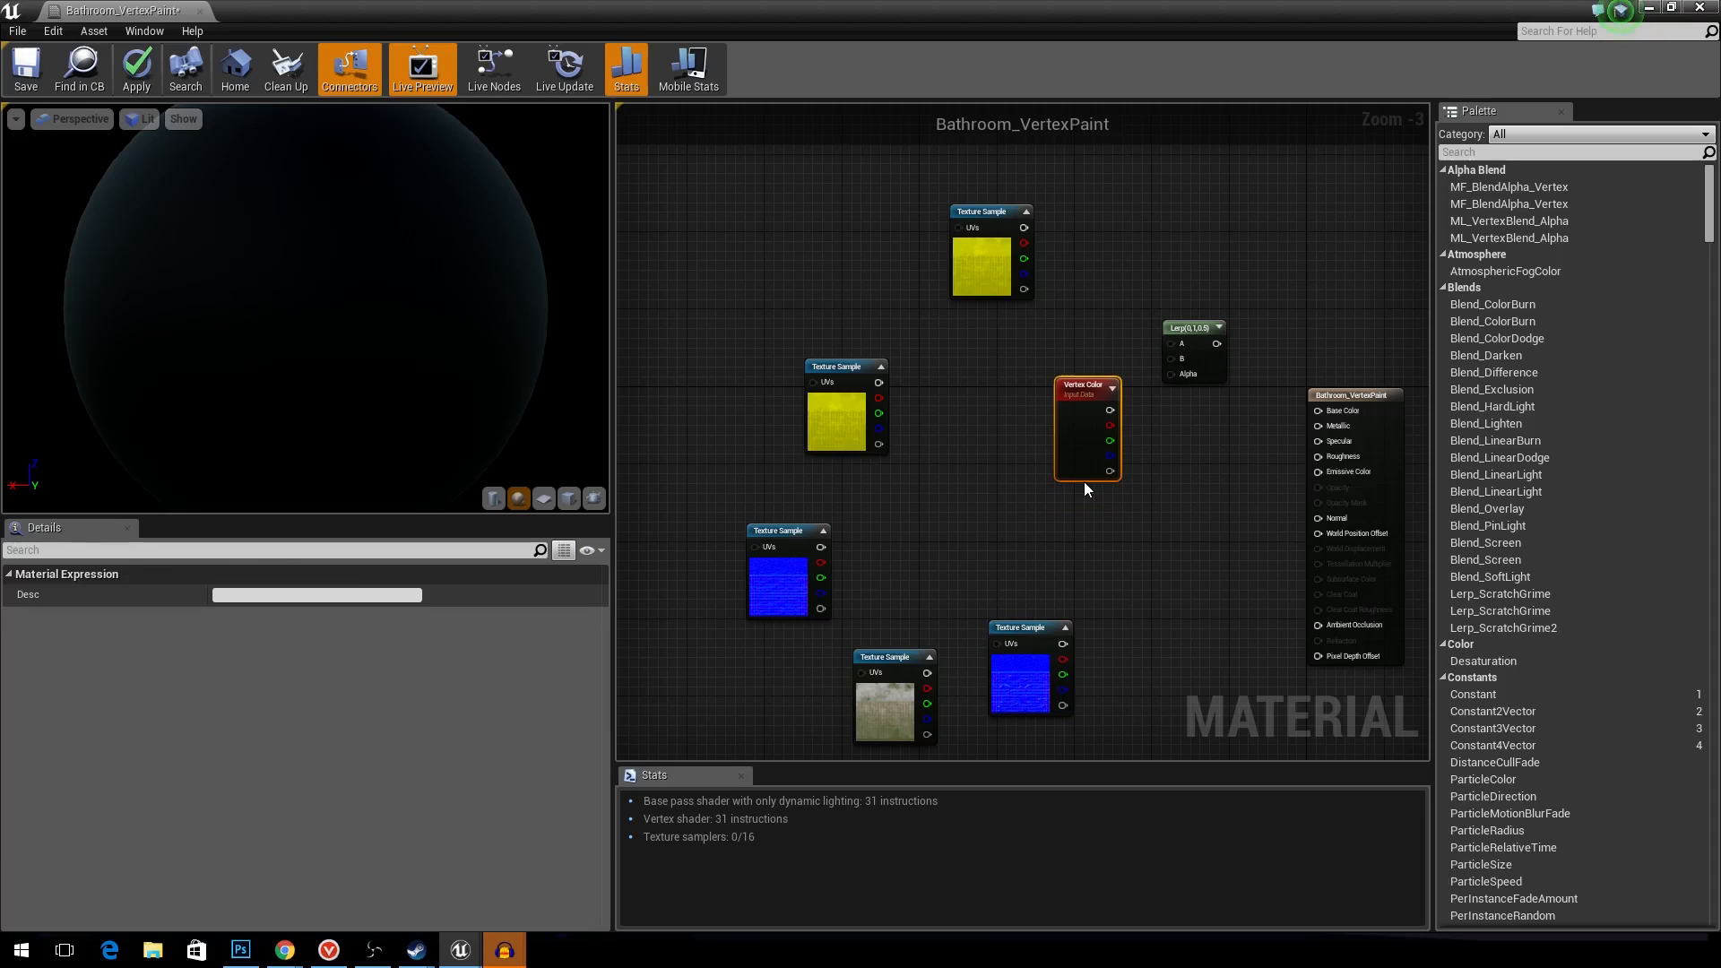
# - Move both base color Texture Samples together up next to the Lerp node
pyautogui.click(884, 699)
pyautogui.scroll(-3, 941, 628)
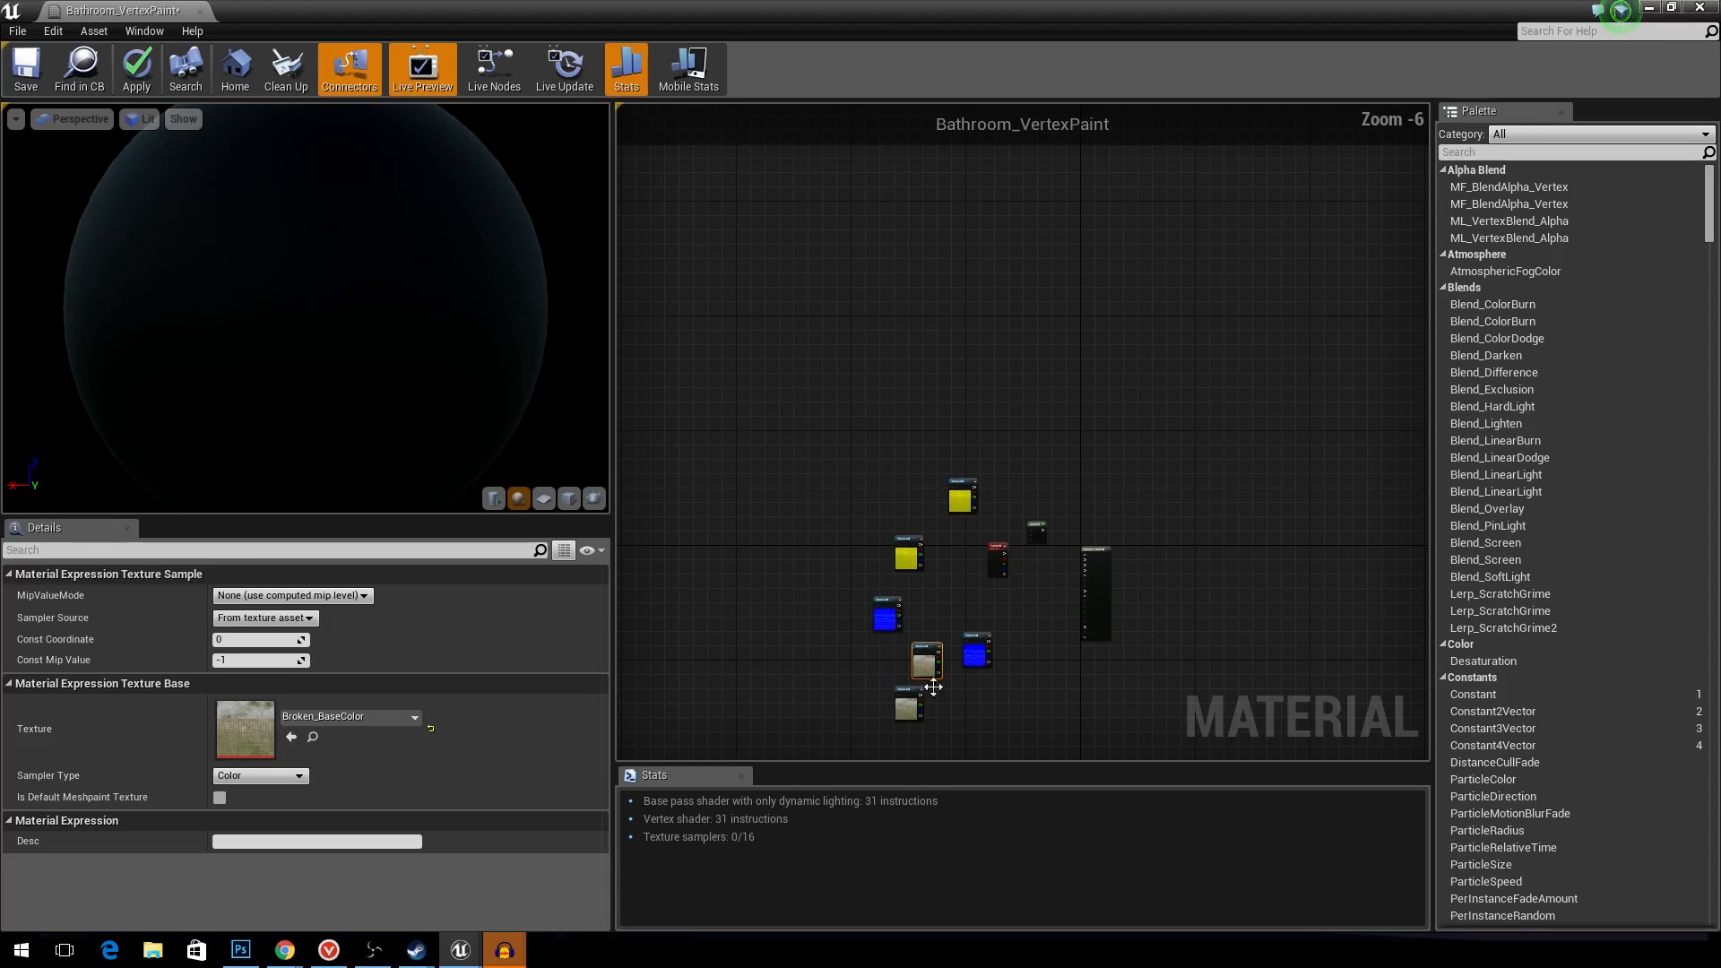
pyautogui.moveTo(904, 700); pyautogui.dragTo(915, 683, button='right')
pyautogui.scroll(2, 914, 683)
pyautogui.moveTo(894, 557); pyautogui.dragTo(1009, 724)
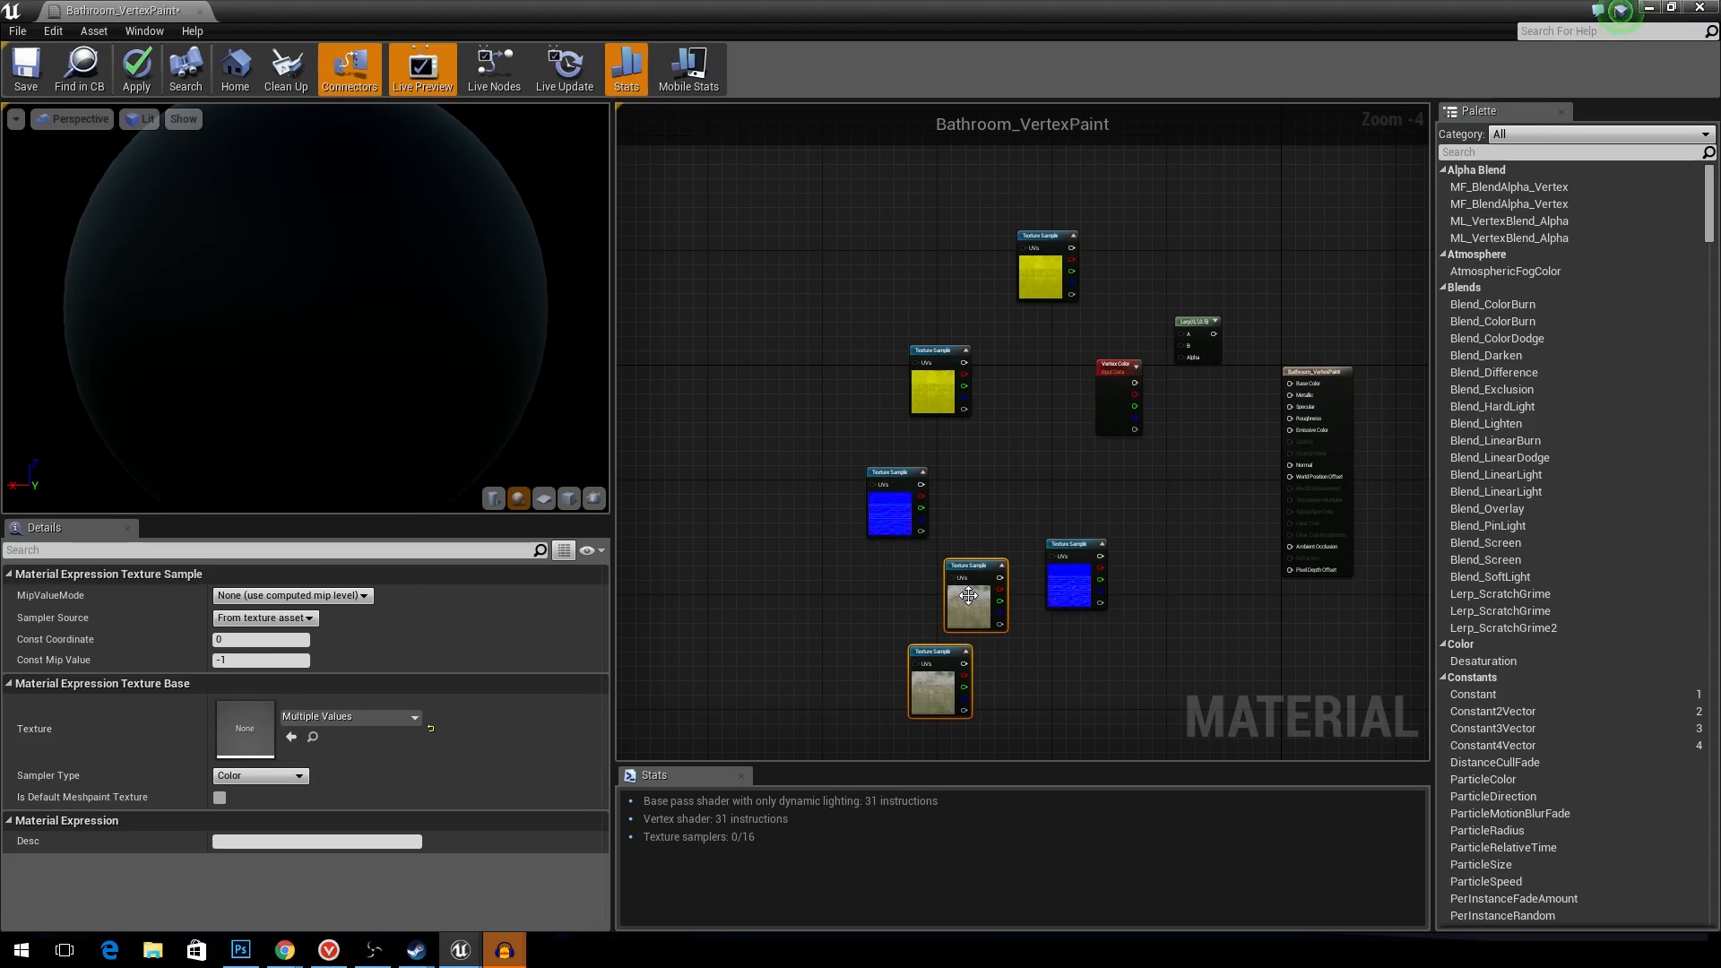
pyautogui.moveTo(974, 587); pyautogui.dragTo(1153, 198)
pyautogui.moveTo(1153, 215); pyautogui.dragTo(1090, 236, button='right')
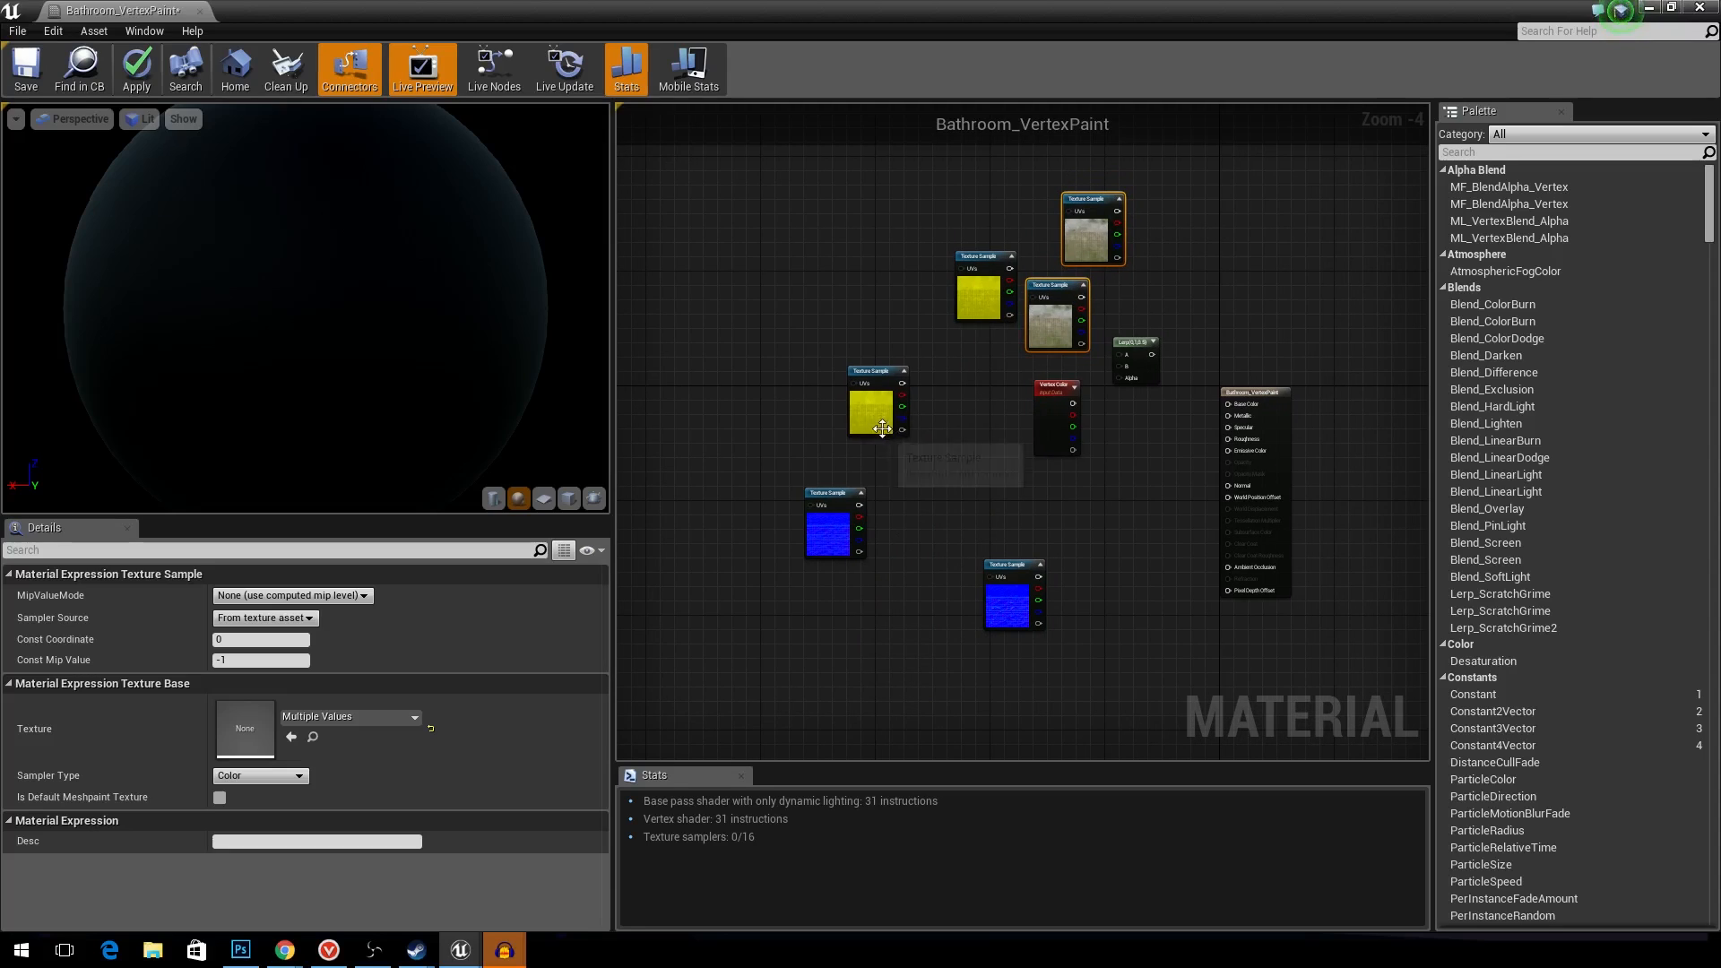
# - Move the roughness and normal Texture Samples away from the base color, Vertex Color and Lerp nodes
pyautogui.moveTo(876, 411); pyautogui.dragTo(753, 440)
pyautogui.moveTo(819, 536); pyautogui.dragTo(754, 585)
pyautogui.moveTo(1009, 596); pyautogui.dragTo(980, 675)
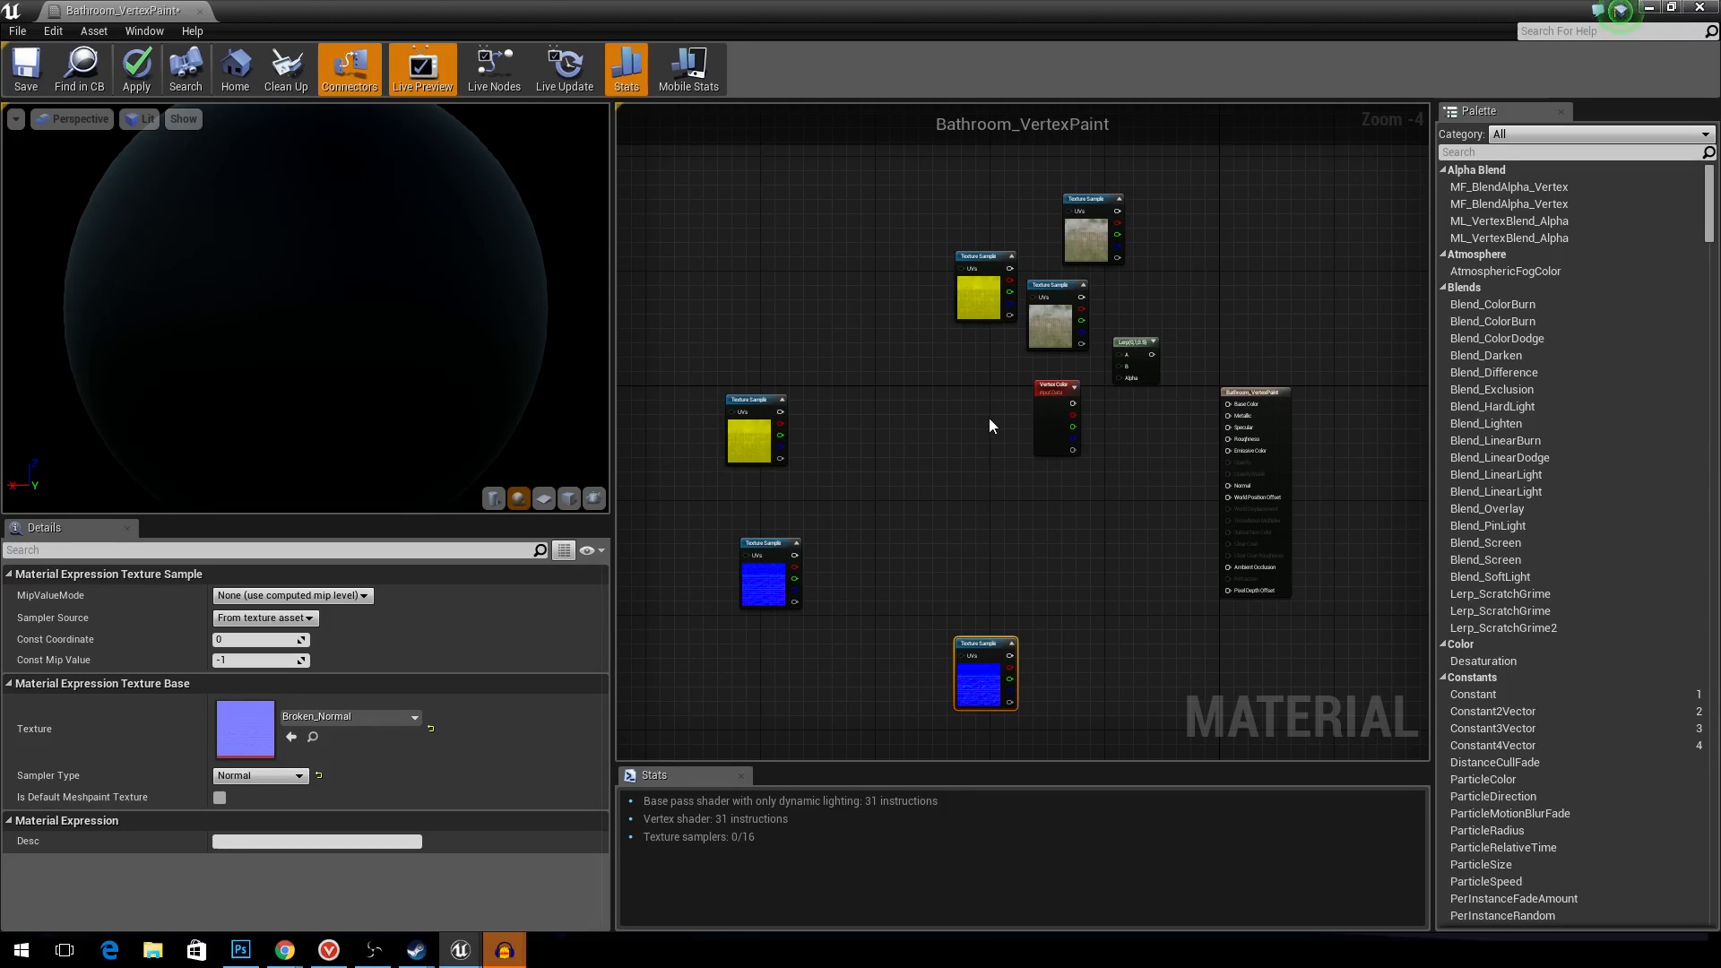
pyautogui.moveTo(979, 295); pyautogui.dragTo(860, 359)
pyautogui.scroll(1, 1135, 392)
pyautogui.moveTo(1089, 383); pyautogui.dragTo(1086, 407, button='right')
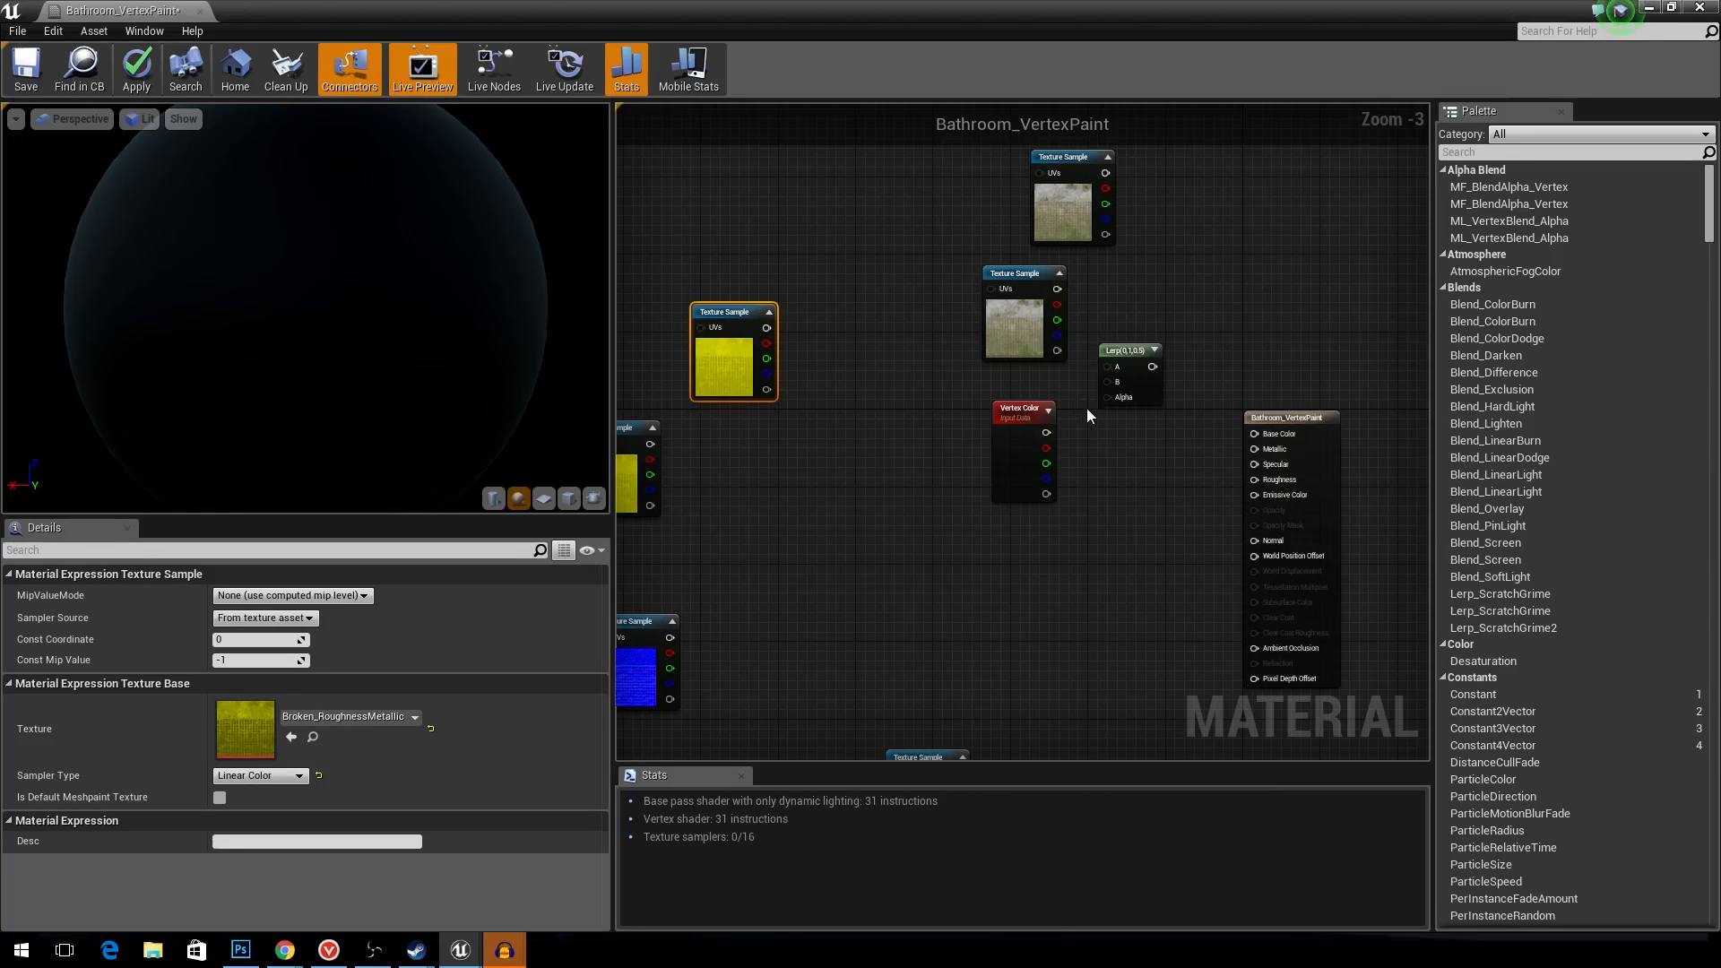
# - Wire Vertex Color red to the Lerp's Alpha, Default_BaseColor to A, Broken_BaseColor to B, and the Lerp to the material's Base Color
pyautogui.moveTo(1045, 448); pyautogui.dragTo(1108, 394)
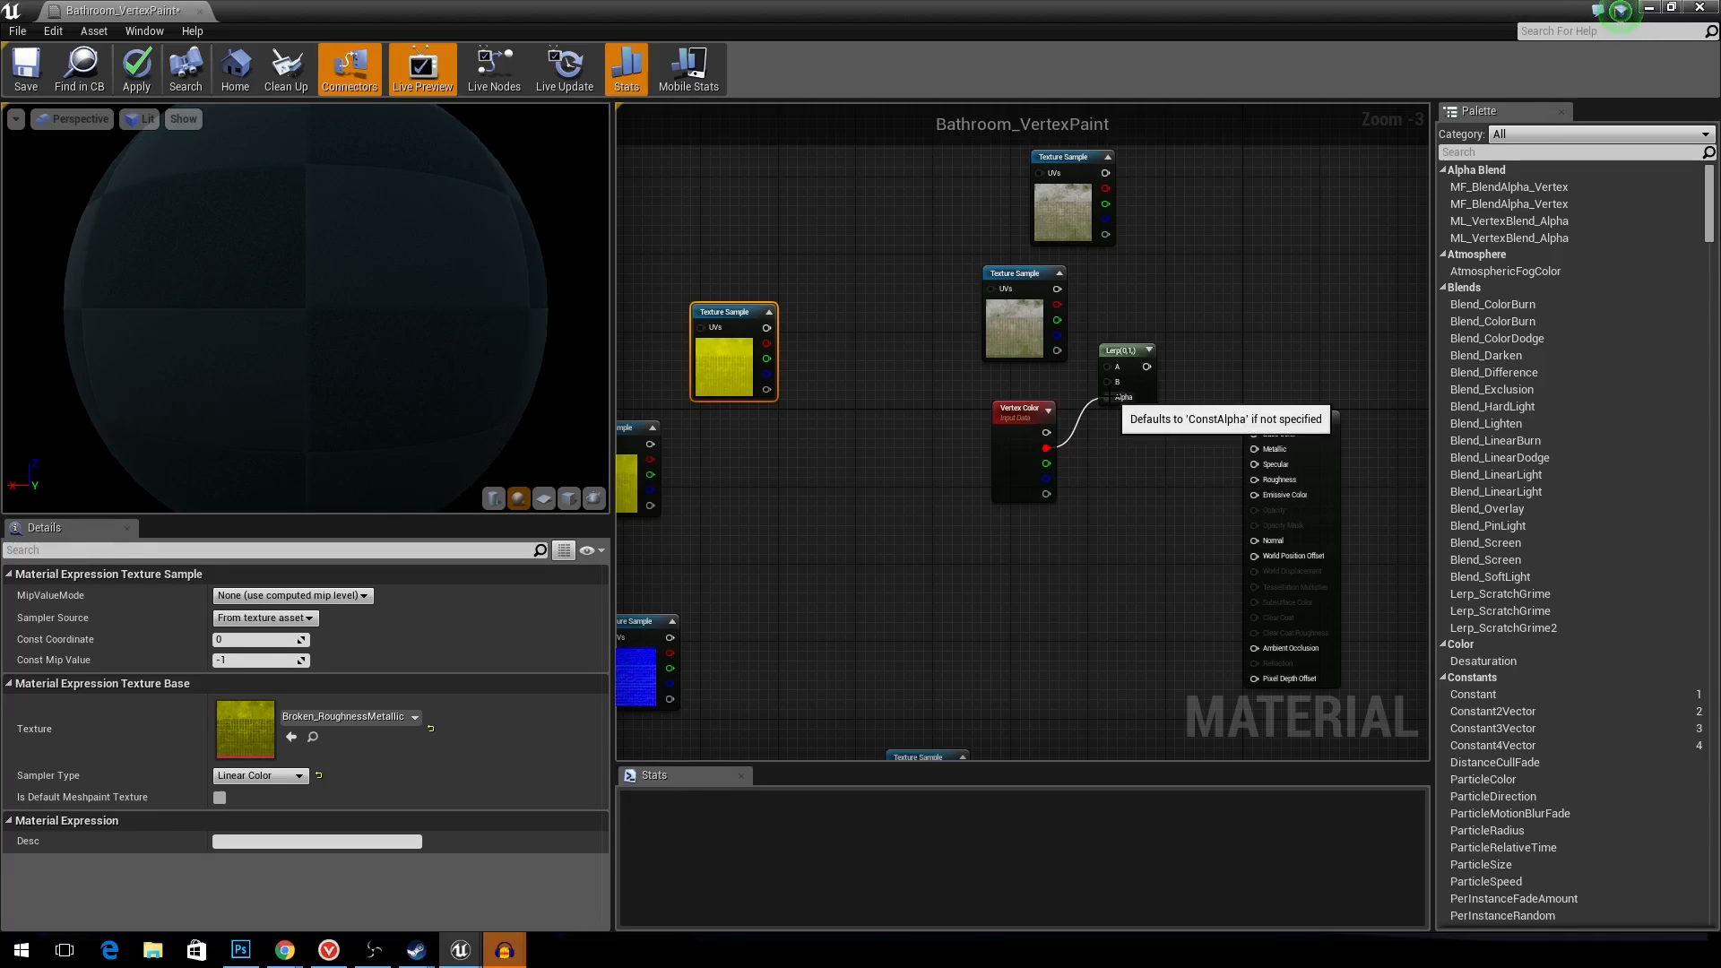
pyautogui.moveTo(1020, 308); pyautogui.dragTo(940, 288)
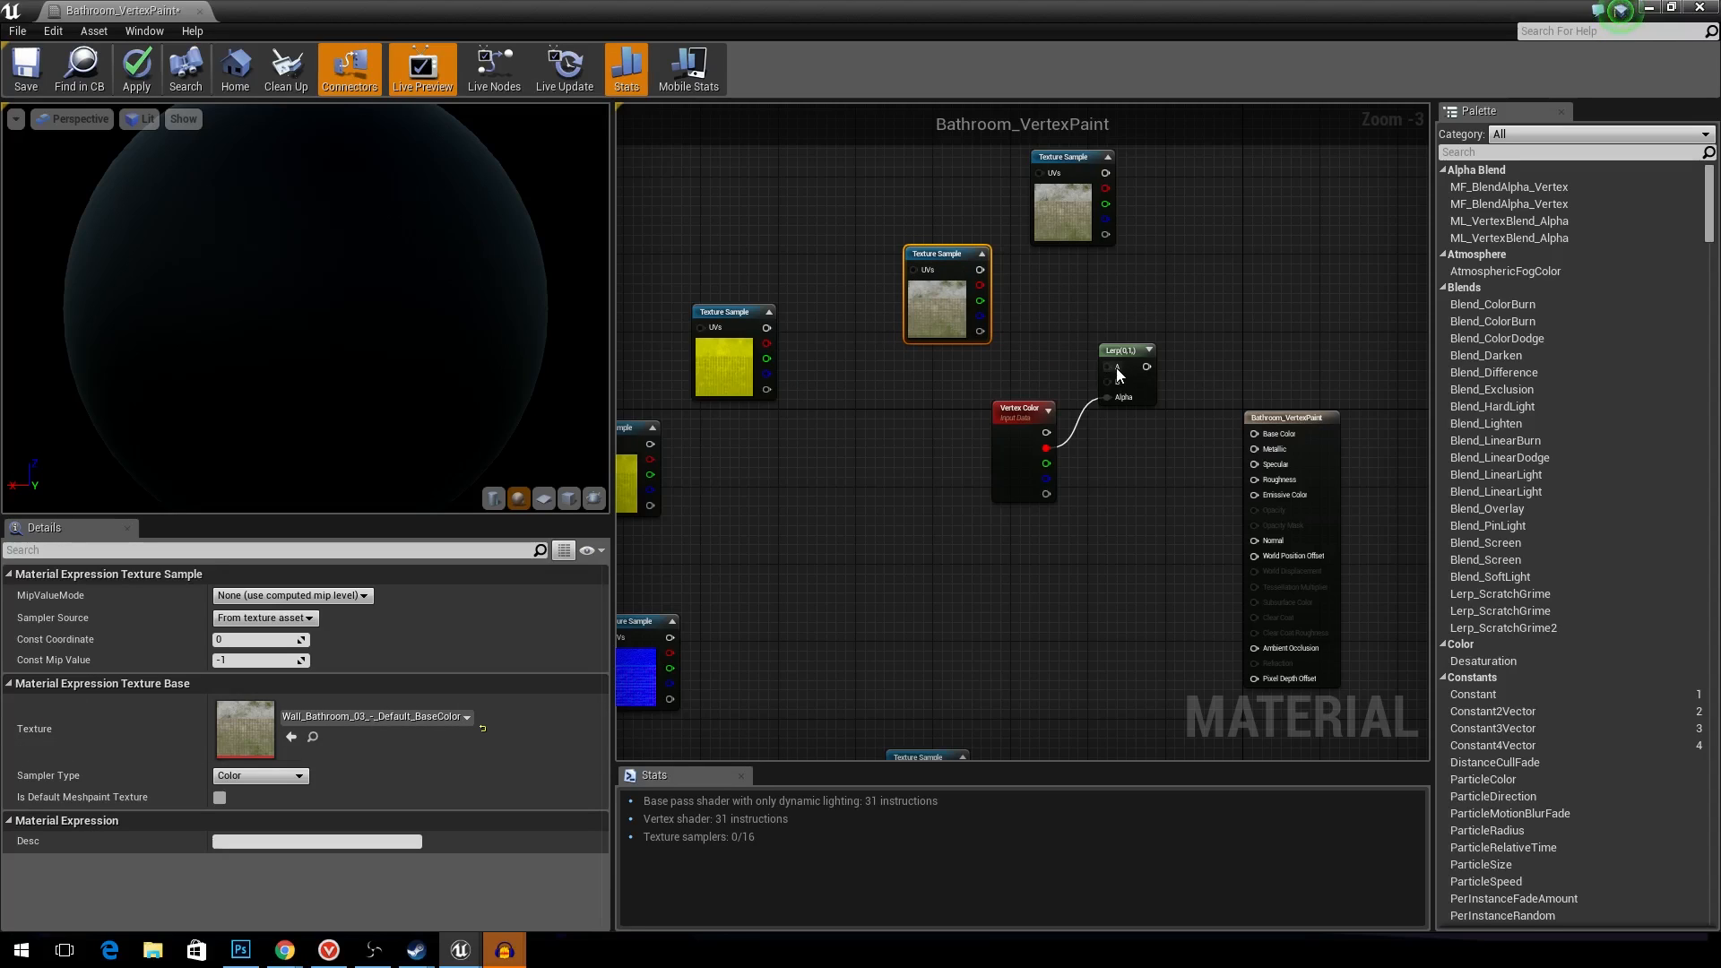
pyautogui.moveTo(980, 270); pyautogui.dragTo(1112, 366)
pyautogui.moveTo(937, 282); pyautogui.dragTo(919, 206)
pyautogui.moveTo(1047, 240); pyautogui.dragTo(892, 385)
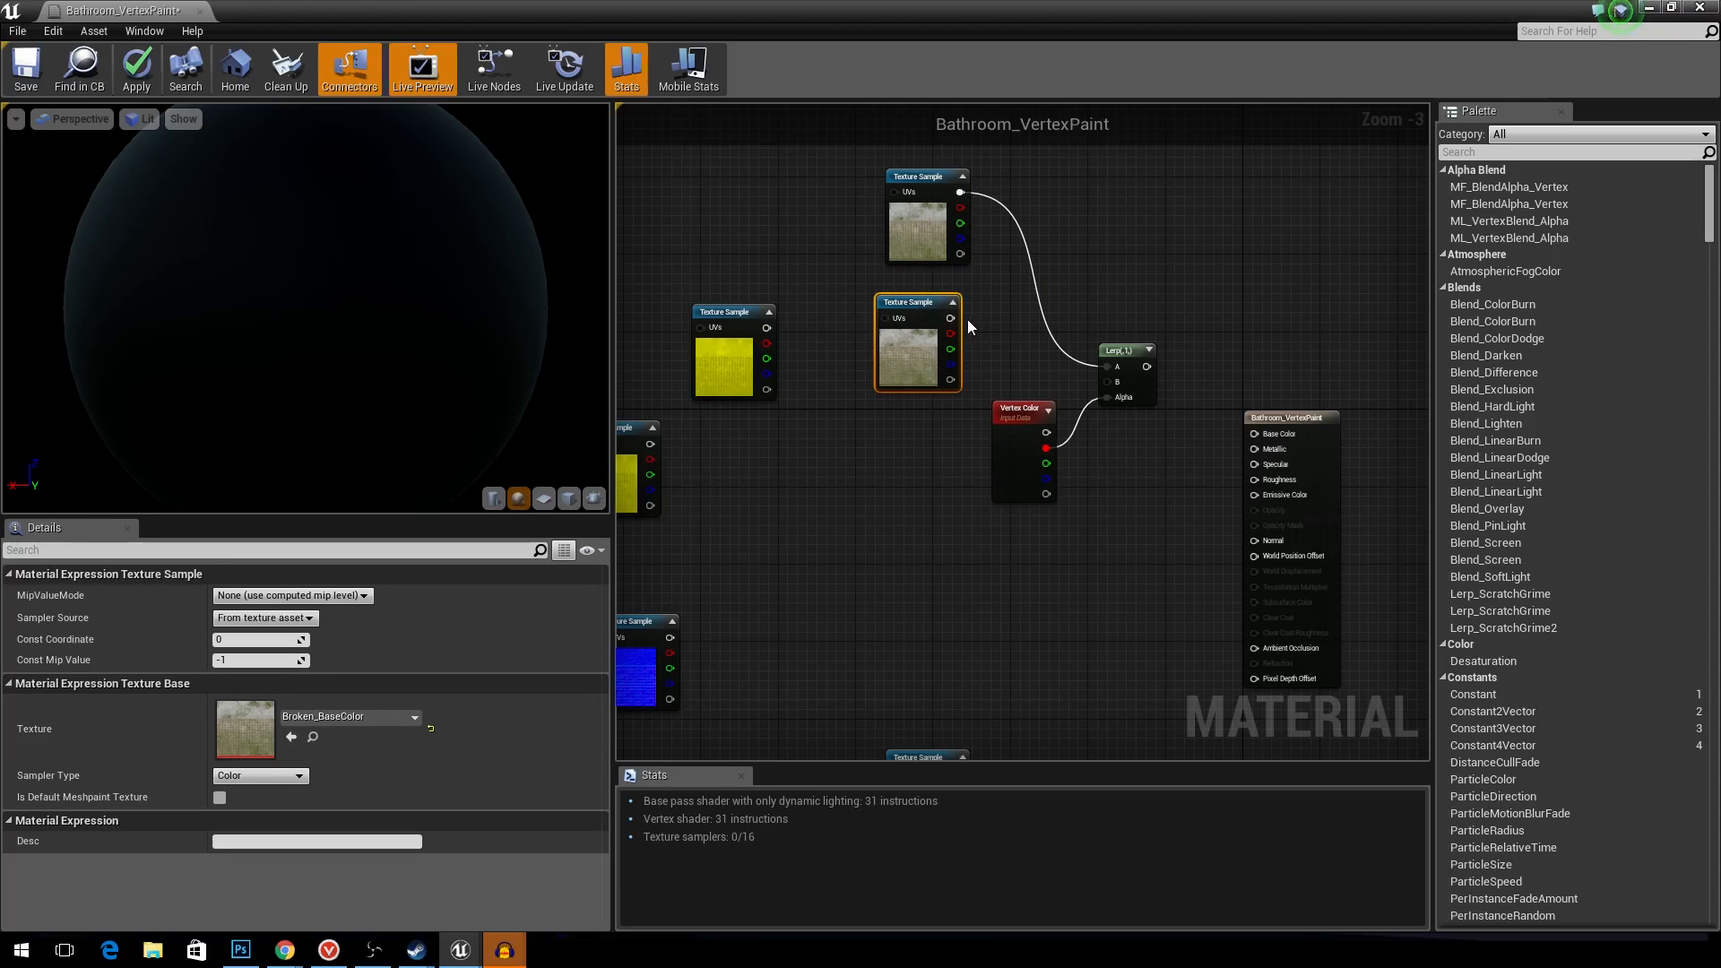
pyautogui.moveTo(950, 319); pyautogui.dragTo(1266, 434)
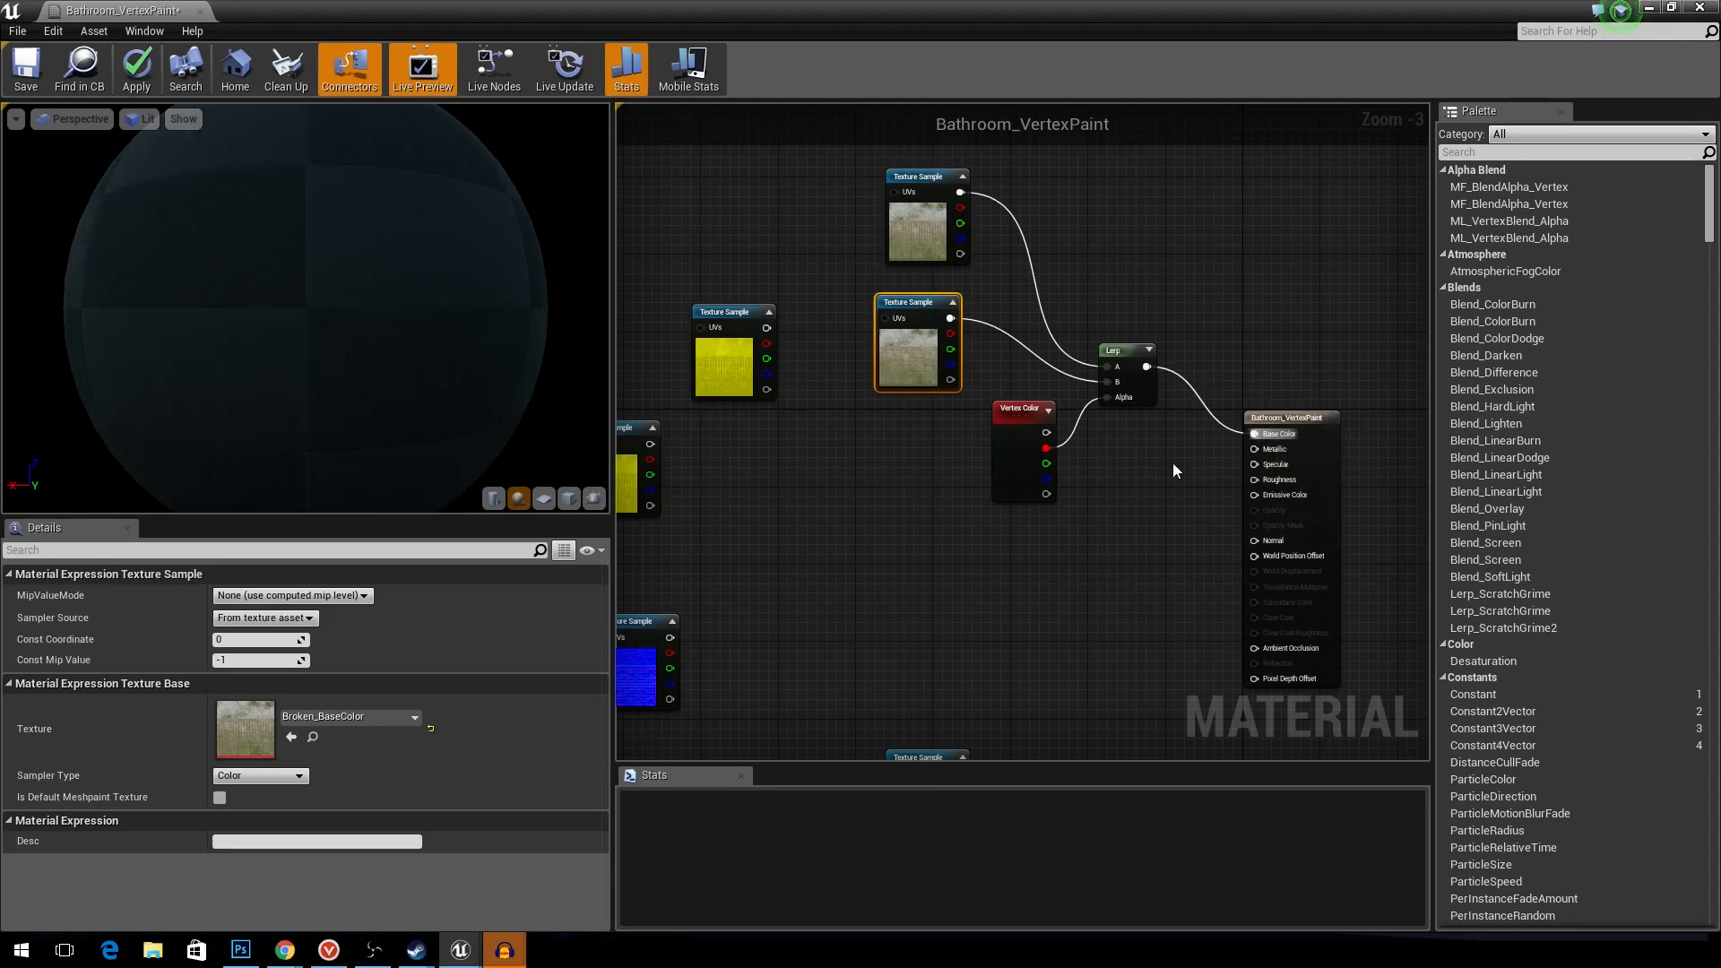
# - Select both base color samples, the Vertex Color and the Lerp, and move them as a group above the remaining textures
pyautogui.click(1024, 463)
pyautogui.keyDown('ctrl'); pyautogui.click(922, 310); pyautogui.keyUp('ctrl')
pyautogui.keyDown('ctrl'); pyautogui.click(917, 231); pyautogui.keyUp('ctrl')
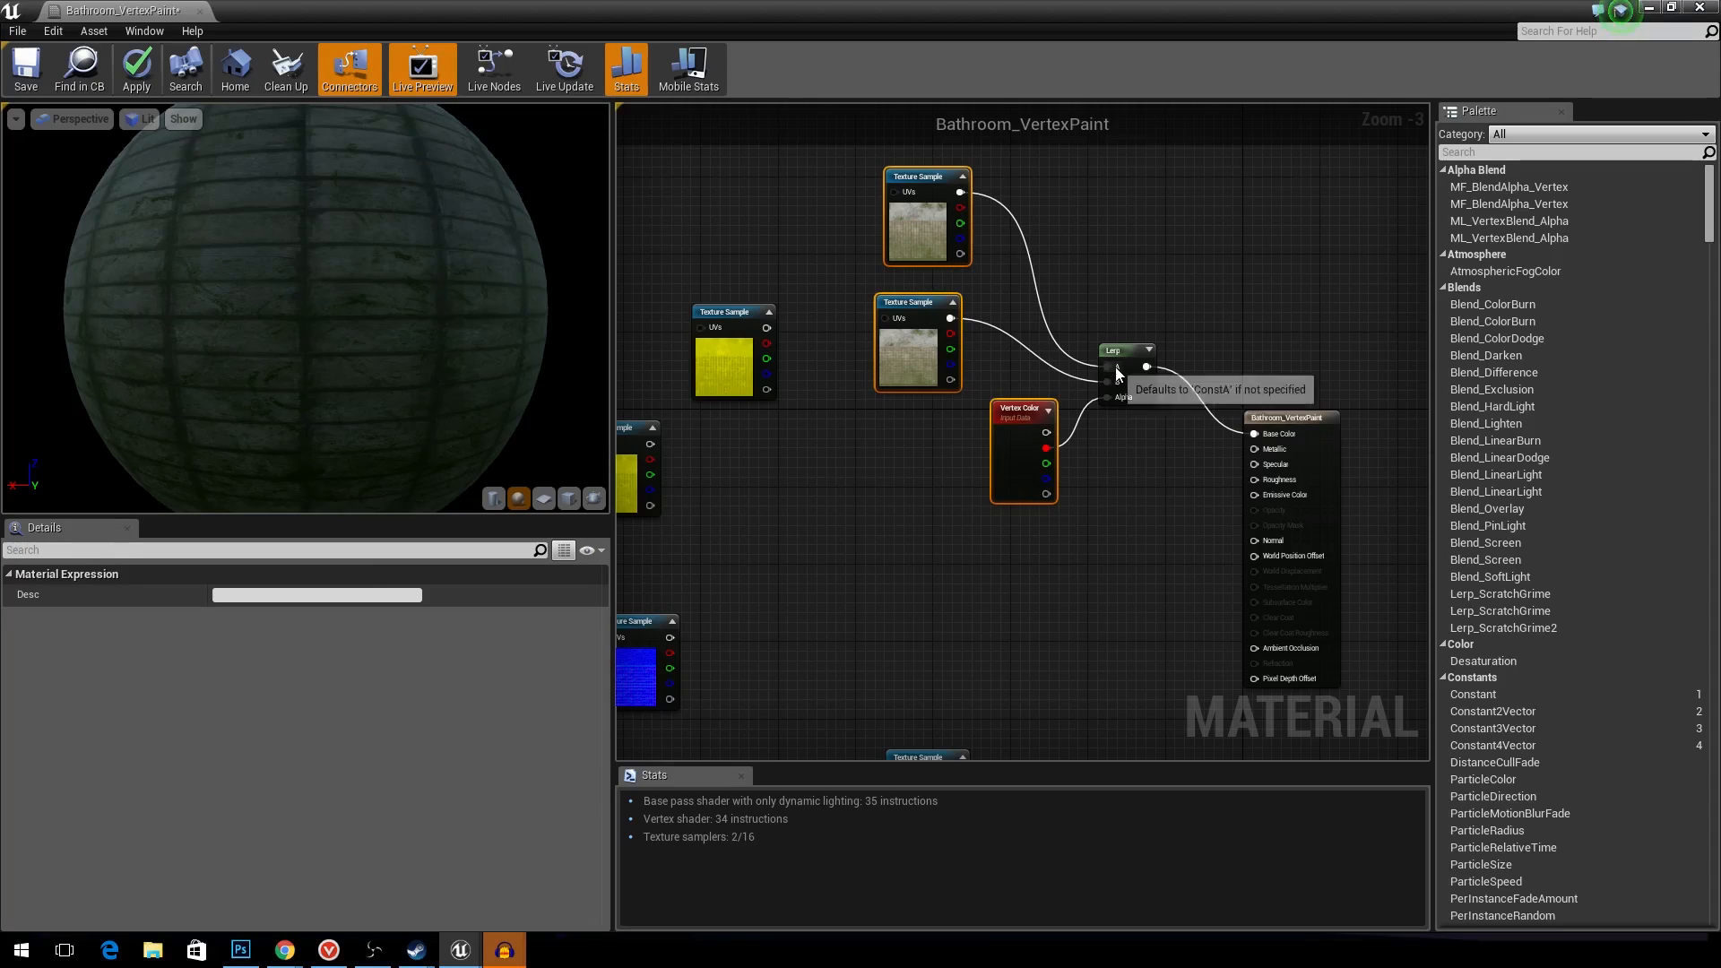
pyautogui.keyDown('ctrl'); pyautogui.click(1120, 354); pyautogui.keyUp('ctrl')
pyautogui.moveTo(1120, 354); pyautogui.dragTo(922, 185)
pyautogui.moveTo(921, 187); pyautogui.dragTo(1092, 309, button='right')
pyautogui.scroll(-1, 1088, 336)
pyautogui.moveTo(1086, 325); pyautogui.dragTo(978, 269)
# - Space out the base color Texture Samples and the Vertex Color node in front of the Lerp
pyautogui.moveTo(882, 356); pyautogui.dragTo(860, 364)
pyautogui.click(866, 358)
pyautogui.moveTo(789, 264); pyautogui.dragTo(724, 262)
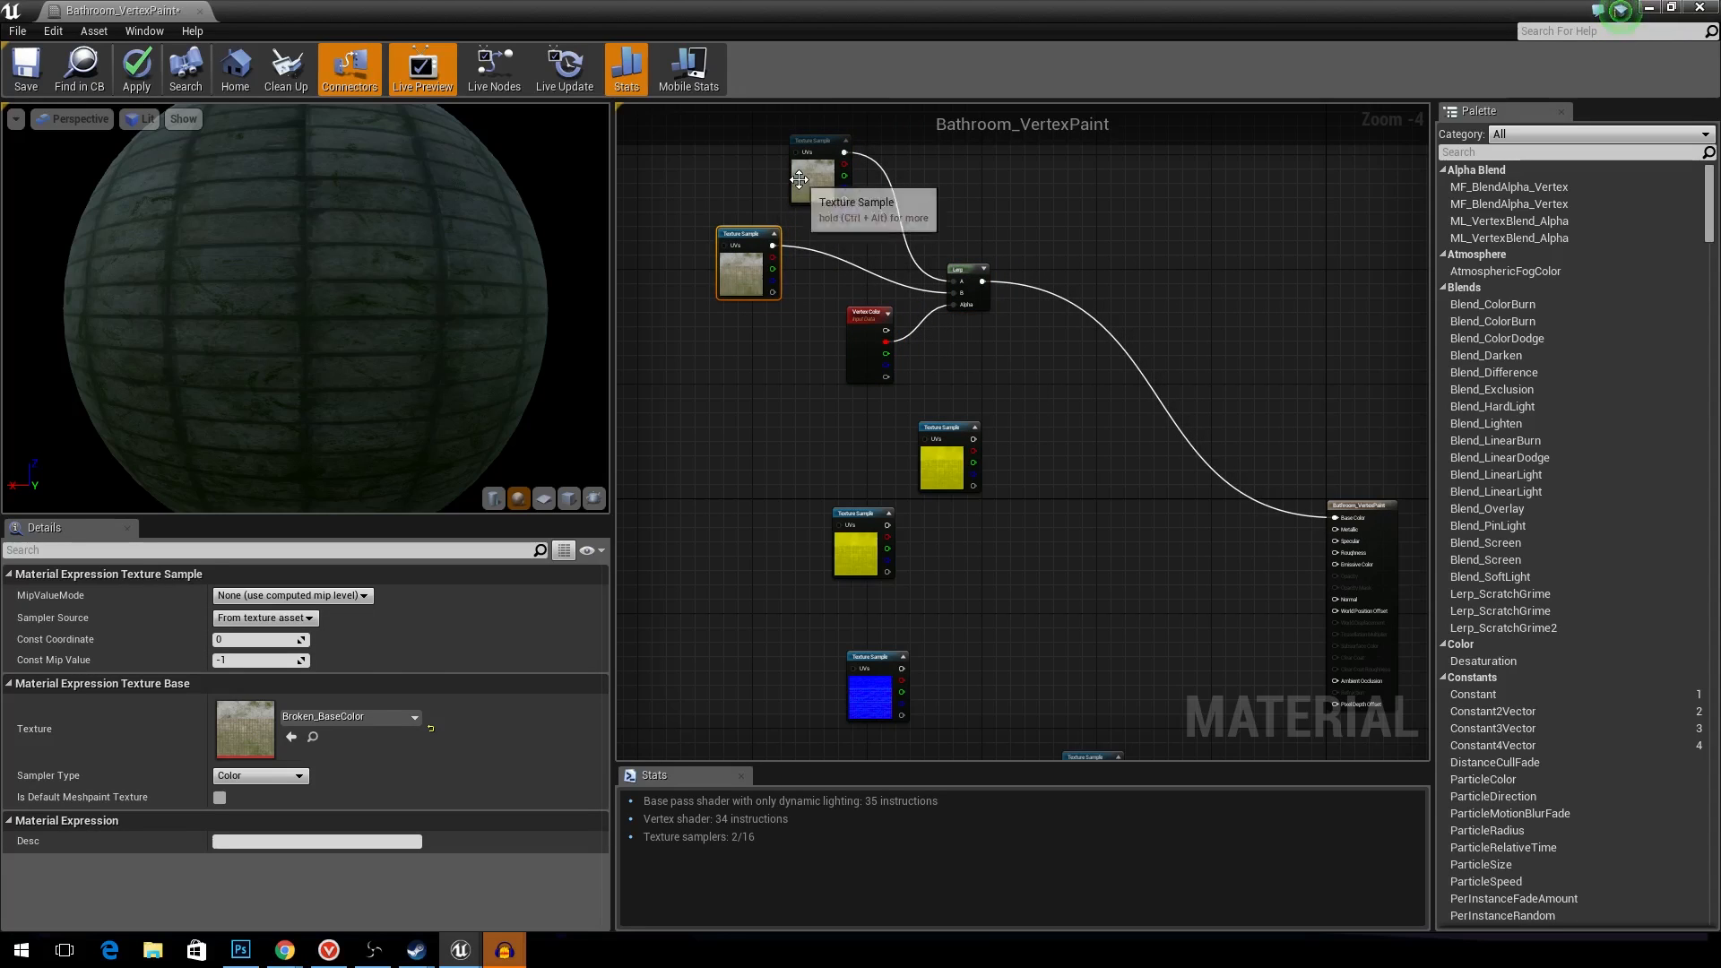
pyautogui.moveTo(798, 179); pyautogui.dragTo(762, 179)
pyautogui.moveTo(886, 366); pyautogui.dragTo(866, 333)
pyautogui.click(1017, 364)
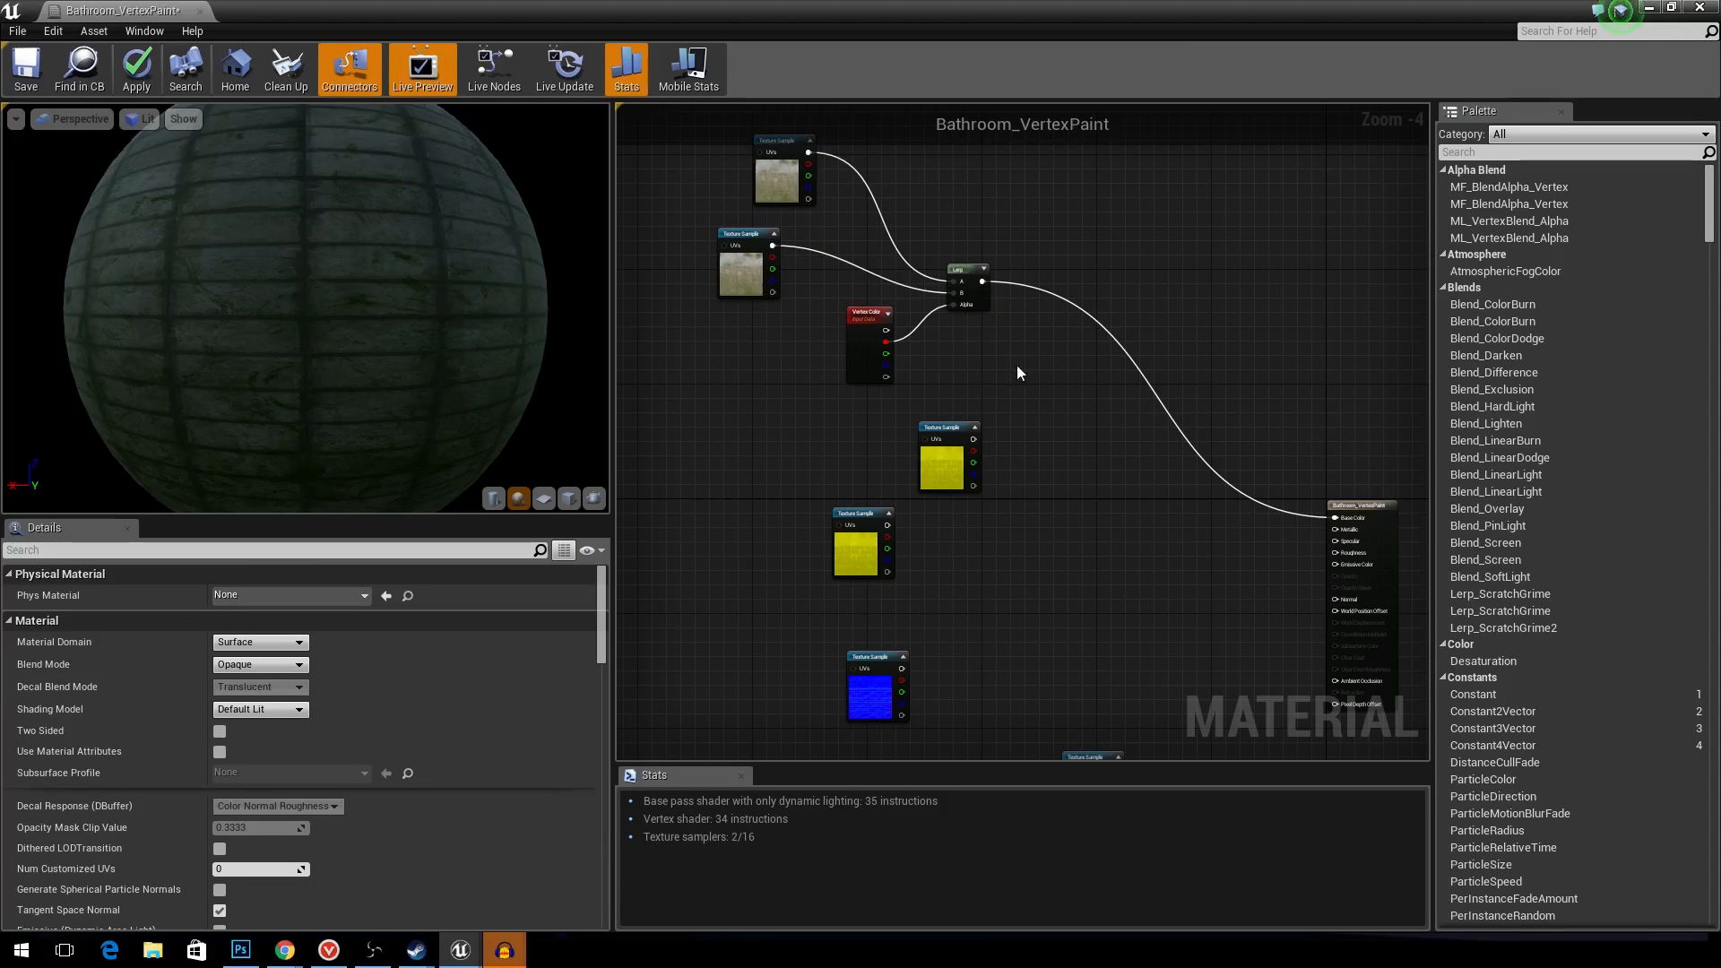
# - Enclose the base color blend nodes in a comment box named Albedo and move it farther above the roughness textures
pyautogui.moveTo(1082, 387); pyautogui.dragTo(668, 114)
pyautogui.moveTo(1023, 419); pyautogui.dragTo(787, 186)
pyautogui.press('c')
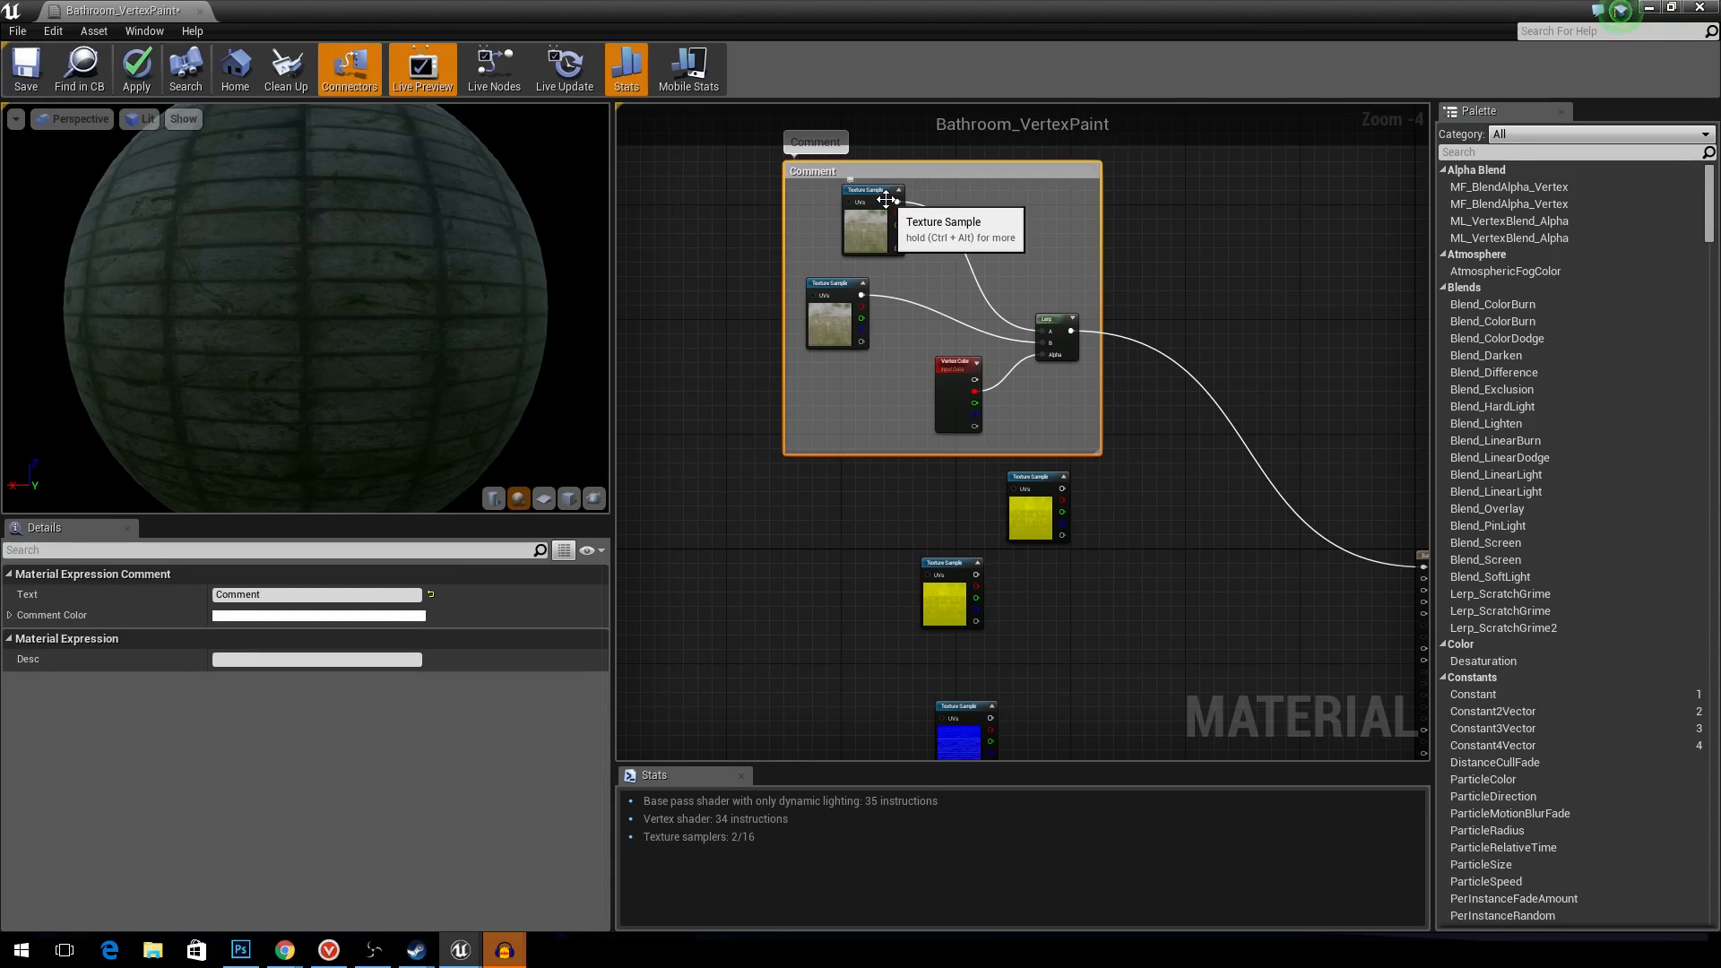
pyautogui.click(274, 594)
pyautogui.write('A')
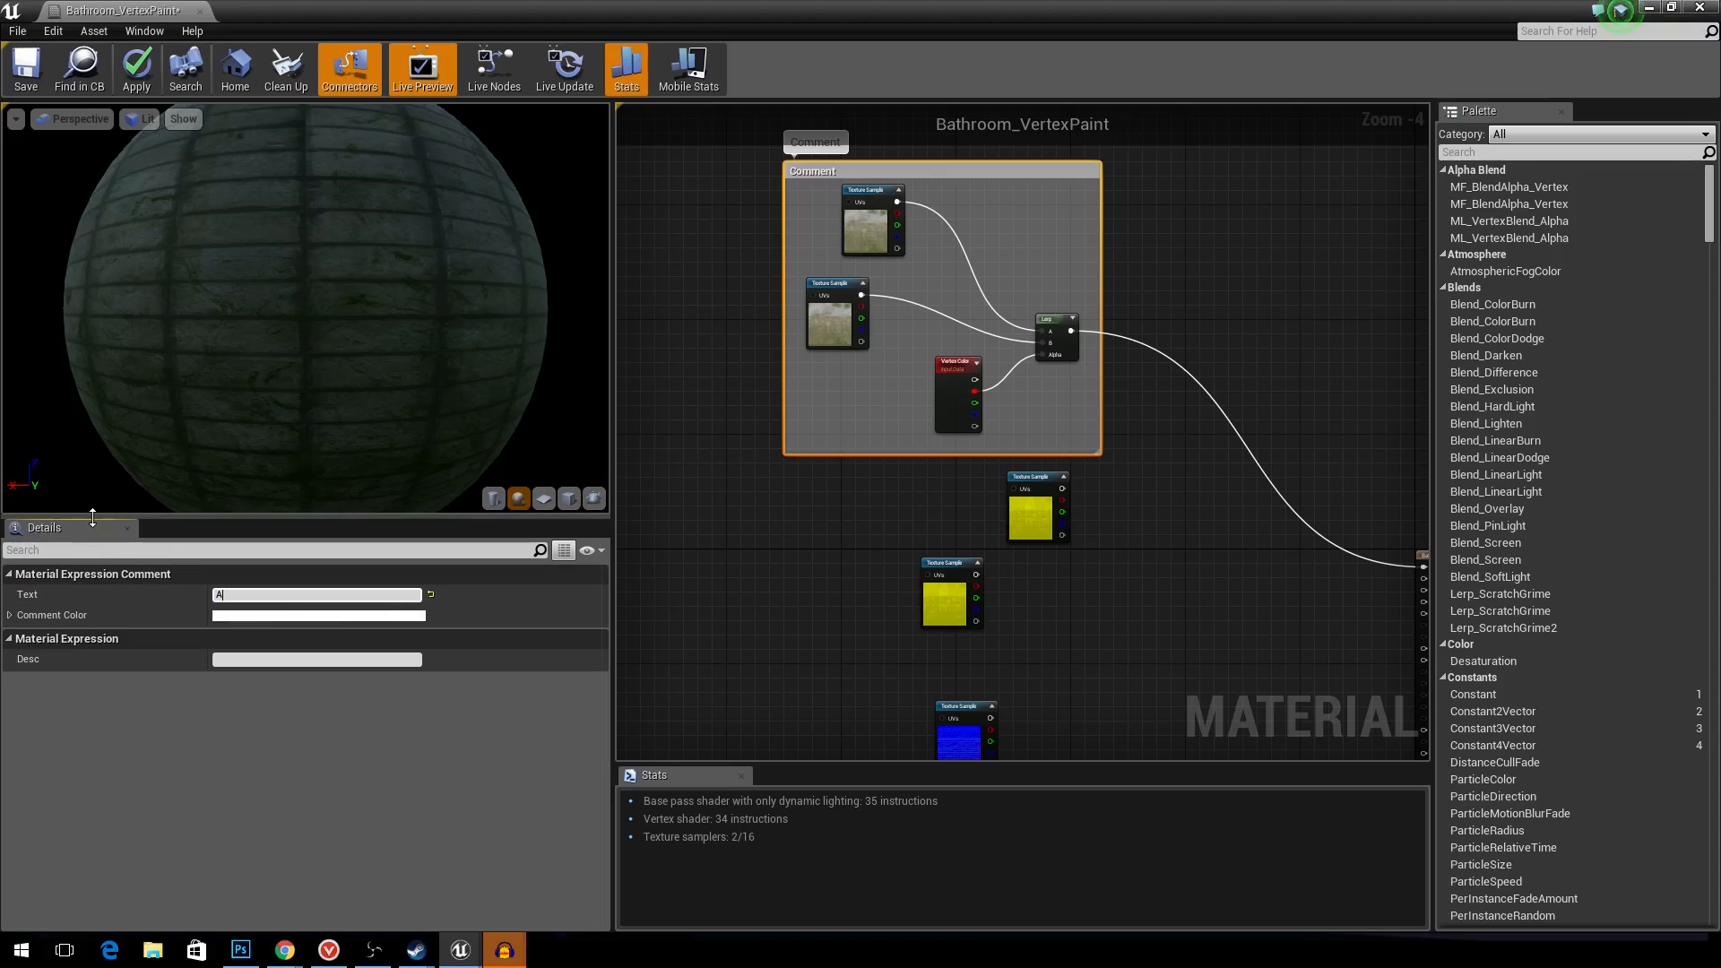
pyautogui.write('lbedo')
pyautogui.scroll(-2, 927, 494)
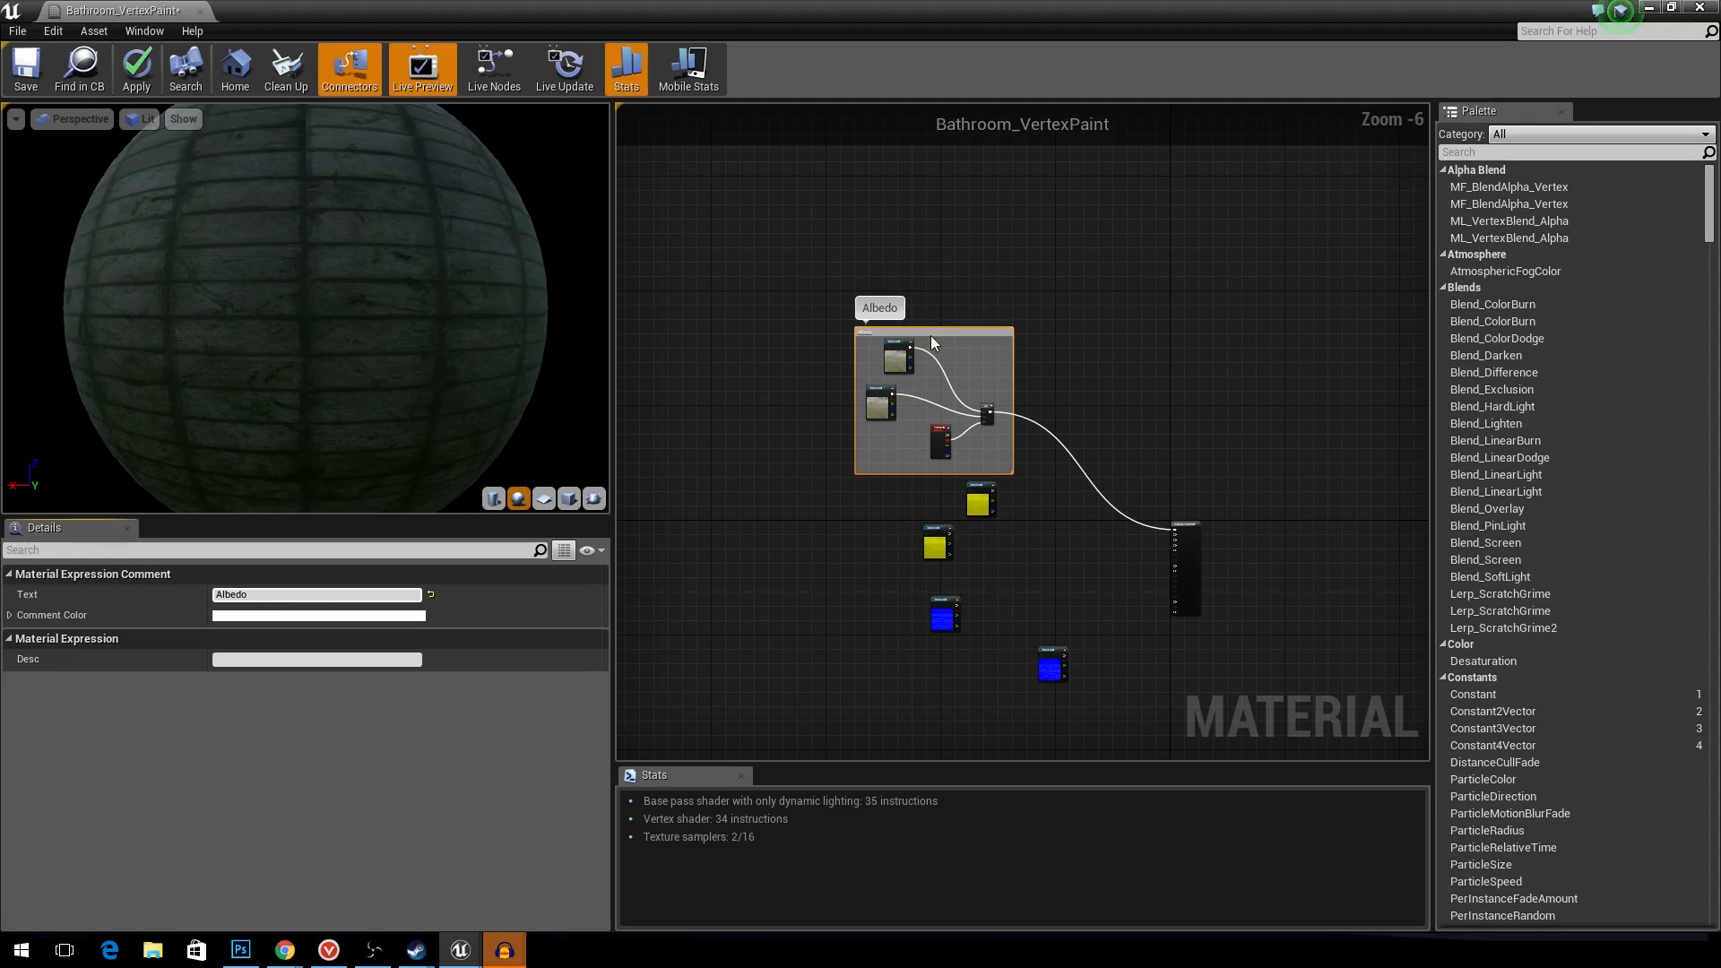
pyautogui.moveTo(945, 326); pyautogui.dragTo(912, 262)
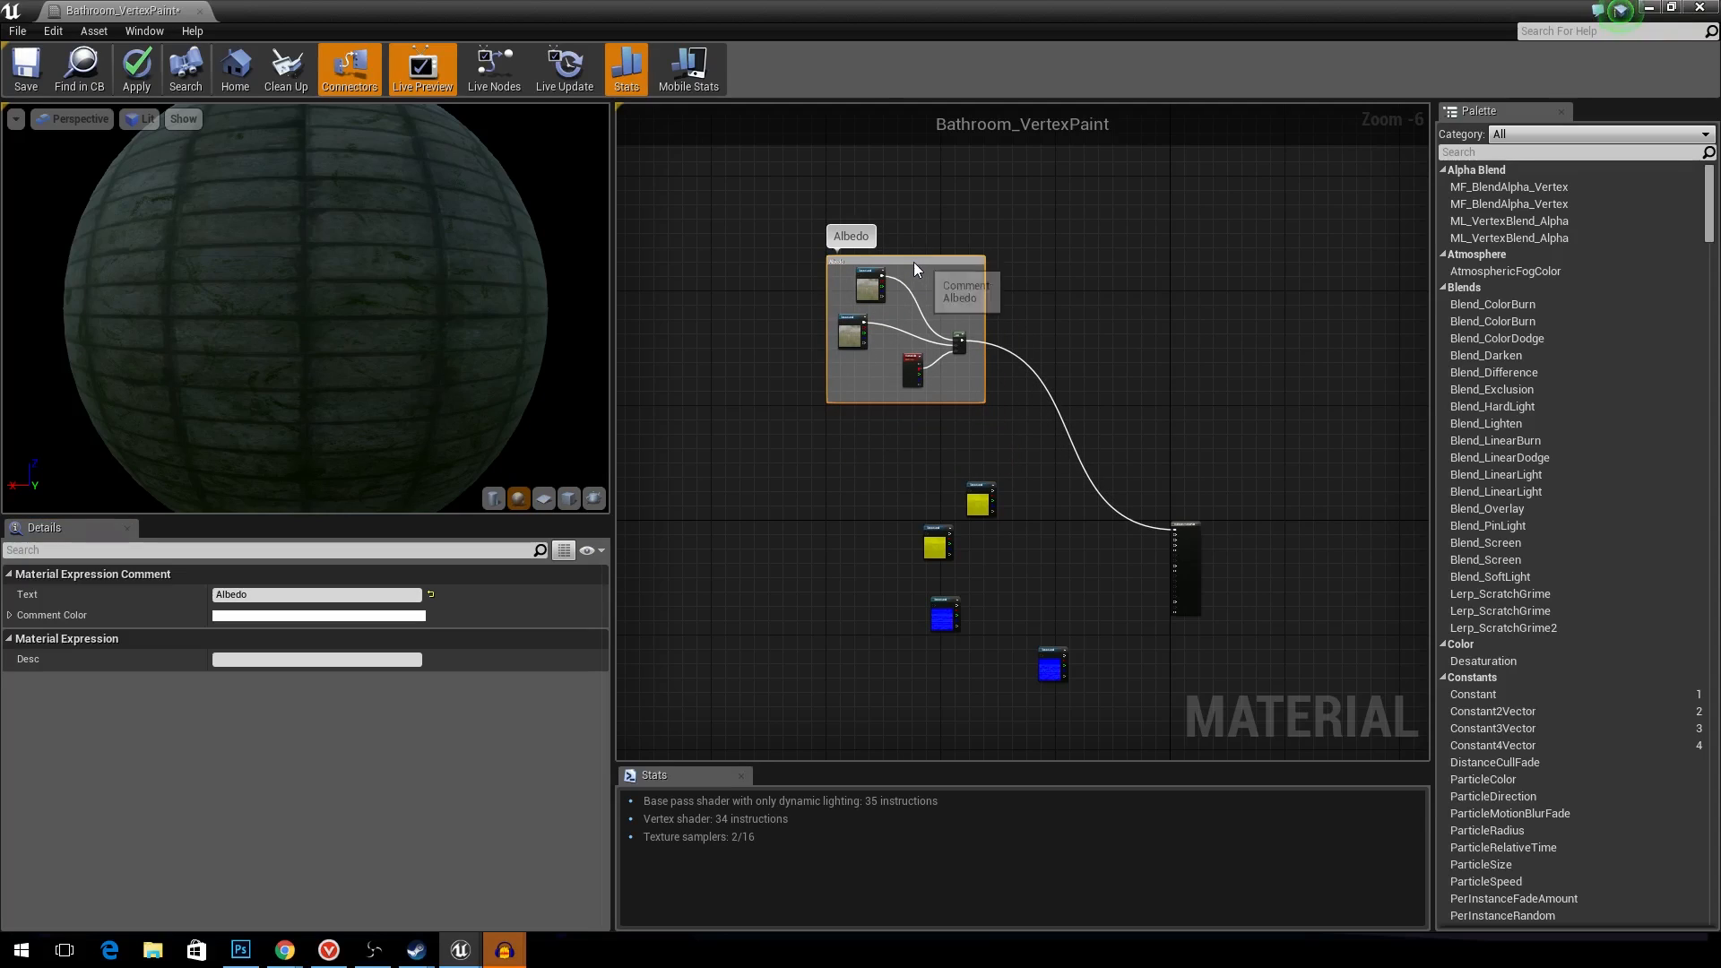
# - Move the Broken_RoughnessMetallic sample aside and bring the Wall_Bathroom_03 Default normal sample closer to the Broken_Normal sample
pyautogui.click(1116, 414)
pyautogui.scroll(1, 1035, 625)
pyautogui.scroll(1, 1036, 631)
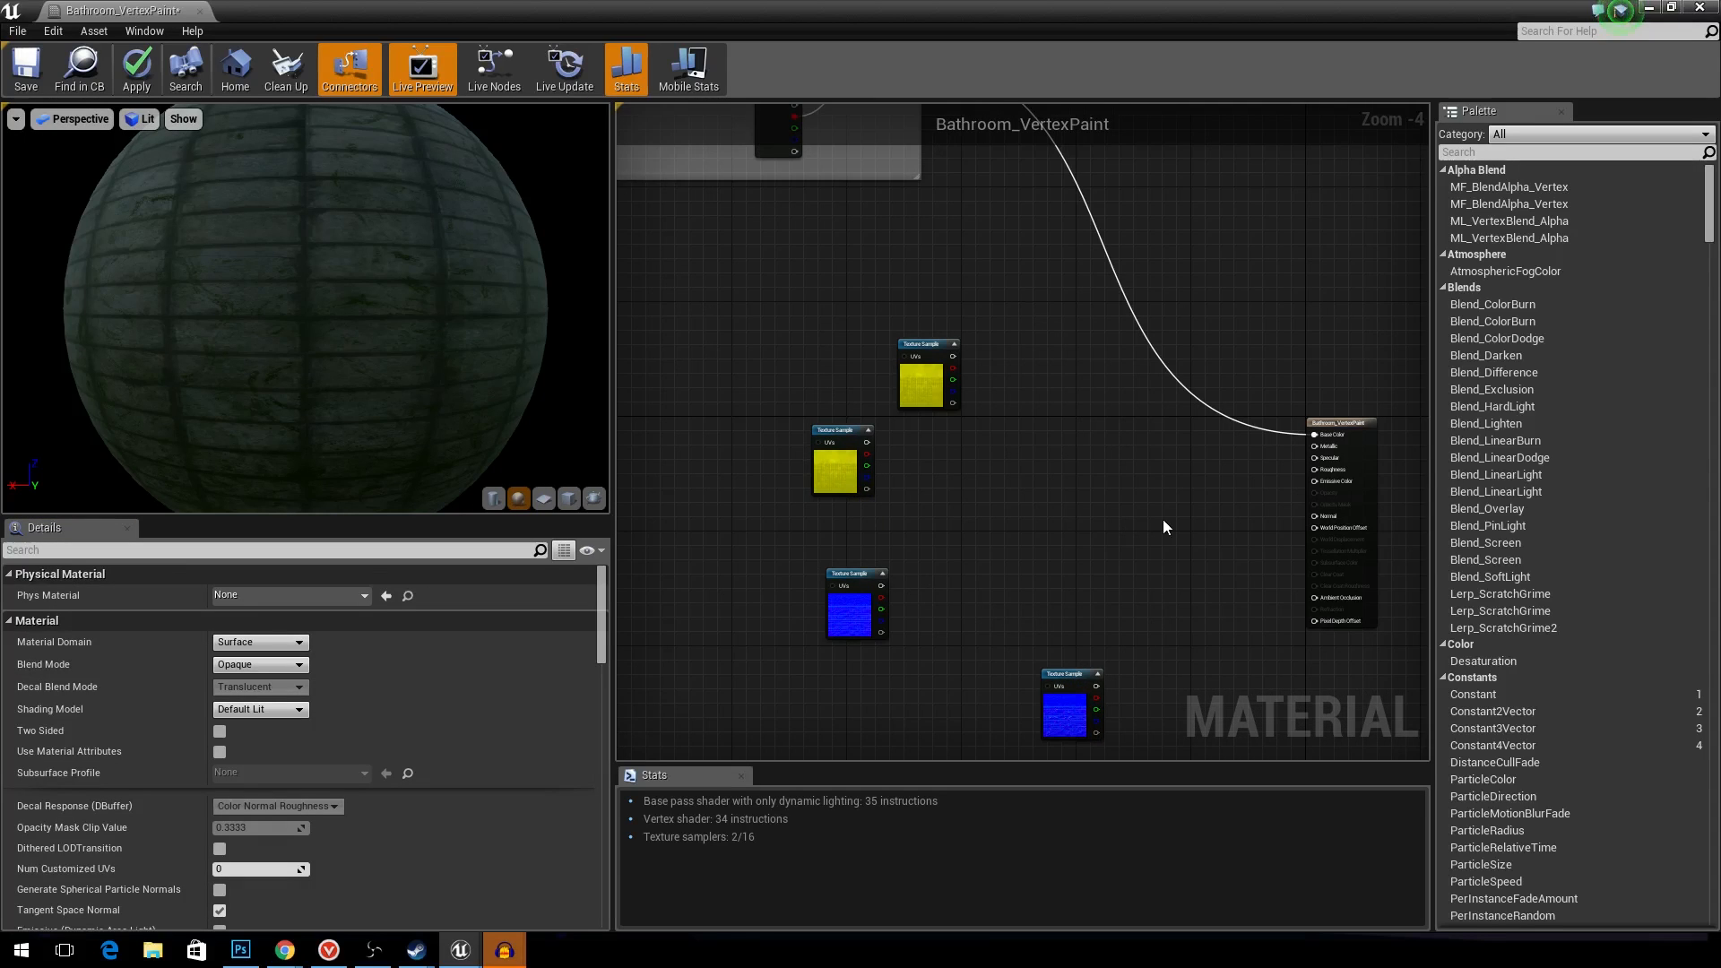
pyautogui.scroll(1, 1024, 448)
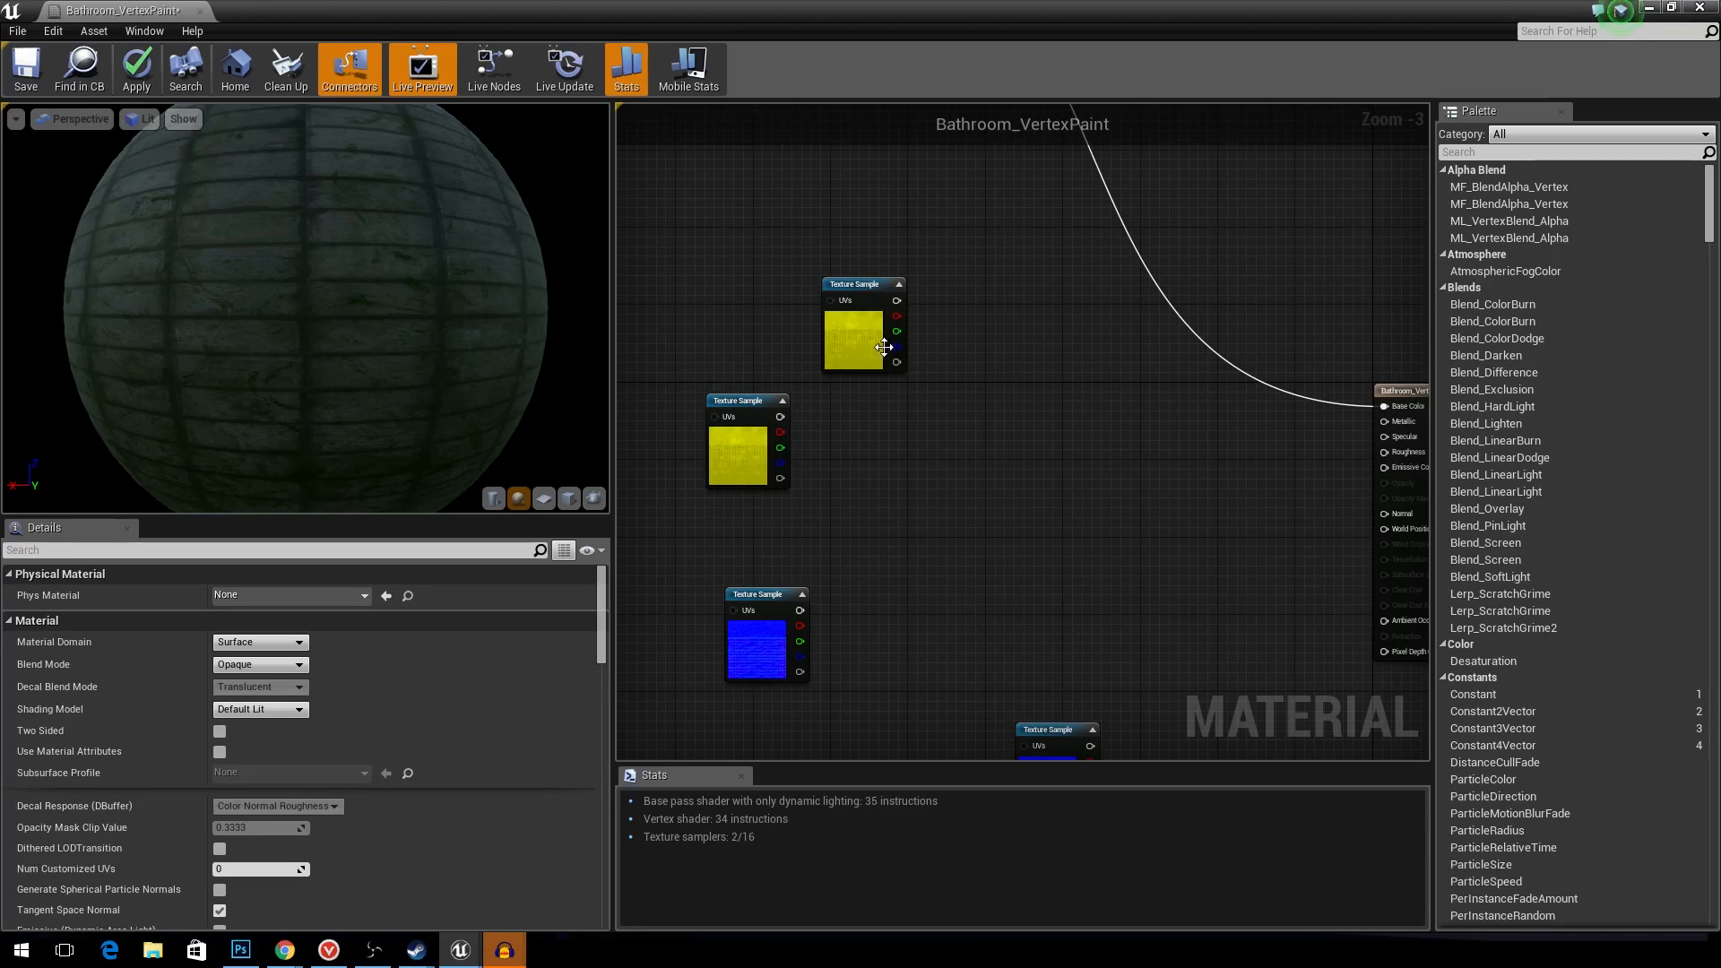
pyautogui.moveTo(885, 347); pyautogui.dragTo(856, 327)
pyautogui.moveTo(997, 663); pyautogui.dragTo(990, 576, button='right')
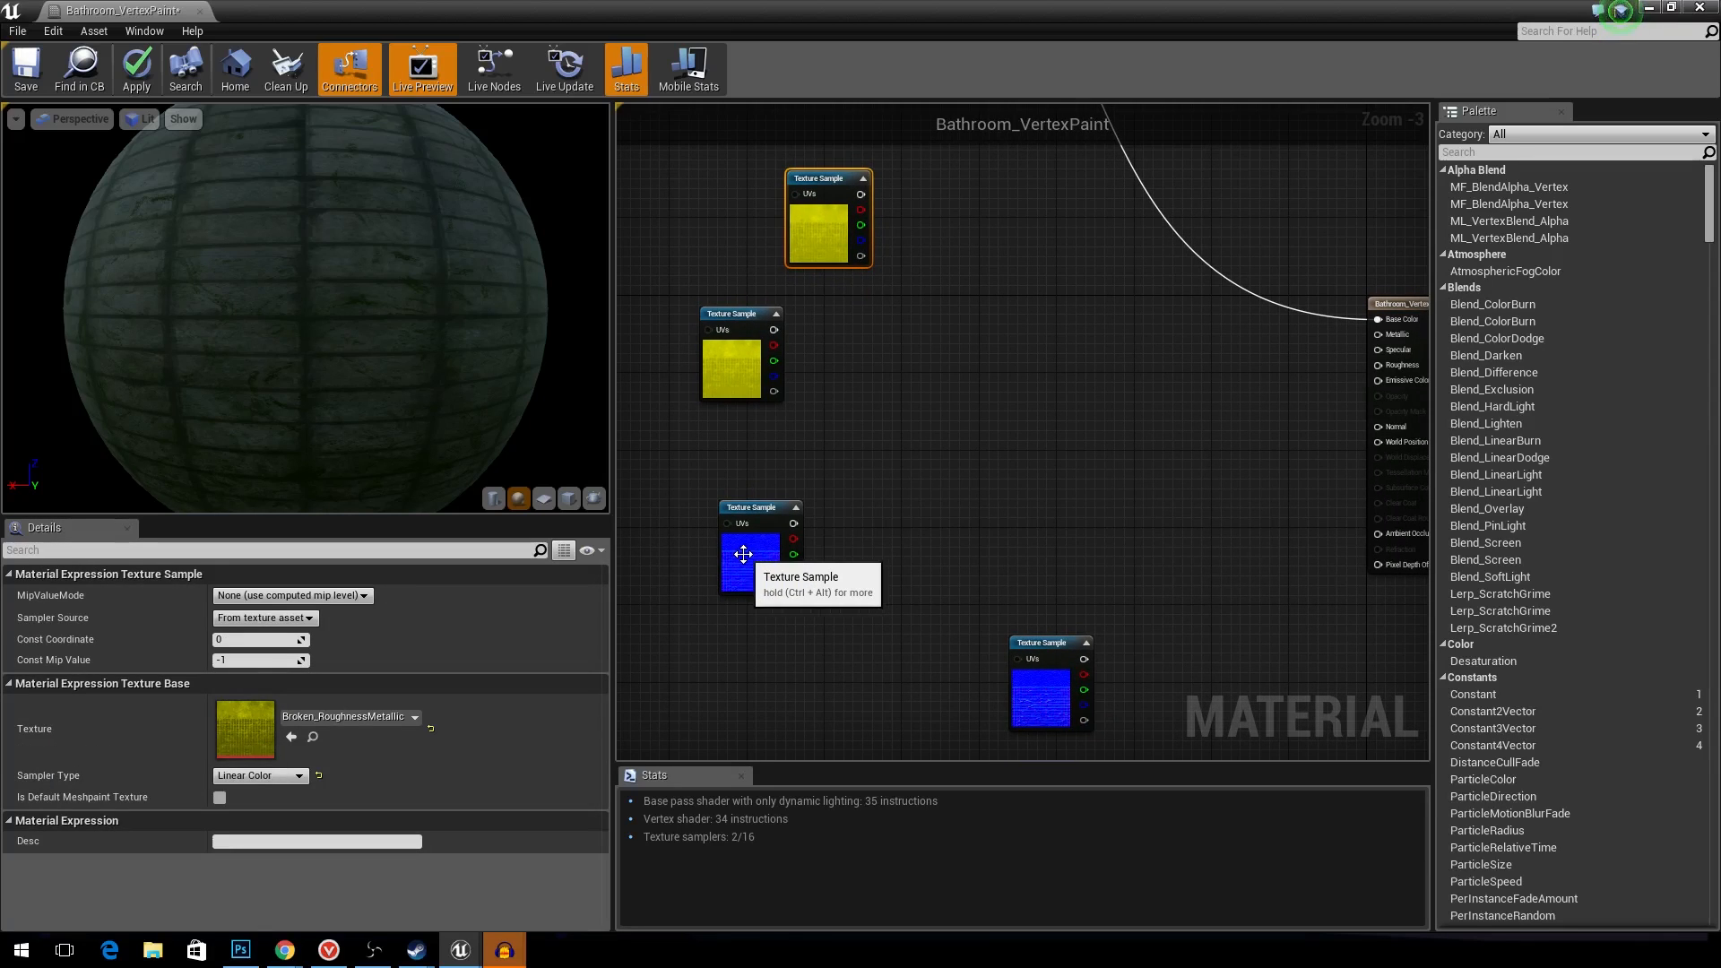
pyautogui.moveTo(749, 547); pyautogui.dragTo(951, 497)
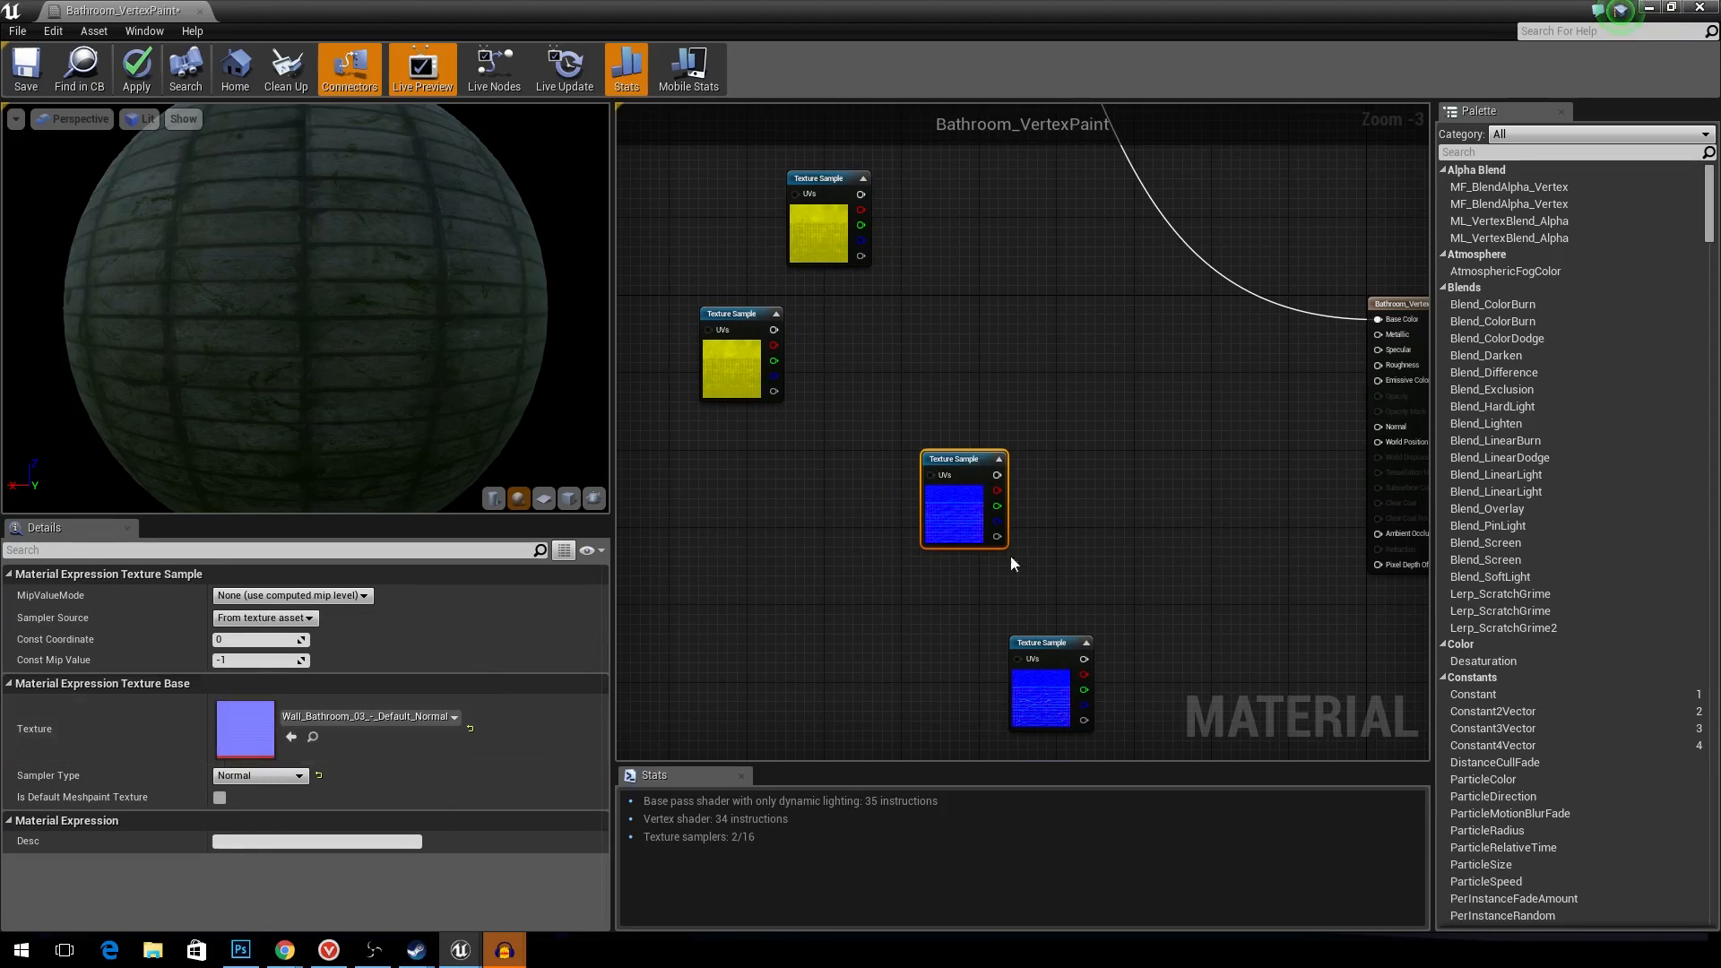
# - Add a LinearInterpolate node between the normal Texture Samples and the material output node
pyautogui.moveTo(1167, 453); pyautogui.dragTo(1073, 482, button='right')
pyautogui.rightClick(1073, 483)
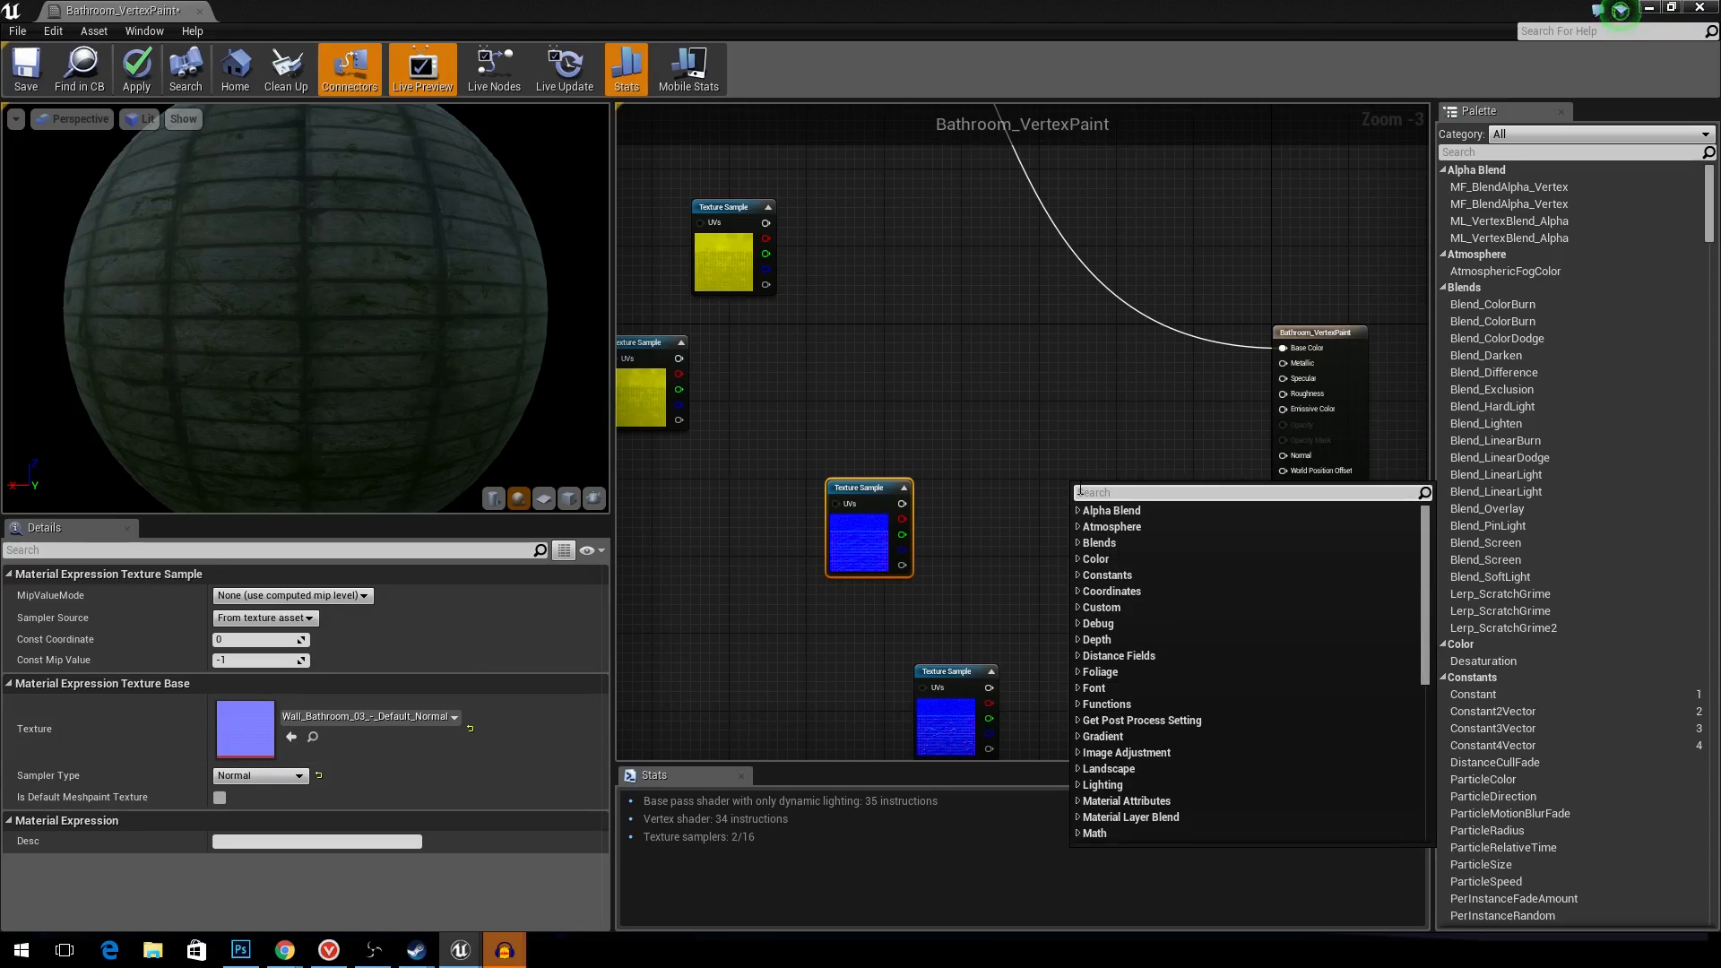
pyautogui.write('lerp')
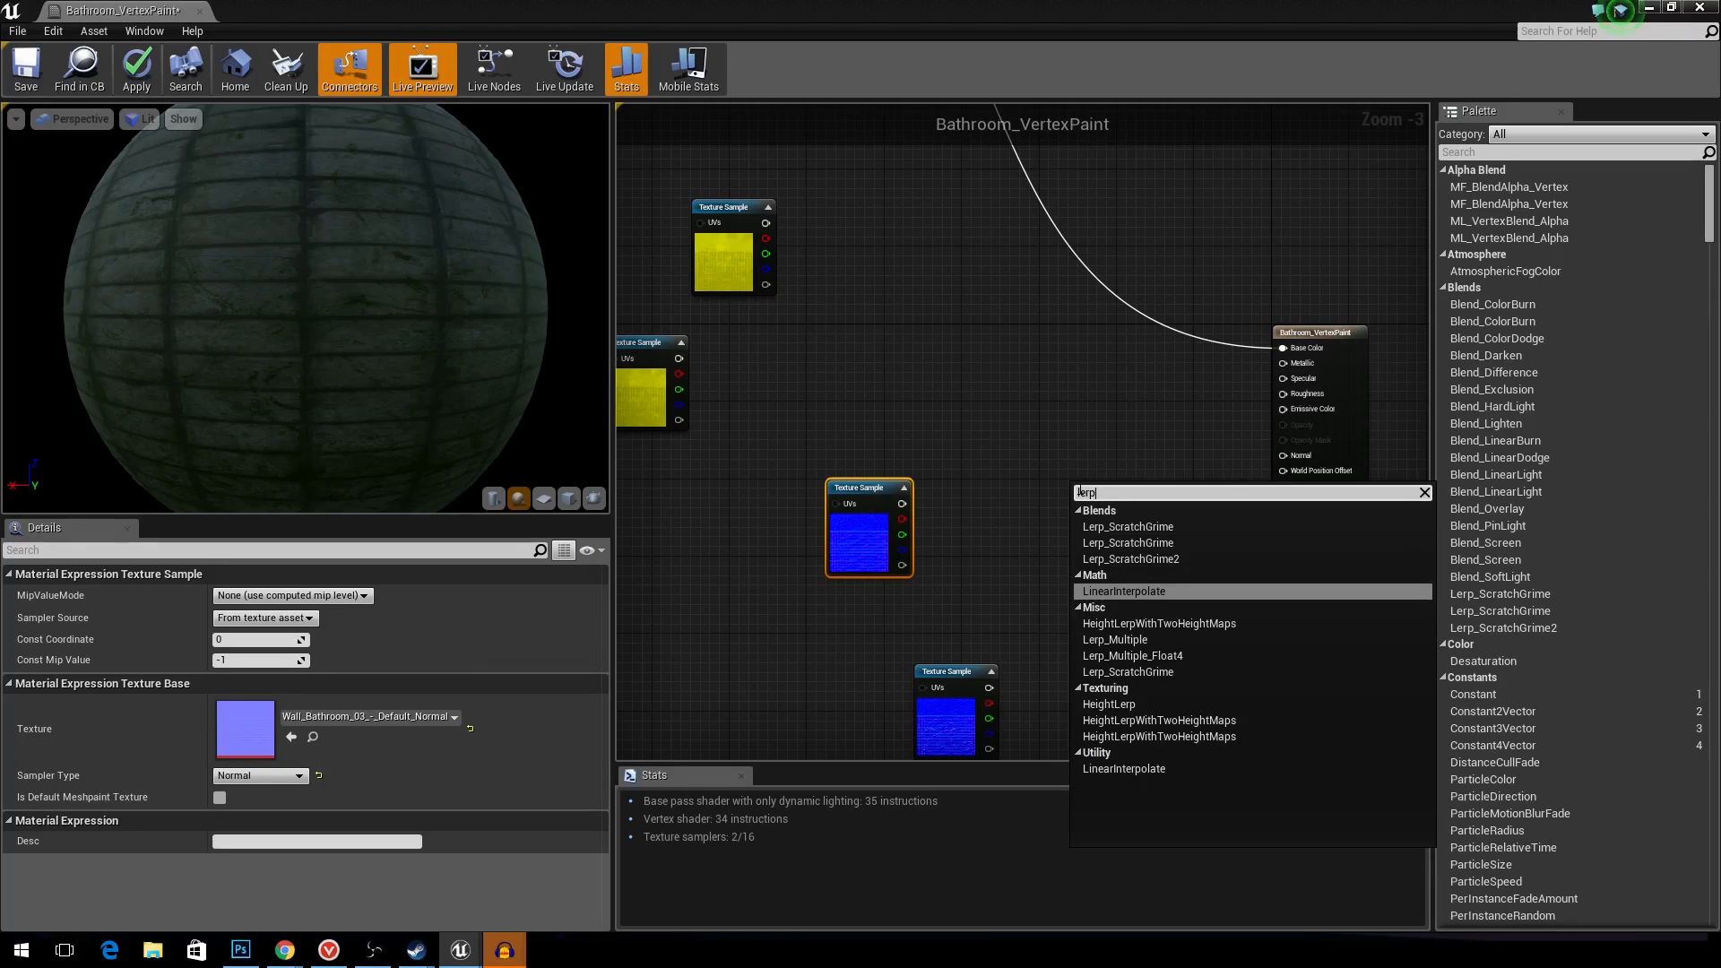
pyautogui.press('Return')
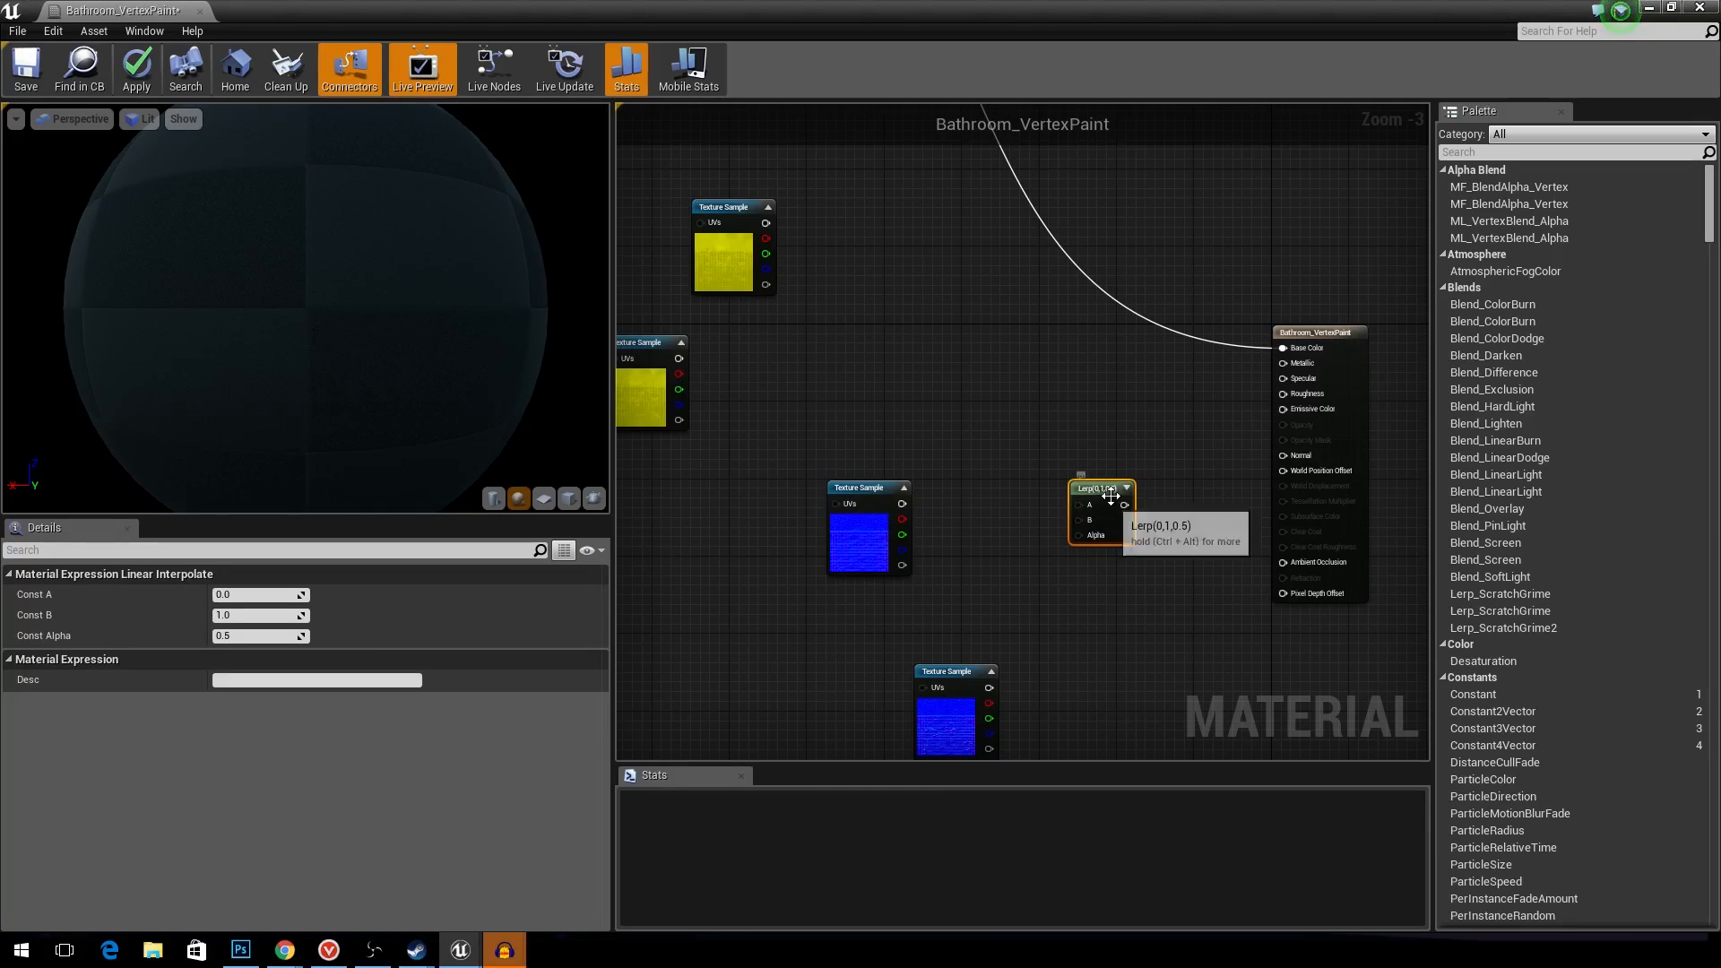
pyautogui.moveTo(1116, 494); pyautogui.dragTo(1077, 480)
# - Add a second VertexColor node beside the normal textures and connect its red channel to the new Lerp's Alpha
pyautogui.rightClick(1060, 646)
pyautogui.write('vertex')
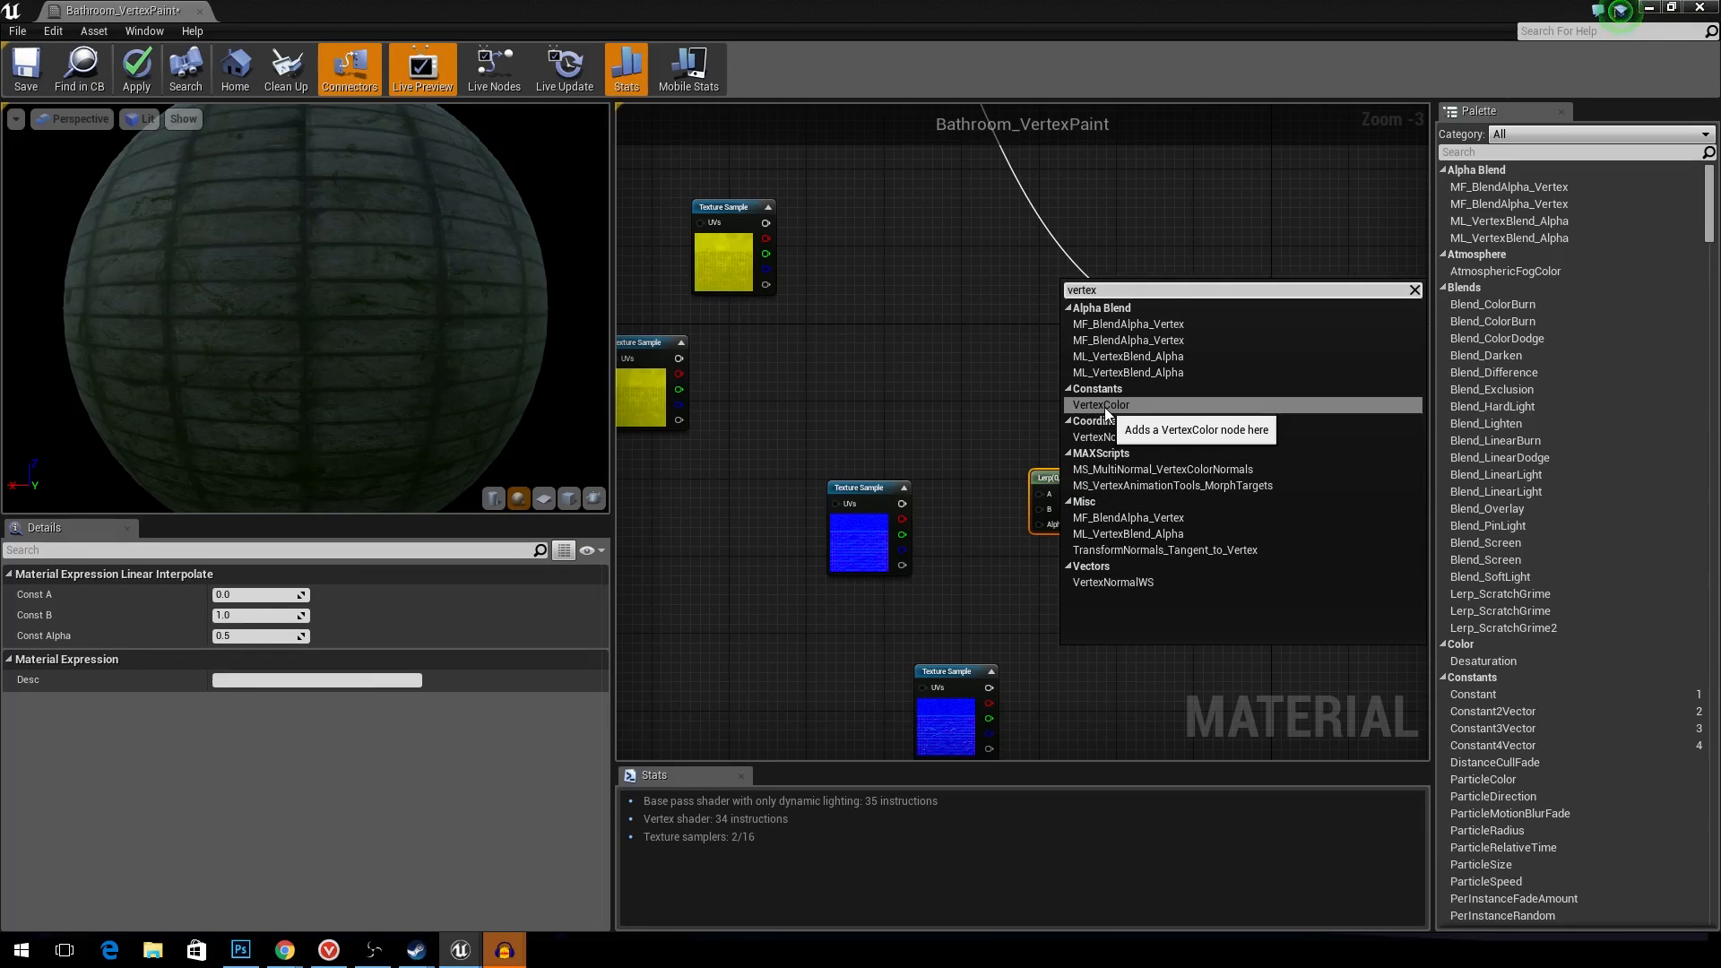
pyautogui.click(1105, 406)
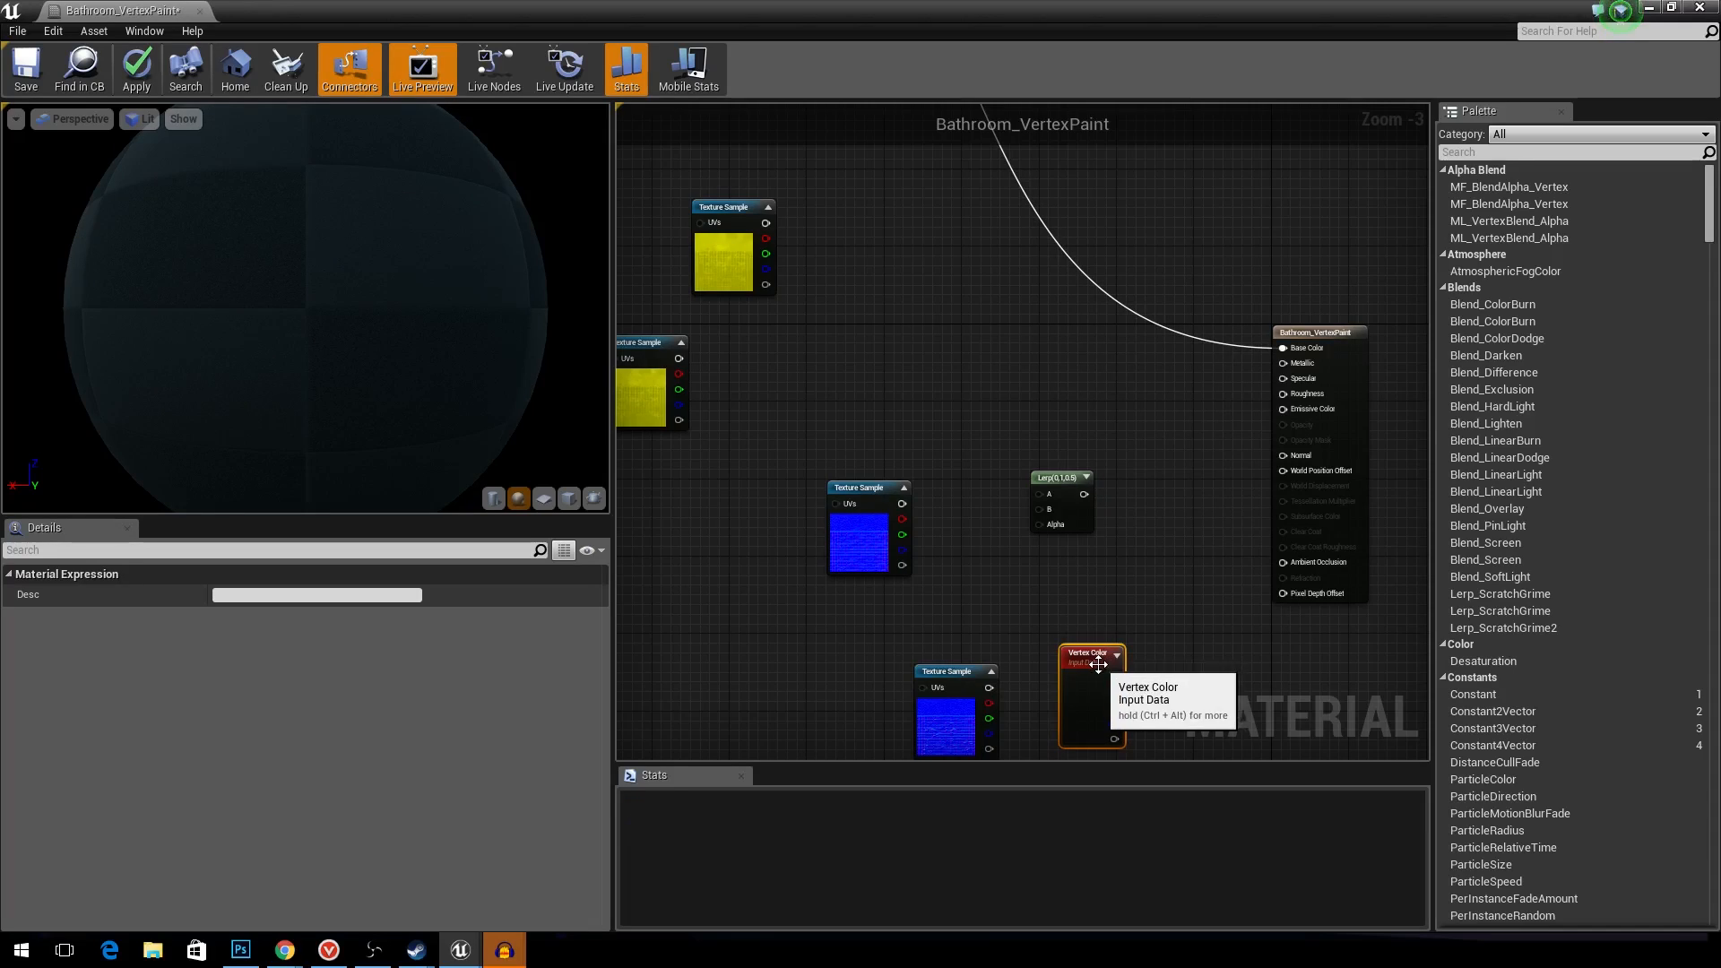
pyautogui.moveTo(1101, 661); pyautogui.dragTo(1045, 527)
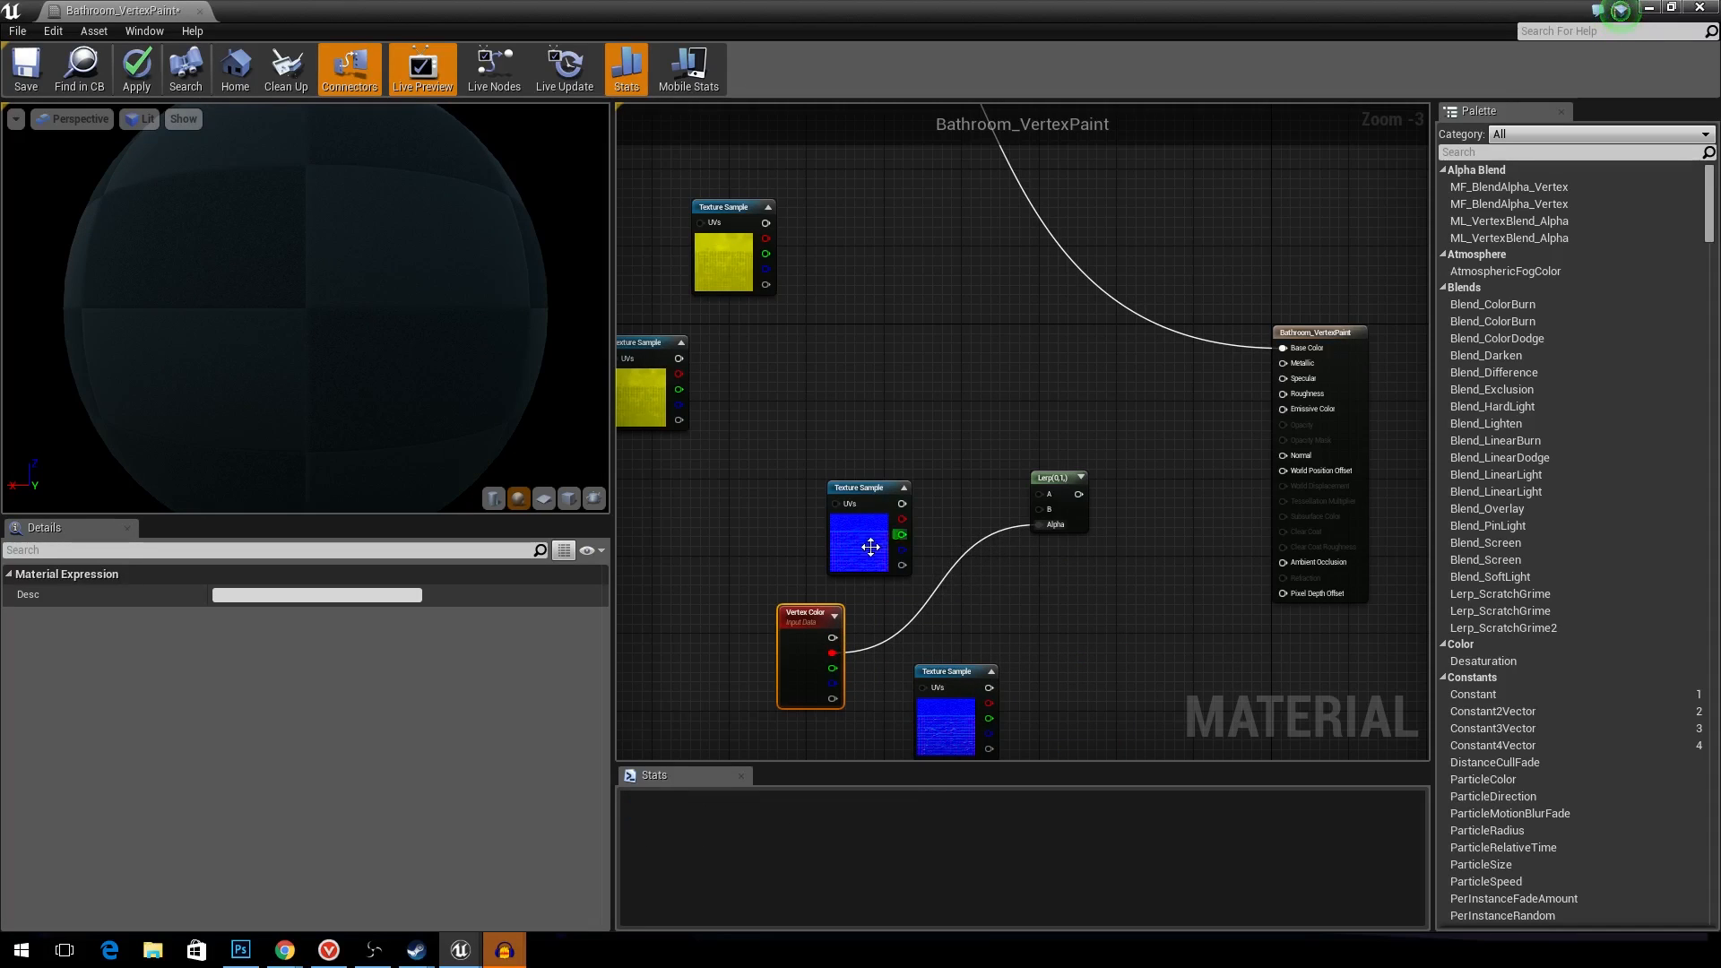
# - Connect the Default normal to the Lerp's A, Broken_Normal to B, and the Lerp's output to the material's Normal input
pyautogui.moveTo(876, 546); pyautogui.dragTo(844, 488)
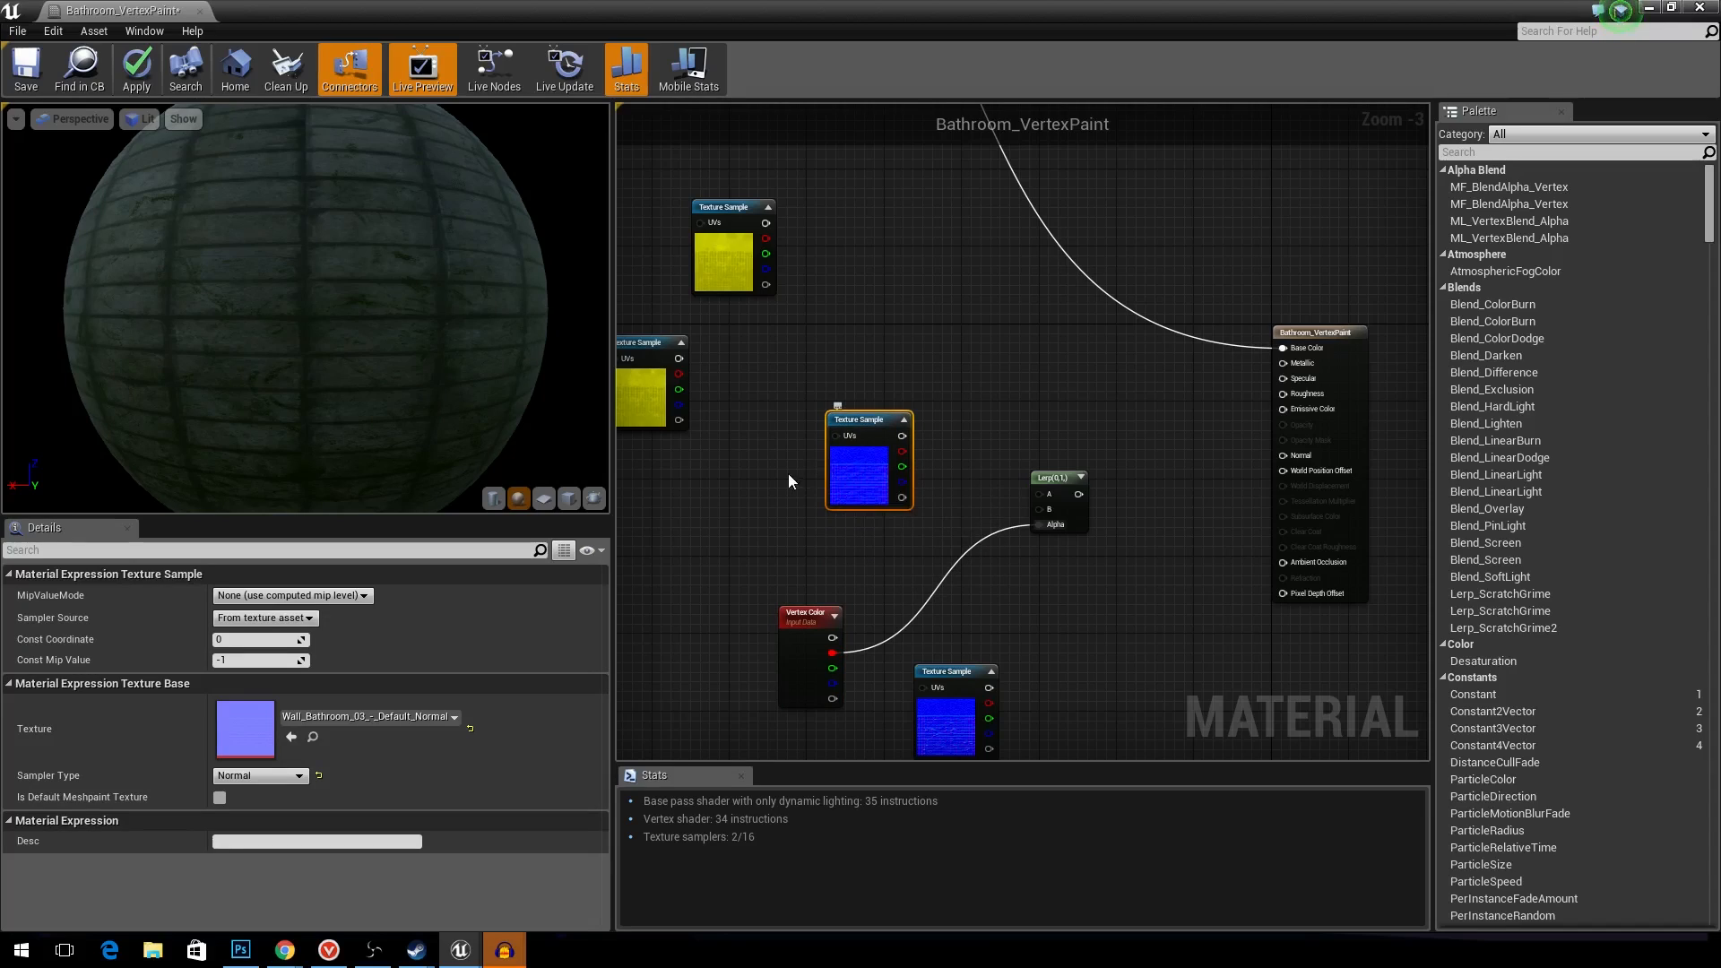
pyautogui.moveTo(784, 476); pyautogui.dragTo(803, 493, button='right')
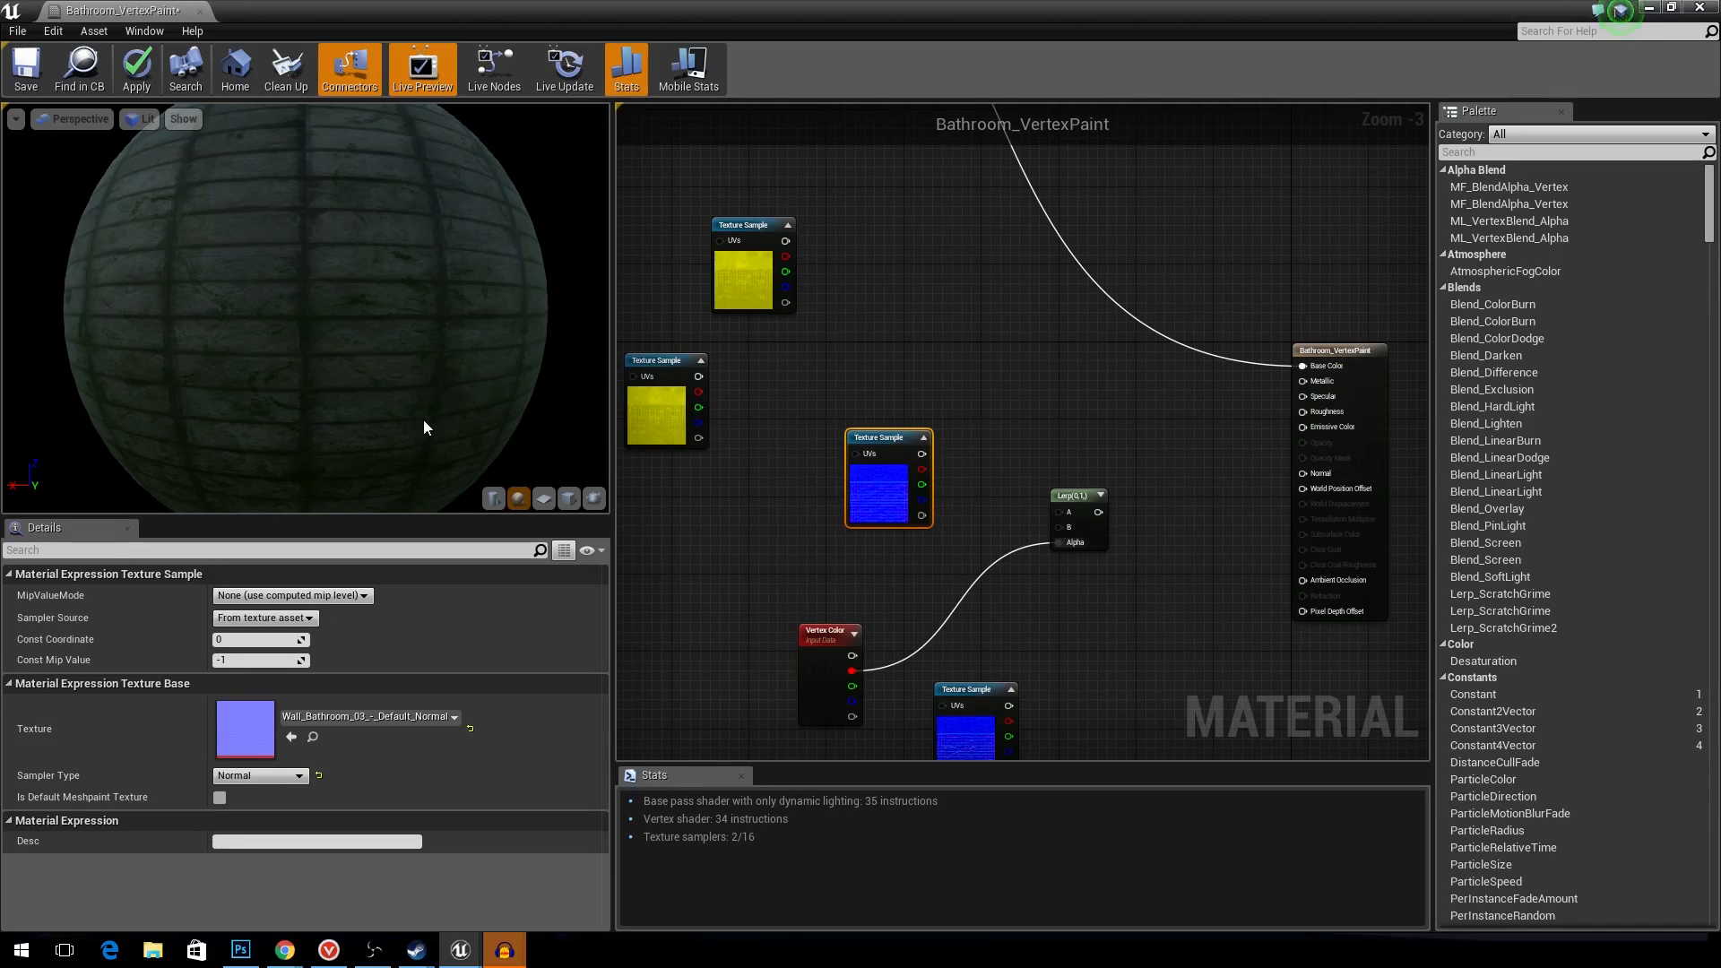
pyautogui.moveTo(921, 453); pyautogui.dragTo(1059, 512)
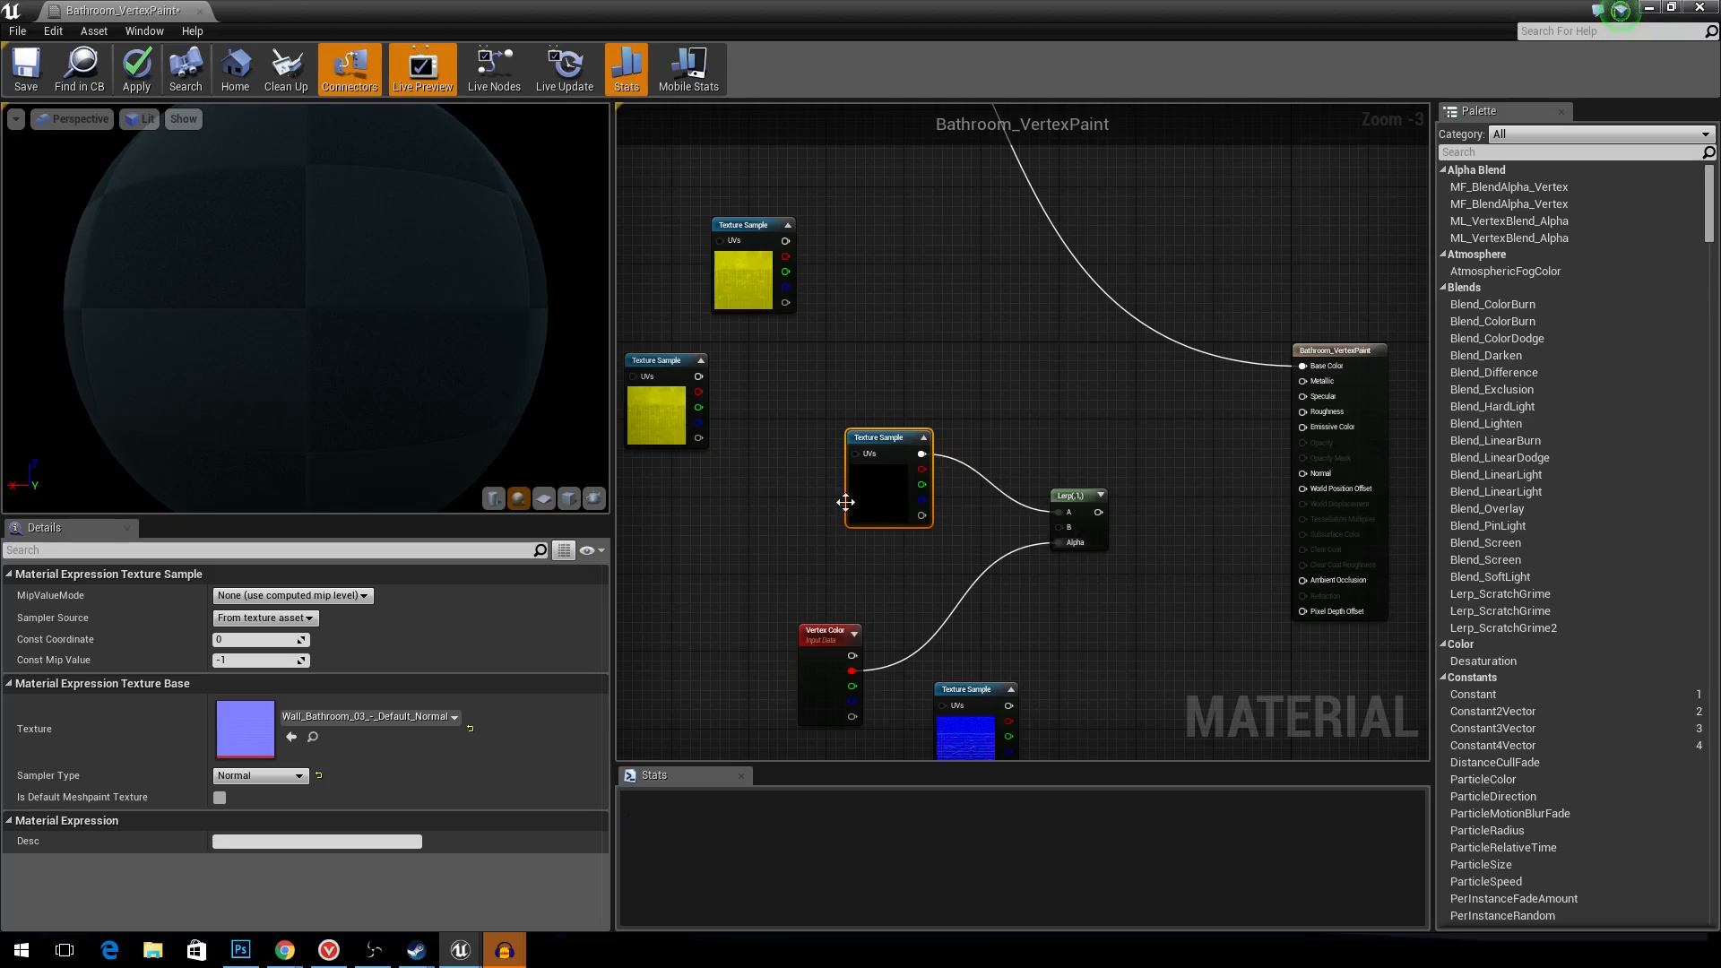
pyautogui.moveTo(847, 491); pyautogui.dragTo(858, 461)
pyautogui.moveTo(1011, 694); pyautogui.dragTo(807, 510)
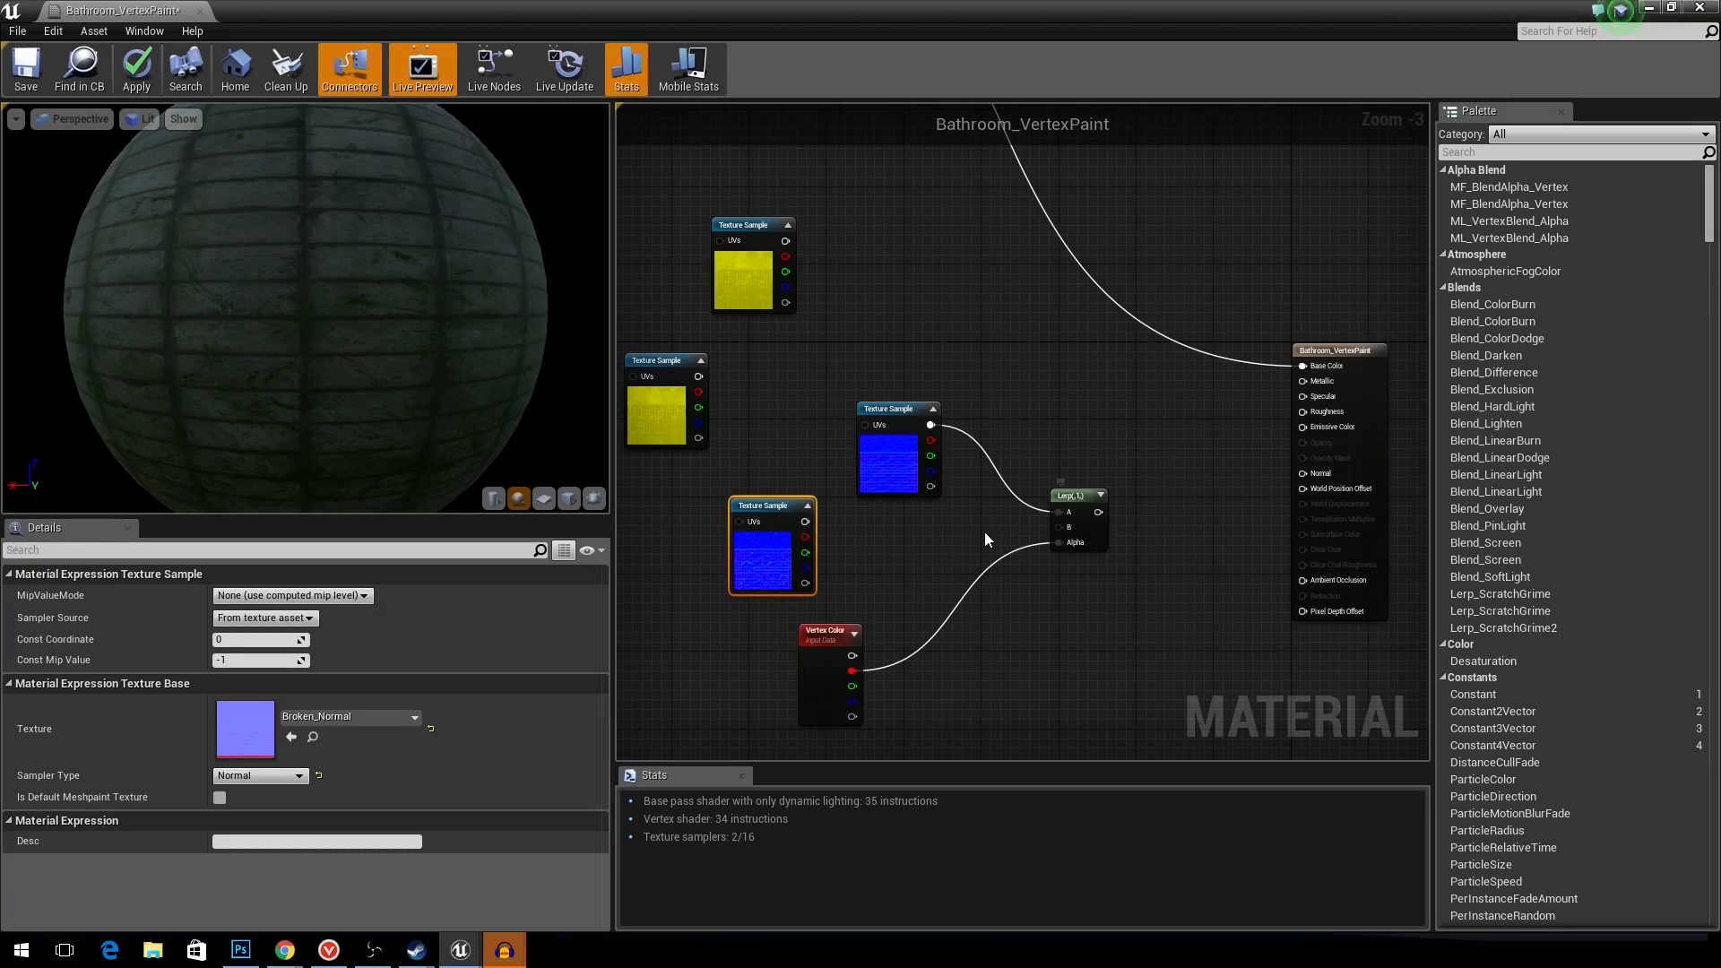
pyautogui.moveTo(806, 524); pyautogui.dragTo(1303, 474)
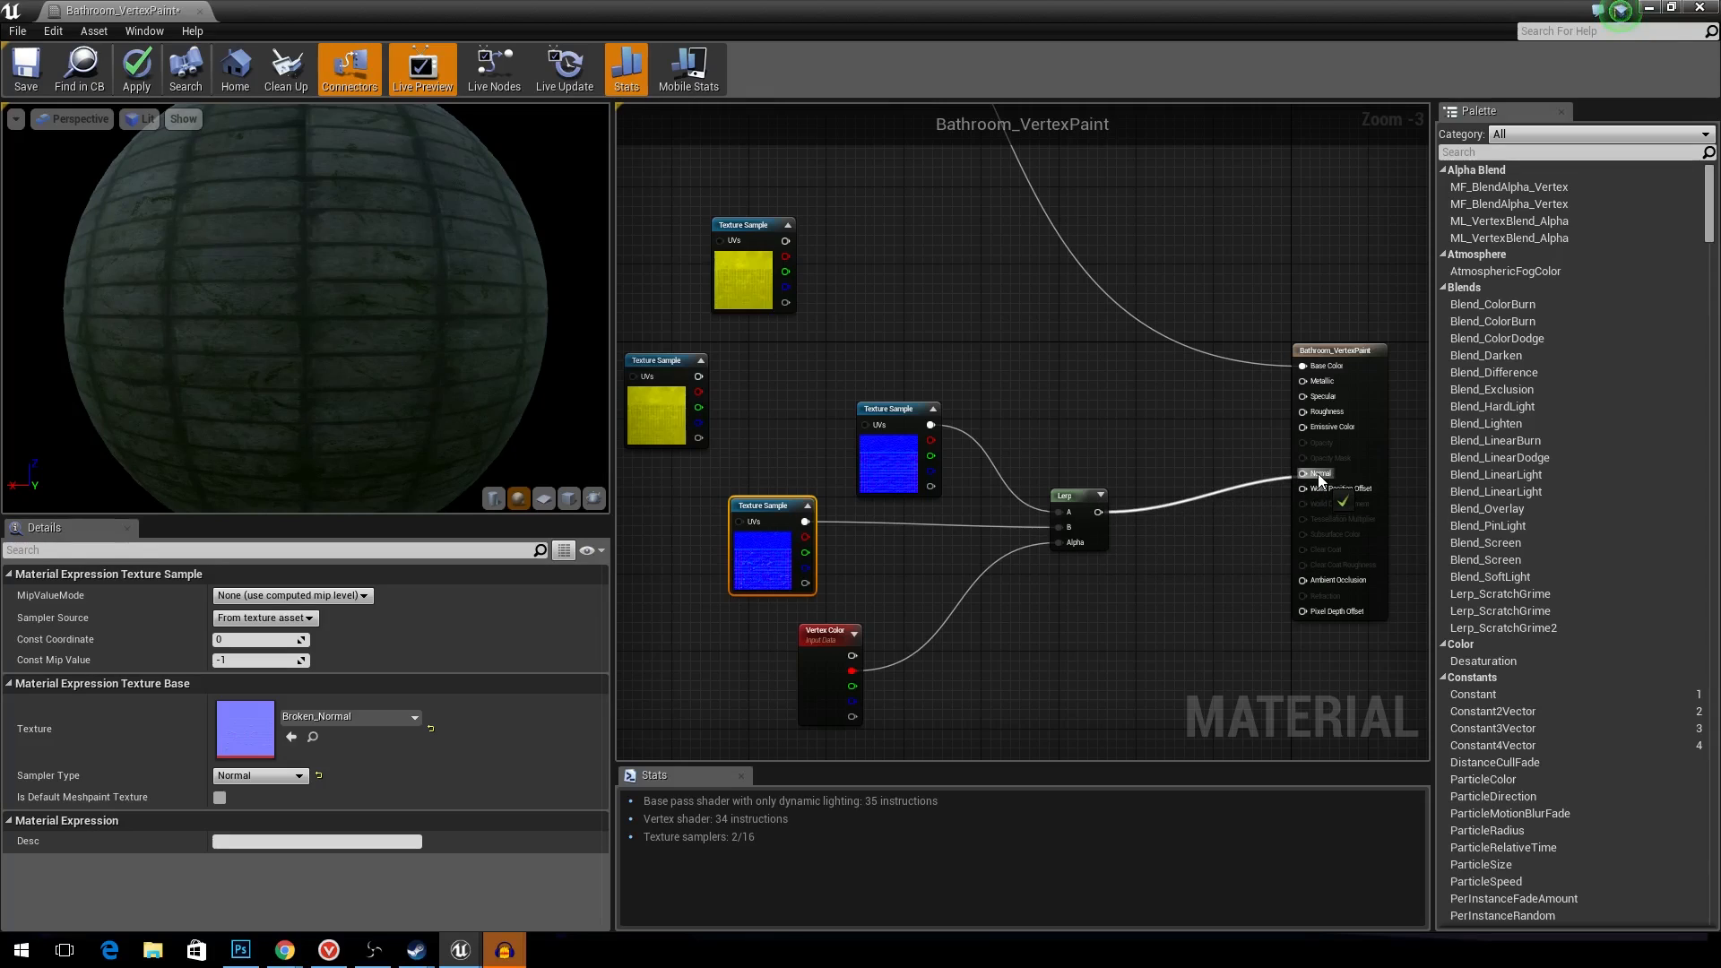
# - Enclose the normal Texture Samples, VertexColor and Lerp nodes in a comment box titled "Normal"
pyautogui.moveTo(1165, 637); pyautogui.dragTo(787, 383)
pyautogui.press('c')
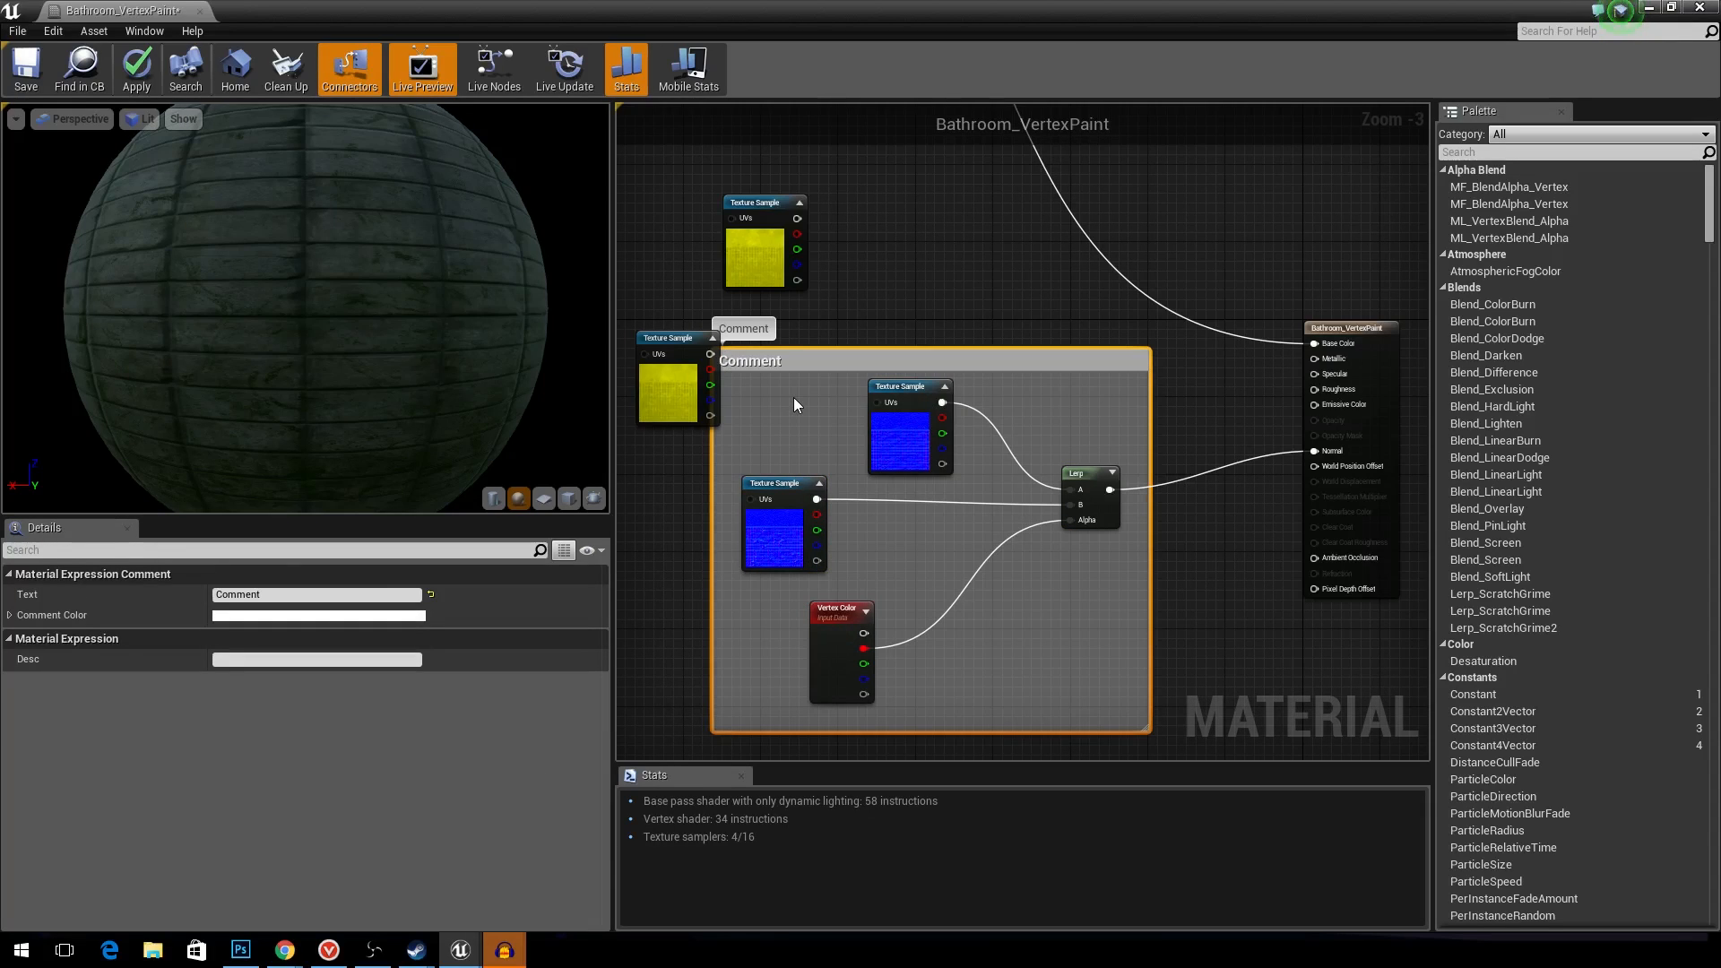
pyautogui.moveTo(301, 594); pyautogui.dragTo(2, 575)
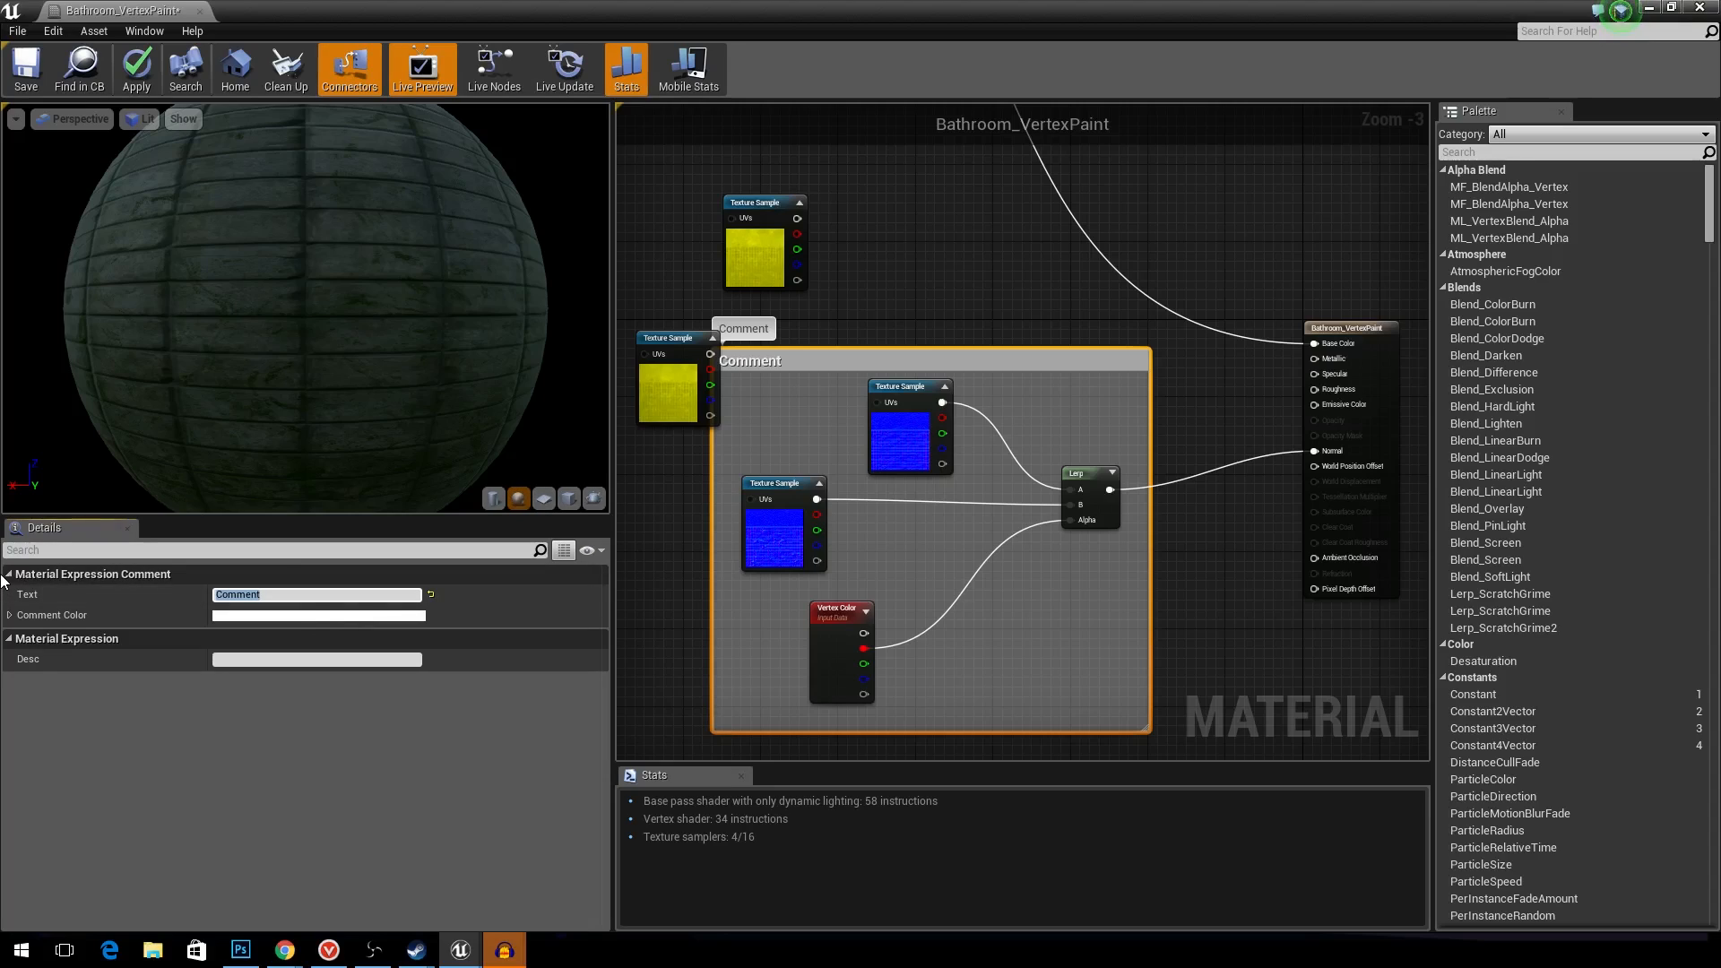
pyautogui.write('Normal')
pyautogui.press('Return')
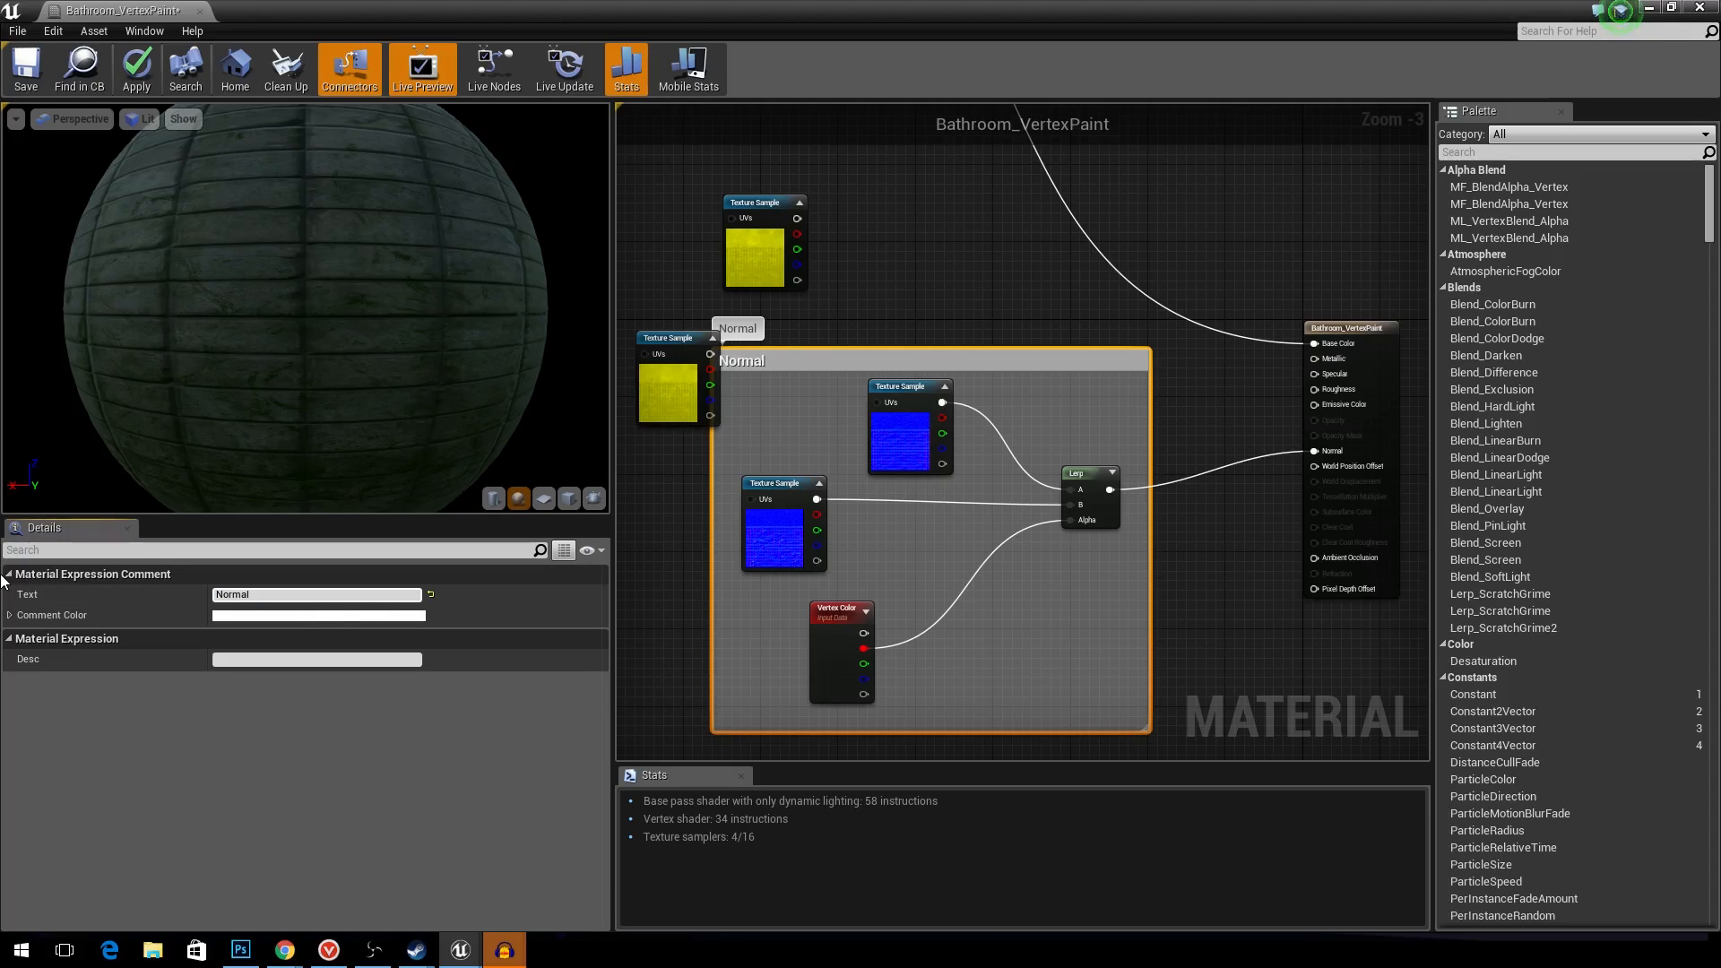
# - Move the Normal comment group clear of the RoughnessMetallic samples and bring both samples closer to the material output node
pyautogui.moveTo(799, 321); pyautogui.dragTo(852, 250, button='right')
pyautogui.scroll(-1, 851, 249)
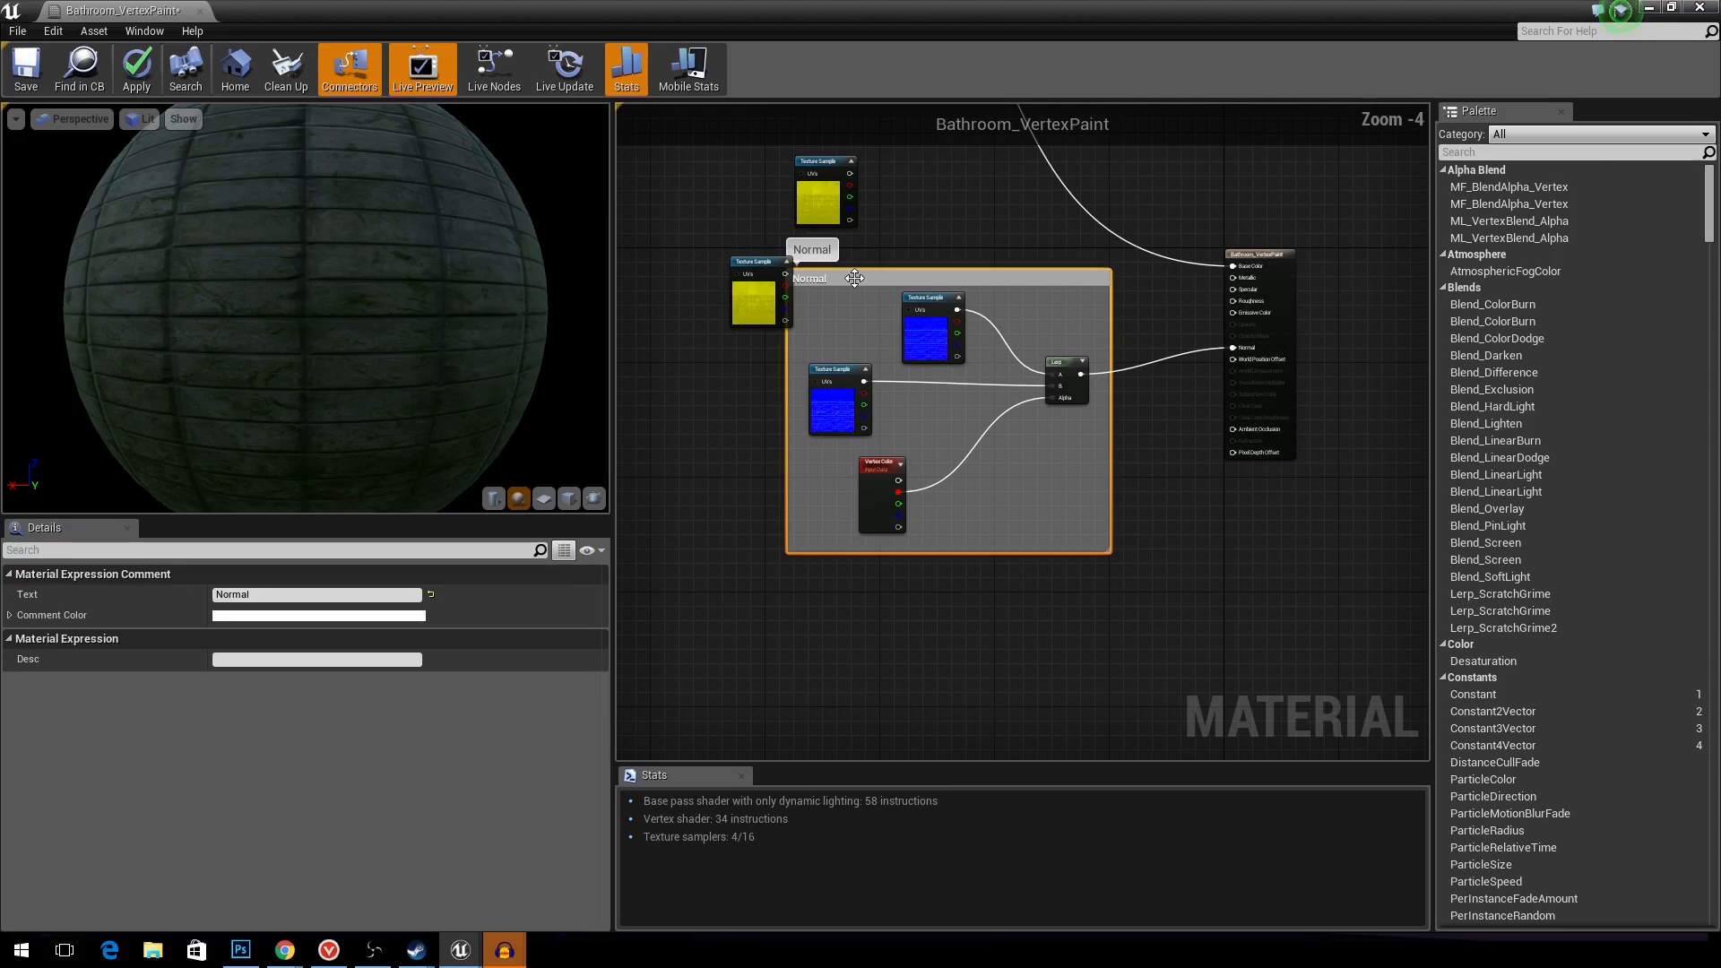
pyautogui.moveTo(1013, 281); pyautogui.dragTo(727, 310)
pyautogui.moveTo(1163, 319); pyautogui.dragTo(773, 410, button='right')
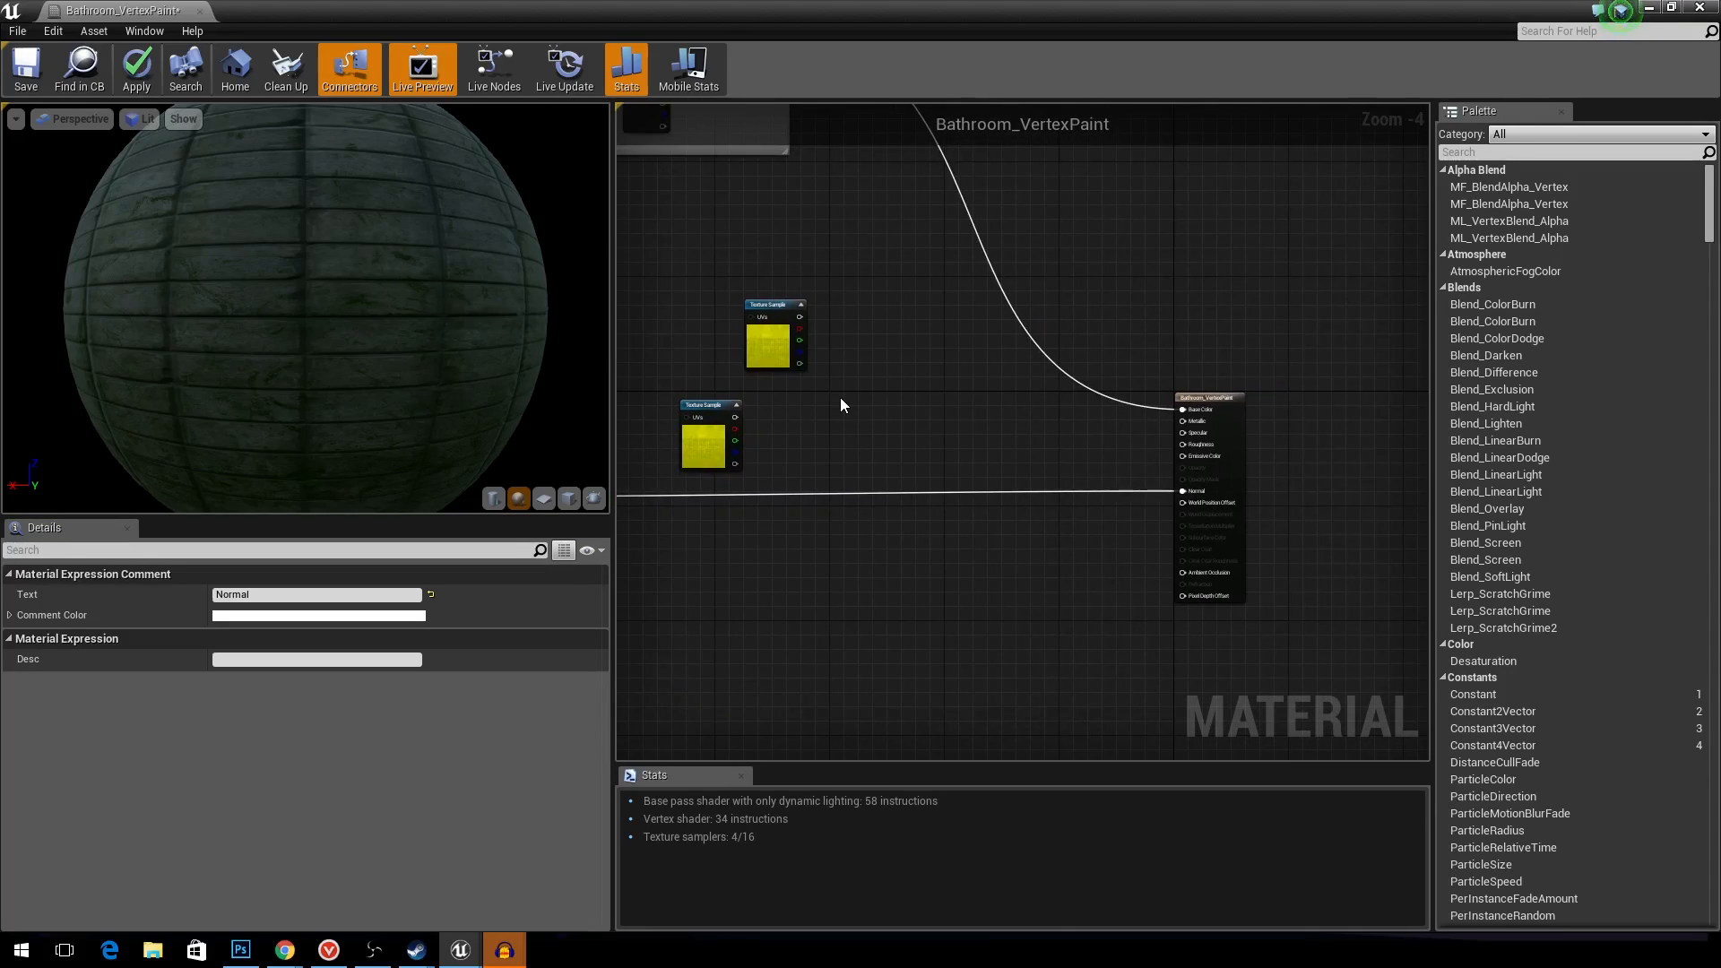
pyautogui.scroll(1, 841, 405)
pyautogui.moveTo(649, 451); pyautogui.dragTo(875, 434)
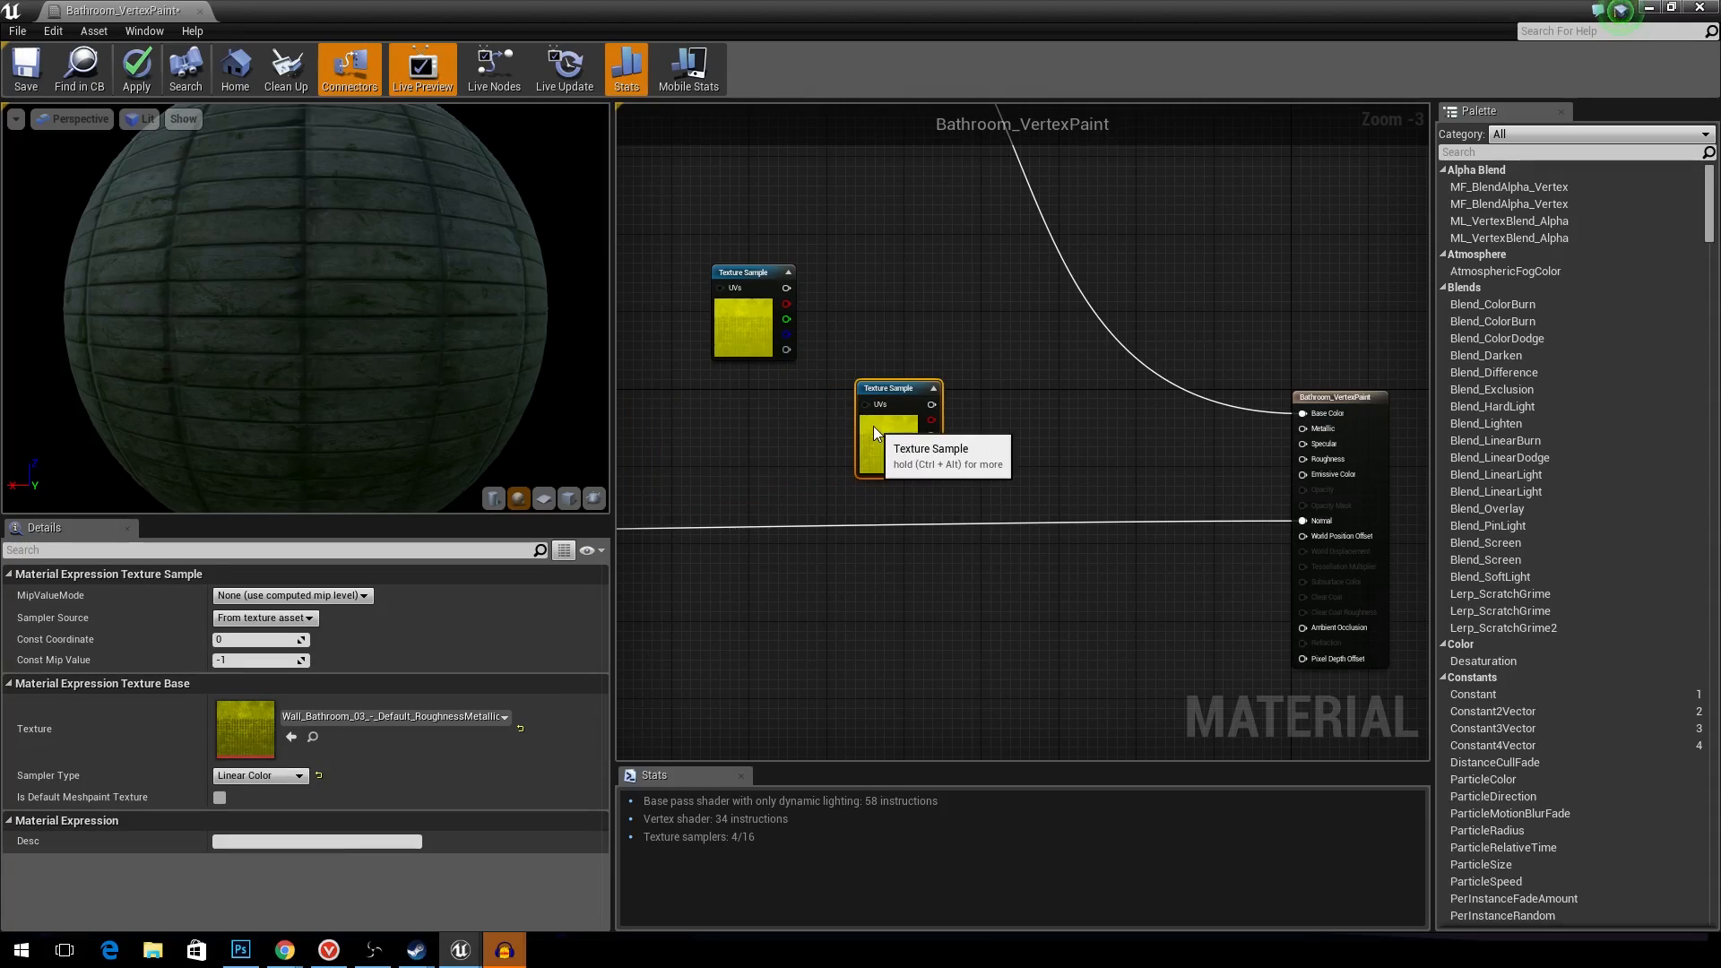
pyautogui.moveTo(768, 348); pyautogui.dragTo(882, 348)
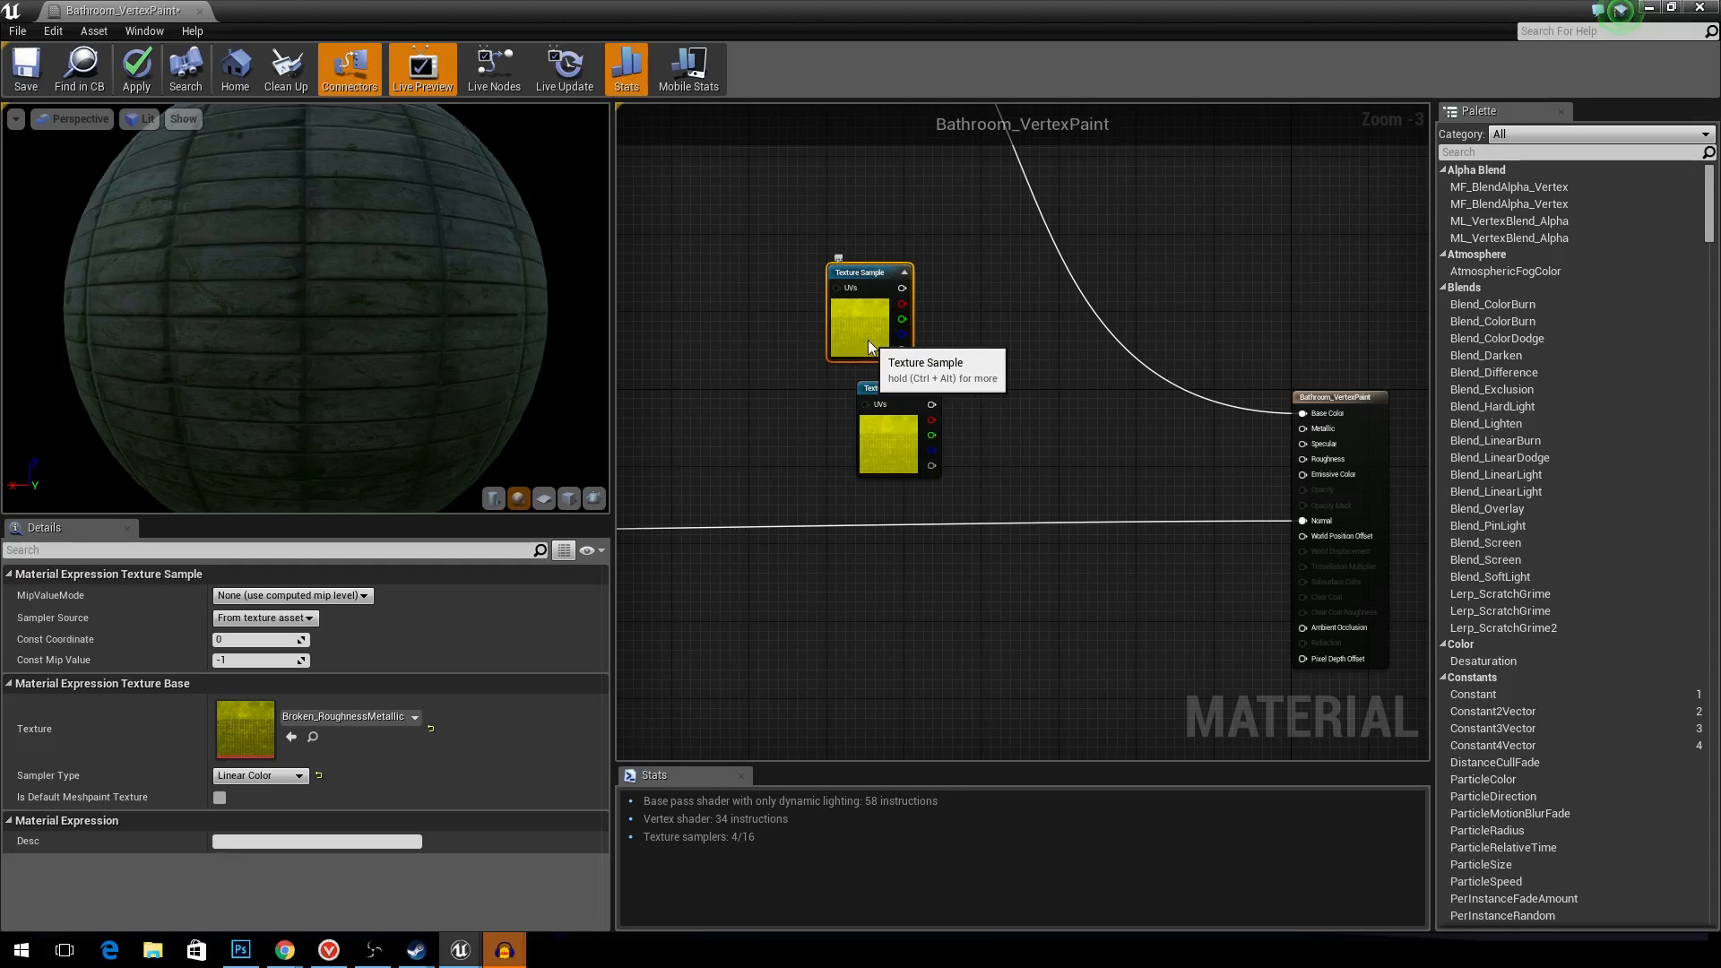
# - Open the Broken_RoughnessMetallic texture and toggle its red, green and blue channels to examine what each one holds
pyautogui.doubleClick(271, 717)
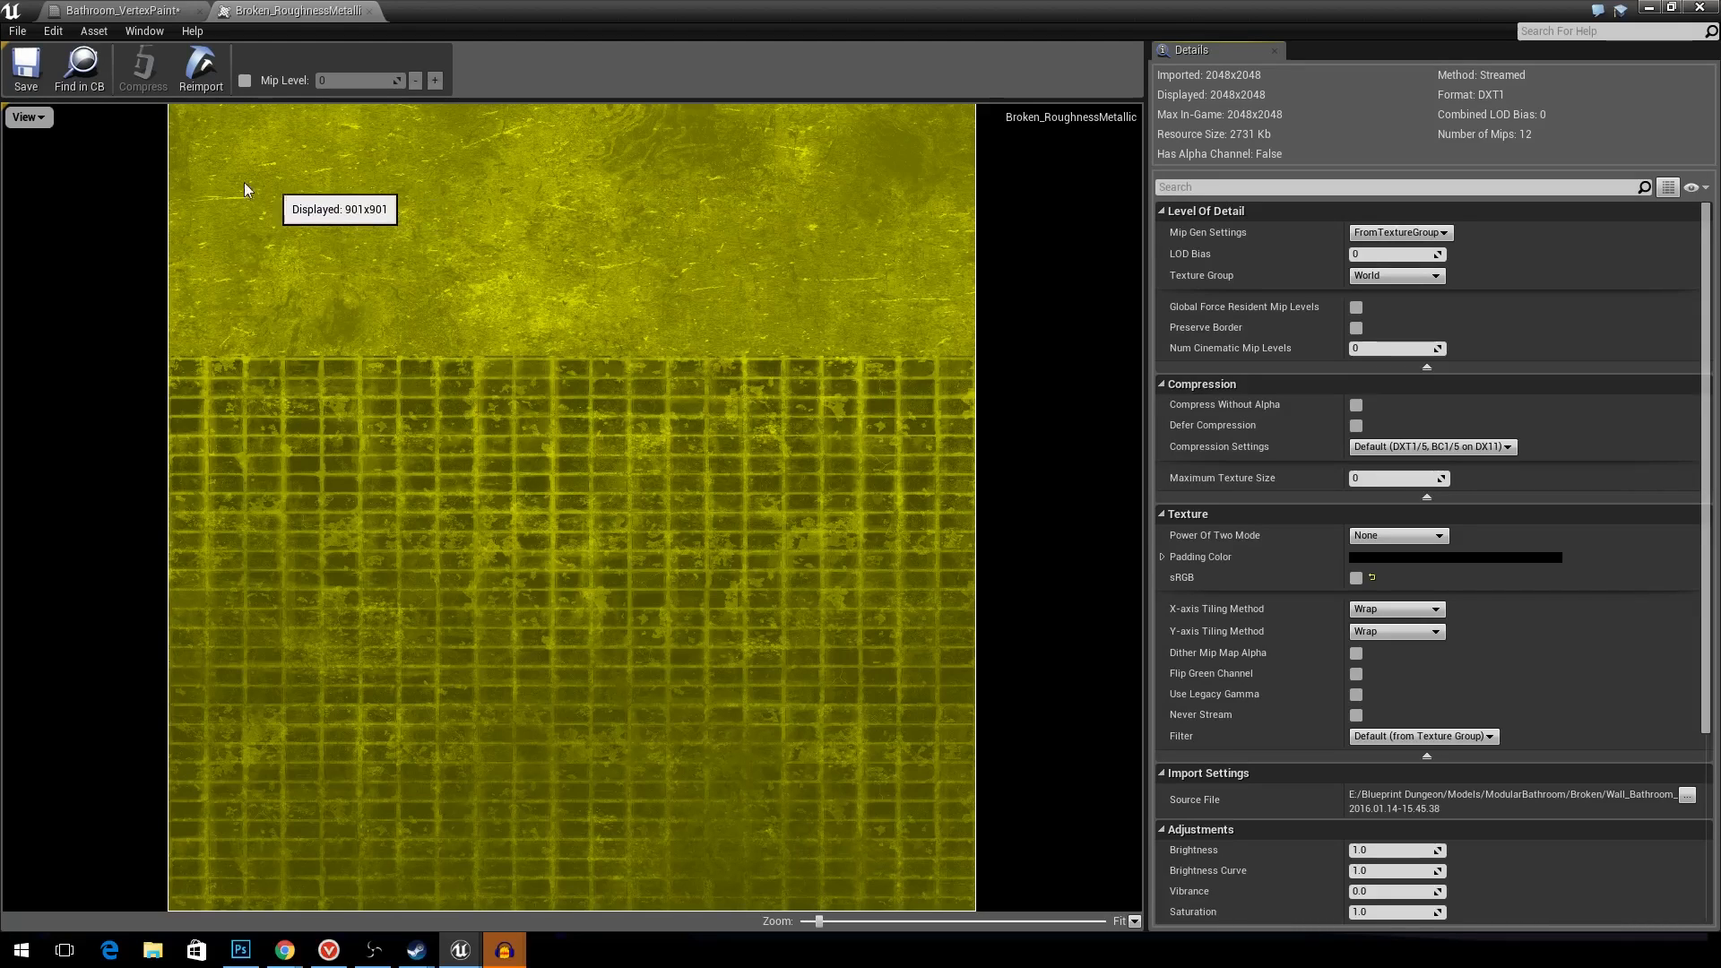
pyautogui.click(41, 123)
pyautogui.click(42, 159)
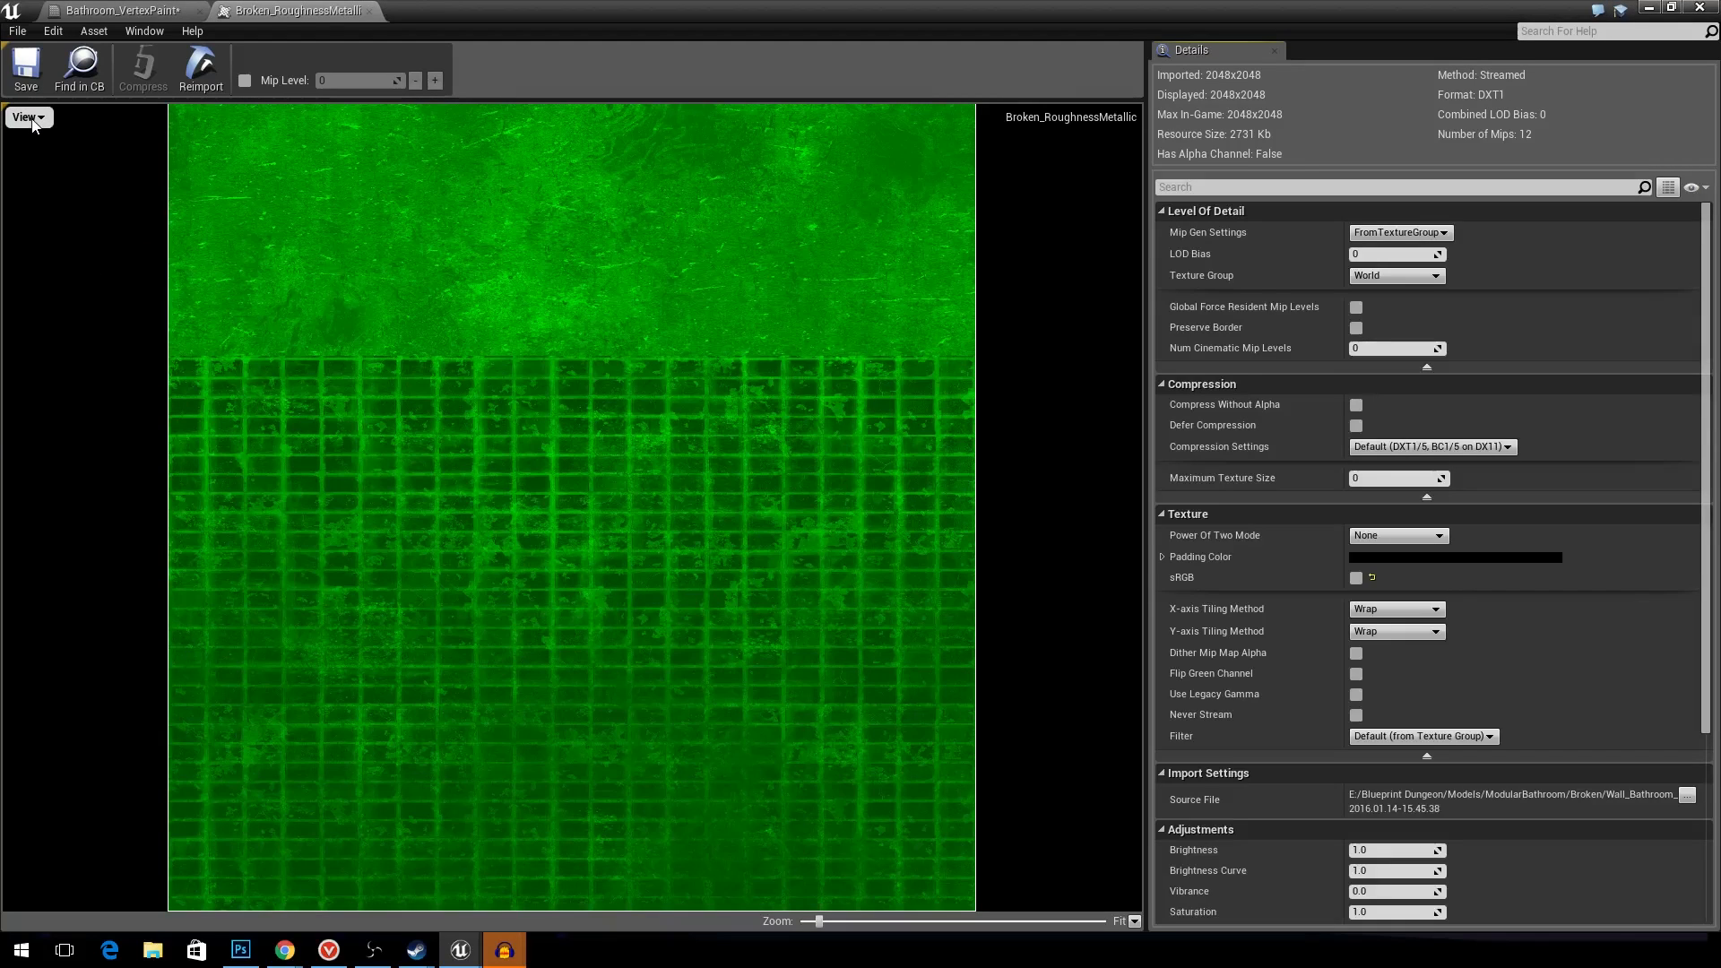
pyautogui.click(33, 120)
pyautogui.click(41, 172)
pyautogui.click(34, 120)
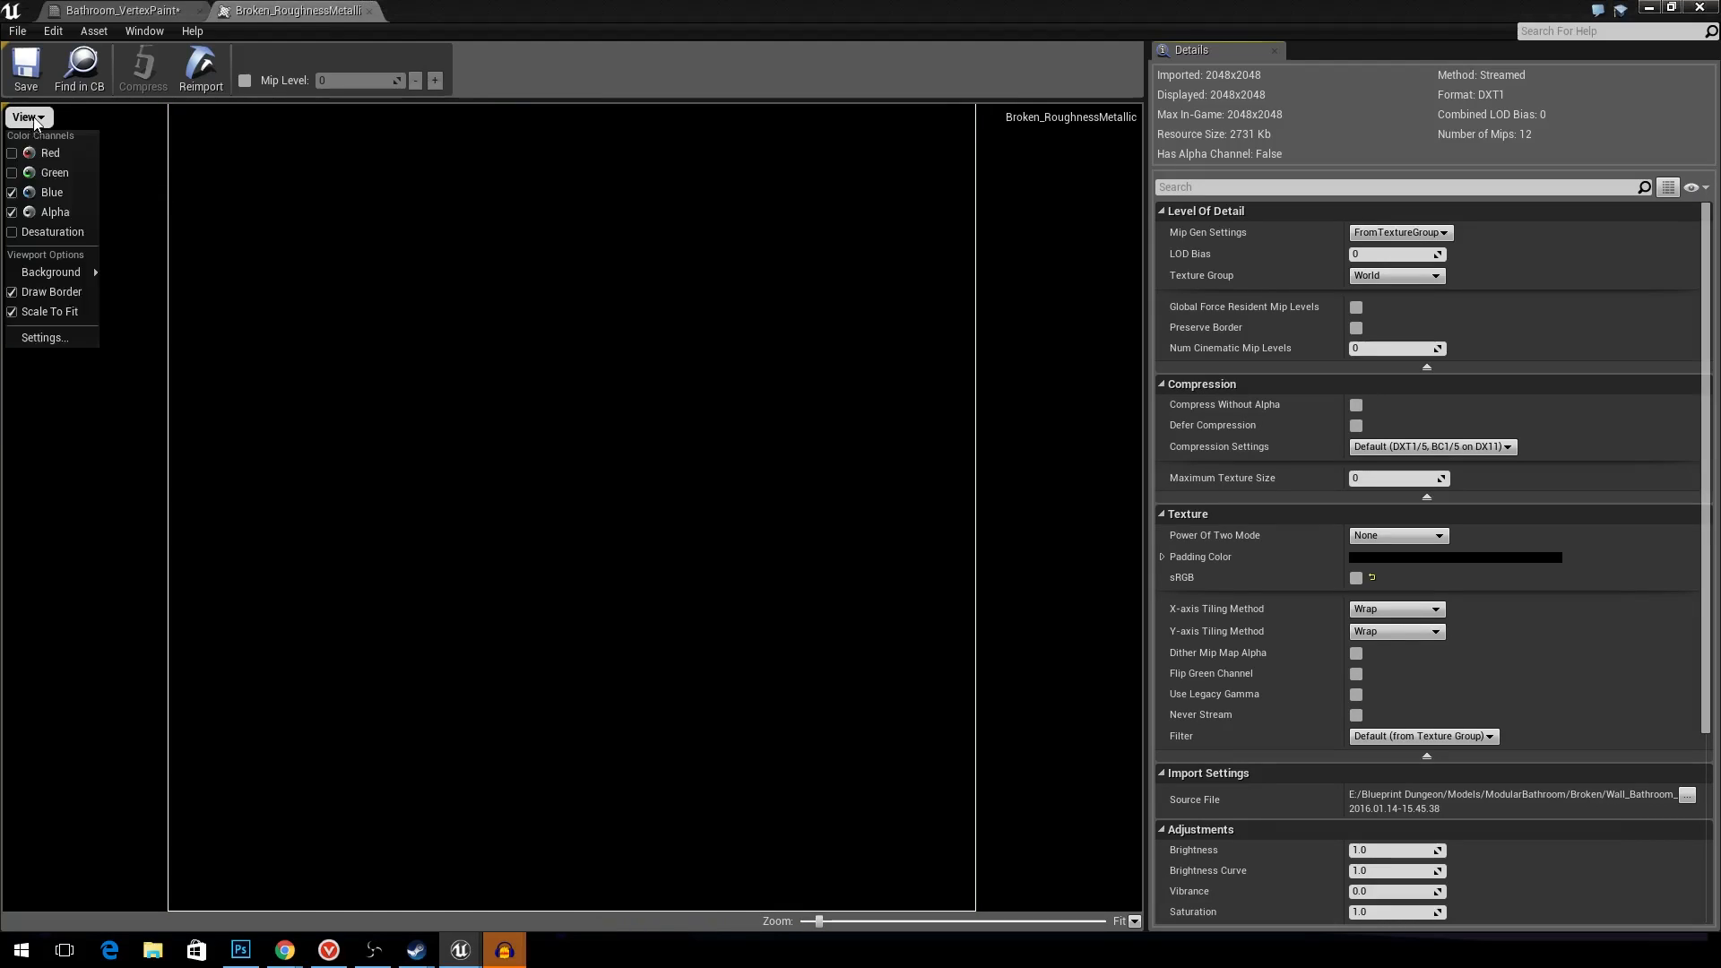
pyautogui.click(52, 192)
pyautogui.click(29, 118)
pyautogui.click(55, 156)
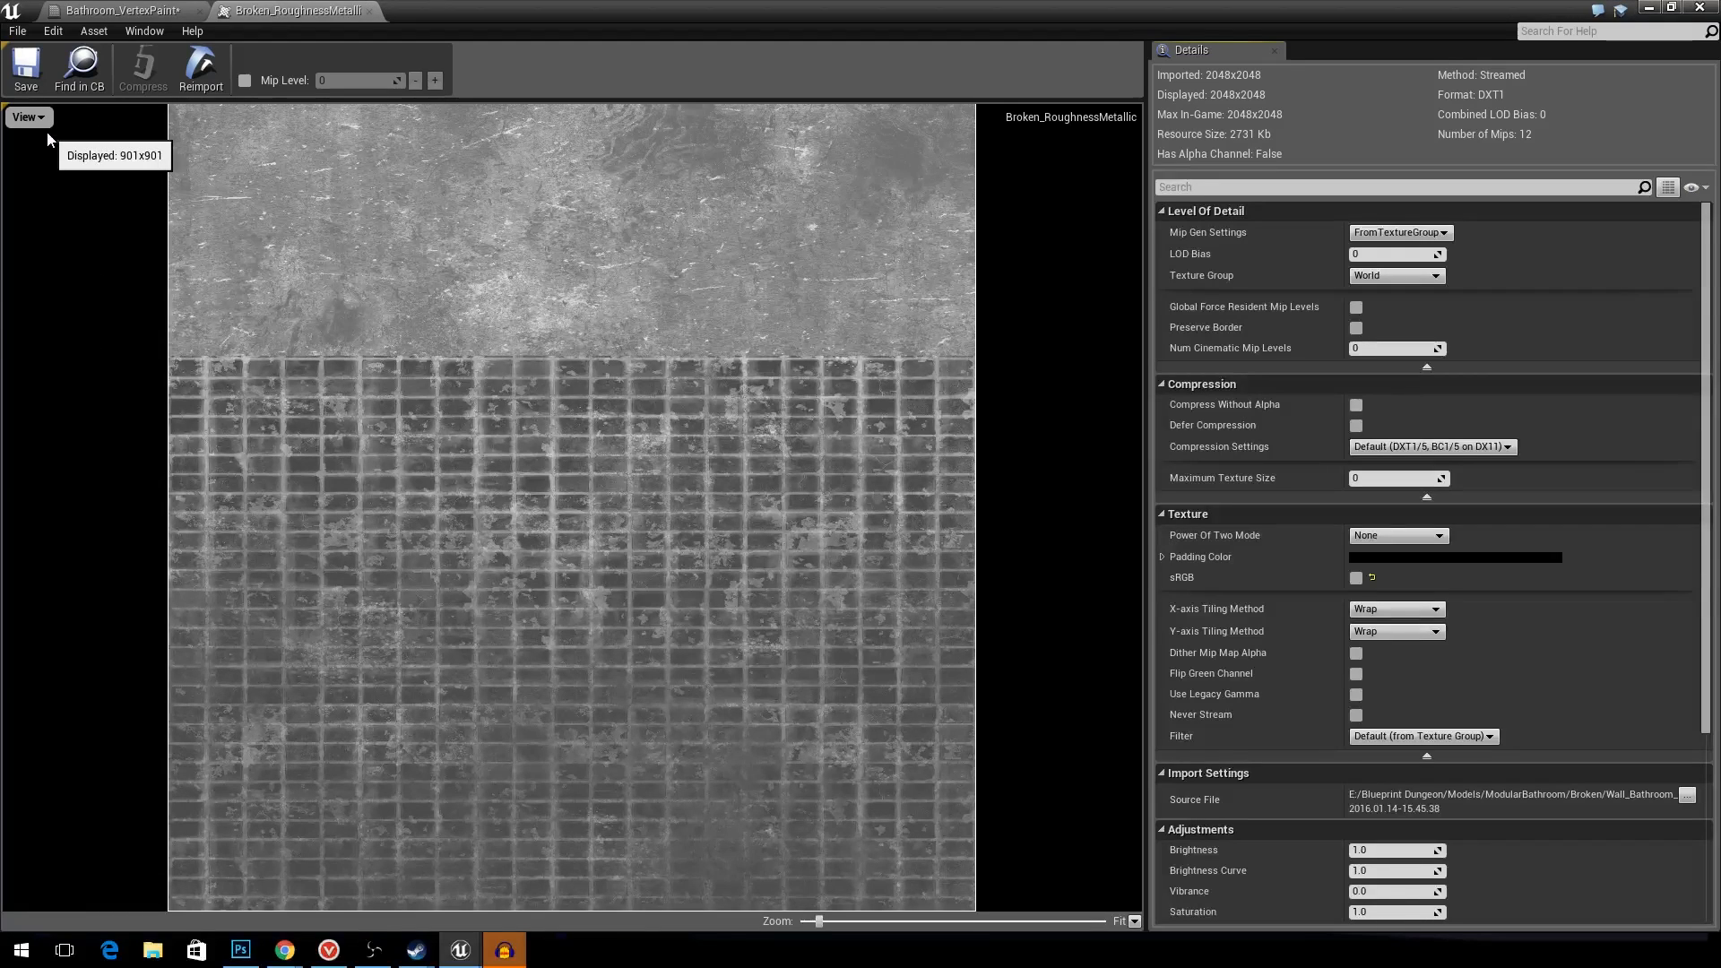
# - Move the Default RoughnessMetallic sample below the Normal connection in the material graph, and return to the Broken_RoughnessMetallic texture
pyautogui.click(121, 10)
pyautogui.moveTo(912, 441); pyautogui.dragTo(1219, 645)
pyautogui.click(1091, 655)
pyautogui.click(296, 10)
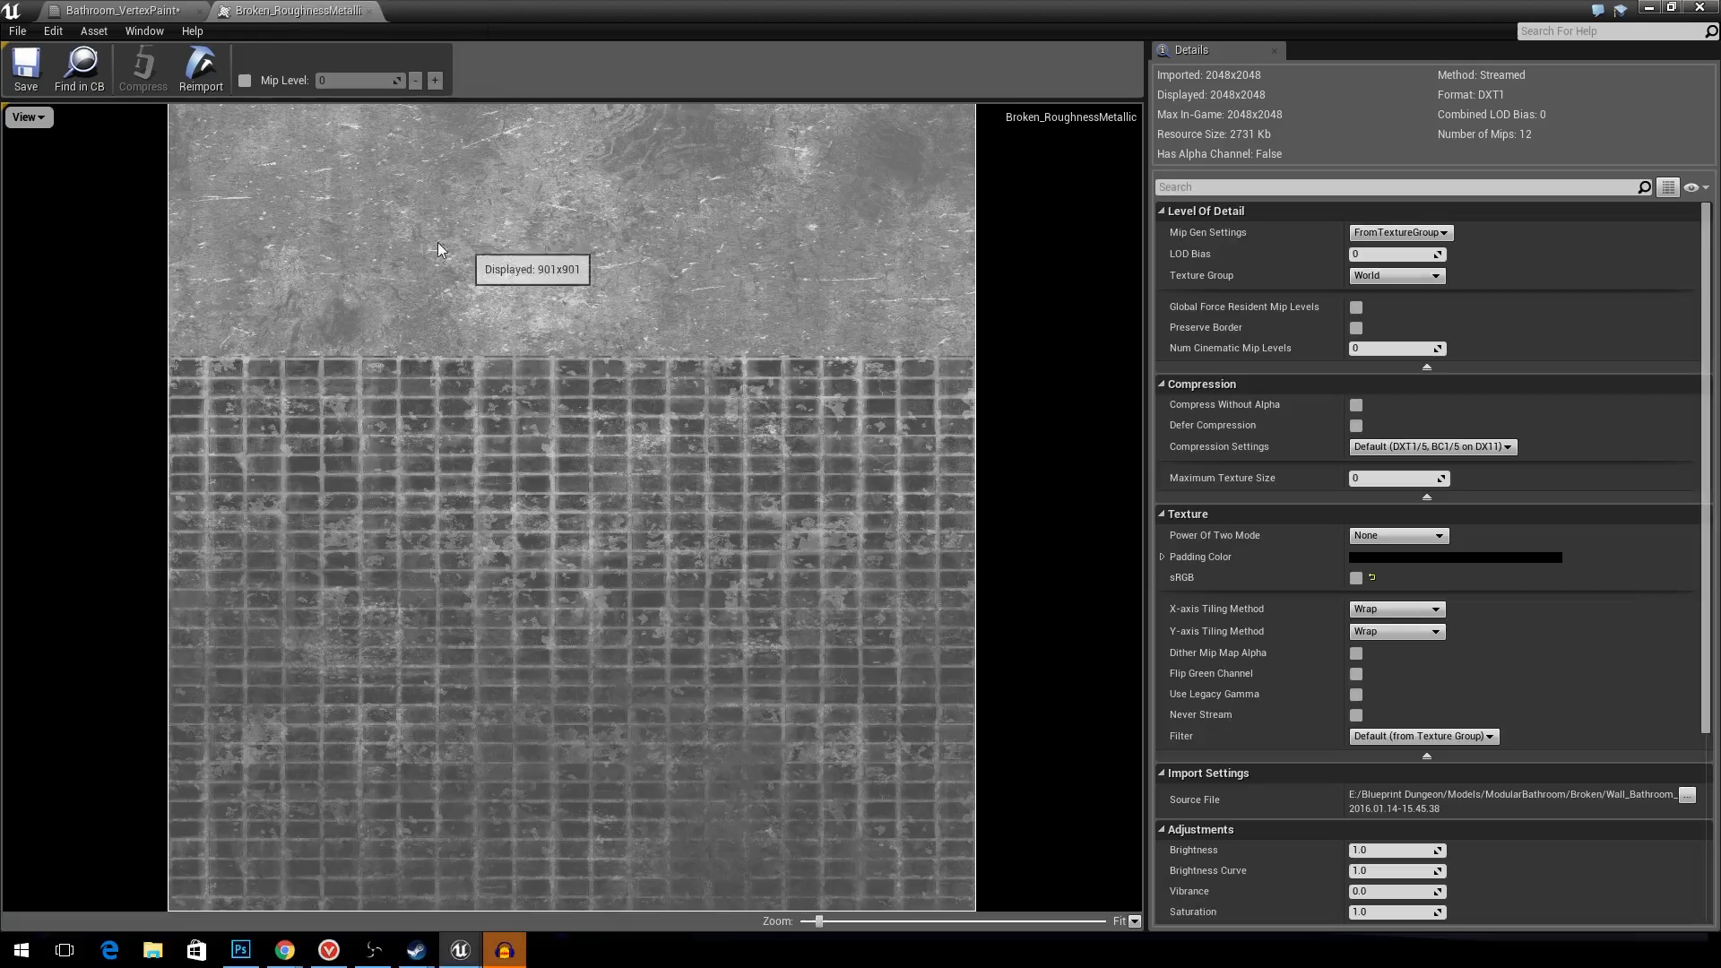
# - Examine the green and blue channels of Broken_RoughnessMetallic one at a time, and return to the Bathroom_VertexPaint graph
pyautogui.click(28, 117)
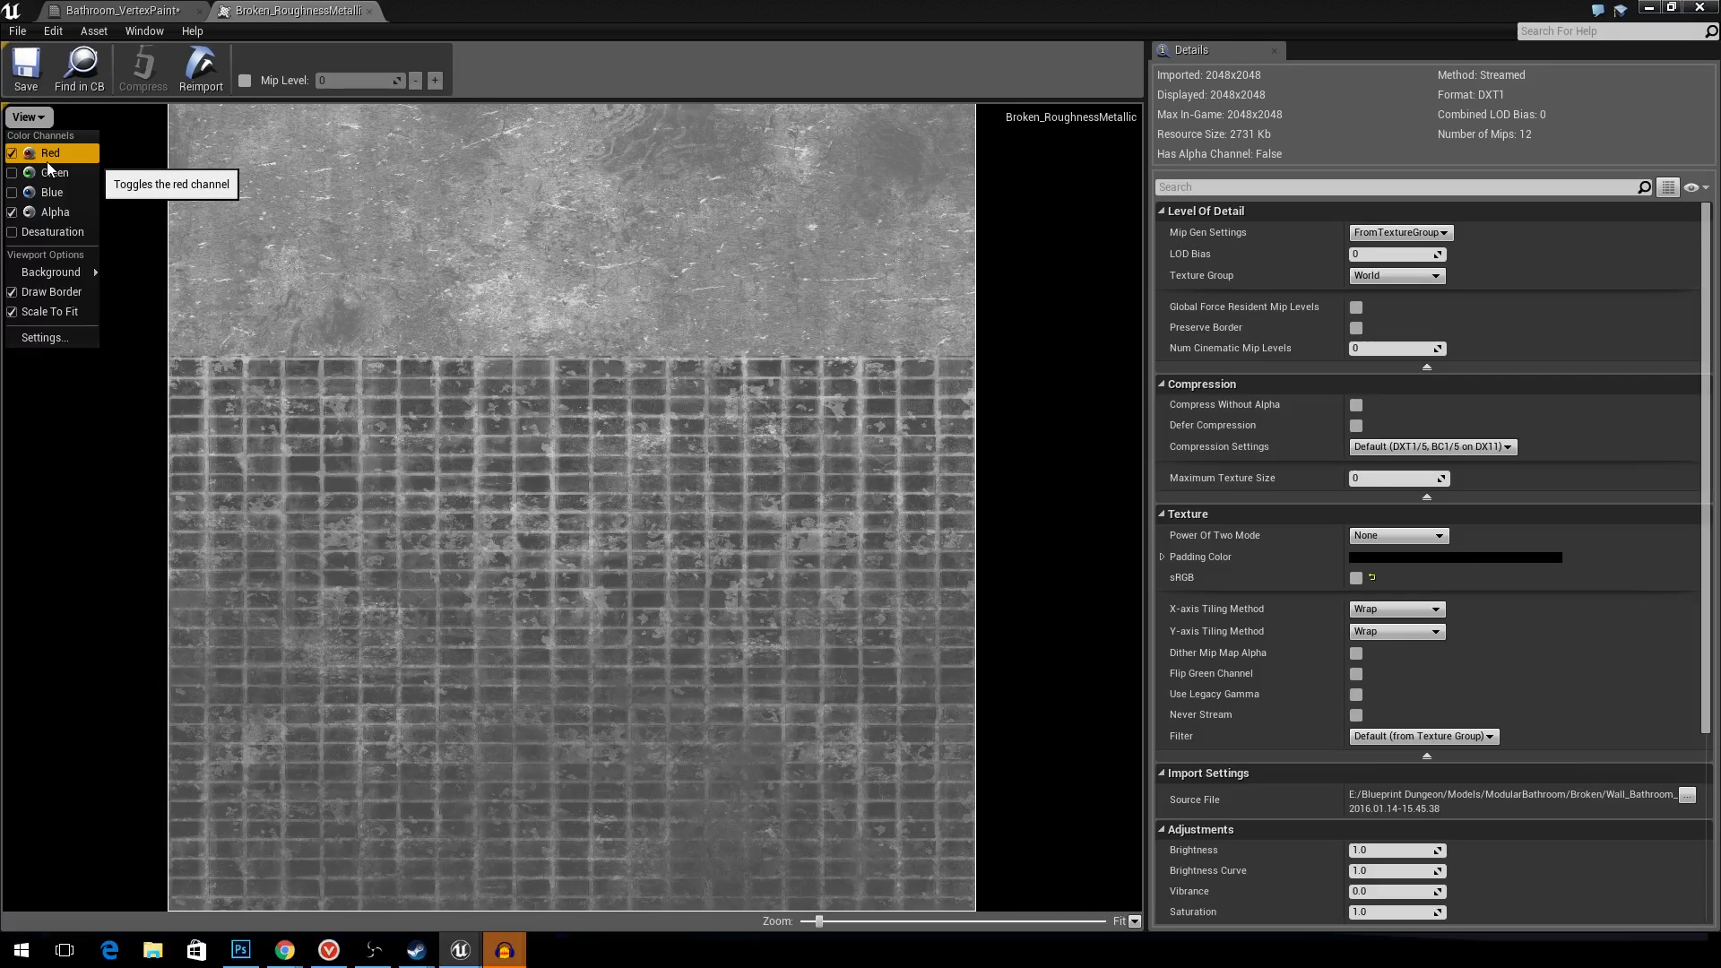
pyautogui.click(47, 158)
pyautogui.click(31, 118)
pyautogui.click(56, 170)
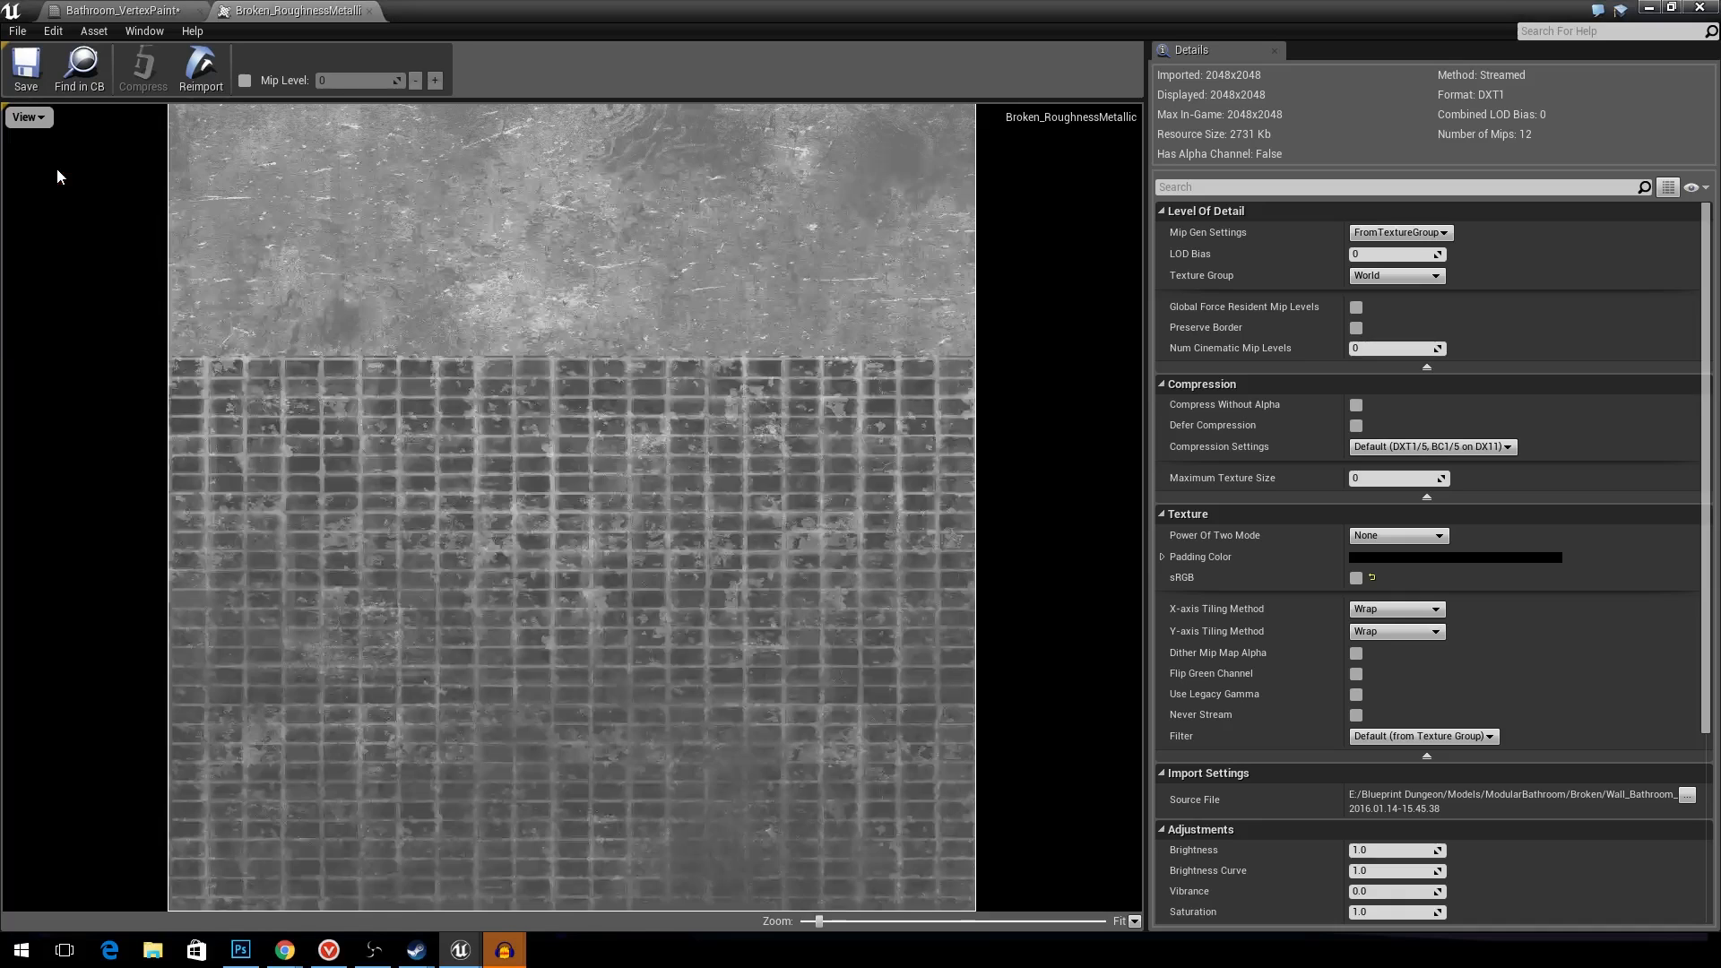
pyautogui.click(41, 117)
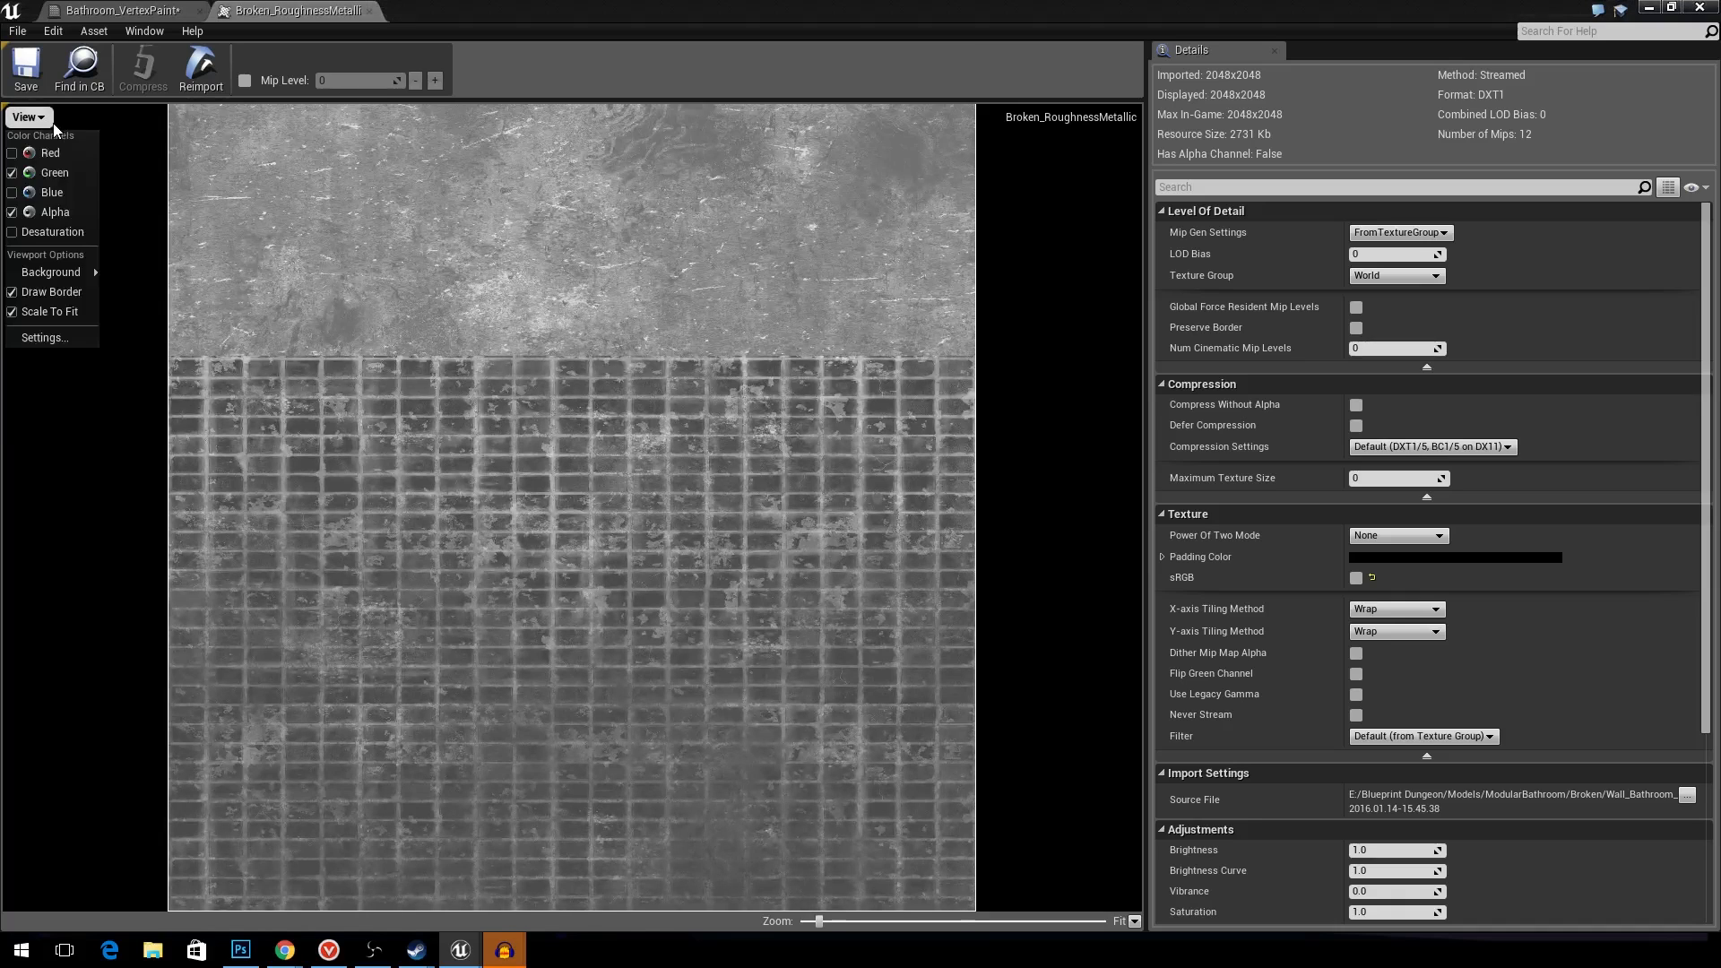
pyautogui.click(63, 193)
pyautogui.click(59, 171)
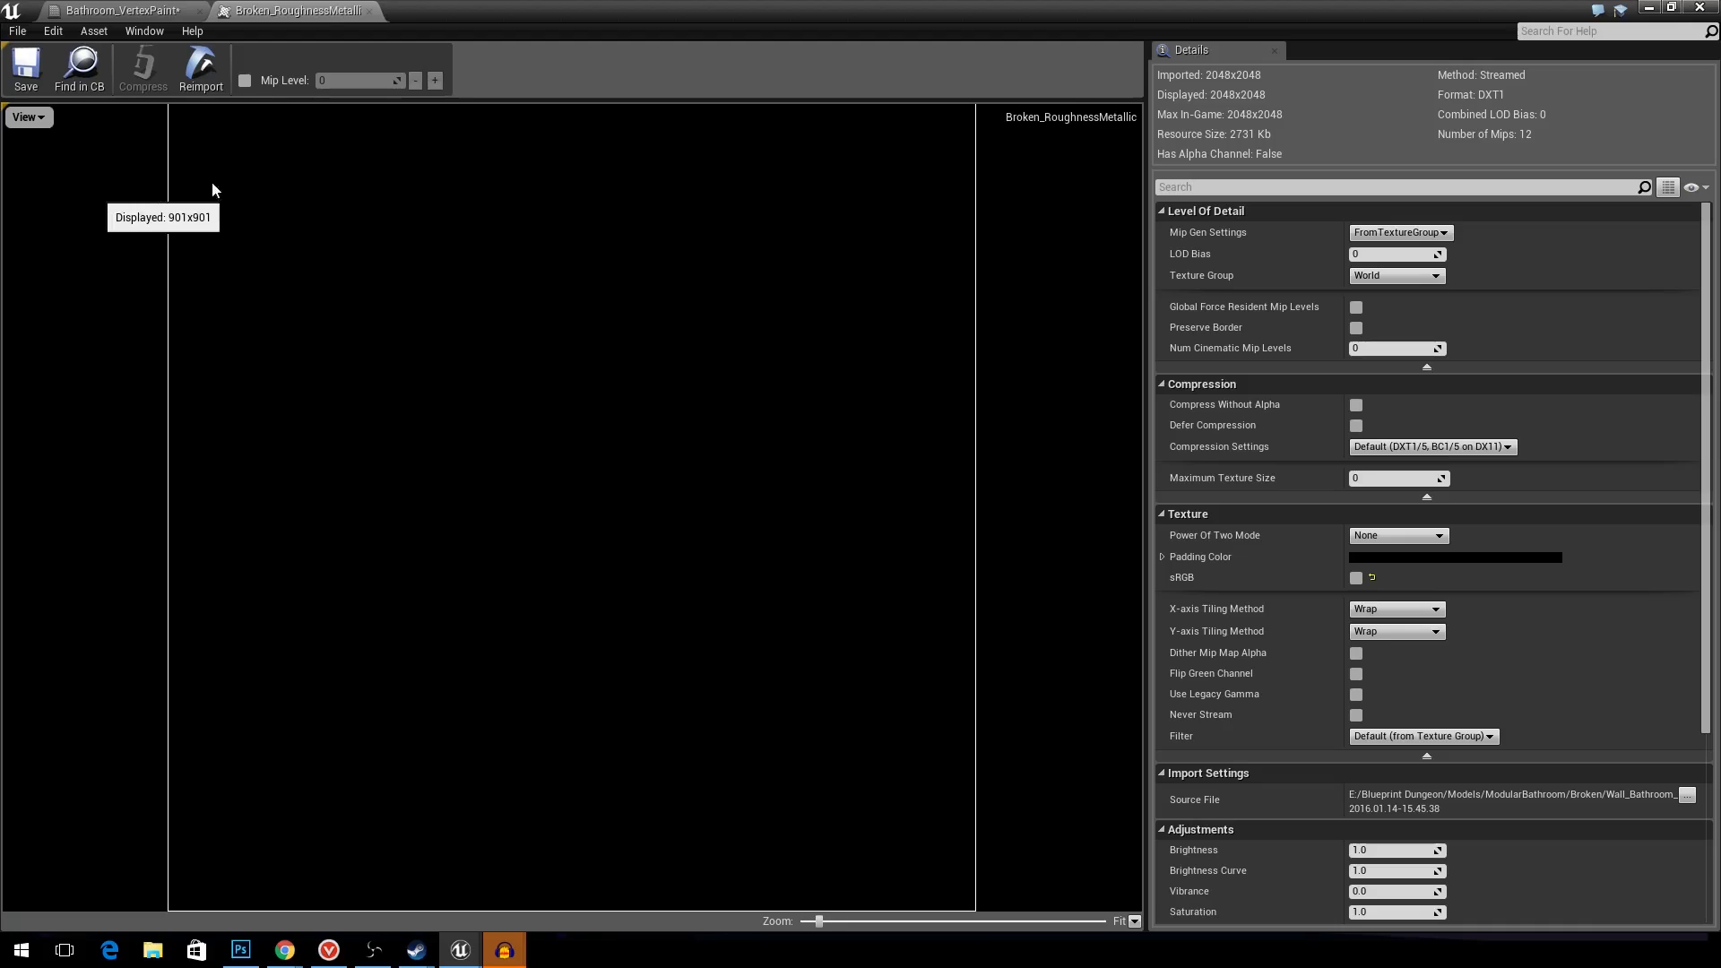
pyautogui.click(123, 10)
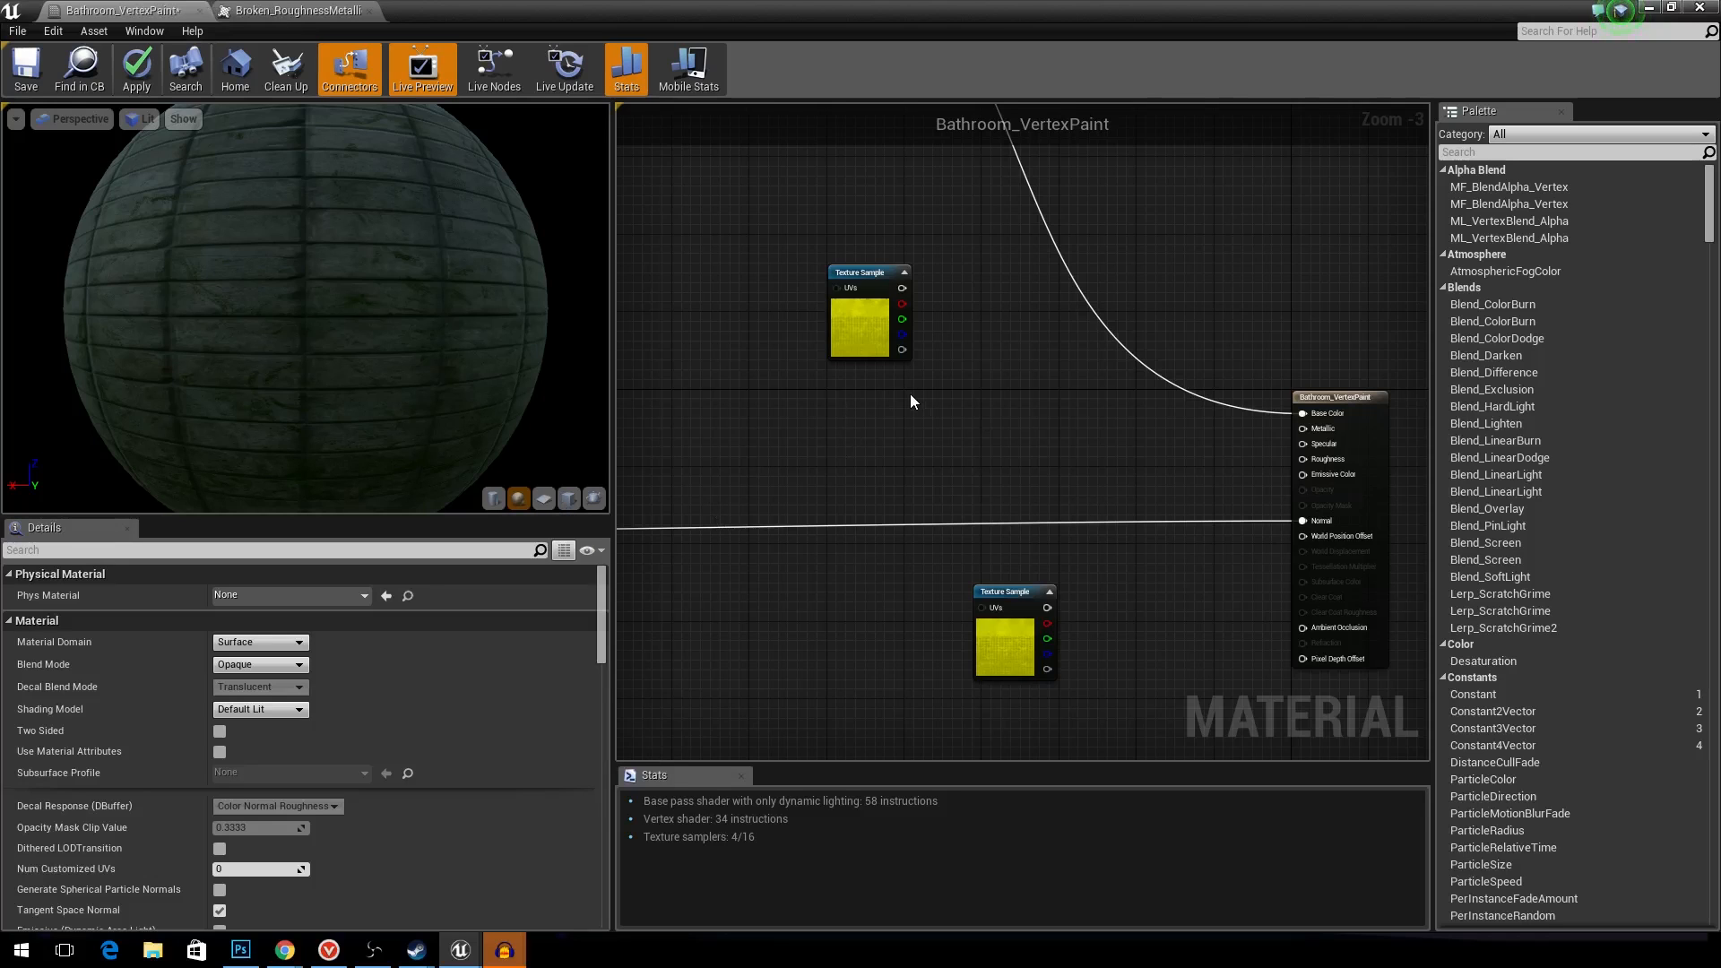
# - Arrange the Broken and Default RoughnessMetallic samples near each other in the free area above the Normal connection
pyautogui.moveTo(838, 328); pyautogui.dragTo(836, 396)
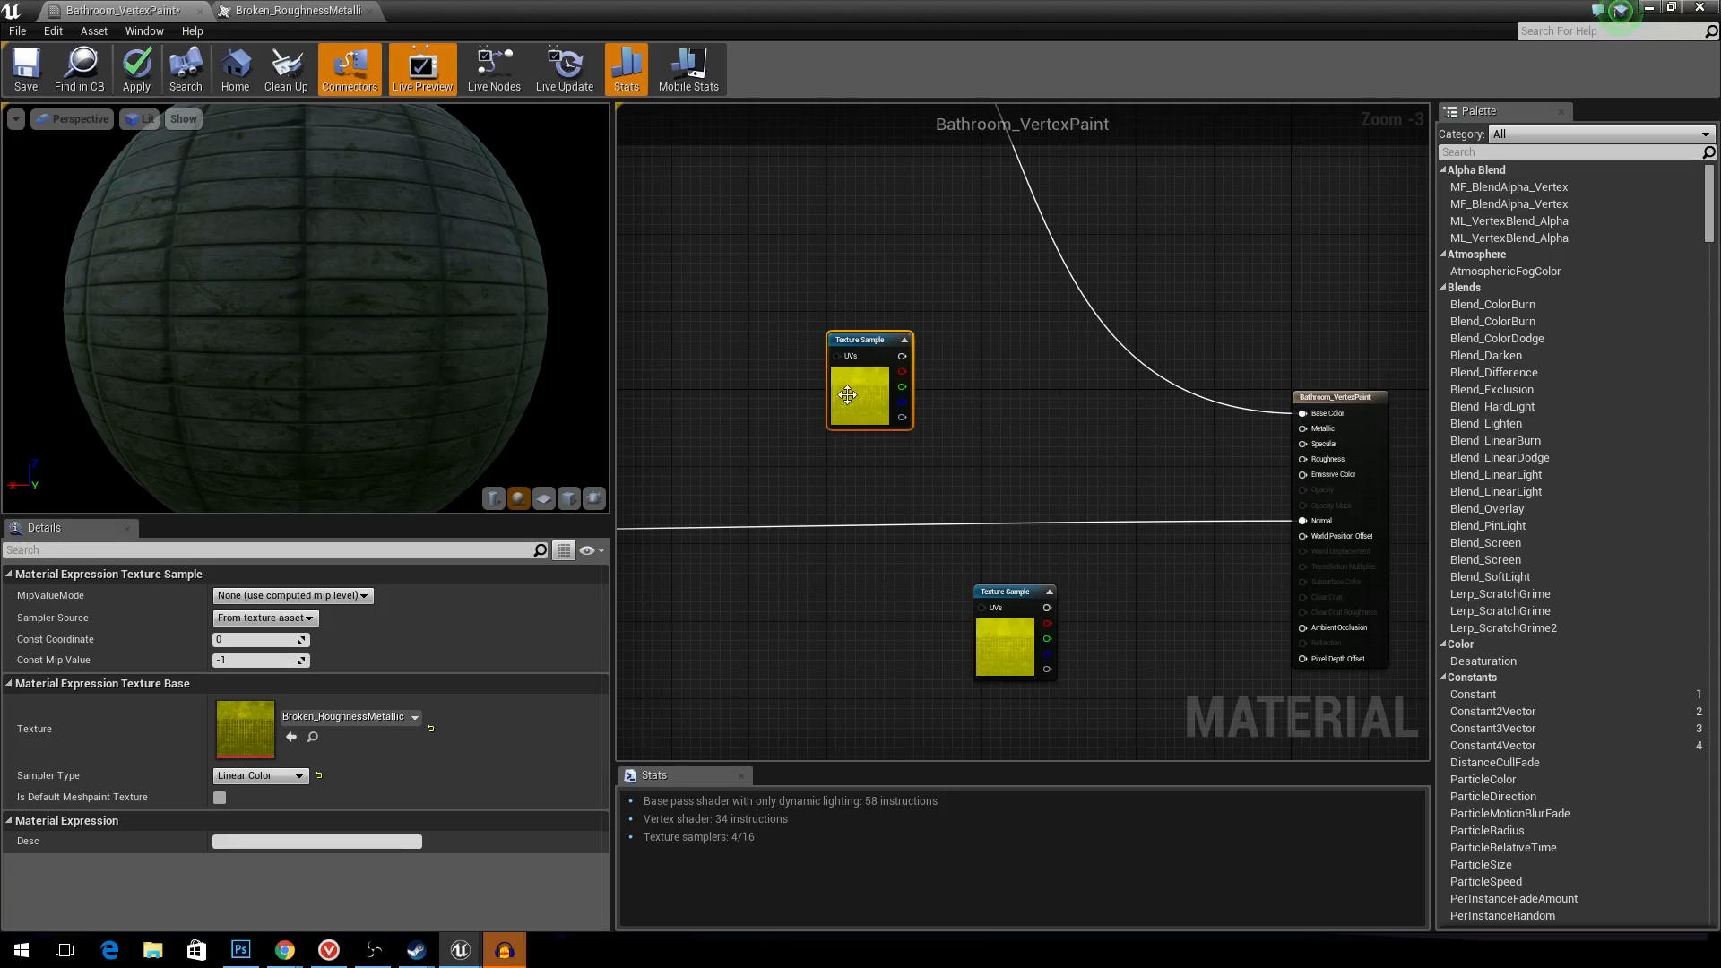
pyautogui.moveTo(852, 382); pyautogui.dragTo(913, 432)
pyautogui.scroll(-3, 825, 487)
pyautogui.scroll(2, 896, 484)
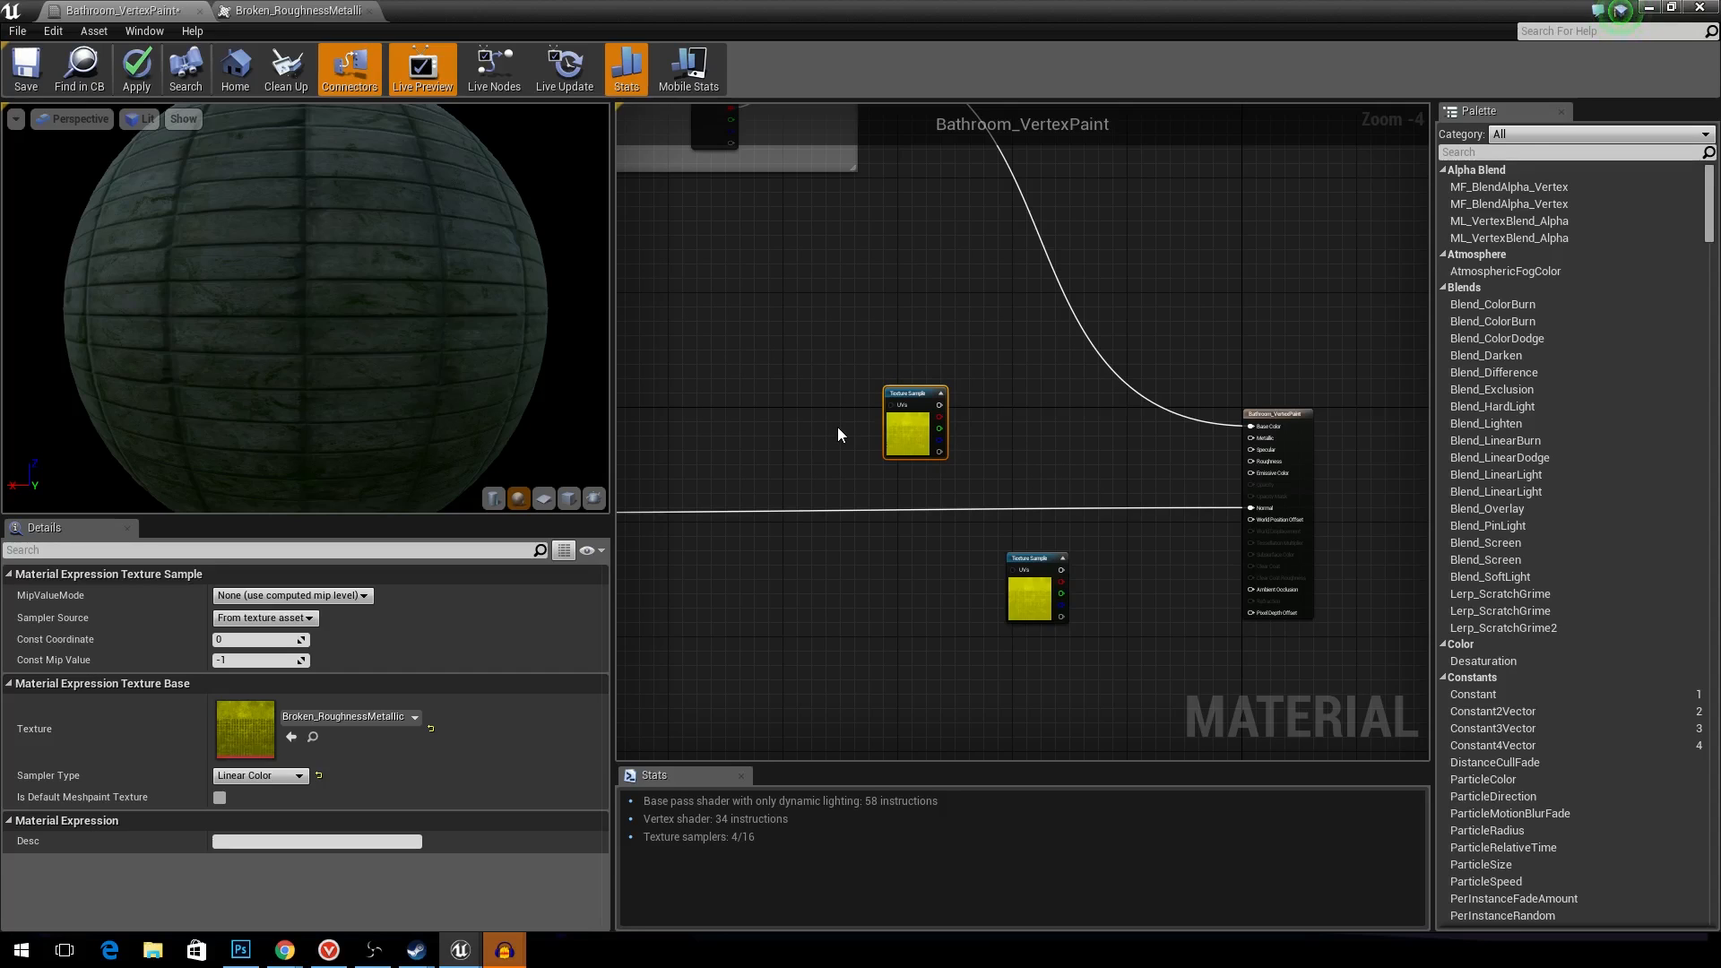
pyautogui.moveTo(837, 427); pyautogui.dragTo(1119, 418, button='right')
pyautogui.scroll(-1, 837, 461)
pyautogui.moveTo(891, 485); pyautogui.dragTo(1031, 452, button='right')
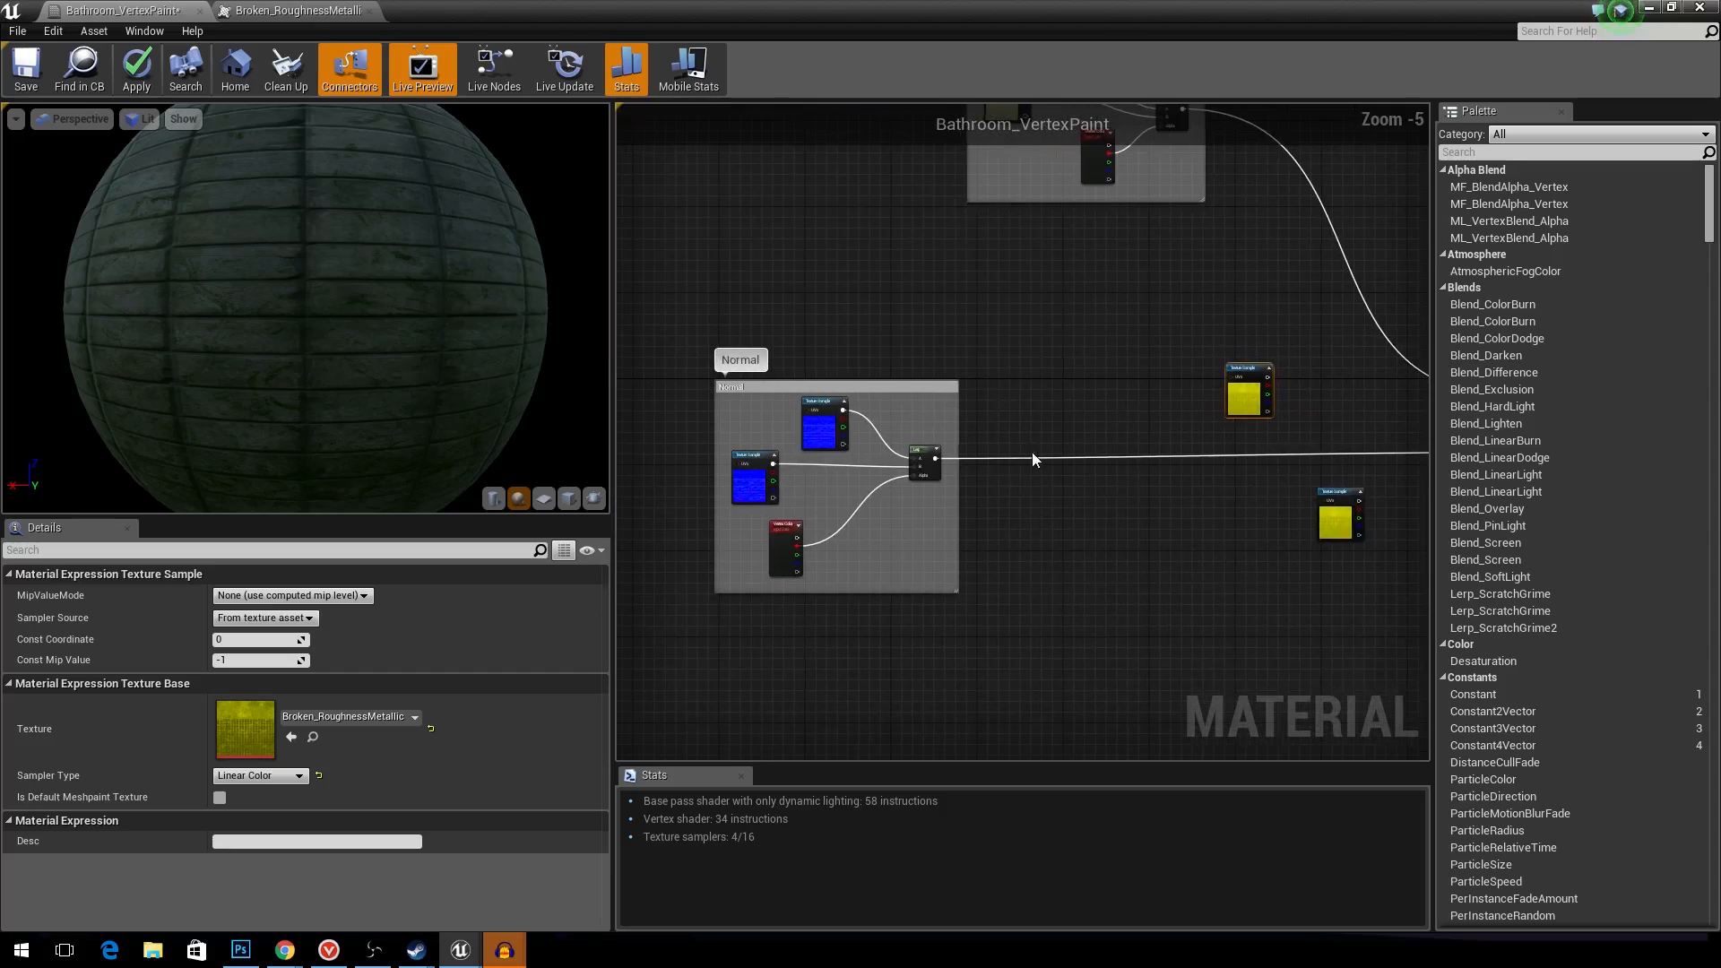
pyautogui.moveTo(1064, 535); pyautogui.dragTo(813, 576, button='right')
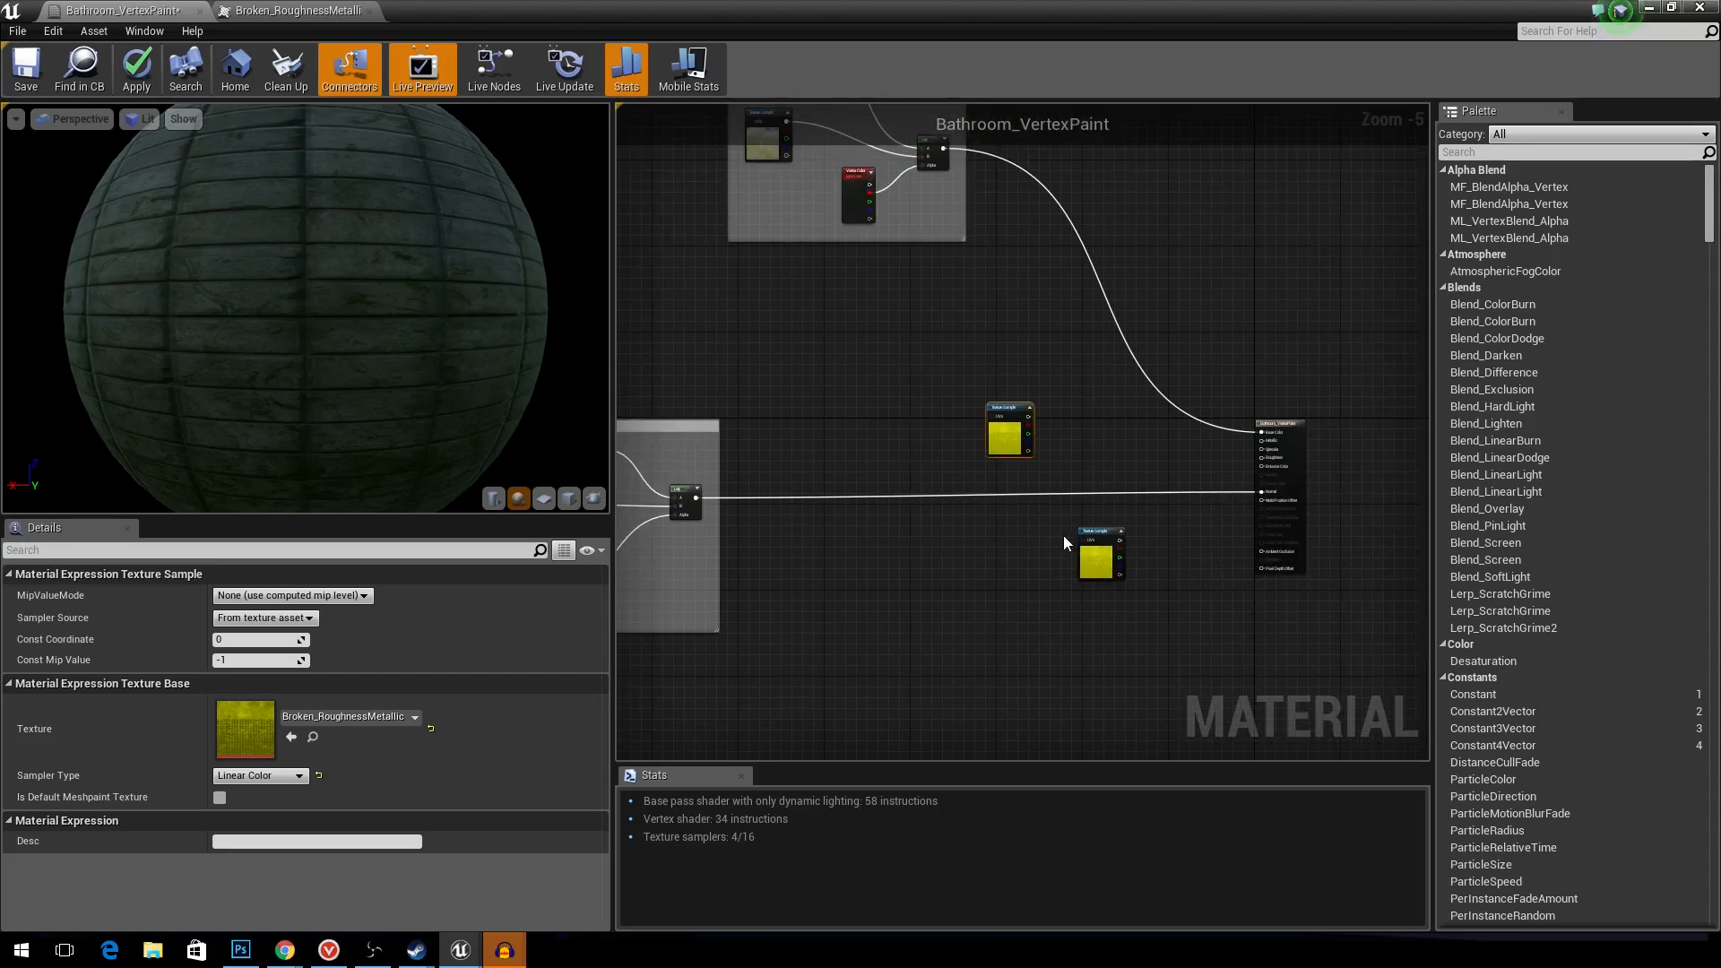
pyautogui.scroll(1, 1067, 534)
pyautogui.moveTo(977, 412); pyautogui.dragTo(933, 347)
pyautogui.moveTo(1118, 567); pyautogui.dragTo(771, 402)
pyautogui.moveTo(857, 416); pyautogui.dragTo(861, 451, button='right')
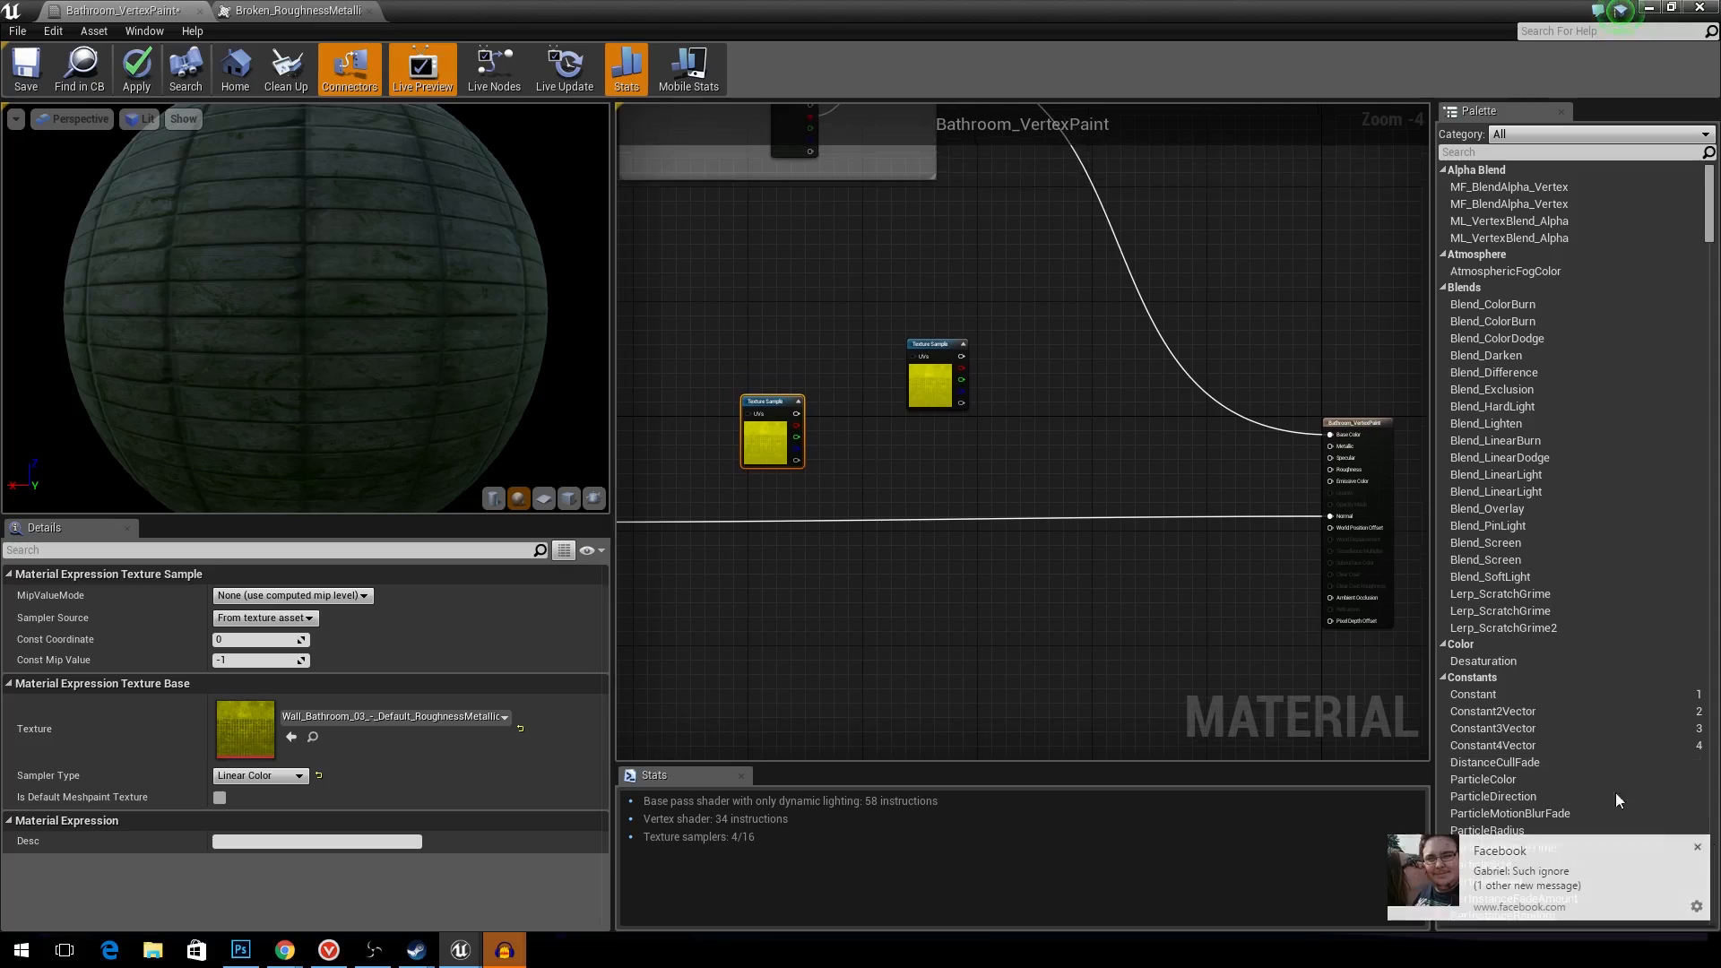
# - Add a third VertexColor node and place it beside the Default RoughnessMetallic sample
pyautogui.rightClick(989, 589)
pyautogui.write('v')
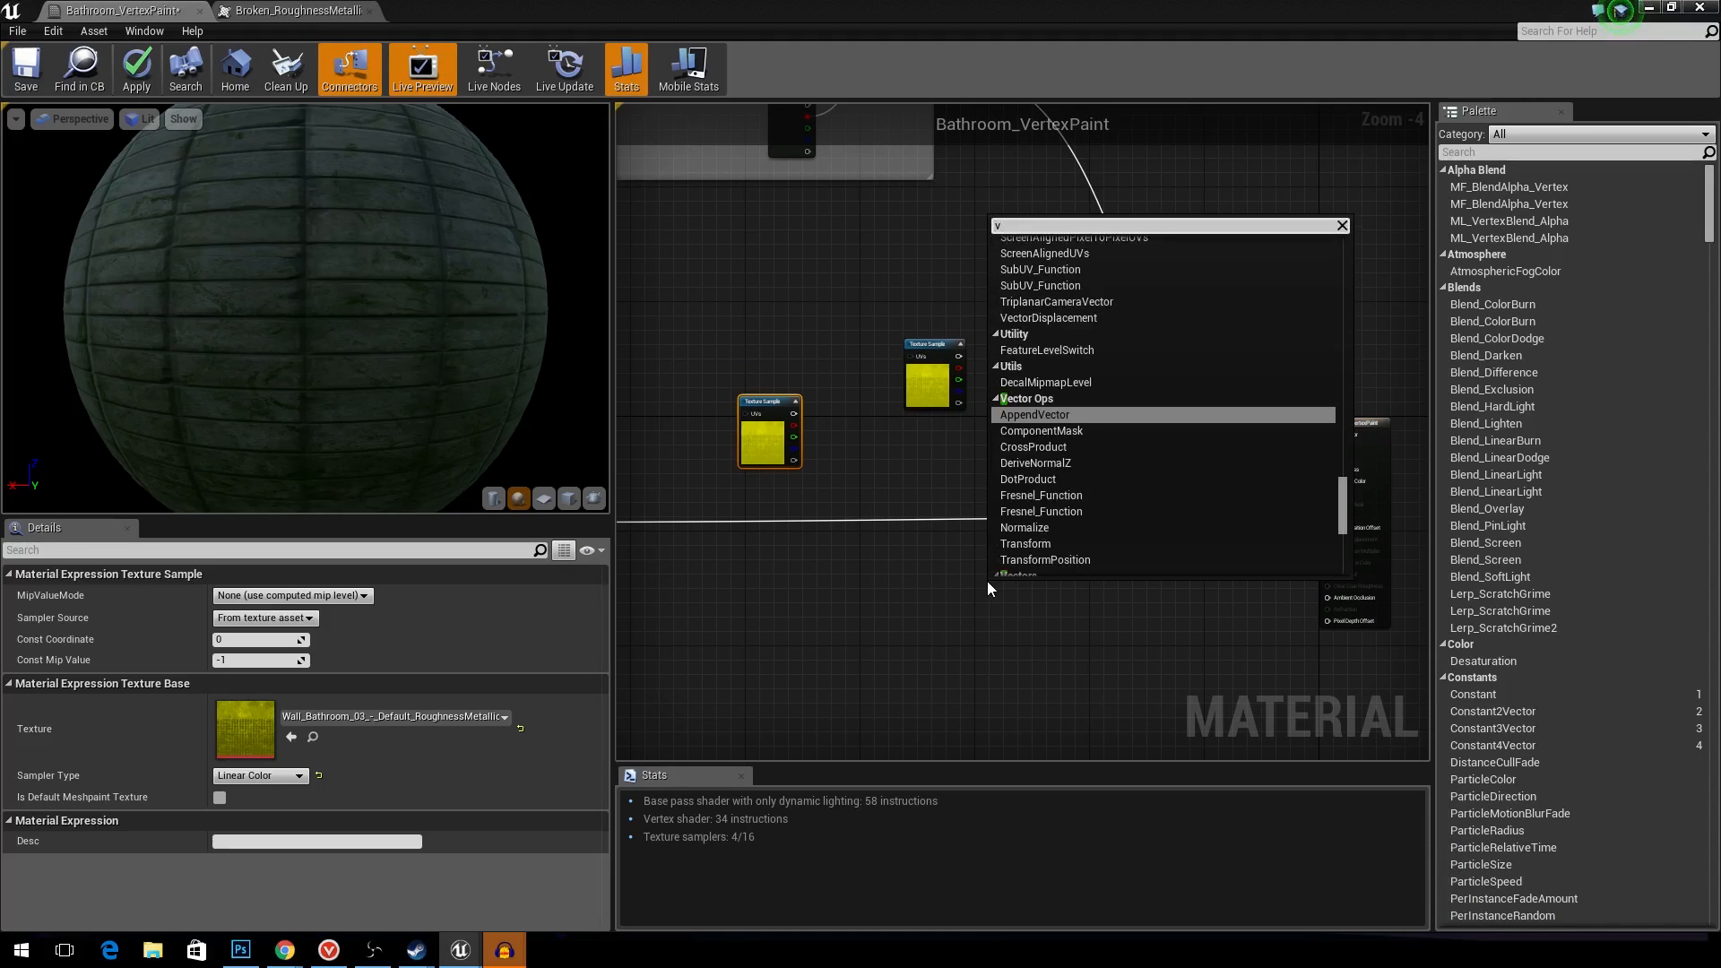
pyautogui.write('er')
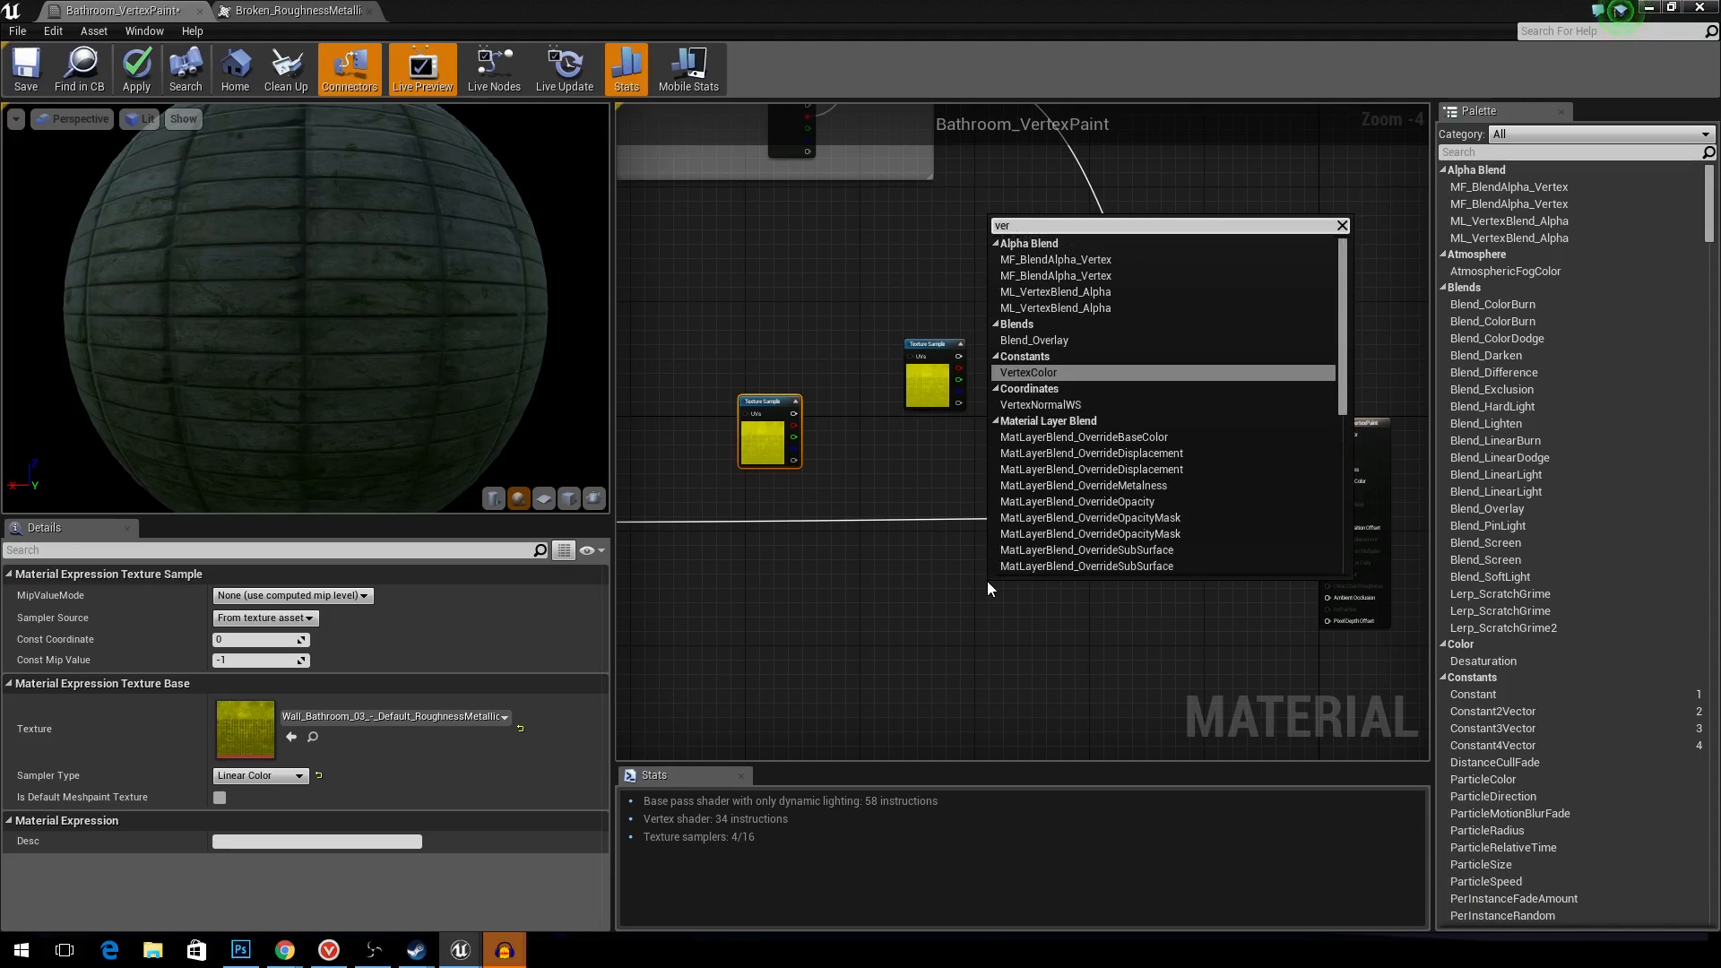
pyautogui.press('Return')
pyautogui.moveTo(988, 583); pyautogui.dragTo(854, 419)
# - Raise the Broken_RoughnessMetallic sample, add a LinearInterpolate node below it, and connect the new VertexColor's red channel to the Lerp's Alpha
pyautogui.moveTo(967, 458); pyautogui.dragTo(954, 552, button='right')
pyautogui.moveTo(921, 491); pyautogui.dragTo(922, 413)
pyautogui.rightClick(952, 490)
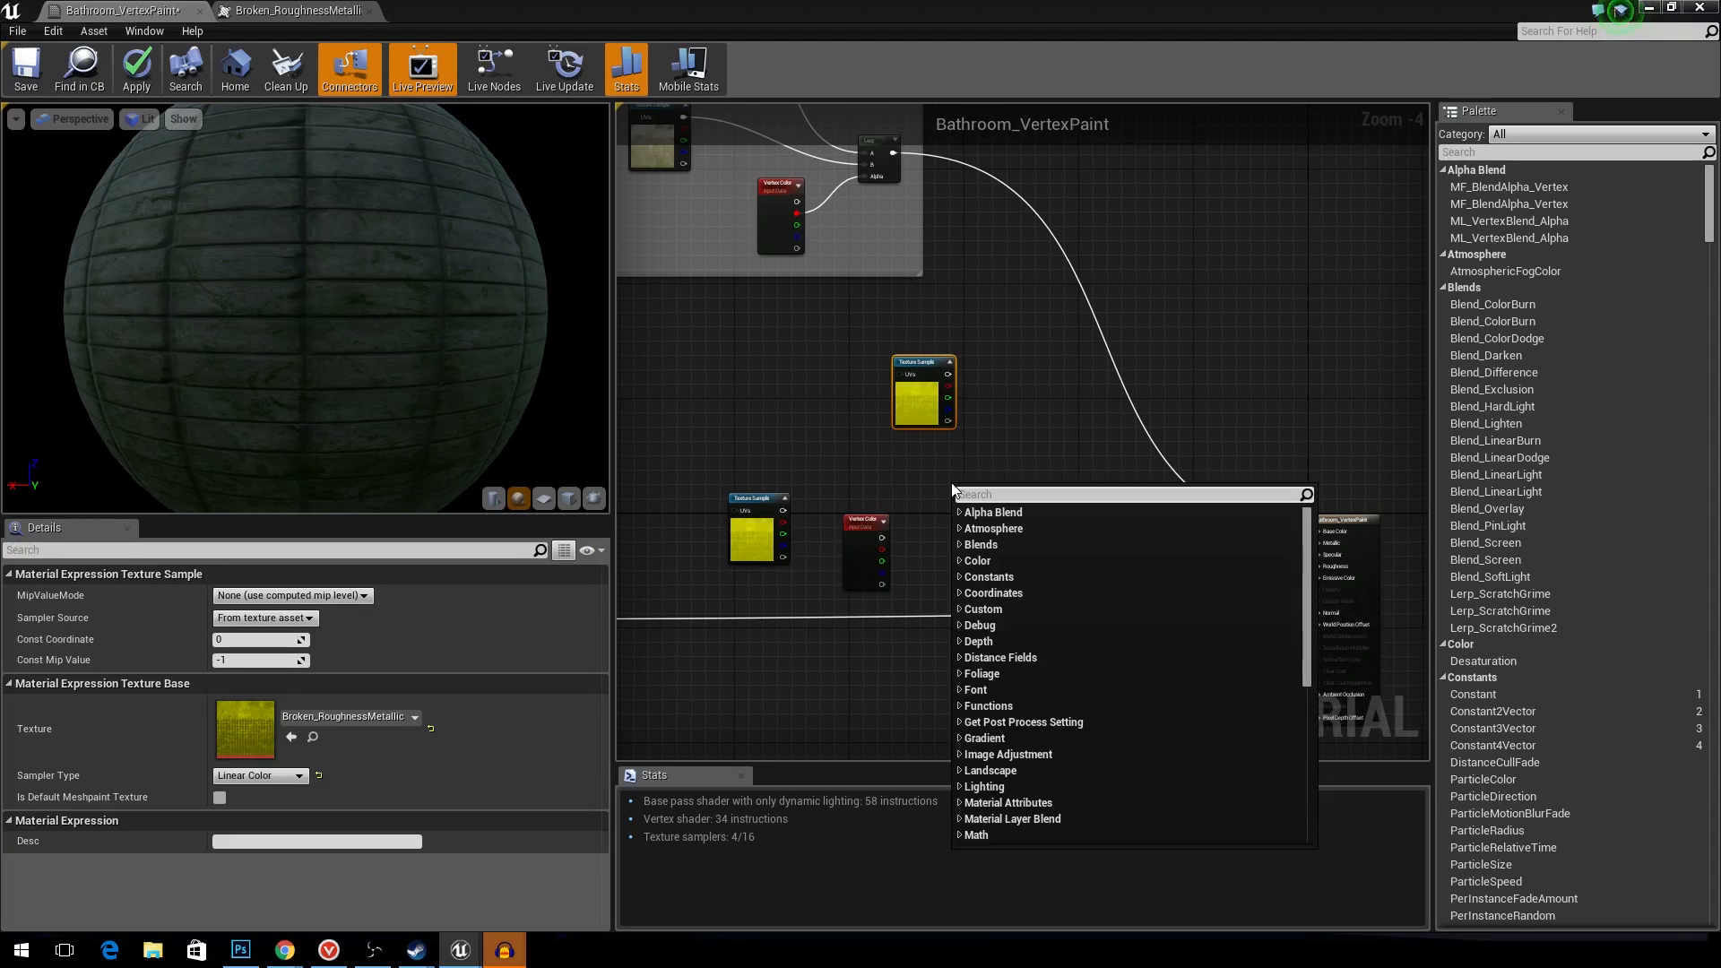
pyautogui.write('lerp')
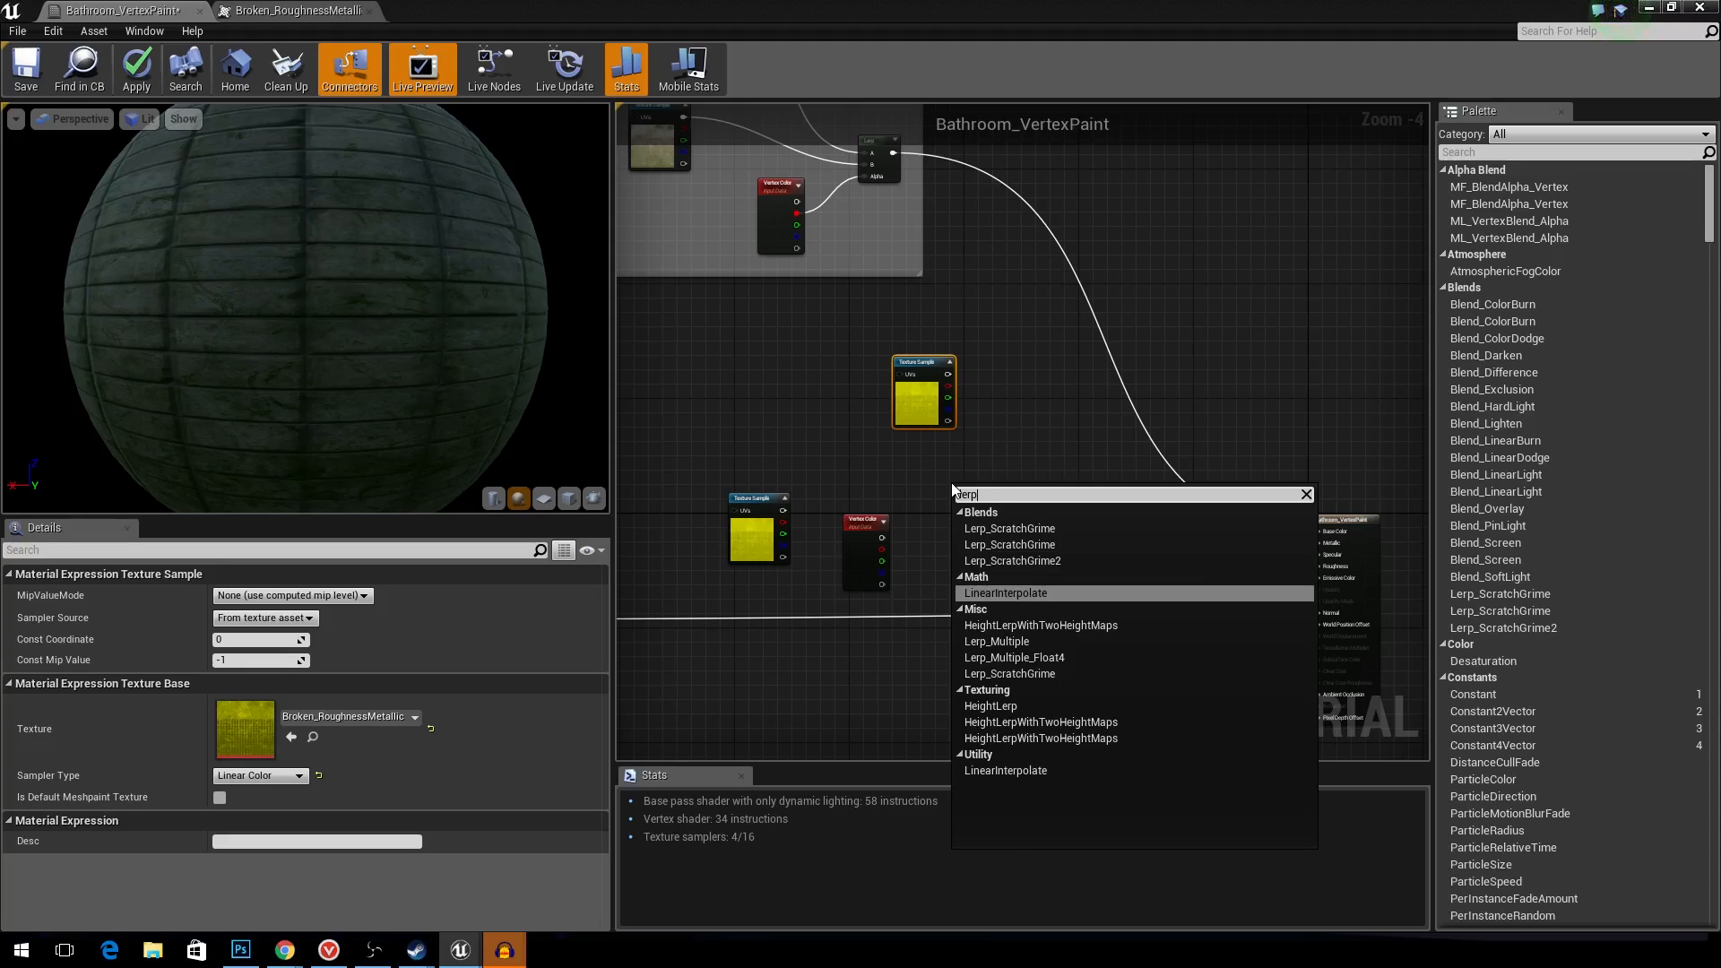
pyautogui.press('Return')
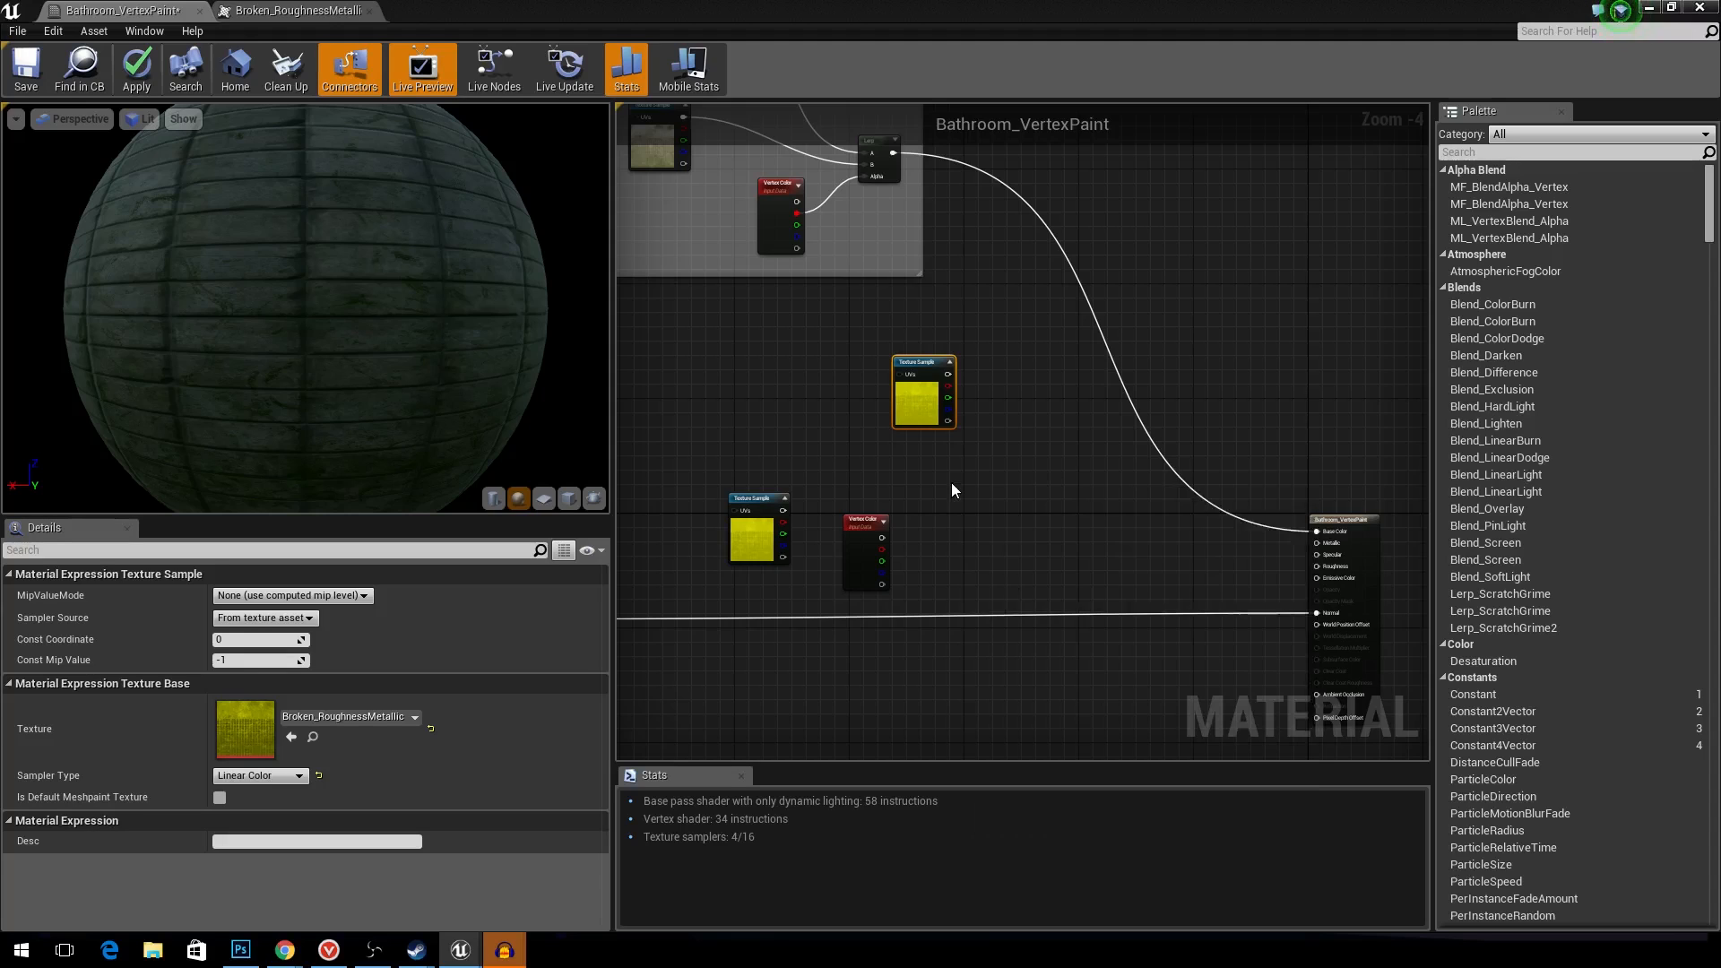
pyautogui.scroll(1, 954, 482)
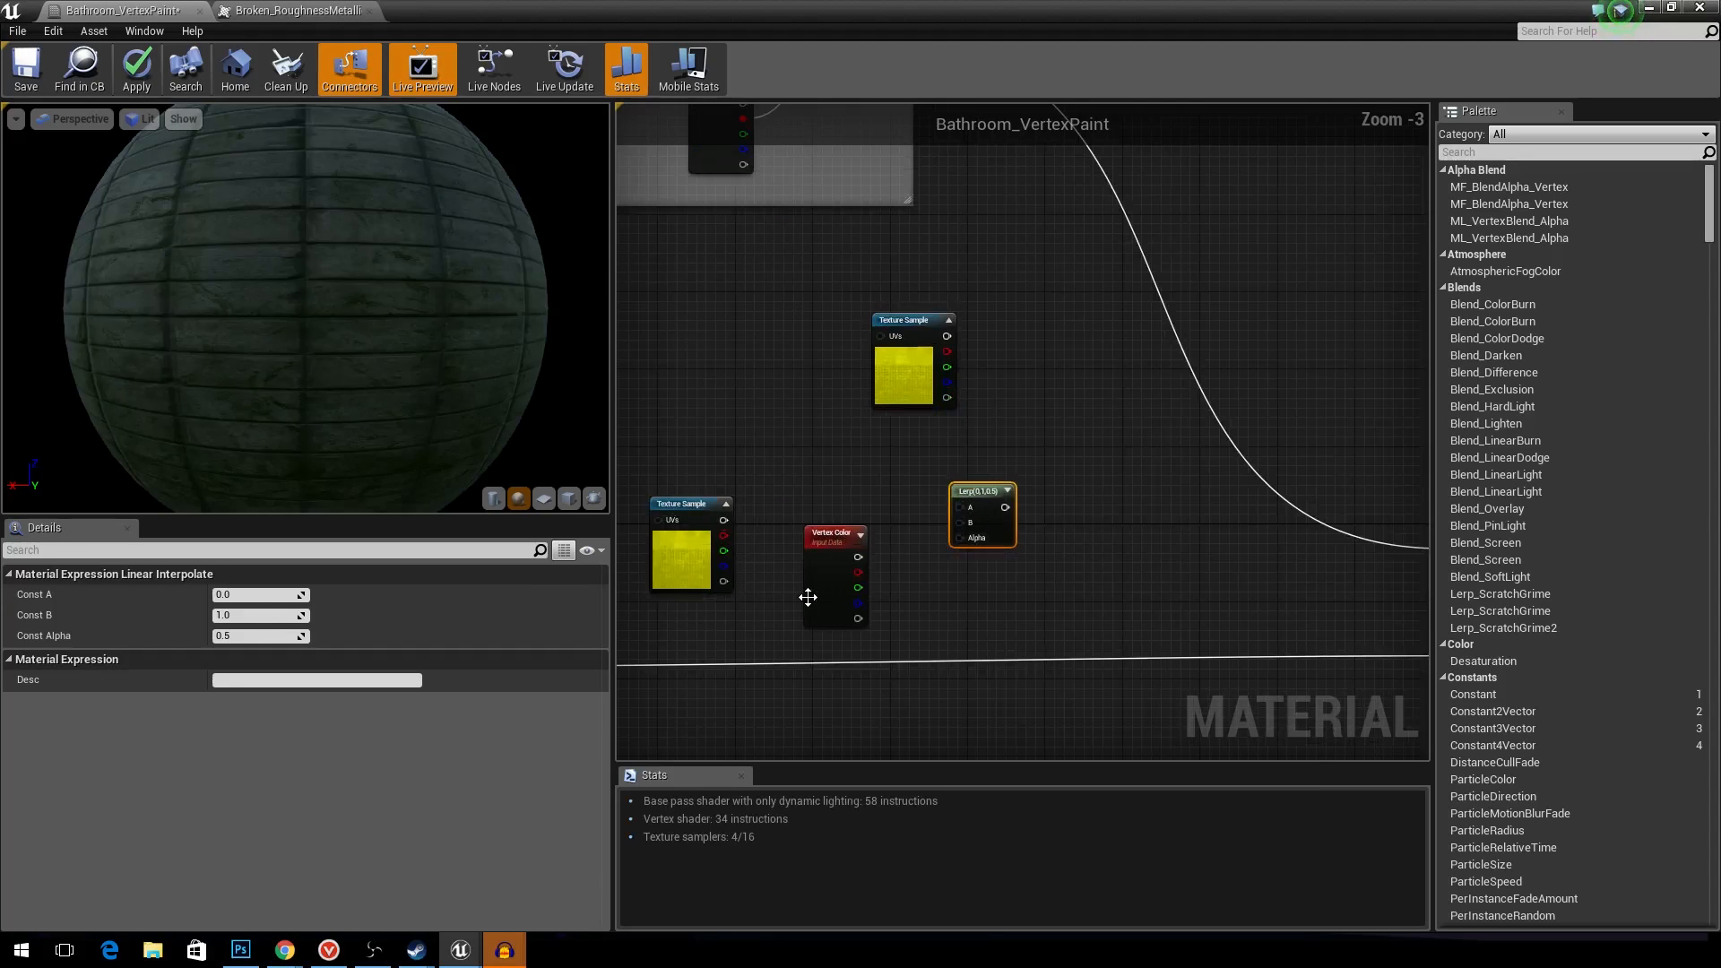
pyautogui.moveTo(834, 568); pyautogui.dragTo(966, 538)
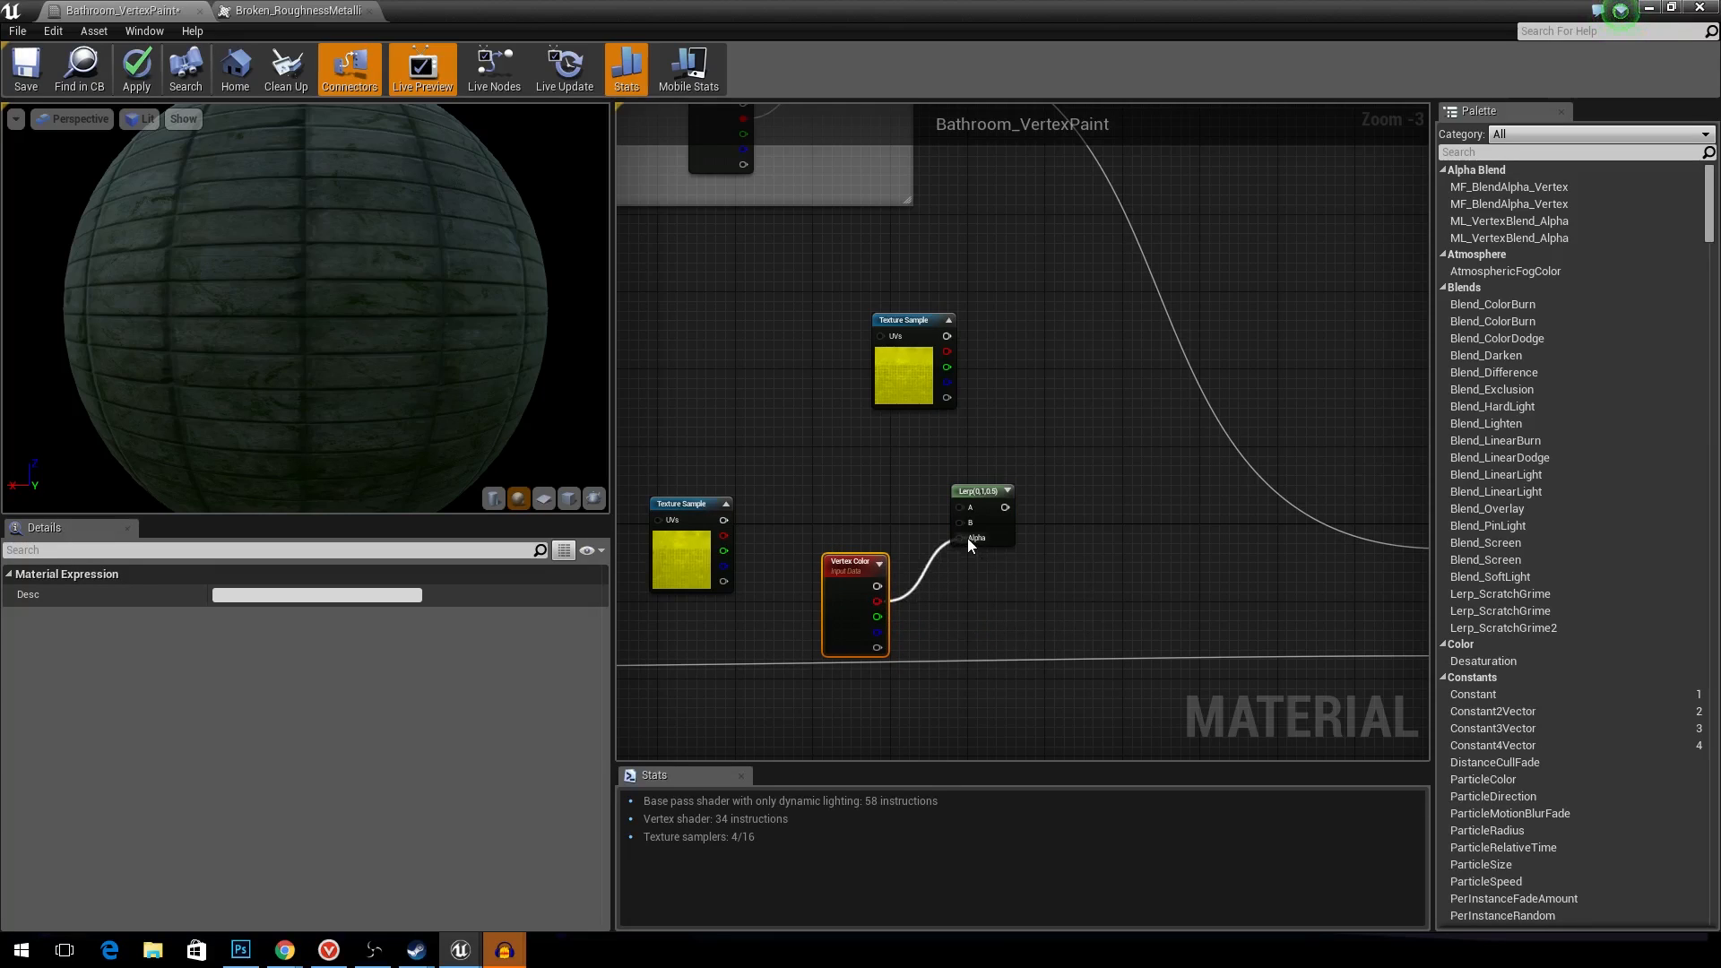
# - Connect the Default and Broken RoughnessMetallic red channels to the Lerp's A and B, and its output to the material's Ambient Occlusion input
pyautogui.moveTo(678, 575); pyautogui.dragTo(718, 488)
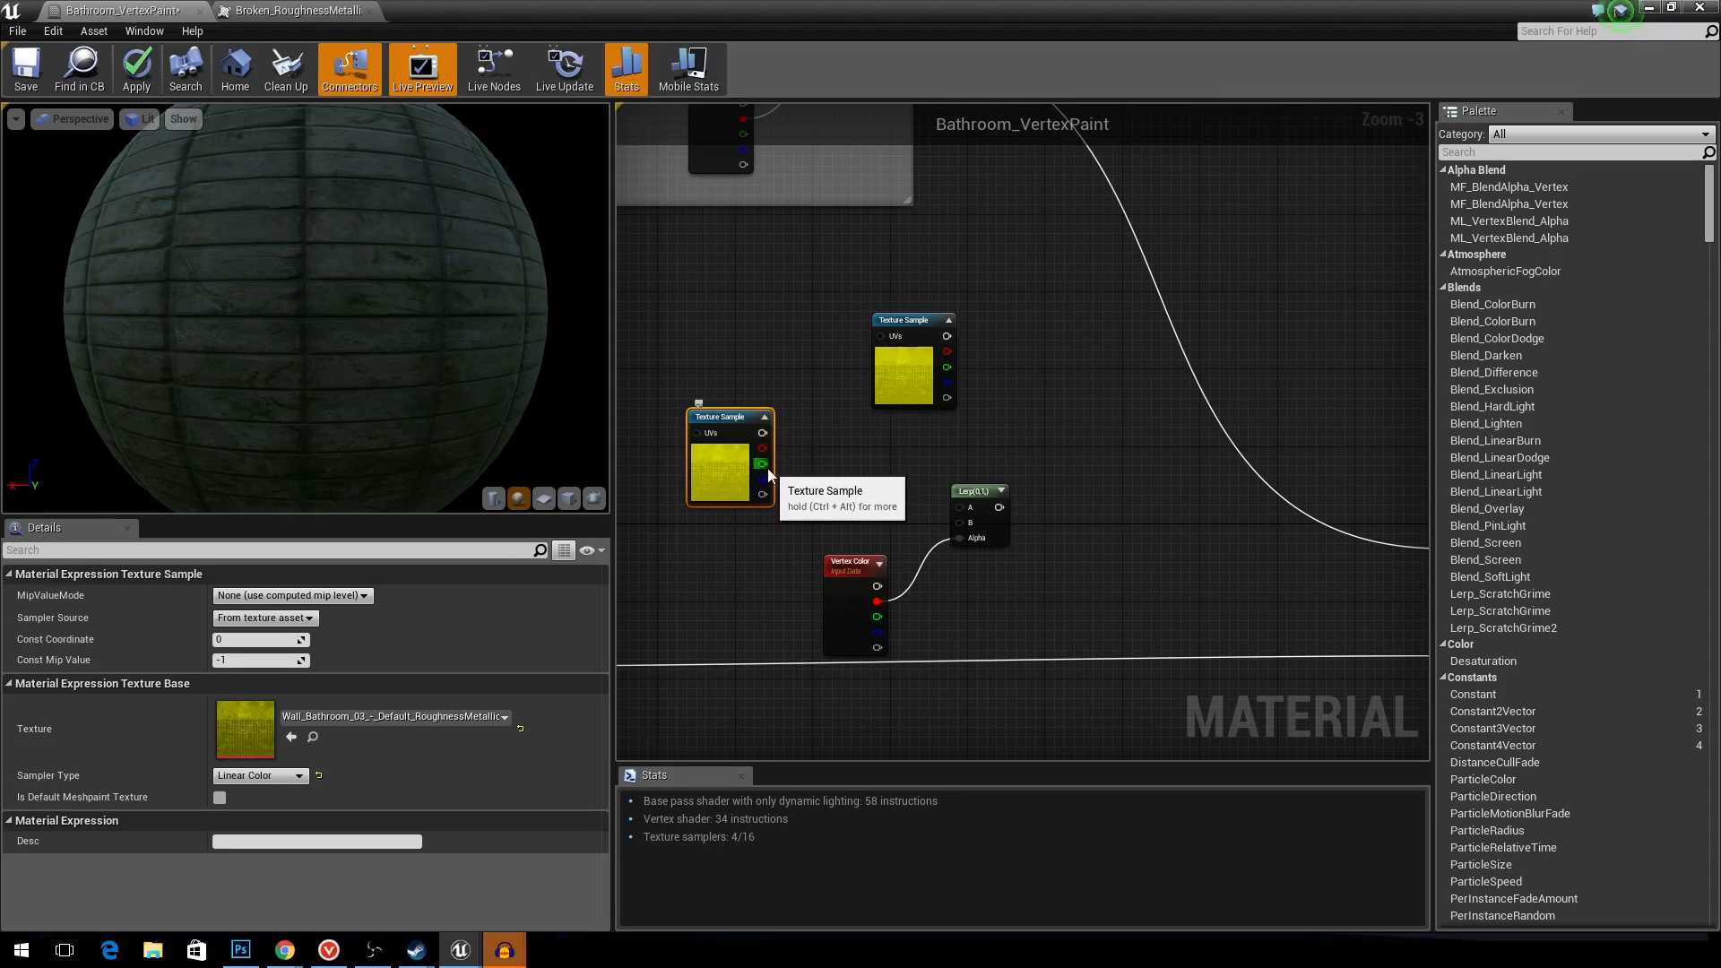
pyautogui.moveTo(762, 450); pyautogui.dragTo(968, 513)
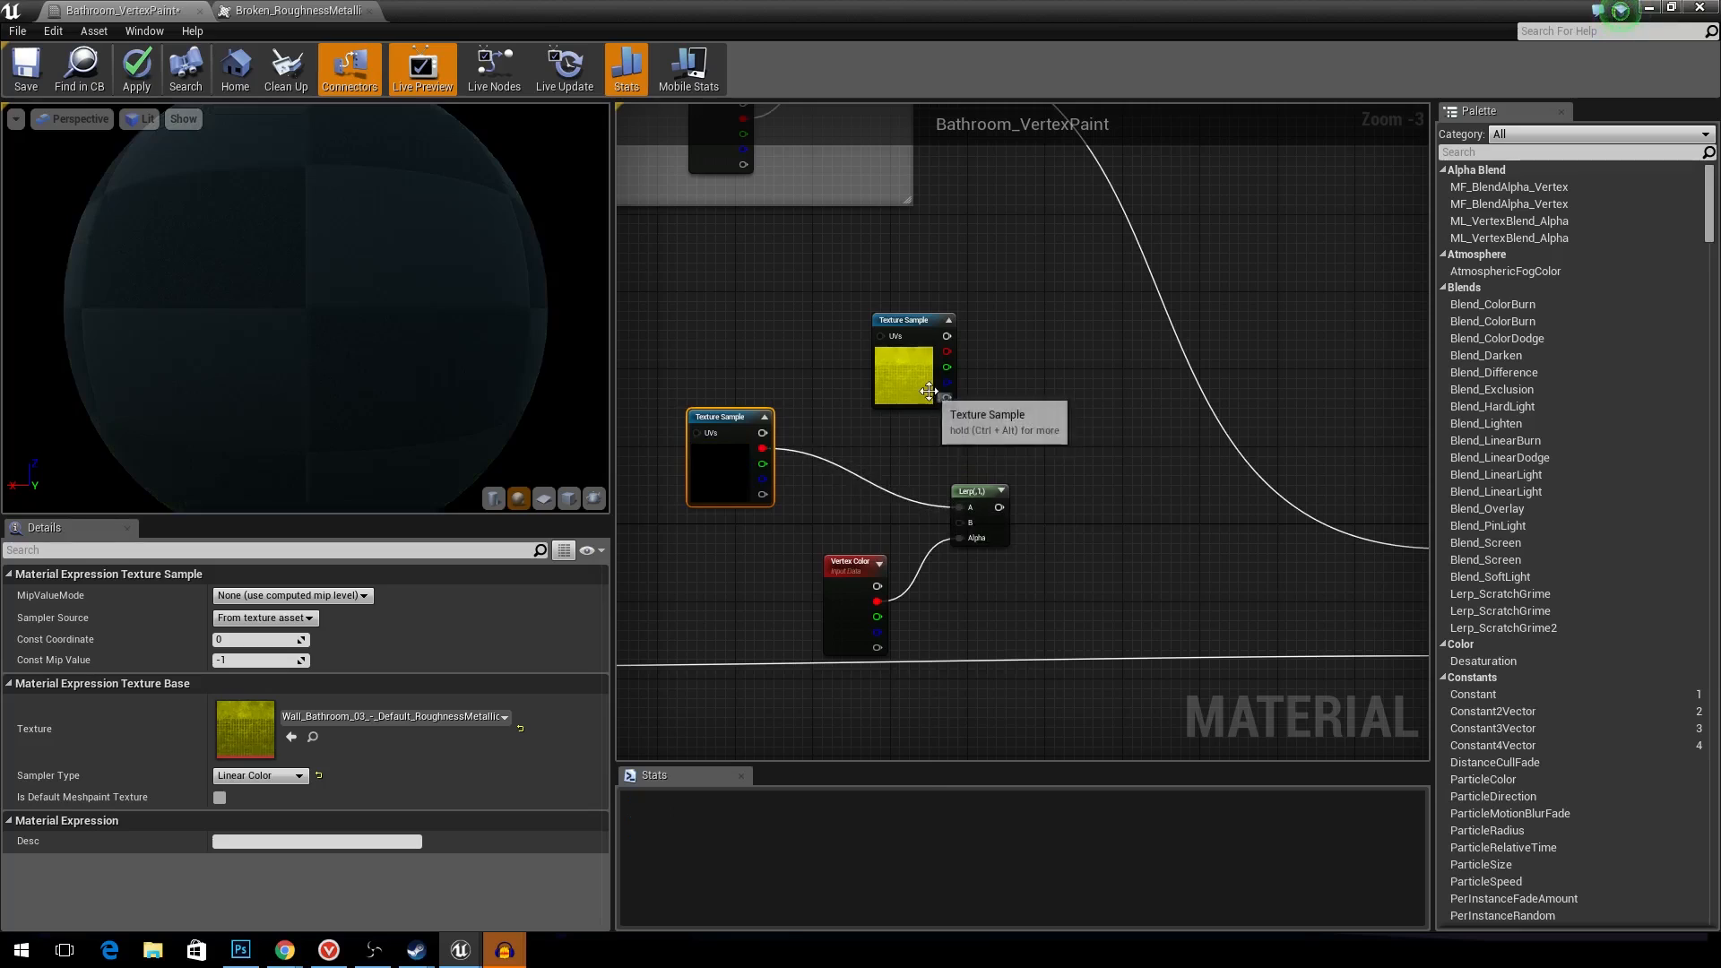
pyautogui.moveTo(932, 377); pyautogui.dragTo(961, 525)
pyautogui.moveTo(1131, 501); pyautogui.dragTo(892, 428, button='right')
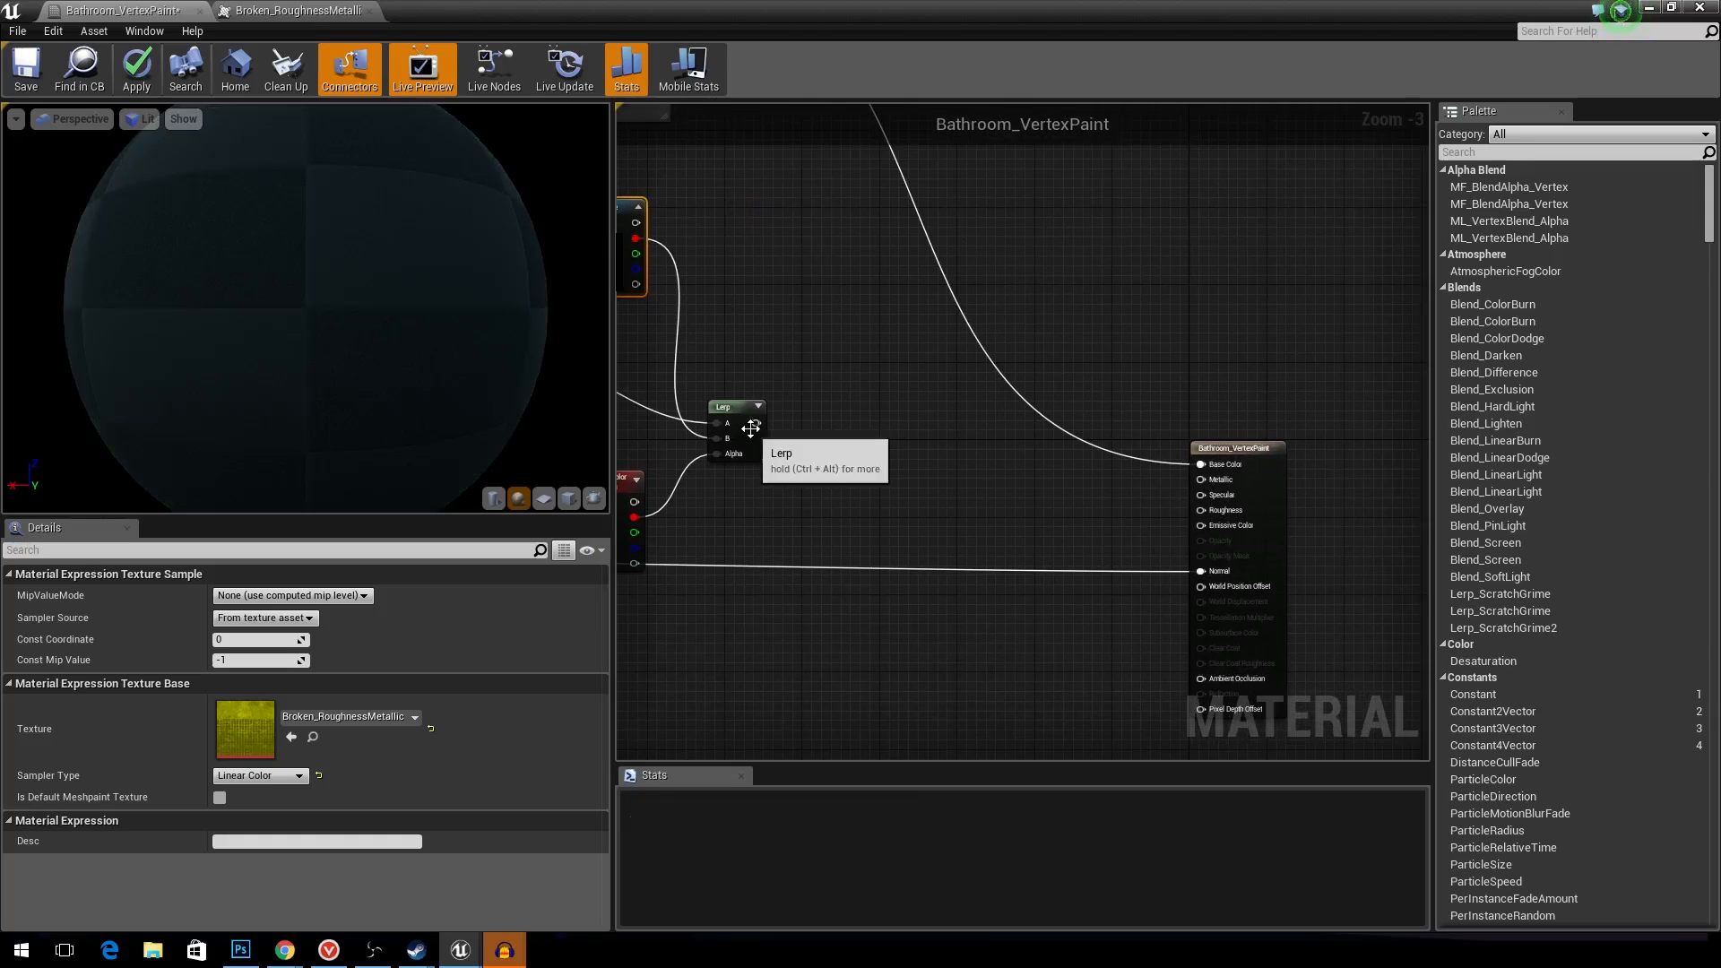
pyautogui.moveTo(757, 423); pyautogui.dragTo(1203, 679)
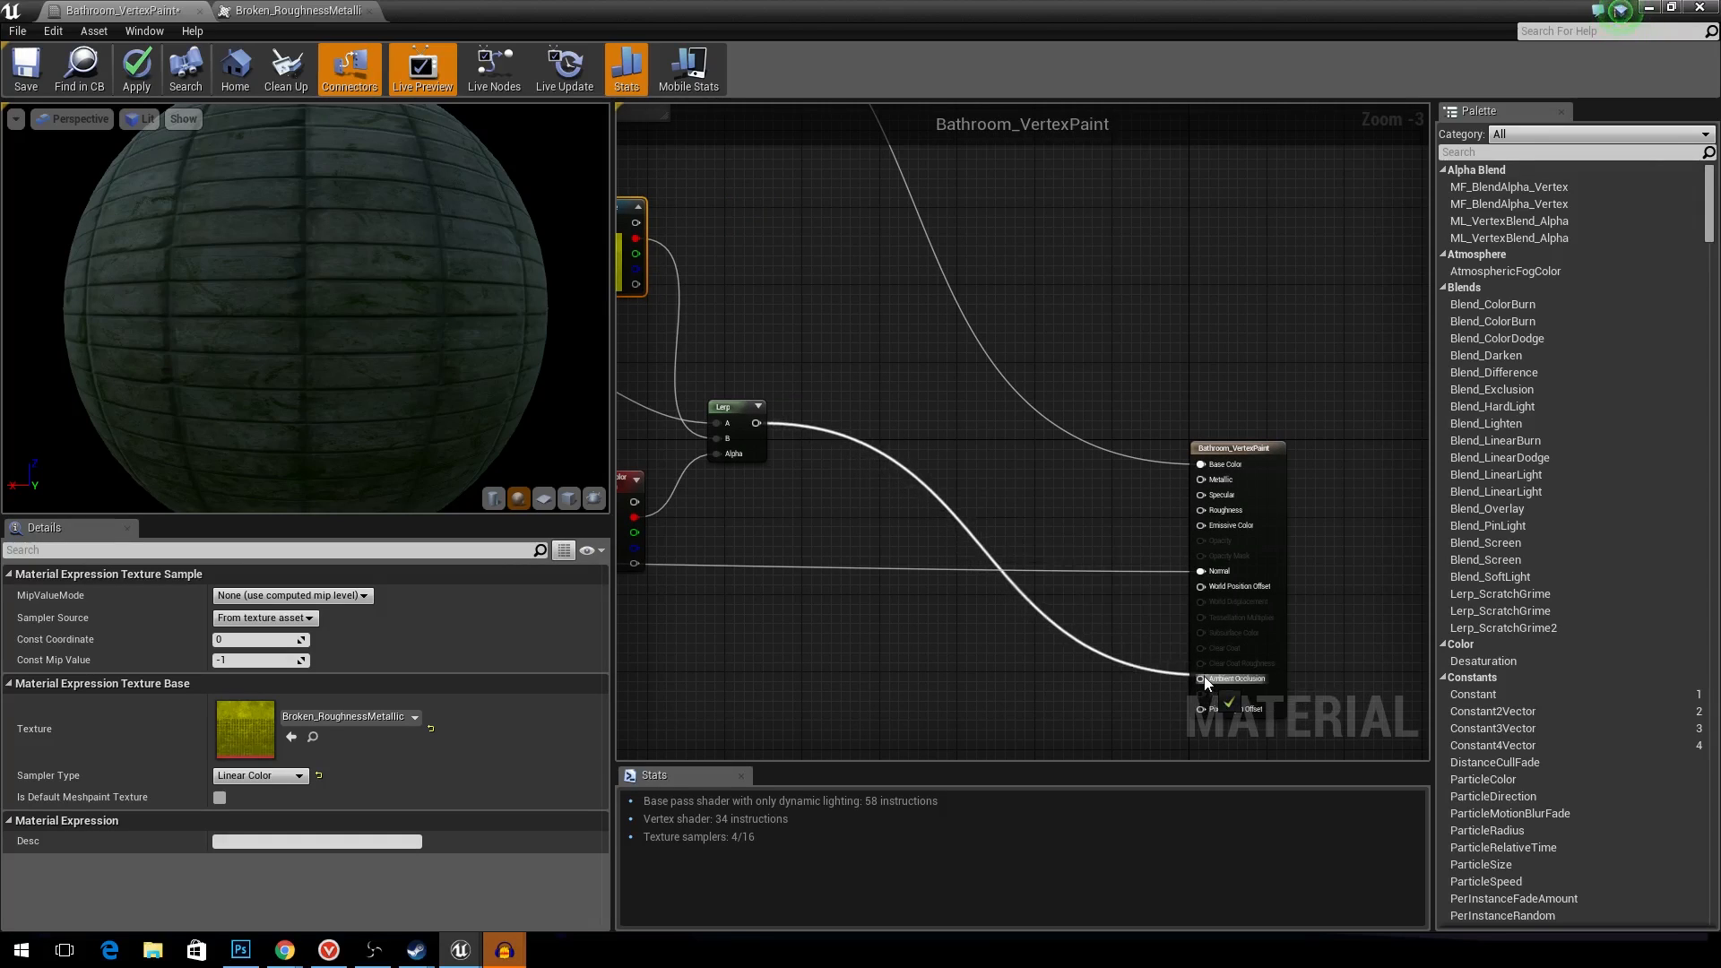
# - Move the ambient occlusion samples, VertexColor and Lerp together below the Normal connection
pyautogui.moveTo(793, 510); pyautogui.dragTo(1035, 523, button='right')
pyautogui.moveTo(1036, 524); pyautogui.dragTo(749, 304)
pyautogui.scroll(-2, 749, 304)
pyautogui.moveTo(749, 396); pyautogui.dragTo(789, 513, button='right')
pyautogui.moveTo(783, 459); pyautogui.dragTo(803, 614)
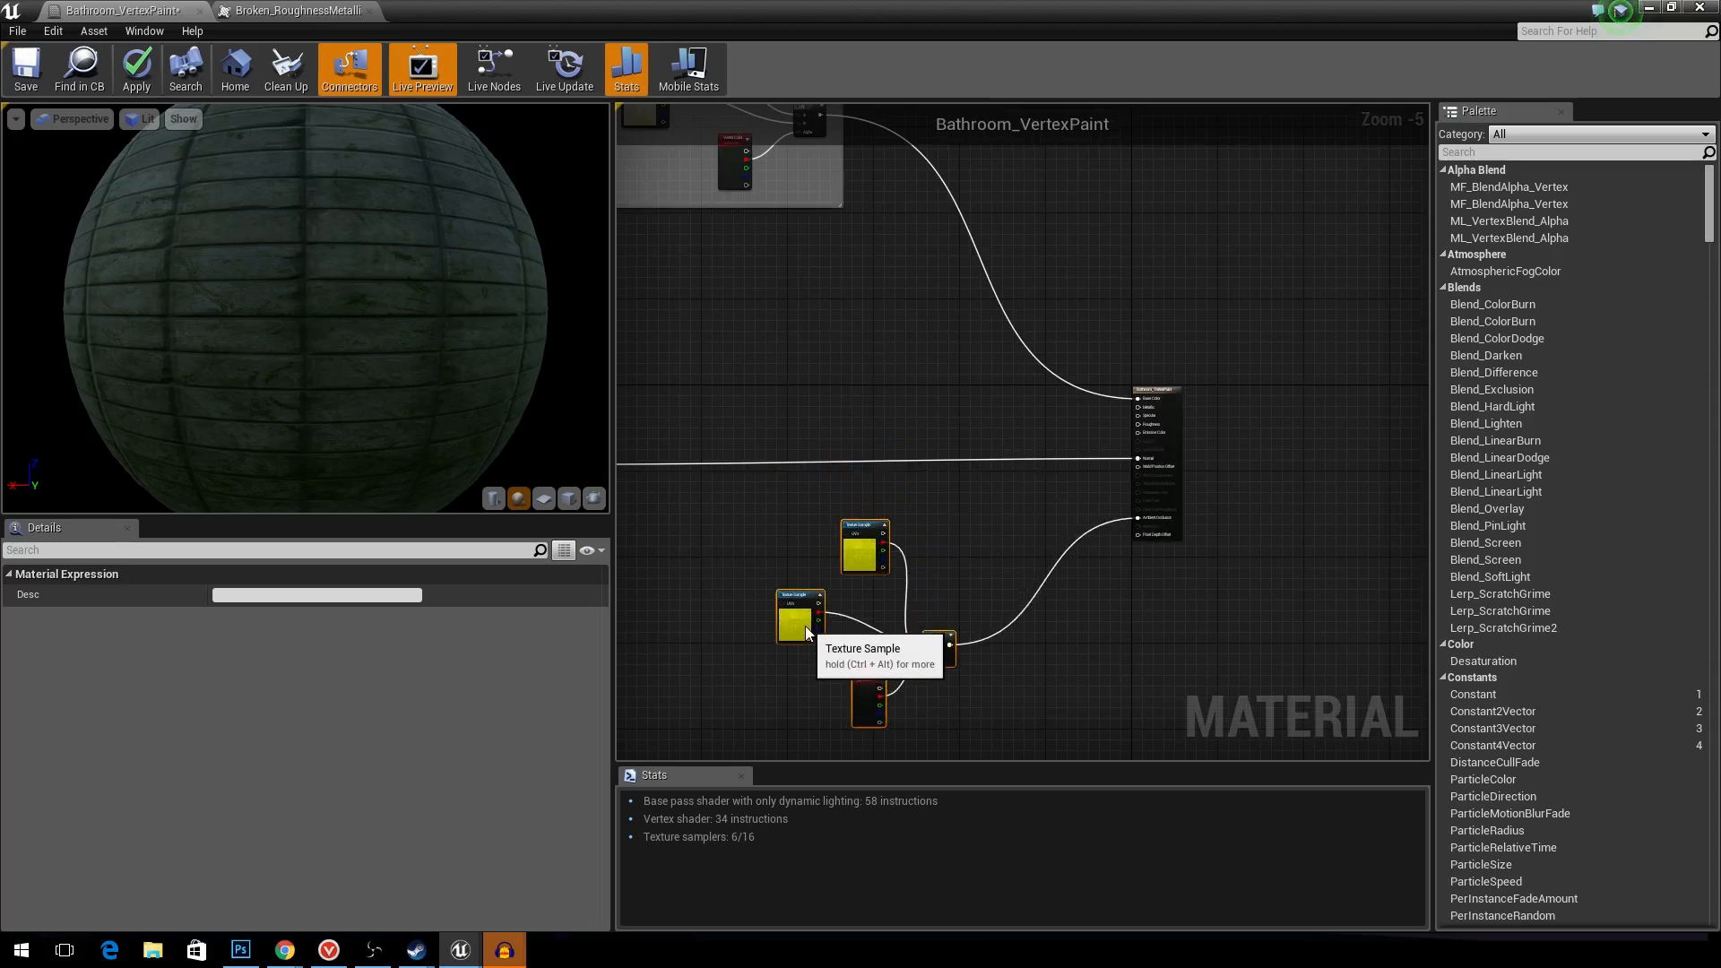
# - Lower the Default RoughnessMetallic sample slightly within the ambient occlusion node group
pyautogui.moveTo(803, 617); pyautogui.dragTo(863, 563, button='right')
pyautogui.click(847, 587)
pyautogui.moveTo(847, 588); pyautogui.dragTo(847, 624)
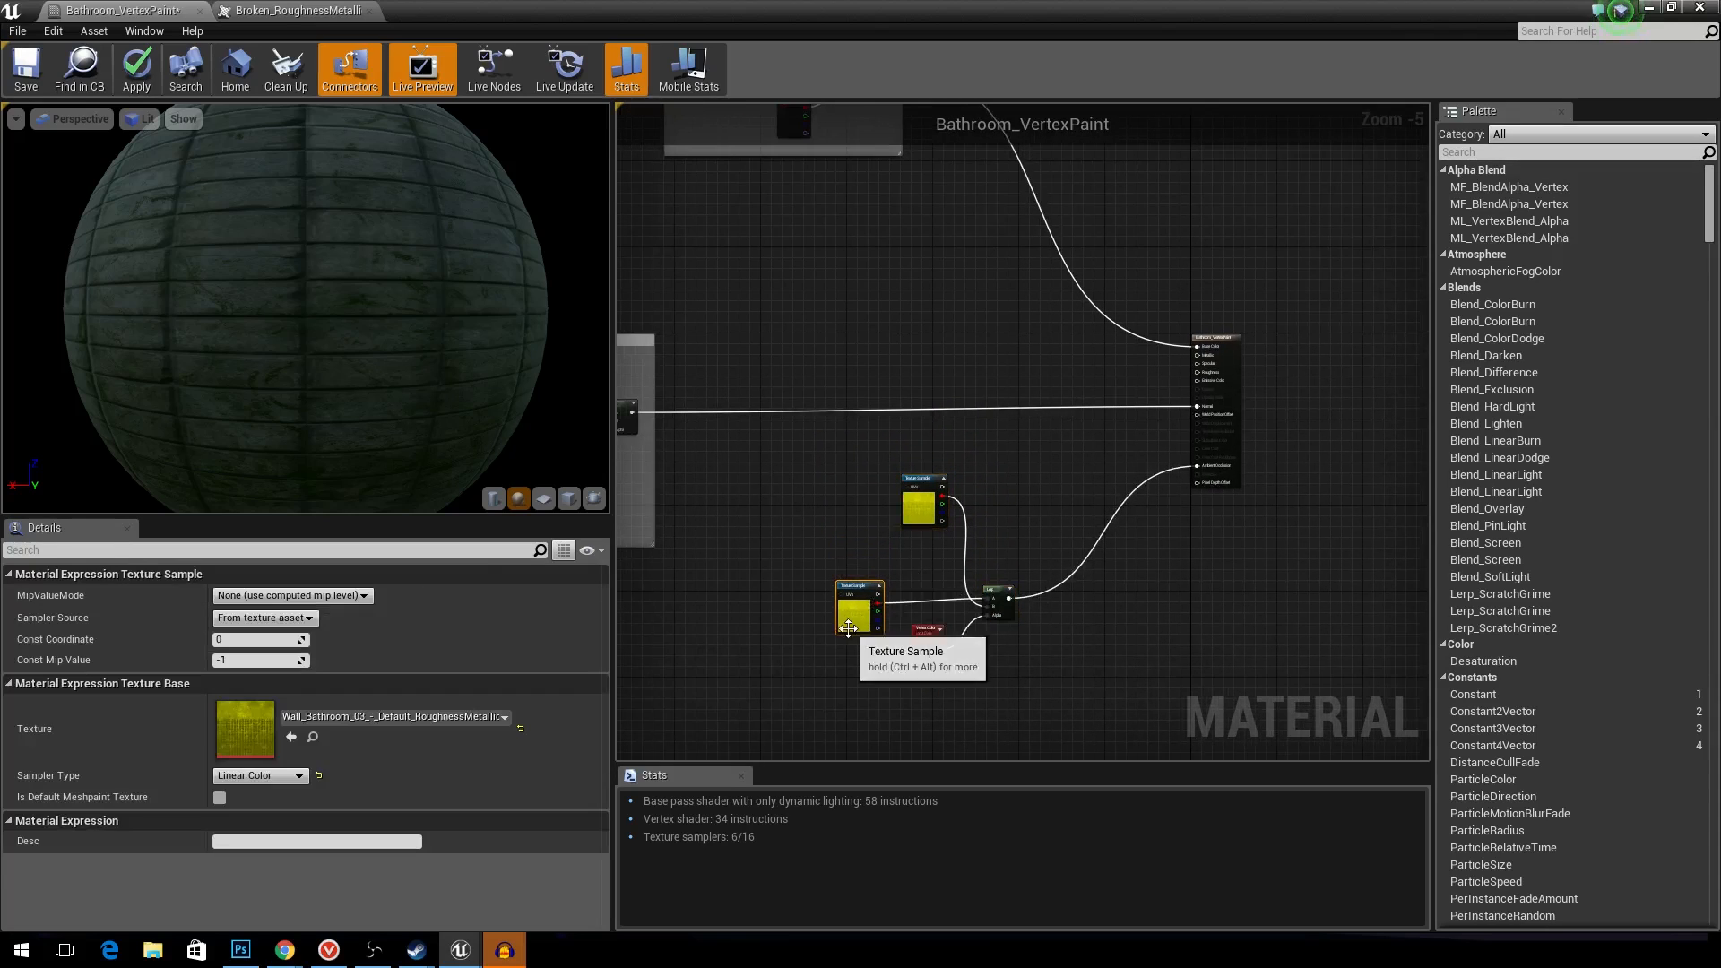
# - Move the Broken_RoughnessMetallic sample down and closer to the Default RoughnessMetallic sample
pyautogui.moveTo(918, 508); pyautogui.dragTo(871, 557)
pyautogui.scroll(3, 885, 598)
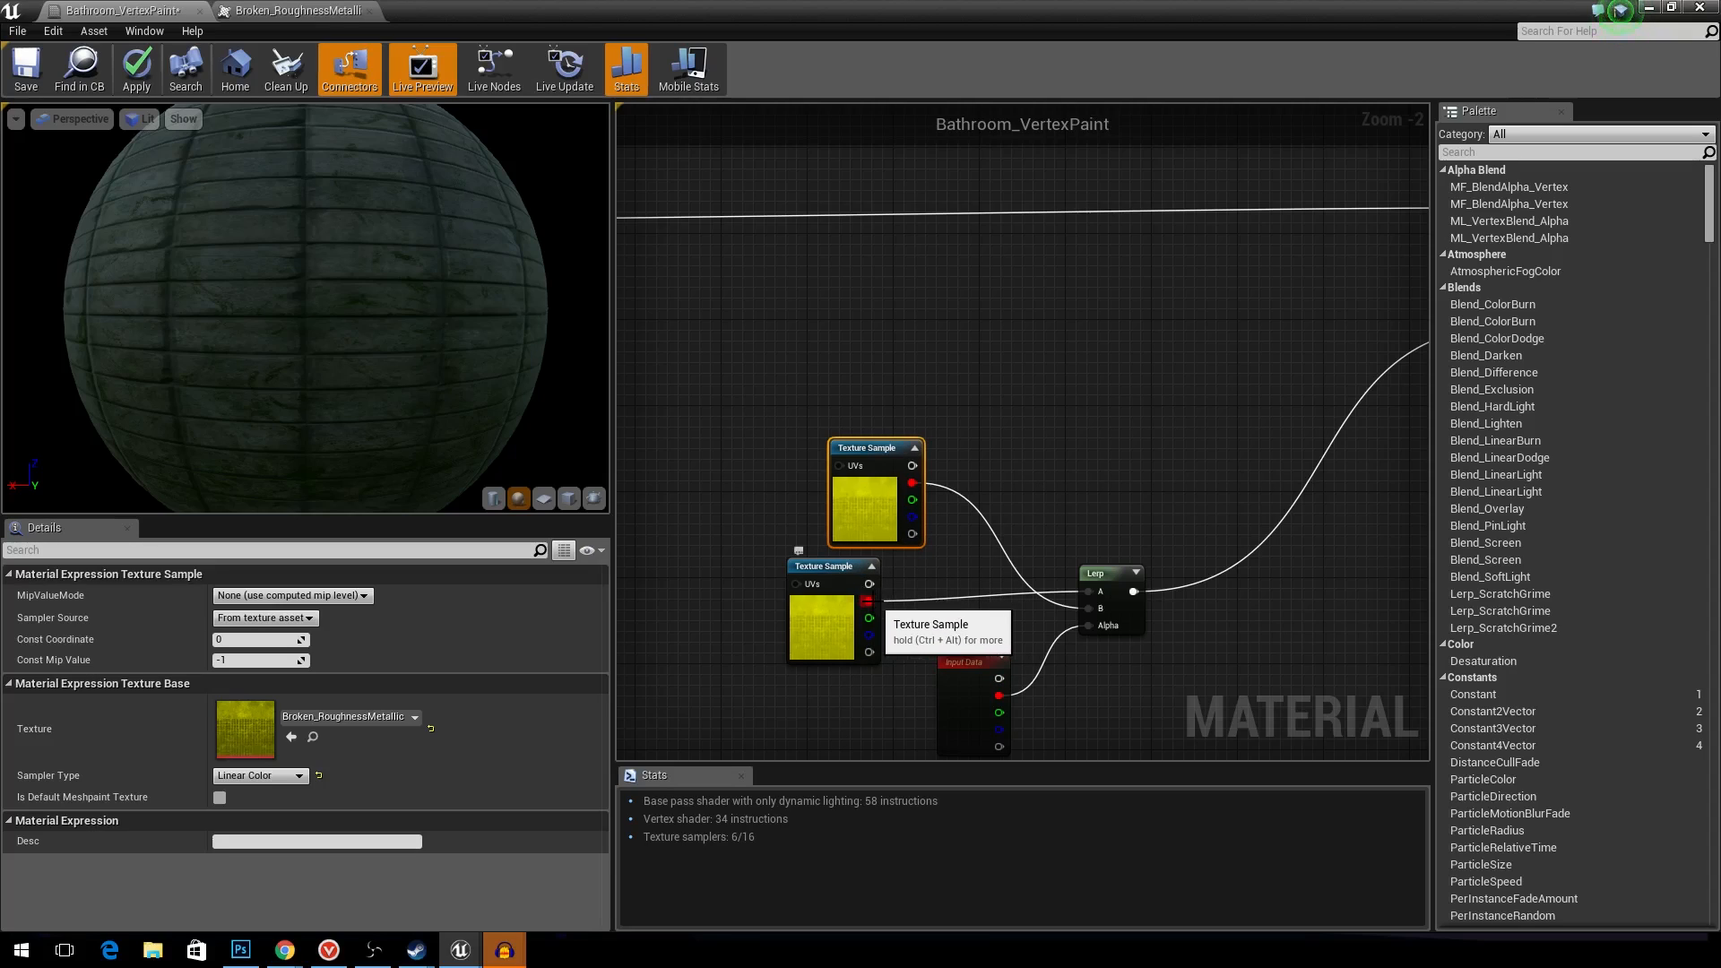
# - Open the Broken_RoughnessMetallic texture, examine its red channel with the blue channel hidden, and return to the Bathroom_VertexPaint material
pyautogui.doubleClick(812, 599)
pyautogui.click(28, 116)
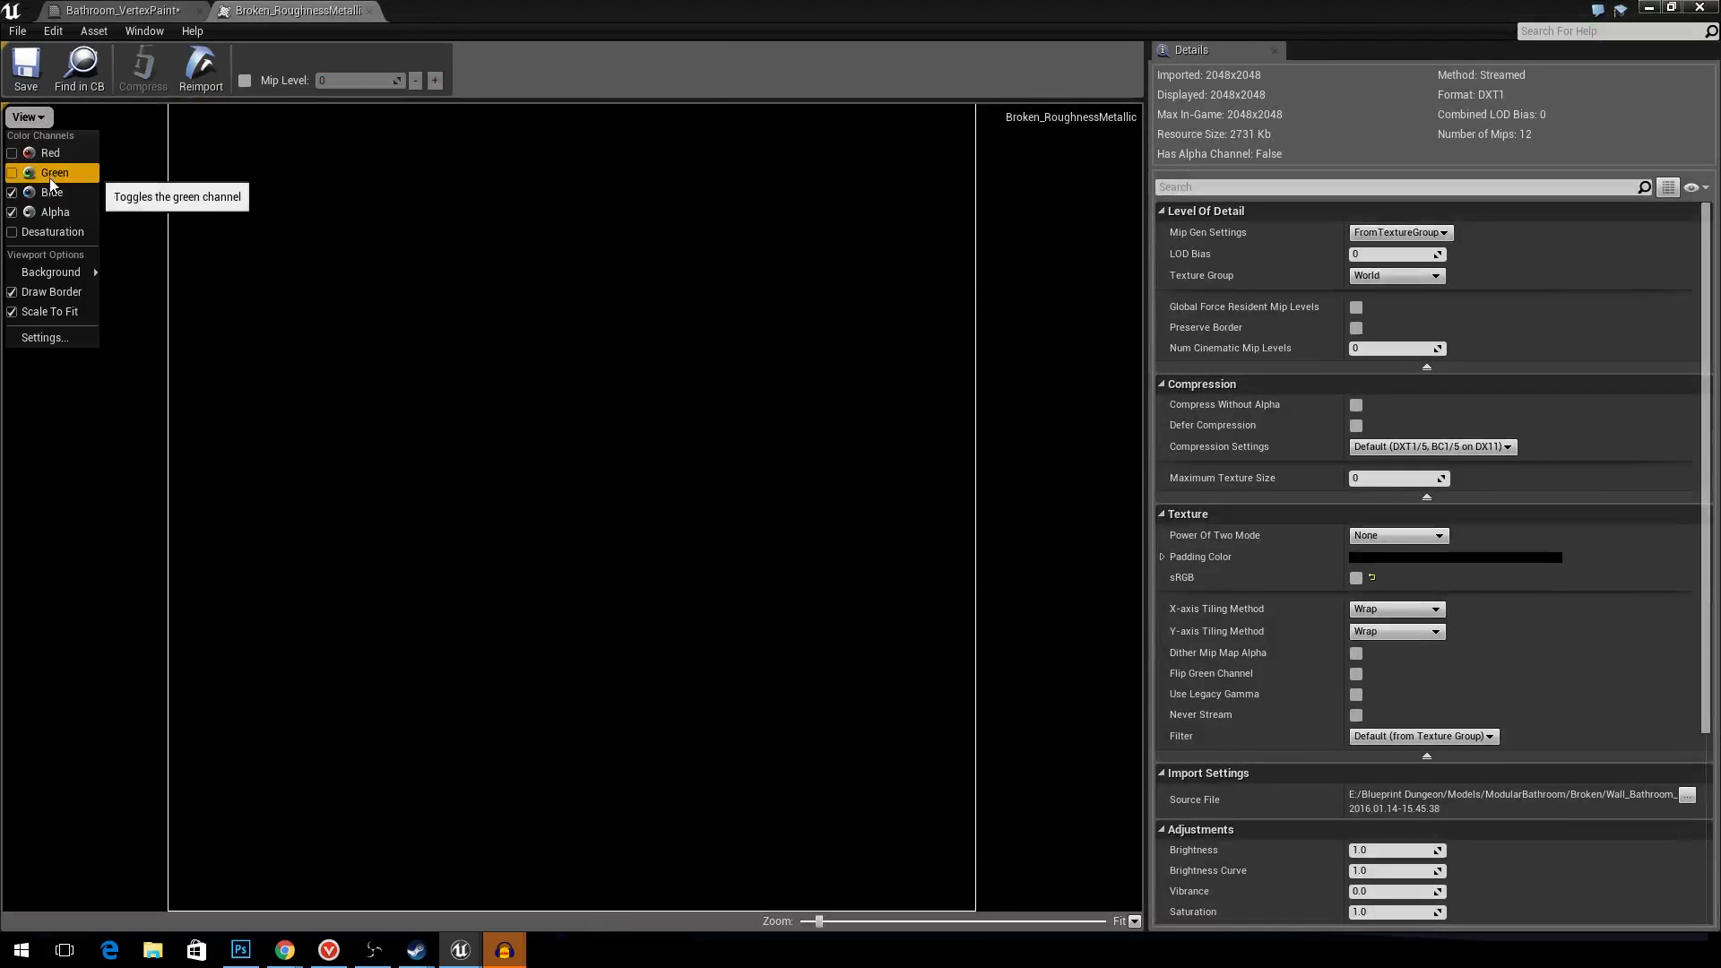
pyautogui.click(47, 150)
pyautogui.click(28, 116)
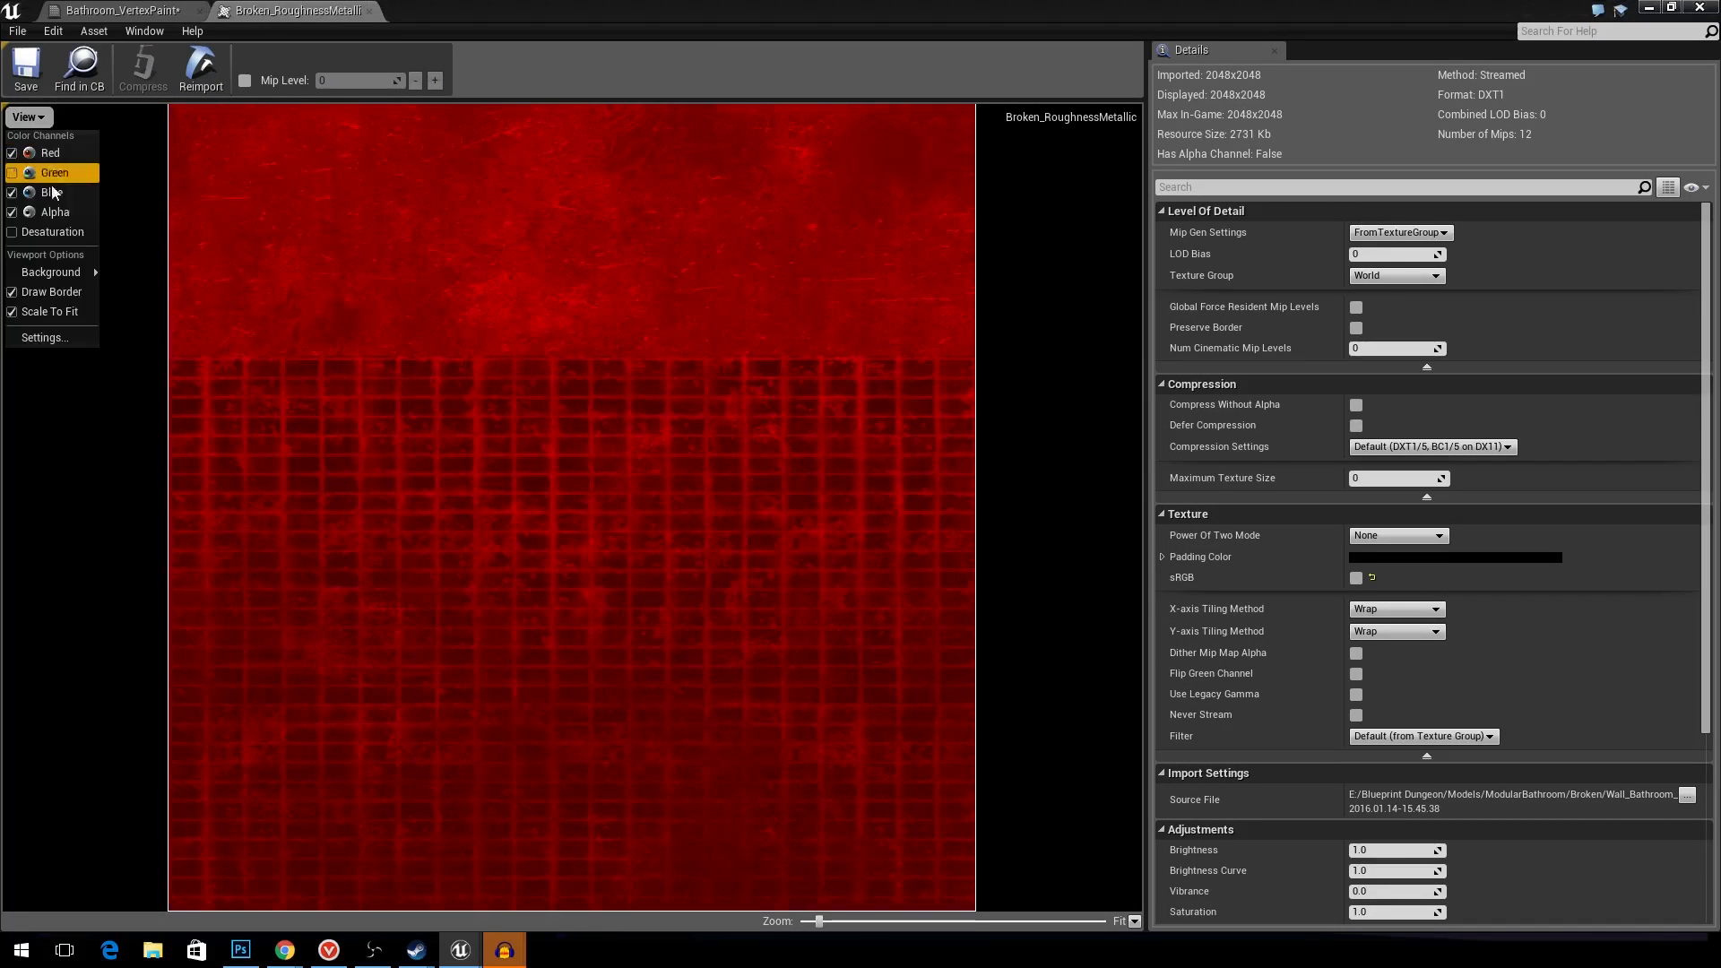
pyautogui.click(54, 199)
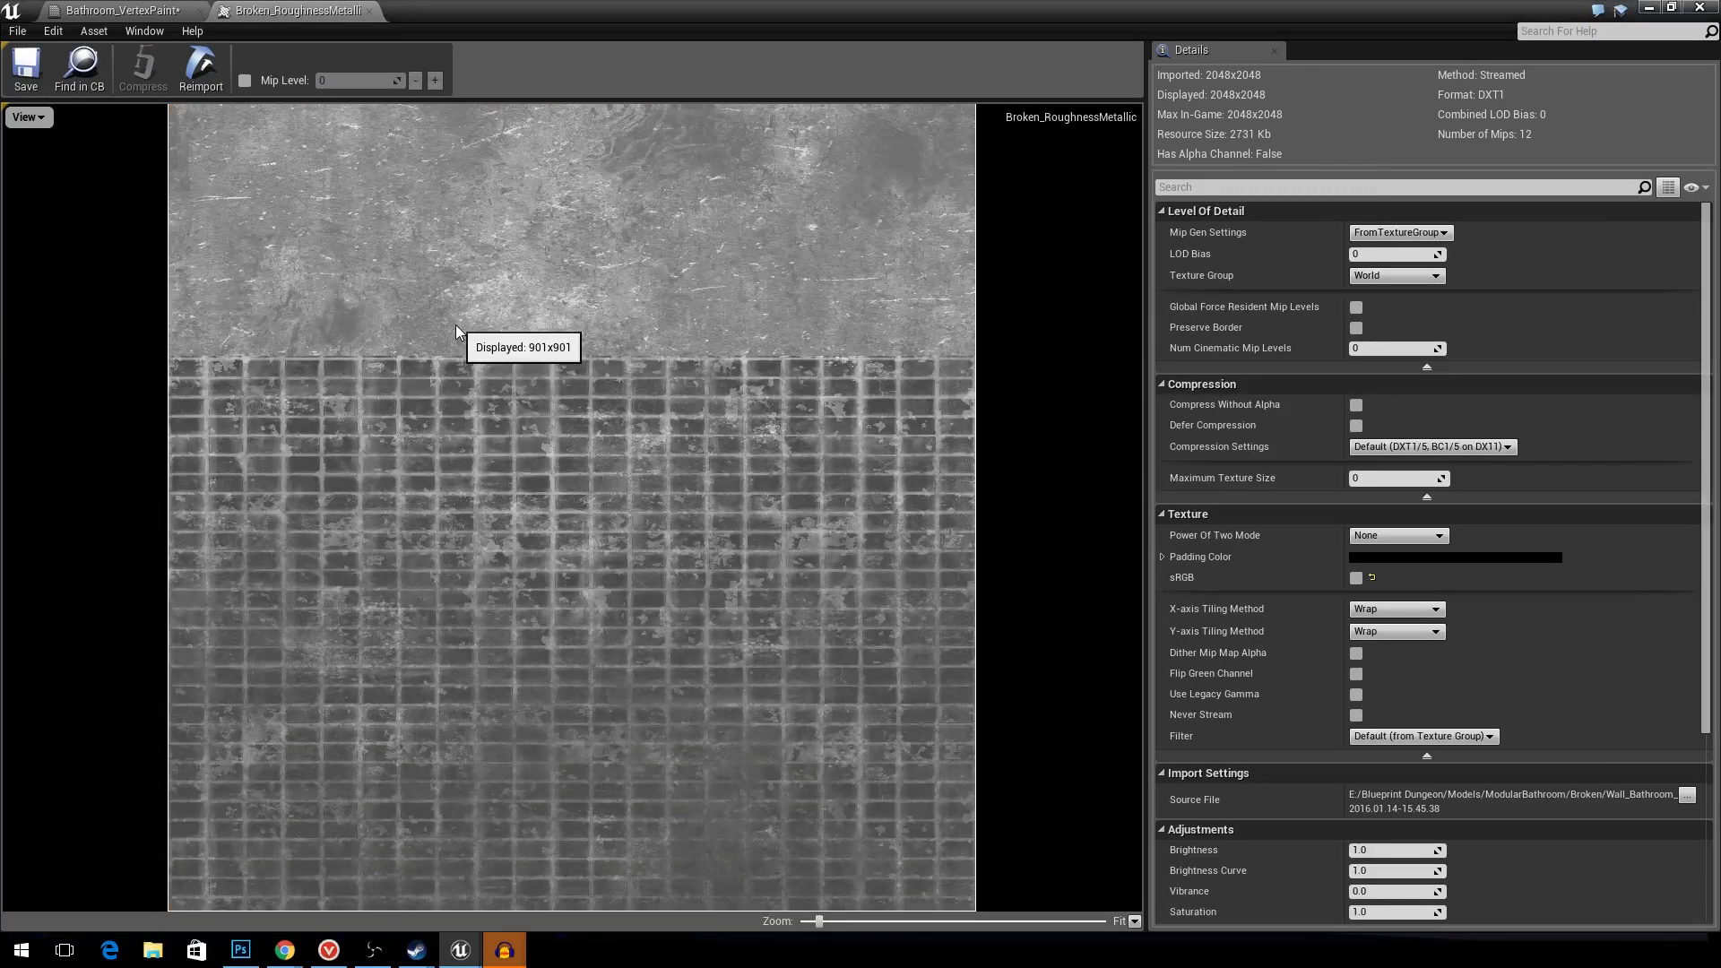
pyautogui.click(122, 10)
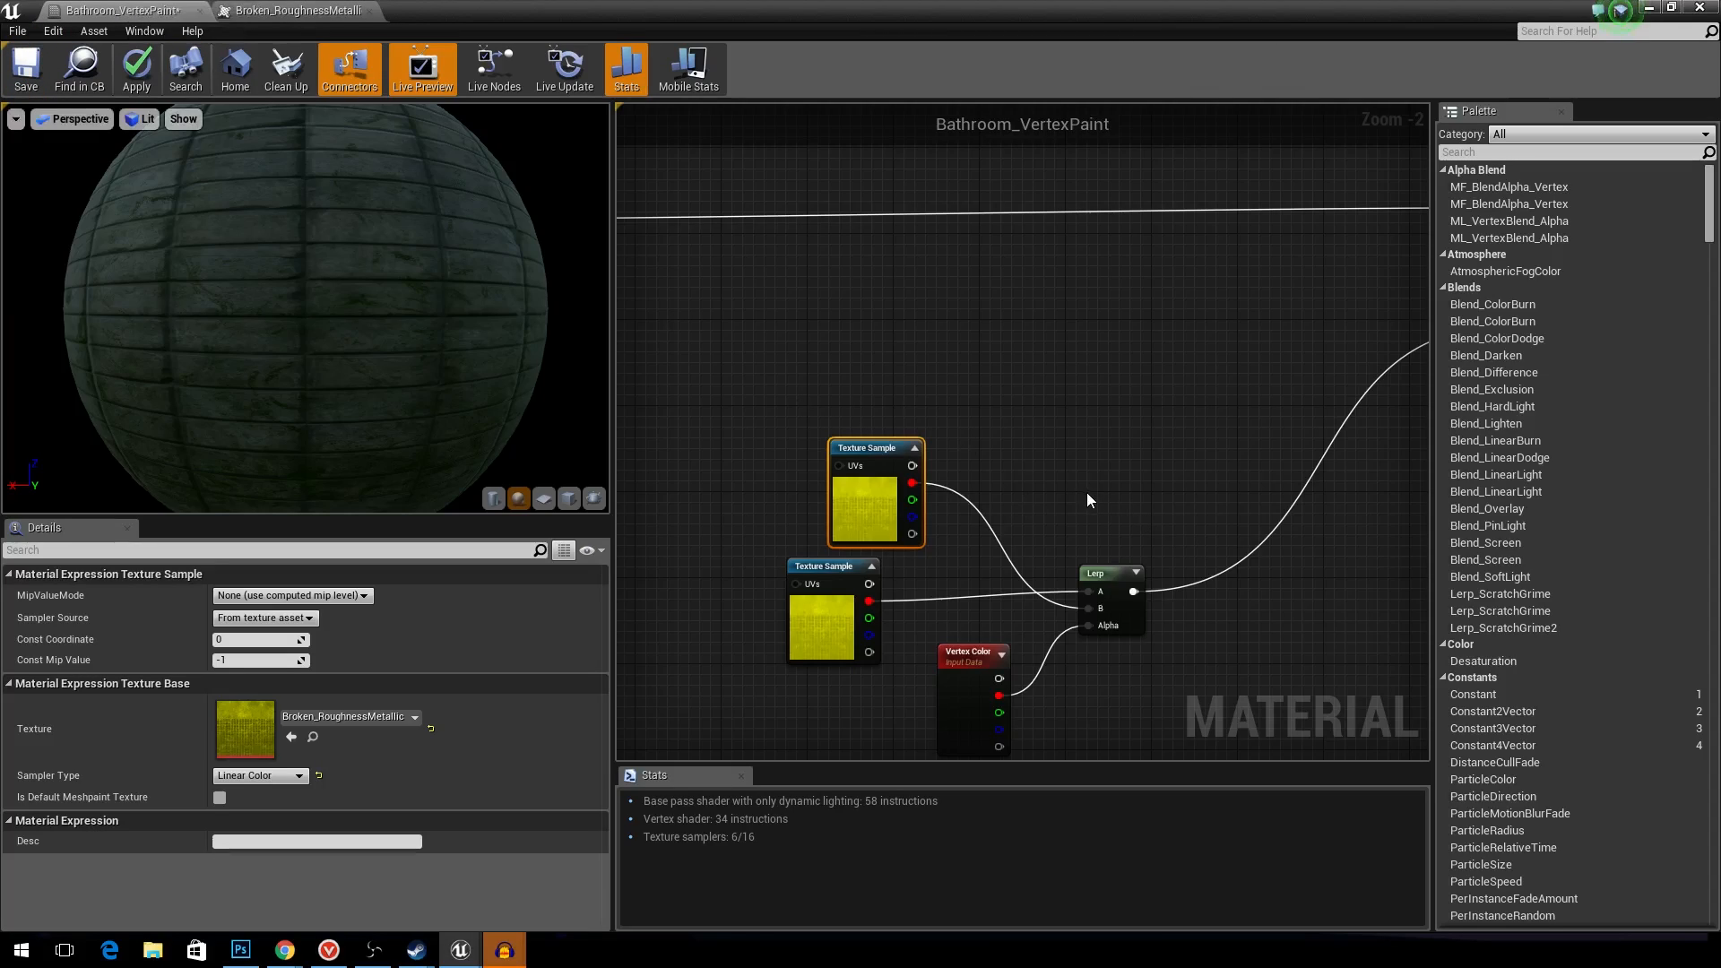
# - Group the two RoughnessMetallic samples, VertexColor and Lerp in a comment box named Ambient Occlusion
pyautogui.scroll(-1, 1132, 496)
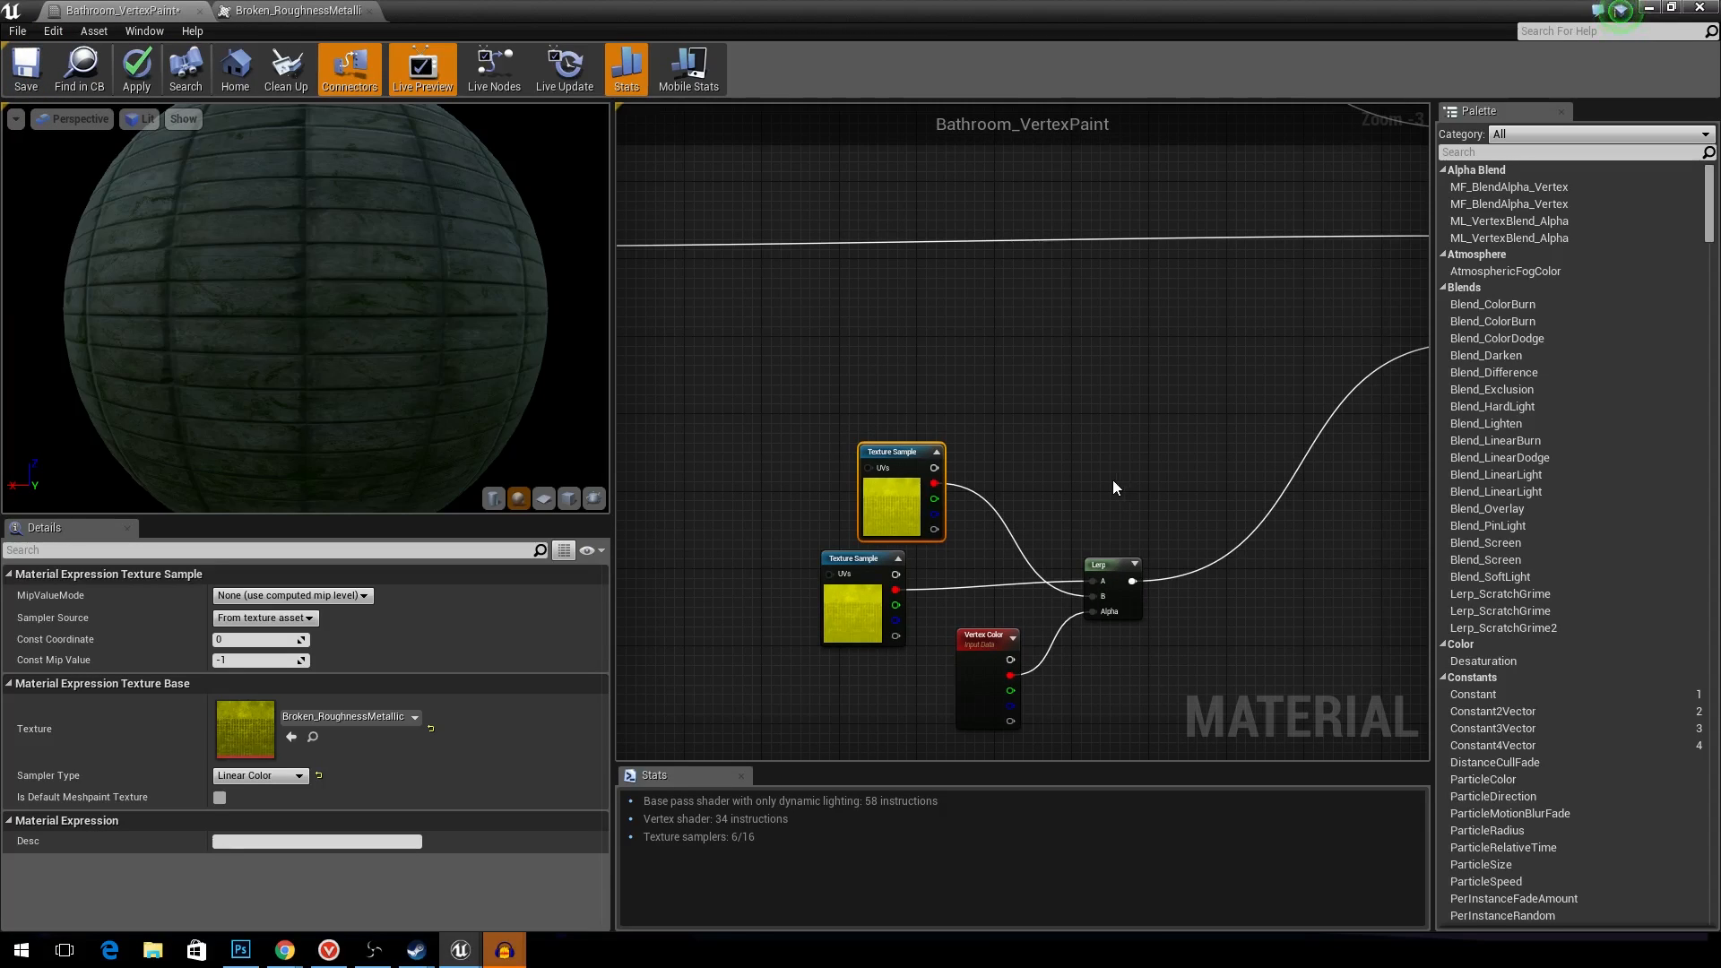
pyautogui.scroll(-1, 1112, 481)
pyautogui.moveTo(1092, 477); pyautogui.dragTo(1029, 548, button='right')
pyautogui.moveTo(1117, 719); pyautogui.dragTo(779, 506)
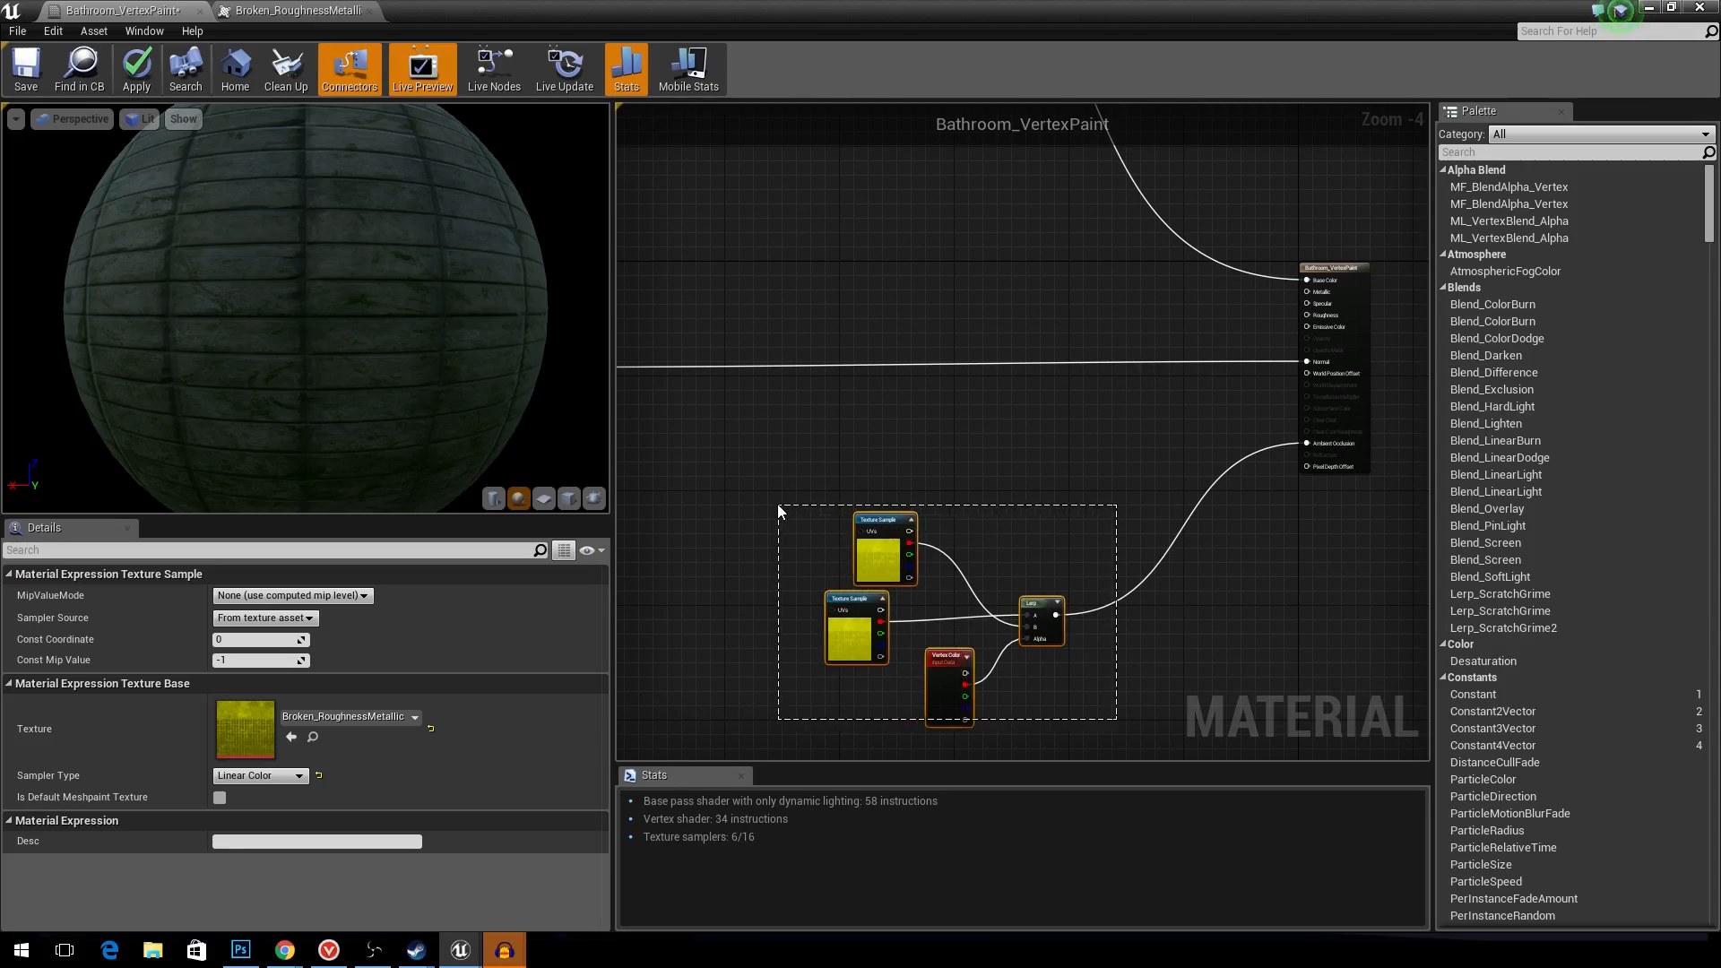
pyautogui.press('c')
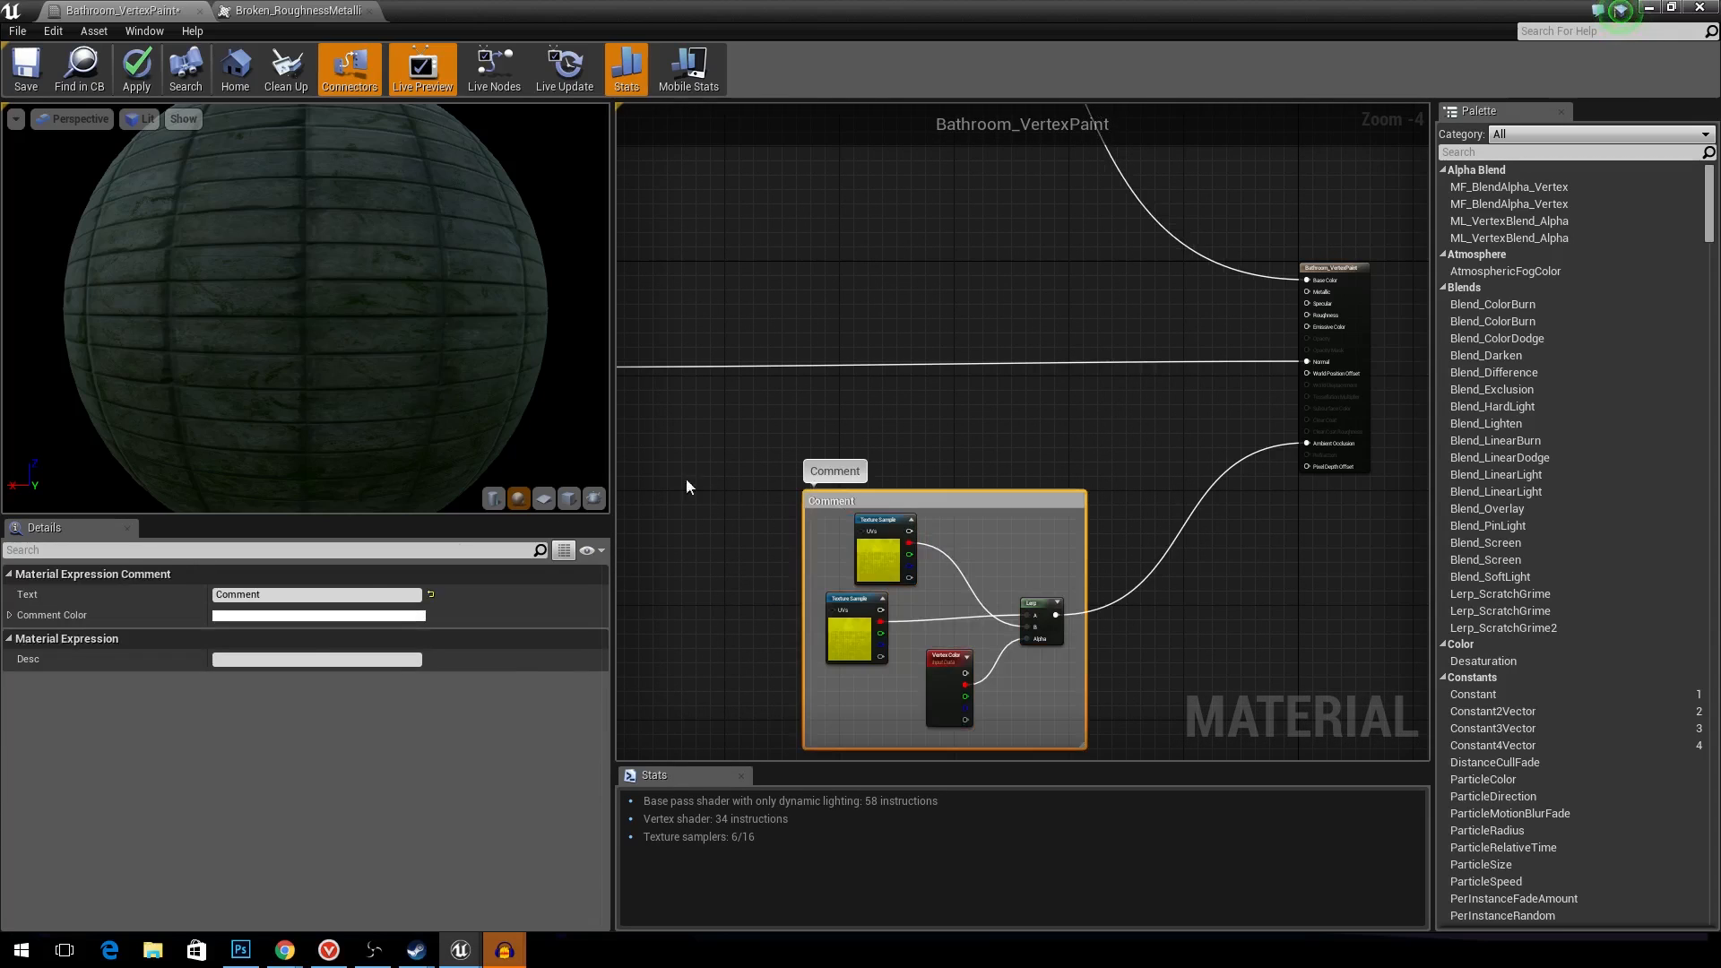
pyautogui.click(305, 595)
pyautogui.write('Ambi')
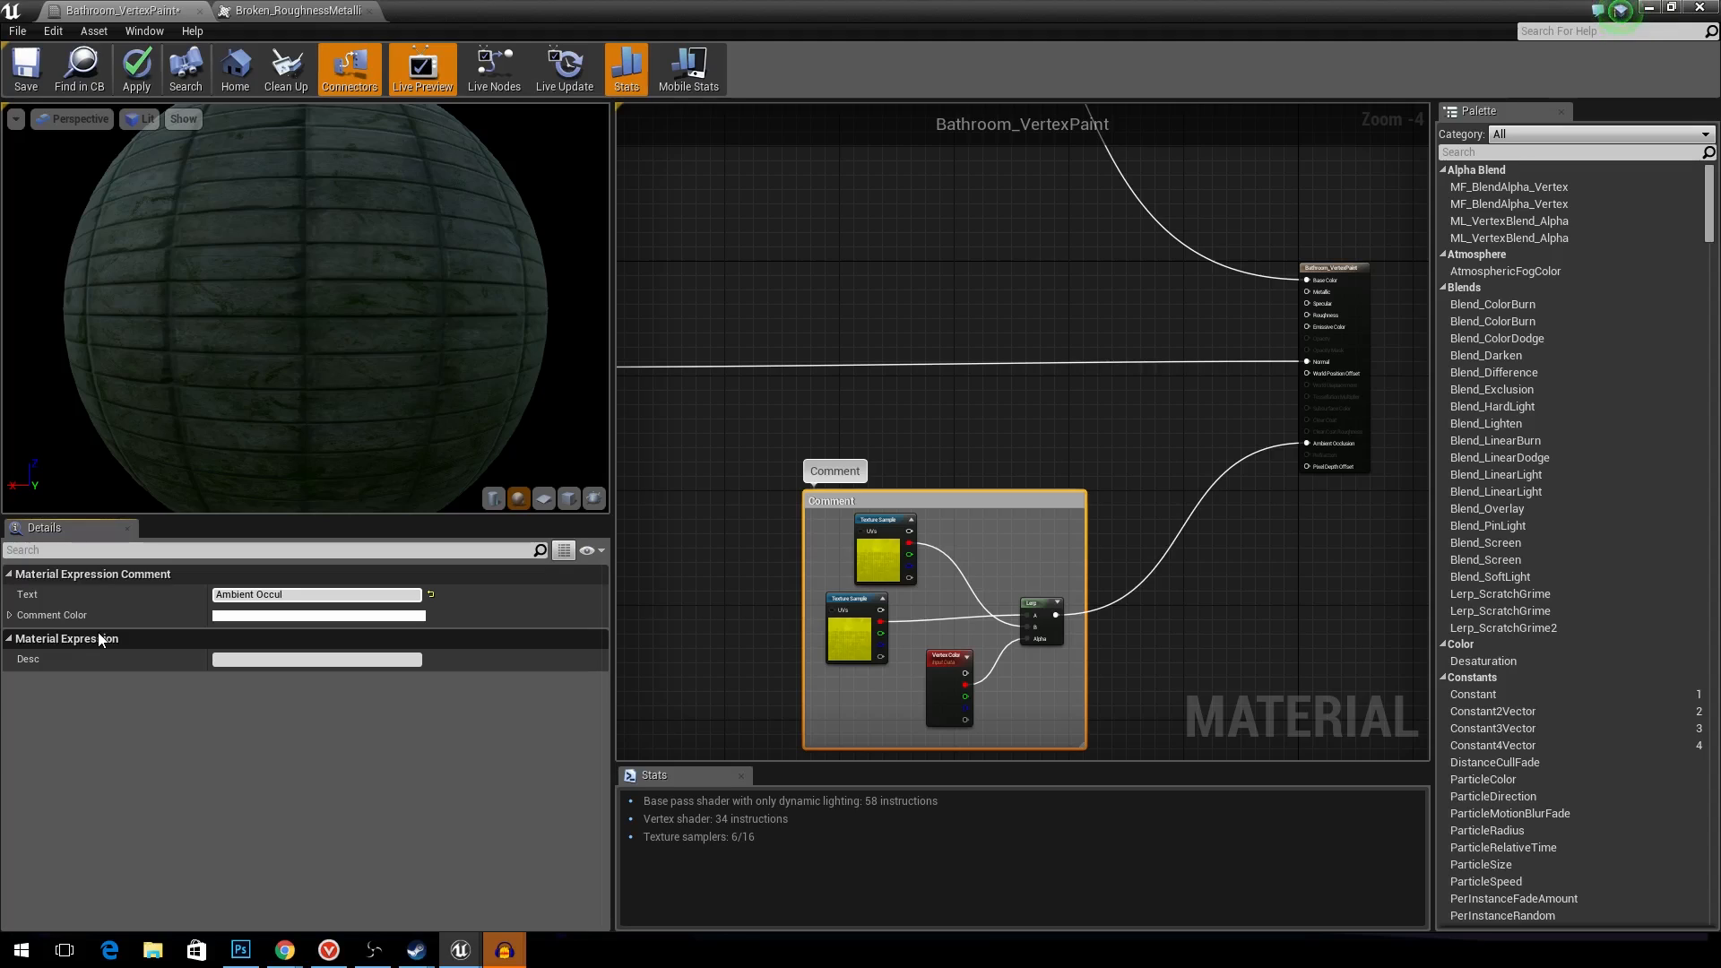
pyautogui.scroll(4, 1310, 545)
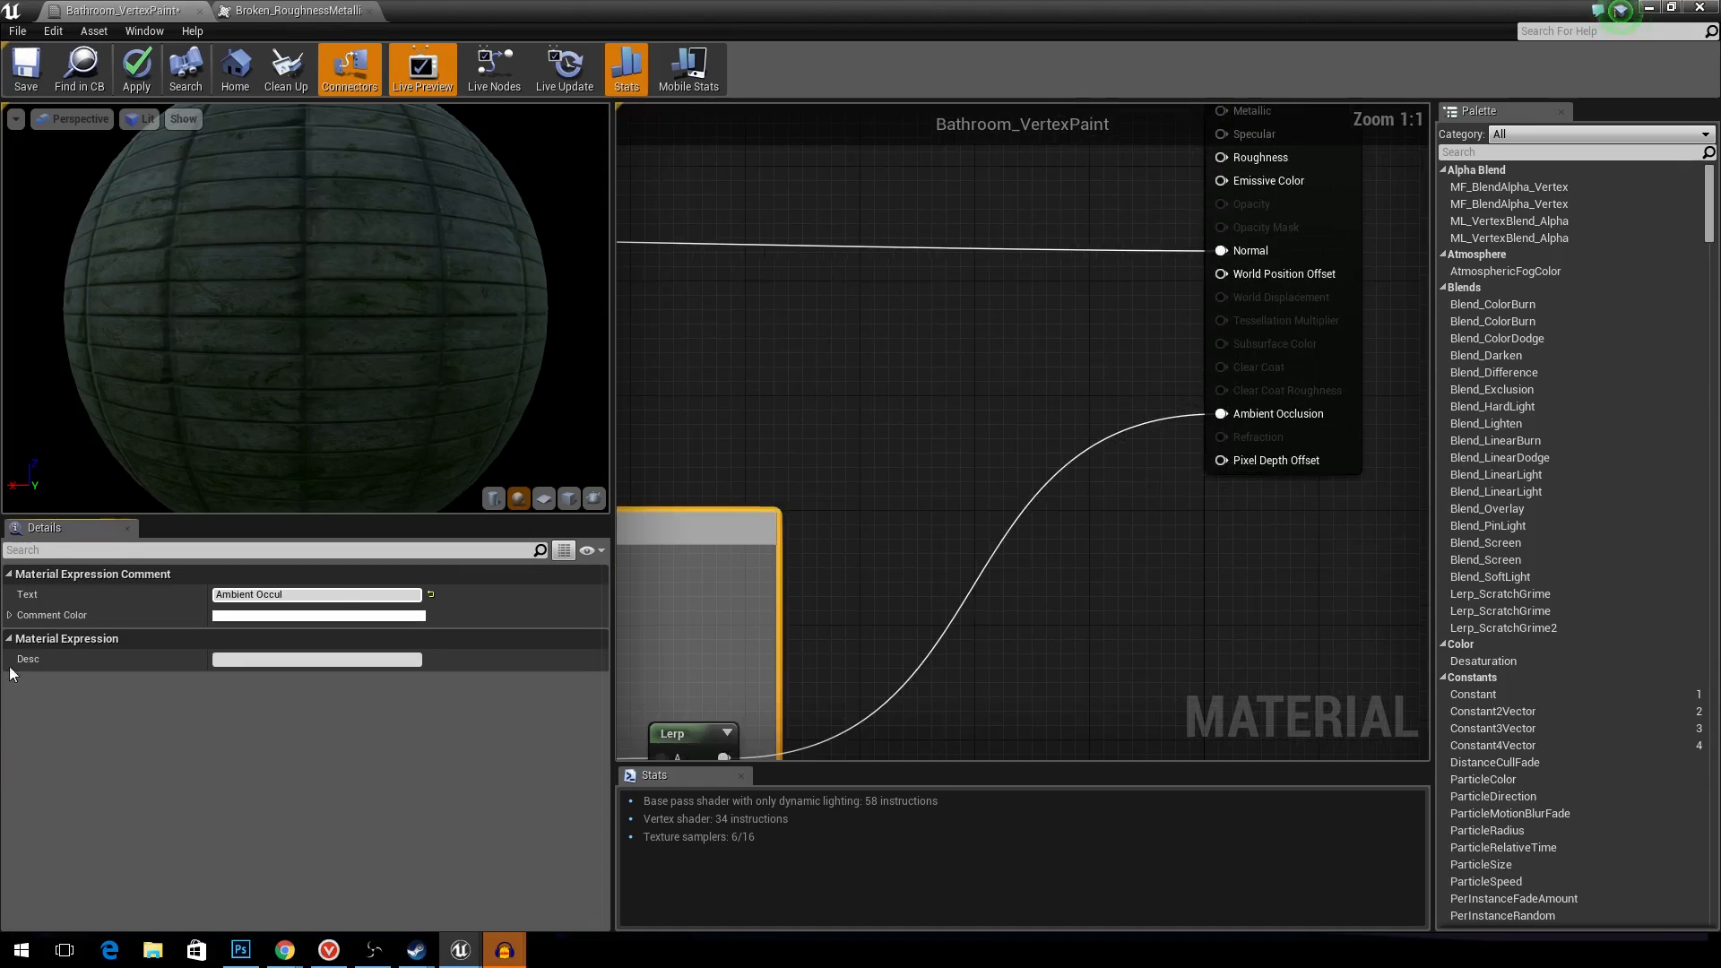
pyautogui.press('BackSpace')
pyautogui.press('BackSpace')
pyautogui.write('lusion')
# - Move the Ambient Occlusion comment group lower to free space beneath the Normal connection
pyautogui.scroll(-4, 934, 470)
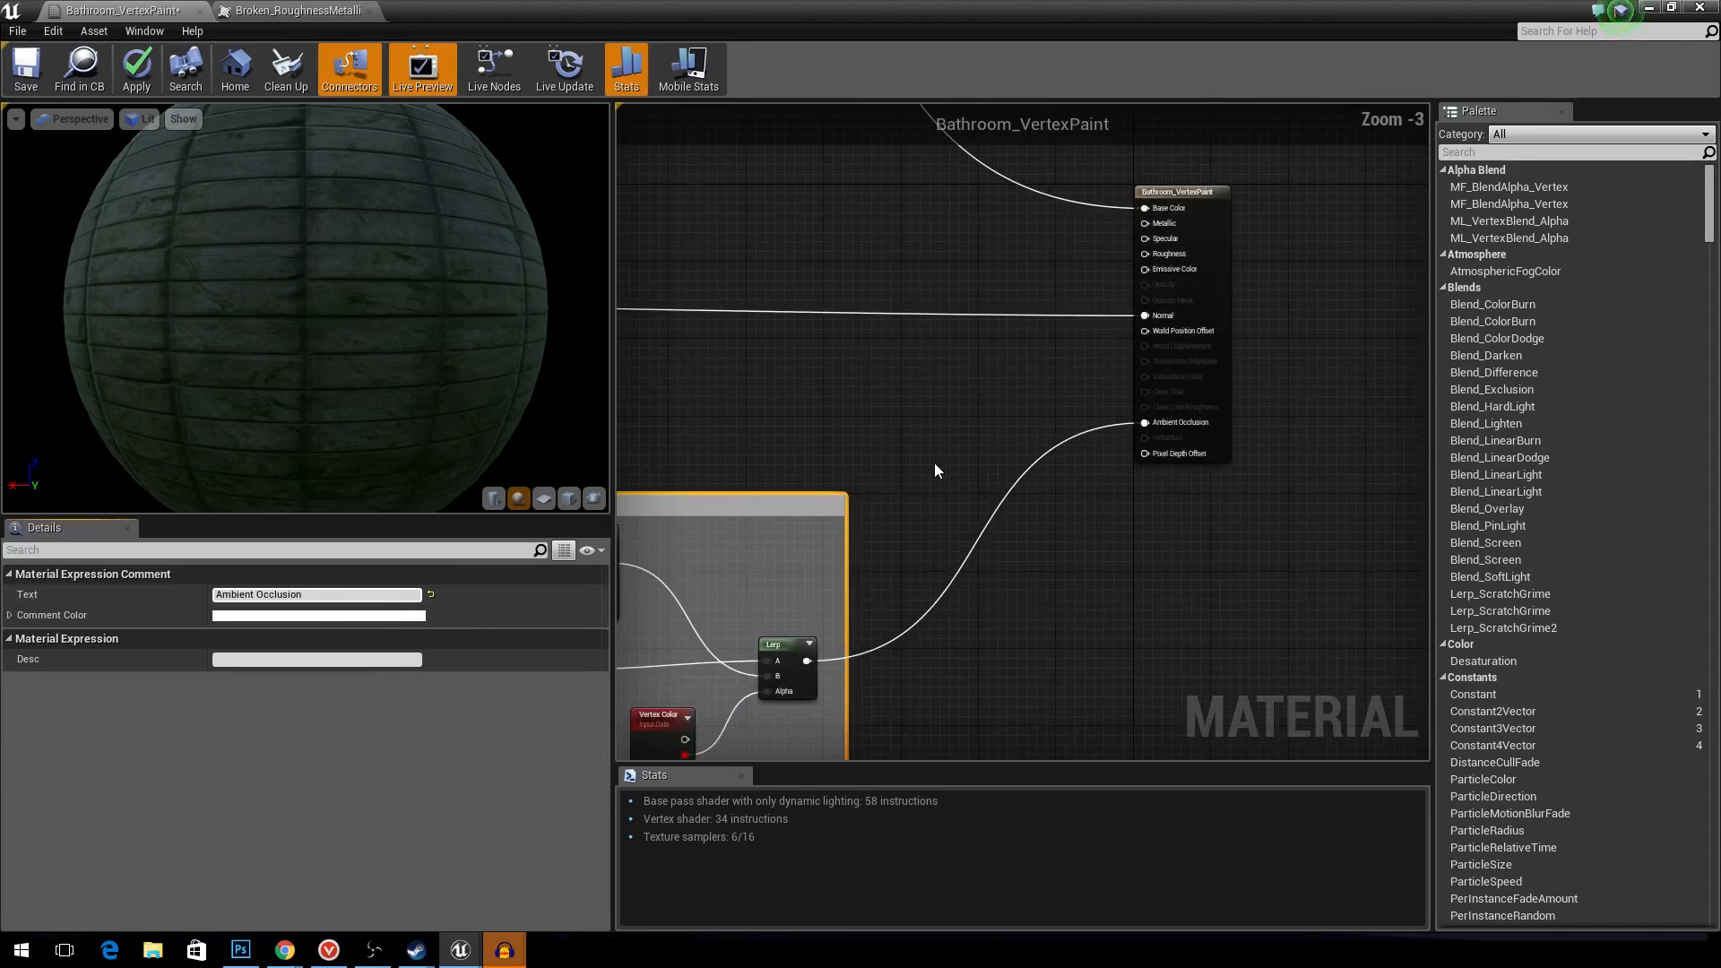
pyautogui.moveTo(934, 462); pyautogui.dragTo(1078, 395, button='right')
pyautogui.scroll(-4, 1078, 395)
pyautogui.moveTo(1013, 430); pyautogui.dragTo(983, 522)
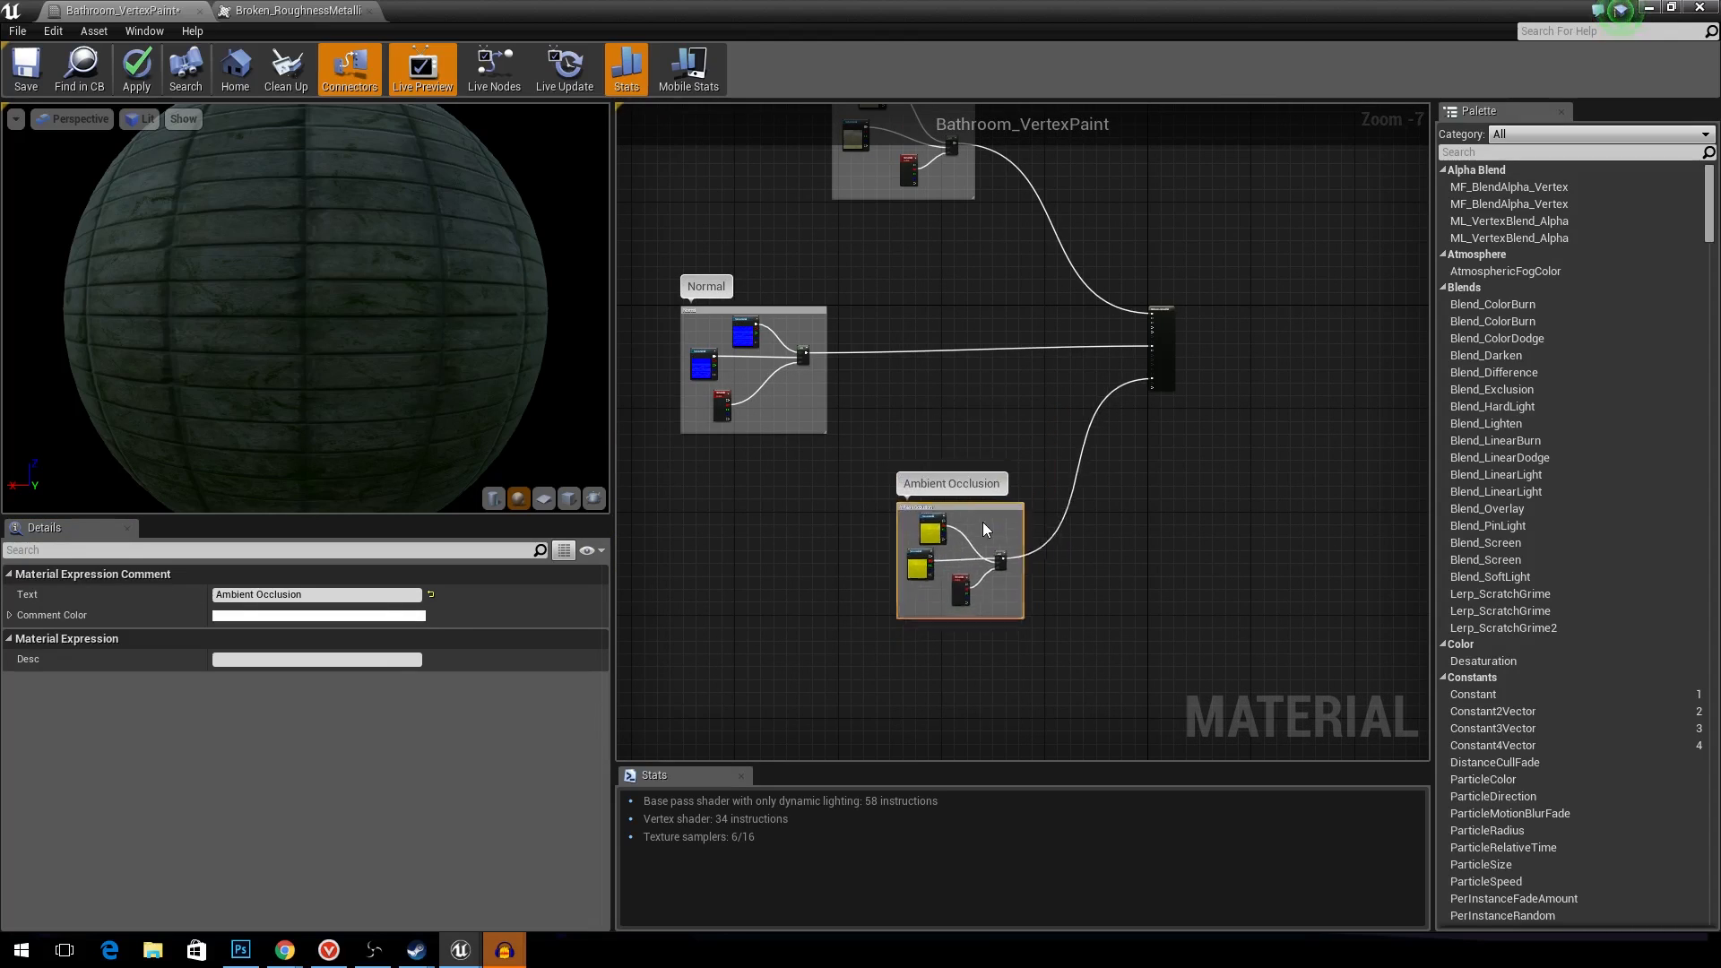
pyautogui.click(1001, 434)
# - Add a LinearInterpolate node above the Ambient Occlusion group
pyautogui.scroll(2, 964, 434)
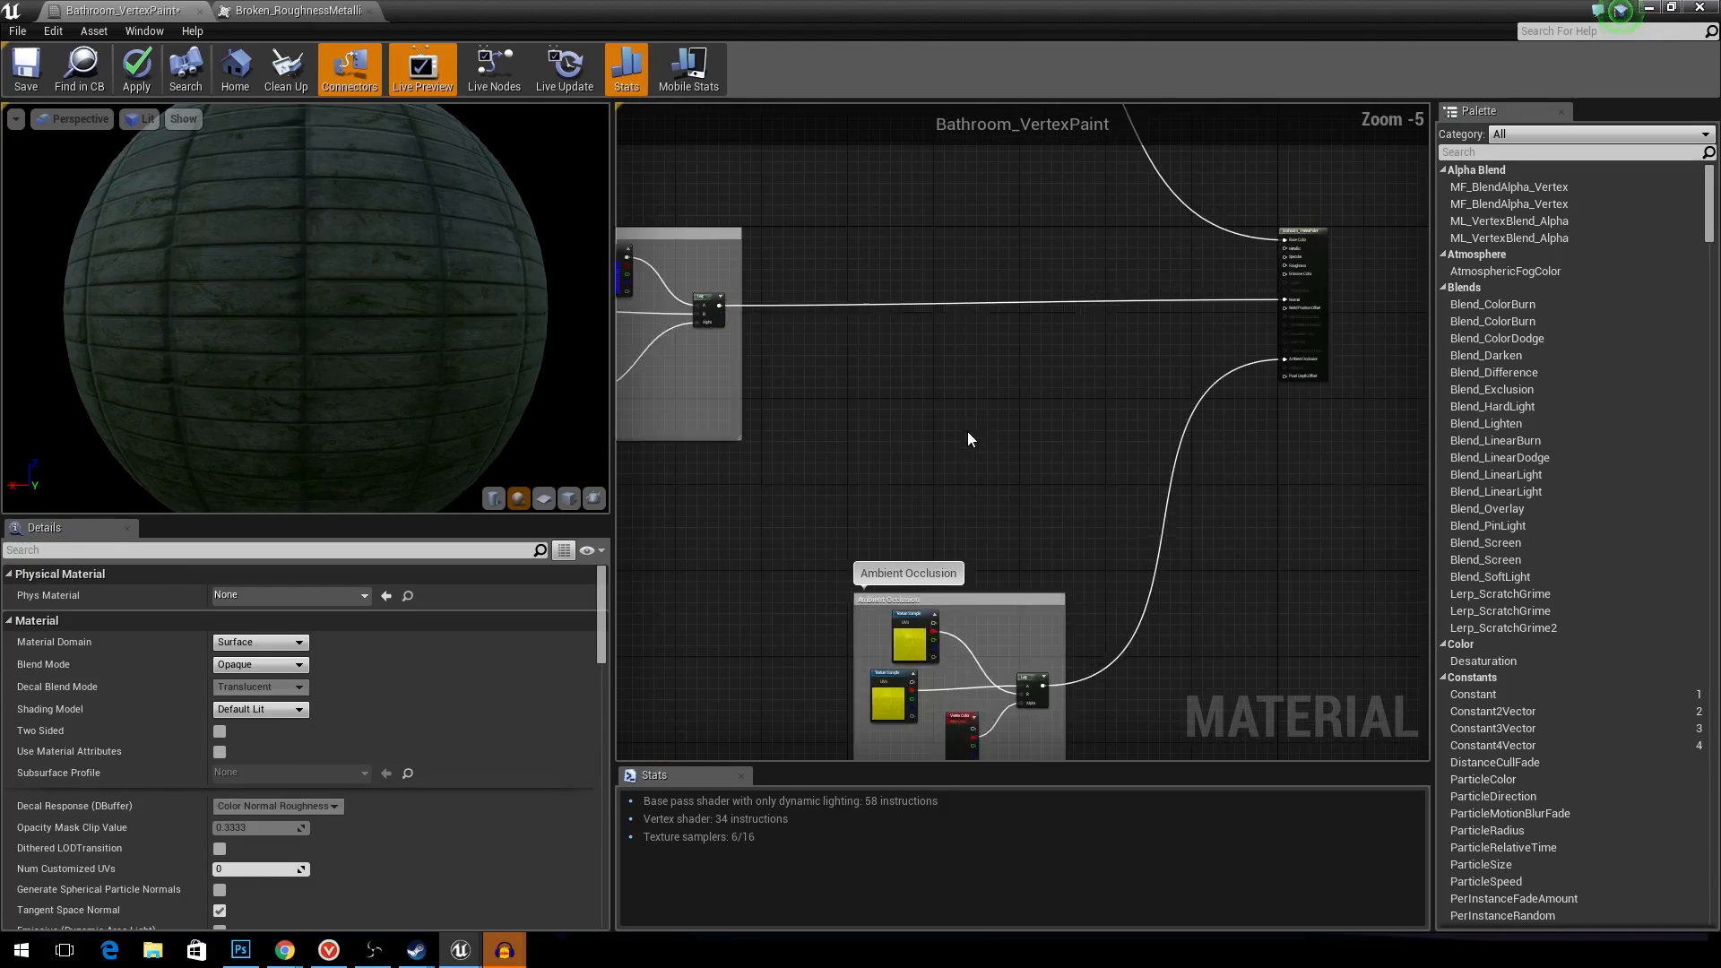
pyautogui.scroll(2, 954, 671)
pyautogui.click(879, 619)
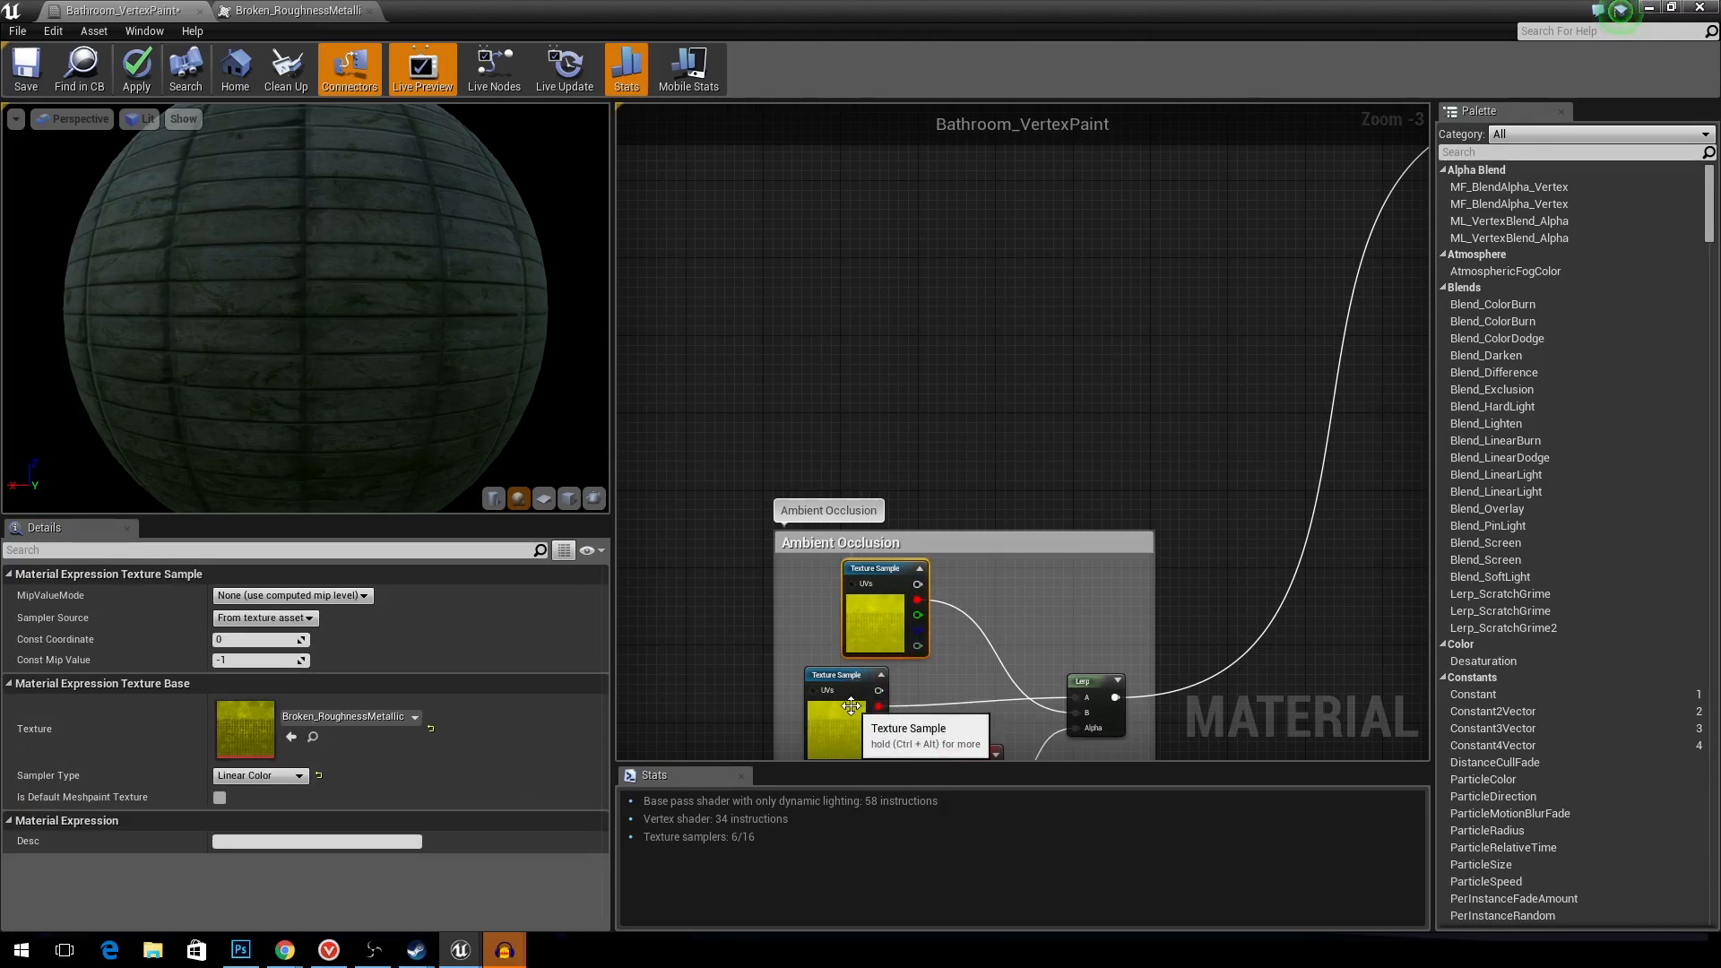
pyautogui.click(923, 658)
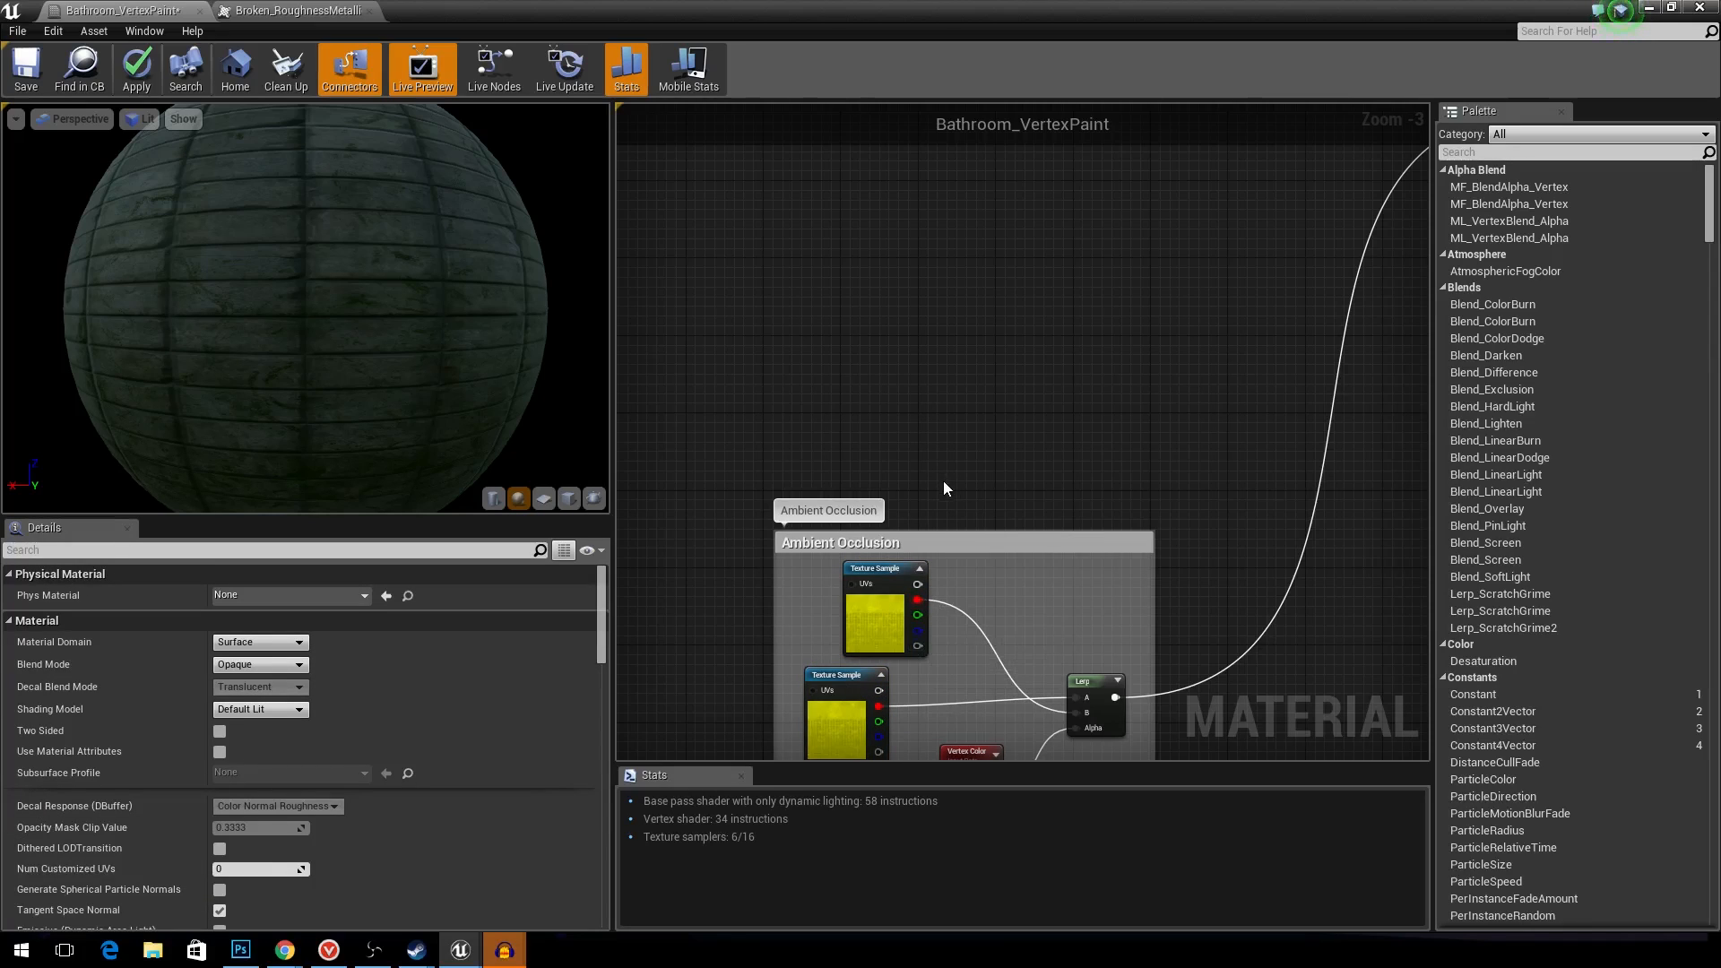
pyautogui.rightClick(943, 323)
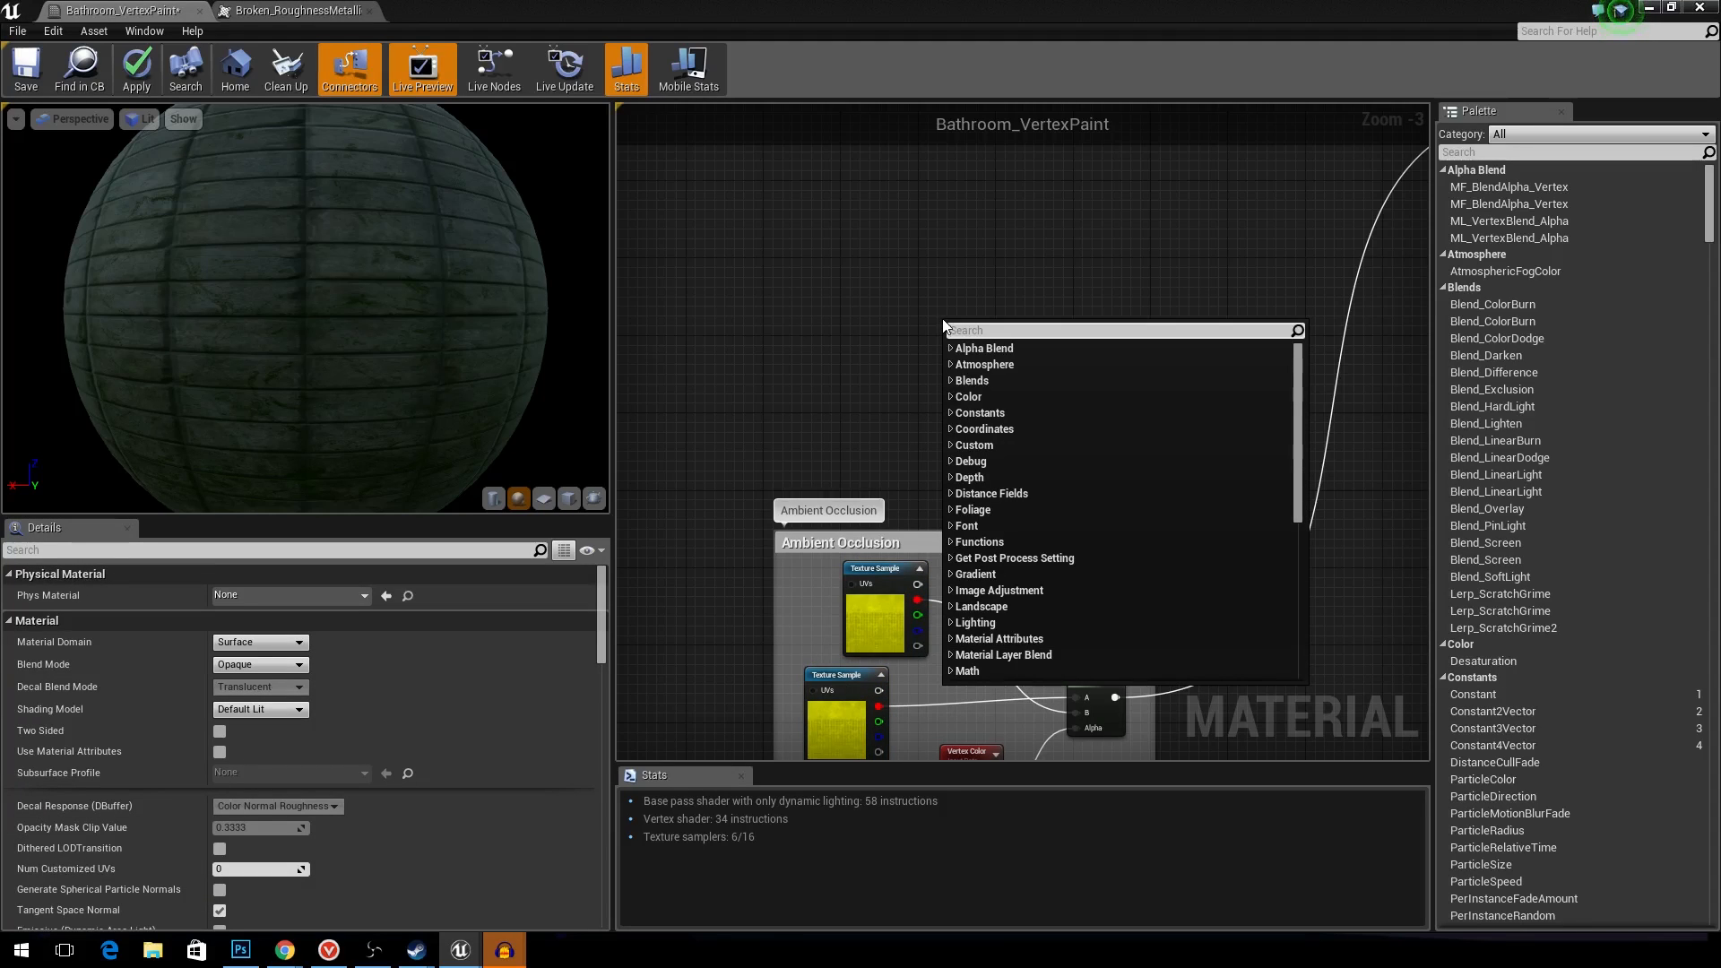
pyautogui.write('lerp')
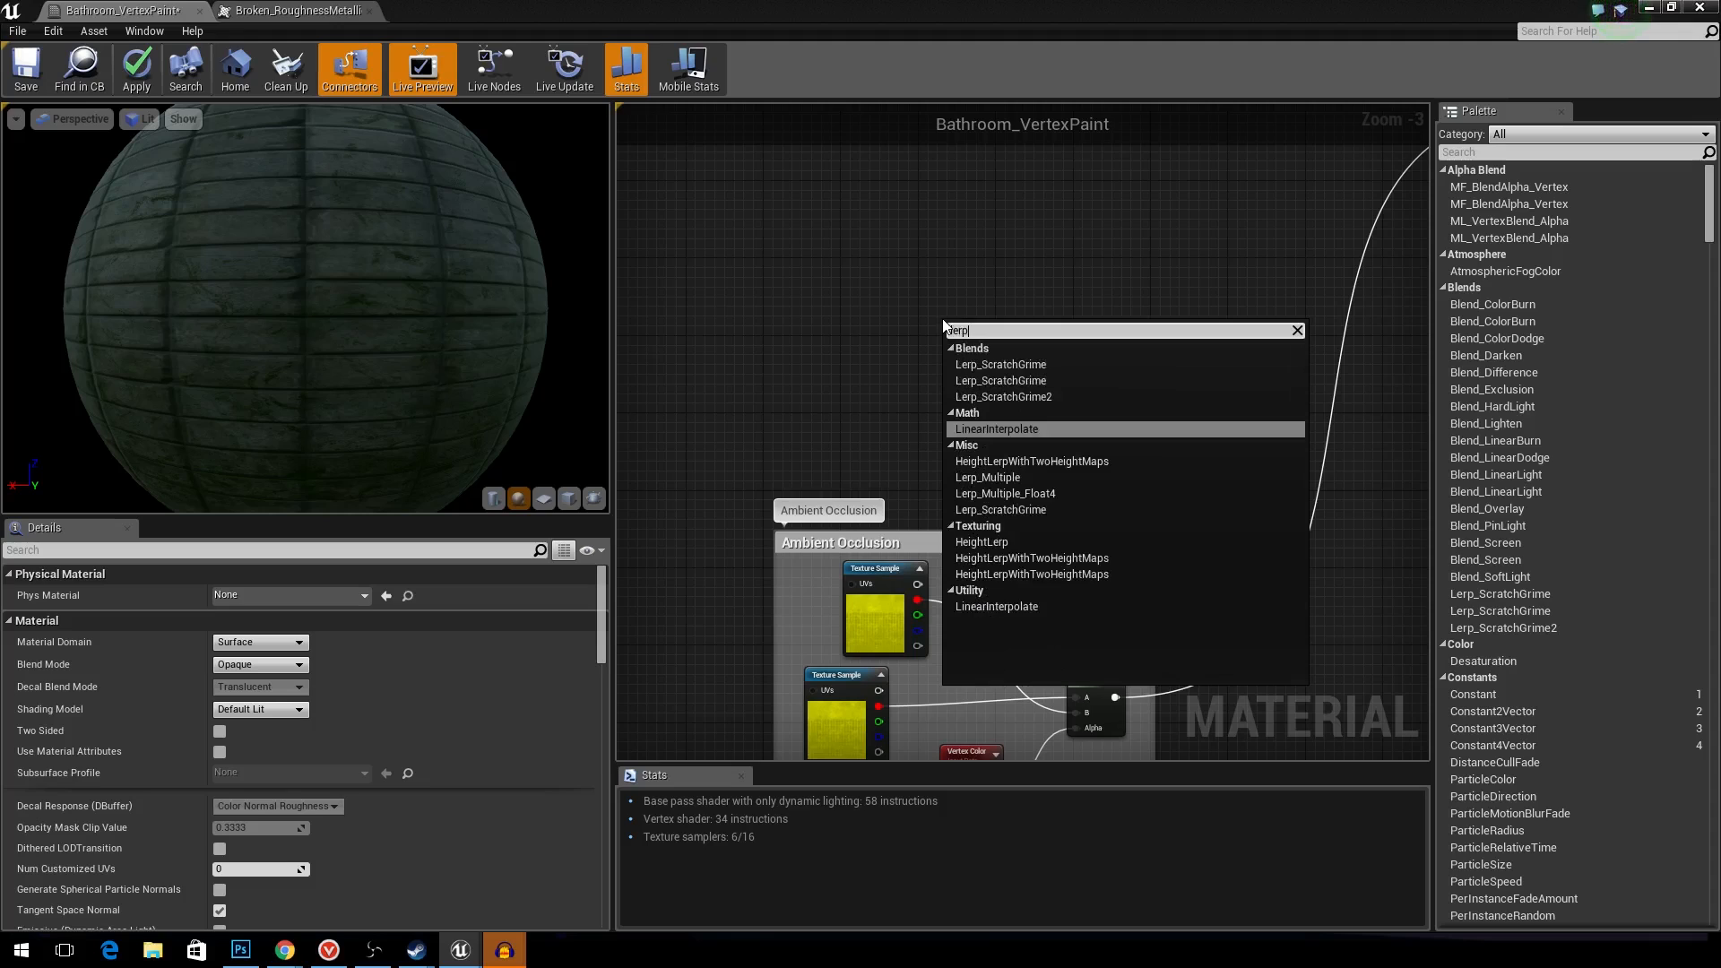
pyautogui.press('Return')
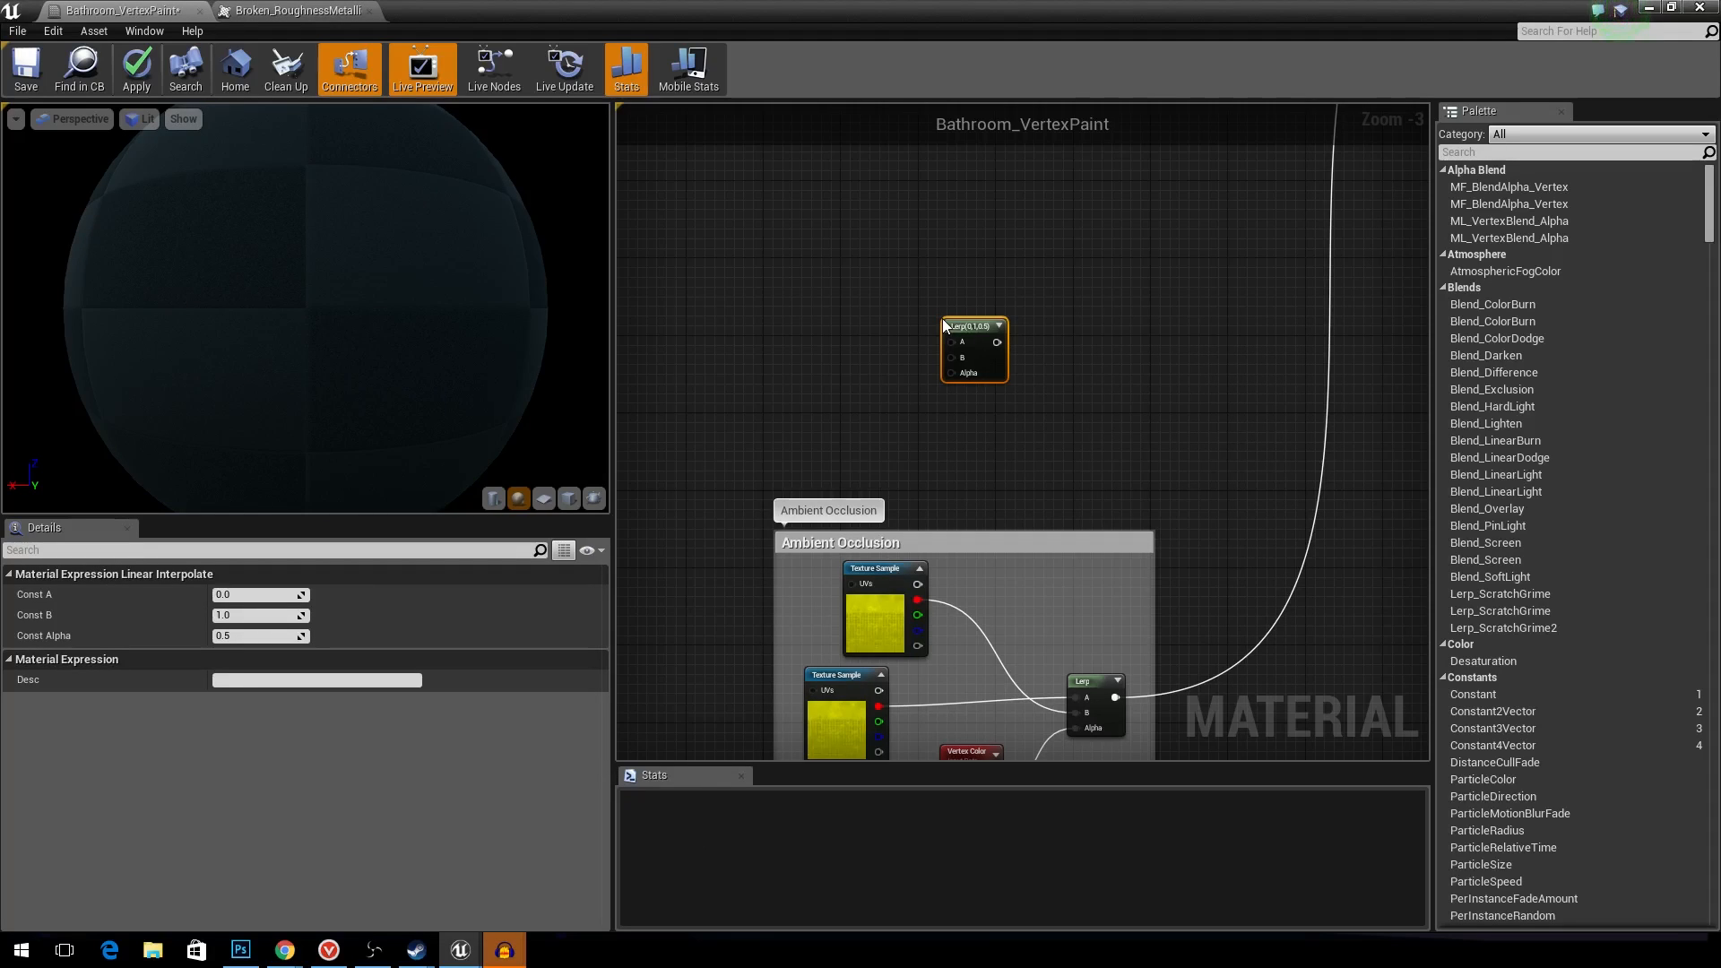
# - Add a VertexColor node and place it to the left of the new Lerp
pyautogui.rightClick(975, 410)
pyautogui.write('vertex')
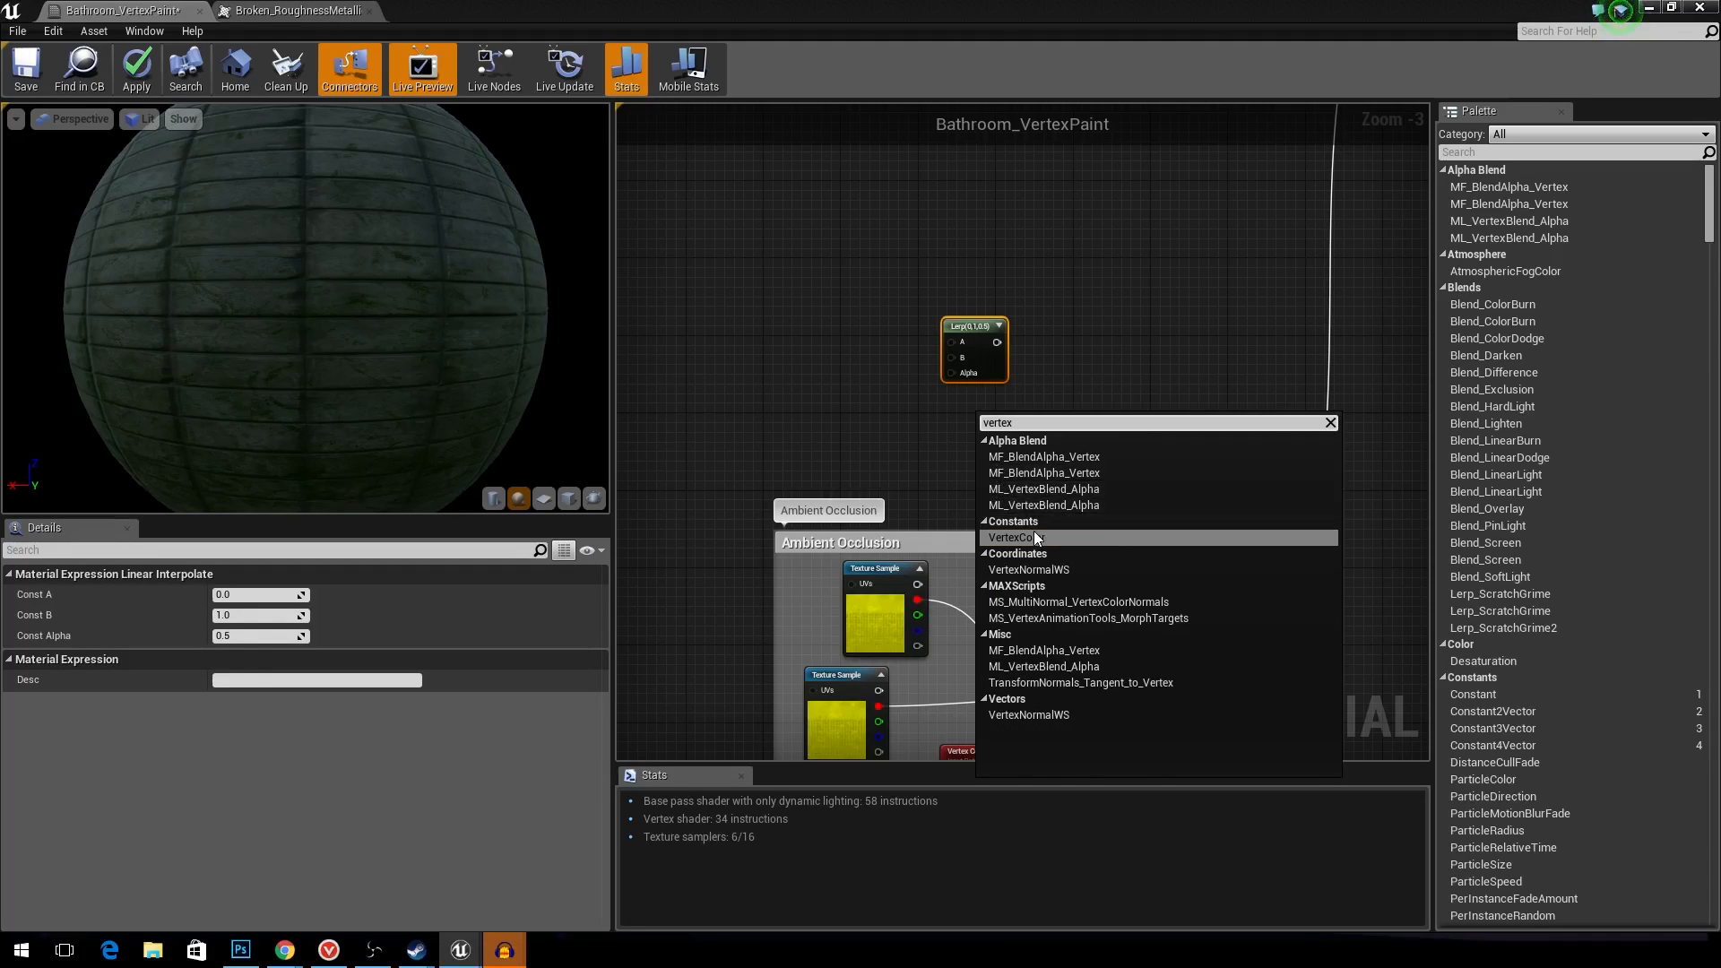
pyautogui.click(1033, 535)
pyautogui.moveTo(964, 444); pyautogui.dragTo(918, 431, button='right')
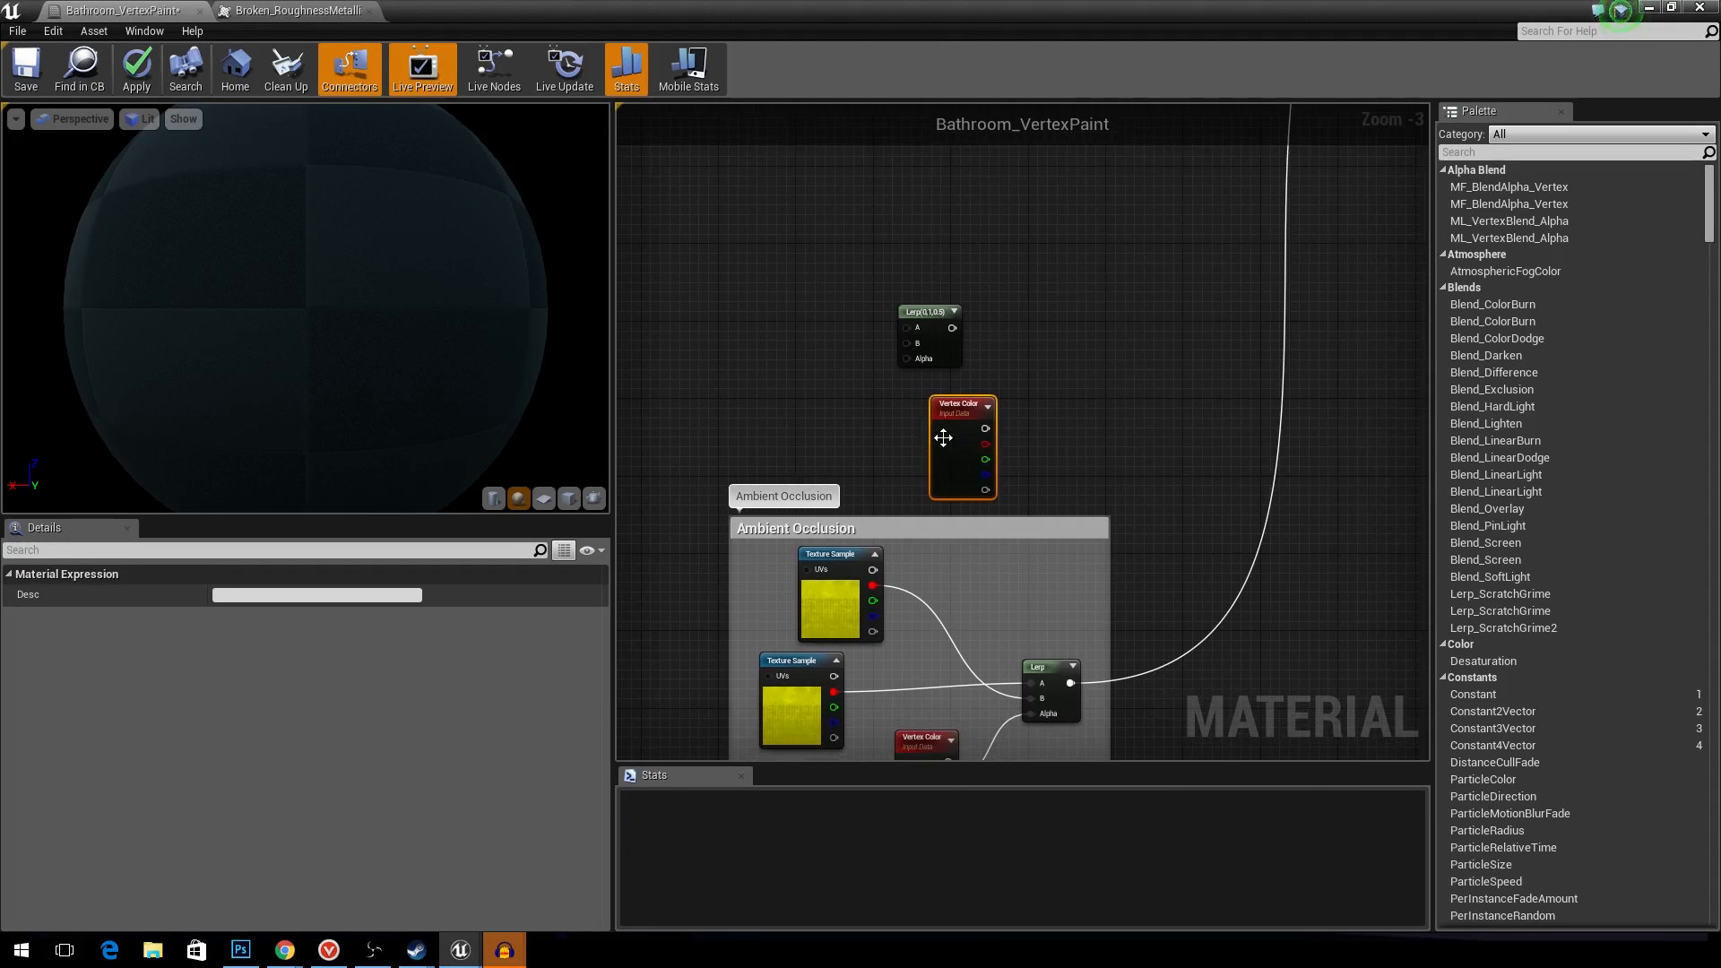
pyautogui.moveTo(938, 440); pyautogui.dragTo(766, 366)
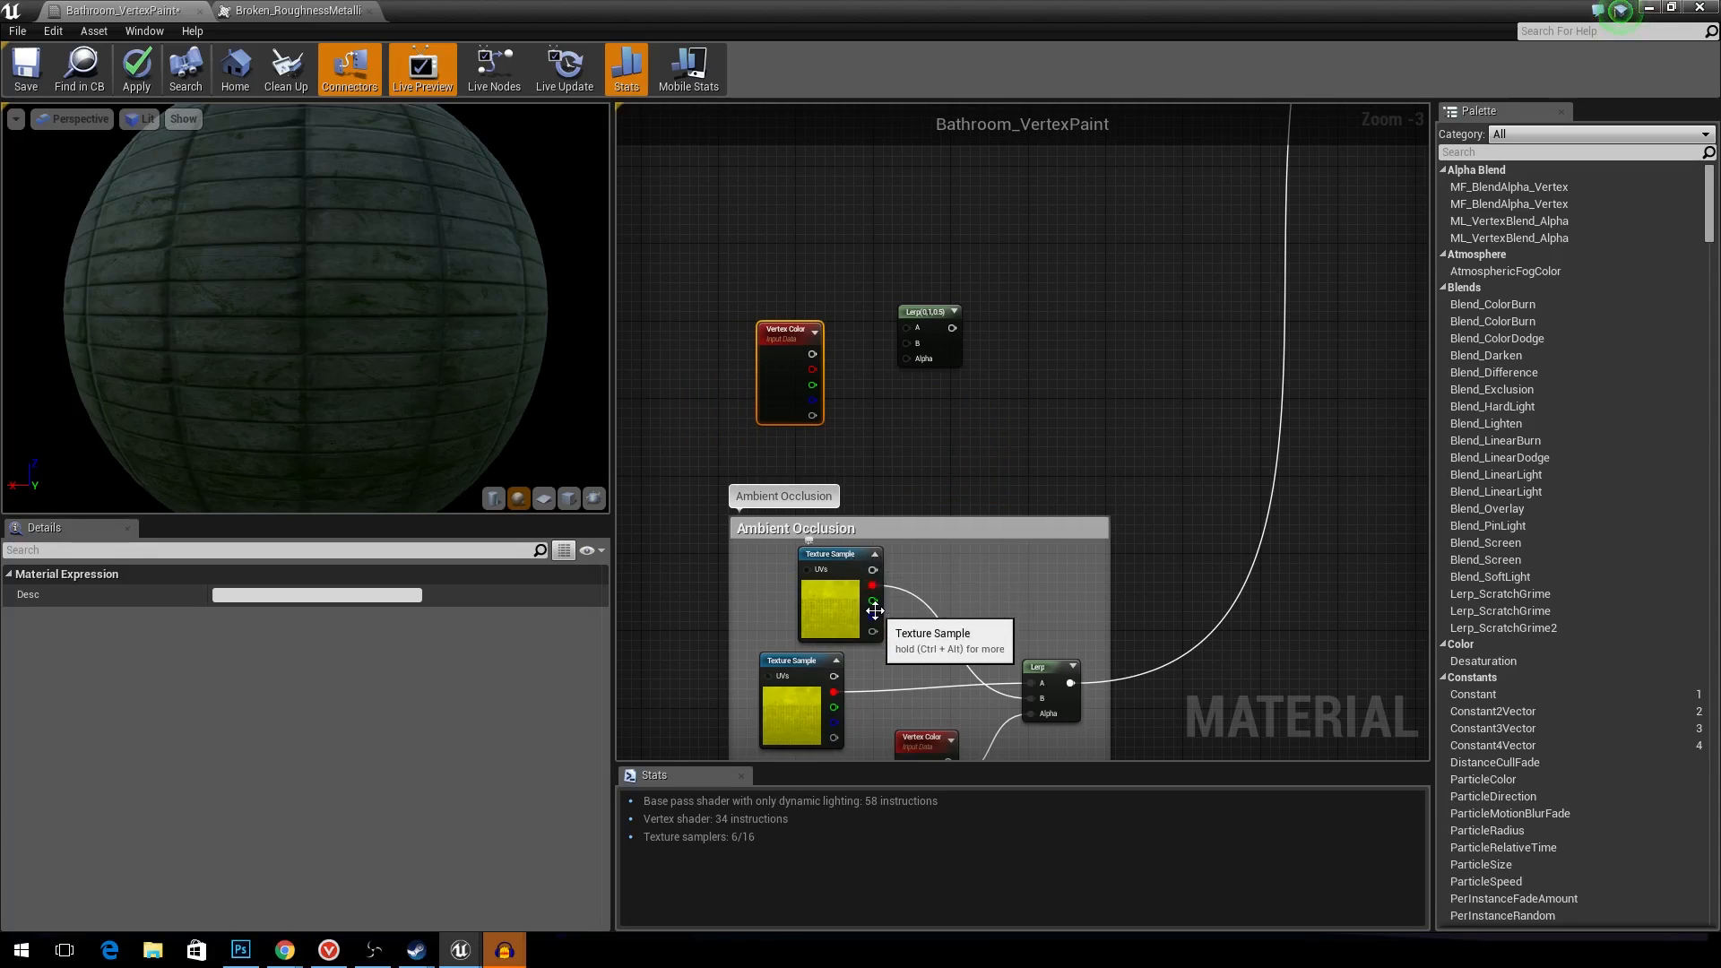
# - Connect the green channels of the Broken and Default RoughnessMetallic samples to the new Lerp's B and A inputs
pyautogui.scroll(-2, 991, 489)
pyautogui.moveTo(990, 475); pyautogui.dragTo(1016, 511, button='right')
pyautogui.scroll(2, 1013, 543)
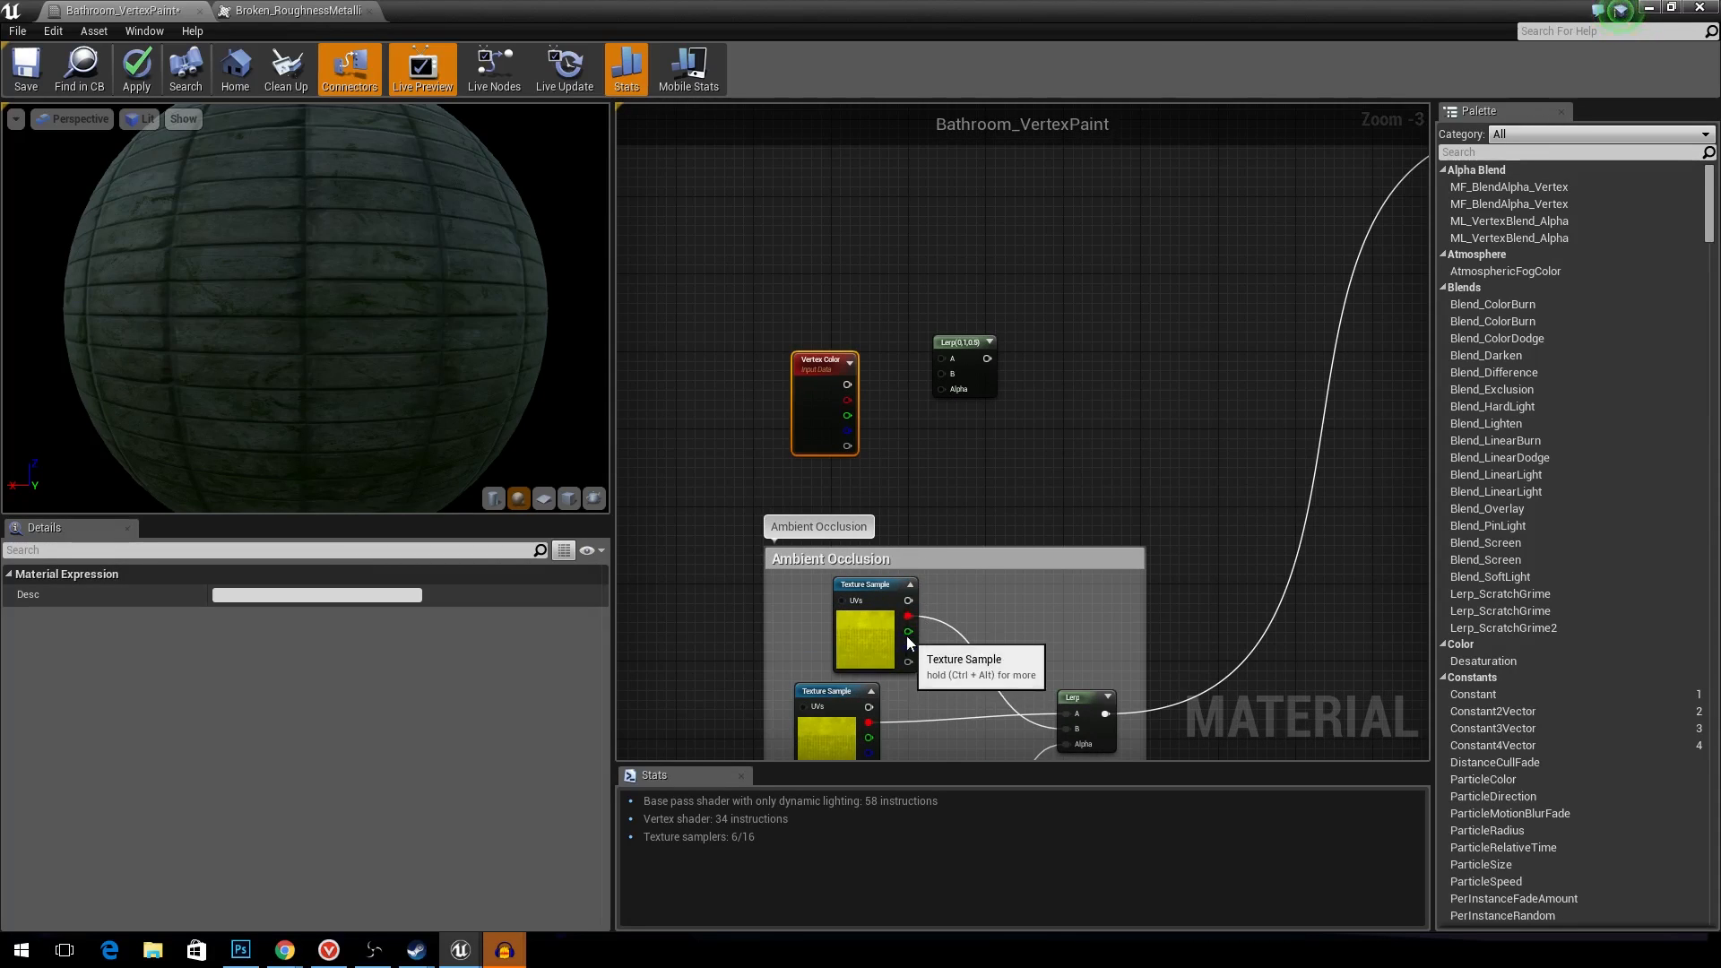
pyautogui.click(876, 635)
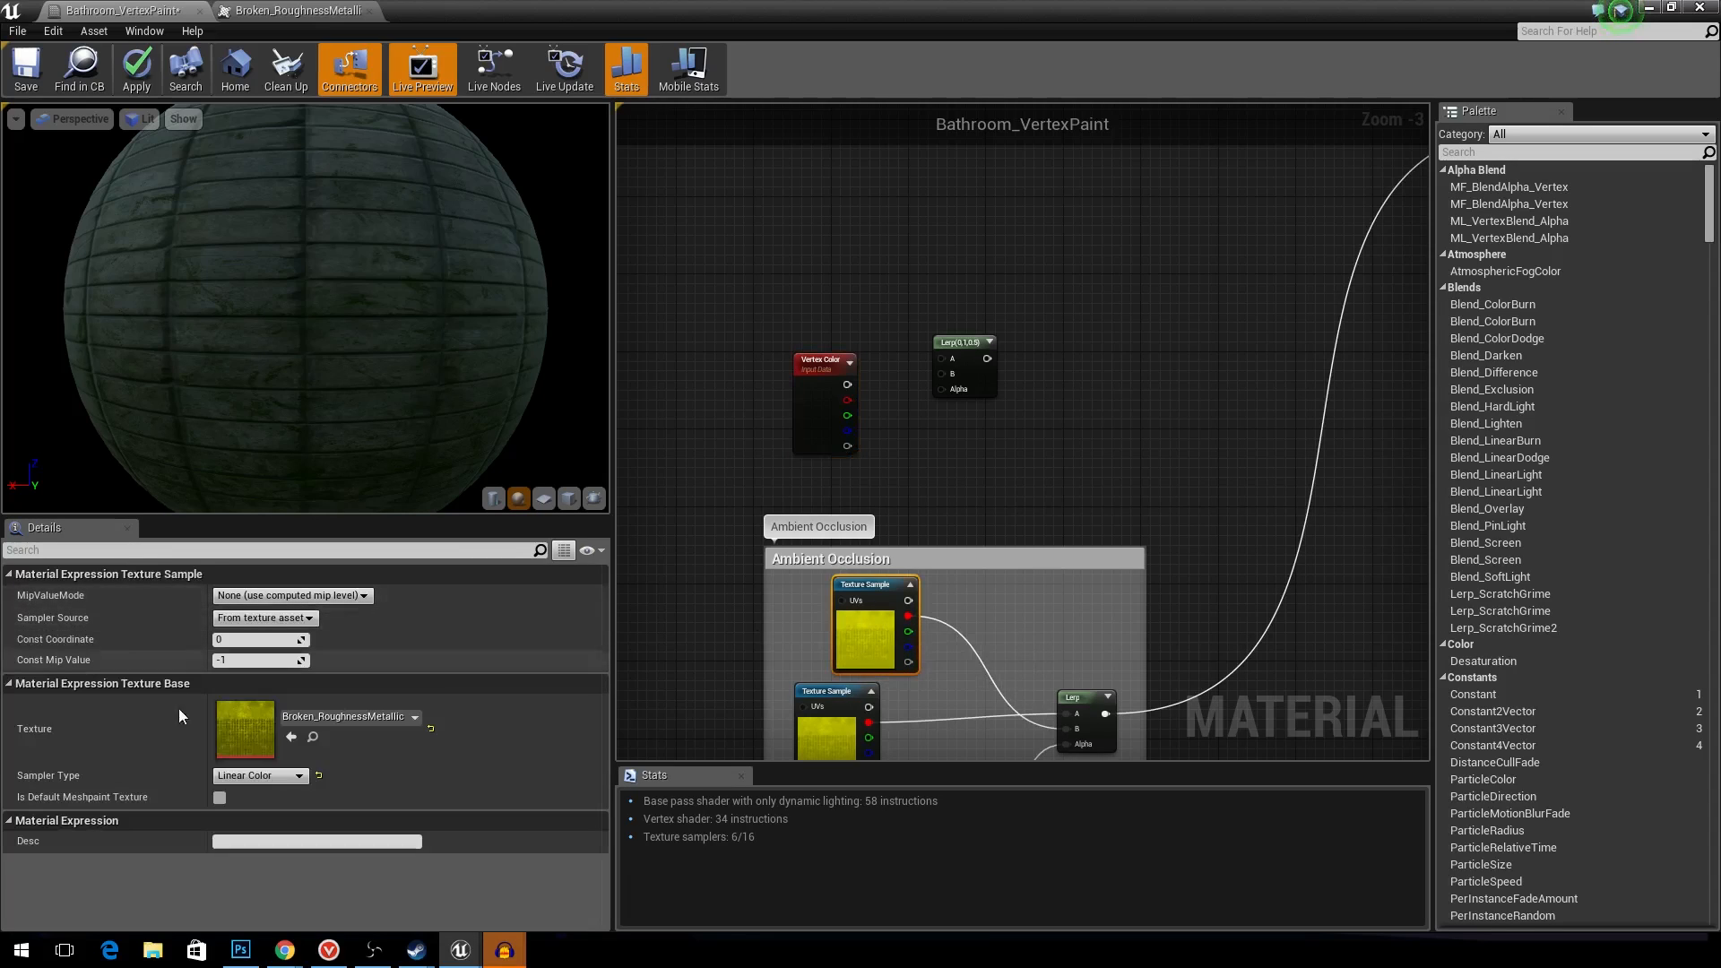
pyautogui.moveTo(906, 630); pyautogui.dragTo(944, 373)
pyautogui.moveTo(877, 660); pyautogui.dragTo(867, 610, button='right')
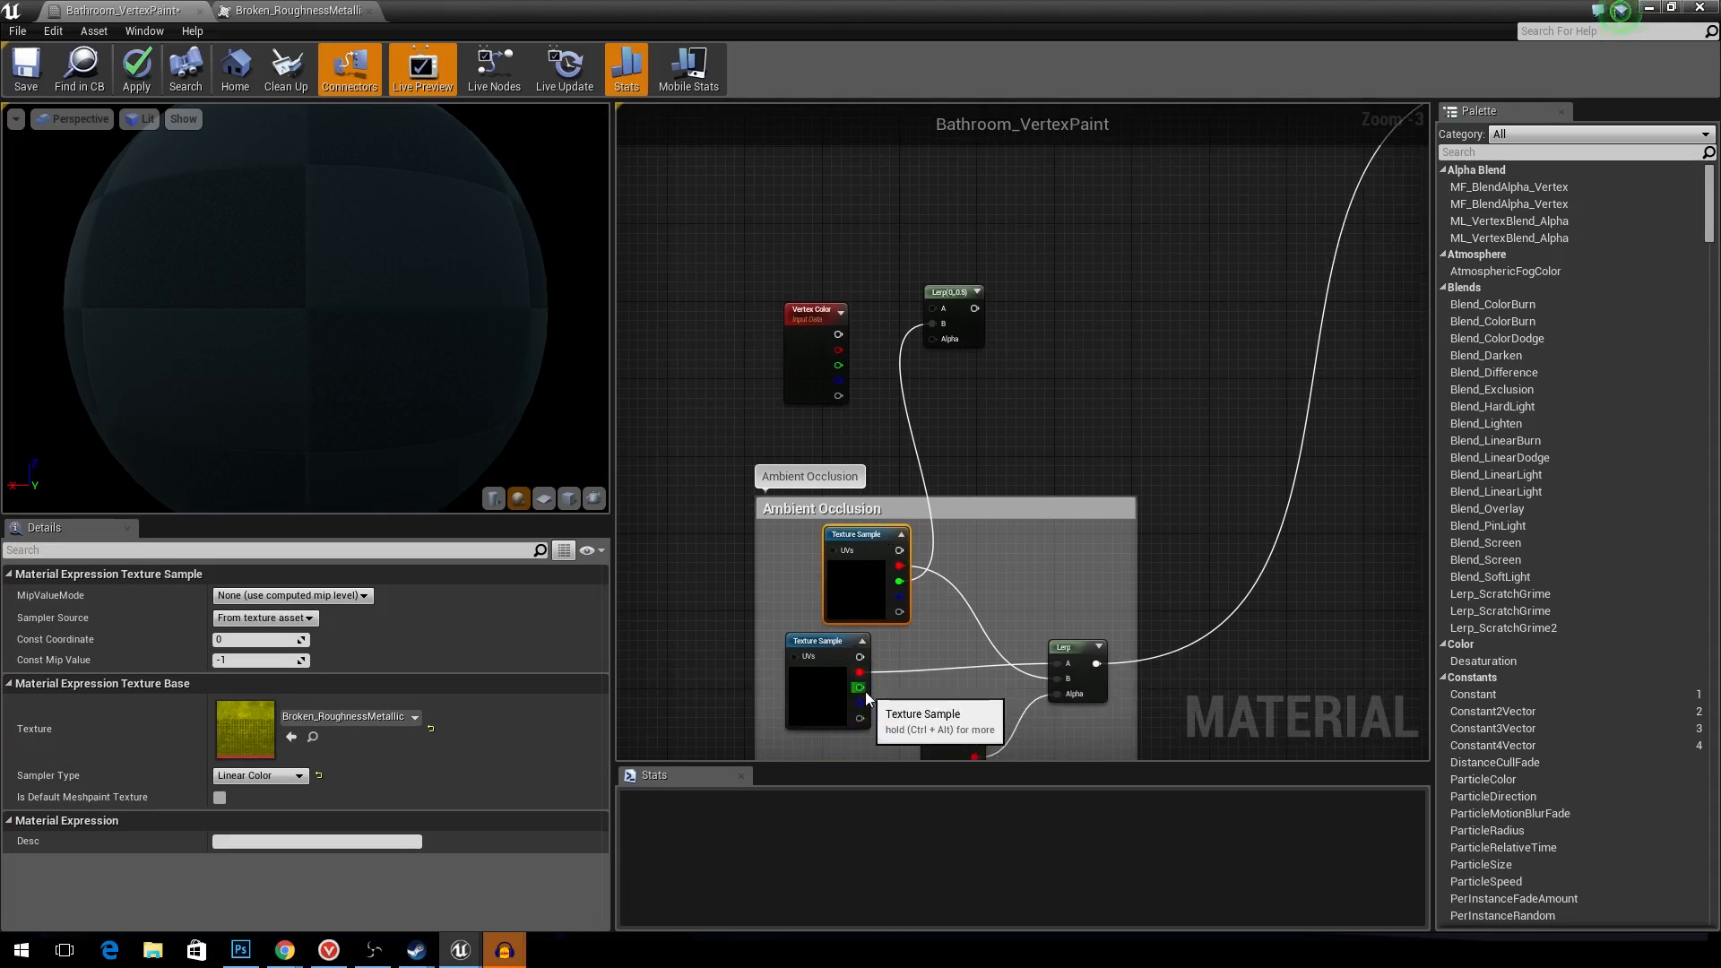
pyautogui.moveTo(859, 688); pyautogui.dragTo(943, 308)
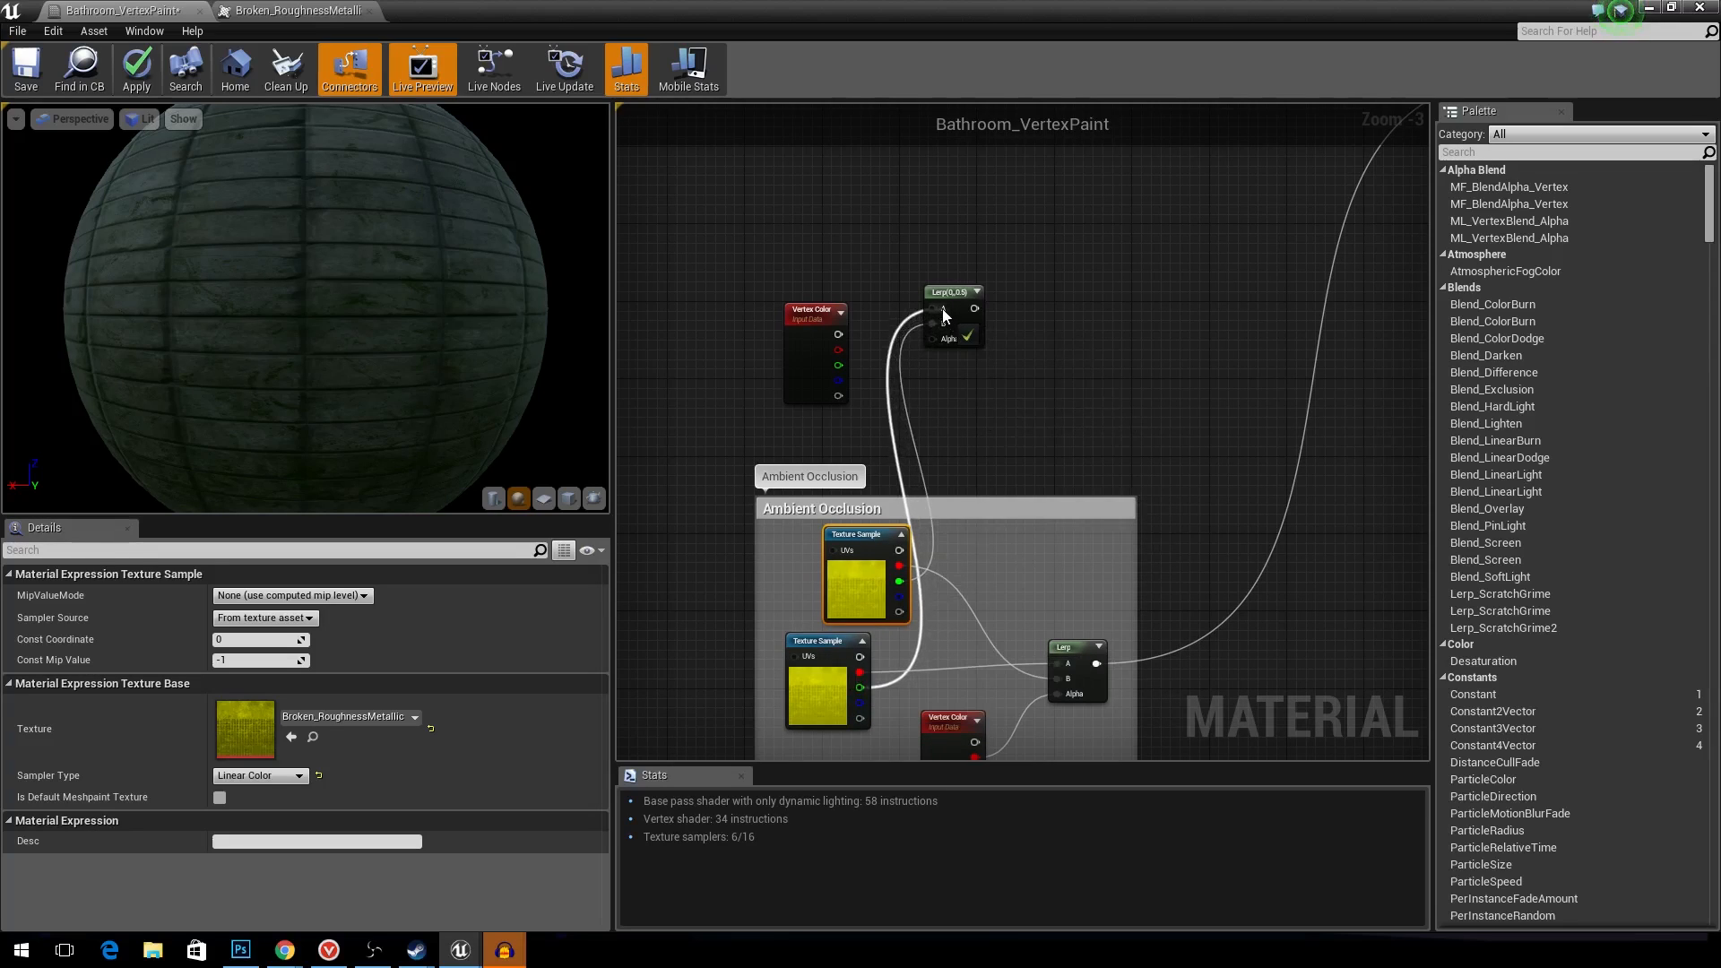
# - Connect the new VertexColor's red channel to the Lerp's Alpha, and the Lerp's output to the material's Roughness input
pyautogui.moveTo(839, 351); pyautogui.dragTo(933, 338)
pyautogui.moveTo(1047, 299); pyautogui.dragTo(1007, 502, button='right')
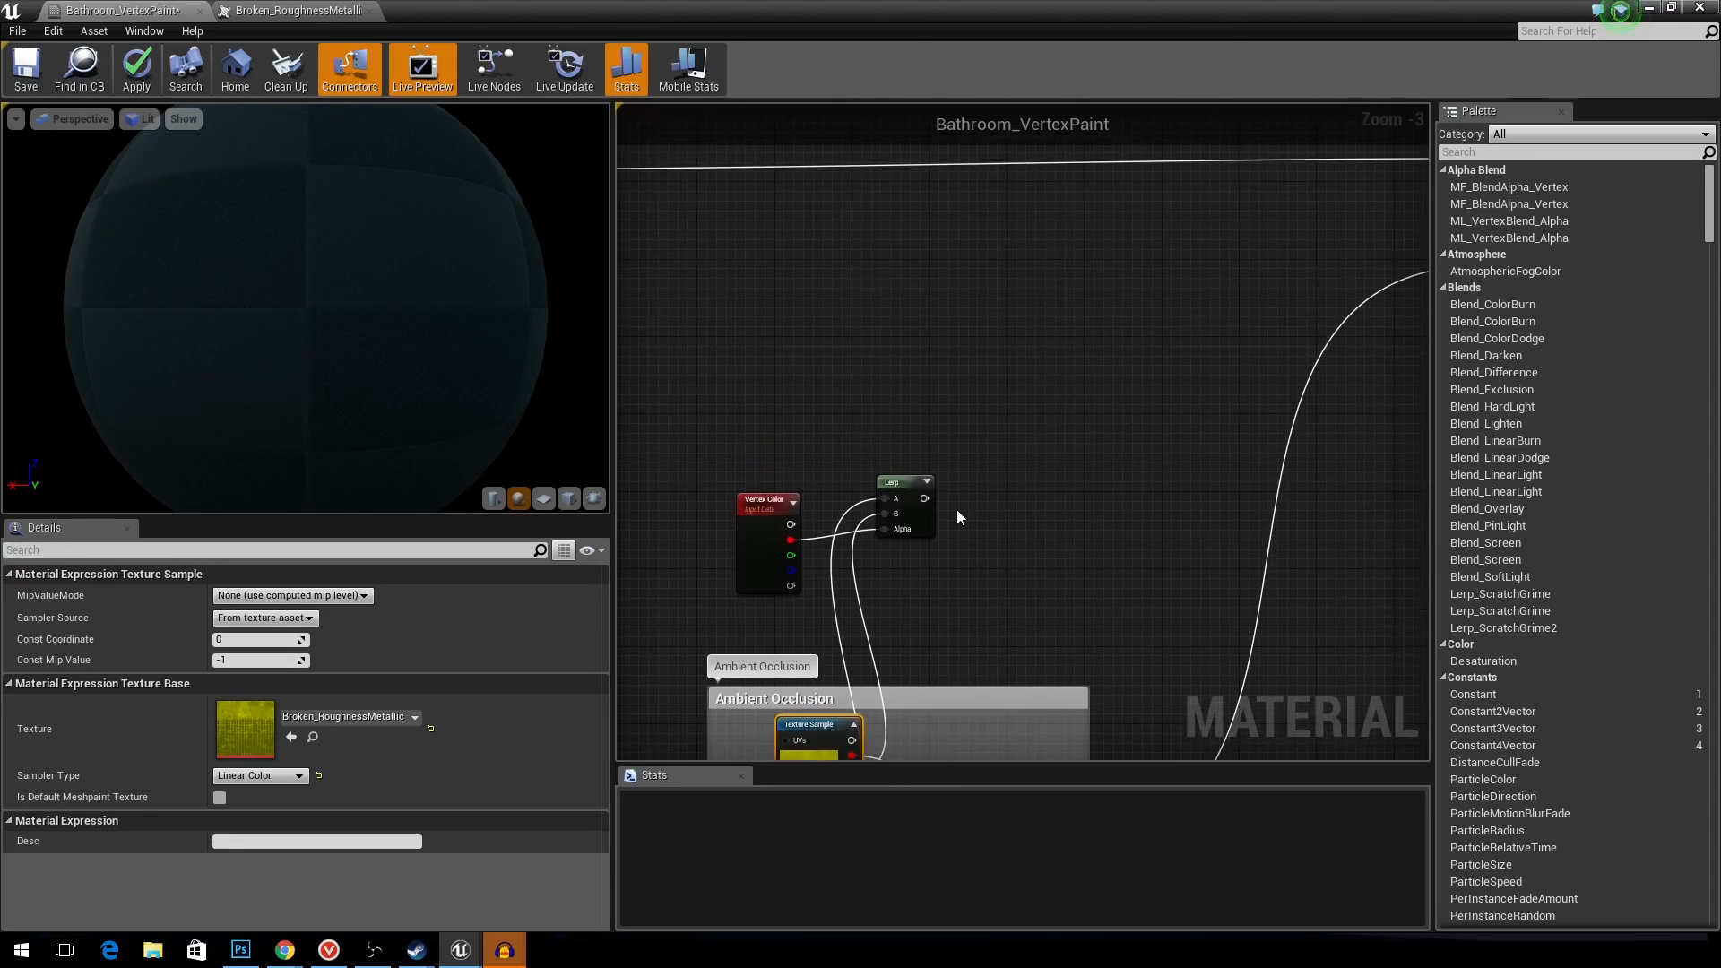
pyautogui.moveTo(926, 497); pyautogui.dragTo(1261, 200)
# - Group the new VertexColor and Lerp nodes in a comment box named Roughness
pyautogui.moveTo(1023, 433); pyautogui.dragTo(1400, 282, button='right')
pyautogui.moveTo(821, 375); pyautogui.dragTo(1134, 559)
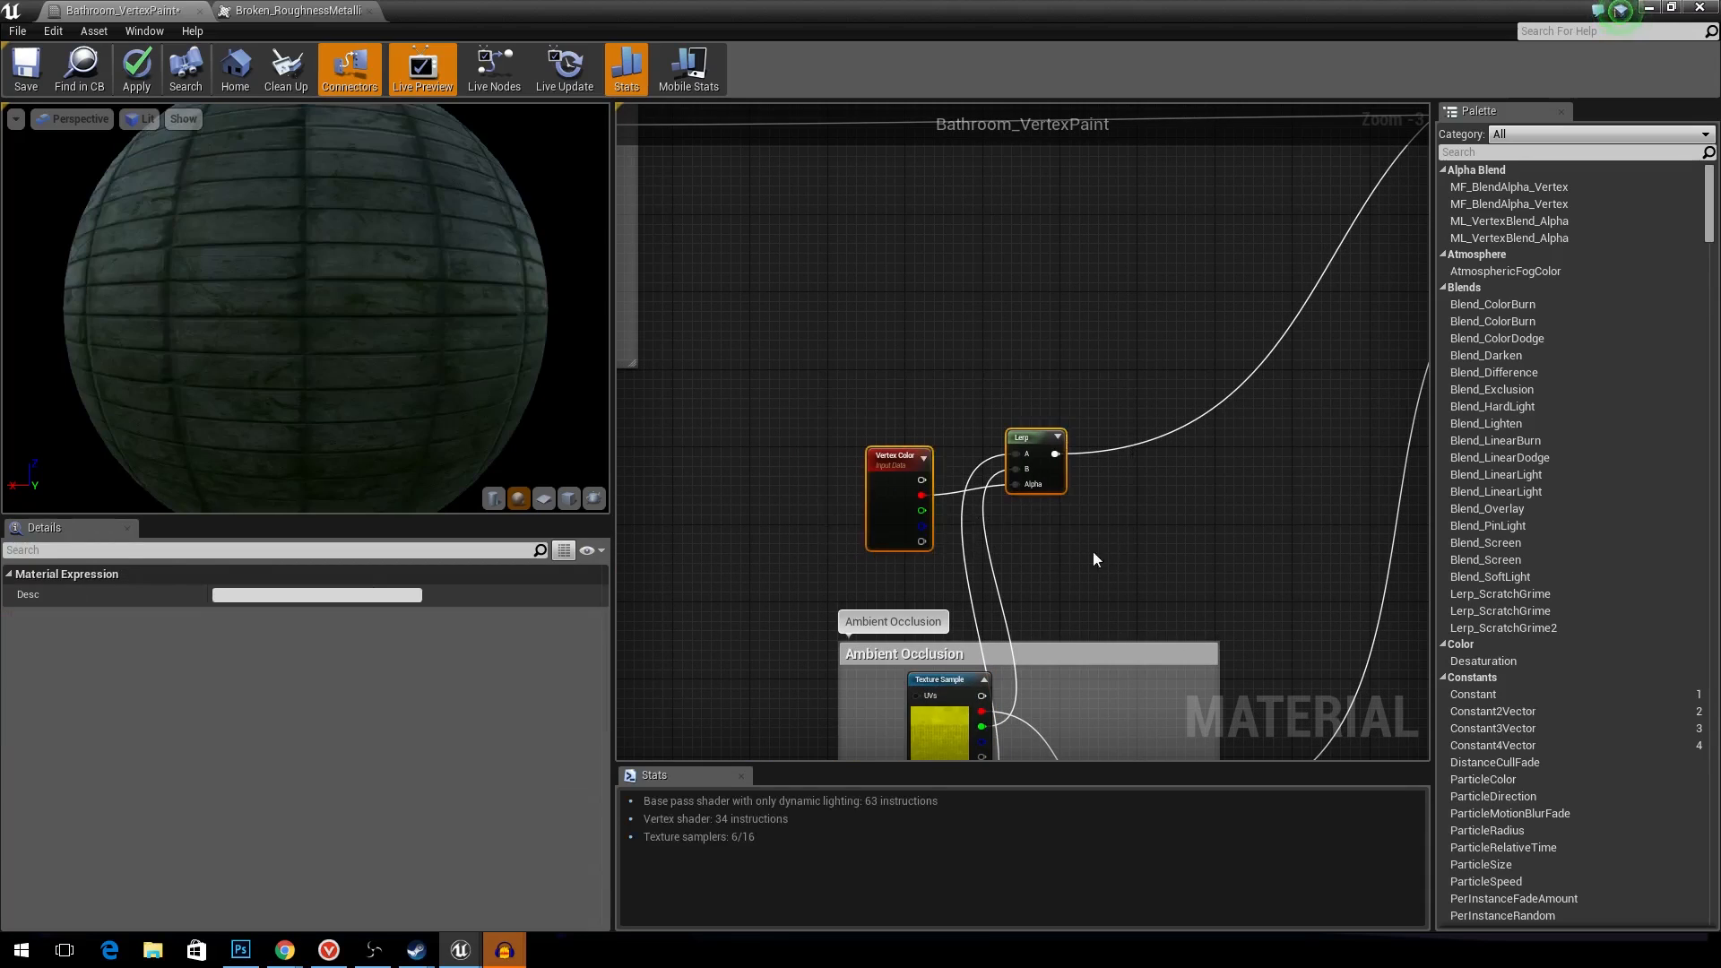
pyautogui.press('c')
pyautogui.moveTo(271, 595); pyautogui.dragTo(7, 619)
pyautogui.write('Roughness')
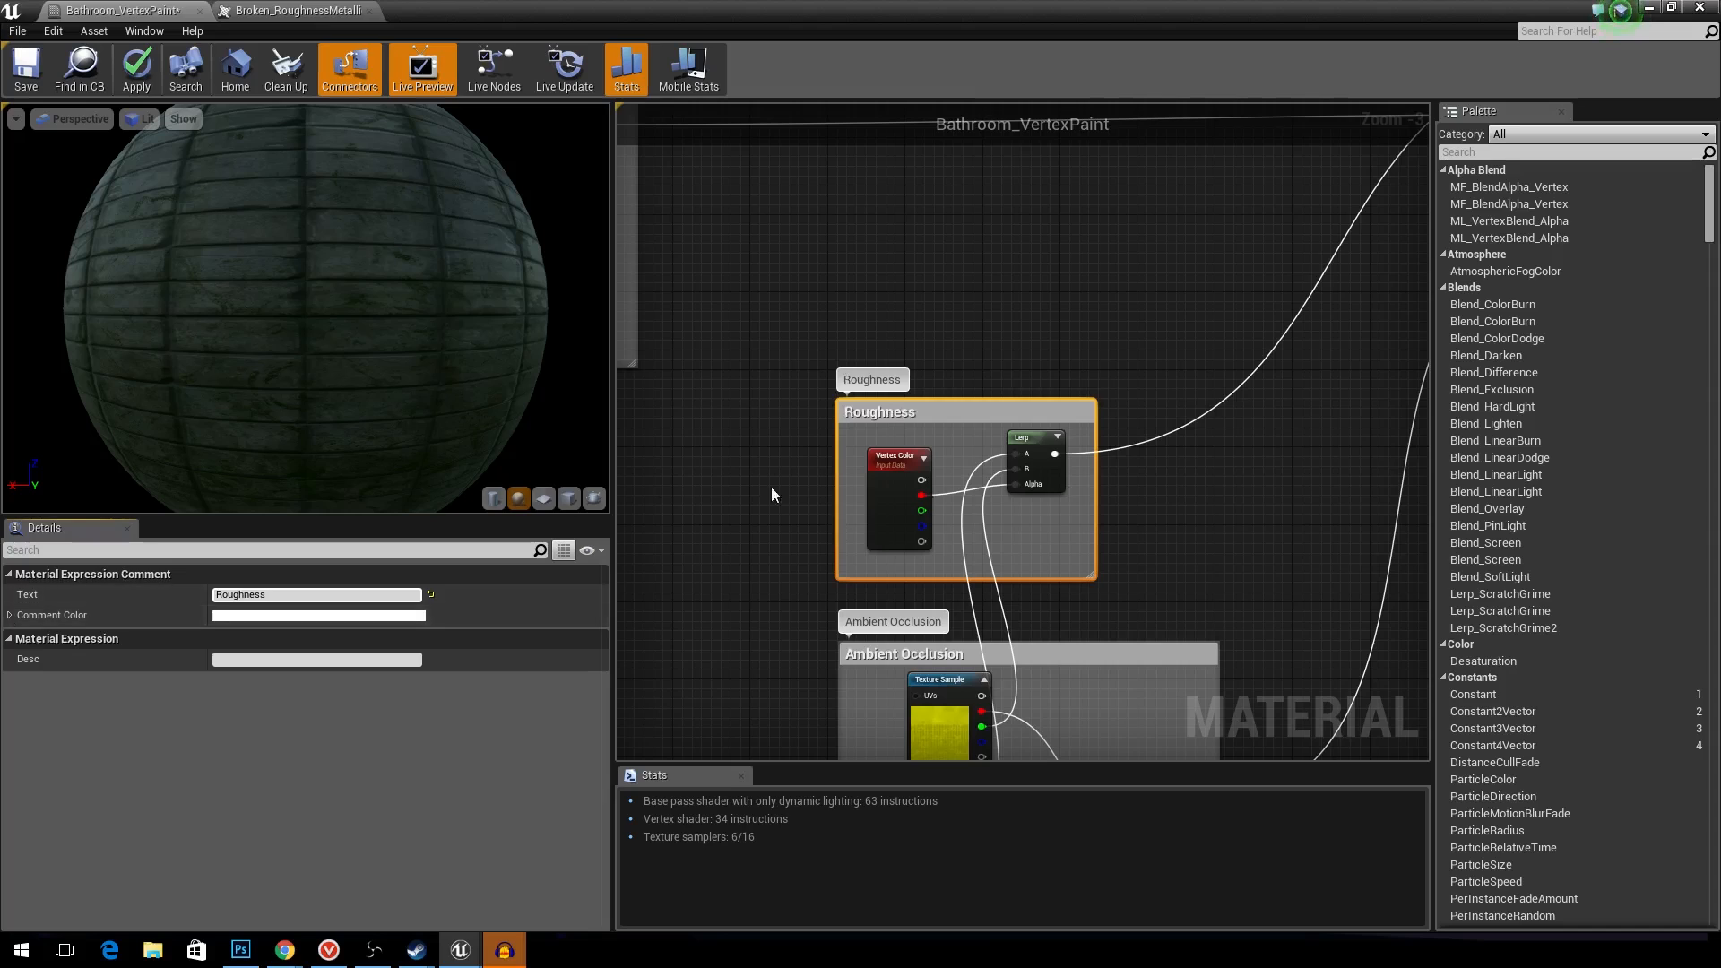
pyautogui.click(1208, 466)
# - Add a LinearInterpolate node and a VertexColor node above the Roughness group, spaced apart with the Lerp on the right
pyautogui.moveTo(968, 447); pyautogui.dragTo(1016, 499, button='right')
pyautogui.rightClick(965, 337)
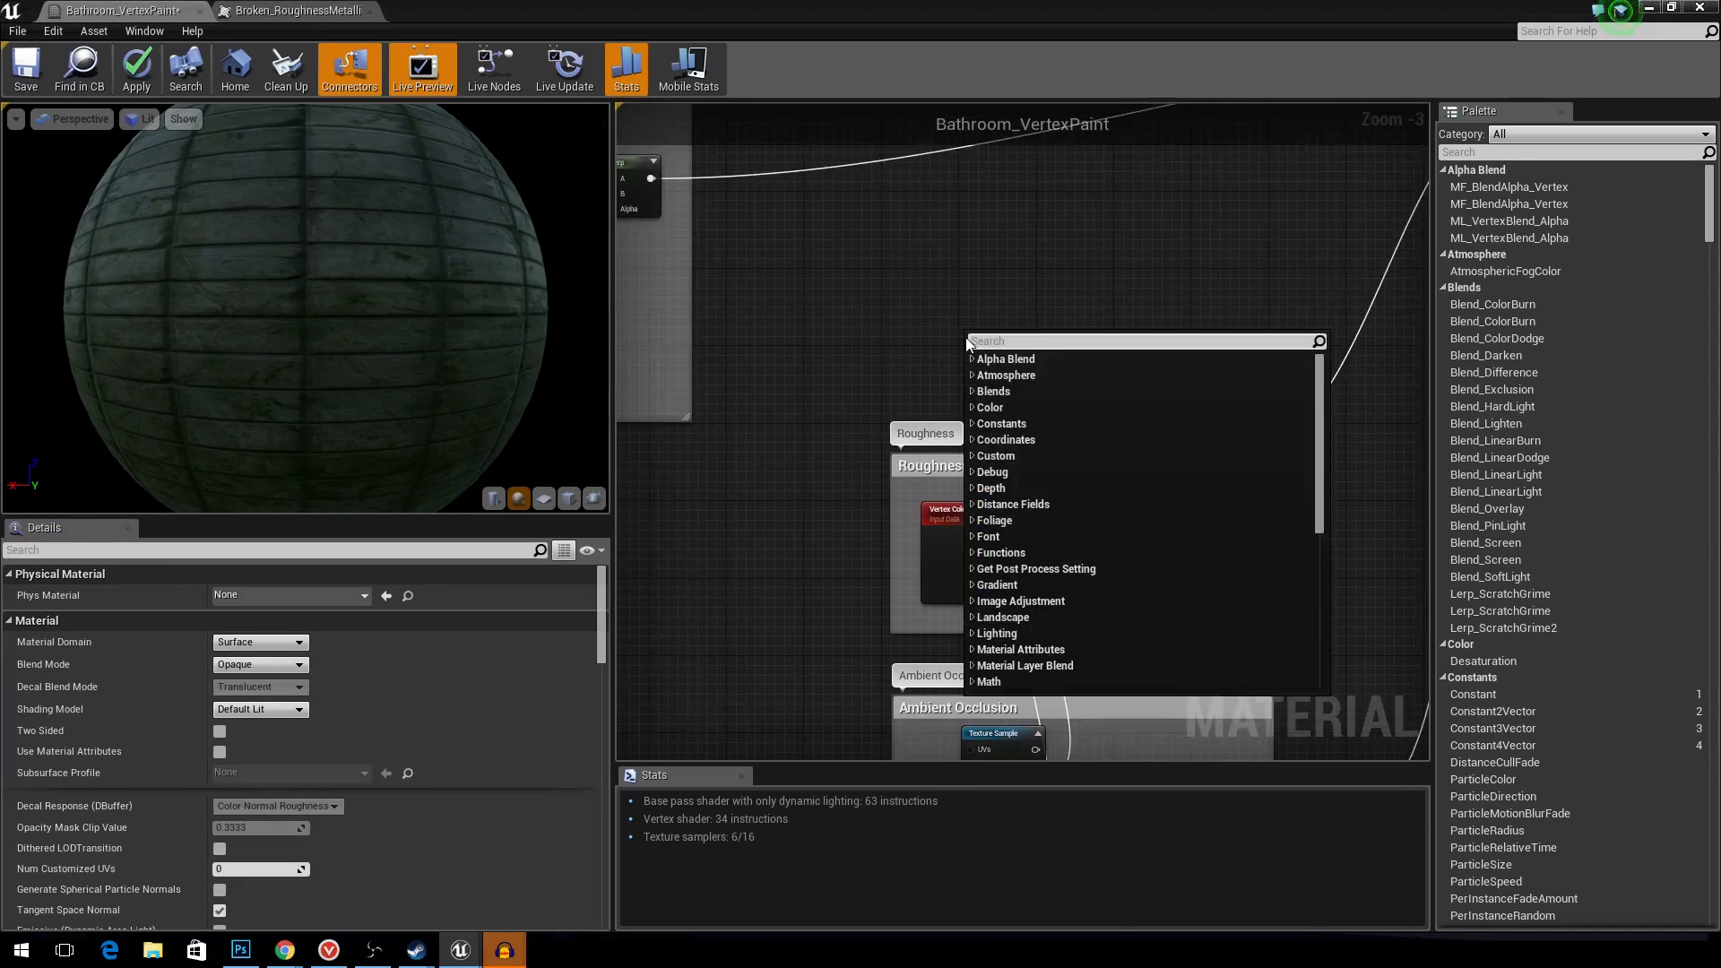
pyautogui.write('lerp')
pyautogui.press('Return')
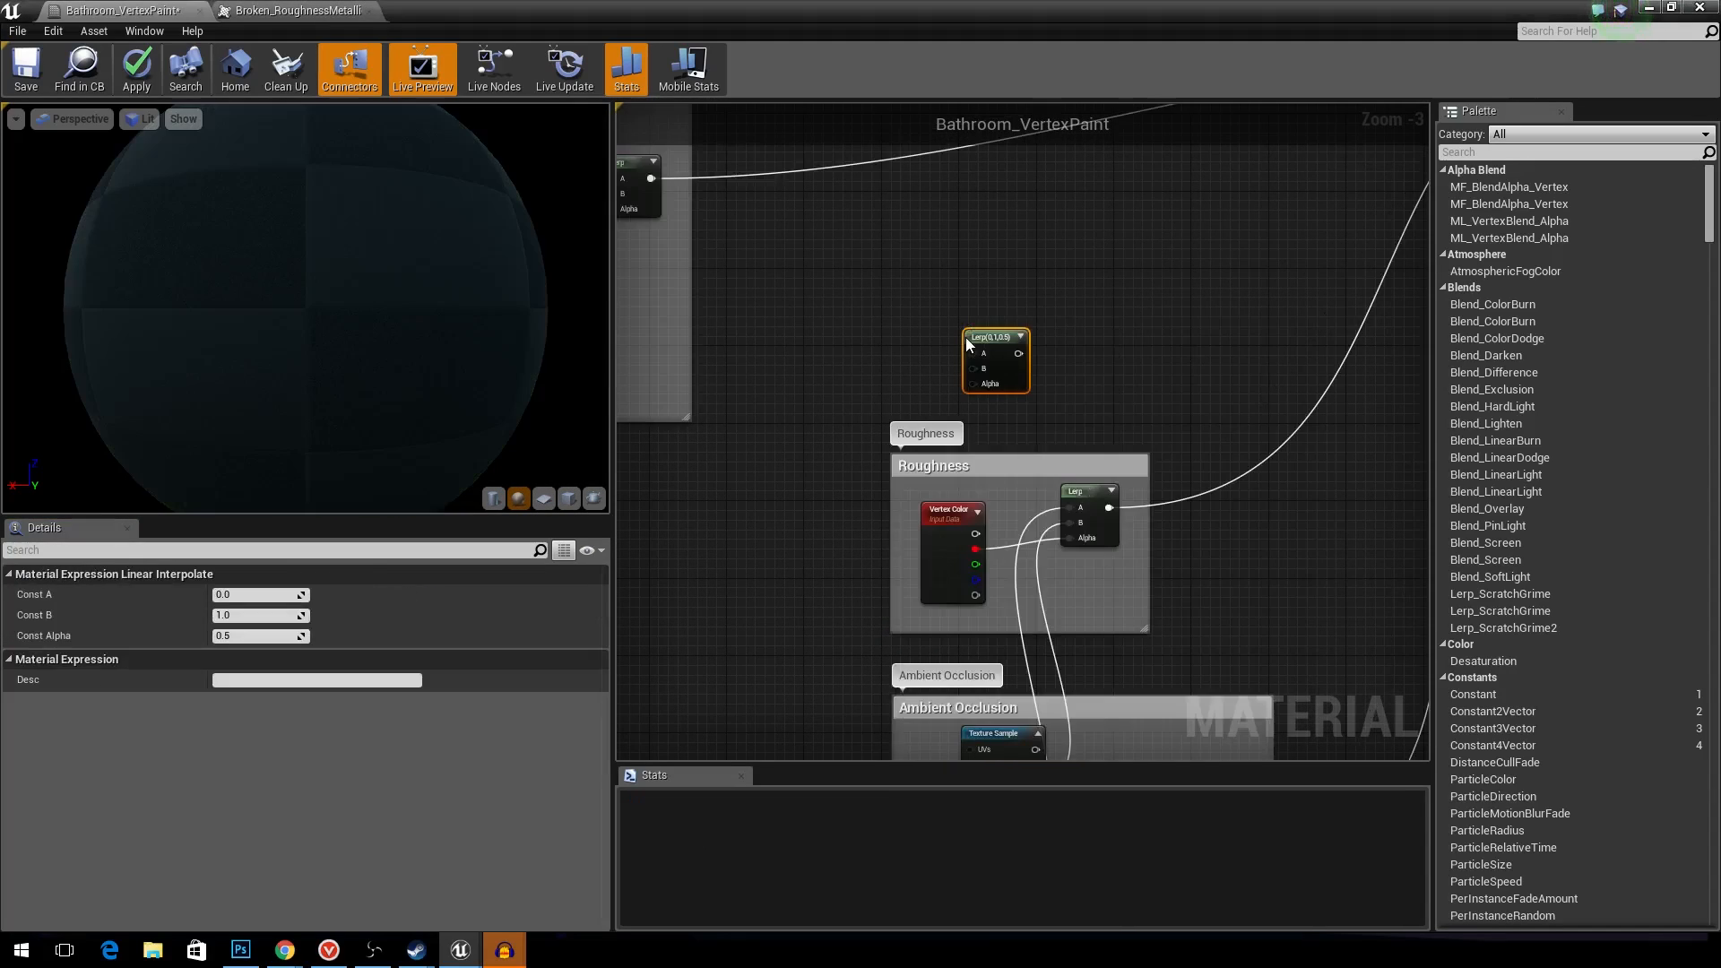
pyautogui.rightClick(924, 294)
pyautogui.write('vertex')
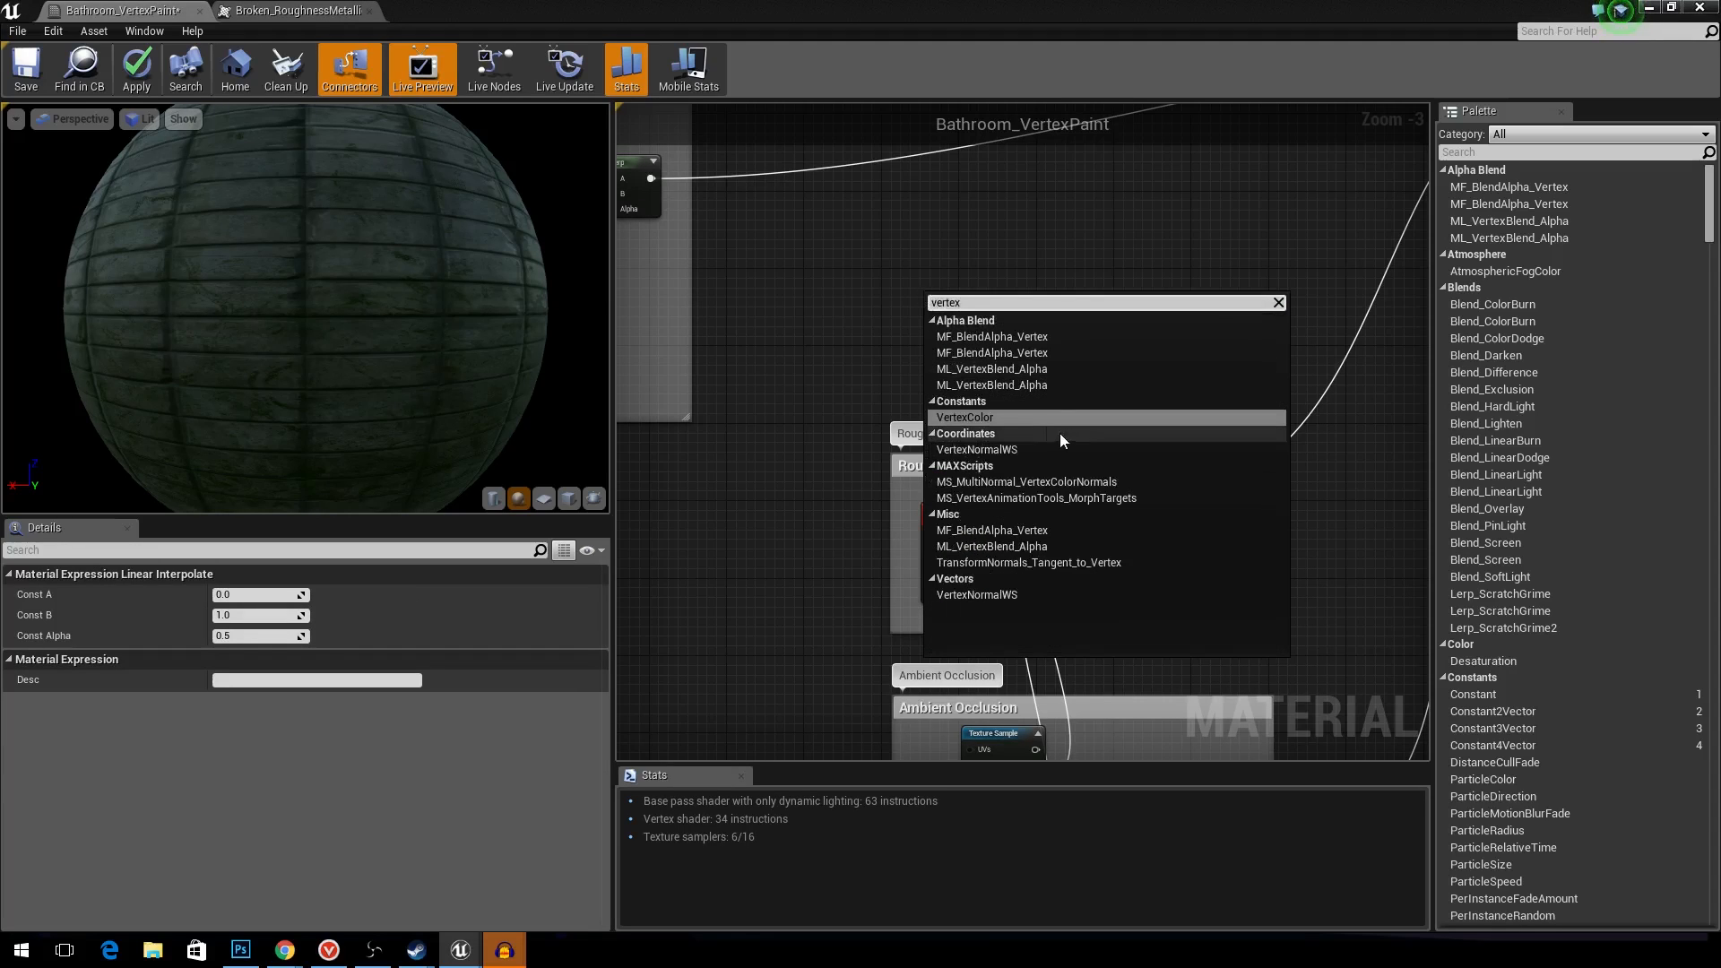
pyautogui.click(1003, 415)
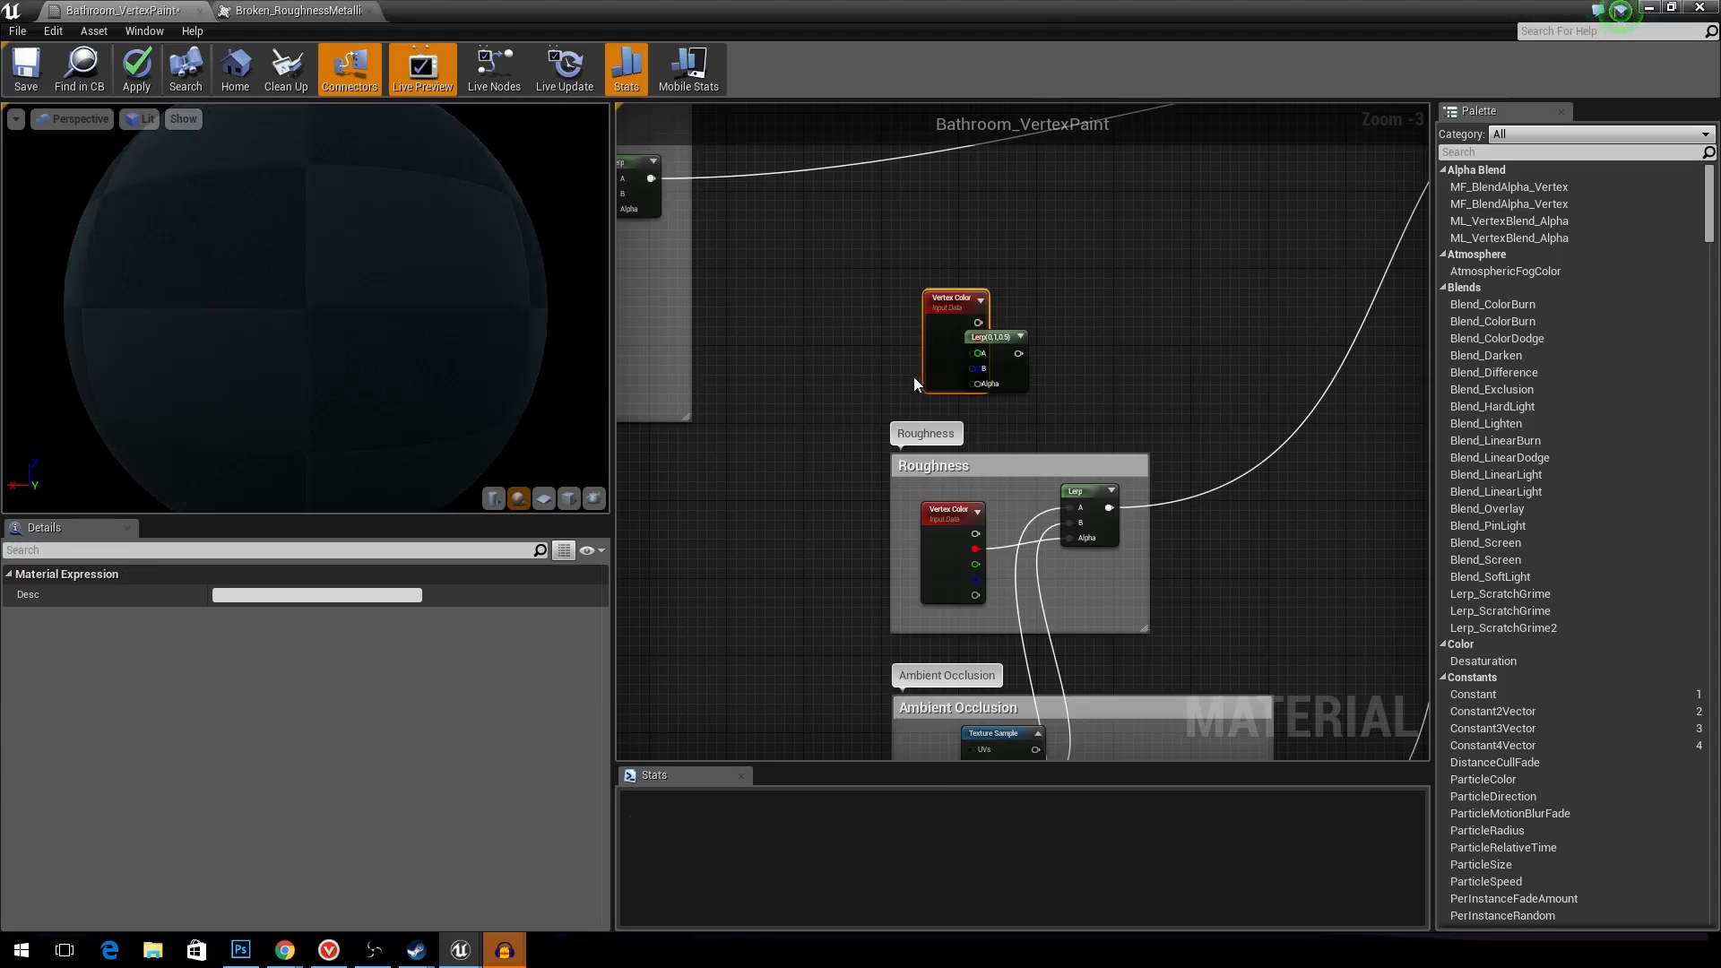
pyautogui.moveTo(1003, 337); pyautogui.dragTo(1104, 316)
pyautogui.moveTo(1104, 315); pyautogui.dragTo(1040, 267, button='right')
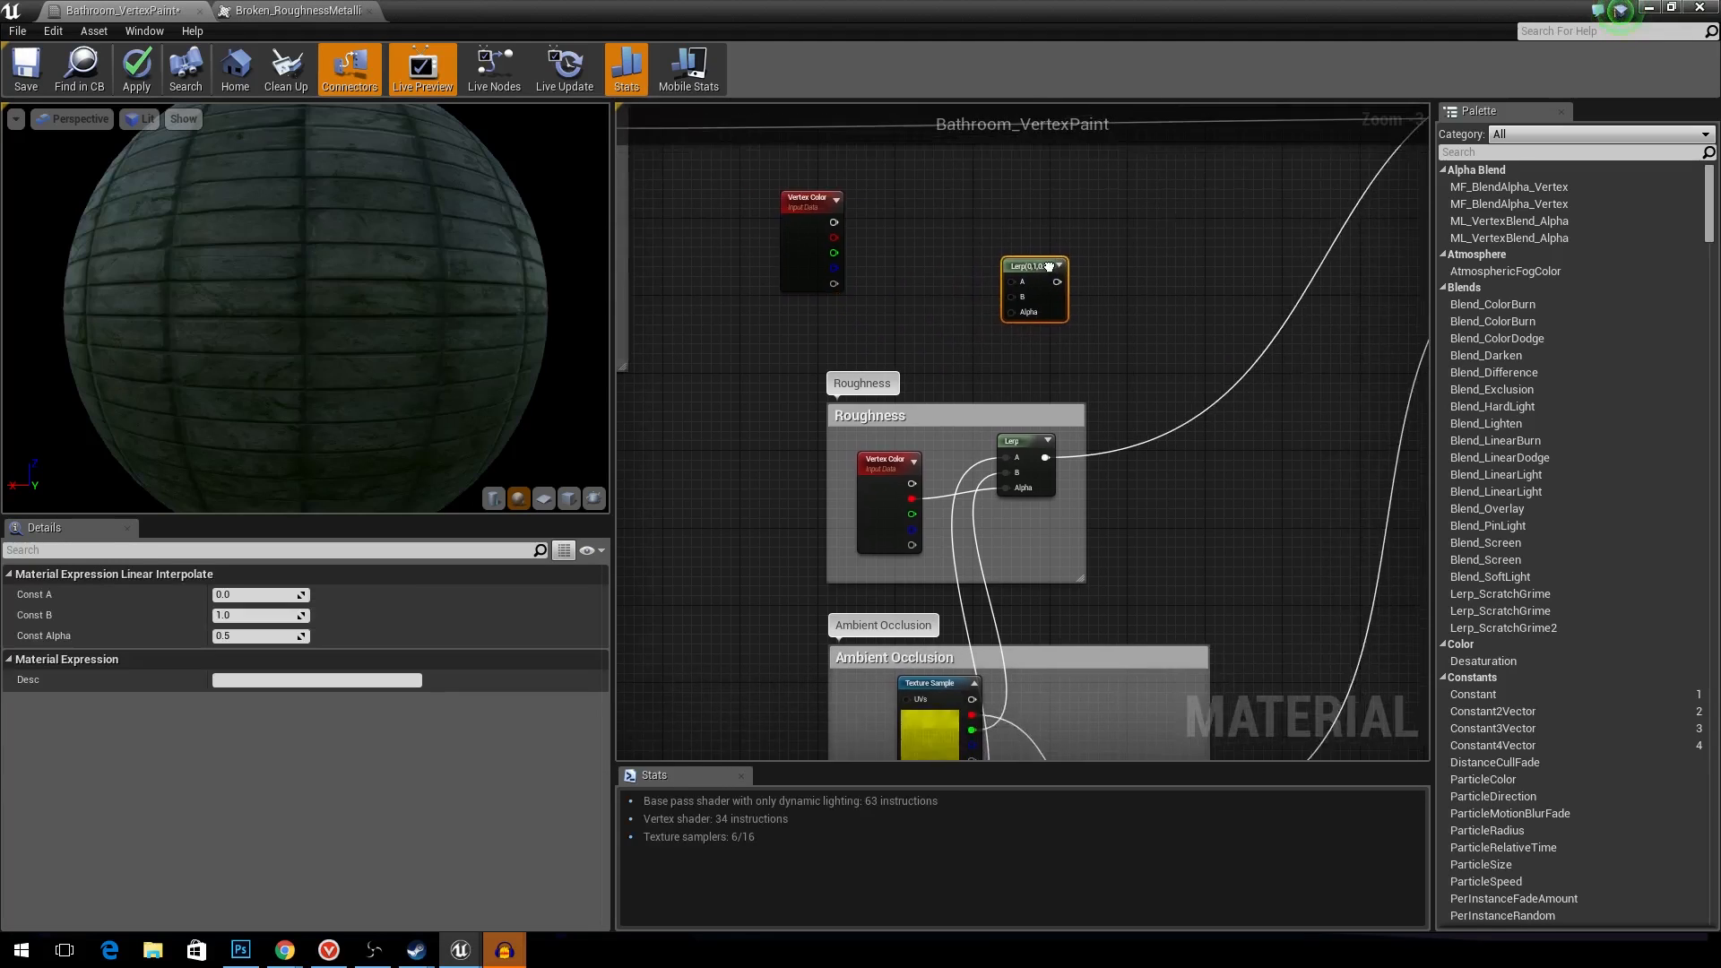
# - Connect the Broken and Default samples' blue channels to the newest Lerp's B and A, and its VertexColor's red channel to Alpha
pyautogui.scroll(-1, 1018, 368)
pyautogui.scroll(1, 963, 724)
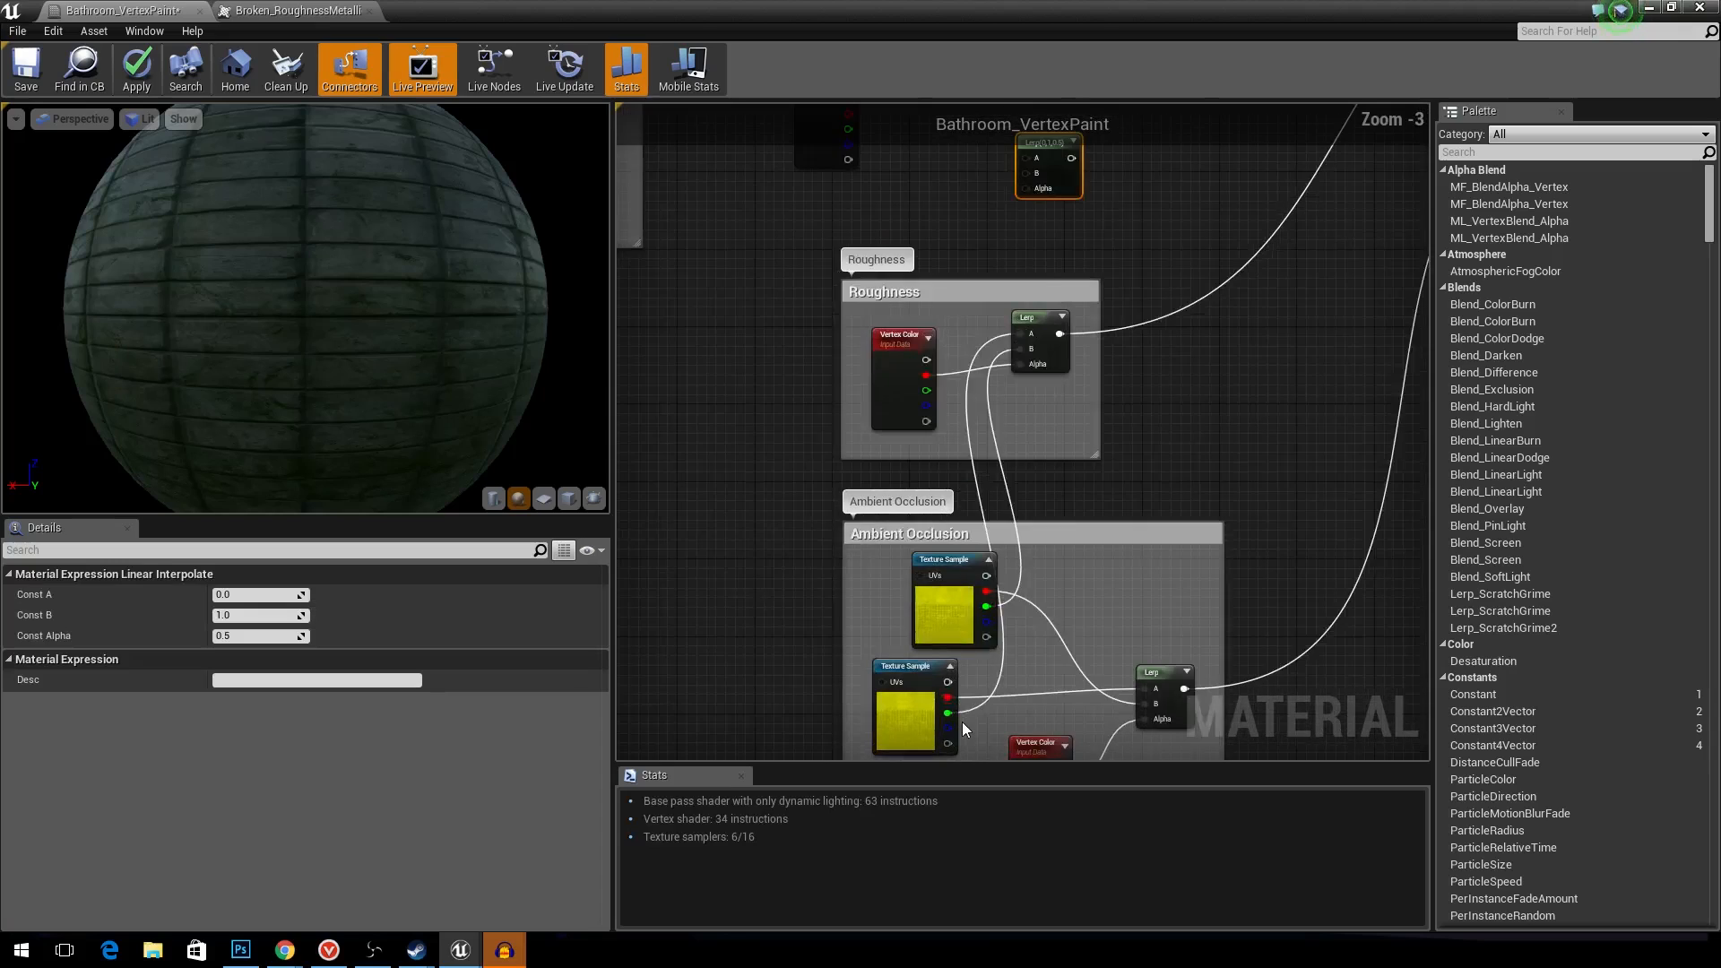
pyautogui.click(958, 620)
pyautogui.moveTo(990, 617); pyautogui.dragTo(1032, 176)
pyautogui.moveTo(947, 728); pyautogui.dragTo(1031, 186)
pyautogui.moveTo(896, 167); pyautogui.dragTo(839, 284, button='right')
pyautogui.moveTo(790, 259); pyautogui.dragTo(968, 334)
pyautogui.moveTo(1078, 242); pyautogui.dragTo(1052, 187, button='right')
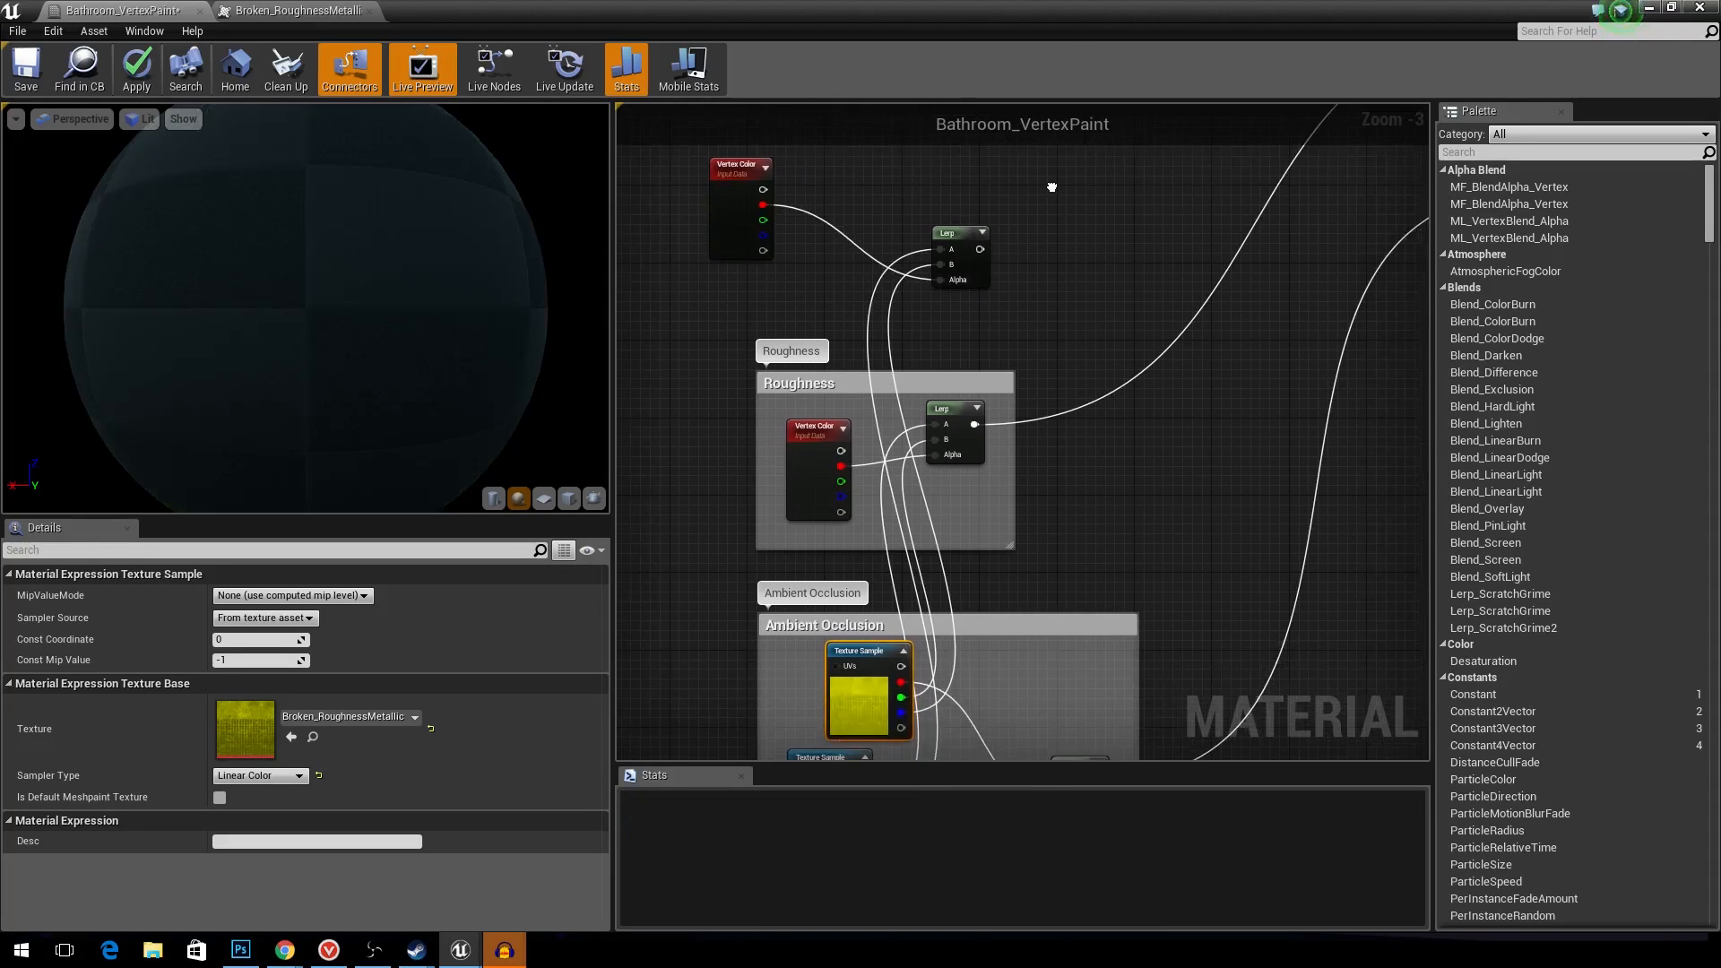
# - Connect the output of the Lerp above the Roughness group to the material's Metallic input
pyautogui.scroll(-1, 1050, 275)
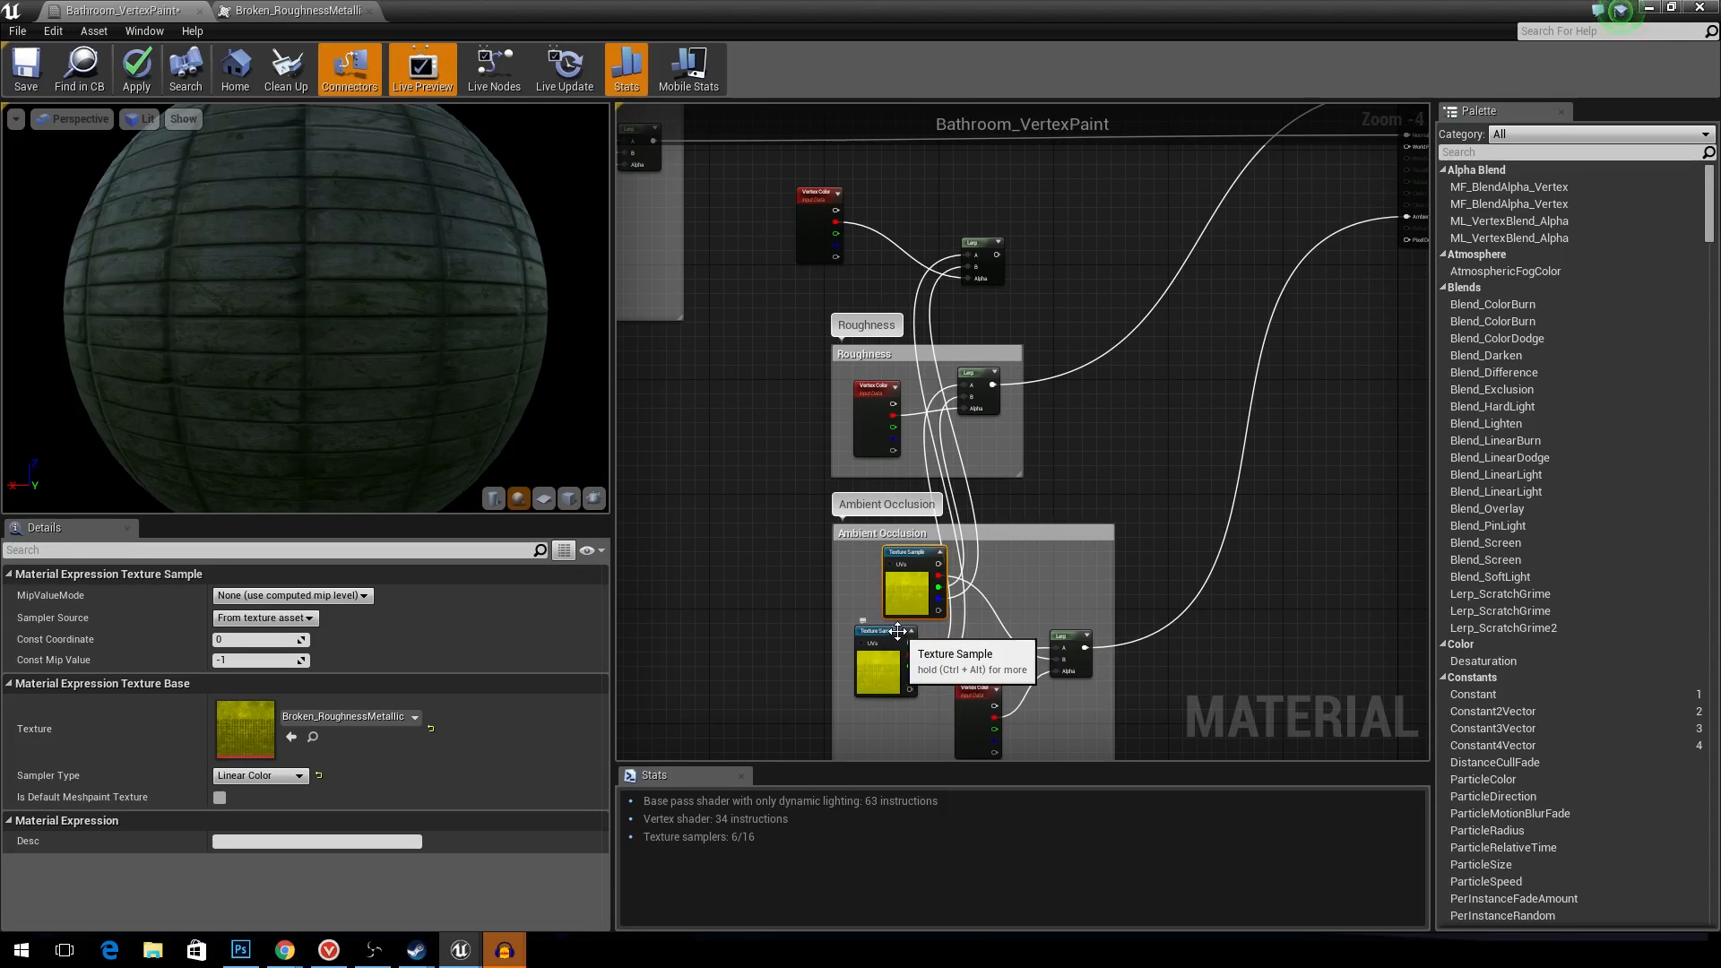
pyautogui.moveTo(1050, 273); pyautogui.dragTo(994, 320, button='right')
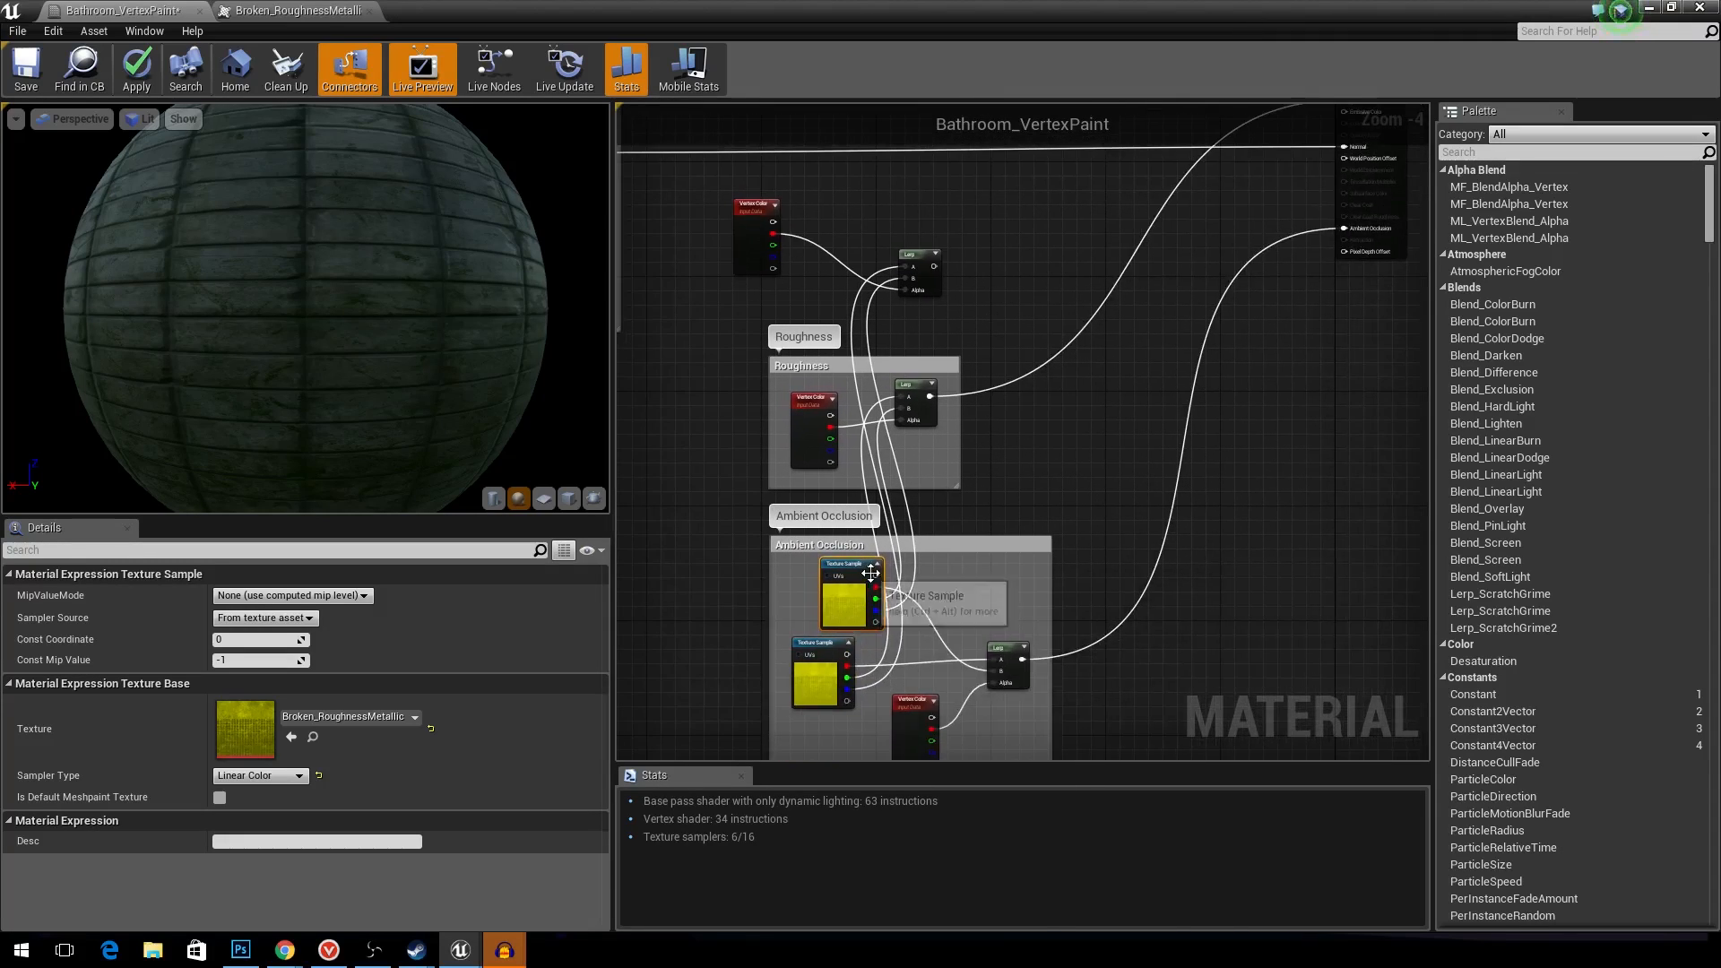
pyautogui.moveTo(1192, 269); pyautogui.dragTo(1090, 452, button='right')
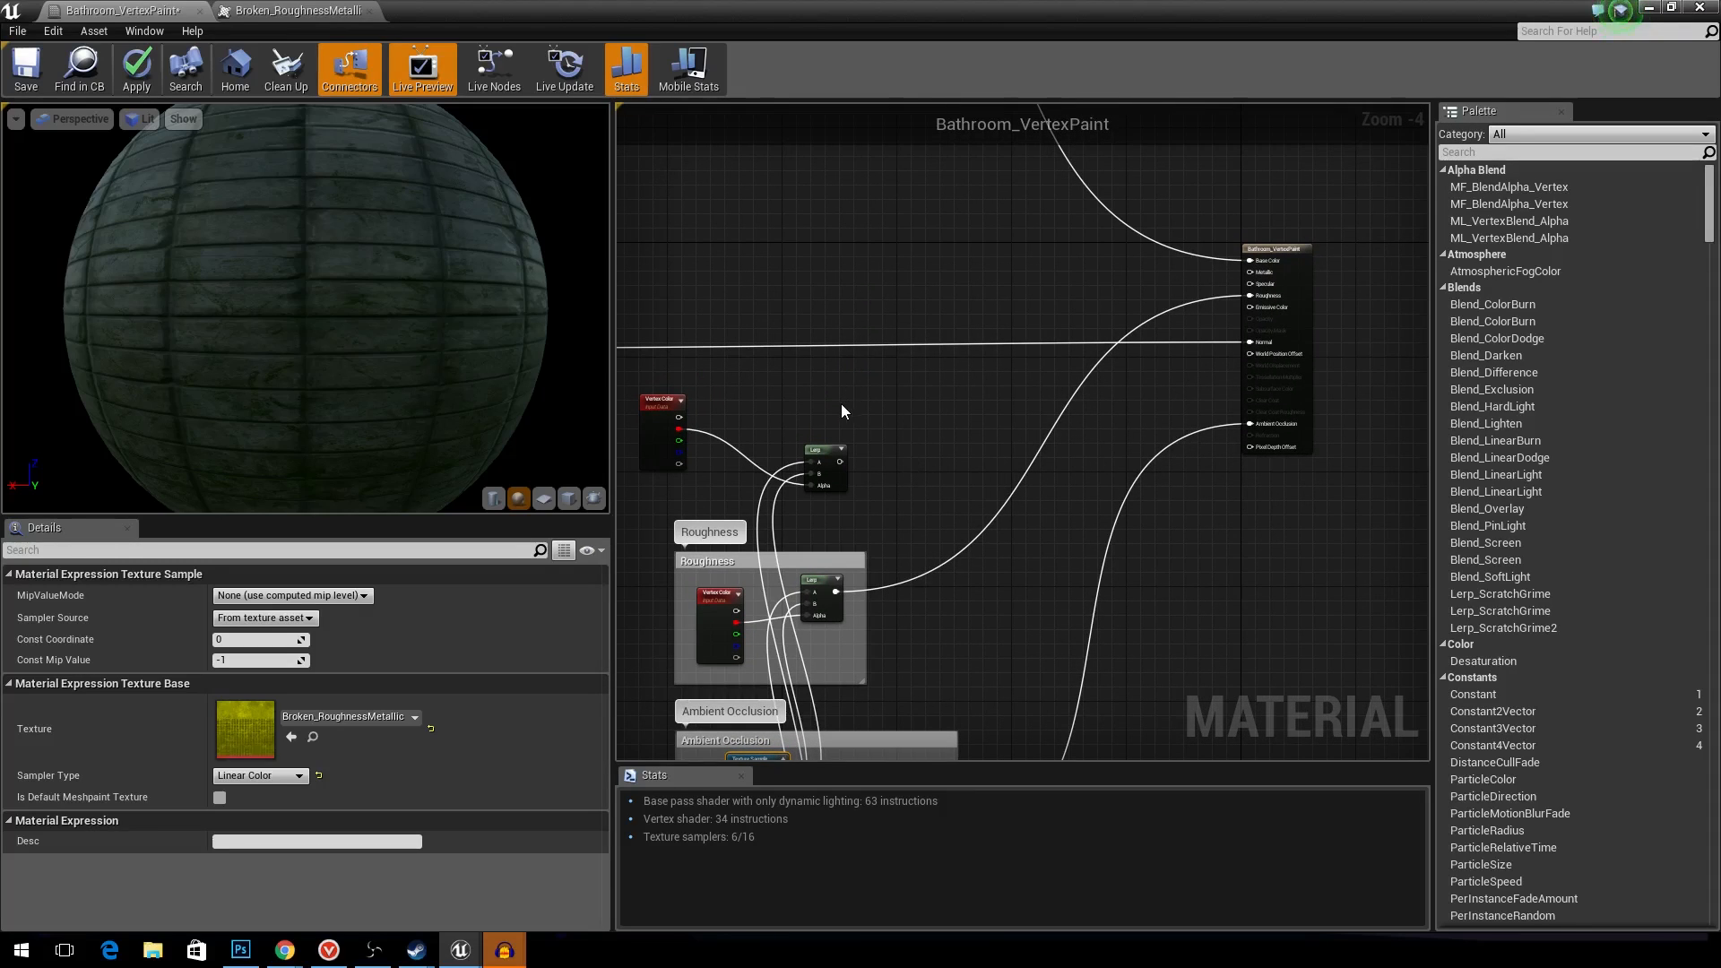
pyautogui.scroll(1, 841, 412)
pyautogui.moveTo(951, 385); pyautogui.dragTo(870, 471, button='right')
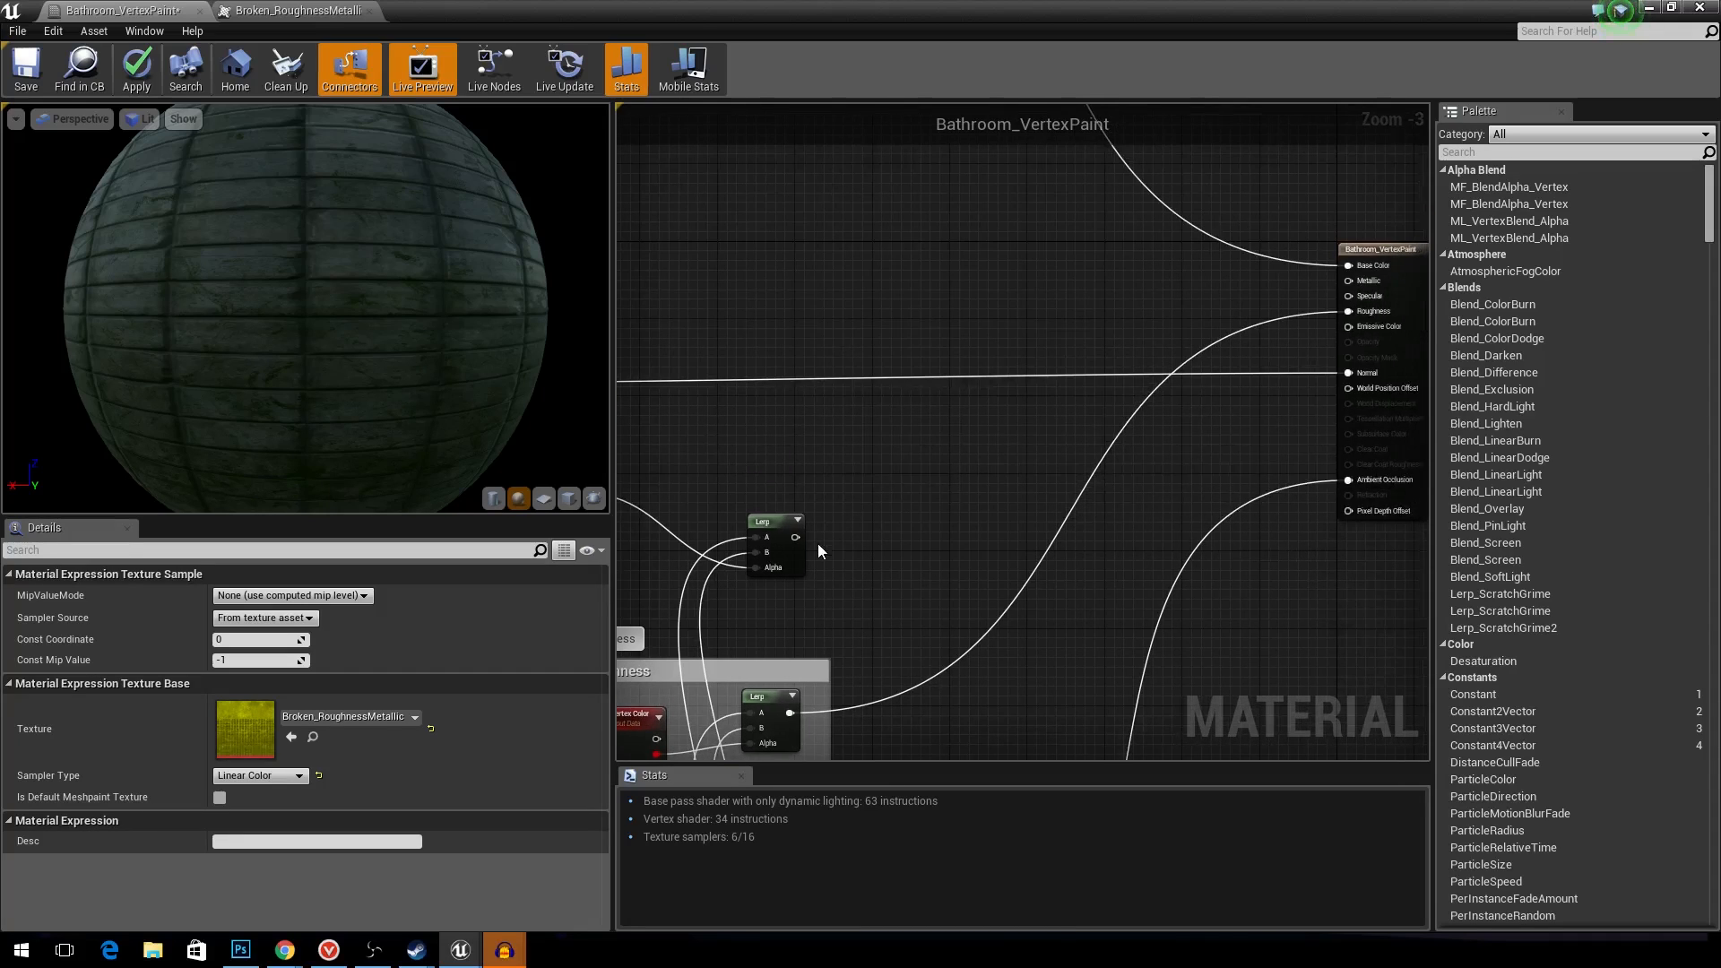
pyautogui.moveTo(795, 537); pyautogui.dragTo(1349, 311)
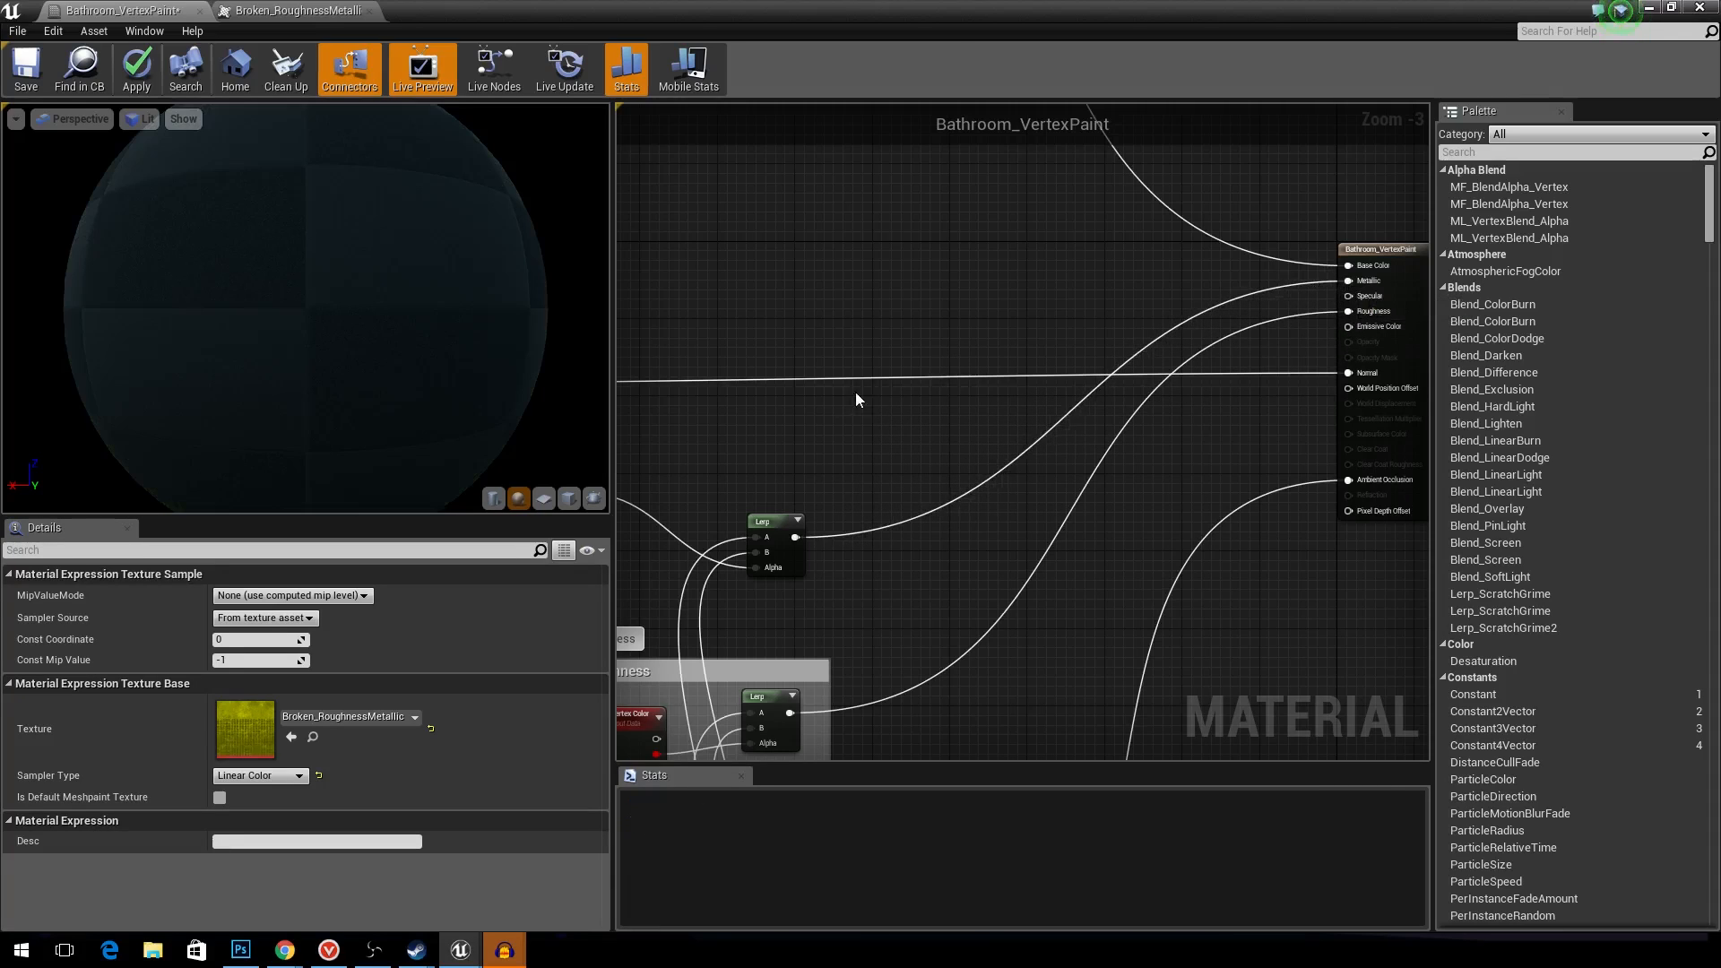
# - Group the Metallic Lerp and its VertexColor node in a comment box named Metal
pyautogui.moveTo(853, 396); pyautogui.dragTo(1006, 353, button='right')
pyautogui.moveTo(1030, 538); pyautogui.dragTo(681, 395)
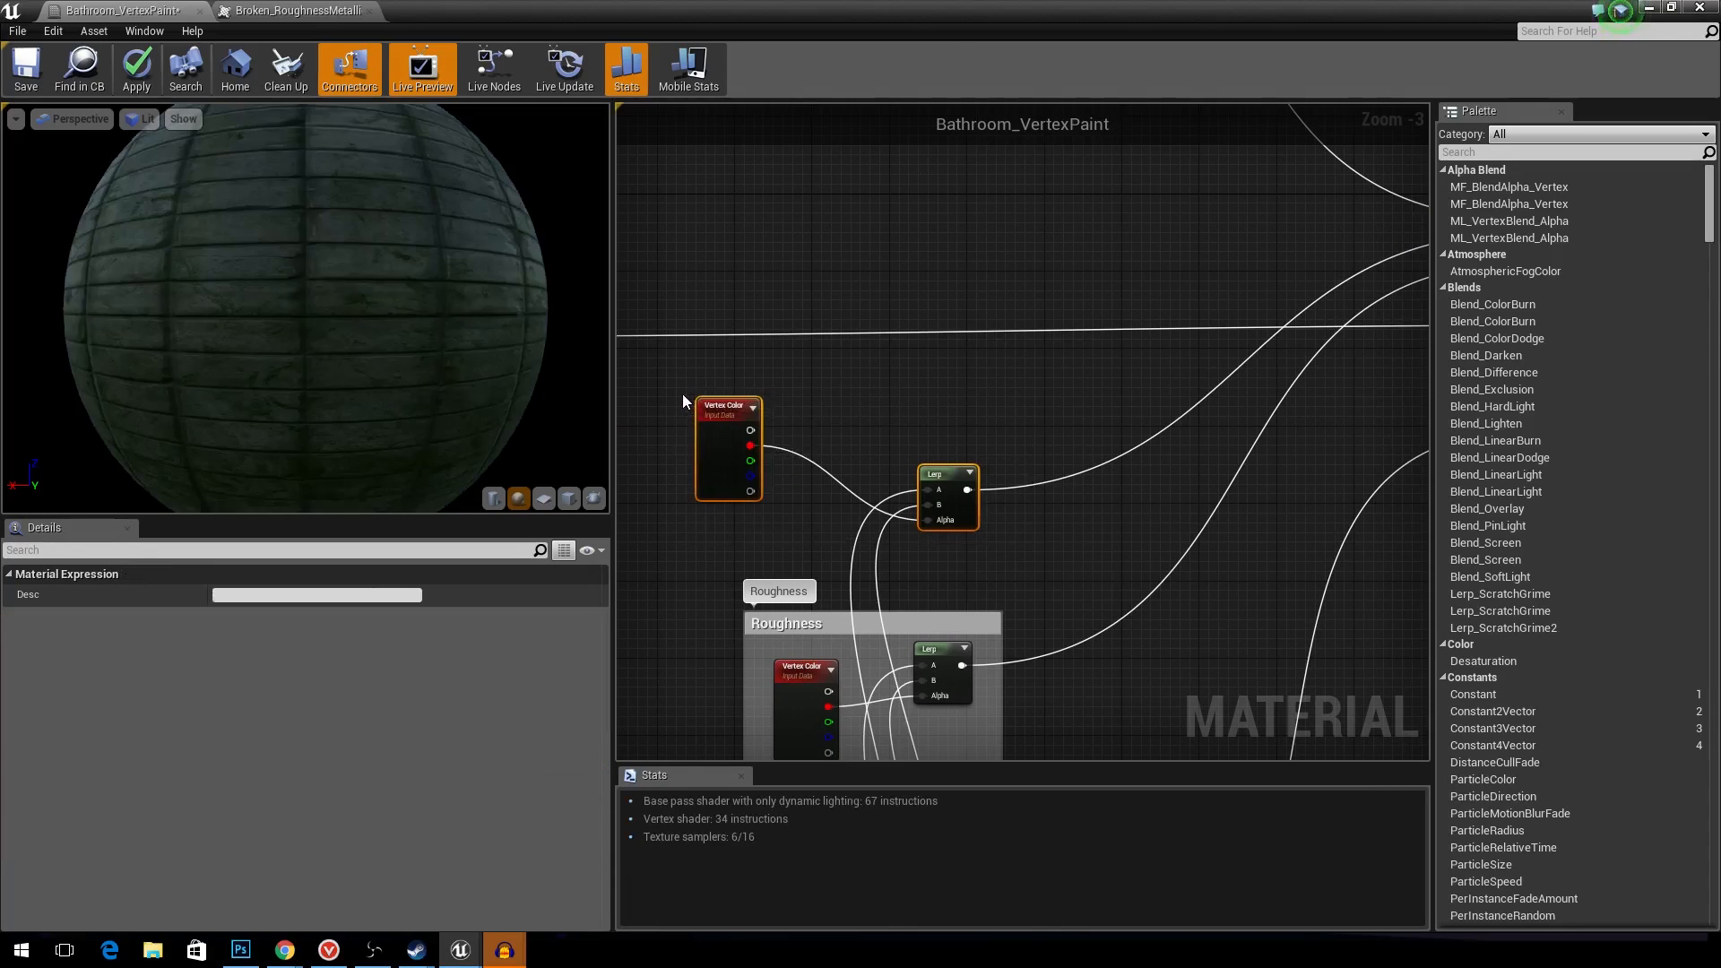
pyautogui.press('c')
pyautogui.click(267, 595)
pyautogui.write('Metal')
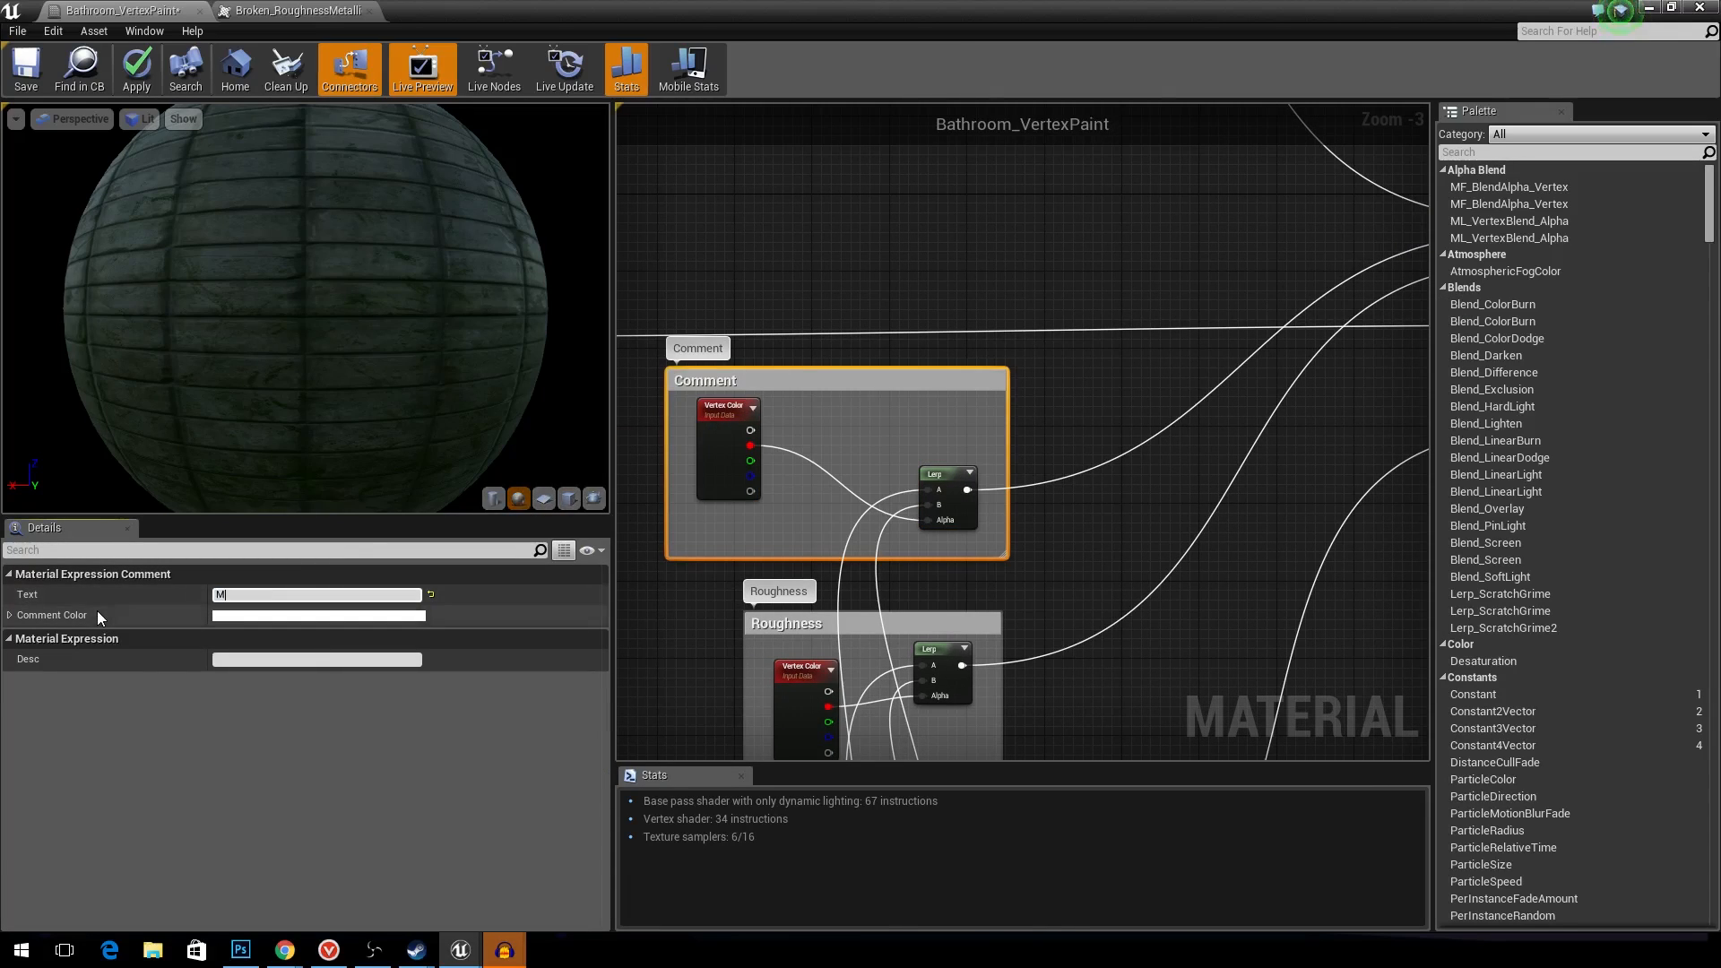
pyautogui.press('Return')
pyautogui.click(1051, 260)
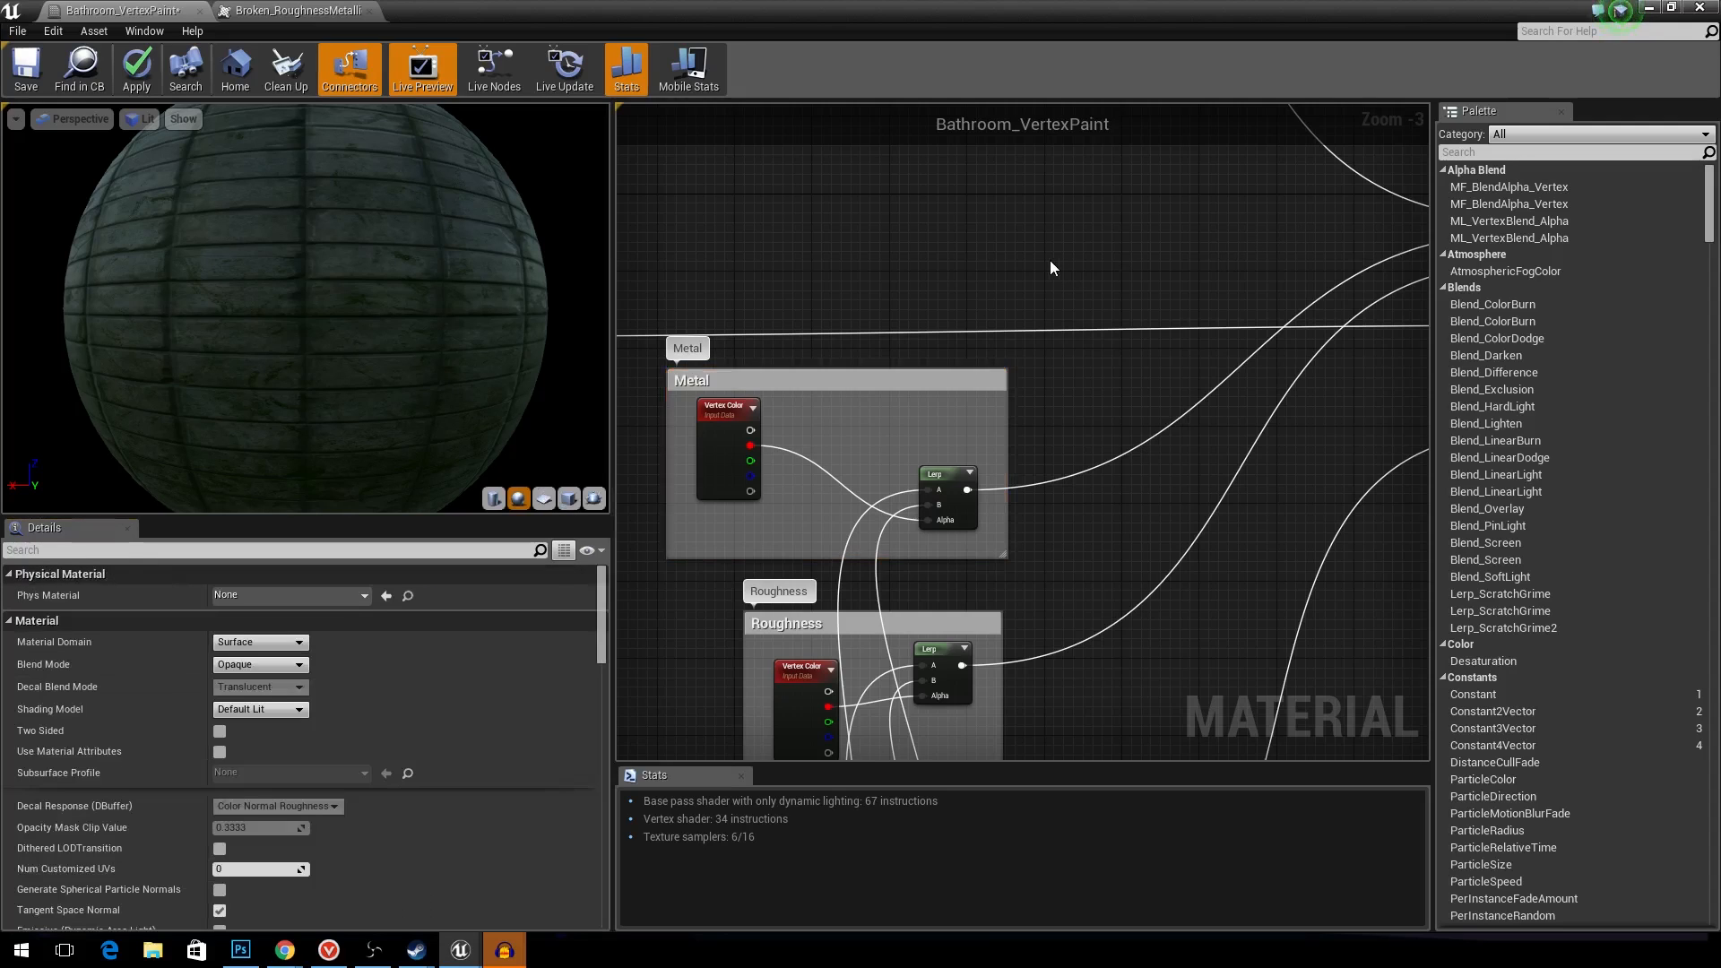
# - Apply the material changes and move the material editor aside to work on the wall in the level viewport
pyautogui.scroll(-4, 1015, 326)
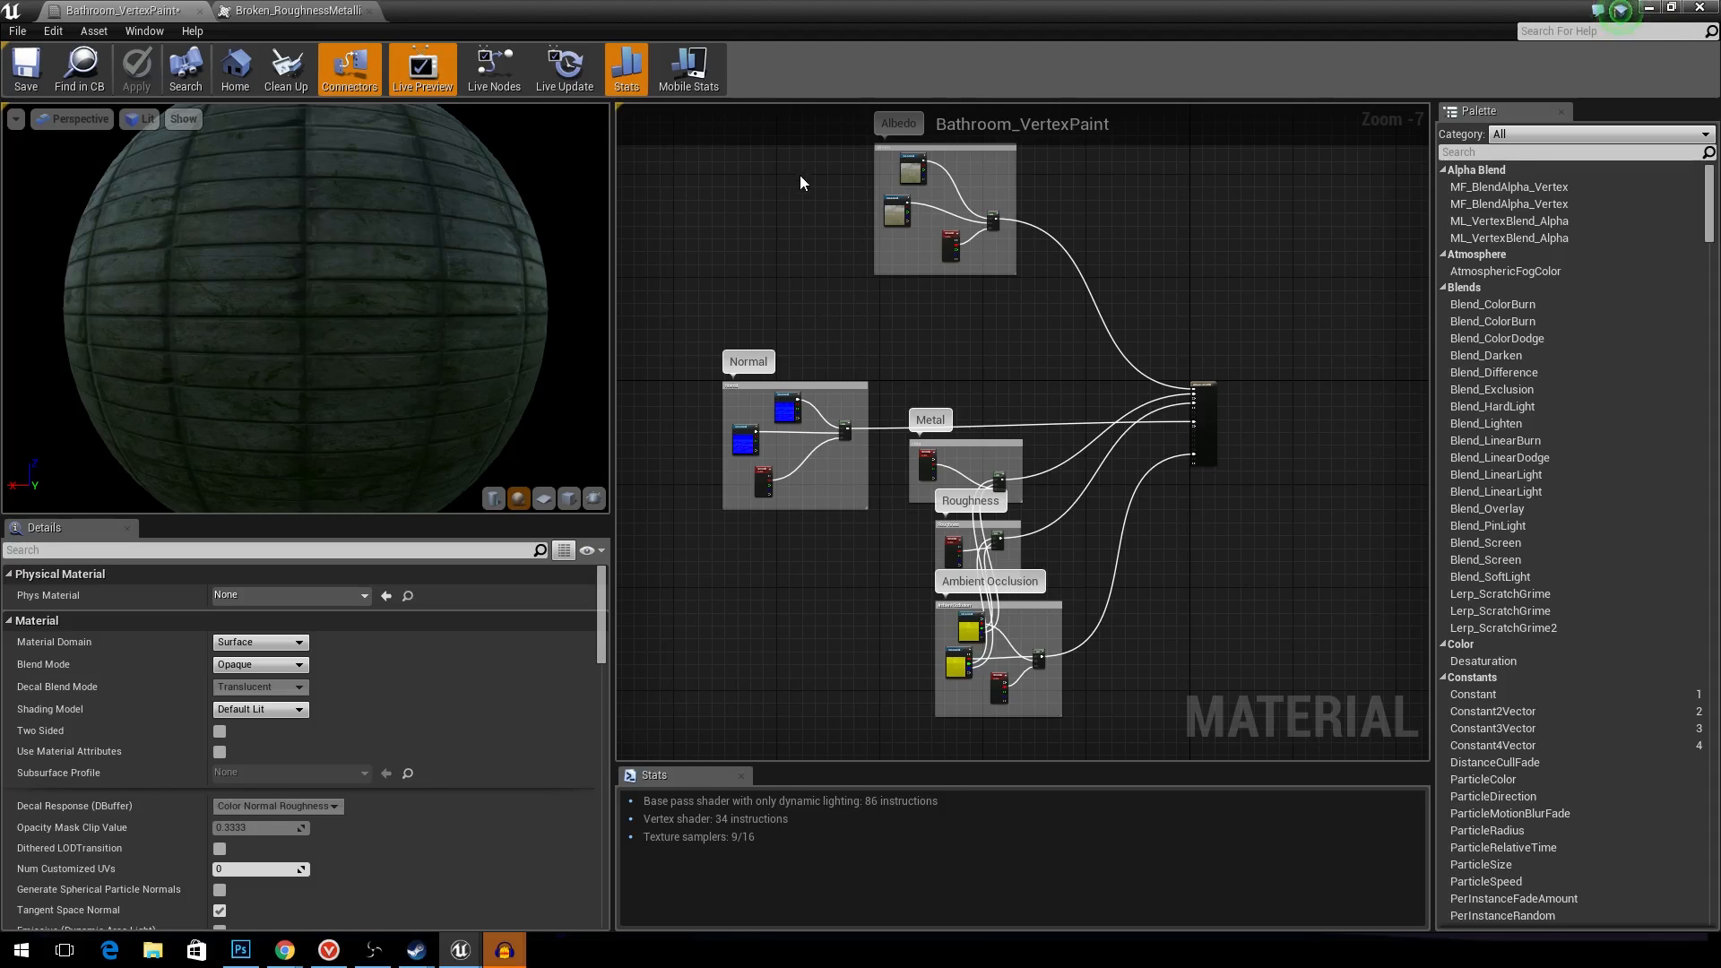
pyautogui.scroll(1, 865, 269)
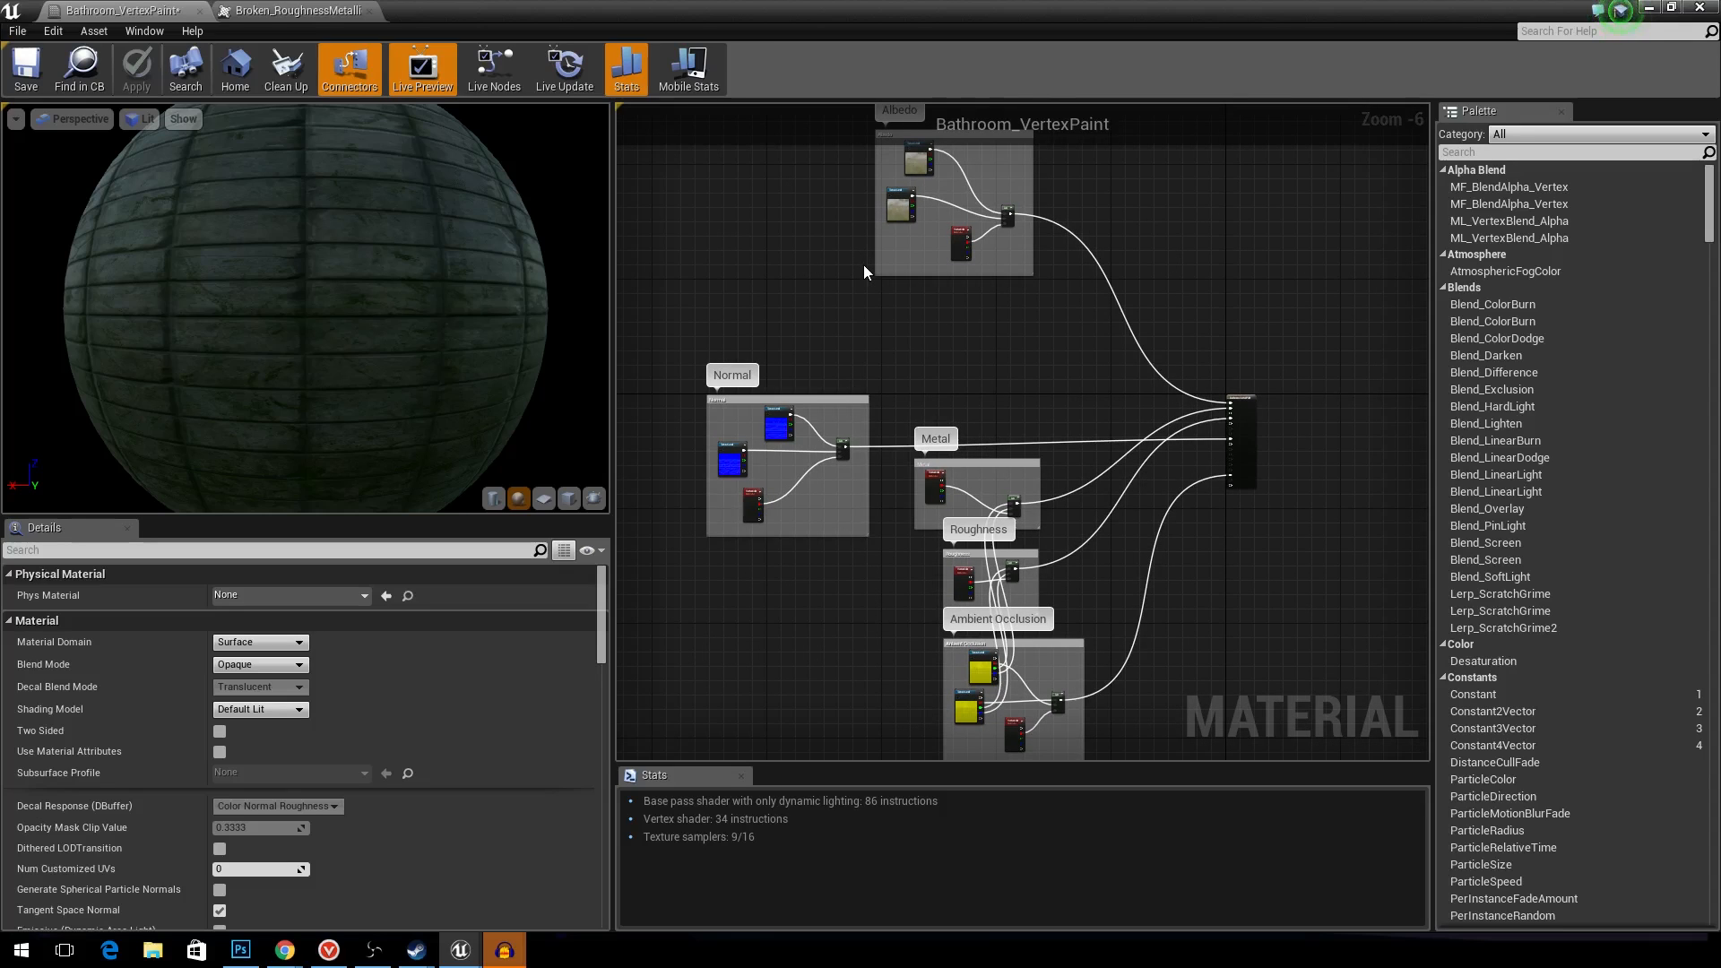
pyautogui.scroll(1, 905, 421)
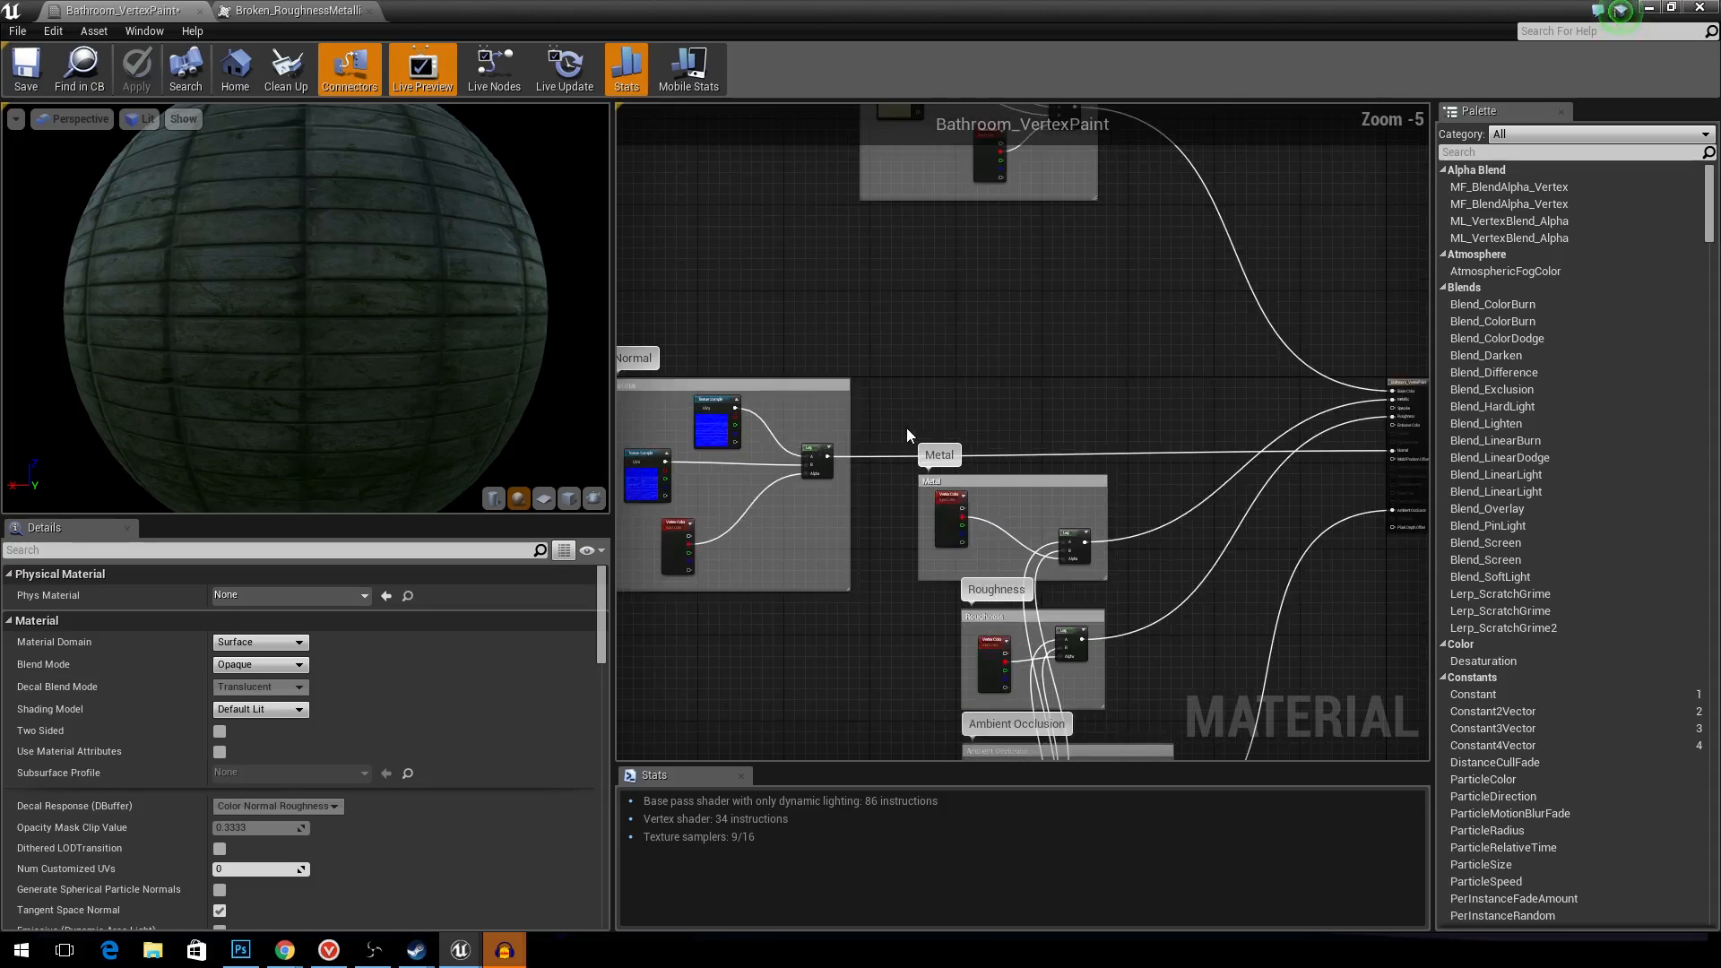
pyautogui.moveTo(906, 428); pyautogui.dragTo(927, 547, button='right')
pyautogui.moveTo(520, 6); pyautogui.dragTo(1720, 135)
pyautogui.moveTo(1720, 789); pyautogui.dragTo(704, 475)
pyautogui.moveTo(703, 475); pyautogui.dragTo(883, 527, button='right')
pyautogui.press('w')
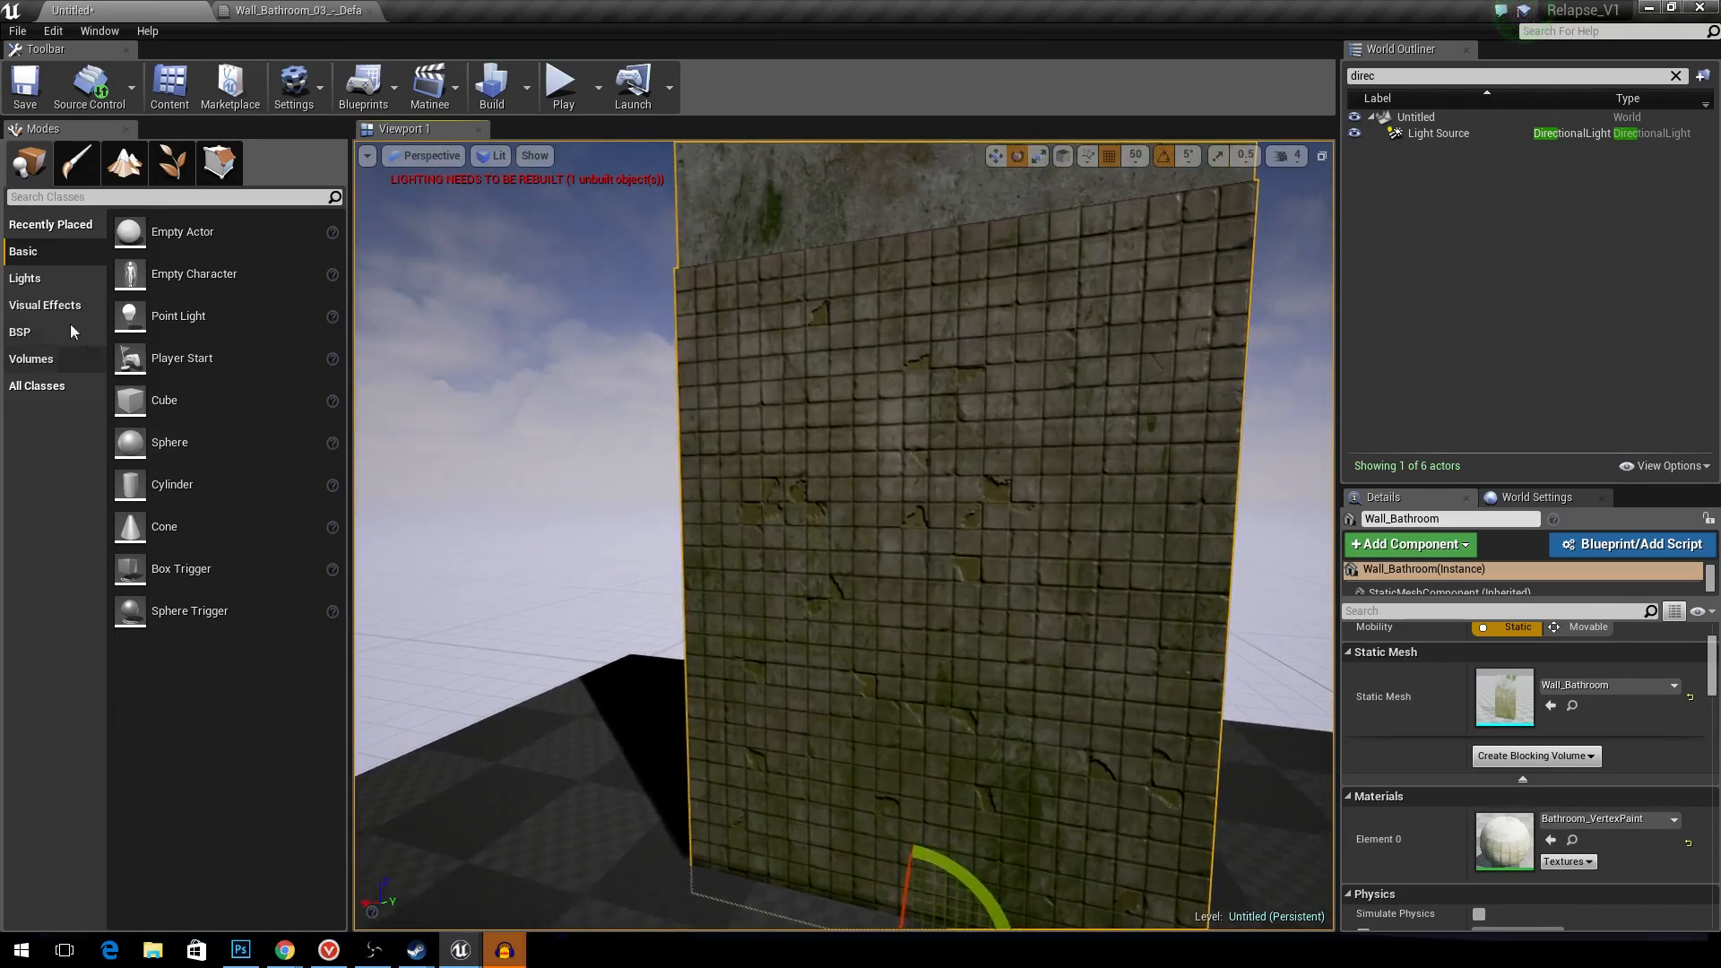
# - Vertex-paint the wall's tiled area in black on the red channel with radius 141.883469 and strength 0.2
pyautogui.click(68, 171)
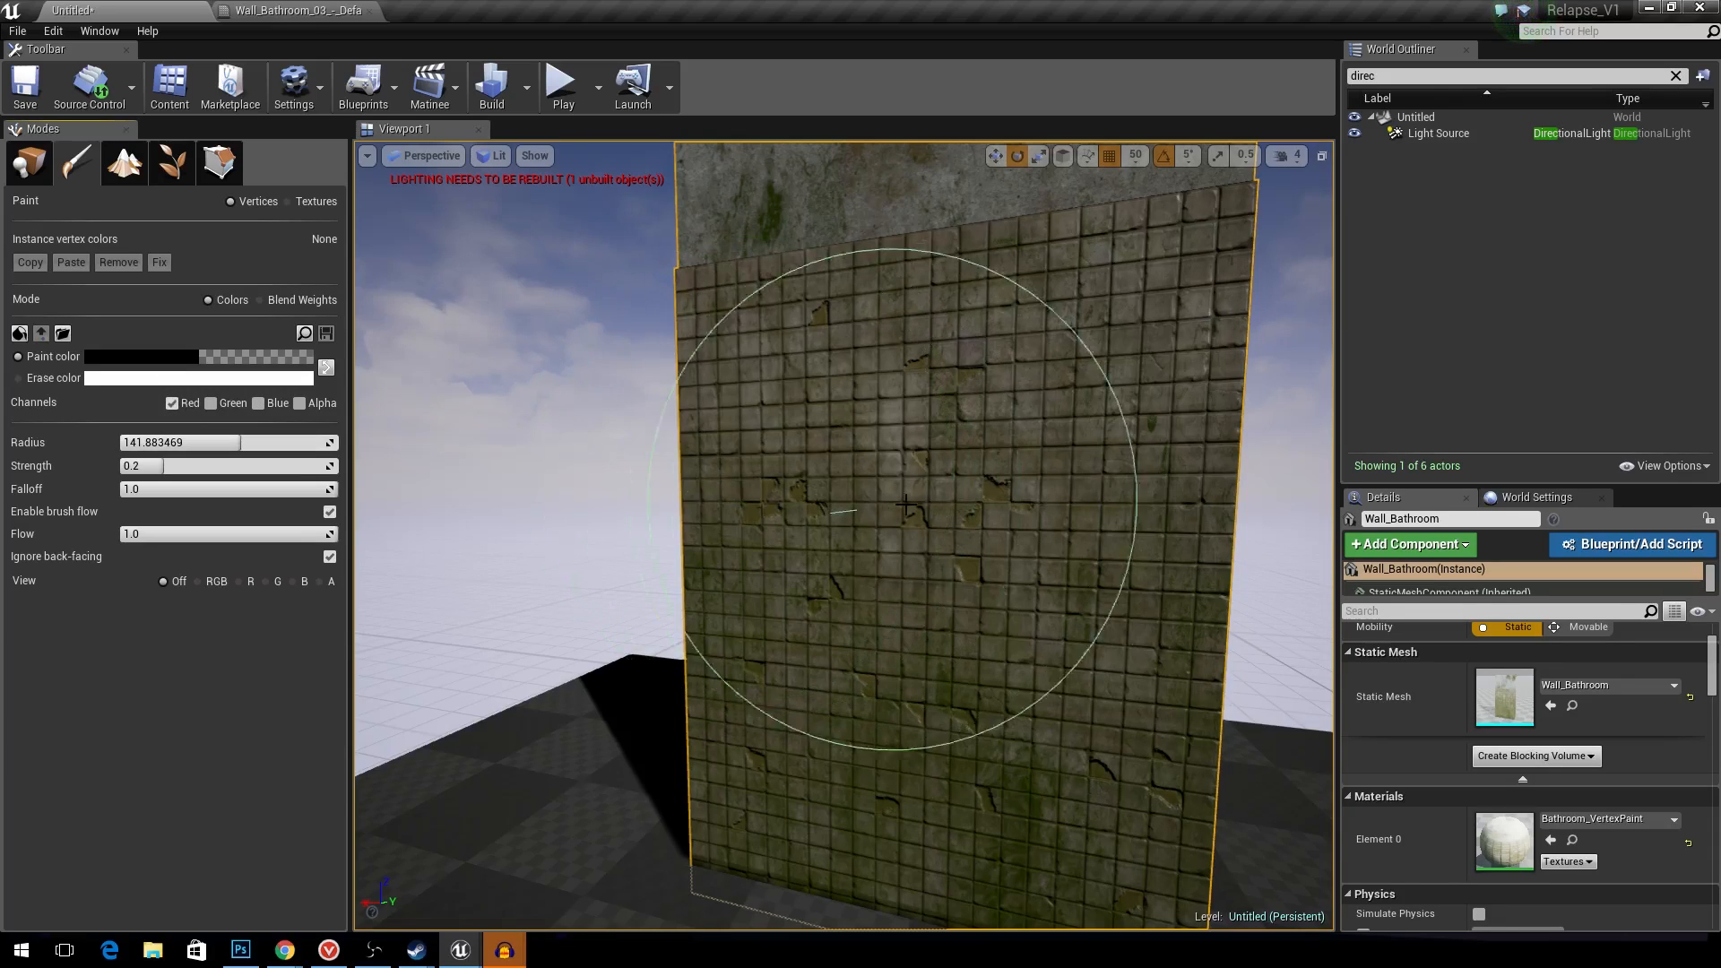
pyautogui.moveTo(953, 482); pyautogui.dragTo(970, 466, button='right')
pyautogui.moveTo(1031, 434)
pyautogui.mouseDown()
pyautogui.moveTo(1154, 274)
pyautogui.moveTo(728, 310)
pyautogui.mouseUp()
pyautogui.moveTo(727, 309); pyautogui.dragTo(730, 377, button='right')
pyautogui.moveTo(847, 423)
pyautogui.mouseDown()
pyautogui.moveTo(665, 705)
pyautogui.moveTo(1098, 771)
pyautogui.moveTo(934, 583)
pyautogui.moveTo(784, 558)
pyautogui.mouseUp()
pyautogui.moveTo(784, 557); pyautogui.dragTo(783, 444, button='right')
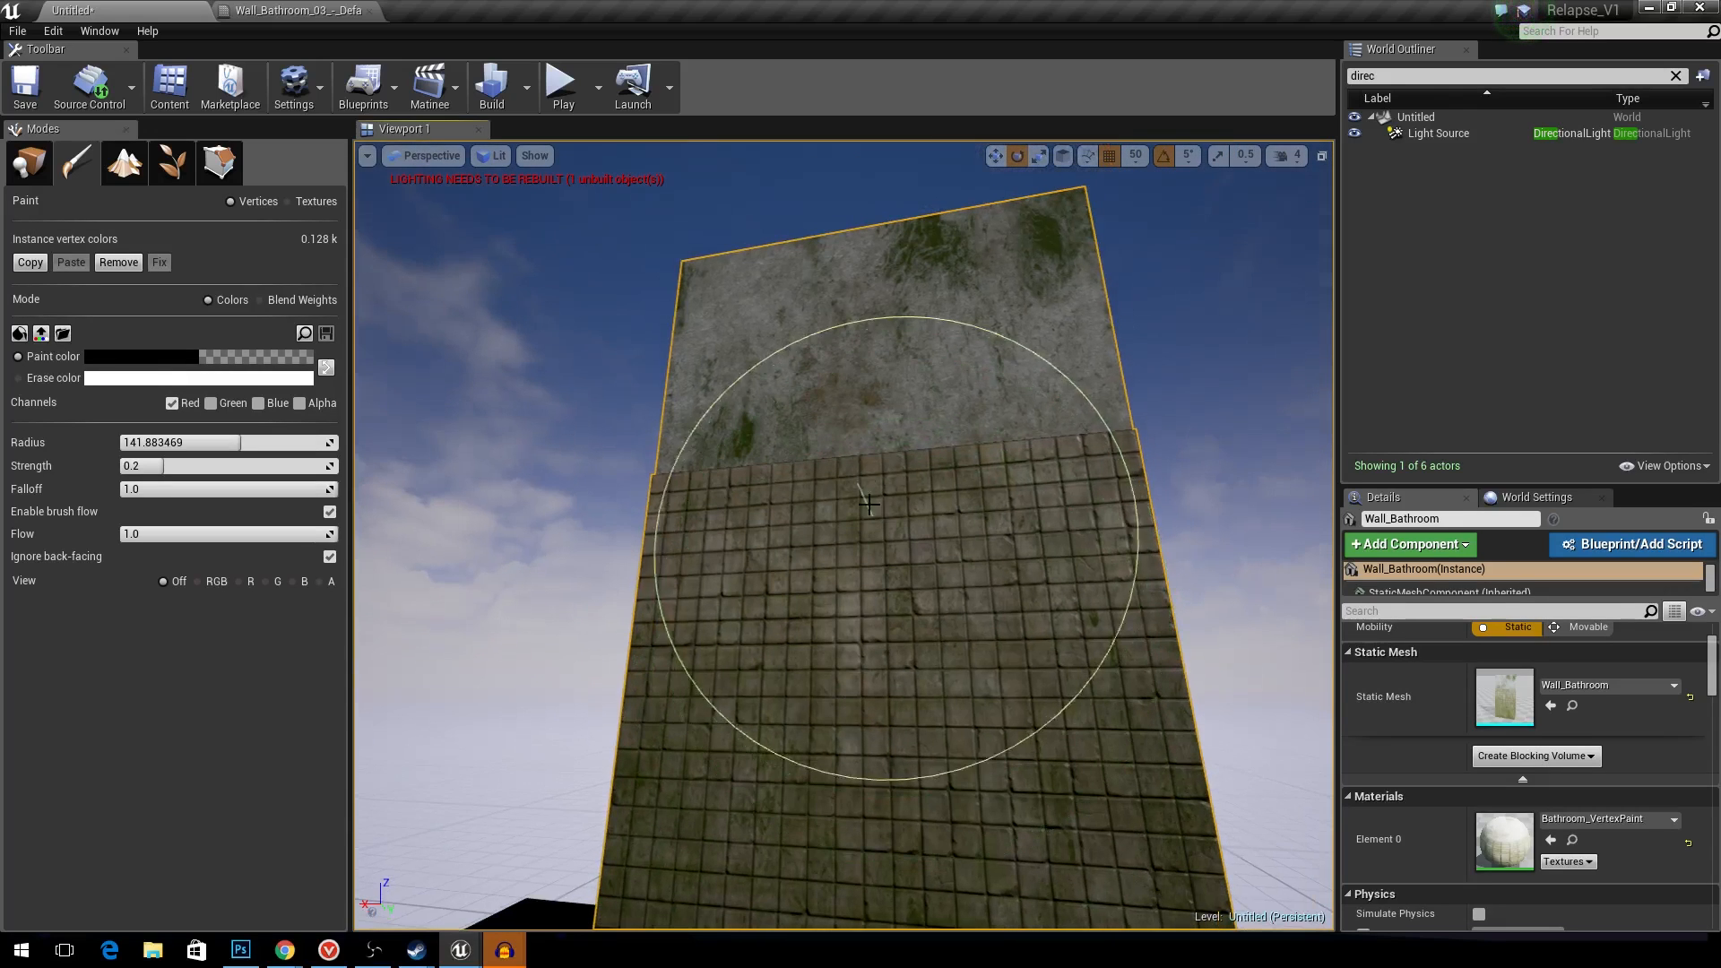
pyautogui.moveTo(782, 305); pyautogui.dragTo(783, 420, button='right')
pyautogui.press('s')
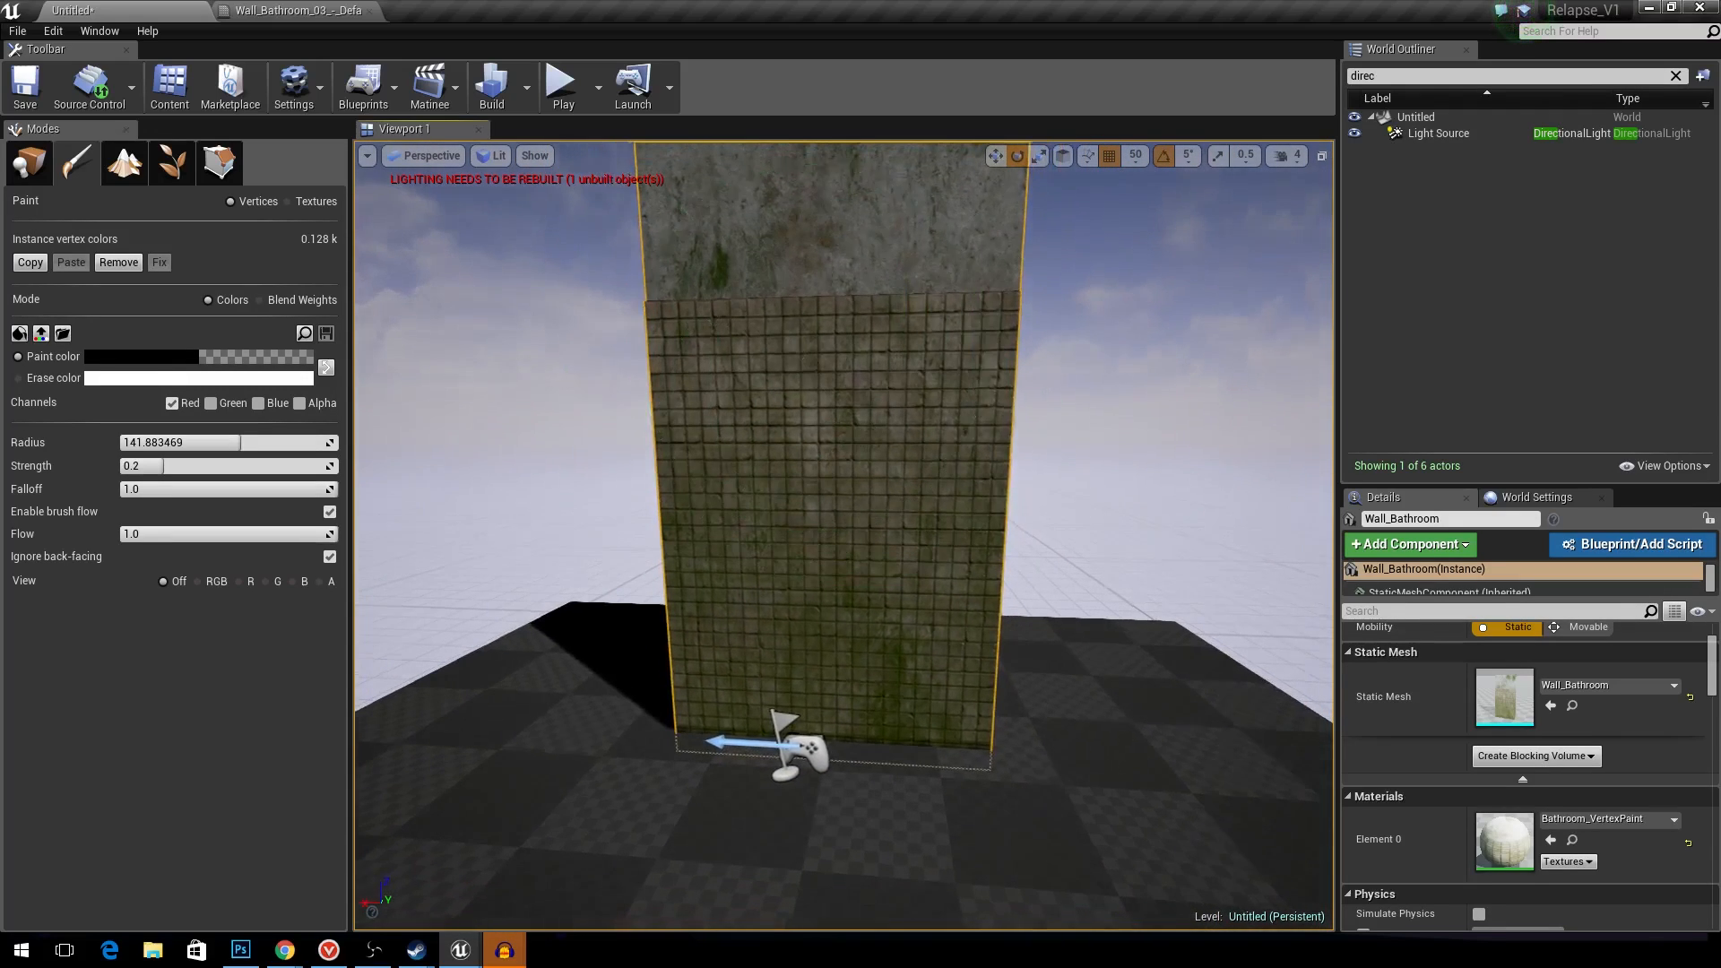
pyautogui.moveTo(812, 345); pyautogui.dragTo(811, 360, button='right')
pyautogui.press('s')
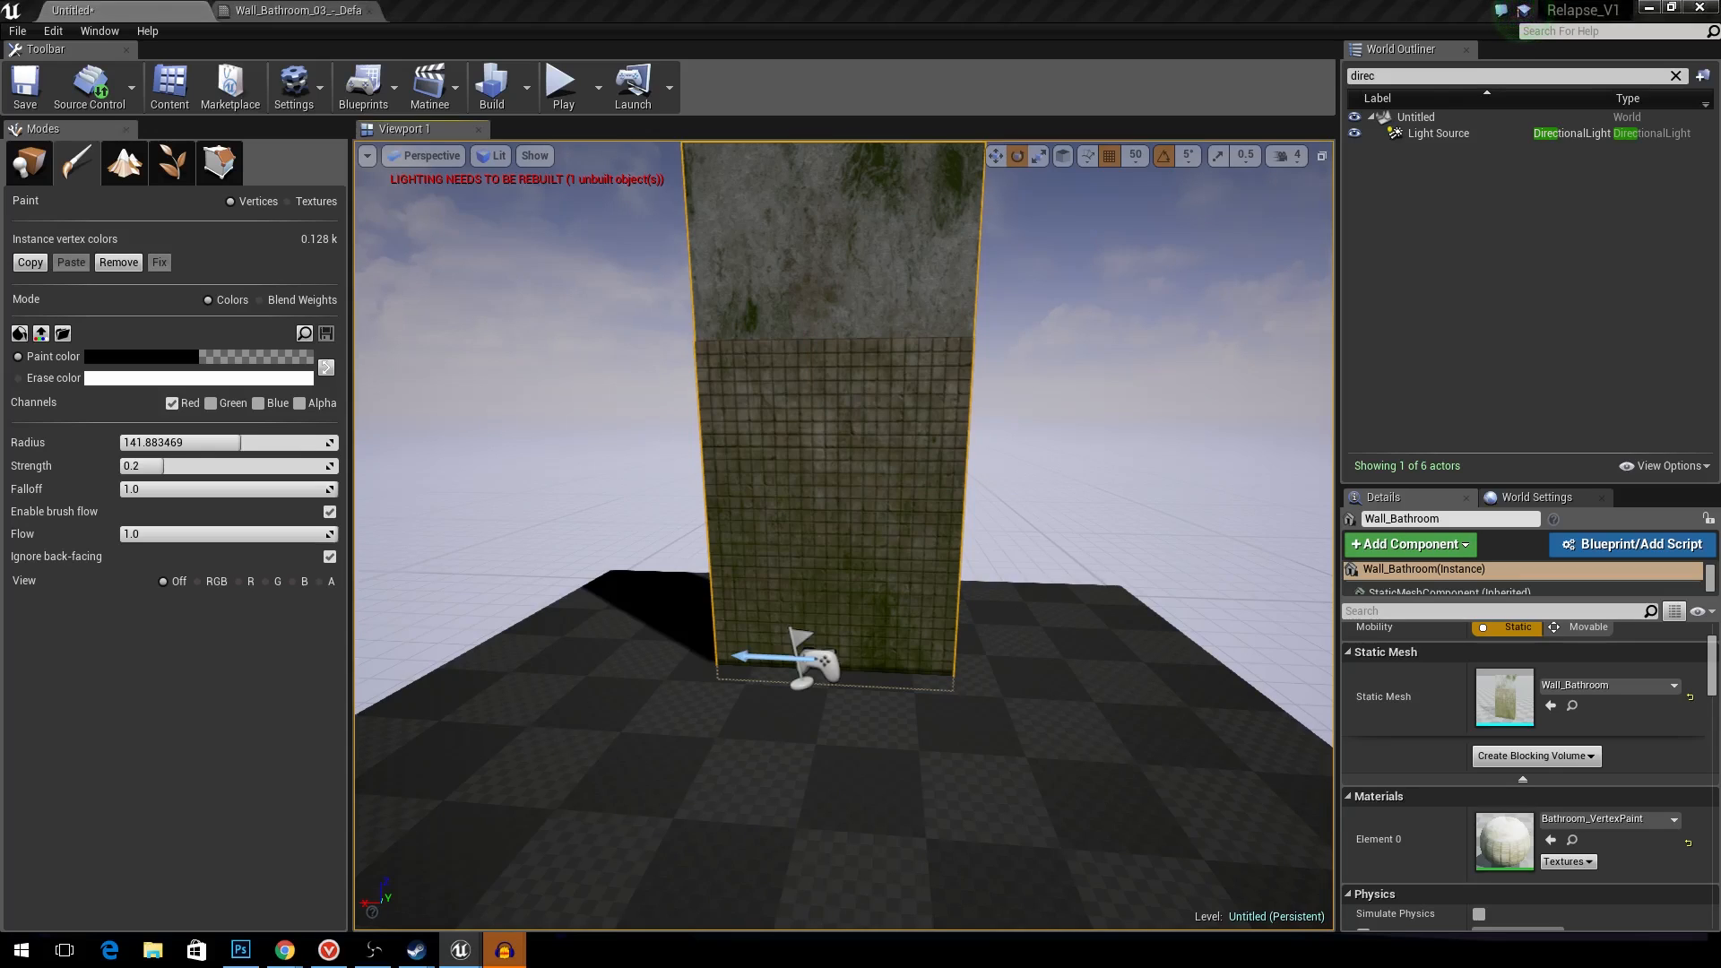
# - Place a basic Sphere on the floor beside the wall and raise it above the floor
pyautogui.click(29, 163)
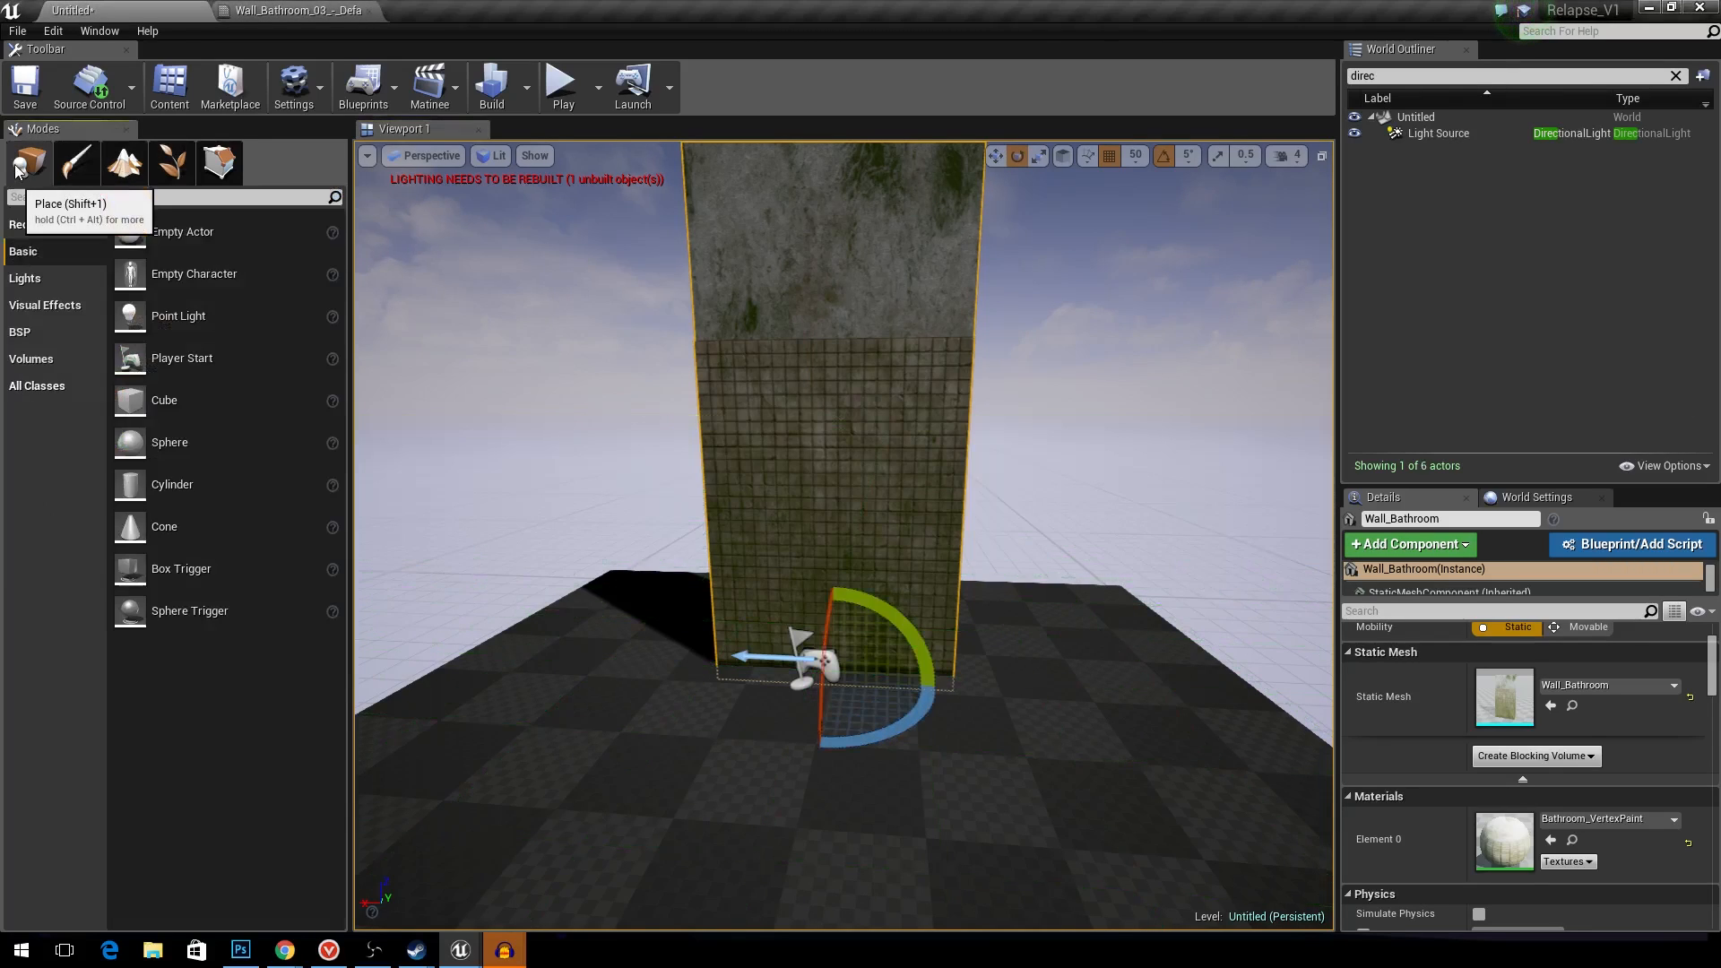
pyautogui.moveTo(170, 448); pyautogui.dragTo(1130, 823)
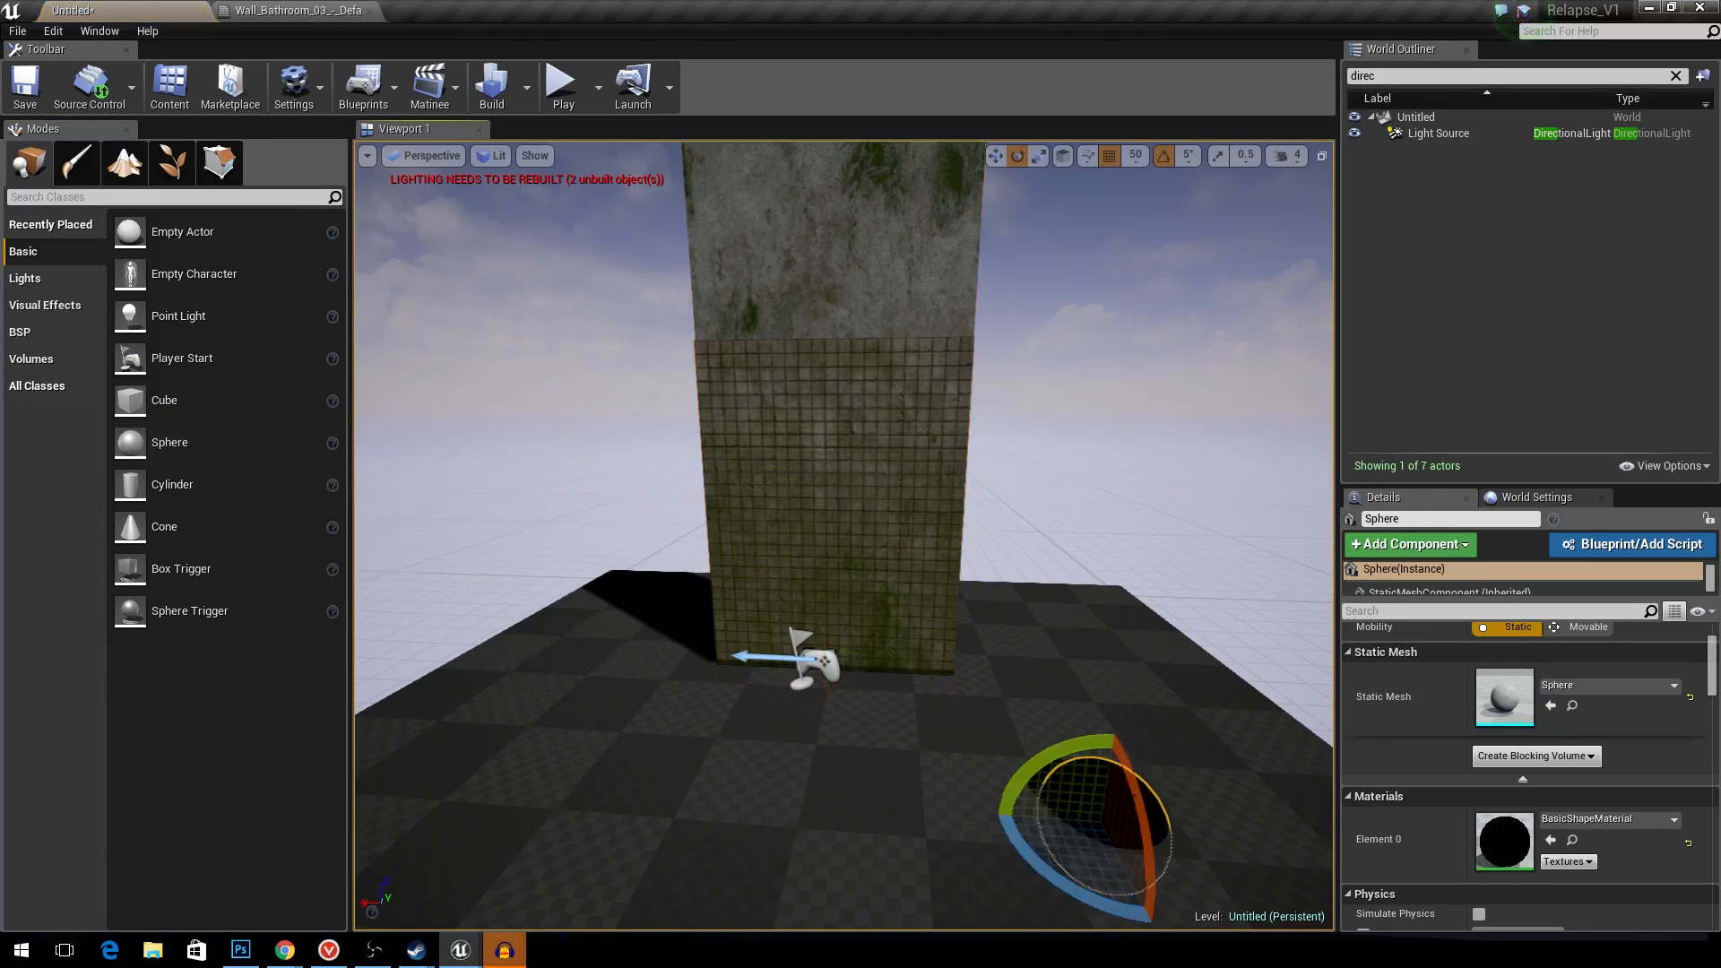
pyautogui.press('r')
pyautogui.moveTo(1130, 823); pyautogui.dragTo(1197, 802, button='right')
pyautogui.press('w')
pyautogui.moveTo(988, 785); pyautogui.dragTo(1028, 513)
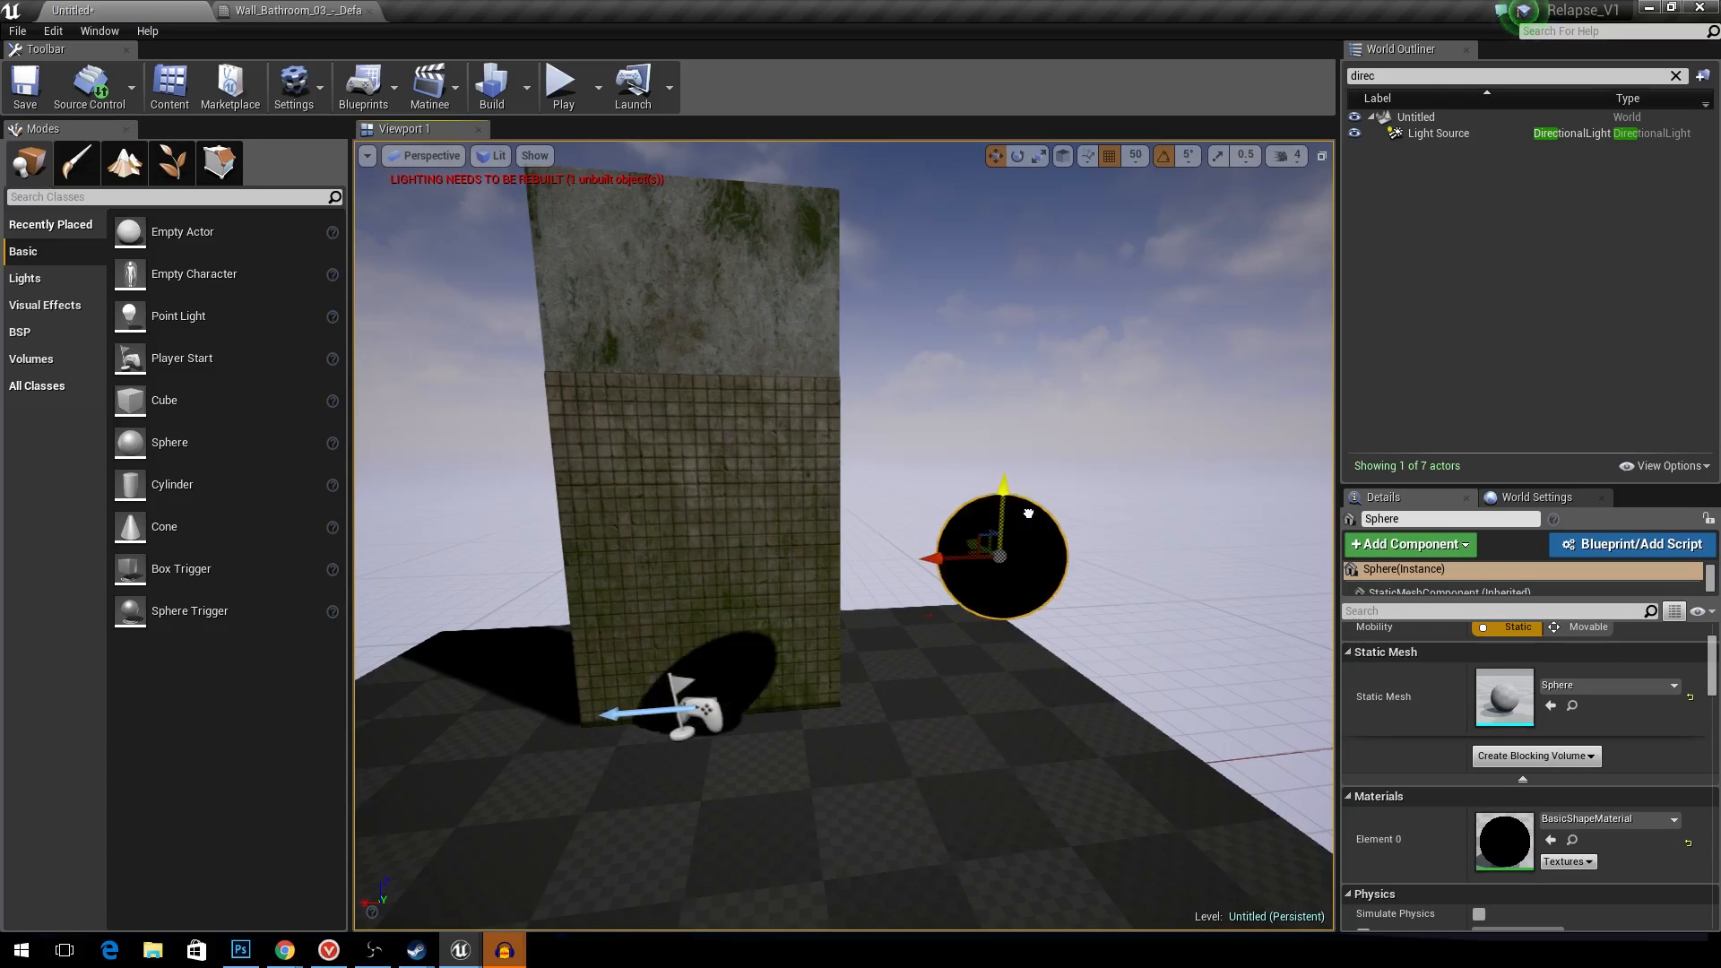
# - Assign the wall's Bathroom_VertexPaint material to the sphere
pyautogui.click(773, 437)
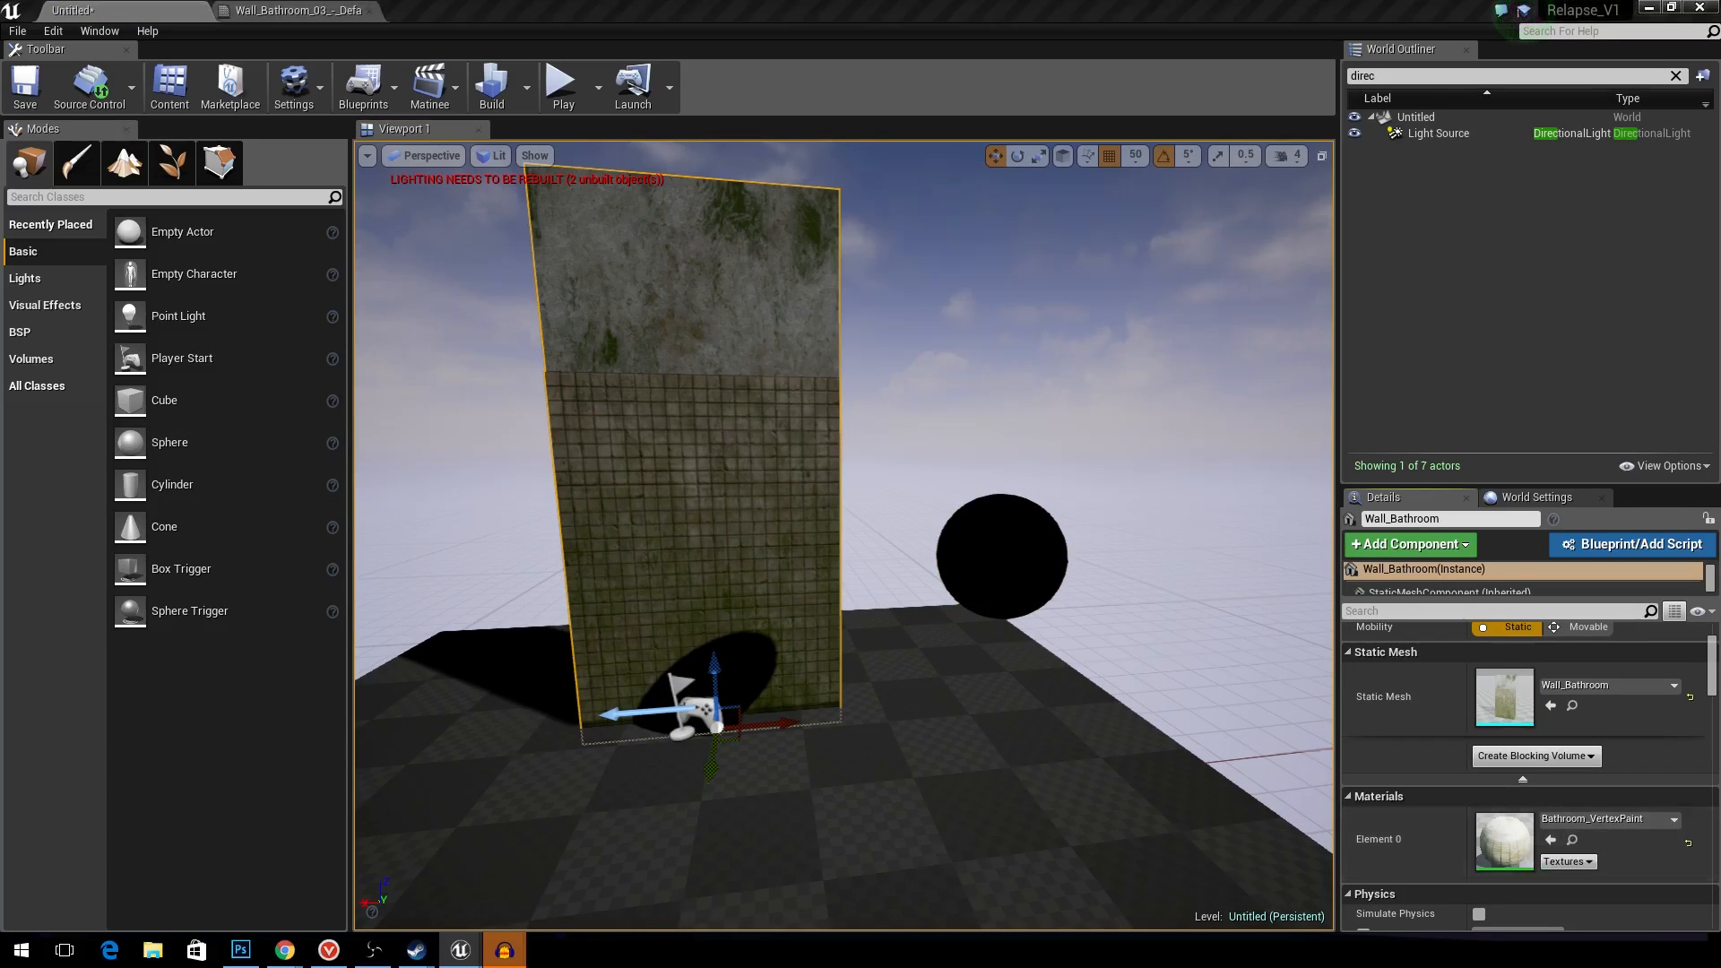
pyautogui.moveTo(1506, 841); pyautogui.dragTo(1006, 570)
pyautogui.moveTo(1030, 540)
pyautogui.mouseDown(button='right')
pyautogui.moveTo(1044, 600)
pyautogui.moveTo(1031, 573)
pyautogui.mouseUp(button='right')
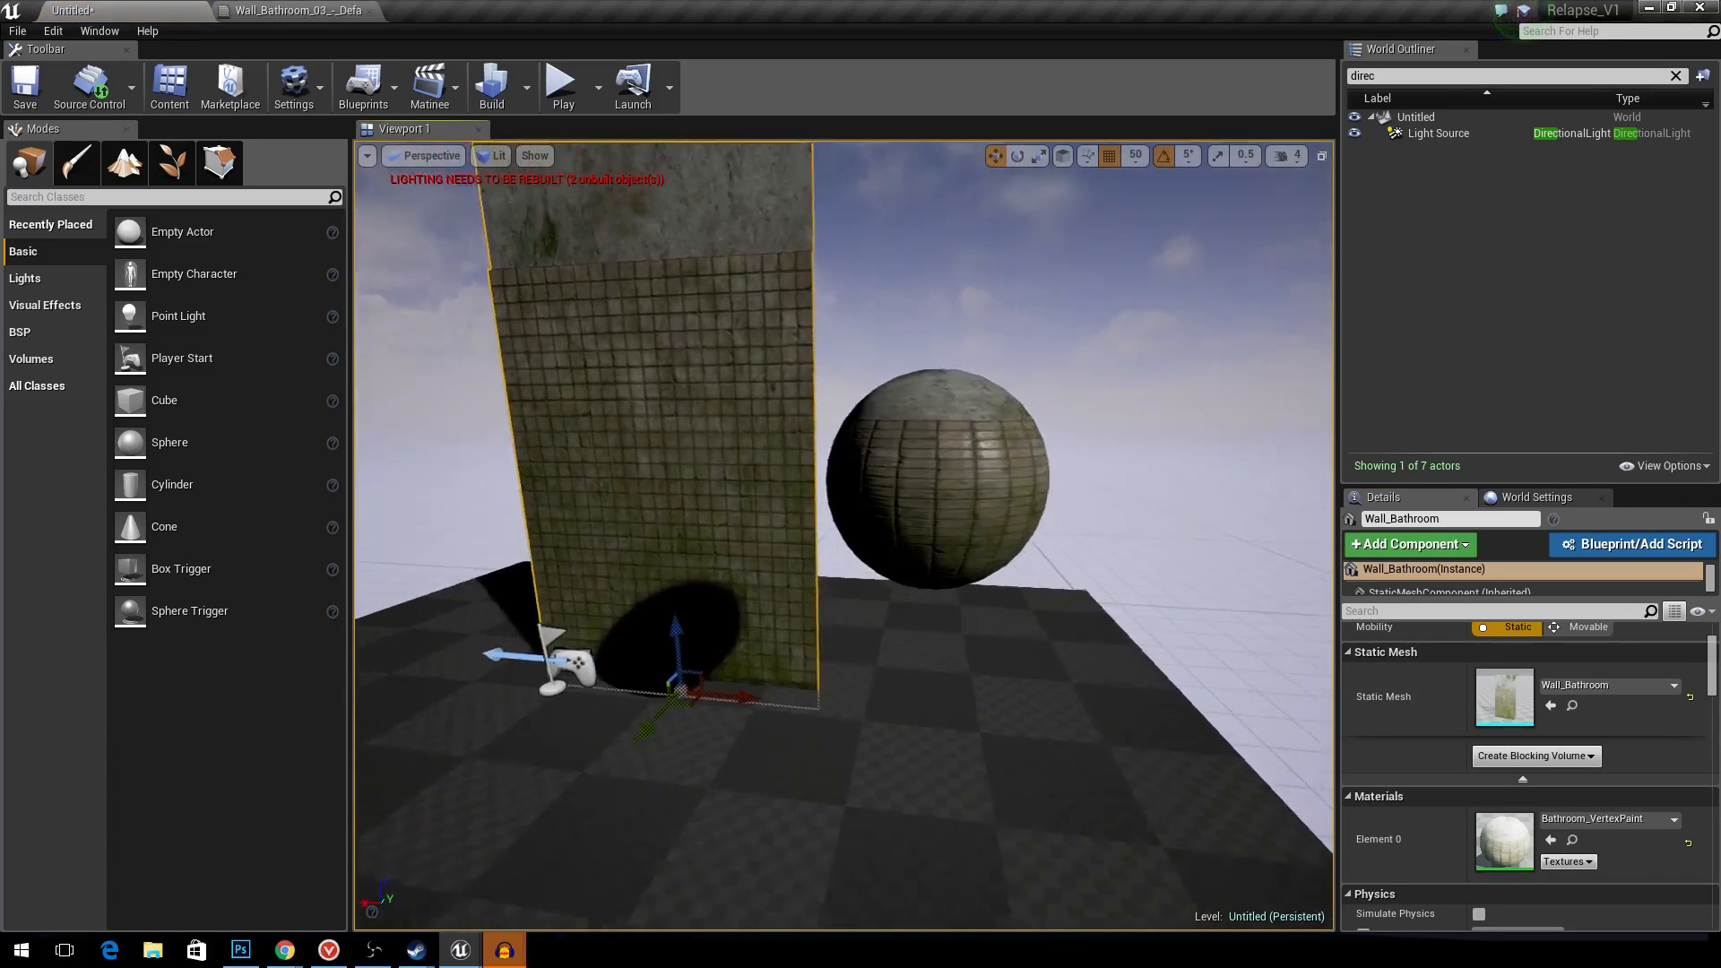
pyautogui.moveTo(807, 610); pyautogui.dragTo(769, 560, button='right')
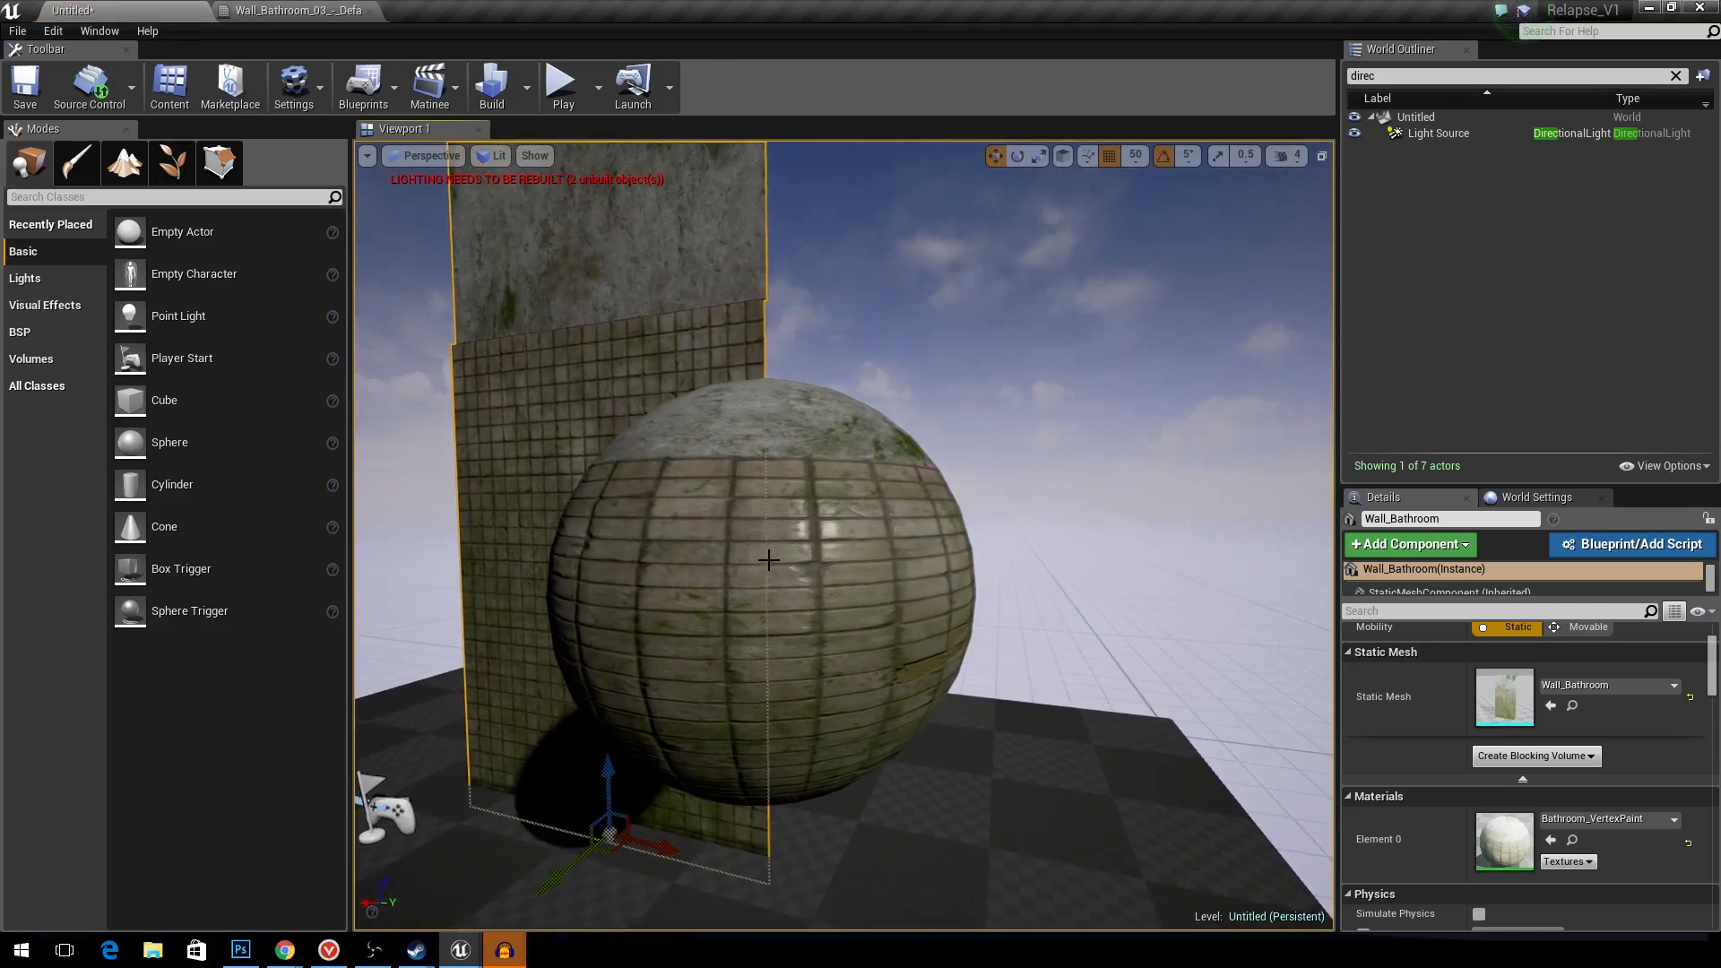
# - Select the sphere for vertex painting and set the brush radius to 10.270965 and the strength to 1.0
pyautogui.click(433, 157)
pyautogui.click(950, 671)
pyautogui.click(769, 540)
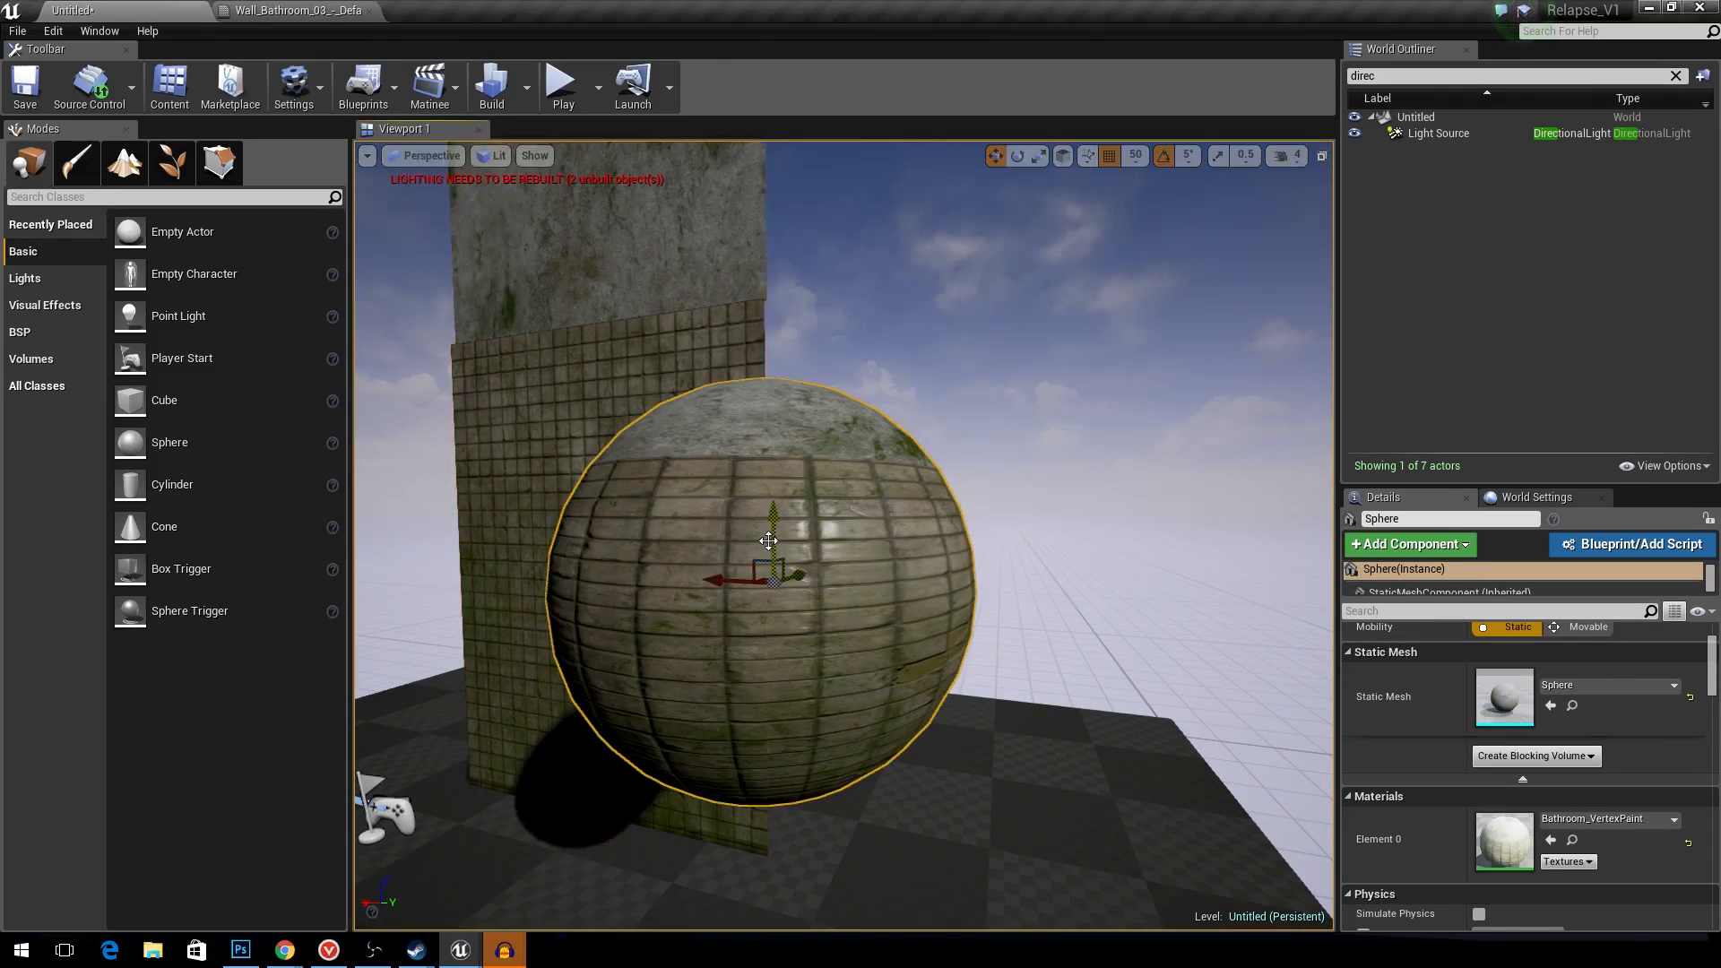
pyautogui.click(76, 162)
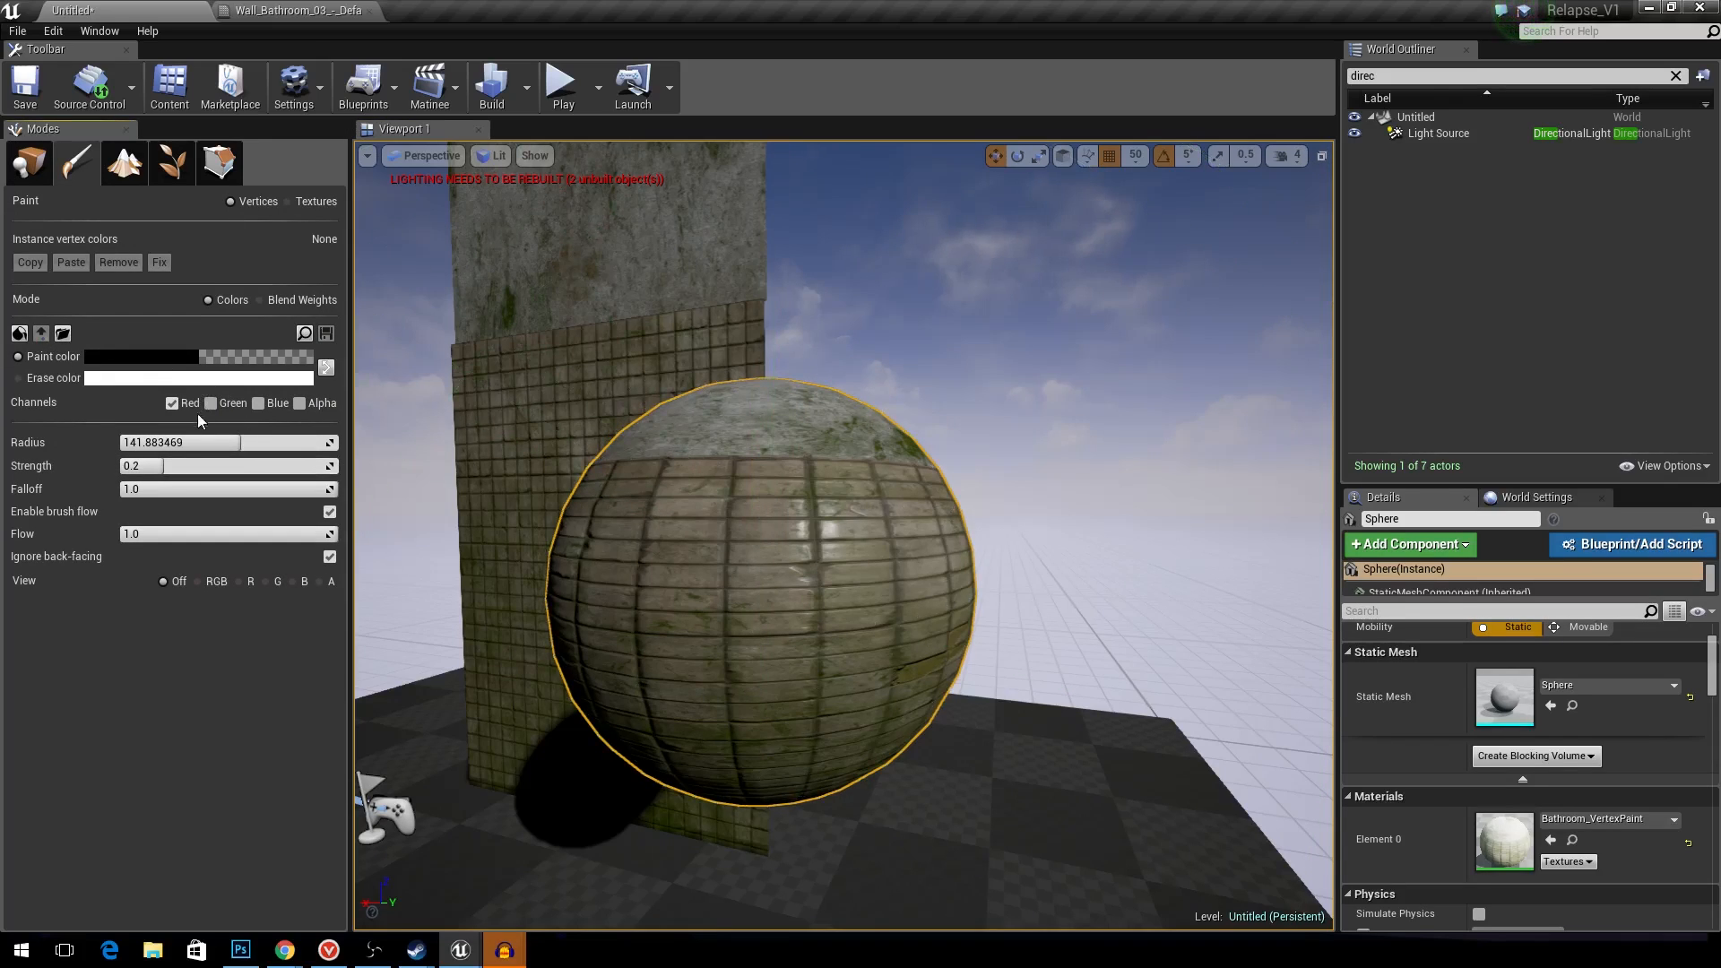
pyautogui.moveTo(169, 442); pyautogui.dragTo(167, 442)
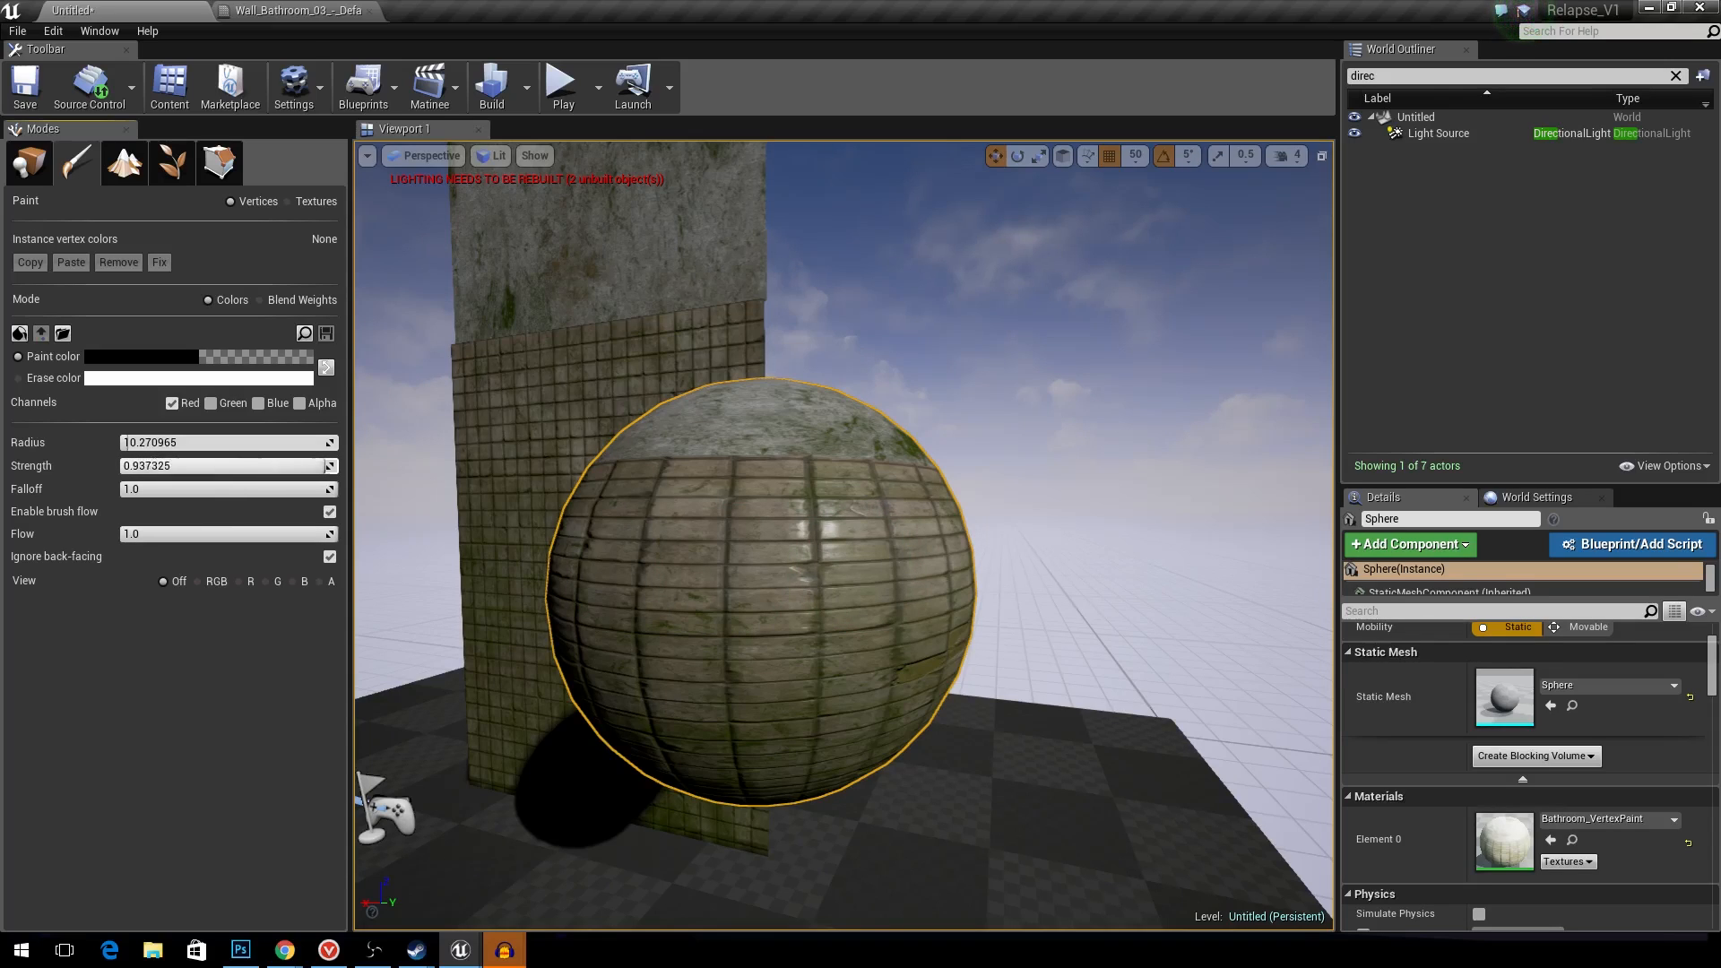
pyautogui.moveTo(327, 465); pyautogui.dragTo(341, 464)
# - Paint black vertex color on the red channel over several broken-tile spots around the sphere
pyautogui.moveTo(804, 612)
pyautogui.mouseDown()
pyautogui.moveTo(703, 556)
pyautogui.moveTo(854, 710)
pyautogui.mouseUp()
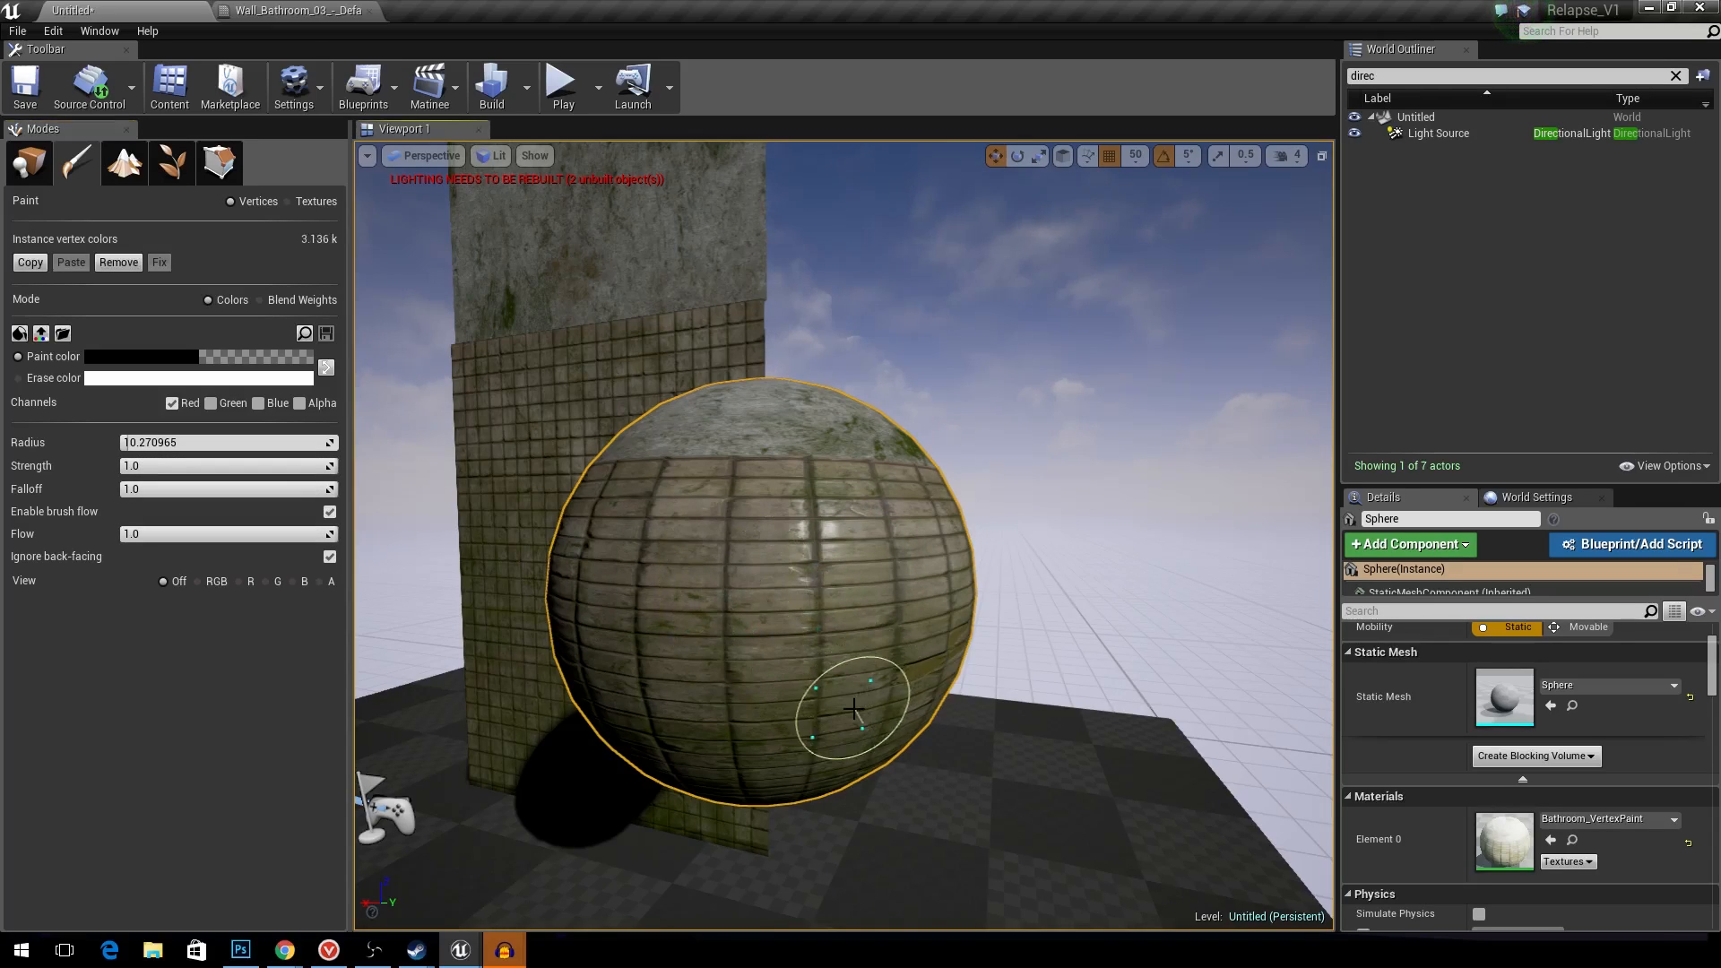
pyautogui.moveTo(1136, 626); pyautogui.dragTo(577, 609, button='right')
pyautogui.moveTo(399, 763); pyautogui.dragTo(997, 627, button='right')
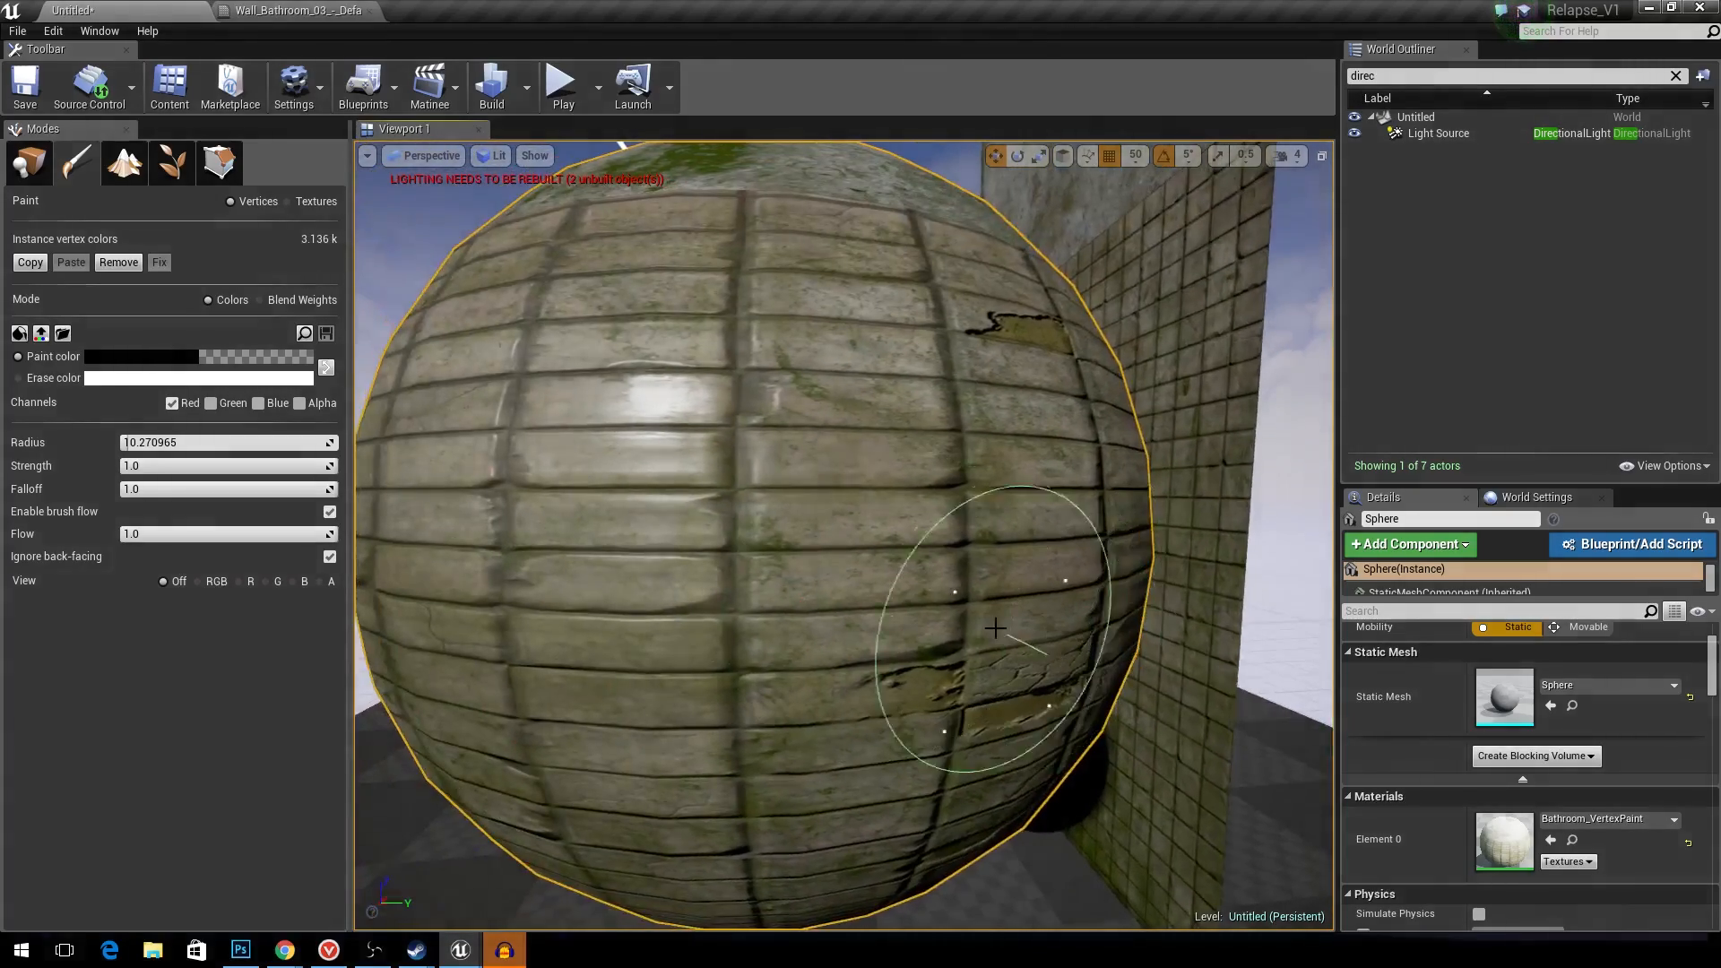
pyautogui.moveTo(997, 627); pyautogui.dragTo(879, 609)
pyautogui.moveTo(878, 609); pyautogui.dragTo(1007, 416, button='right')
pyautogui.moveTo(1007, 416); pyautogui.dragTo(1013, 391)
# - Examine the painted sphere and the tiled wall from several angles and distances
pyautogui.moveTo(1013, 391); pyautogui.dragTo(791, 483, button='right')
pyautogui.moveTo(736, 561); pyautogui.dragTo(803, 508, button='right')
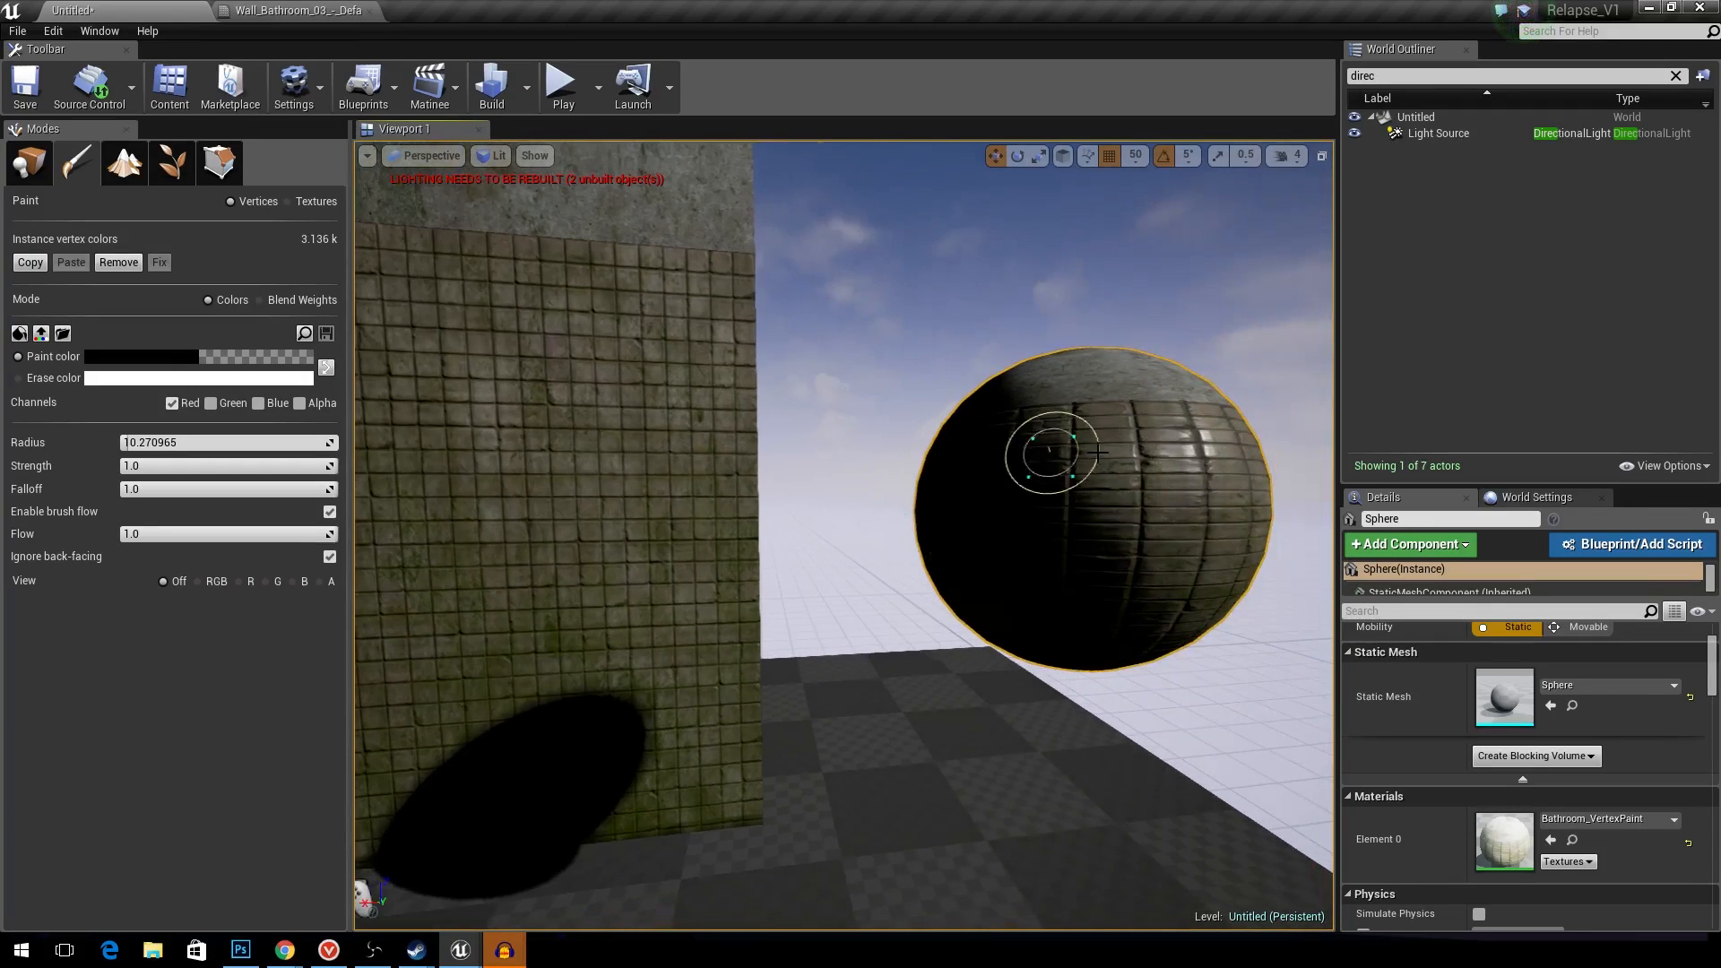
pyautogui.moveTo(1067, 463); pyautogui.dragTo(1007, 505, button='right')
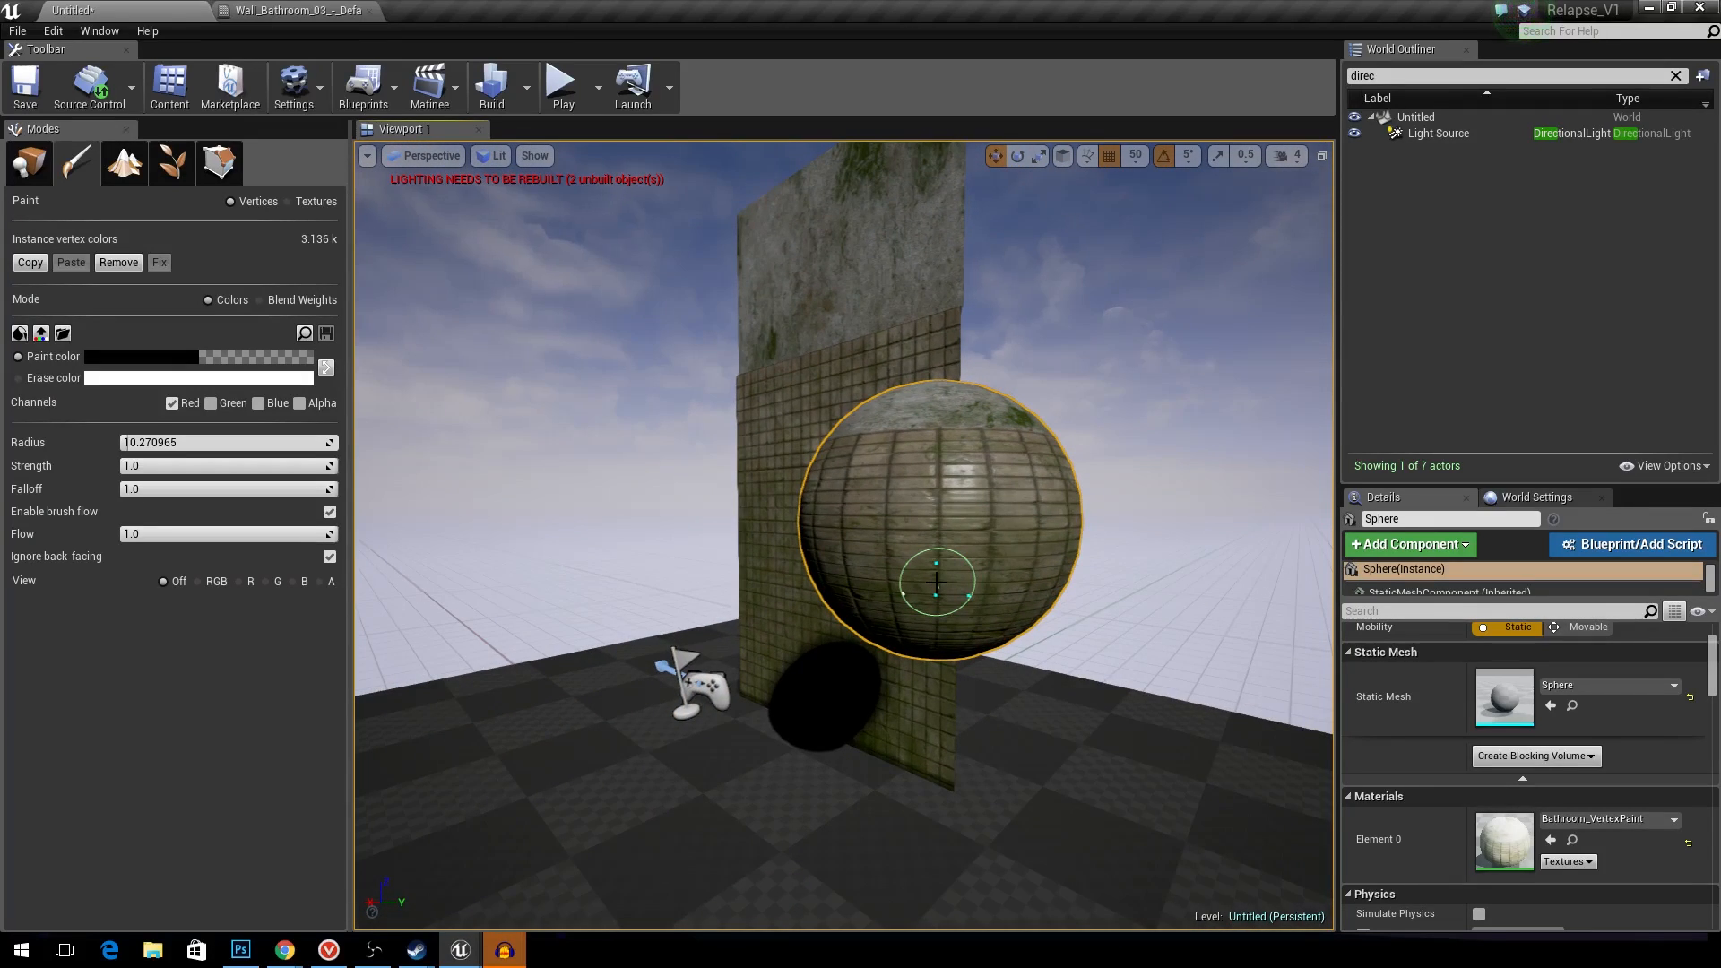
pyautogui.moveTo(876, 581)
pyautogui.mouseDown(button='right')
pyautogui.moveTo(829, 608)
pyautogui.moveTo(874, 605)
pyautogui.mouseUp(button='right')
pyautogui.rightClick(845, 615)
pyautogui.moveTo(1112, 607); pyautogui.dragTo(1090, 570, button='right')
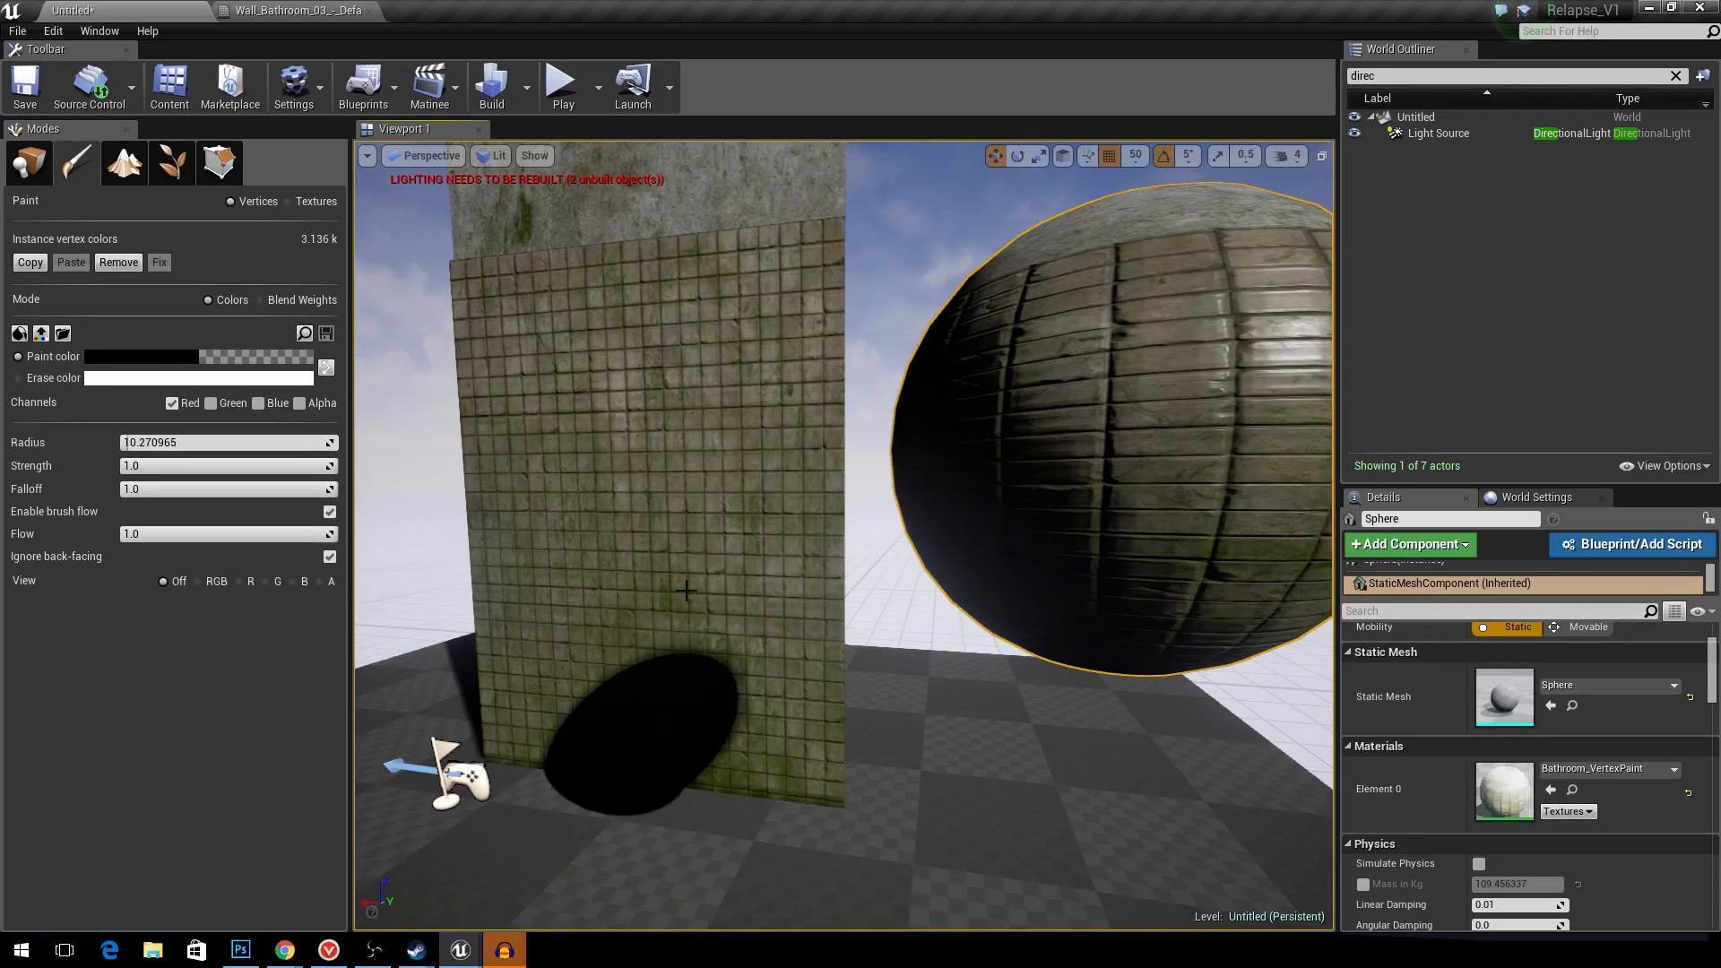
pyautogui.press('s')
pyautogui.moveTo(686, 590); pyautogui.dragTo(686, 590, button='right')
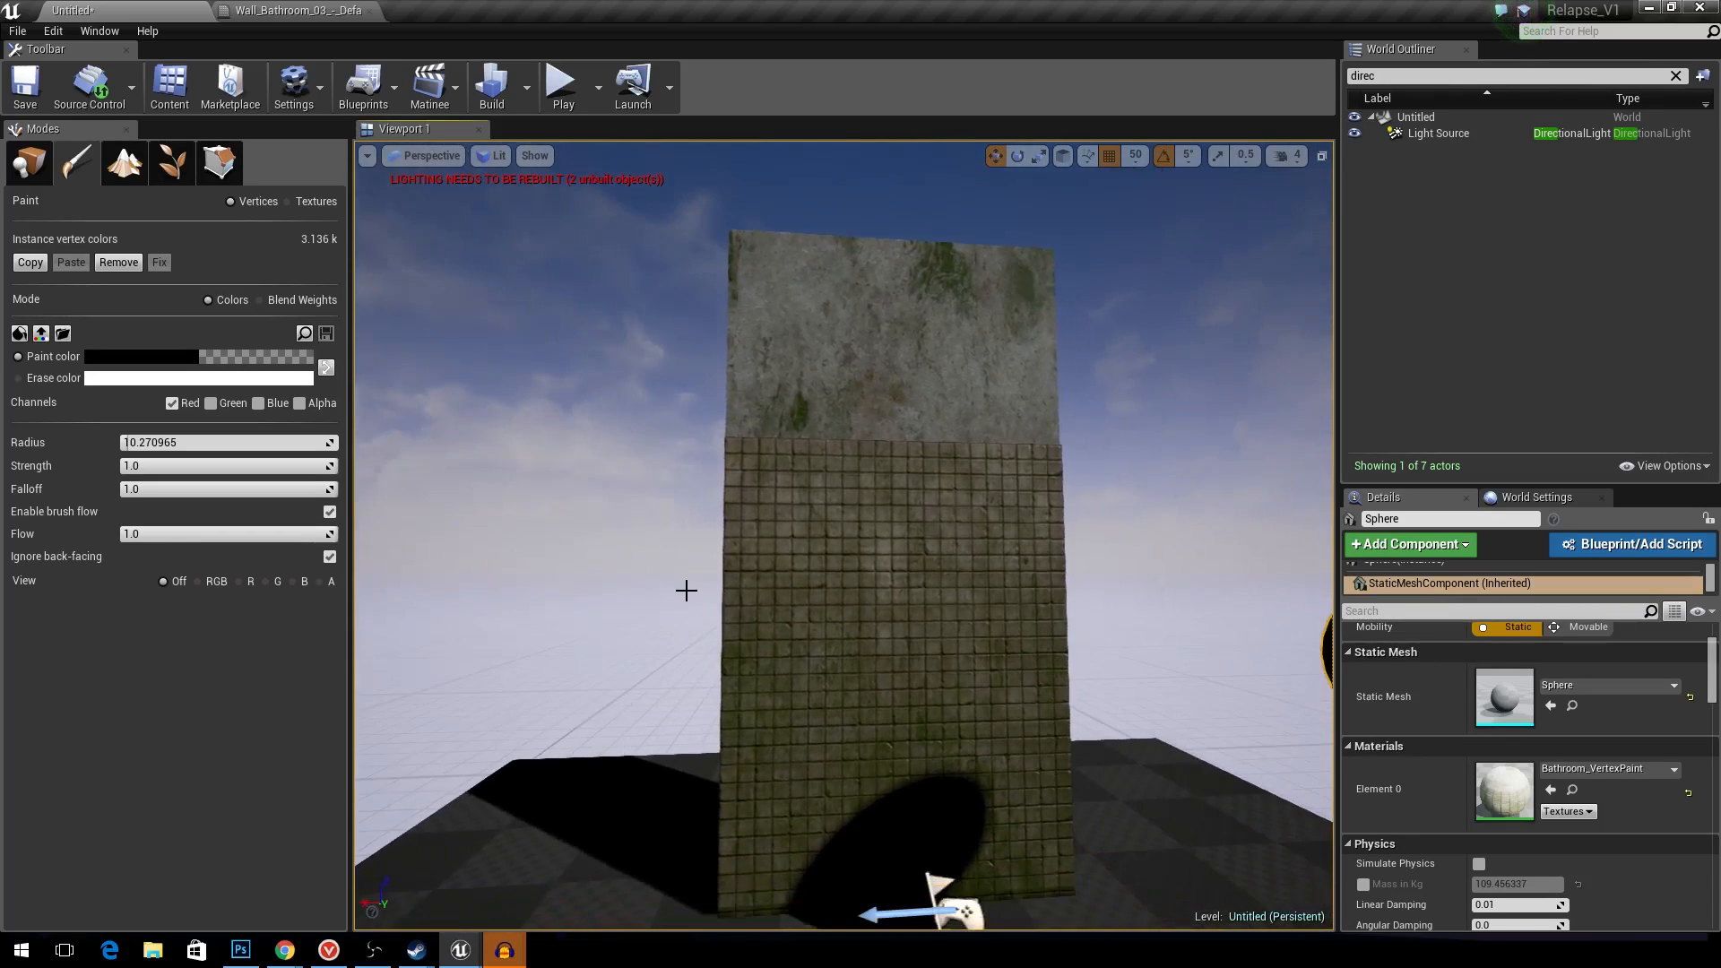
# - Select the bathroom wall in vertex paint mode and view its tiled area up close
pyautogui.click(955, 609)
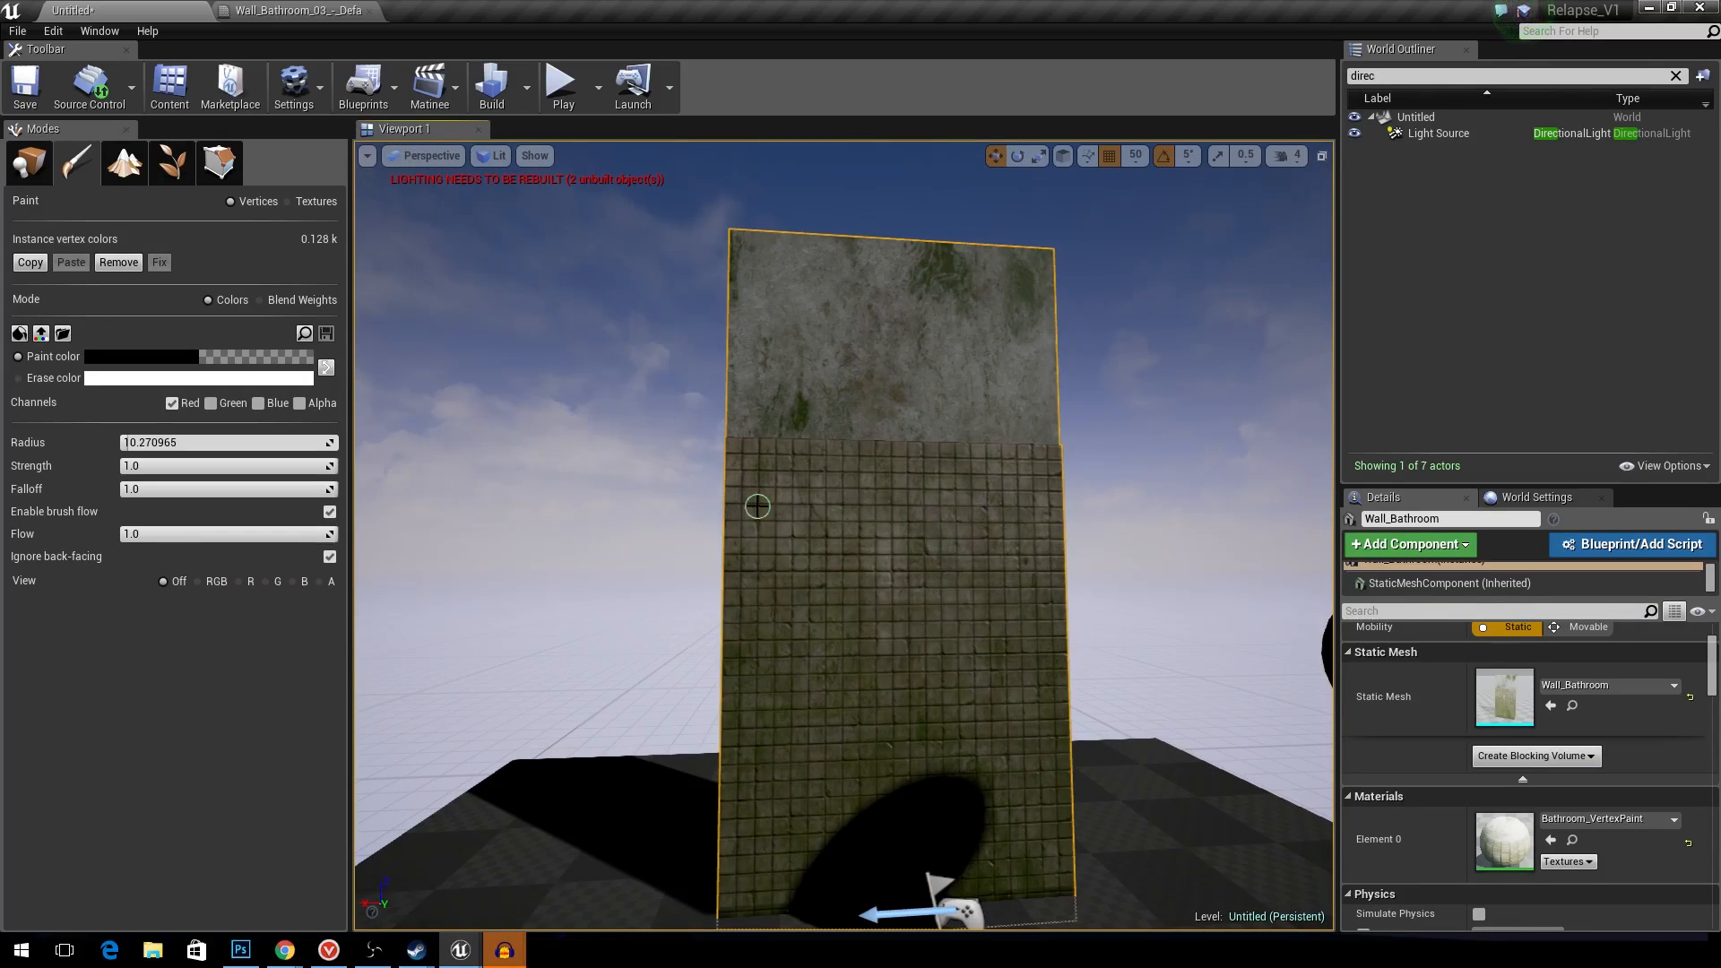
pyautogui.moveTo(903, 499); pyautogui.dragTo(932, 443, button='right')
pyautogui.press('w')
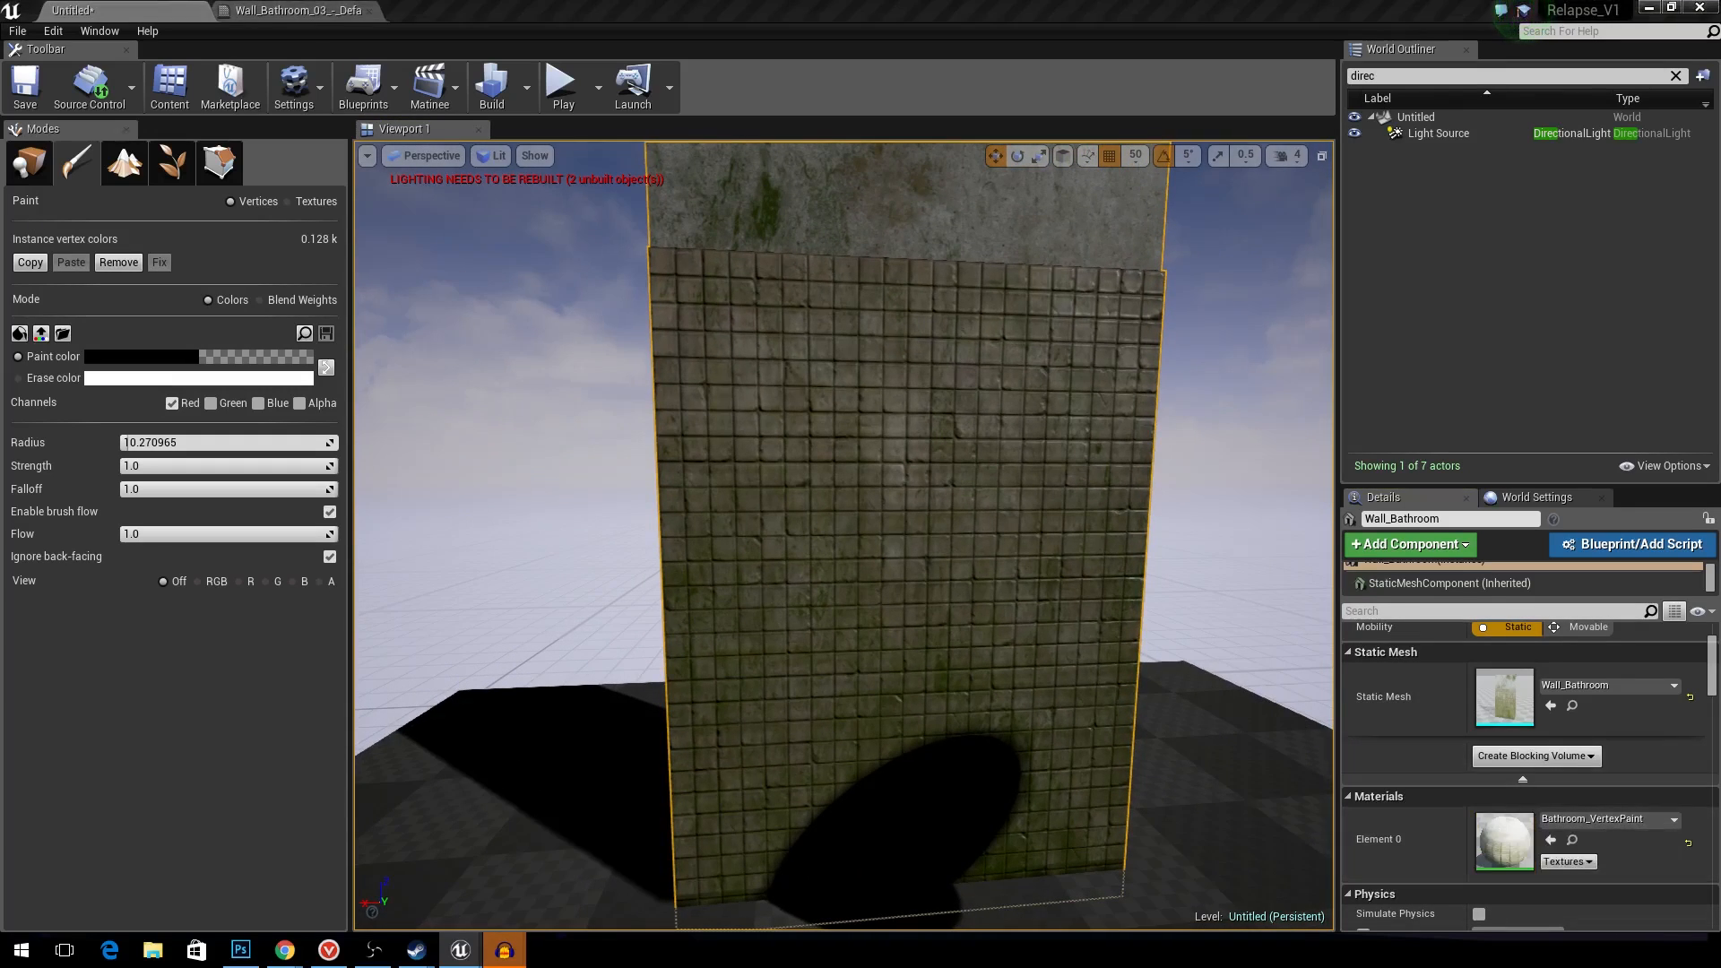
# - Return to the Bathroom_VertexPaint material graph and examine the VertexColor nodes in the Metal and Roughness groups
pyautogui.moveTo(1720, 341); pyautogui.dragTo(1196, 2)
pyautogui.moveTo(1087, 371); pyautogui.dragTo(1125, 146, button='right')
pyautogui.scroll(3, 997, 303)
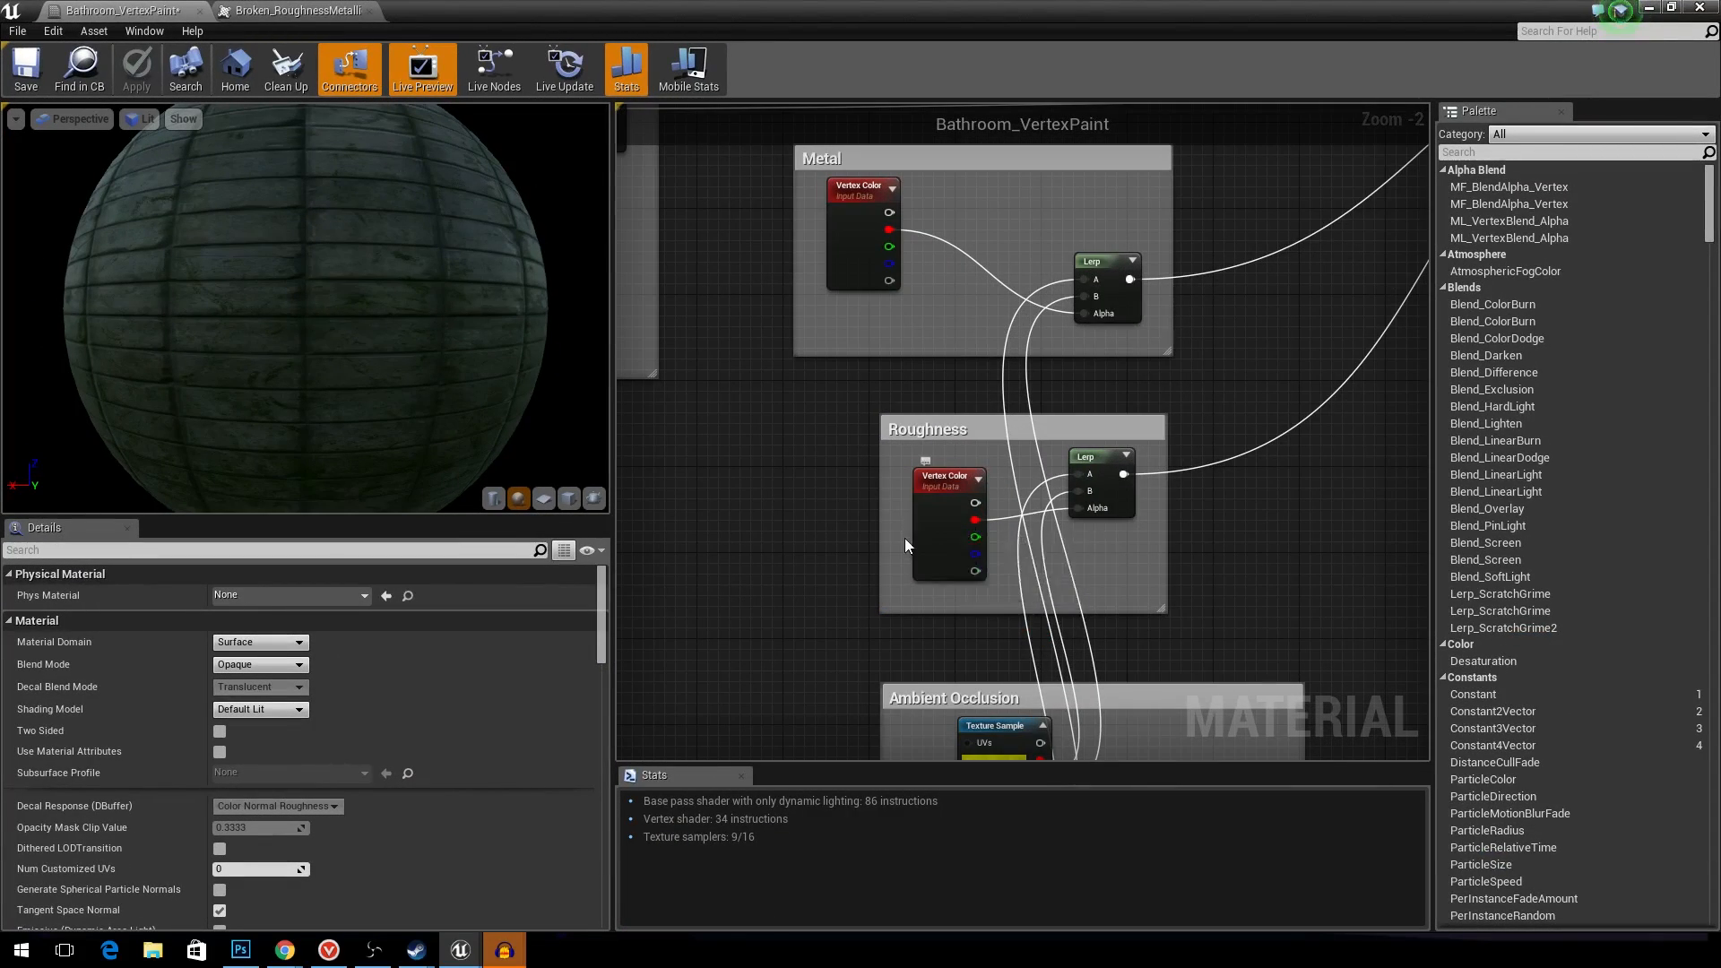
pyautogui.scroll(-5, 906, 538)
pyautogui.scroll(4, 900, 542)
pyautogui.scroll(1, 1003, 538)
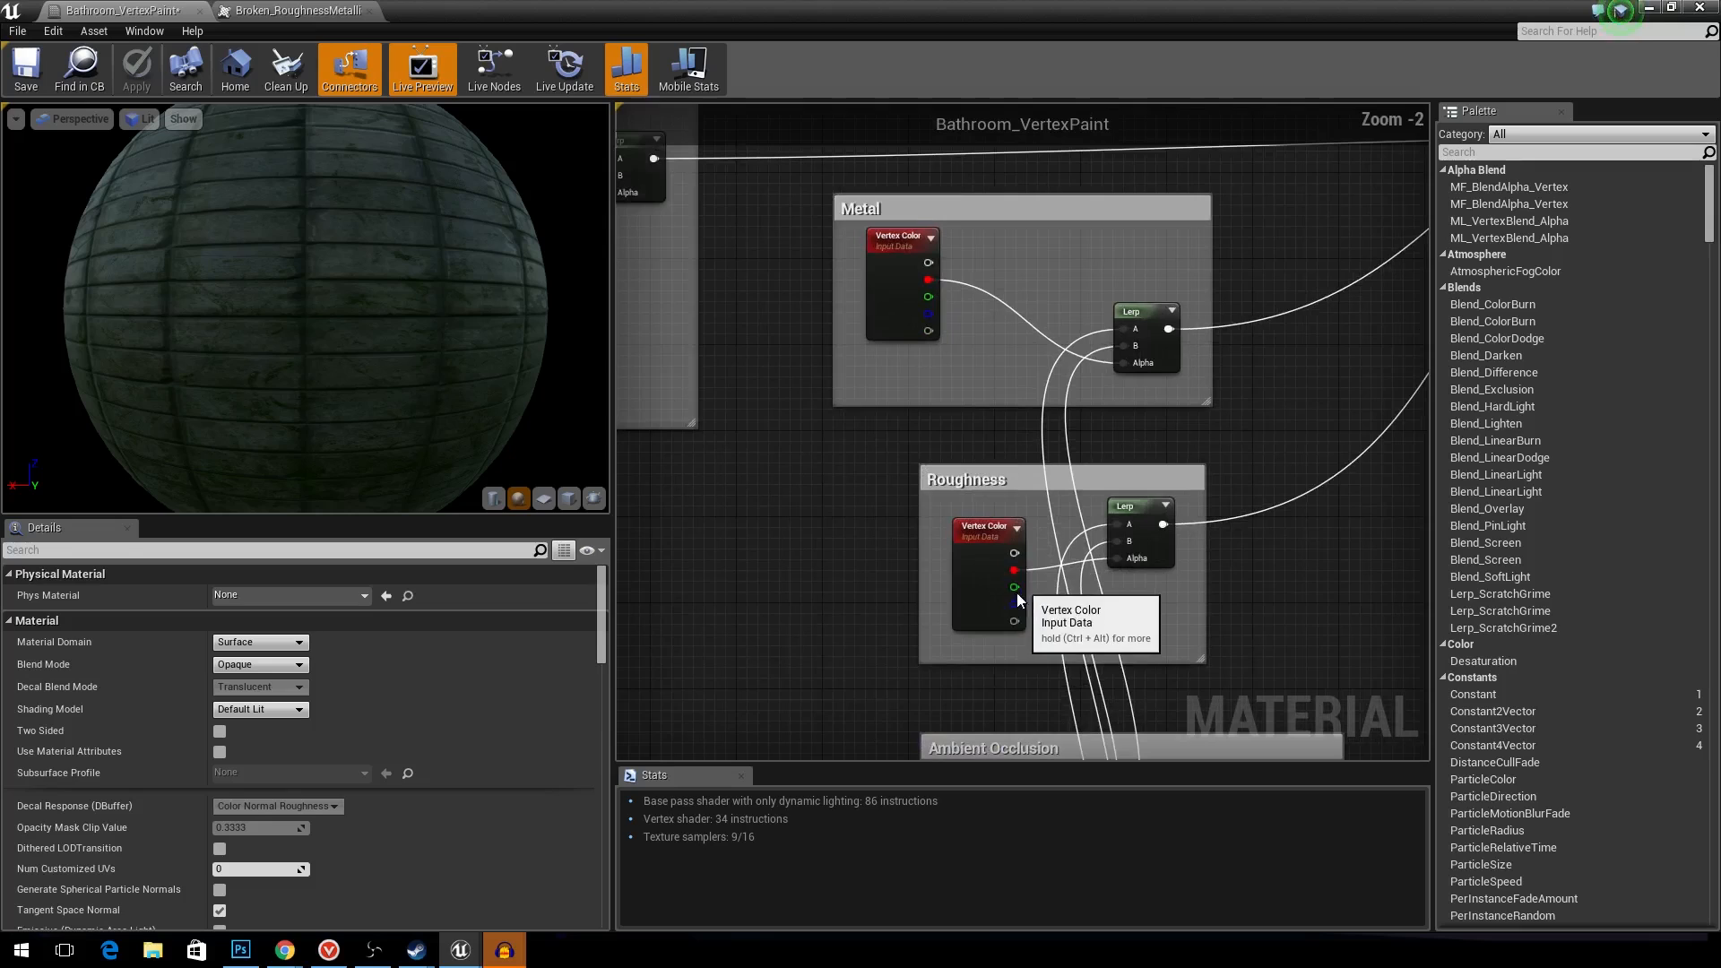
# - Try to pull a connection from the green output of the Roughness group's Vertex Color node
pyautogui.moveTo(1014, 587); pyautogui.dragTo(1239, 620)
pyautogui.click(902, 509)
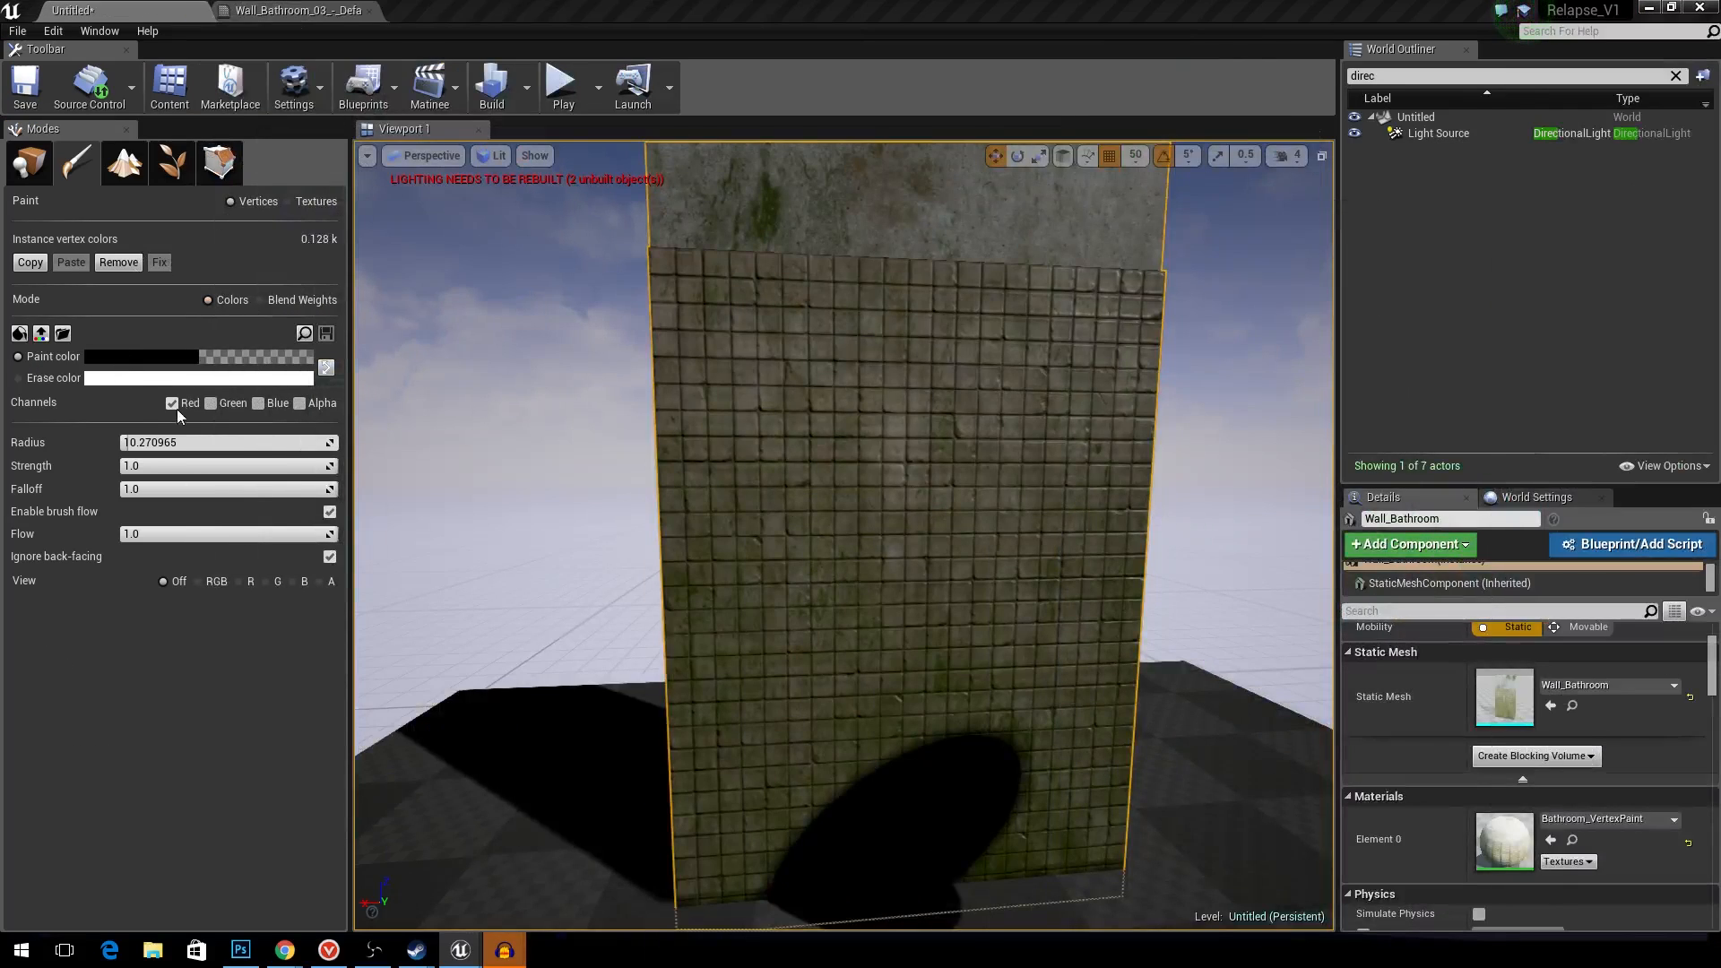
# - Switch to the level editor and restrict vertex painting on the bathroom wall to the blue channel only
pyautogui.click(172, 405)
pyautogui.click(209, 405)
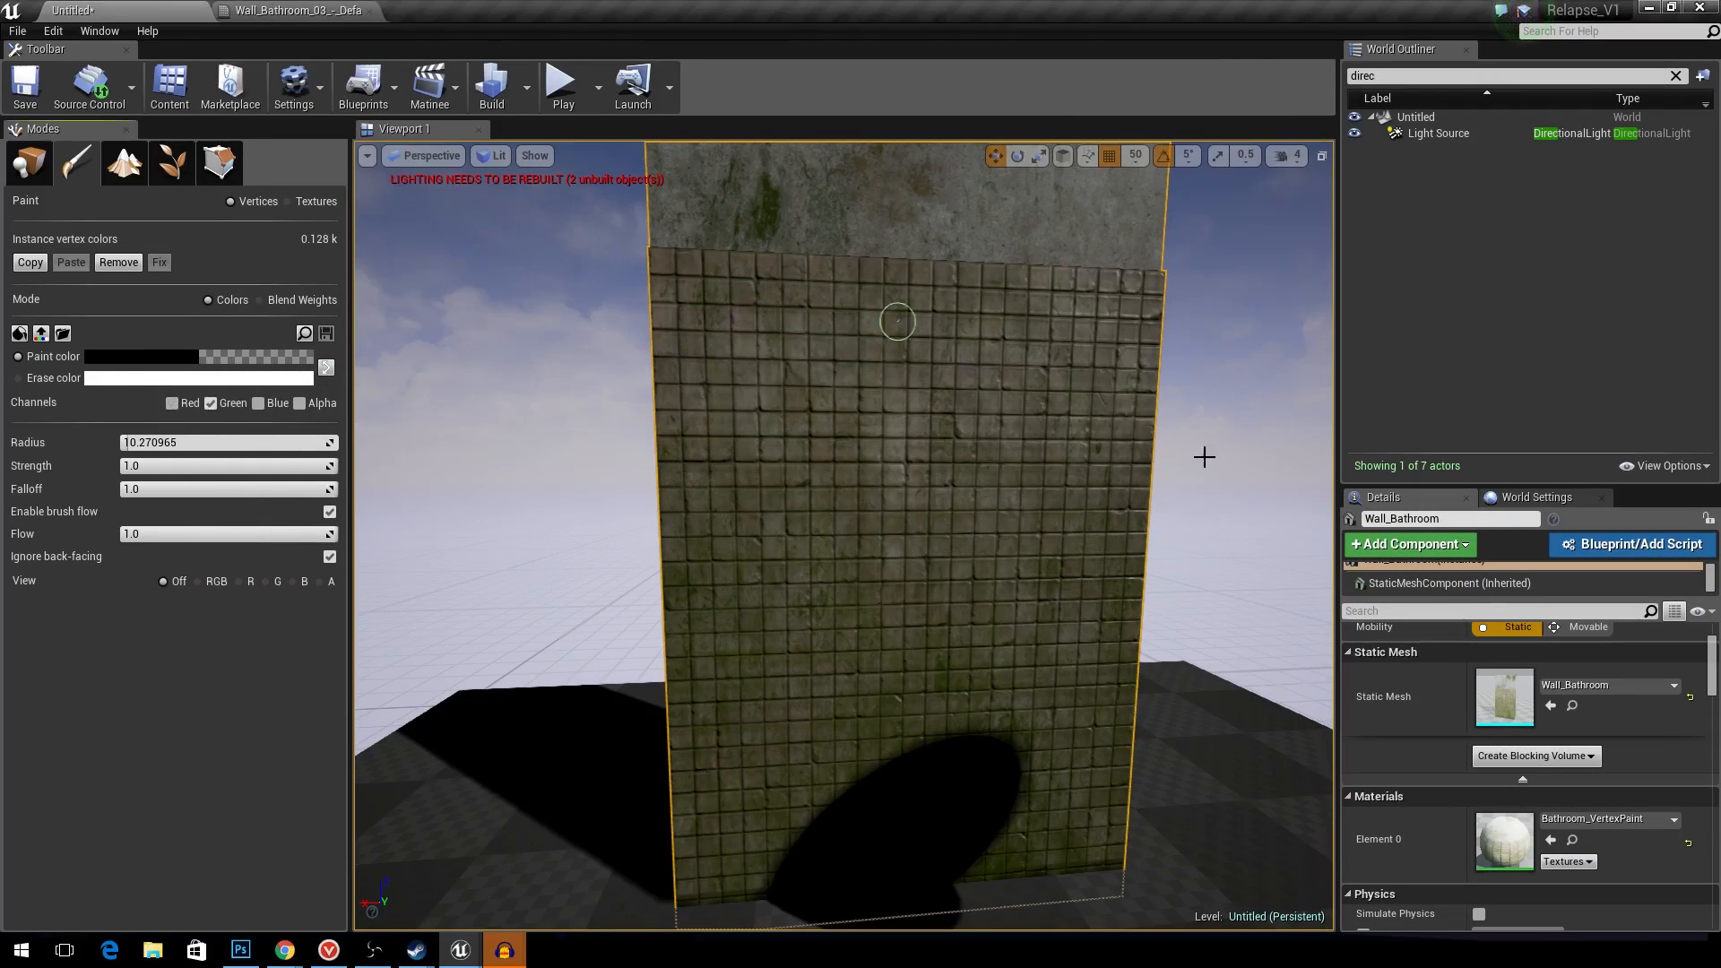
pyautogui.click(260, 403)
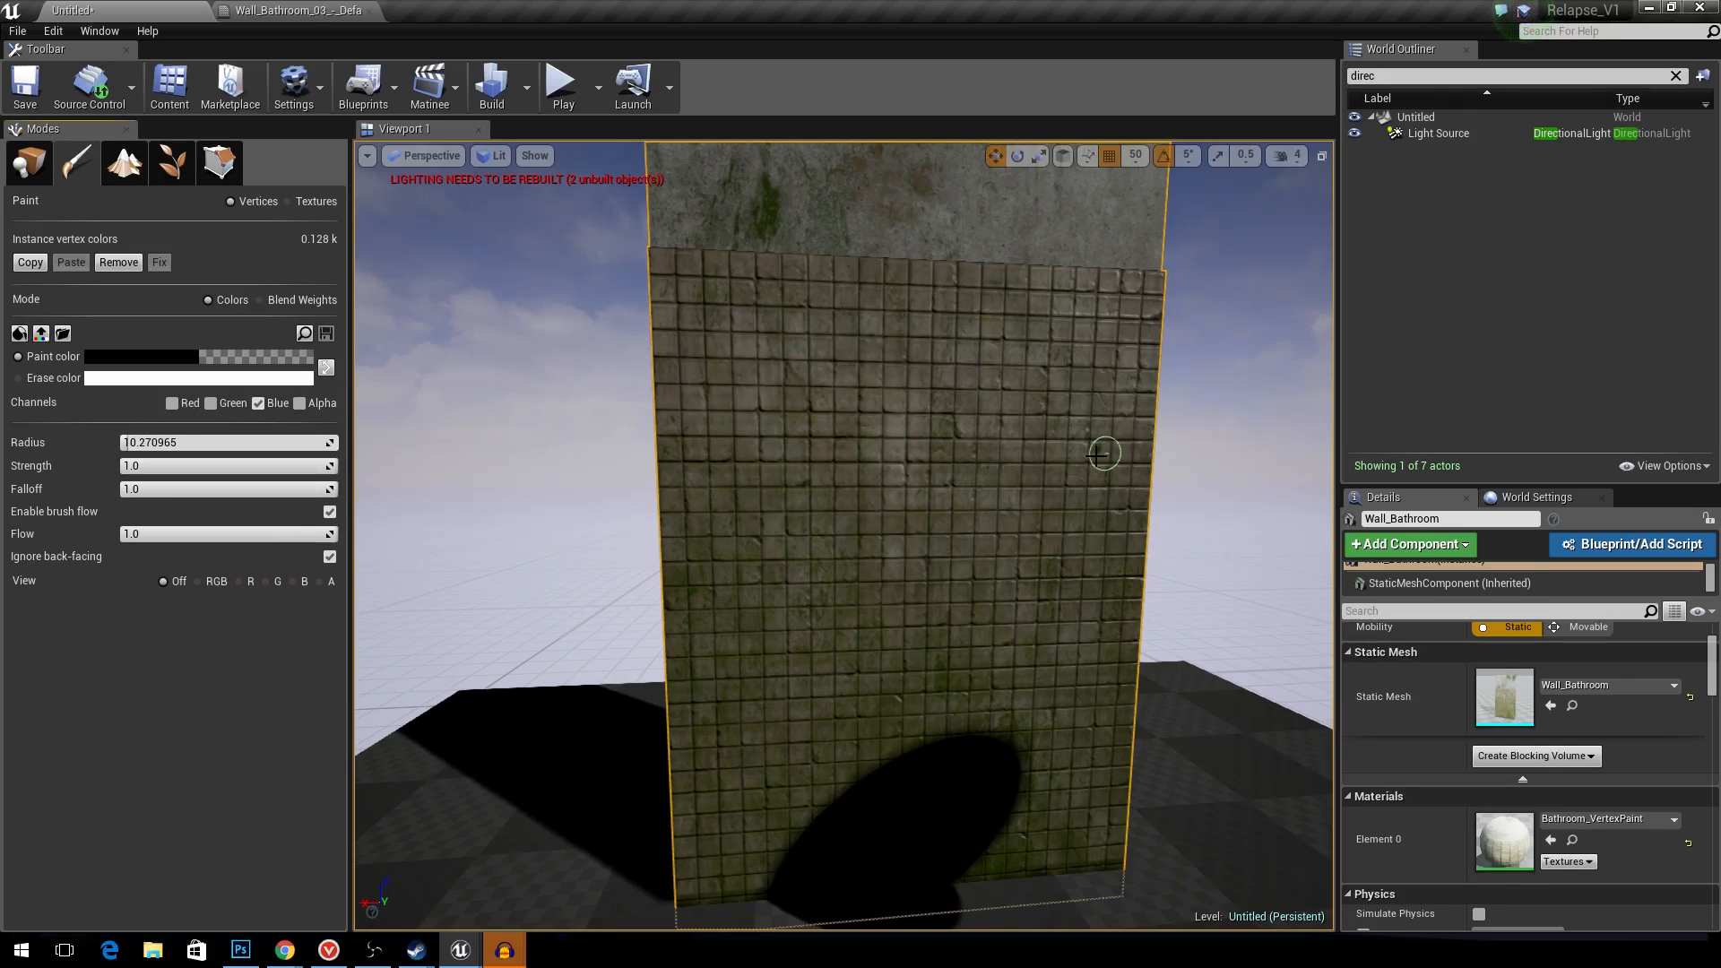
# - View the whole bathroom wall and the sphere from farther back, and postpone the pending autosave
pyautogui.moveTo(1095, 454)
pyautogui.mouseDown(button='right')
pyautogui.moveTo(1066, 359)
pyautogui.moveTo(1108, 463)
pyautogui.mouseUp(button='right')
pyautogui.press('s')
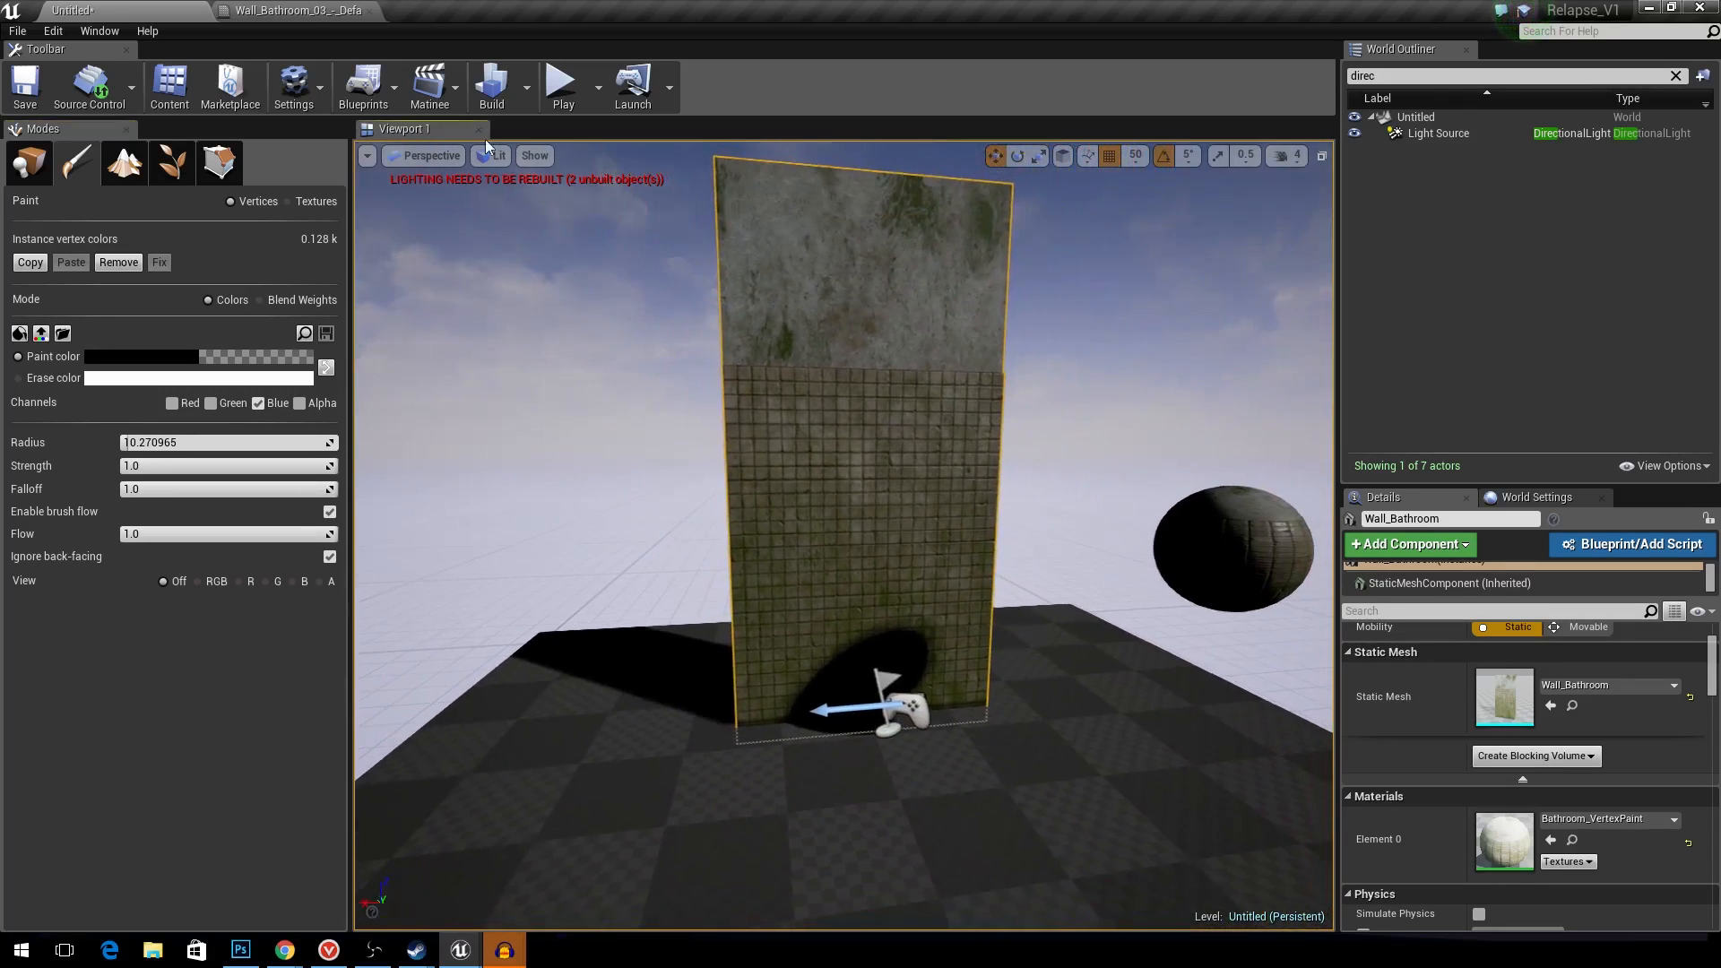
pyautogui.moveTo(826, 337); pyautogui.dragTo(811, 330, button='right')
pyautogui.press('d')
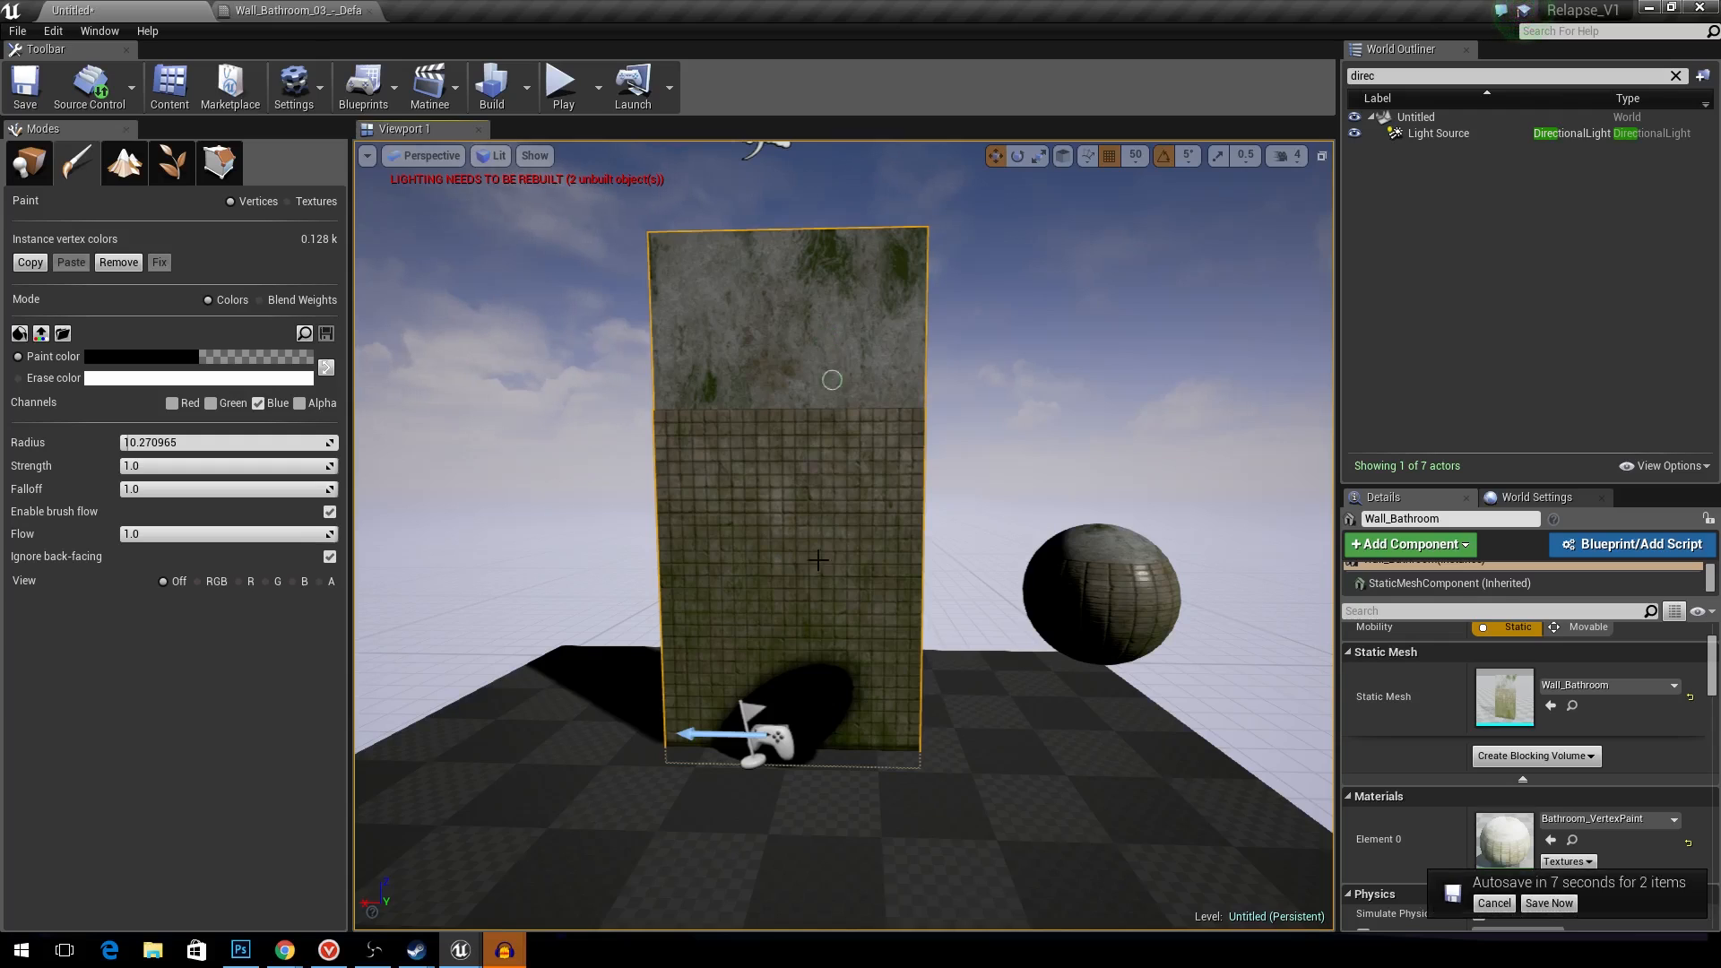
pyautogui.click(1494, 902)
pyautogui.moveTo(1018, 807); pyautogui.dragTo(941, 803, button='right')
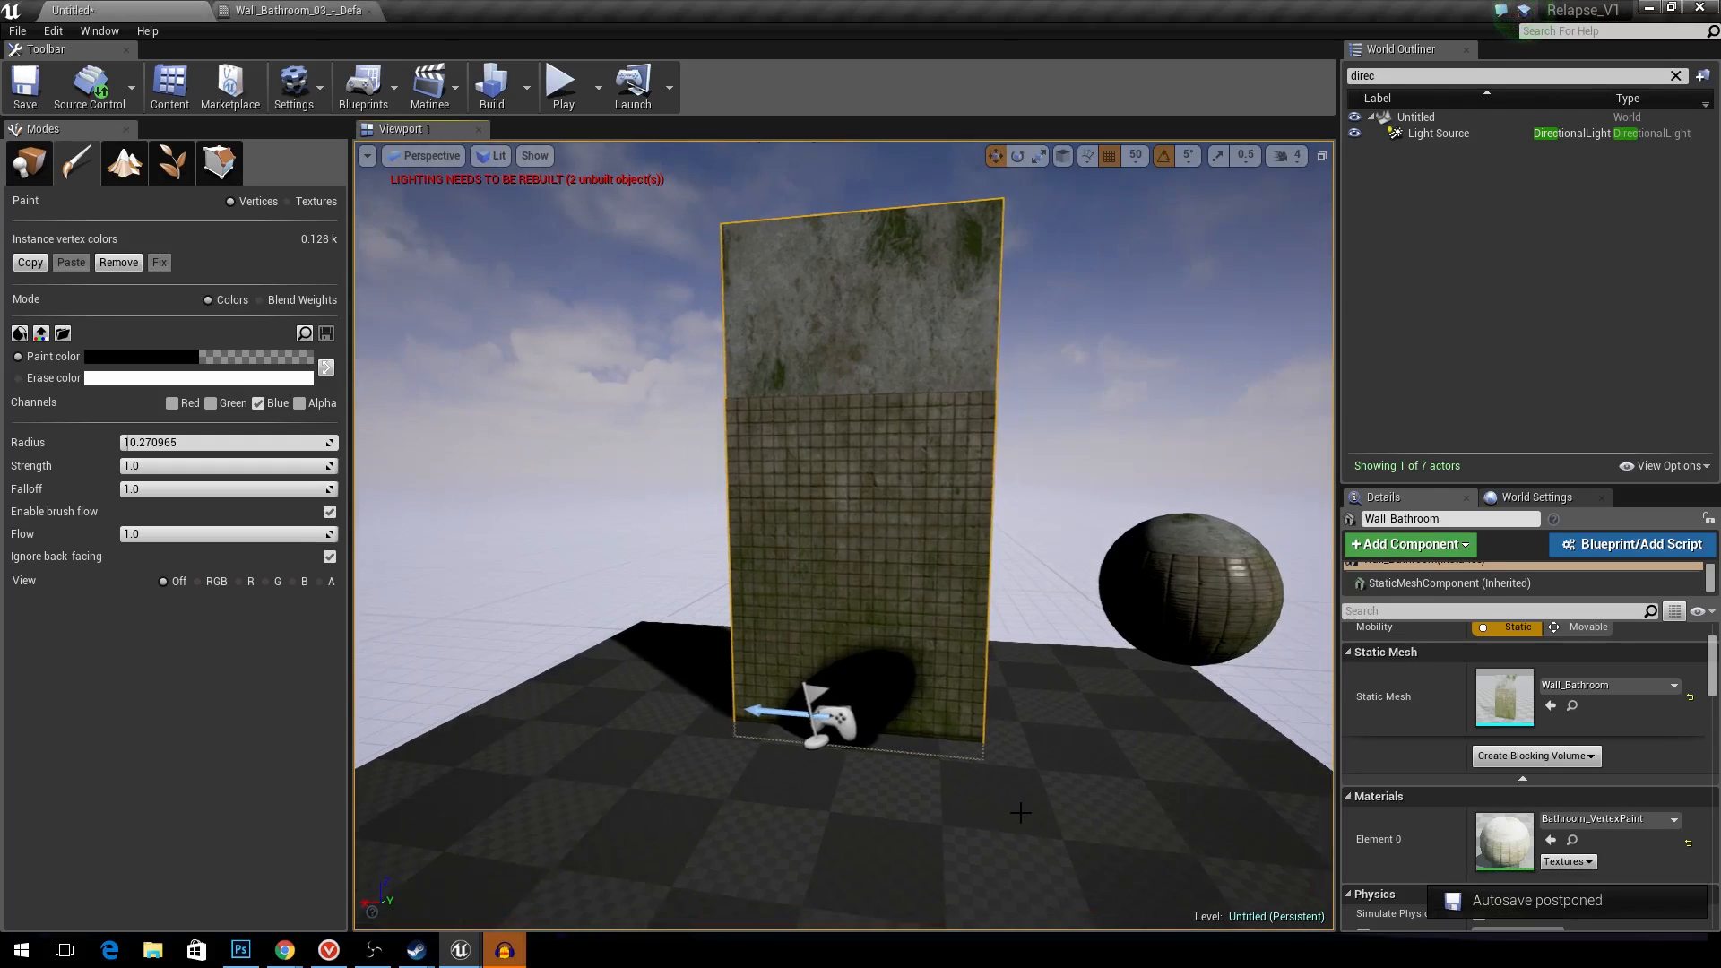